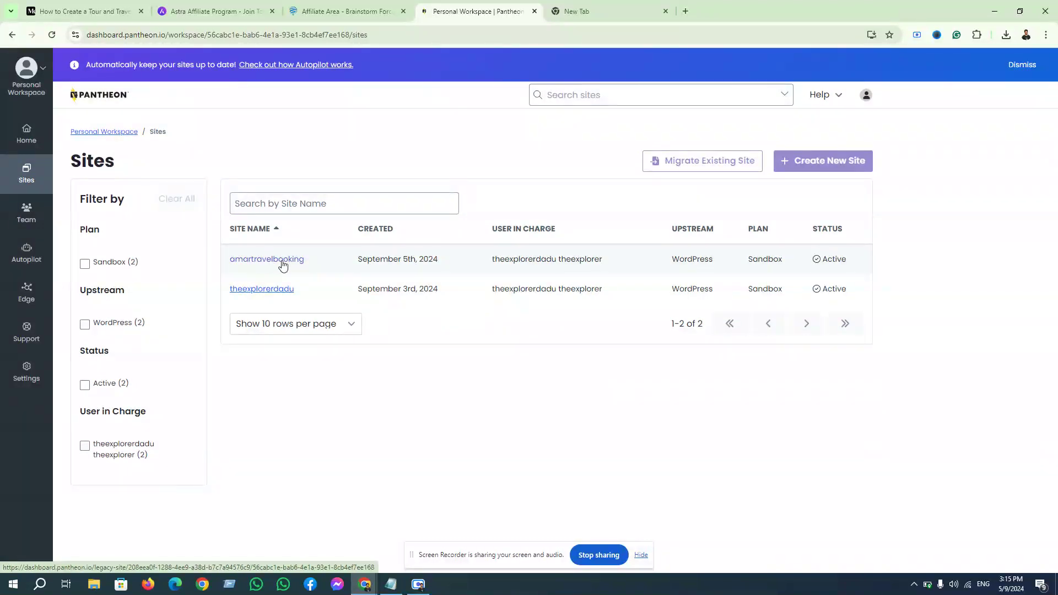
# Open the amartravelbooking site from the sites list and launch its WordPress admin login page.
pyautogui.click(283, 265)
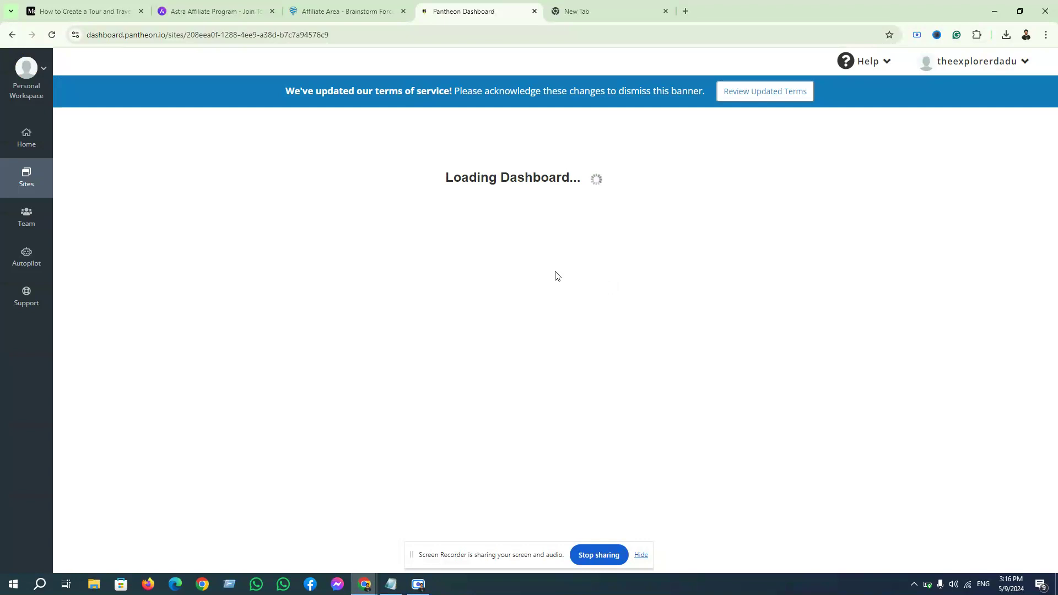
pyautogui.click(372, 196)
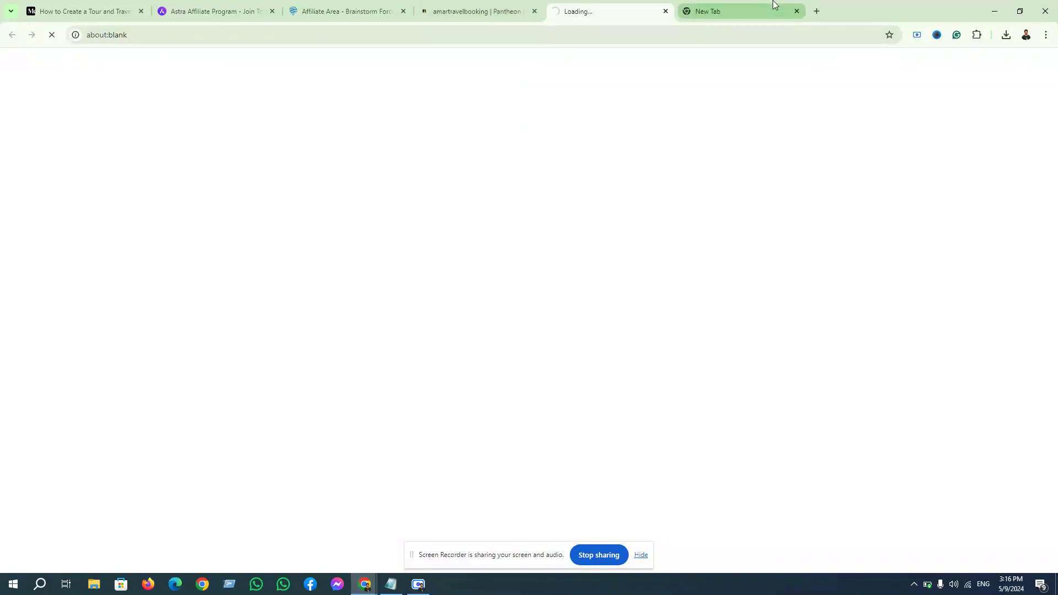
pyautogui.click(742, 11)
pyautogui.click(590, 14)
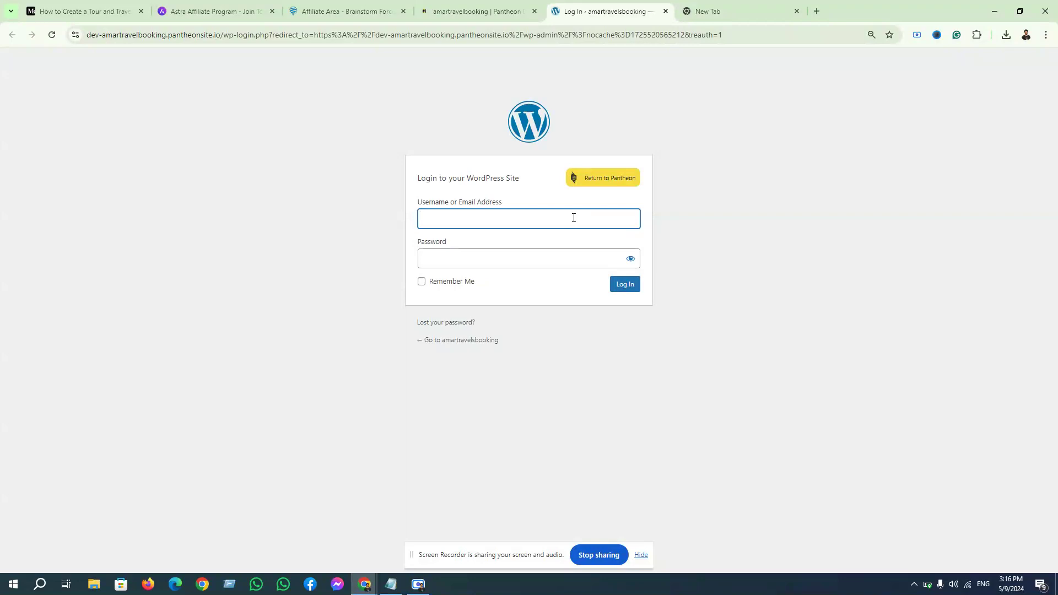
pyautogui.click(489, 218)
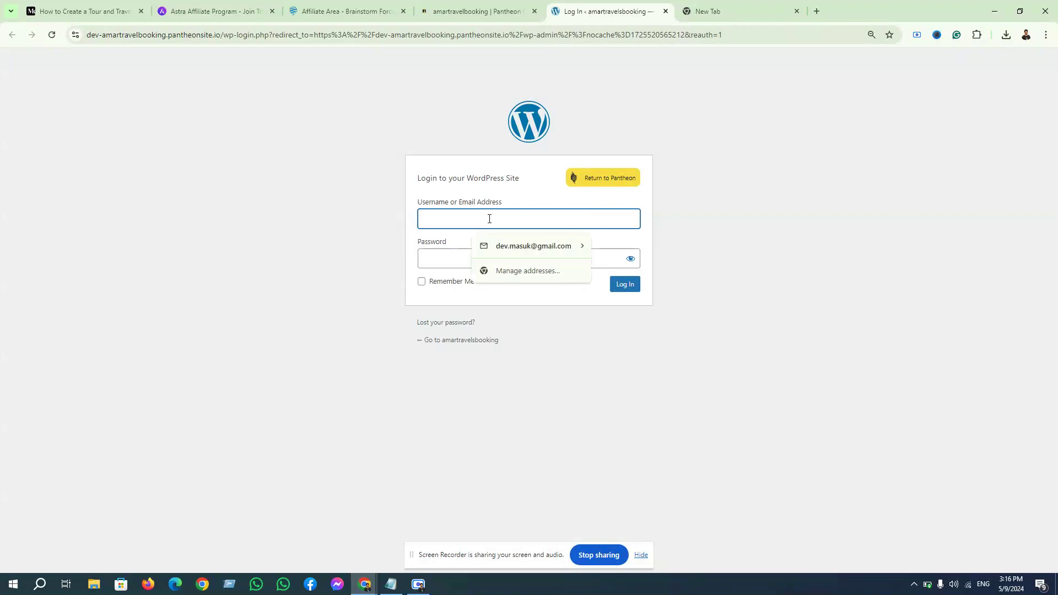
pyautogui.click(682, 220)
pyautogui.click(504, 220)
pyautogui.write('a')
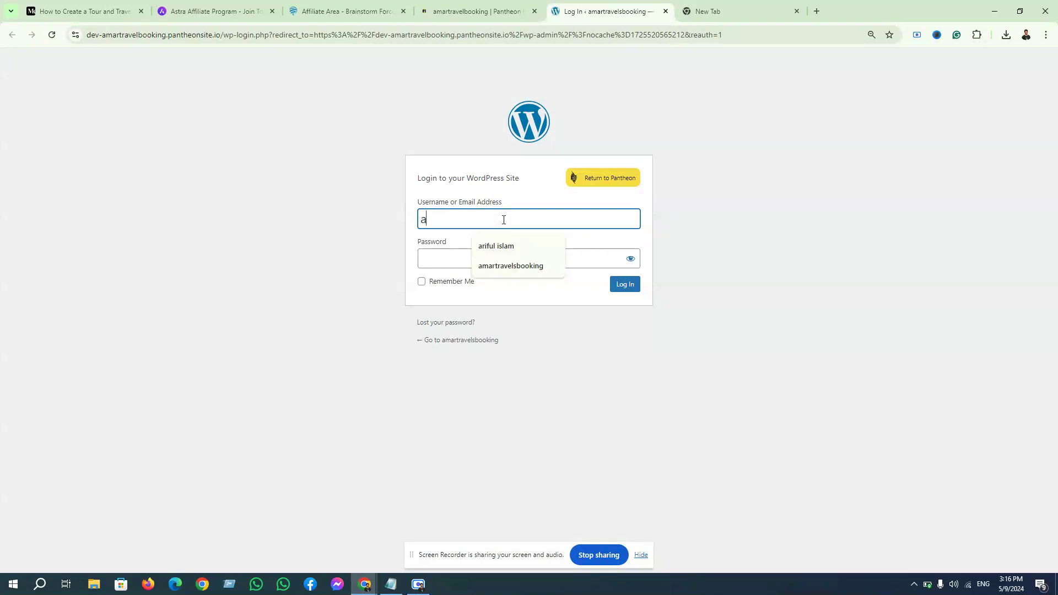
pyautogui.click(522, 266)
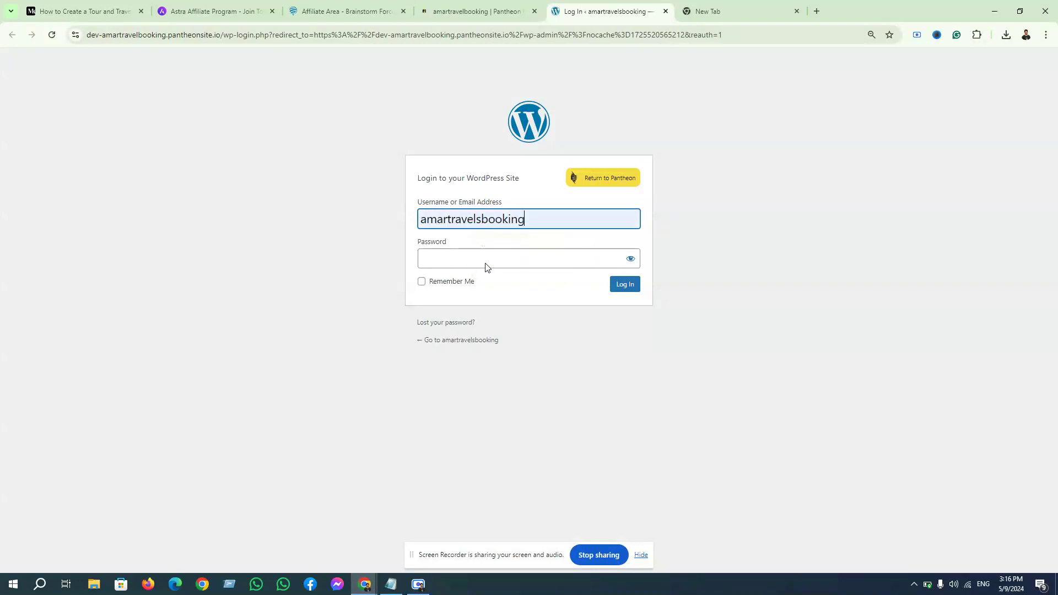
# Try to log in to the WordPress site with the account password.
pyautogui.click(470, 260)
pyautogui.hotkey('ctrl', 'v')
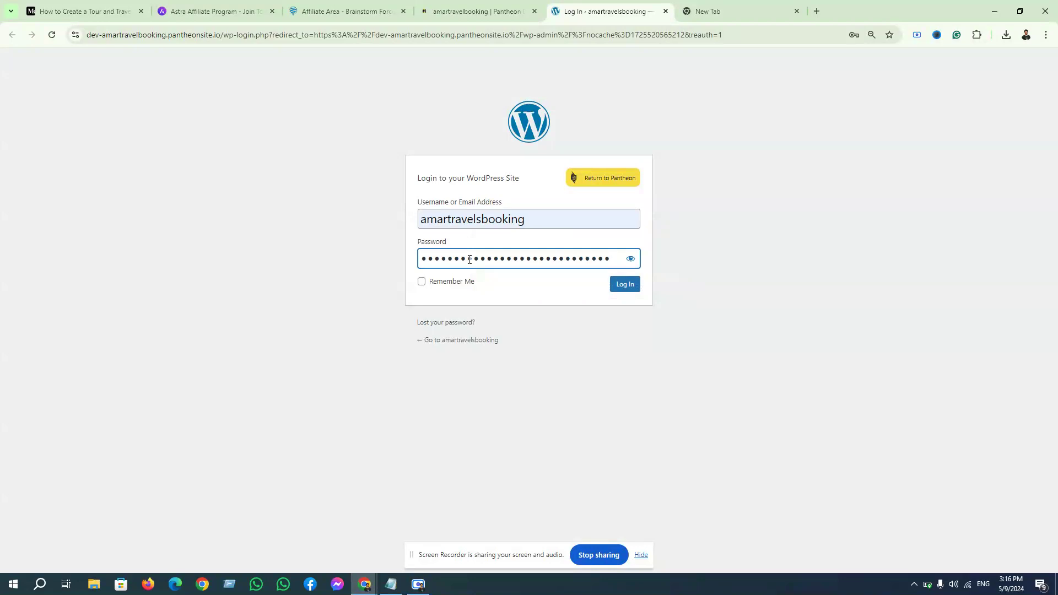
pyautogui.write('1')
pyautogui.click(635, 287)
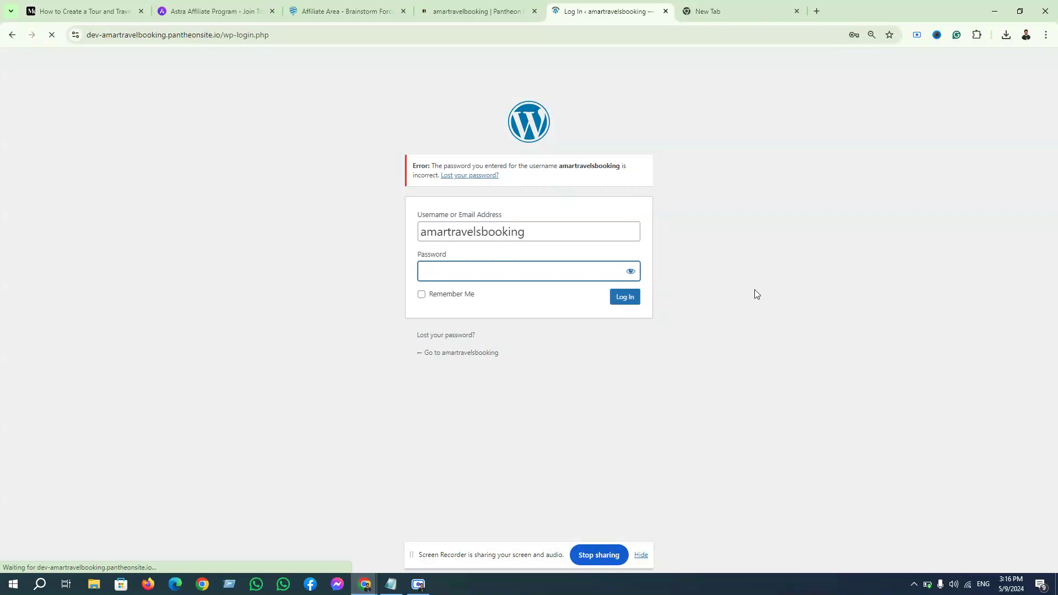
# Enter the account password again, keeping the same username, and log in to the WordPress dashboard.
pyautogui.doubleClick(554, 267)
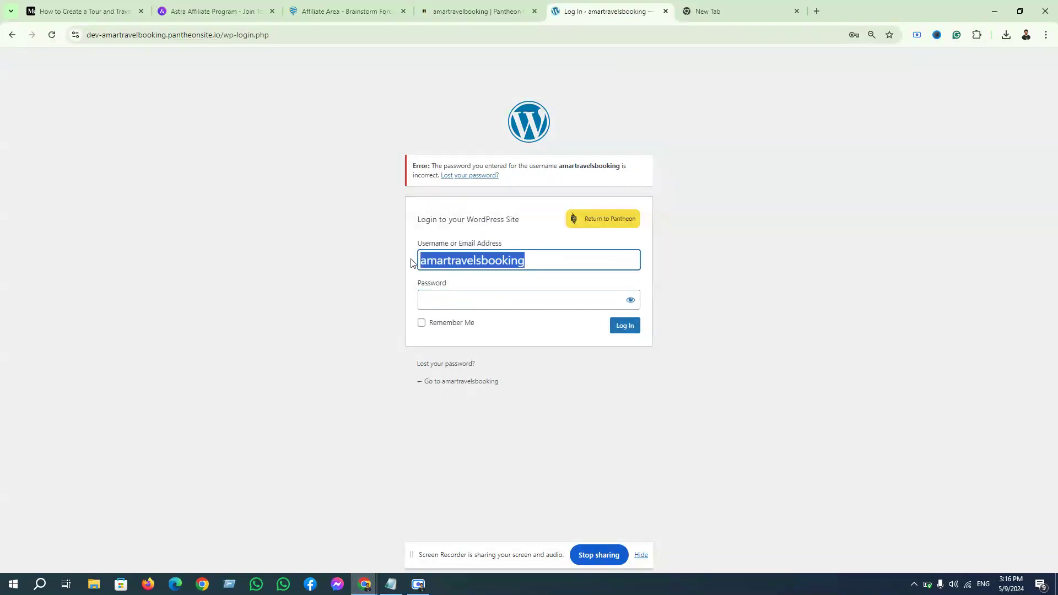
pyautogui.click(452, 305)
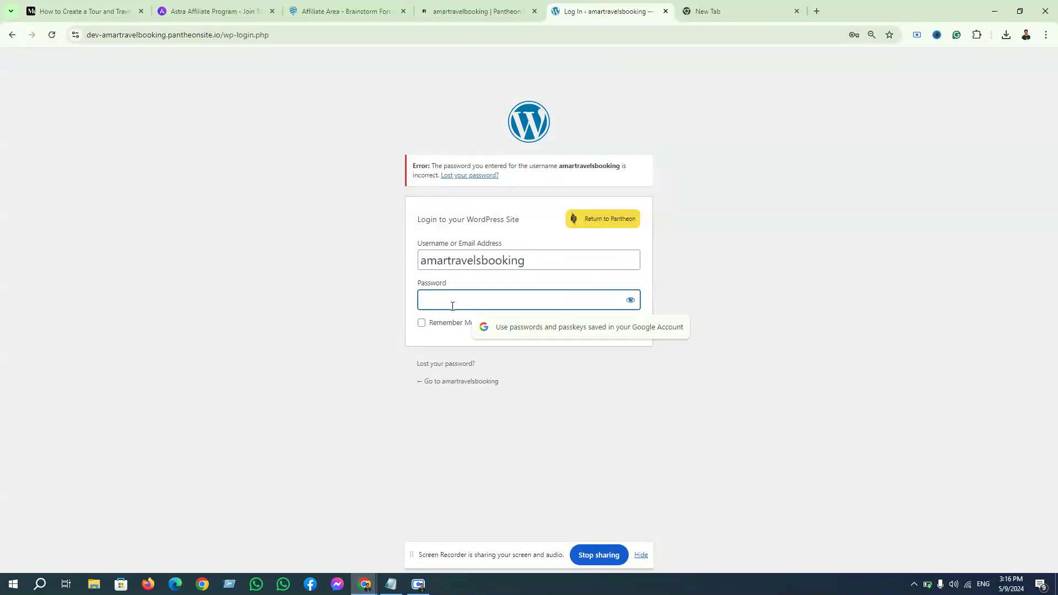
pyautogui.hotkey('ctrl', 'v')
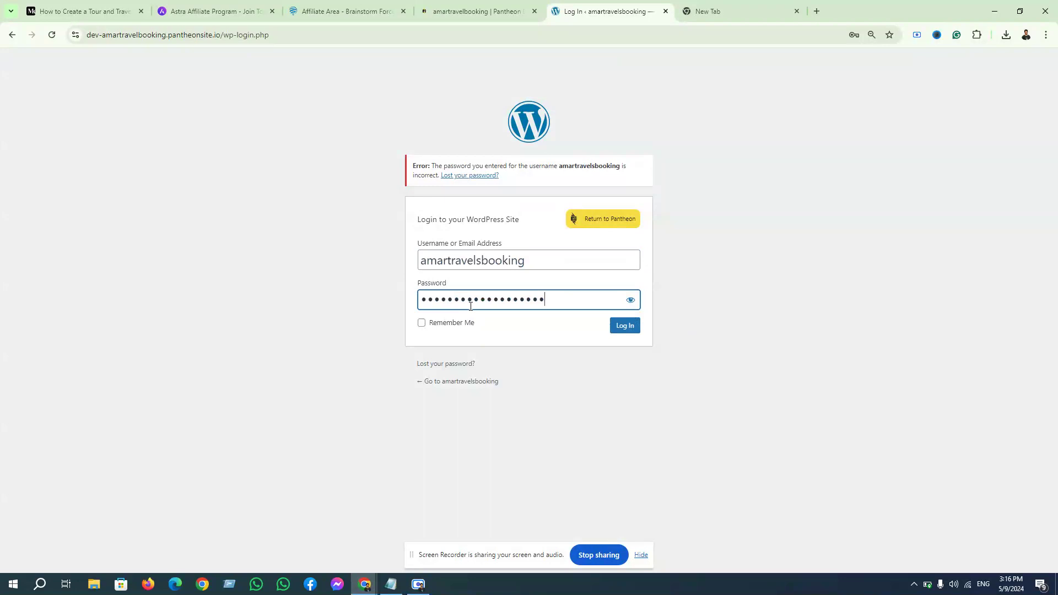
pyautogui.click(625, 327)
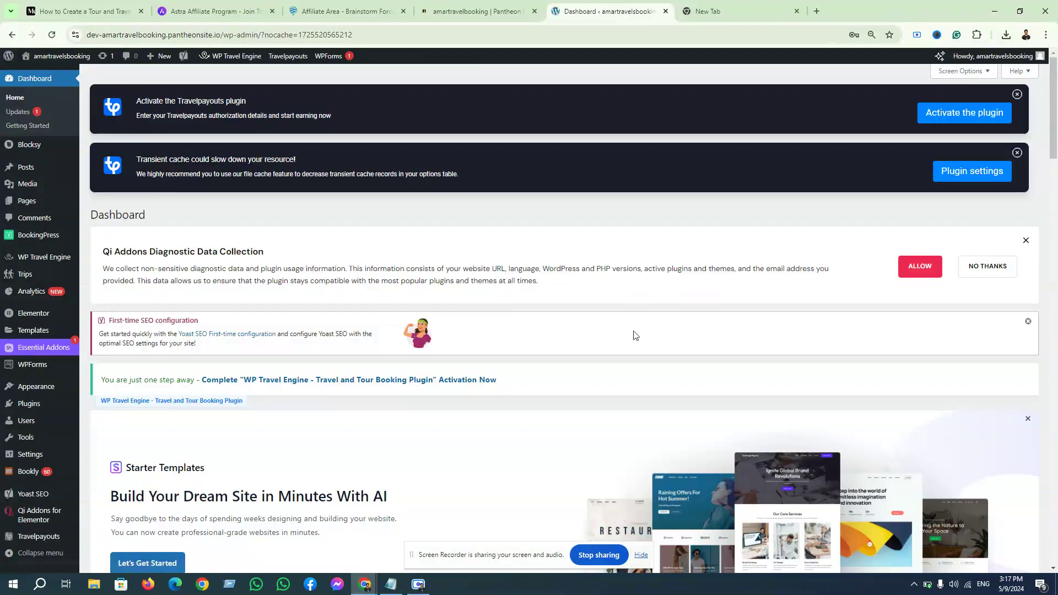
# Open the list of installed plugins from the WordPress dashboard.
pyautogui.moveTo(44, 456)
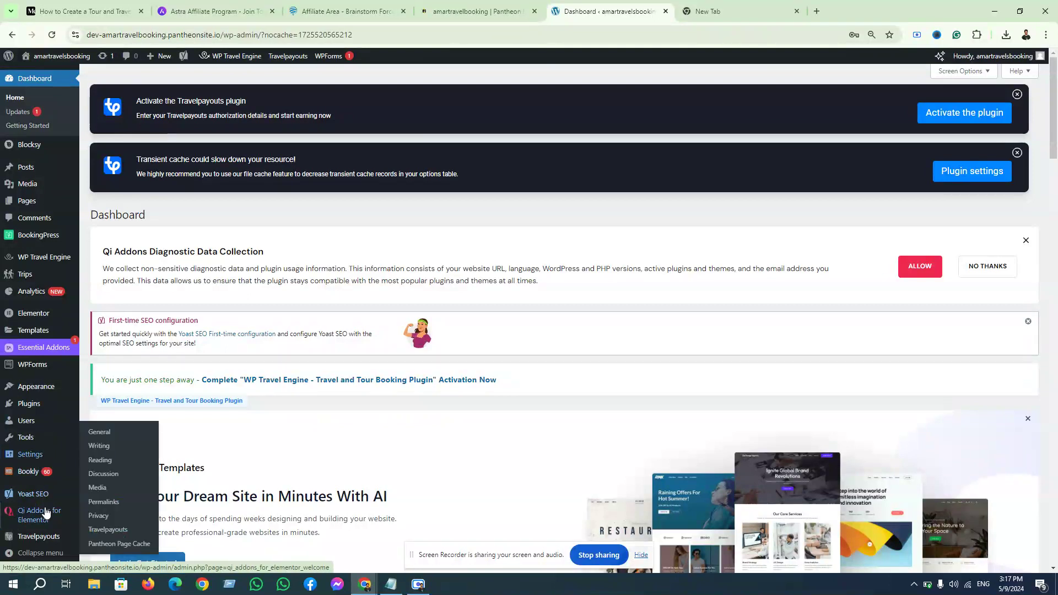
pyautogui.scroll(-4, 47, 514)
pyautogui.moveTo(42, 437)
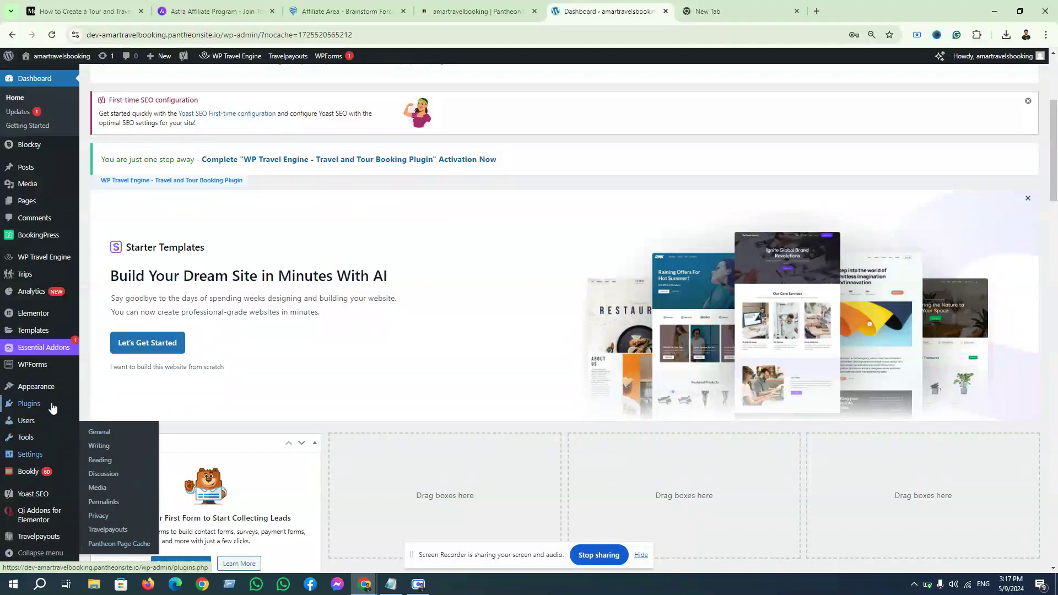
pyautogui.scroll(-5, 43, 471)
pyautogui.scroll(10, 44, 475)
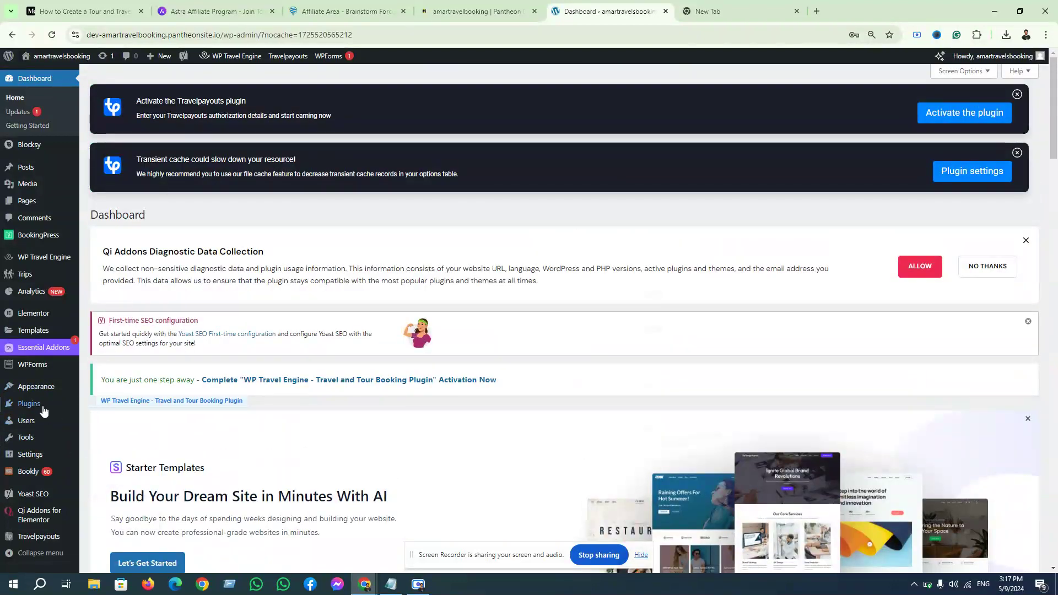
pyautogui.click(122, 413)
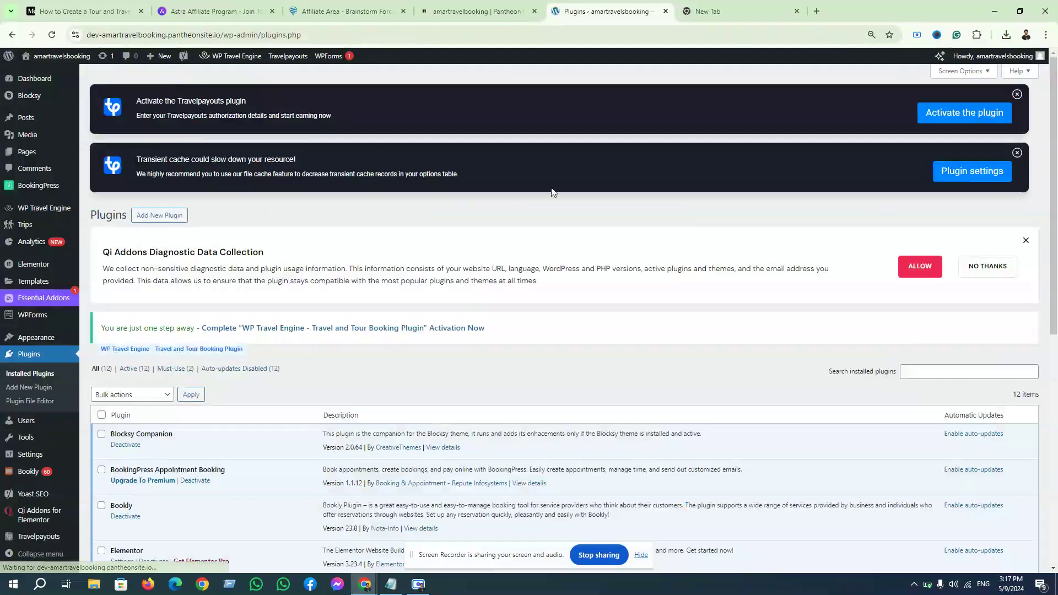
pyautogui.scroll(-3, 509, 381)
pyautogui.scroll(3, 513, 394)
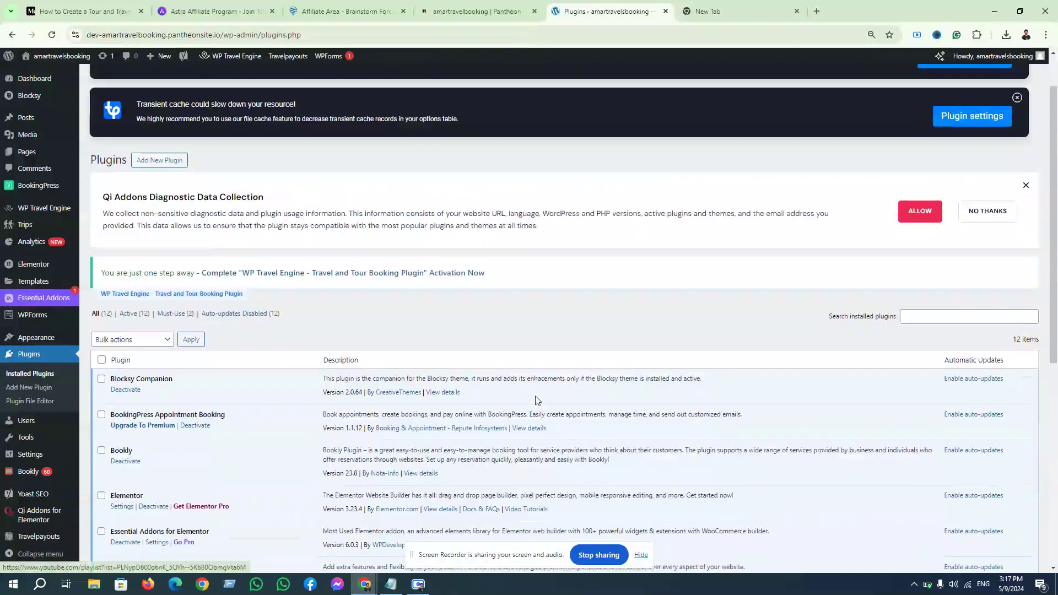
# Start adding a new plugin and search the plugin directory for "reset".
pyautogui.click(179, 220)
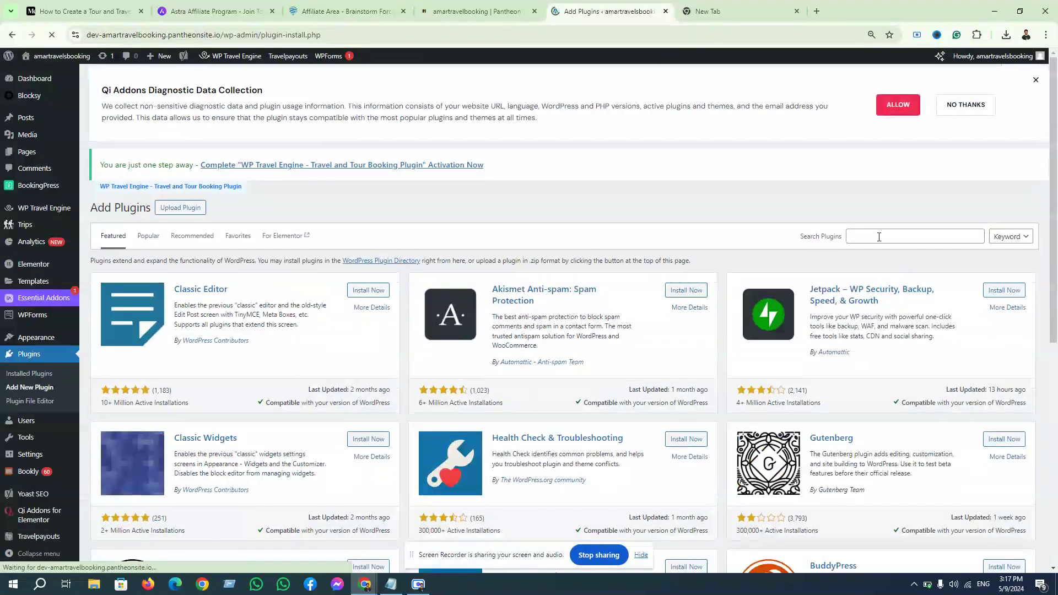
pyautogui.click(879, 237)
pyautogui.write('rest')
pyautogui.scroll(-7, 871, 265)
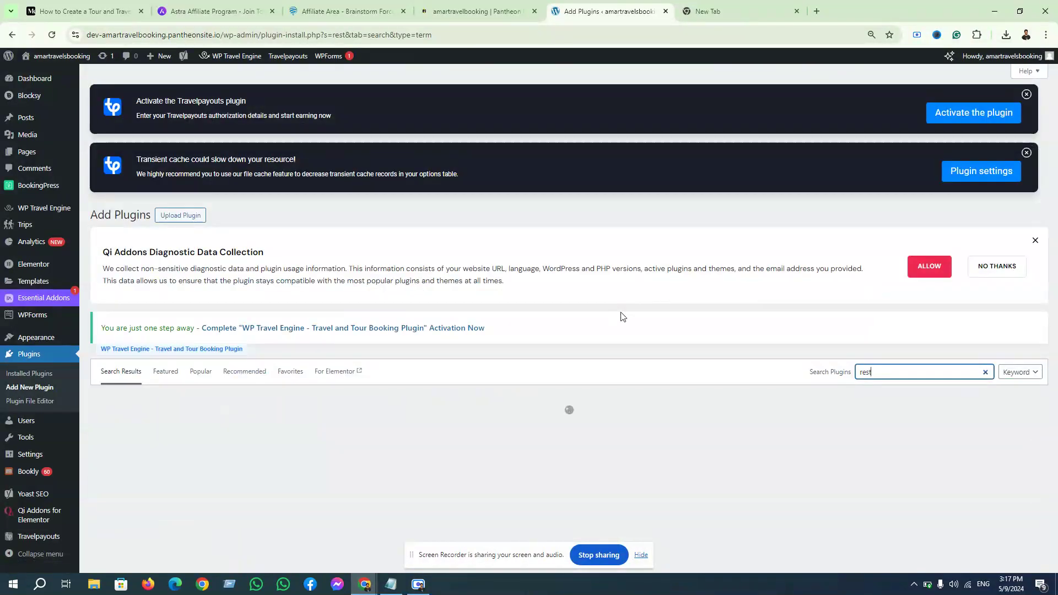
pyautogui.scroll(-1, 661, 322)
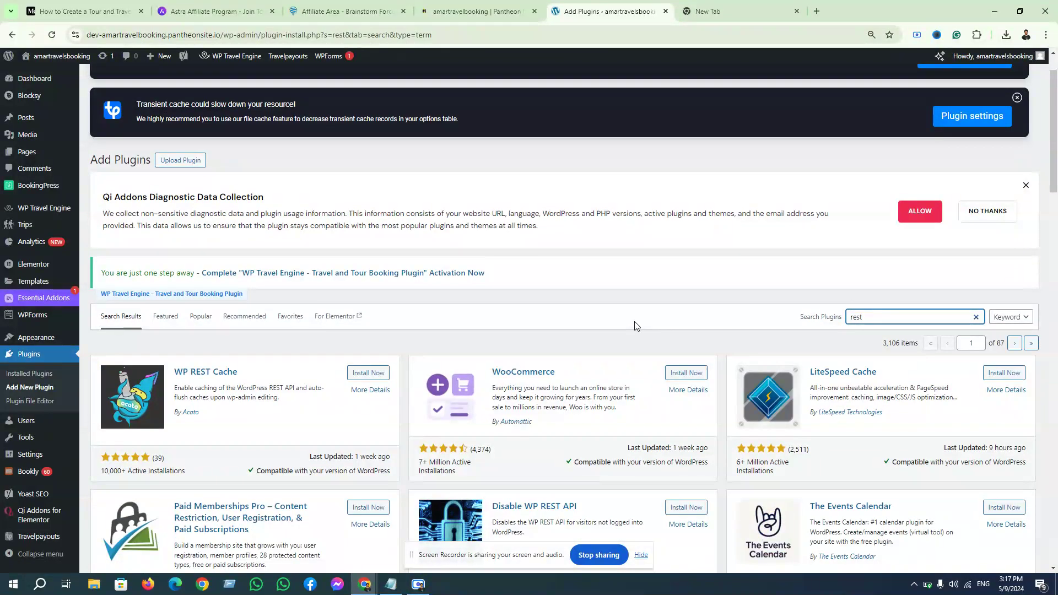
pyautogui.press('BackSpace')
pyautogui.write('es')
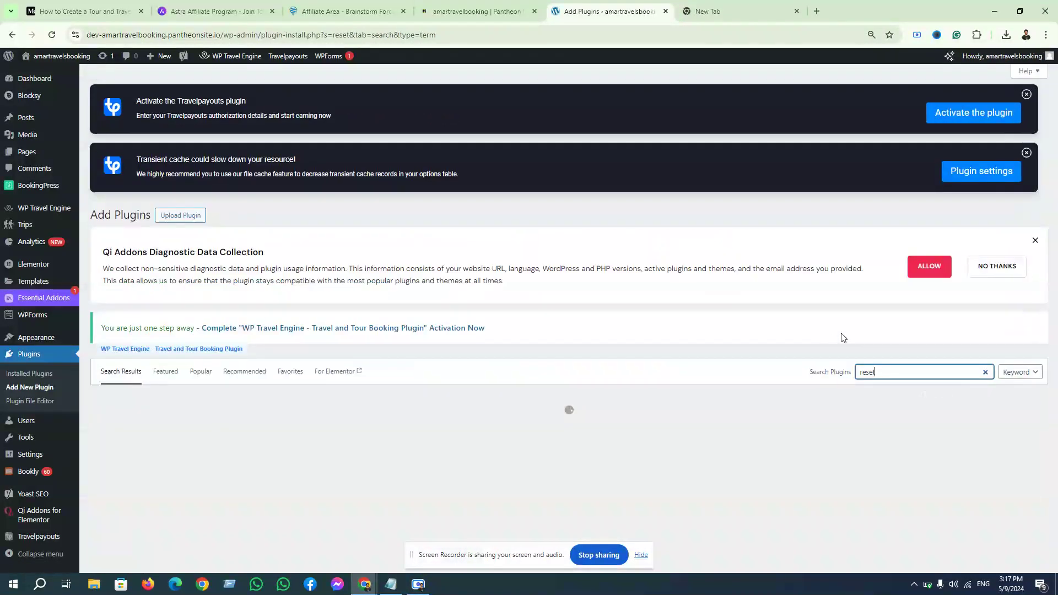
# Install and activate the WP Reset – Most Advanced WordPress Reset Tool plugin.
pyautogui.scroll(-2, 510, 374)
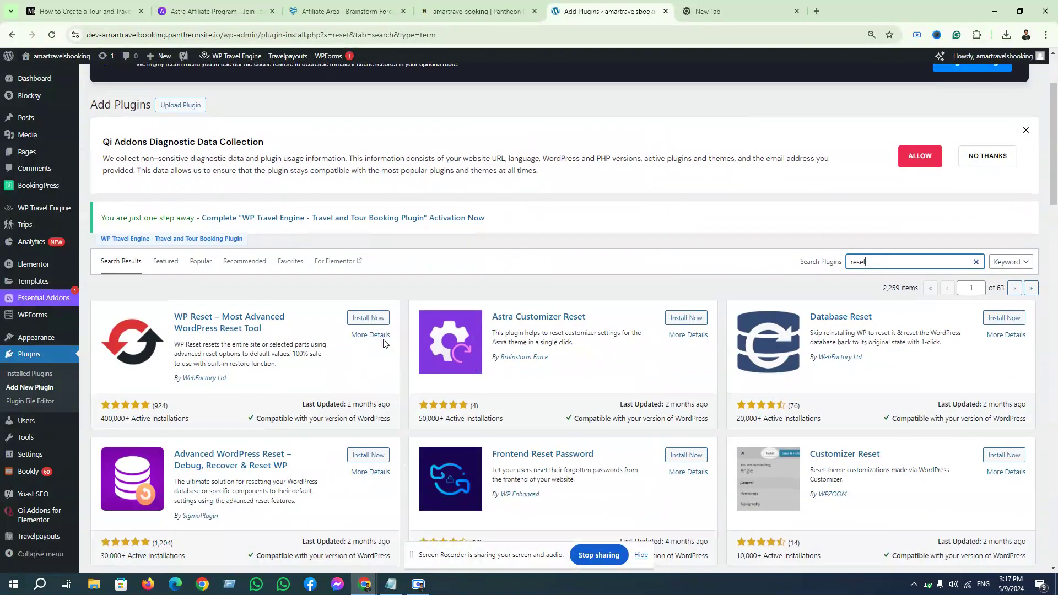
pyautogui.click(364, 319)
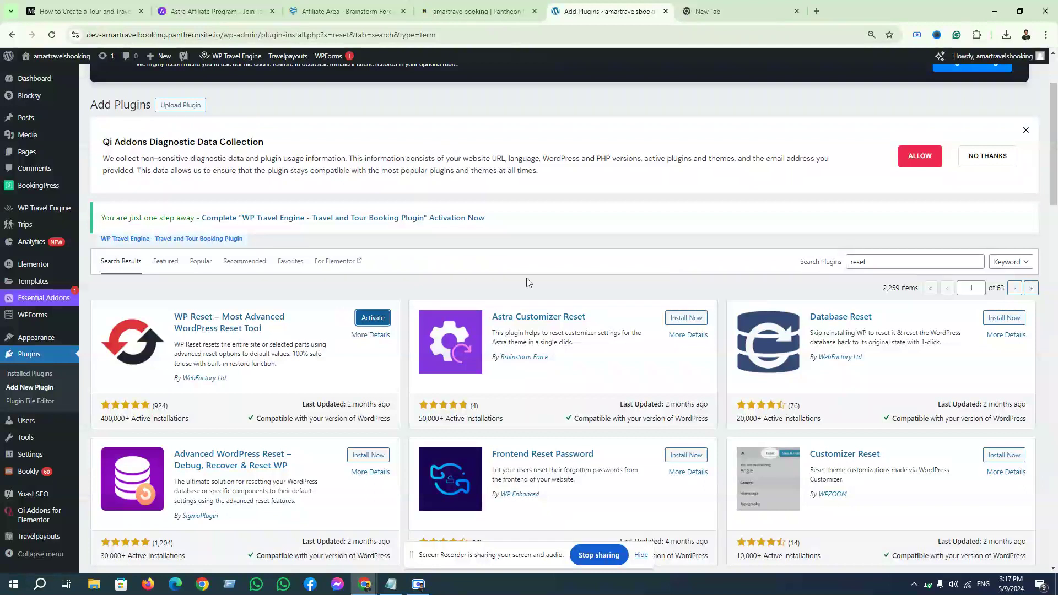
pyautogui.click(377, 319)
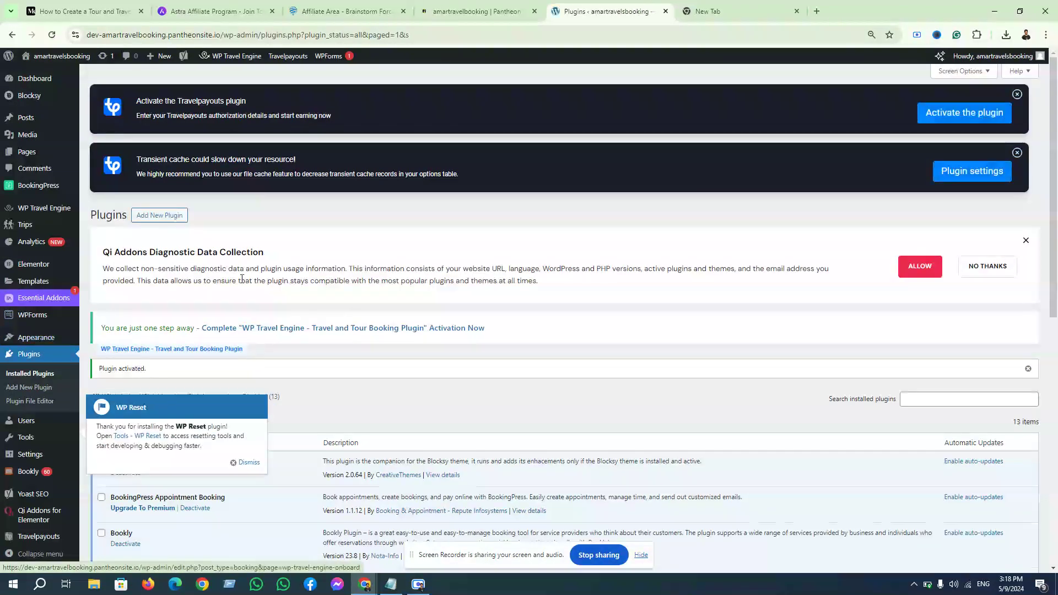
# Open the WP Reset tool page and dismiss its PRO licence offer.
pyautogui.scroll(-10, 335, 322)
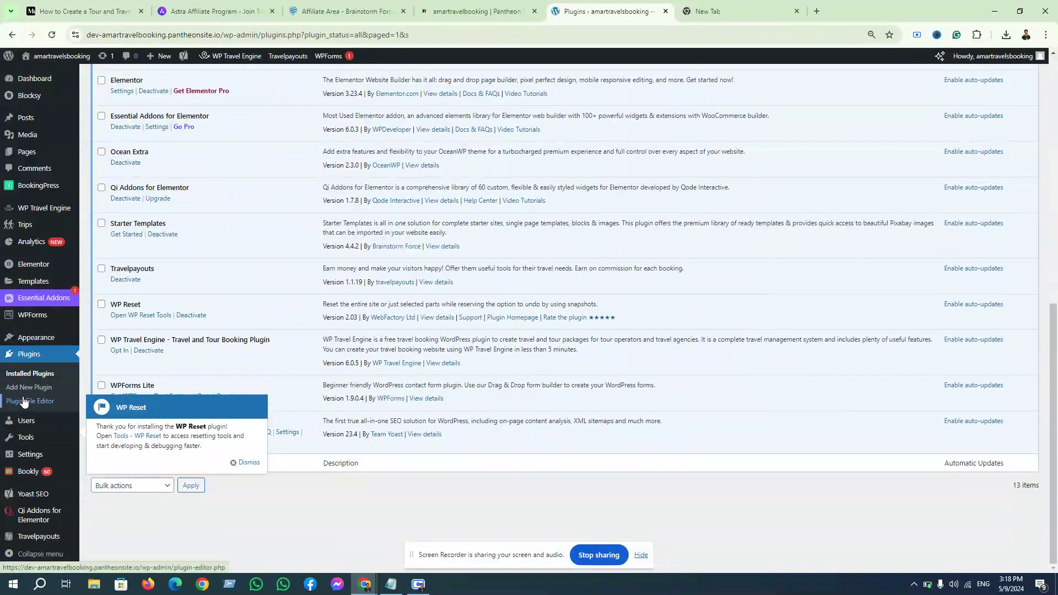
pyautogui.scroll(5, 97, 336)
pyautogui.scroll(-5, 97, 335)
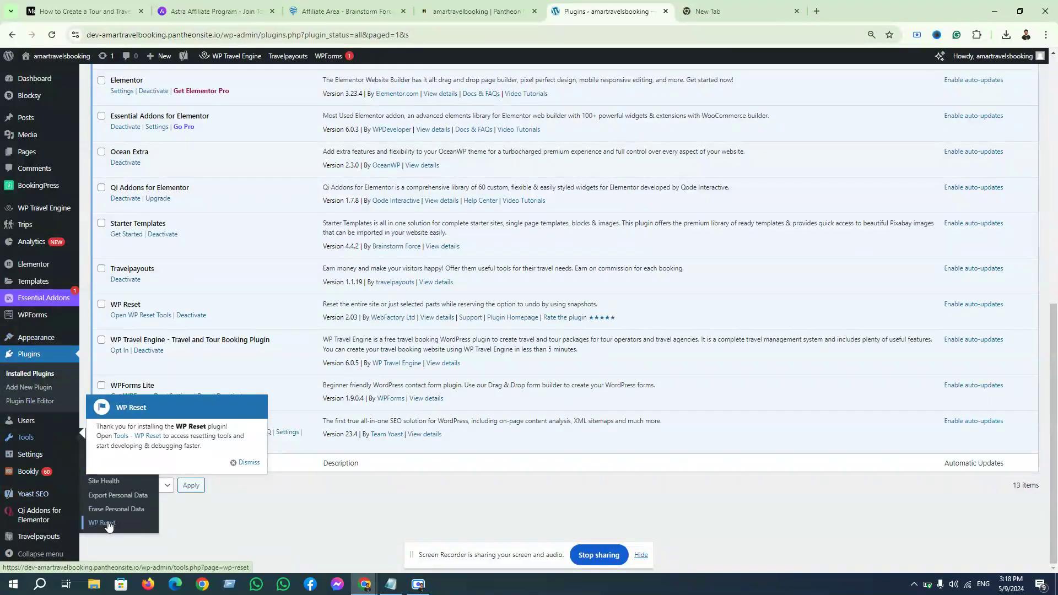
pyautogui.click(119, 524)
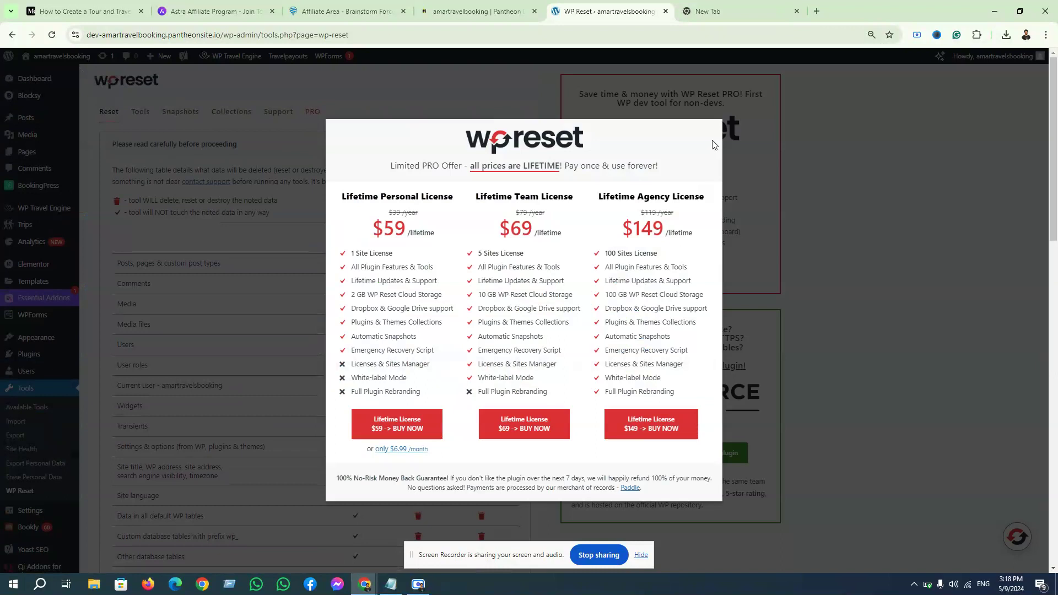
pyautogui.click(827, 267)
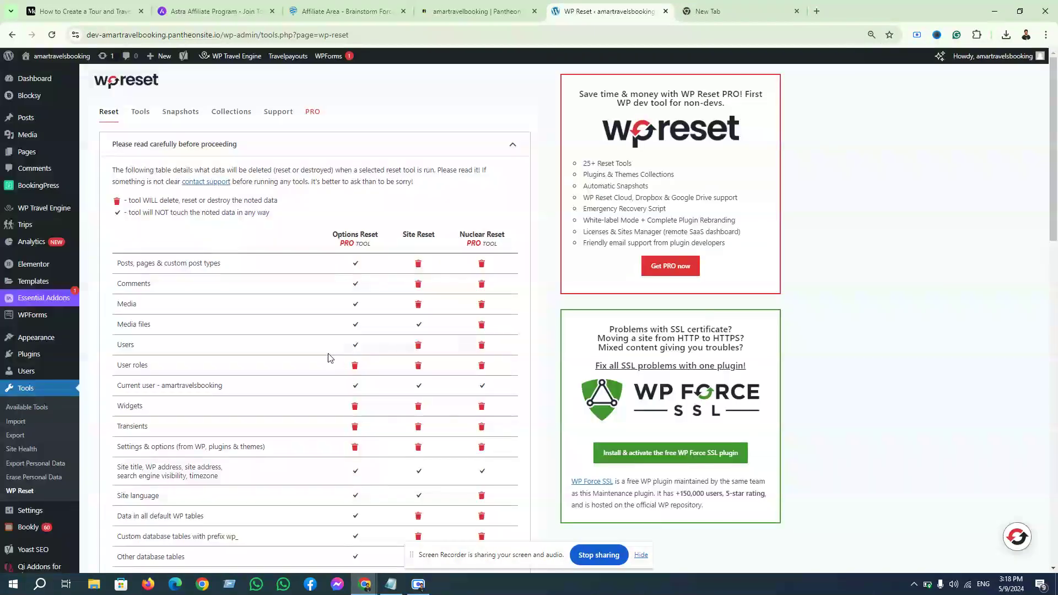
# Run the Site Reset with only the WP Reset plugin set to reactivate, entering "reset" as confirmation and approving it.
pyautogui.scroll(-5, 329, 353)
pyautogui.scroll(-5, 329, 355)
pyautogui.scroll(-5, 153, 379)
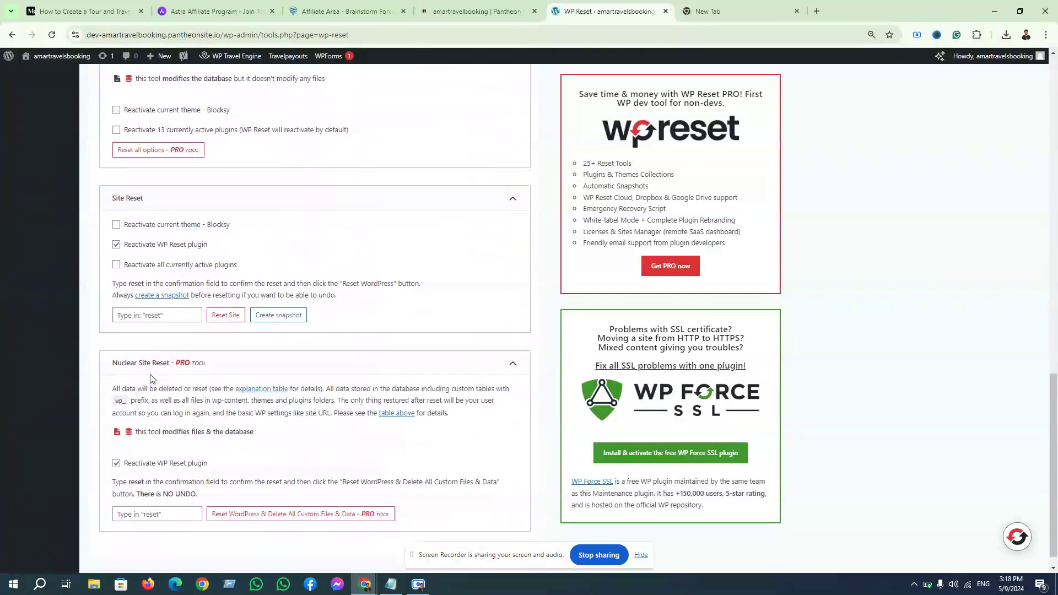
pyautogui.click(174, 300)
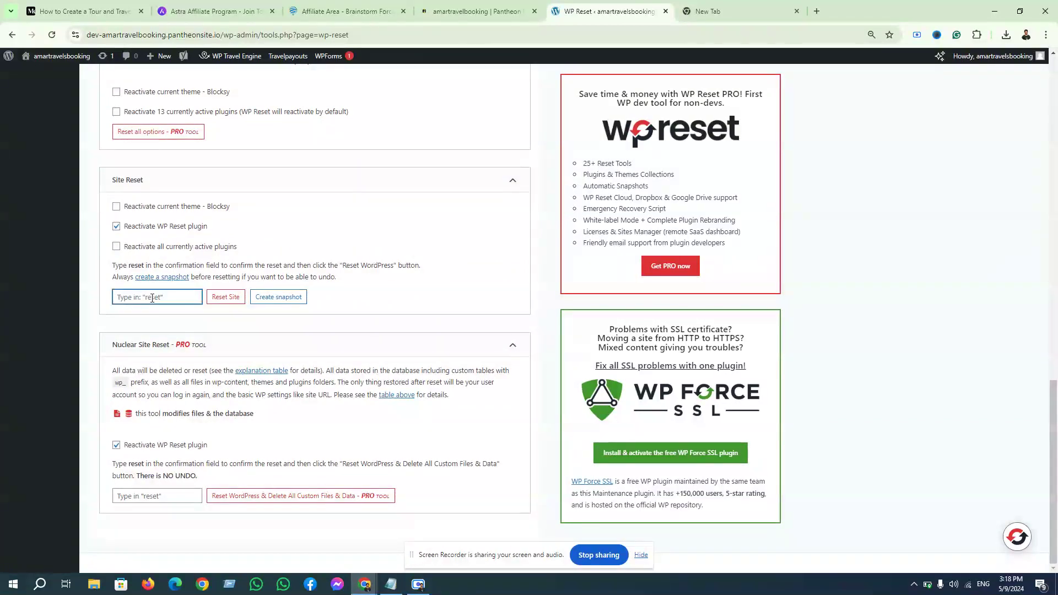
pyautogui.write('reset')
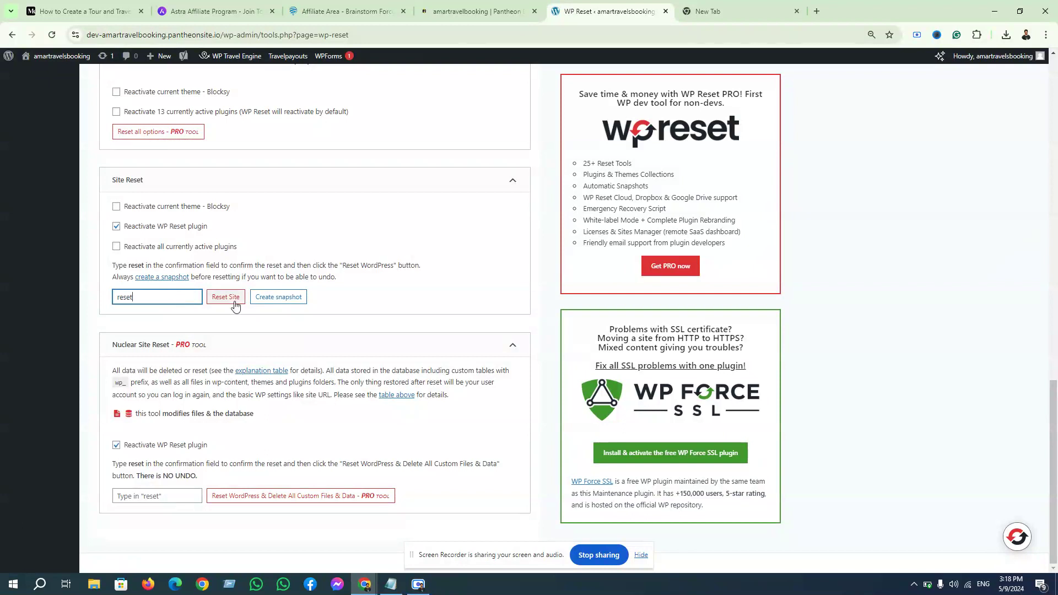
pyautogui.click(225, 297)
pyautogui.click(495, 384)
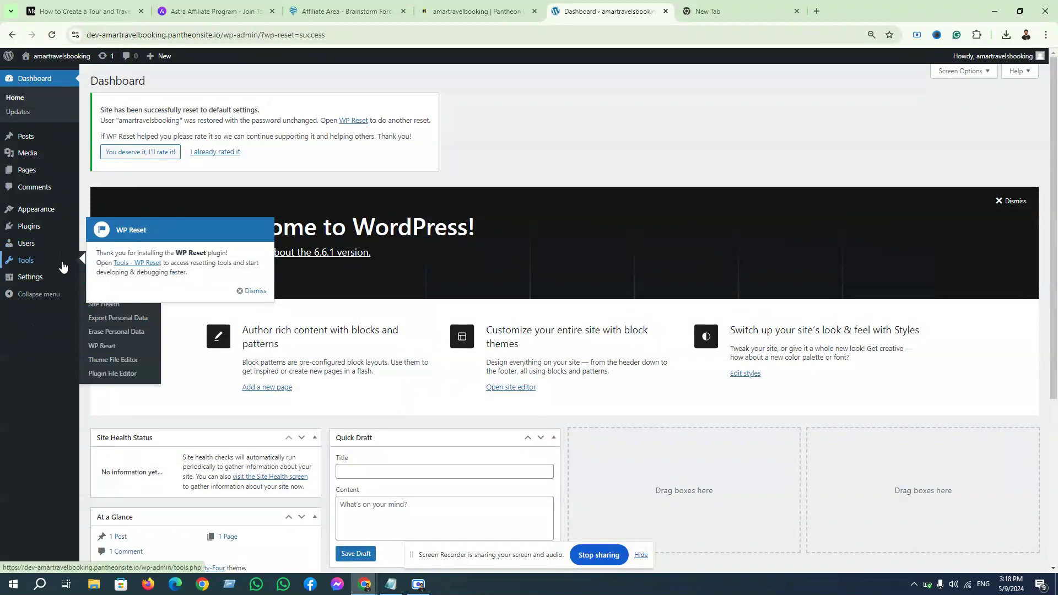
# Hide every dashboard screen element: Site Health Status, At a Glance, Activity, Quick Draft, WordPress Events and News, and Welcome.
pyautogui.click(960, 74)
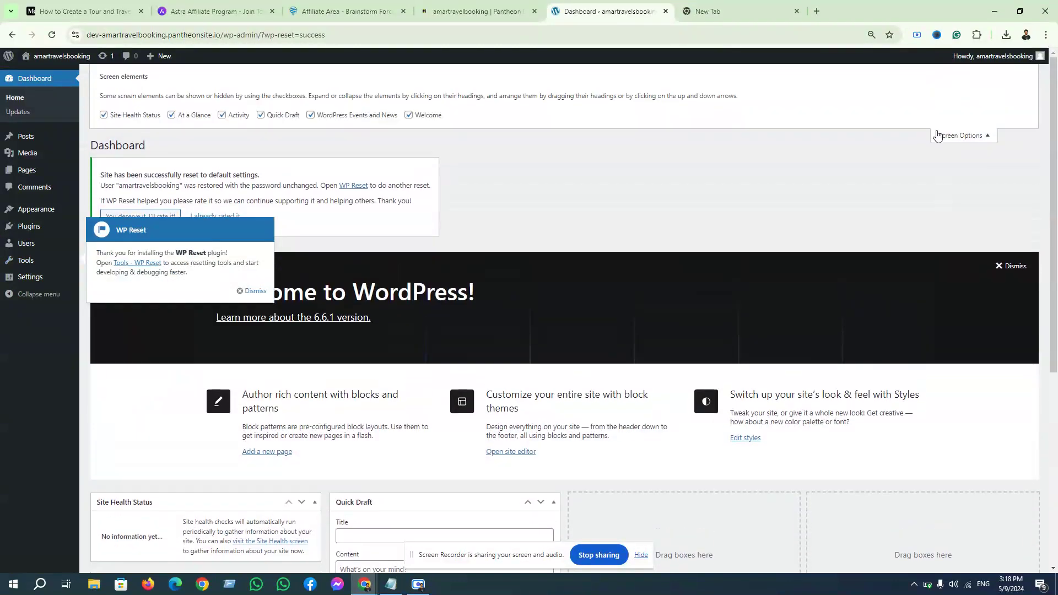
pyautogui.click(103, 114)
pyautogui.click(172, 115)
pyautogui.click(222, 114)
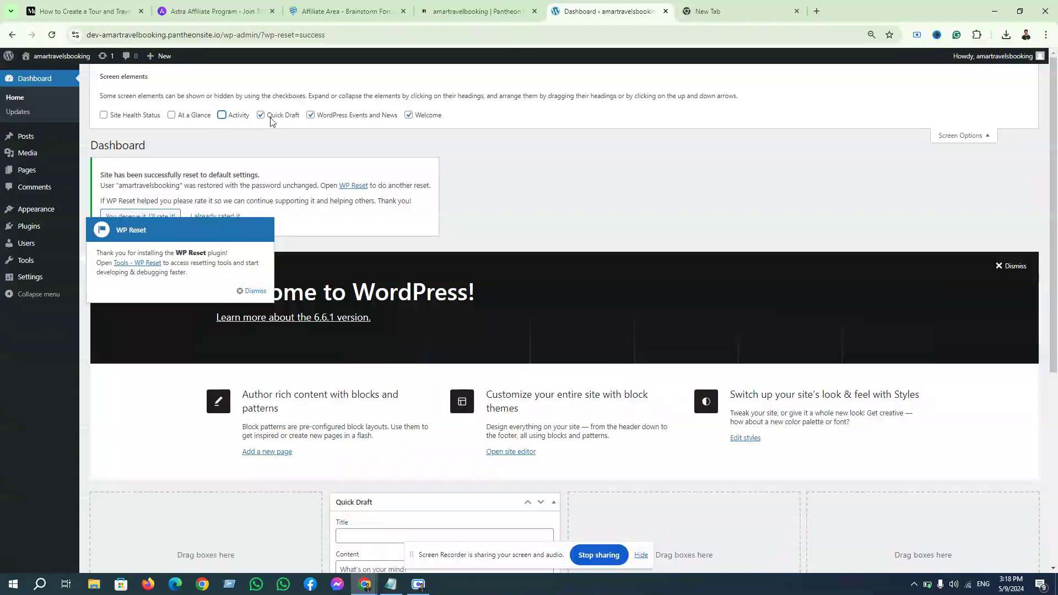
pyautogui.click(261, 115)
pyautogui.click(311, 114)
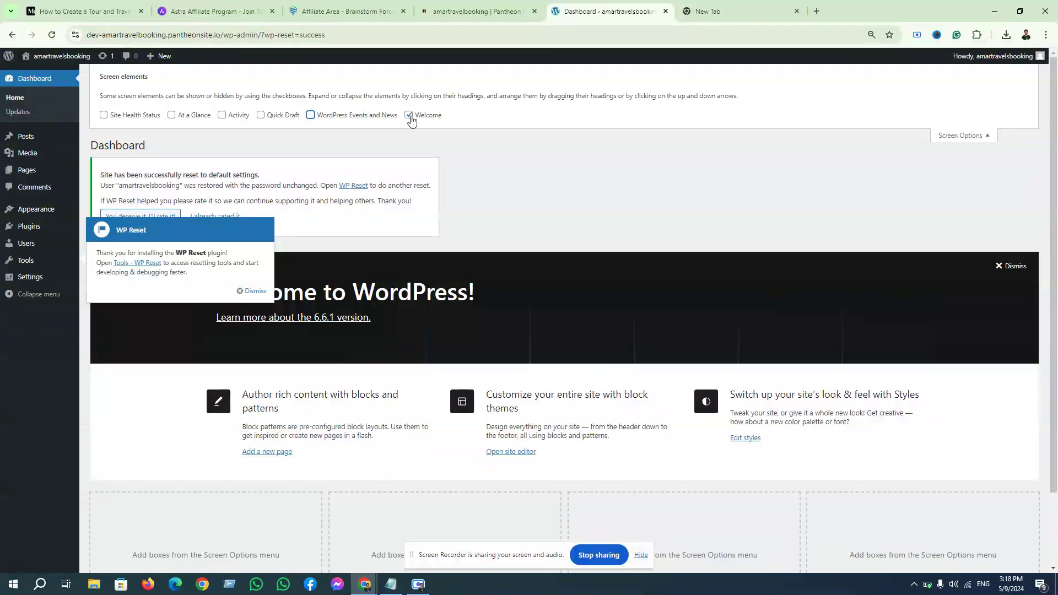
pyautogui.click(408, 115)
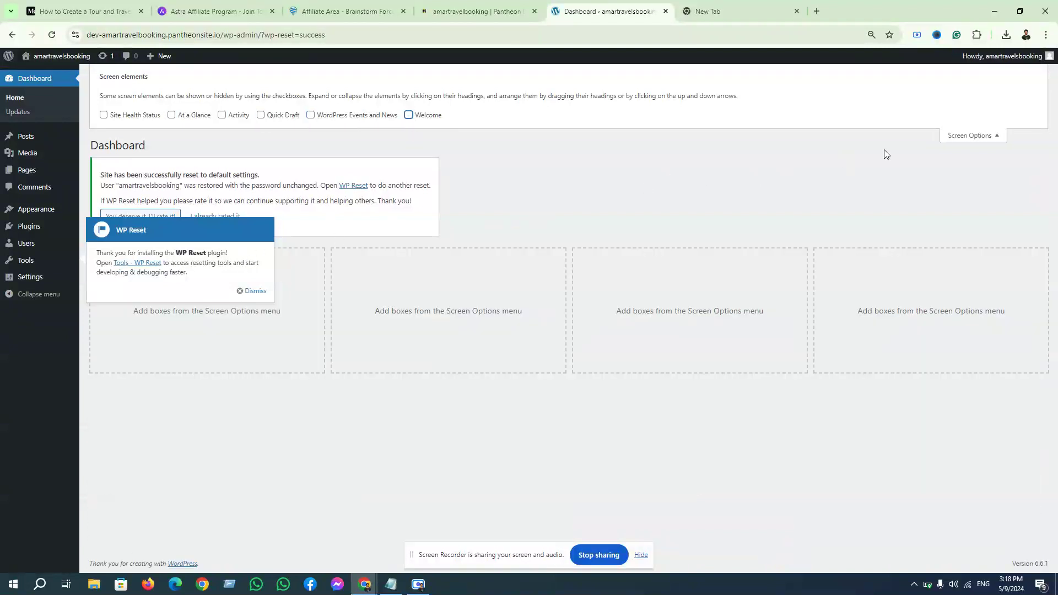
pyautogui.click(1001, 135)
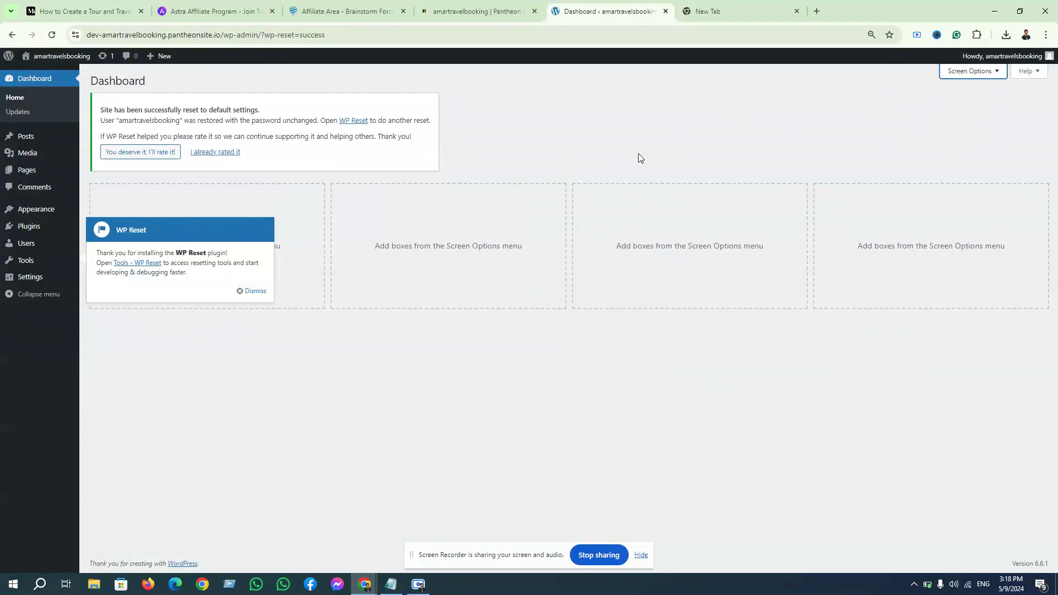
# Open the installed themes, dismiss the WP Reset notice and delete the Blocksy theme, confirming the deletion.
pyautogui.moveTo(45, 213)
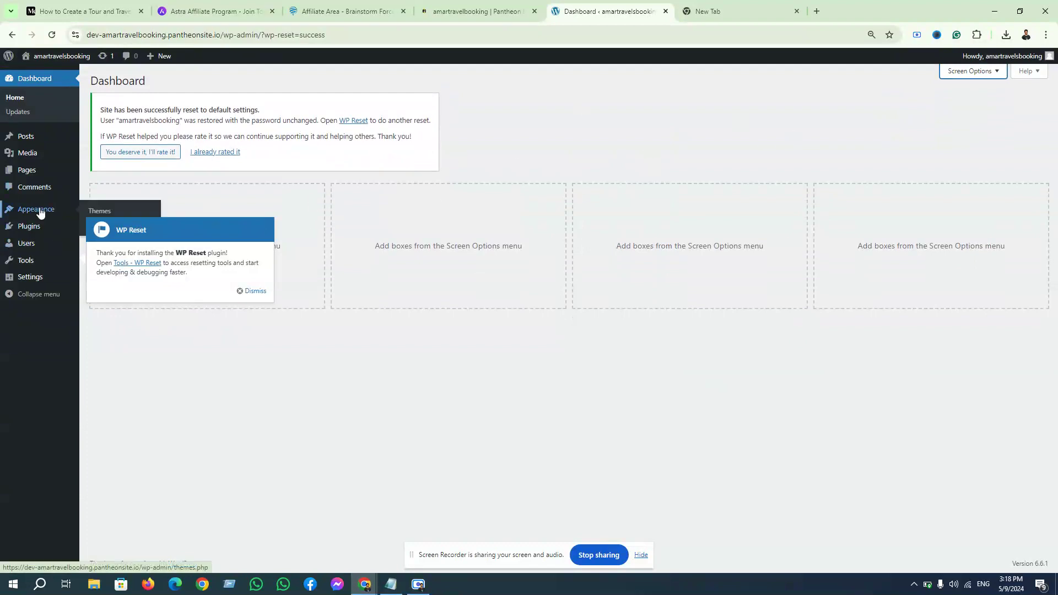
pyautogui.click(44, 213)
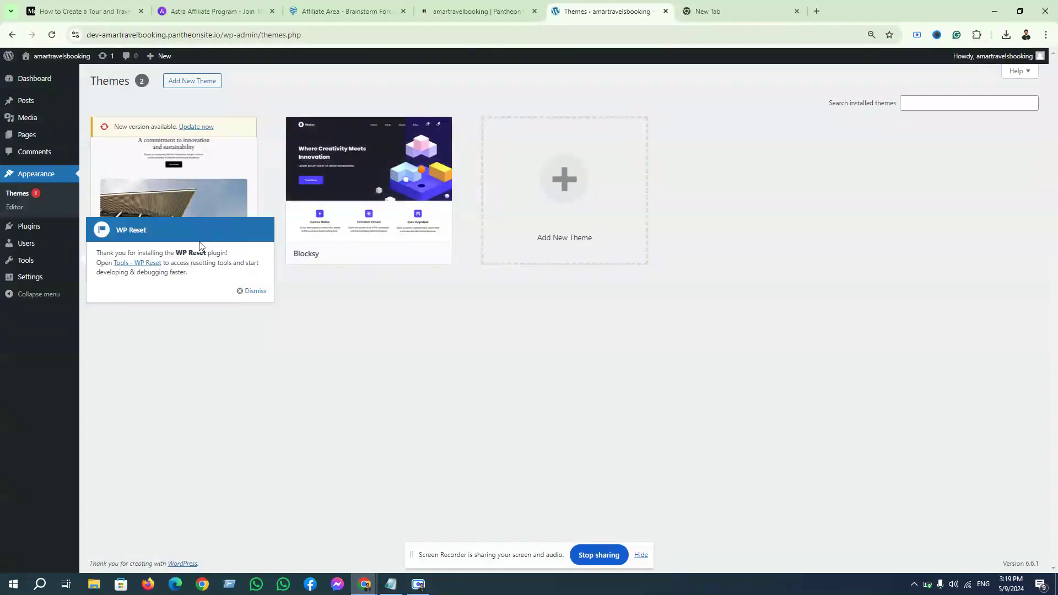
pyautogui.click(250, 292)
pyautogui.moveTo(366, 184)
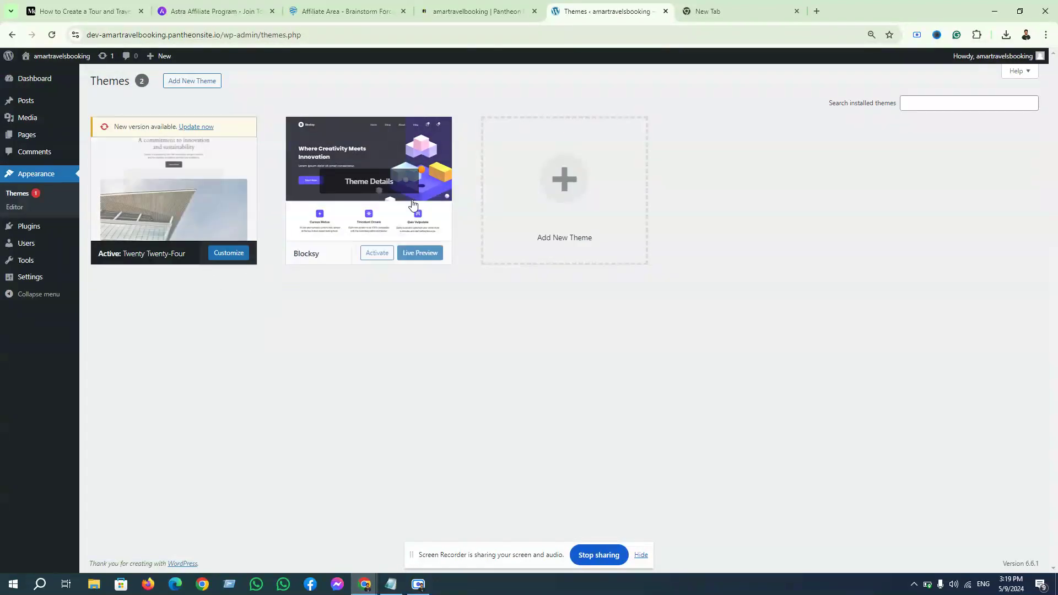
pyautogui.click(383, 187)
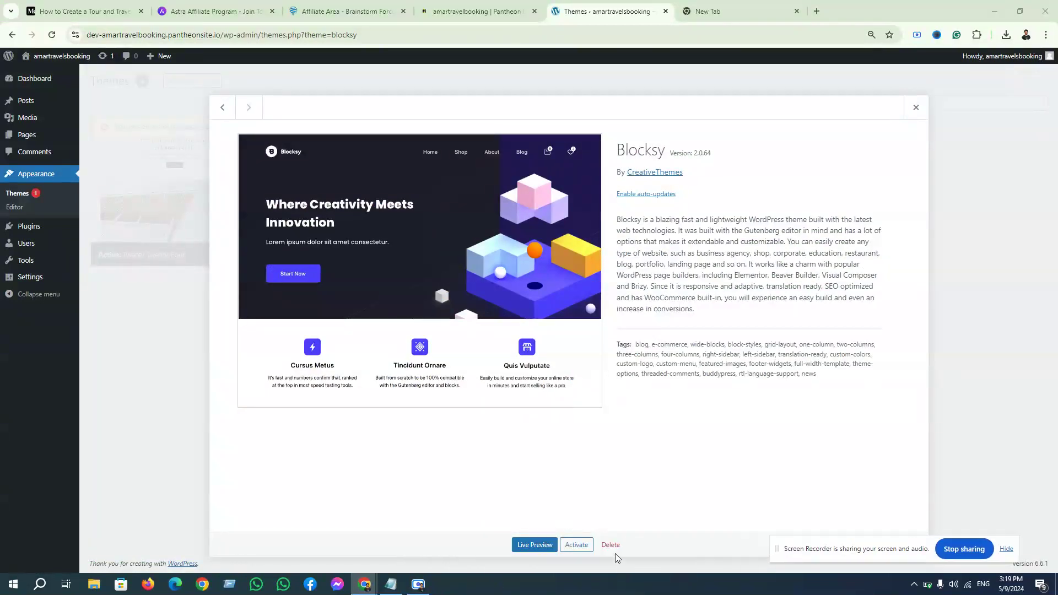
pyautogui.click(610, 545)
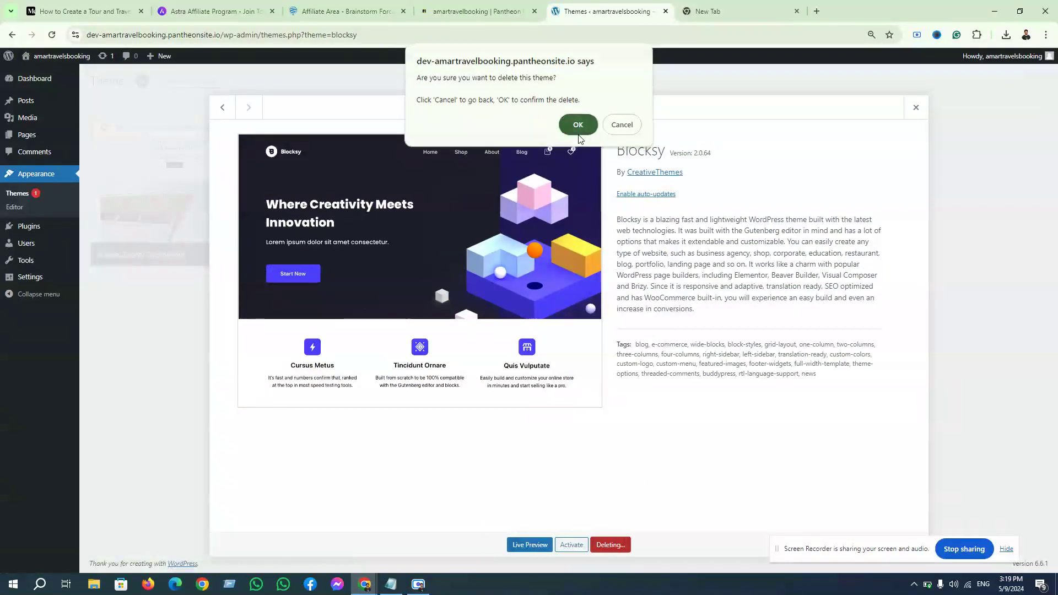
pyautogui.click(578, 126)
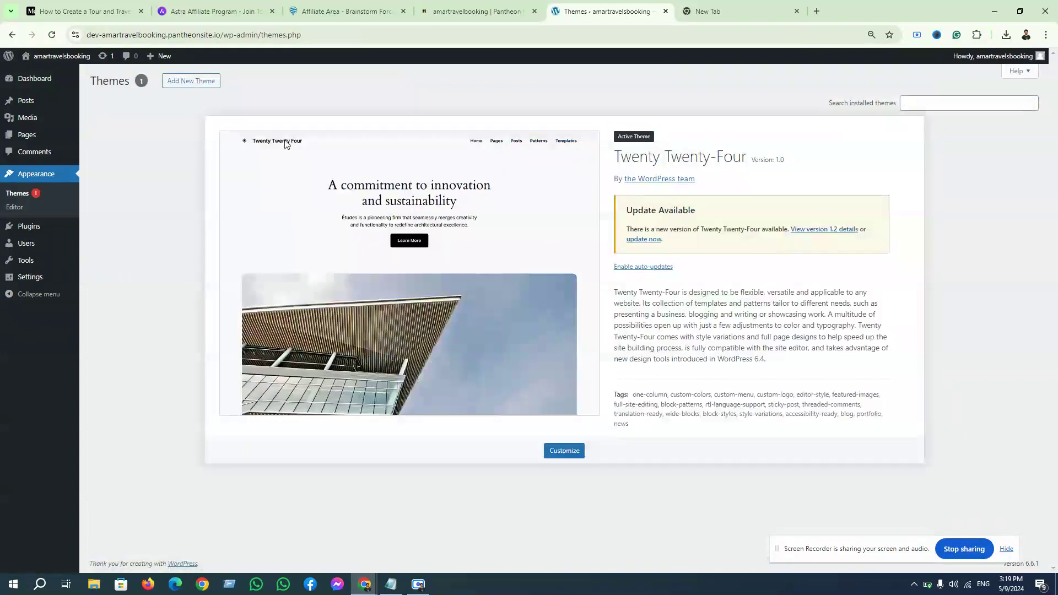
# Search the theme directory for "astra" and install the Astra theme.
pyautogui.click(201, 81)
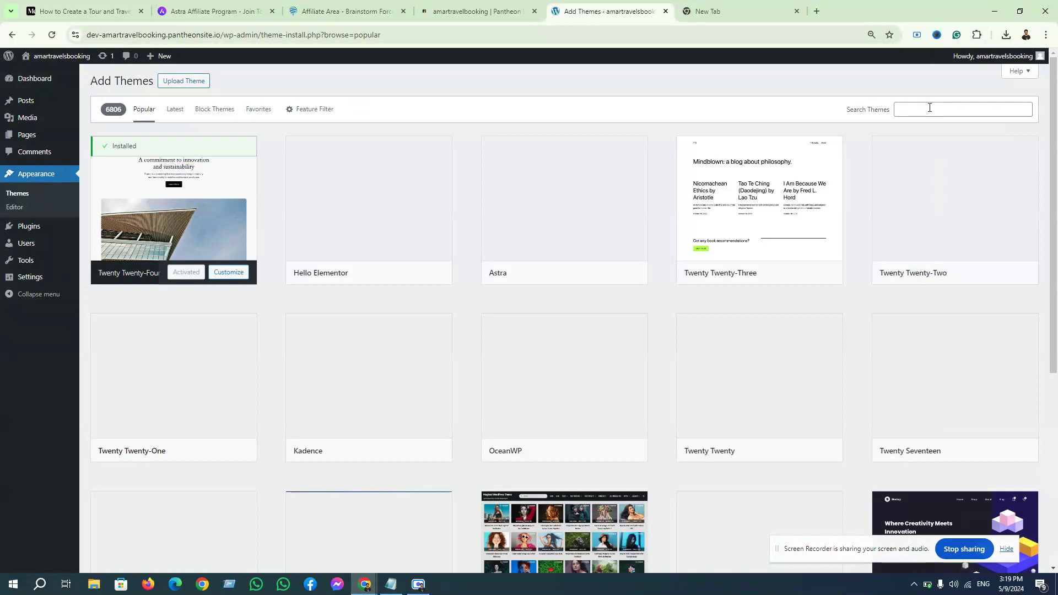
pyautogui.click(929, 108)
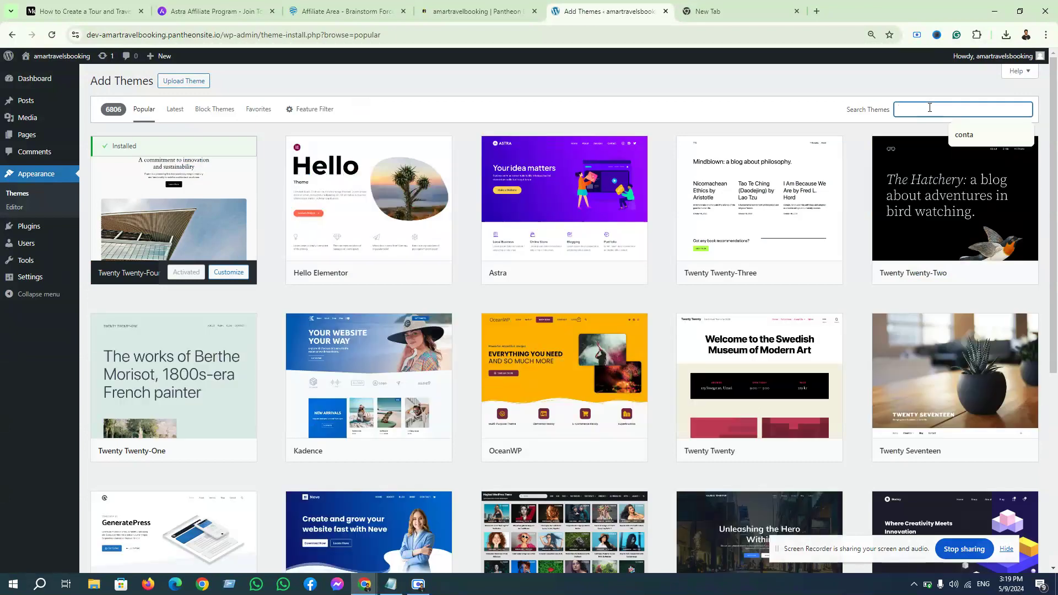
pyautogui.write('astra')
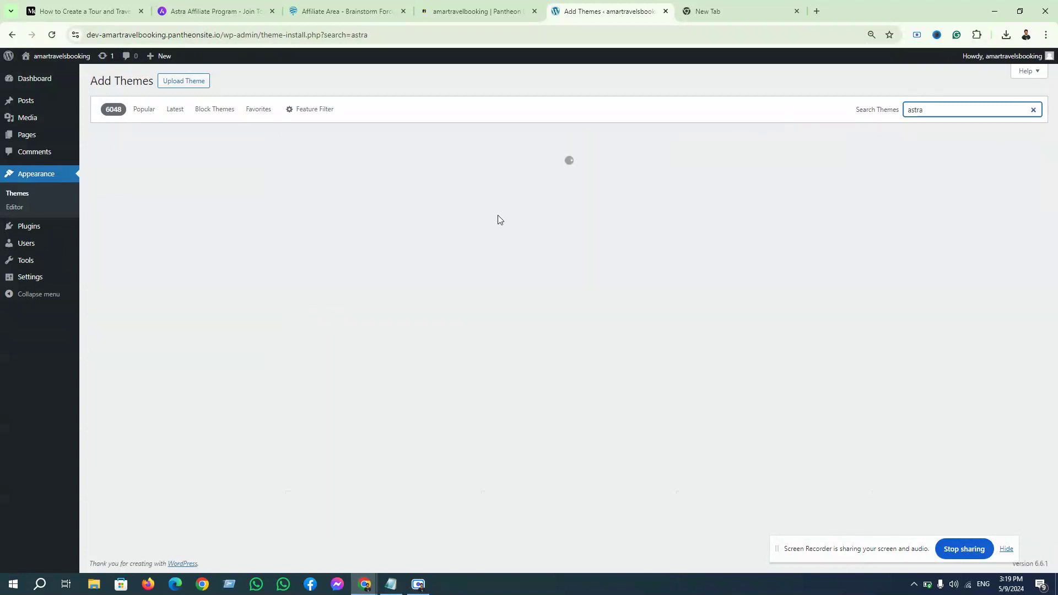
pyautogui.moveTo(195, 220)
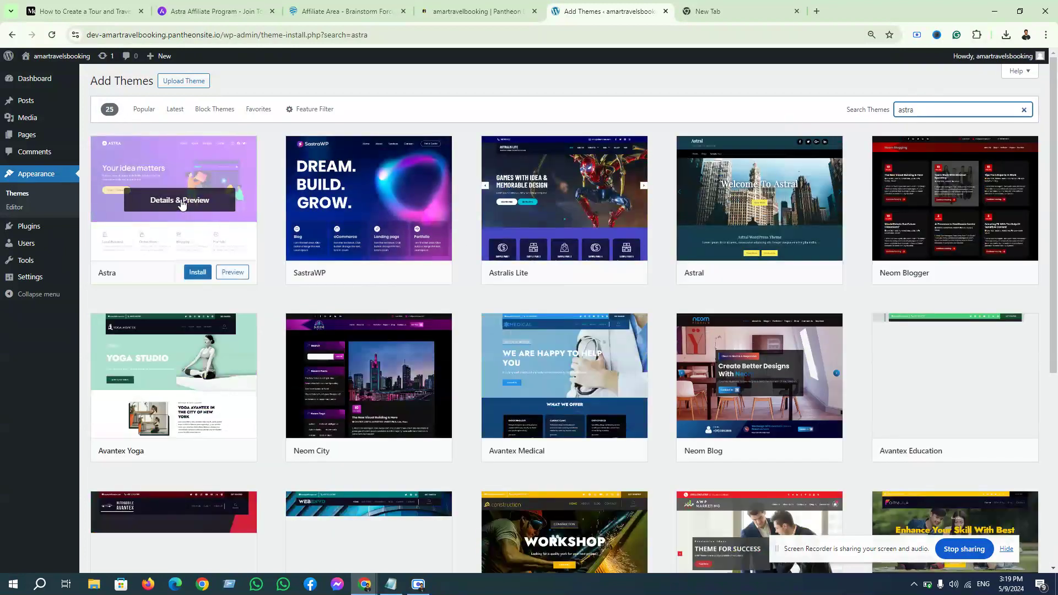
pyautogui.click(198, 273)
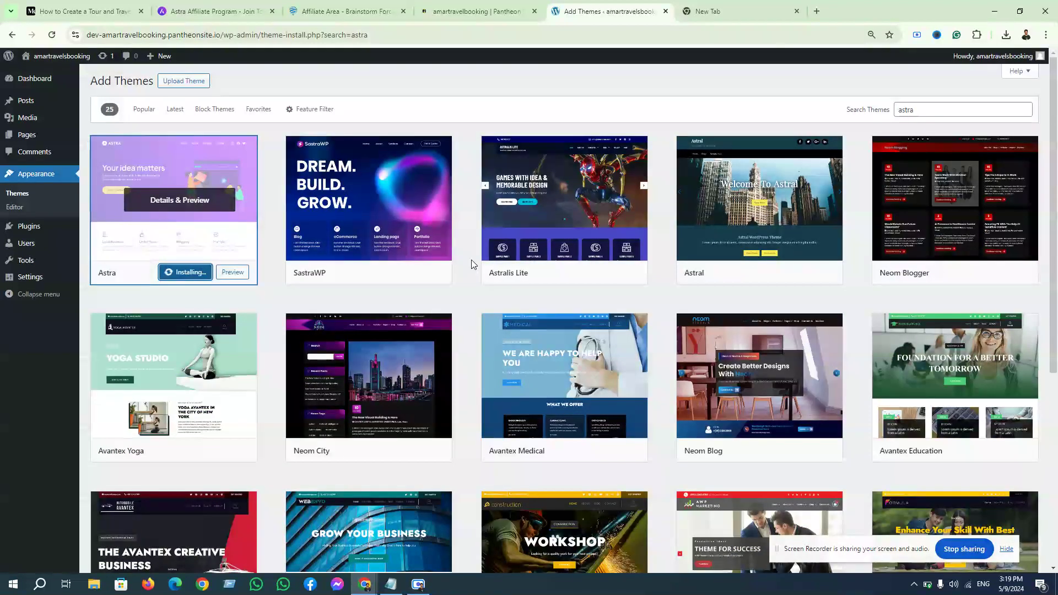
pyautogui.click(213, 11)
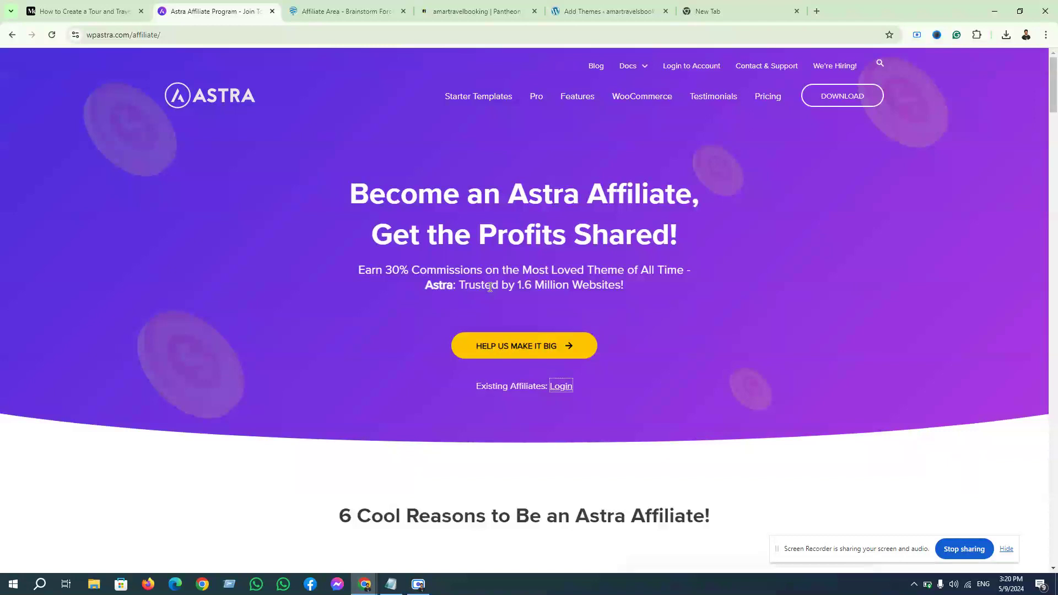
pyautogui.click(513, 11)
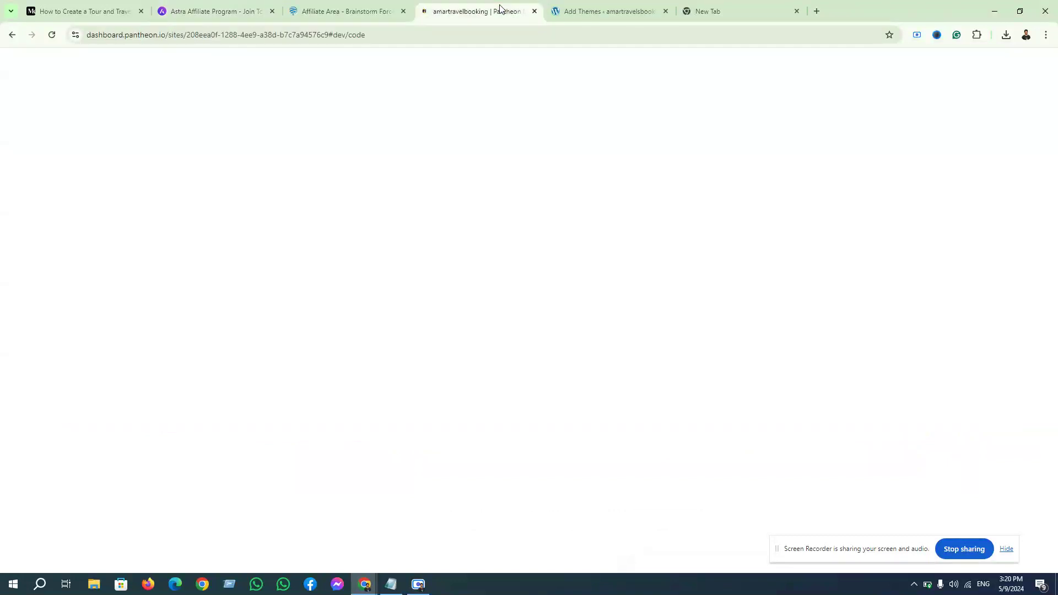
pyautogui.click(608, 5)
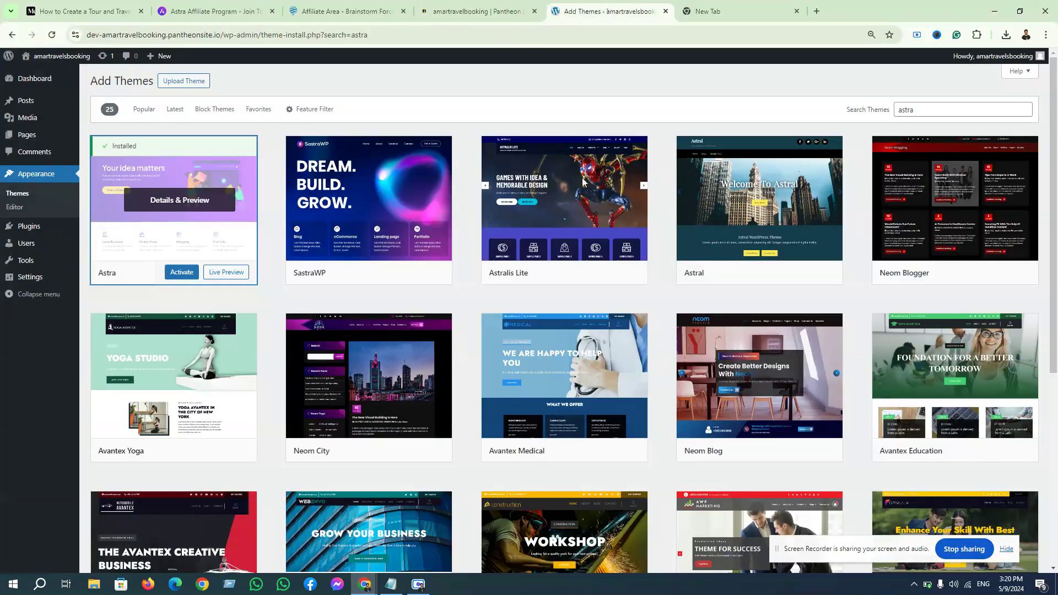
# Activate the Astra theme and open its Classic Starter Templates library, dismissing the AI builder offer.
pyautogui.click(182, 273)
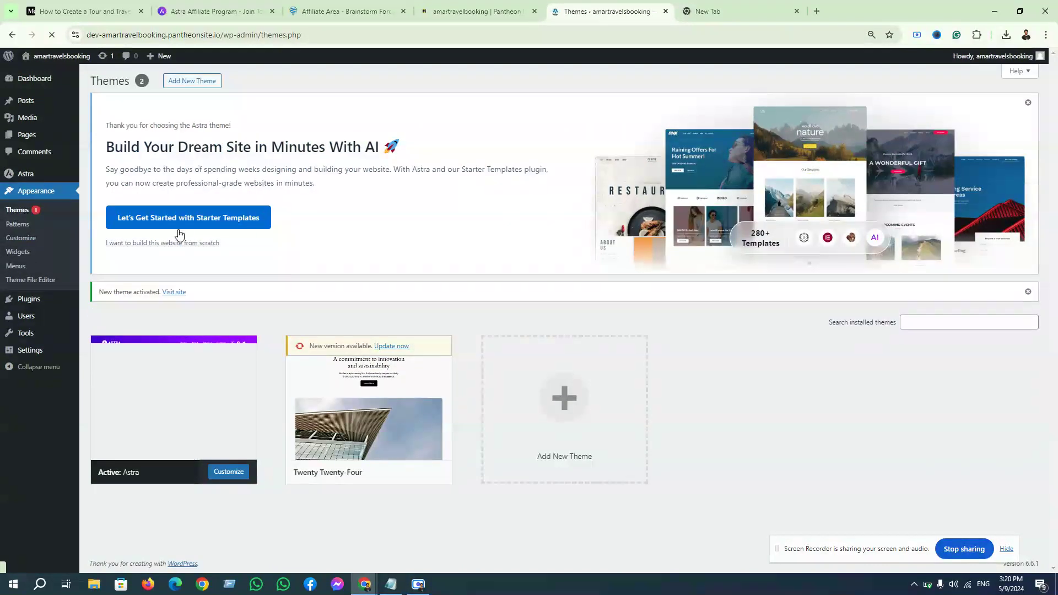
pyautogui.click(236, 219)
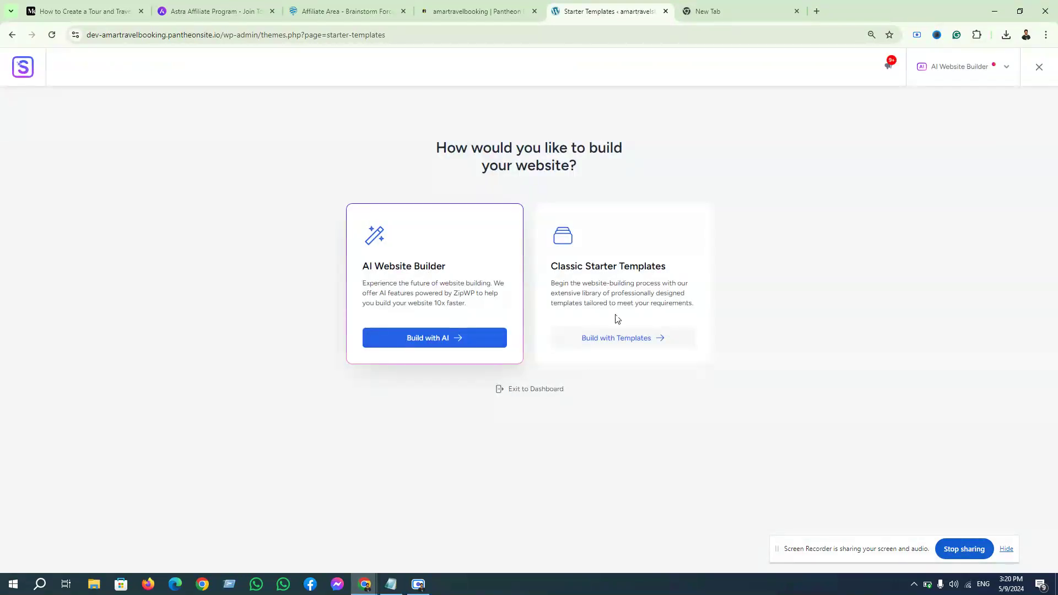
pyautogui.click(665, 339)
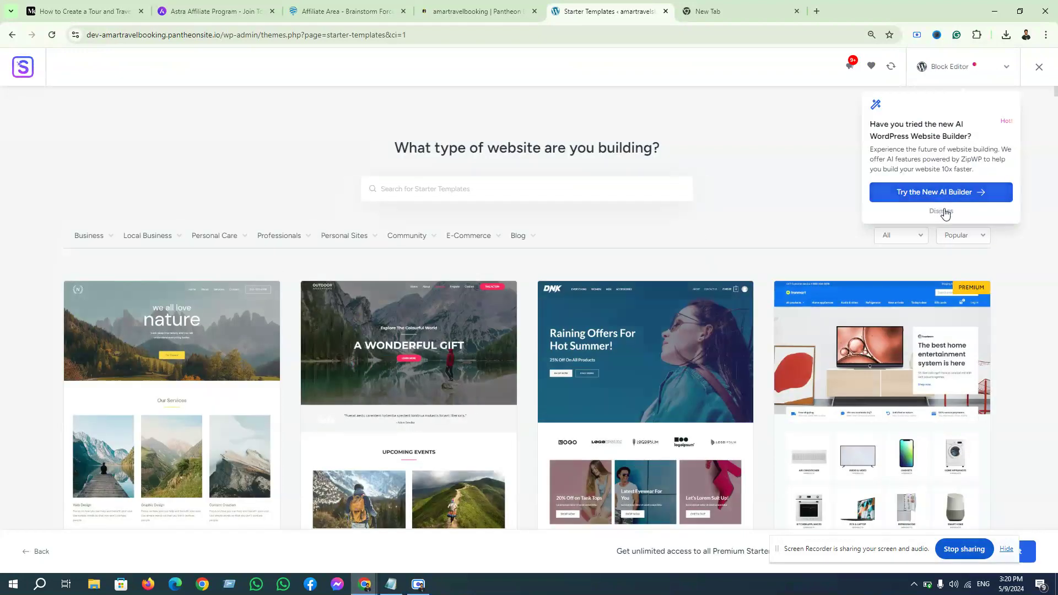
pyautogui.click(942, 211)
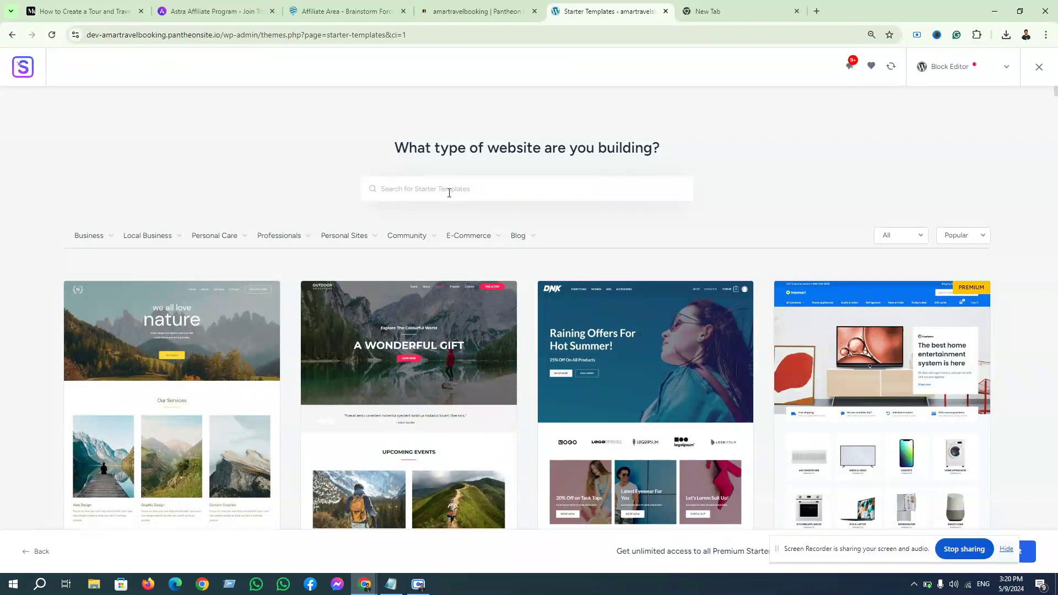
# Search the starter templates for "out", browse the matching designs and choose the Outdoor Adventure template.
pyautogui.write('out')
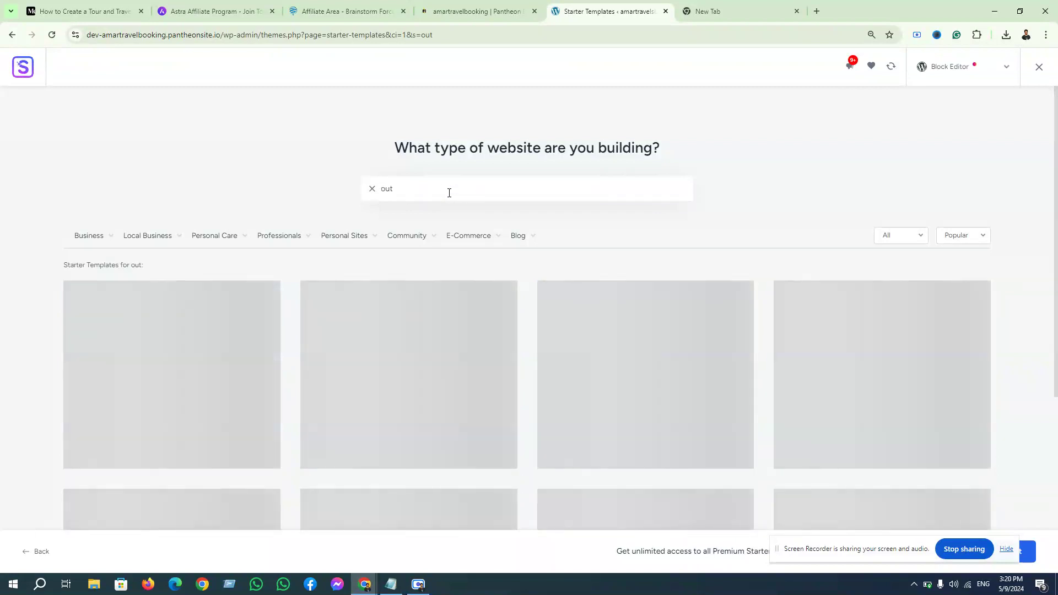
pyautogui.scroll(-5, 527, 226)
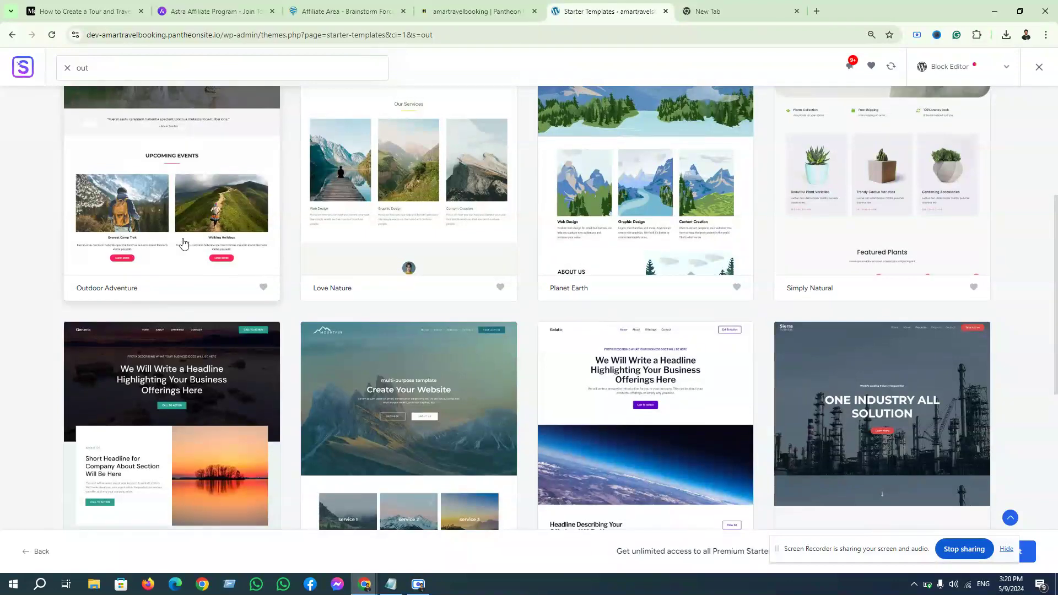
pyautogui.scroll(2, 183, 244)
pyautogui.scroll(2, 173, 259)
pyautogui.scroll(-2, 187, 265)
pyautogui.scroll(-6, 583, 338)
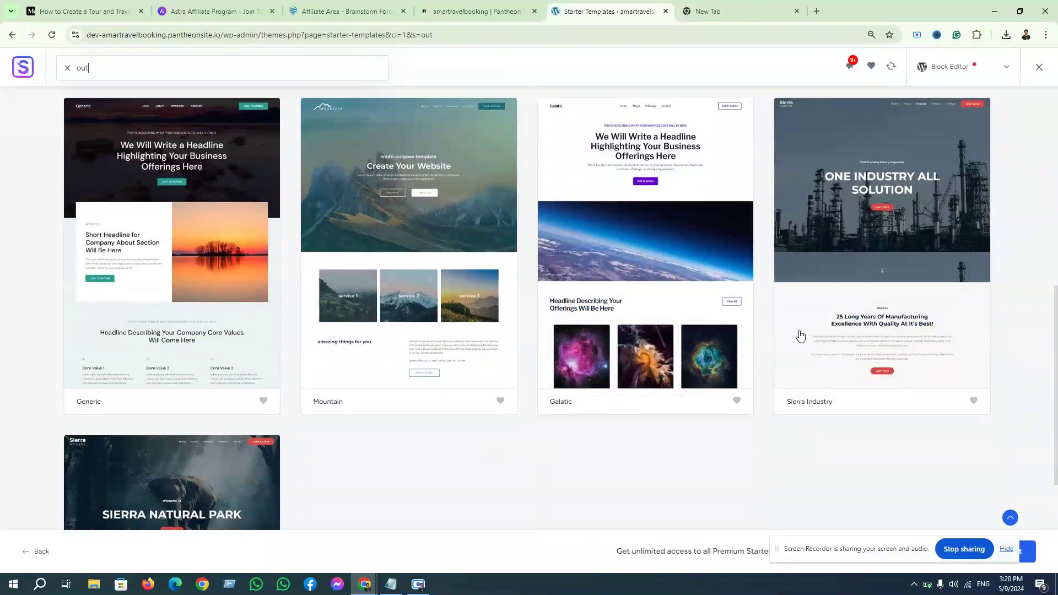
pyautogui.scroll(-1, 522, 386)
pyautogui.scroll(-3, 496, 385)
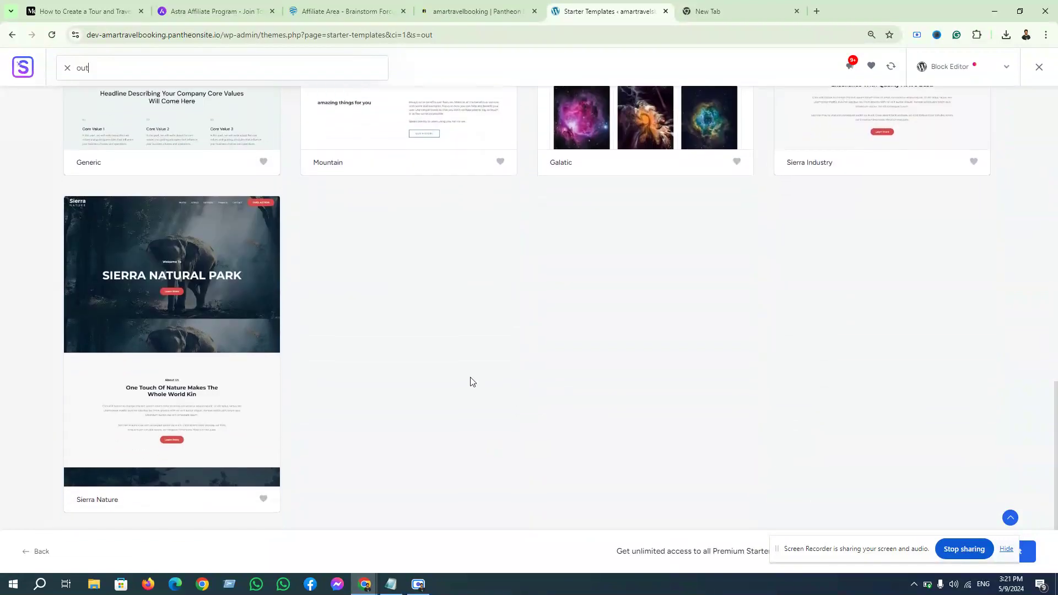
pyautogui.scroll(9, 629, 358)
pyautogui.scroll(4, 630, 377)
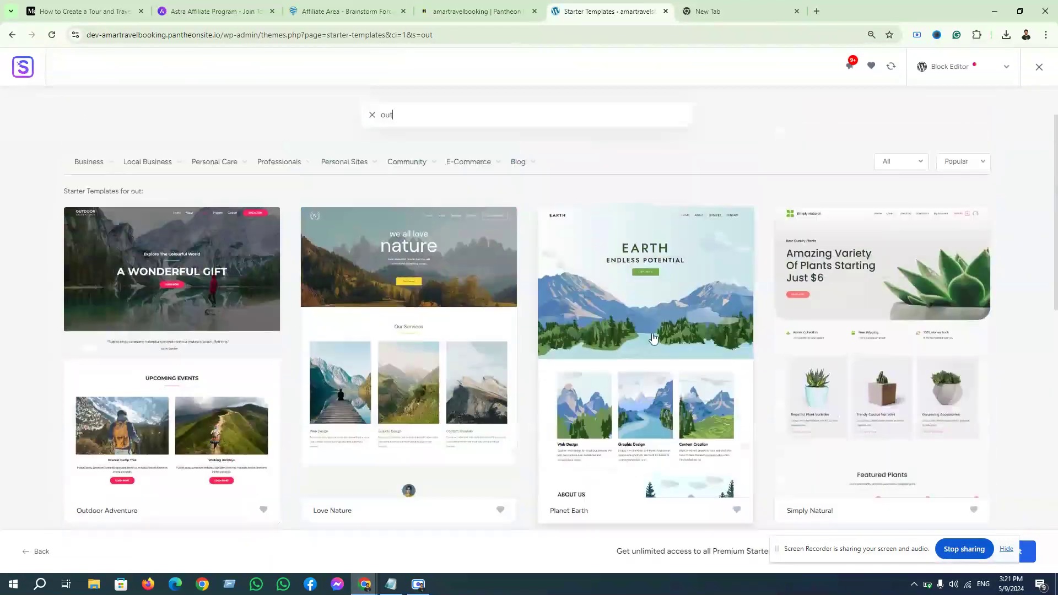
pyautogui.scroll(-2, 409, 345)
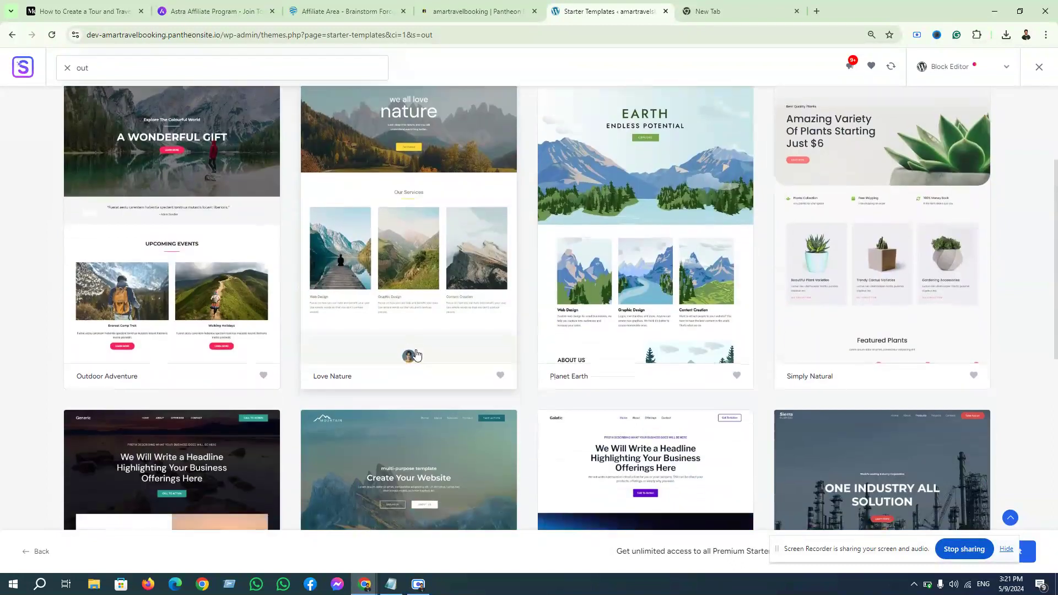
pyautogui.scroll(2, 173, 338)
pyautogui.scroll(-1, 190, 284)
pyautogui.click(193, 286)
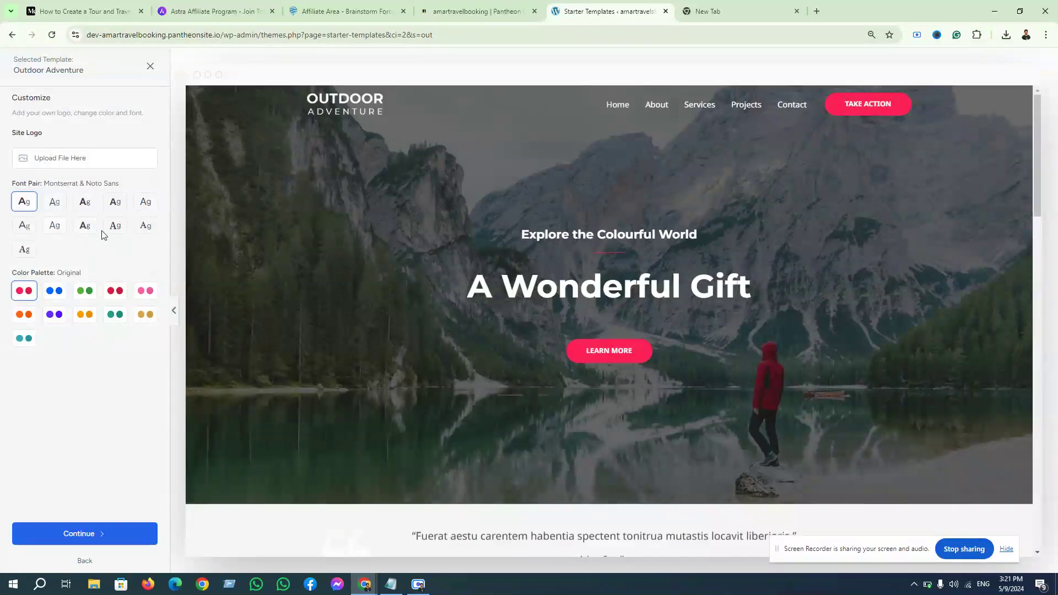
# Look through the Outdoor Adventure preview, try the blue Style 1 and teal Style 10 colour palettes, and apply the green Style 2.
pyautogui.scroll(-6, 561, 324)
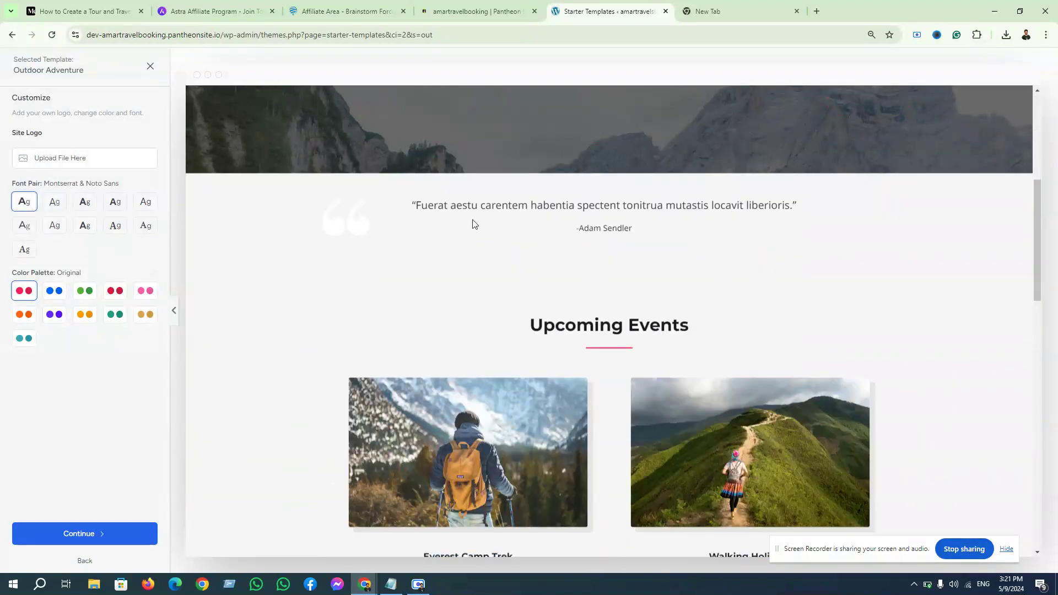
pyautogui.scroll(-4, 607, 286)
pyautogui.scroll(4, 376, 366)
pyautogui.scroll(6, 622, 359)
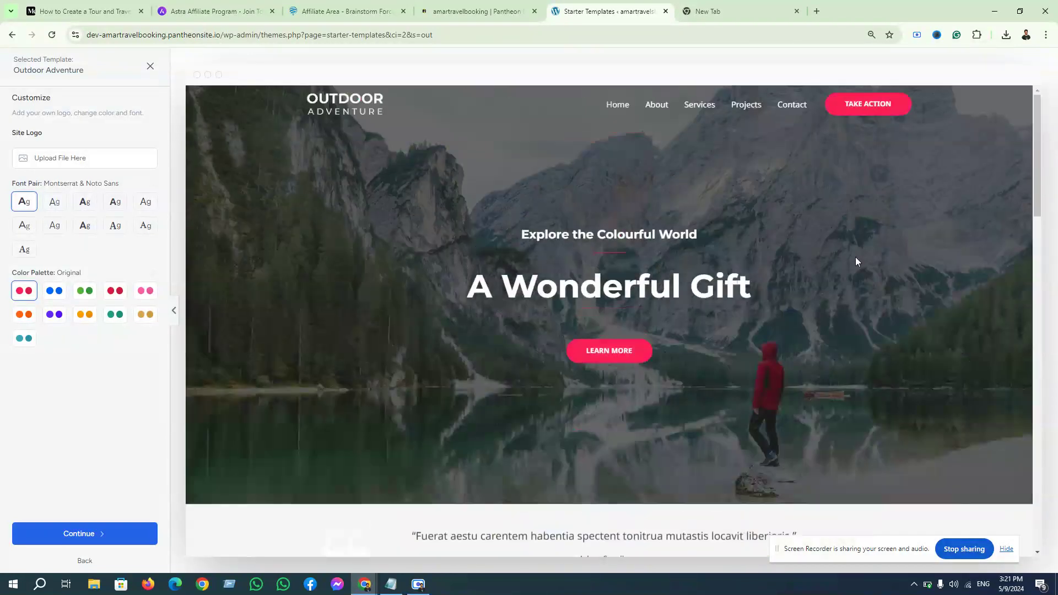
pyautogui.click(60, 293)
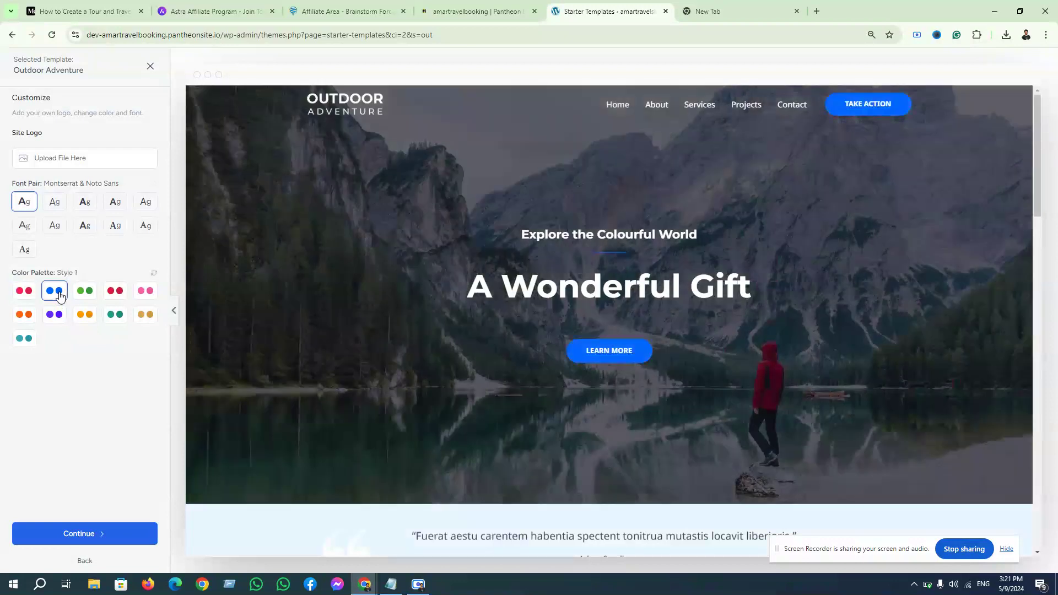
pyautogui.click(34, 344)
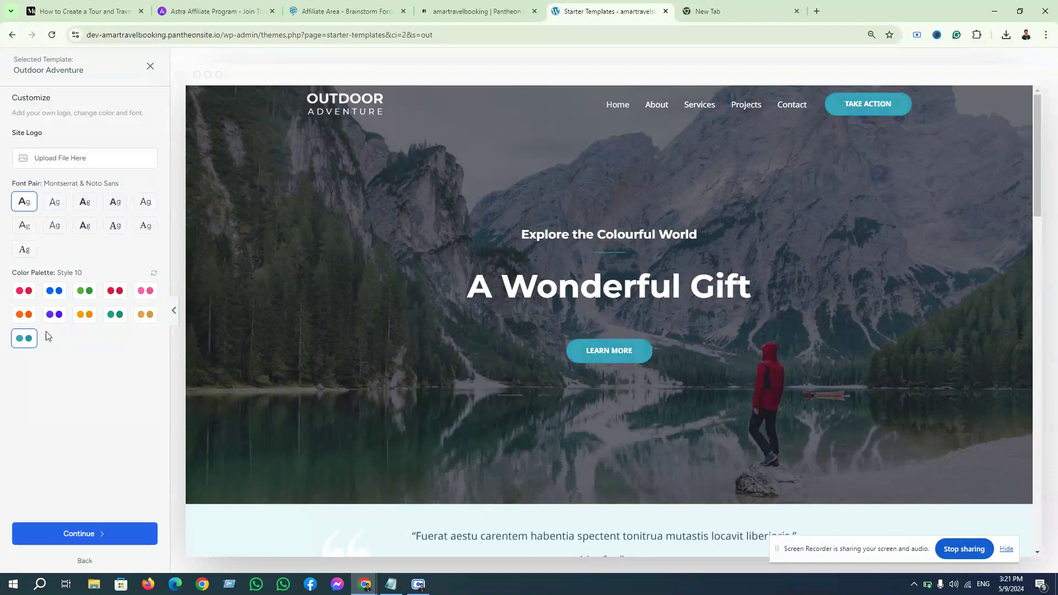
pyautogui.click(83, 298)
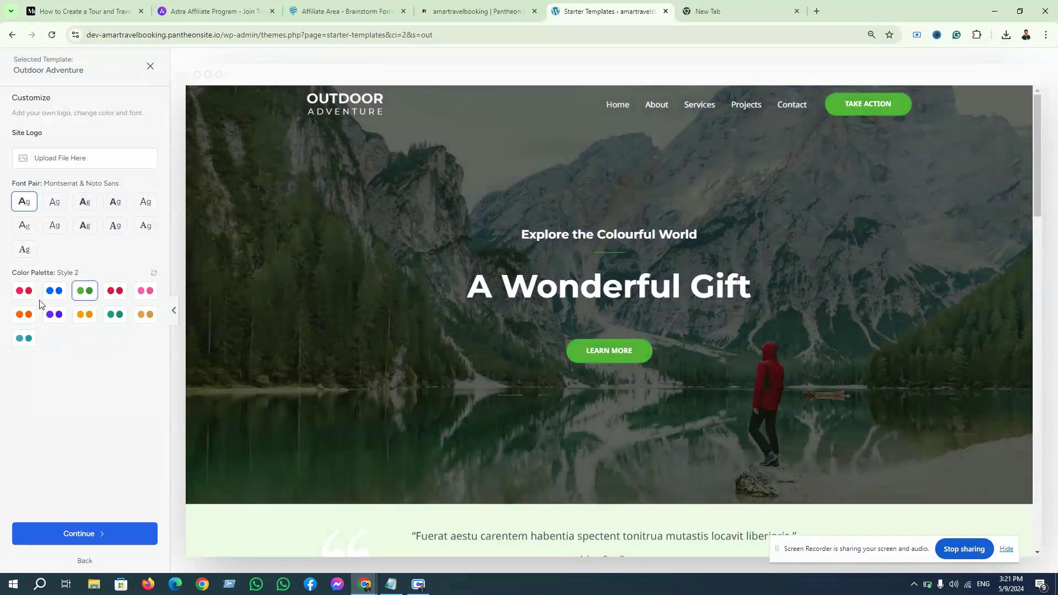
# Compare the Style 10 and Style 8 colour palettes, apply the blue Style 1, and continue without adding any optional features.
pyautogui.click(57, 301)
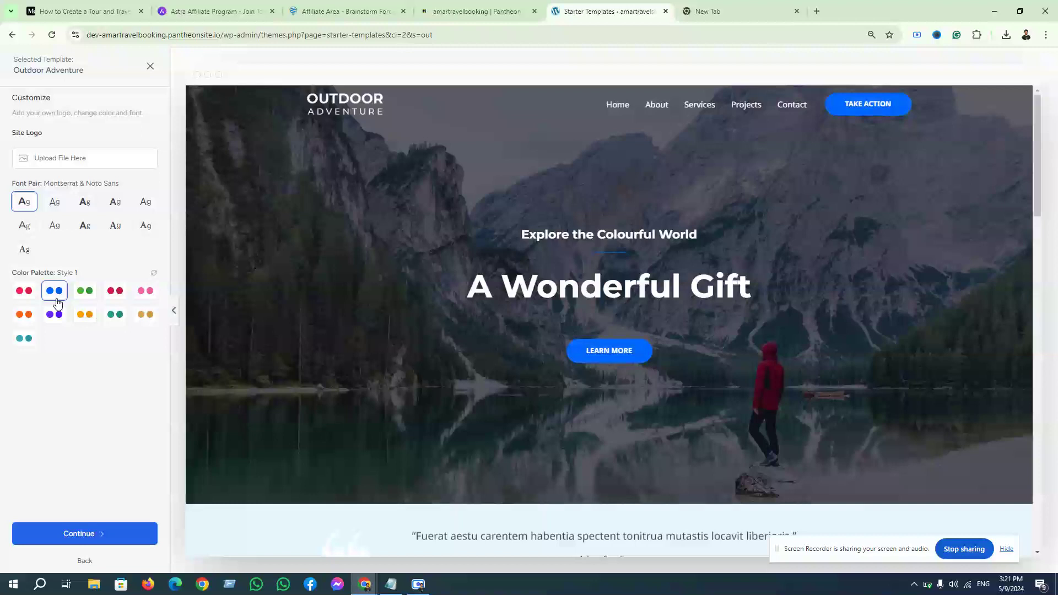
pyautogui.click(24, 338)
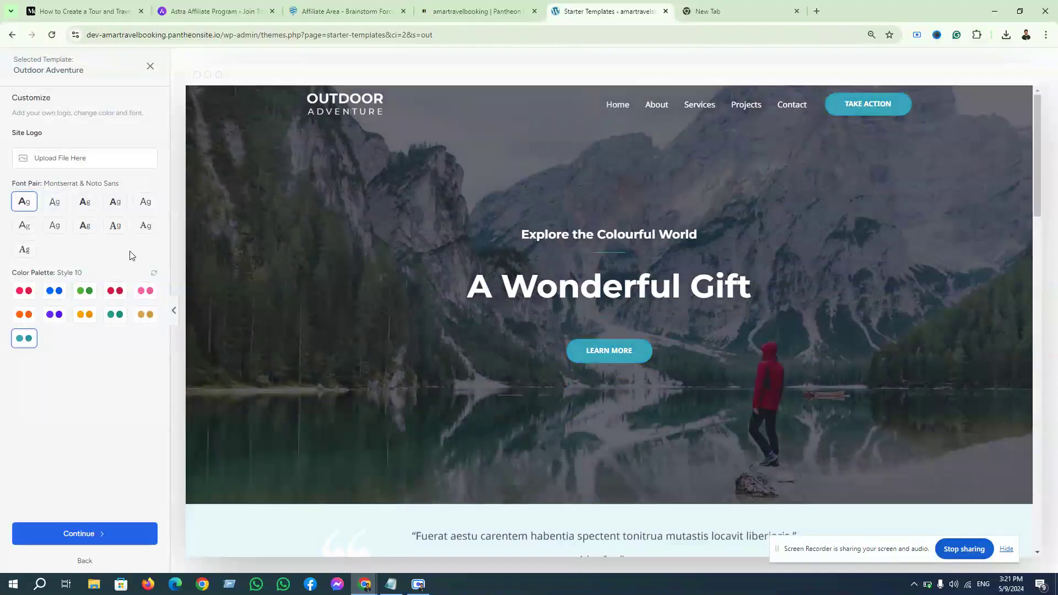
pyautogui.click(122, 318)
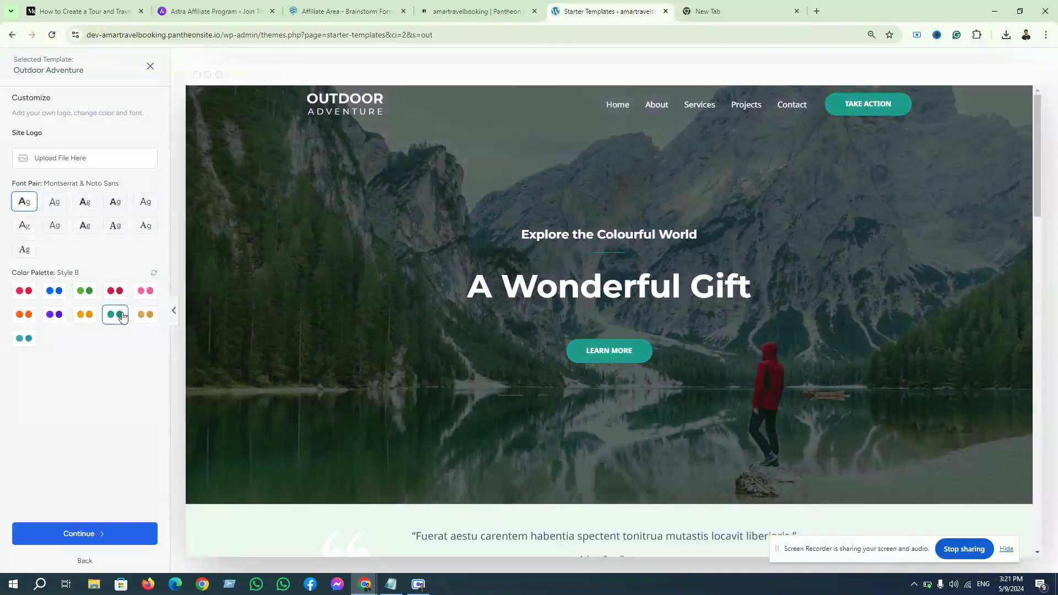
pyautogui.click(59, 298)
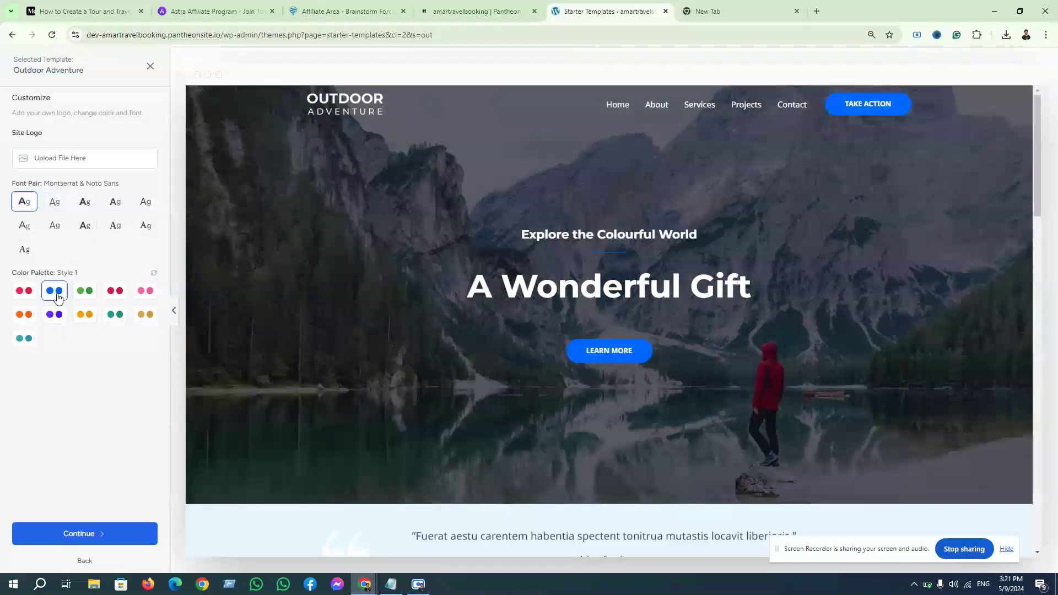
pyautogui.click(96, 542)
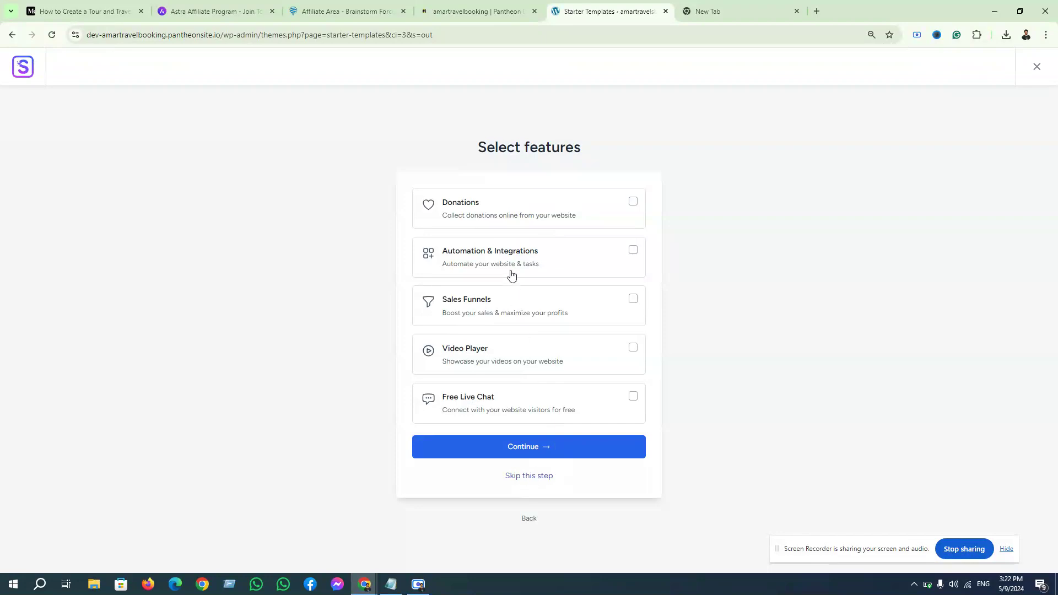
pyautogui.click(531, 478)
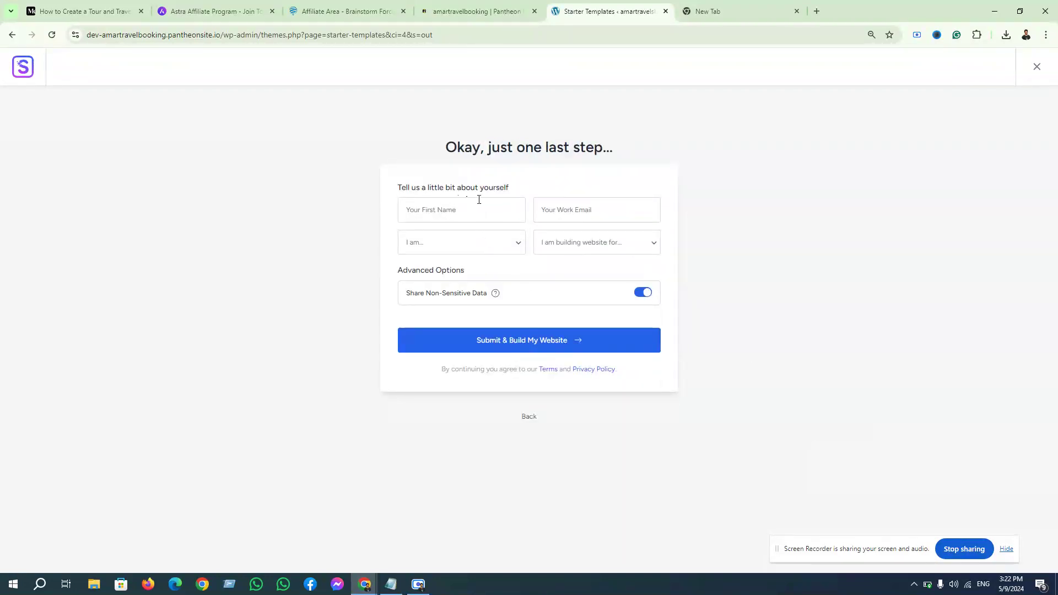
# Fill in the first name and work email in the about-yourself form using the saved suggestions.
pyautogui.click(452, 213)
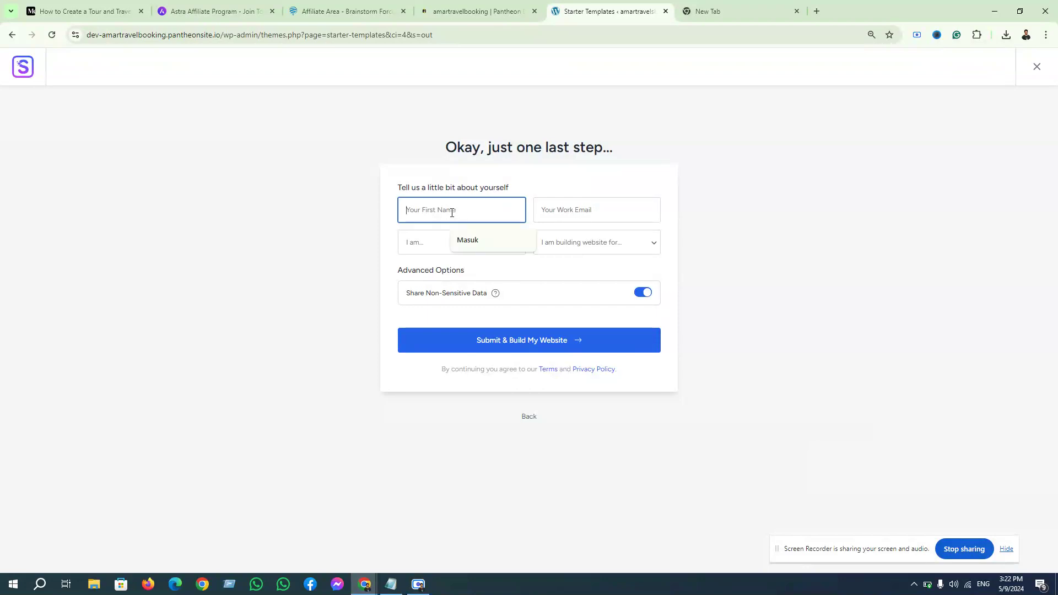
pyautogui.click(458, 238)
pyautogui.click(574, 216)
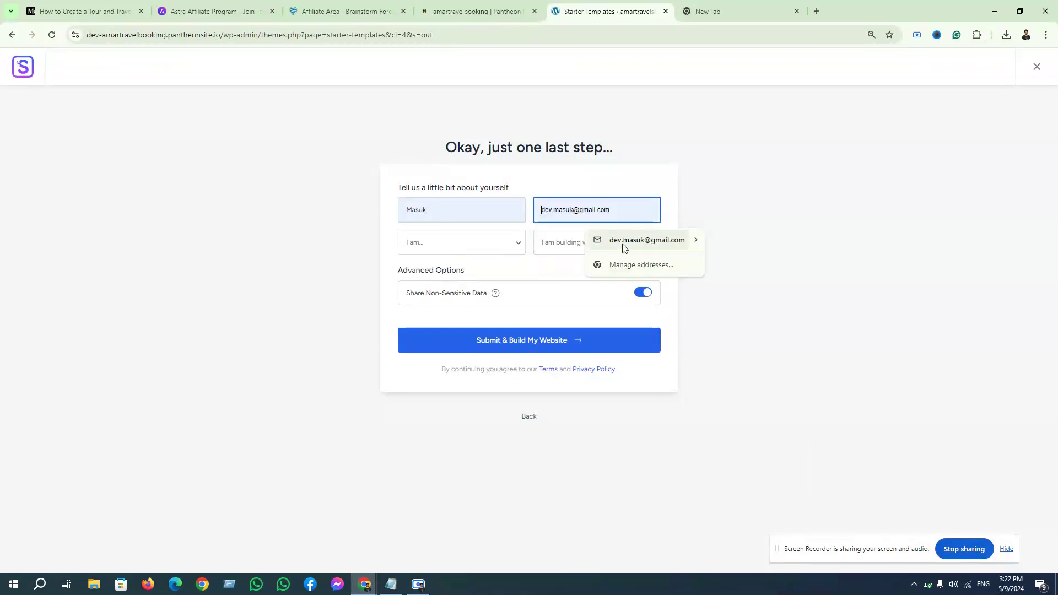
pyautogui.click(622, 247)
# Set the experience level to Expert and the website purpose to Myself/My Company, keep non-sensitive data sharing enabled, and submit to build the website.
pyautogui.click(468, 246)
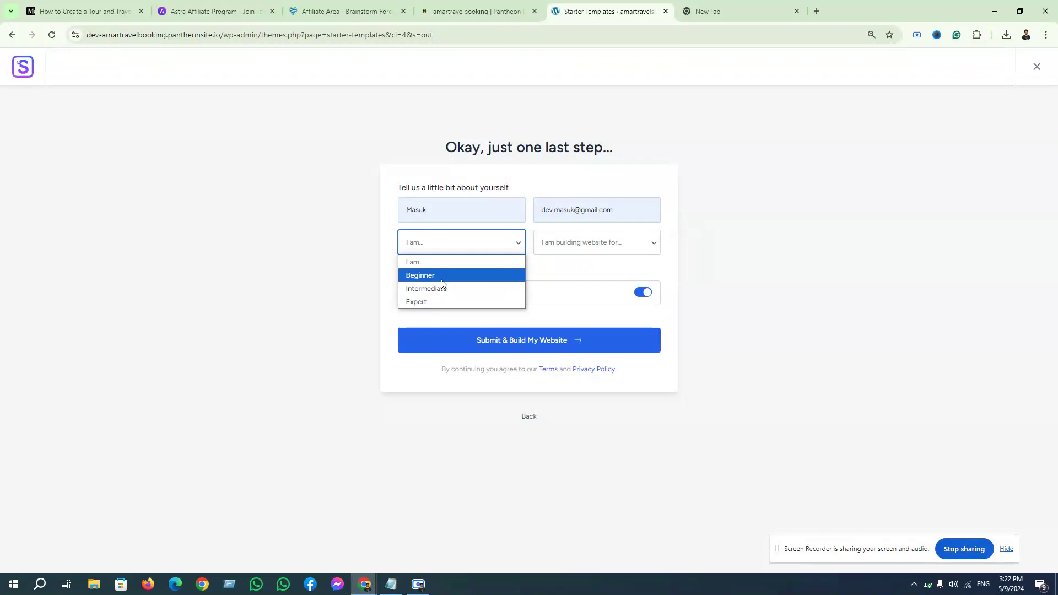
pyautogui.click(431, 302)
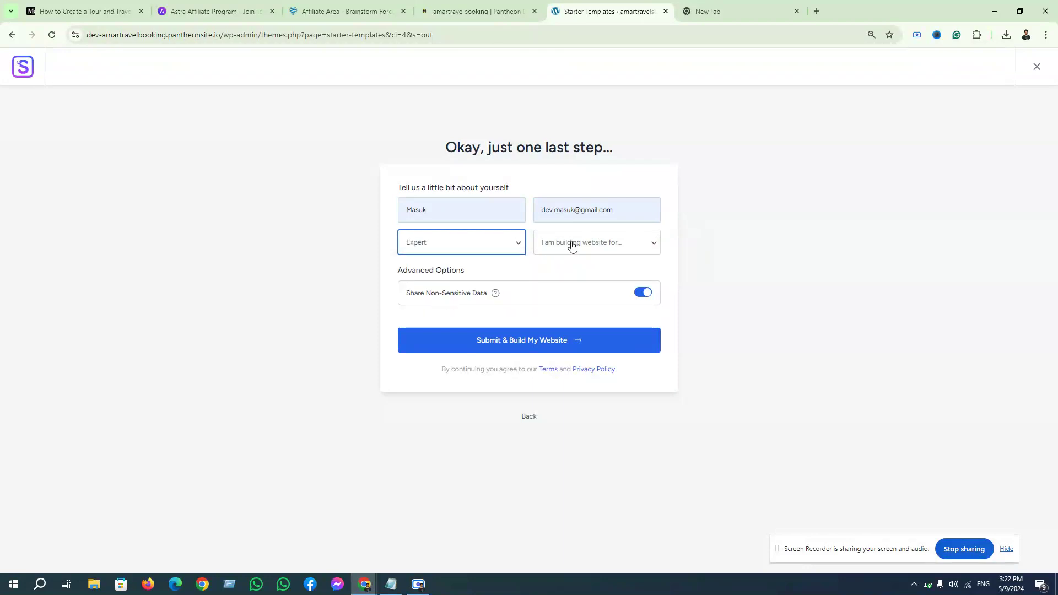
pyautogui.click(572, 245)
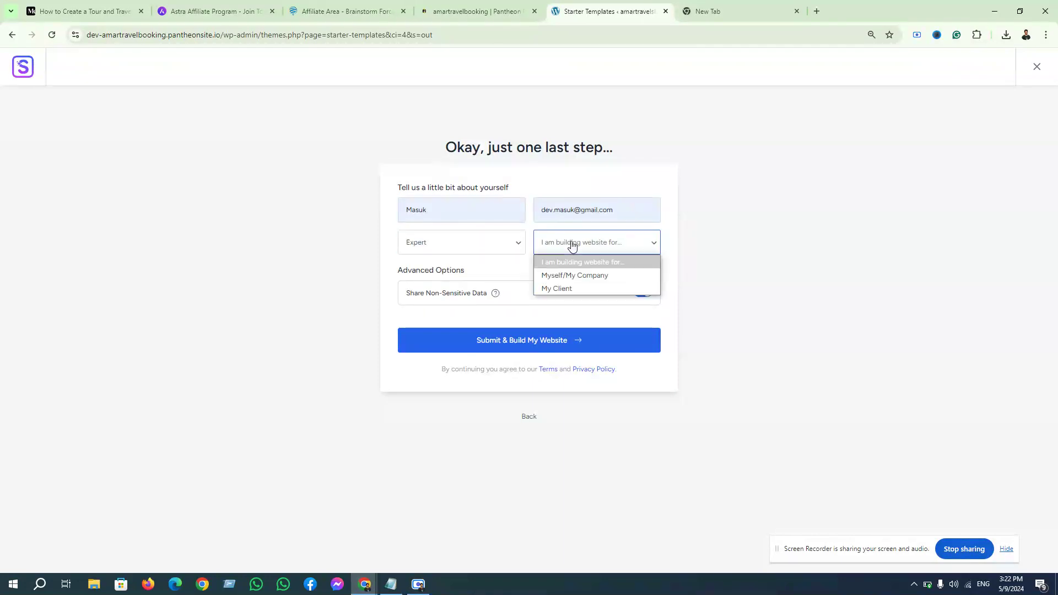
pyautogui.click(575, 280)
pyautogui.click(581, 243)
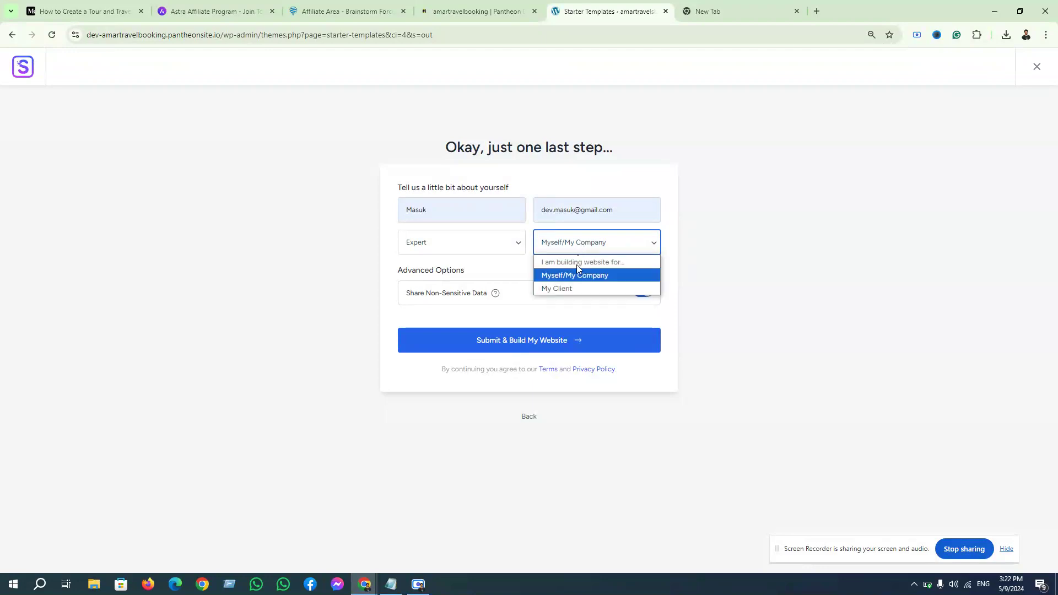
pyautogui.click(564, 288)
pyautogui.click(583, 247)
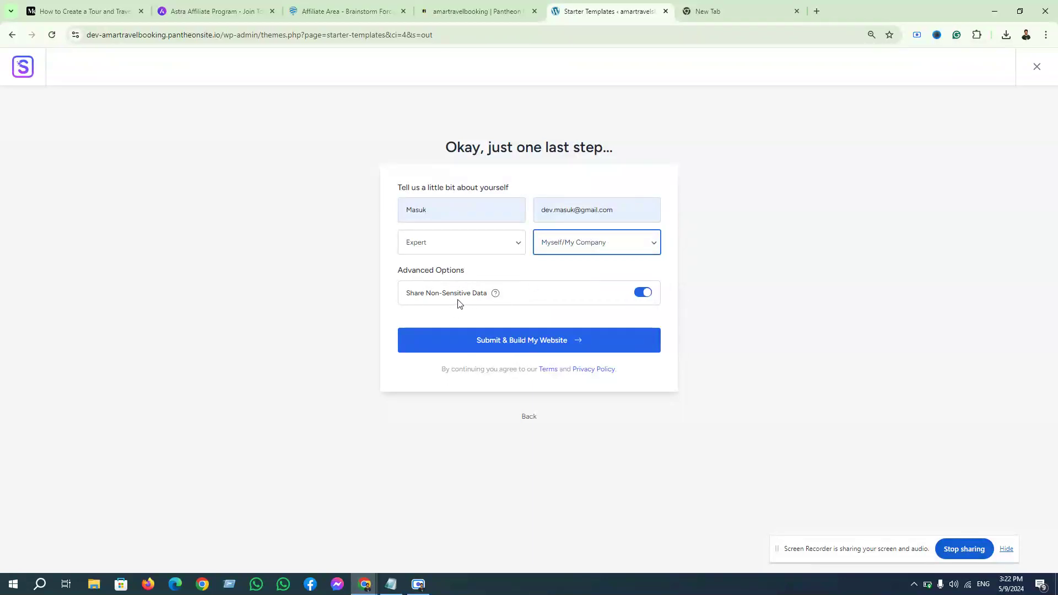
pyautogui.click(643, 298)
pyautogui.click(643, 298)
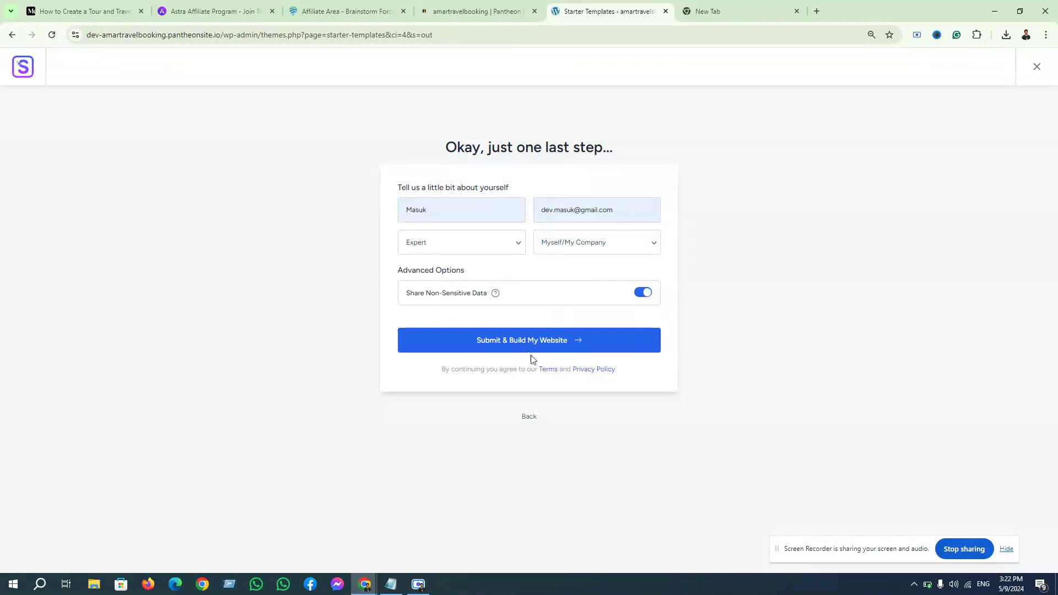
pyautogui.click(603, 349)
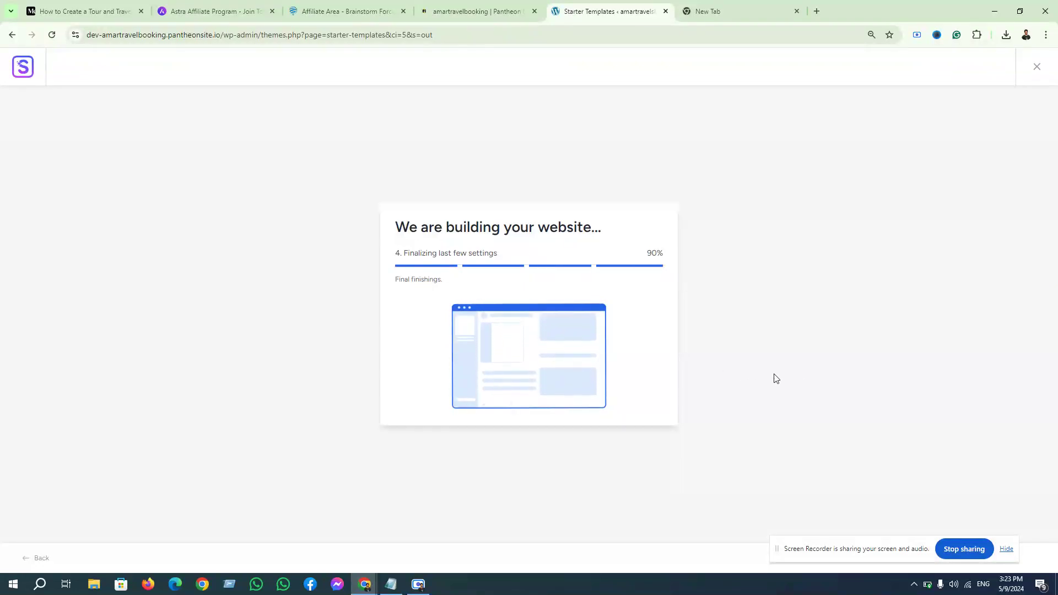
# Open the finished site's dashboard and front page in separate browser tabs, and close the Starter Templates page.
pyautogui.click(500, 4)
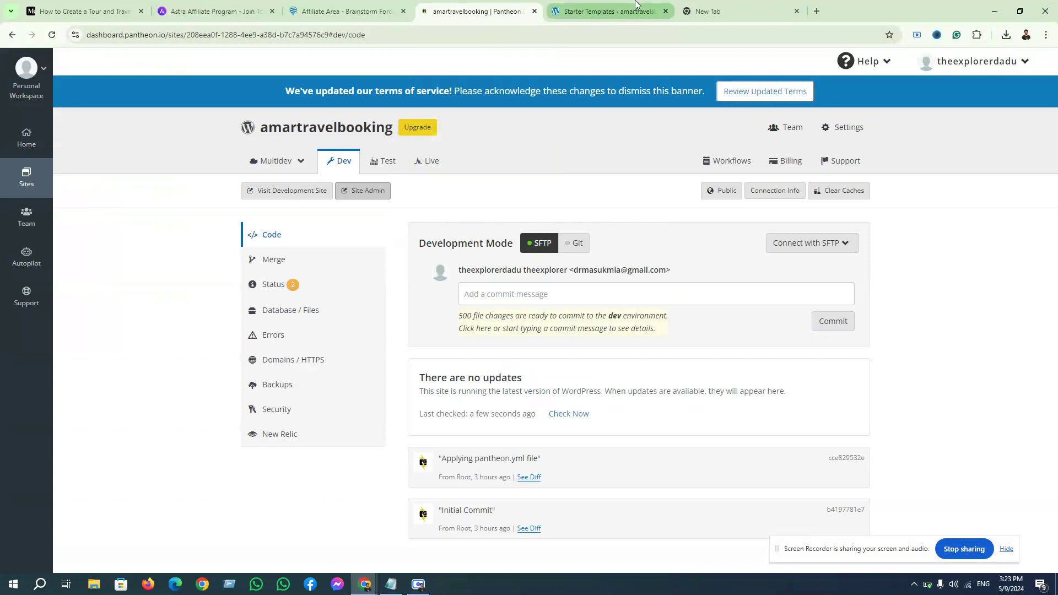
pyautogui.click(595, 11)
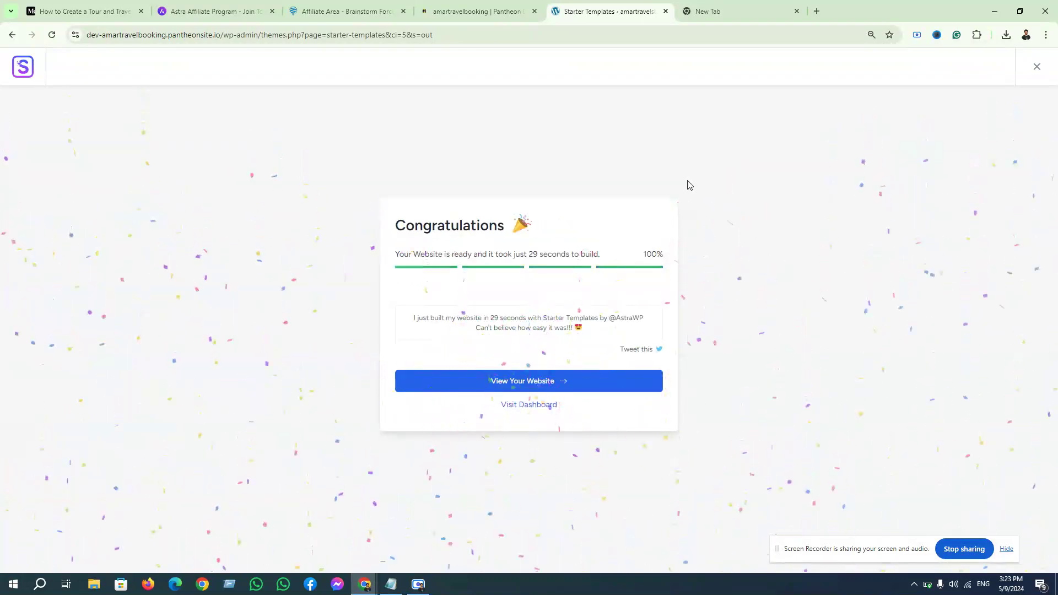
pyautogui.rightClick(537, 406)
pyautogui.click(591, 257)
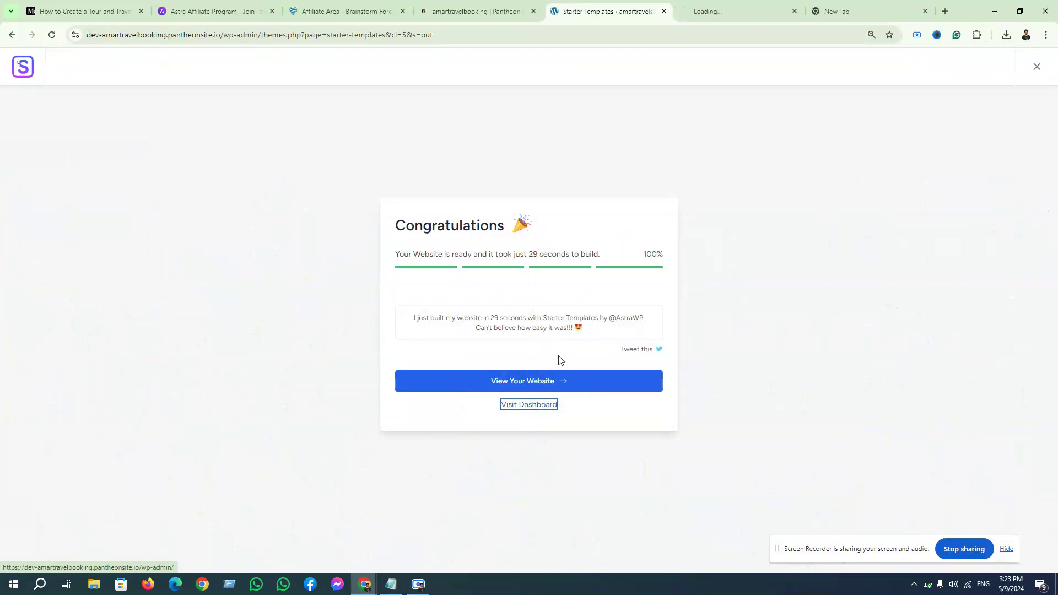
pyautogui.rightClick(522, 385)
pyautogui.click(651, 402)
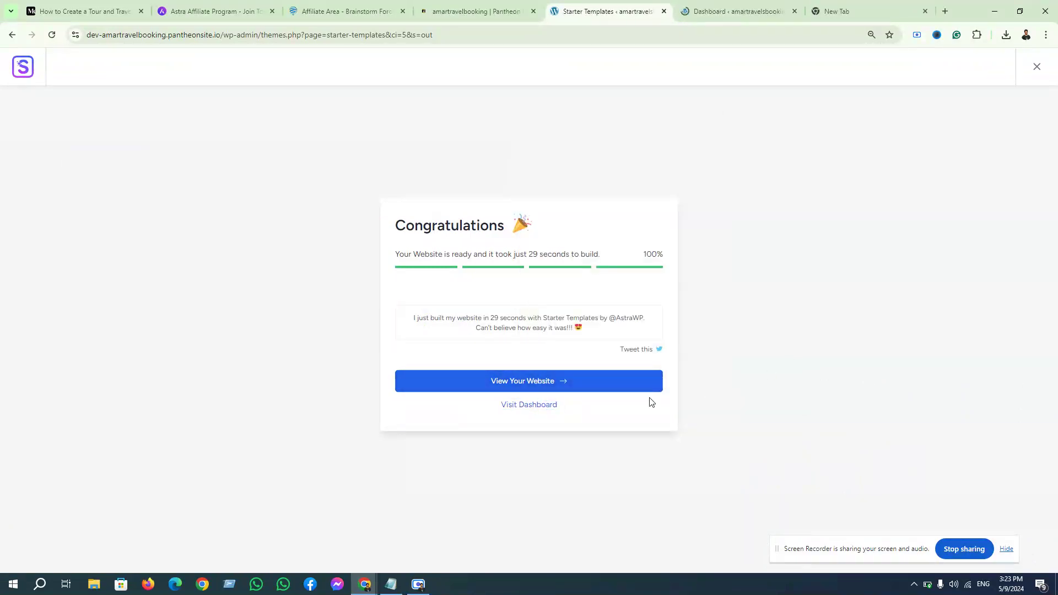
pyautogui.moveTo(747, 10); pyautogui.dragTo(602, 9)
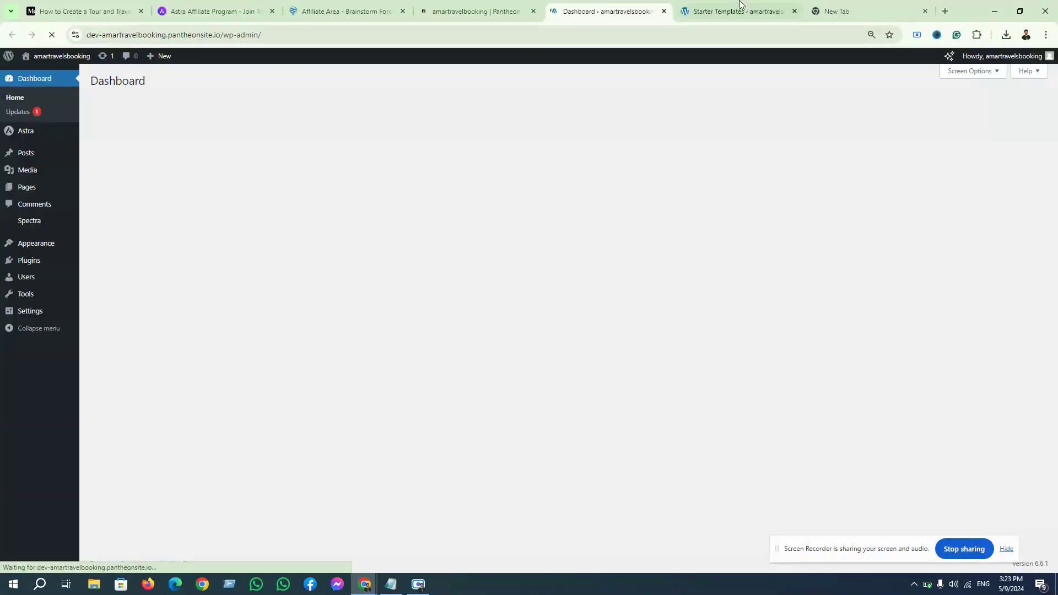
pyautogui.click(719, 8)
pyautogui.click(533, 381)
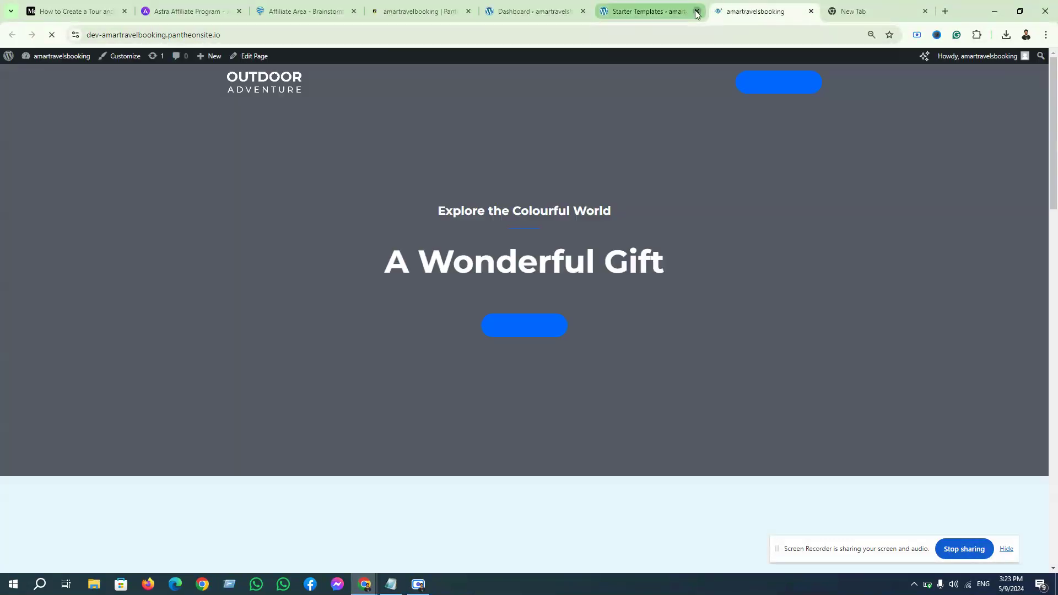
pyautogui.click(697, 11)
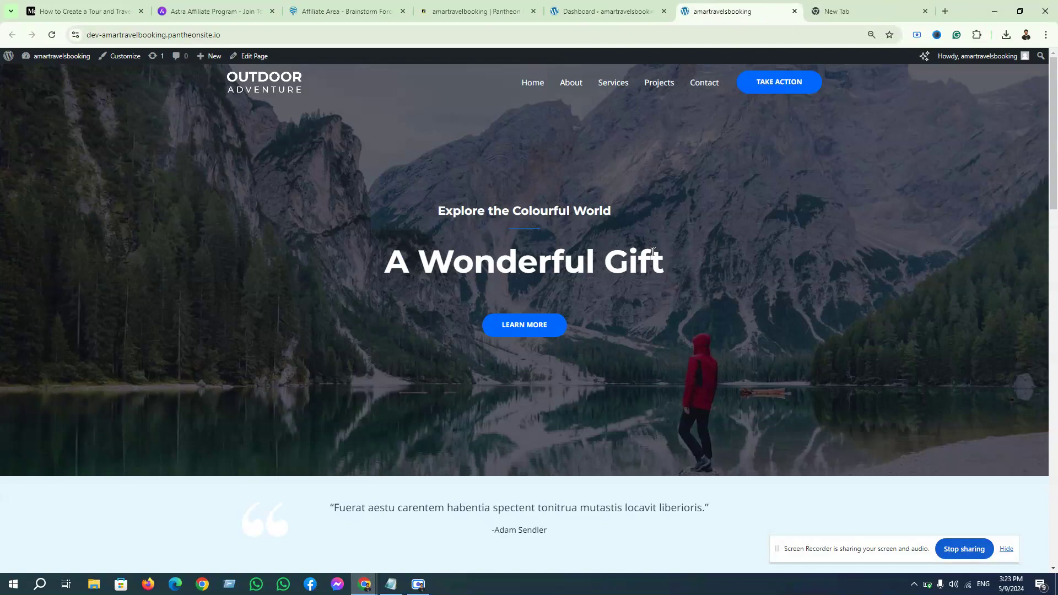
# Look through the new site's home page from header to footer and its About page.
pyautogui.scroll(-15, 653, 252)
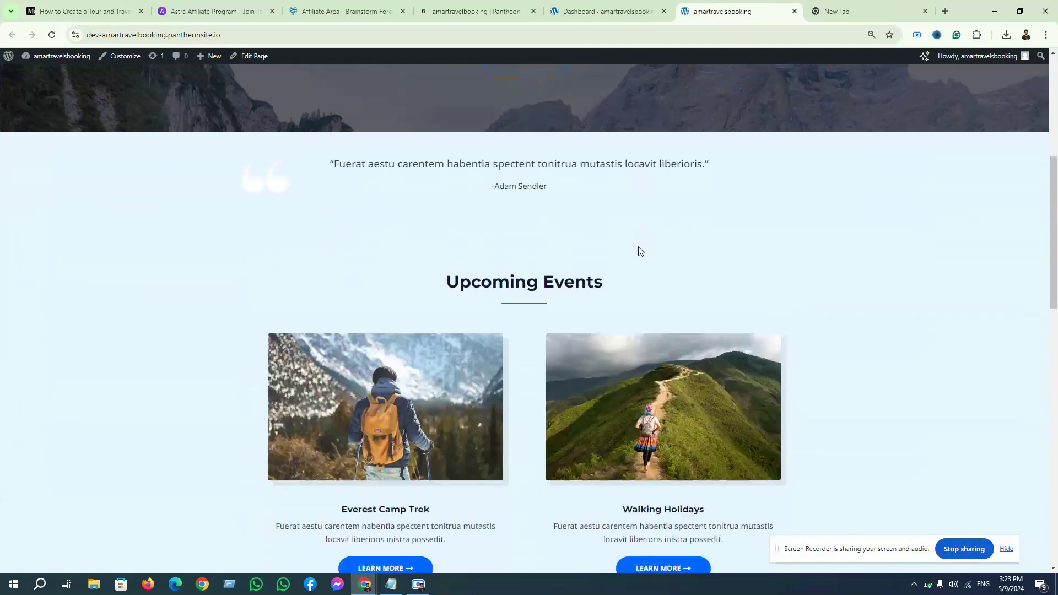
pyautogui.scroll(-5, 603, 273)
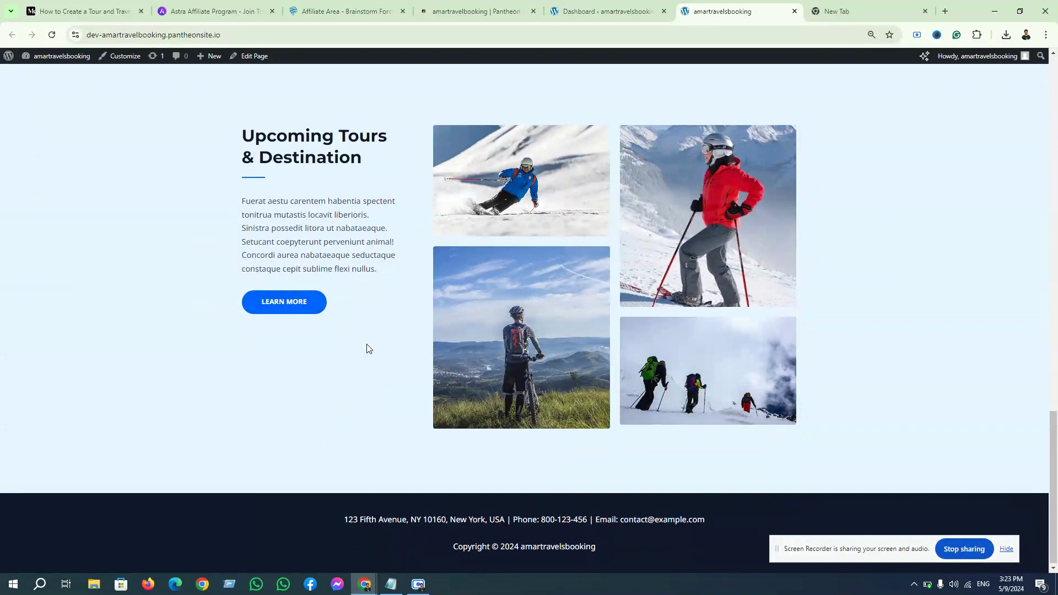
pyautogui.scroll(20, 366, 344)
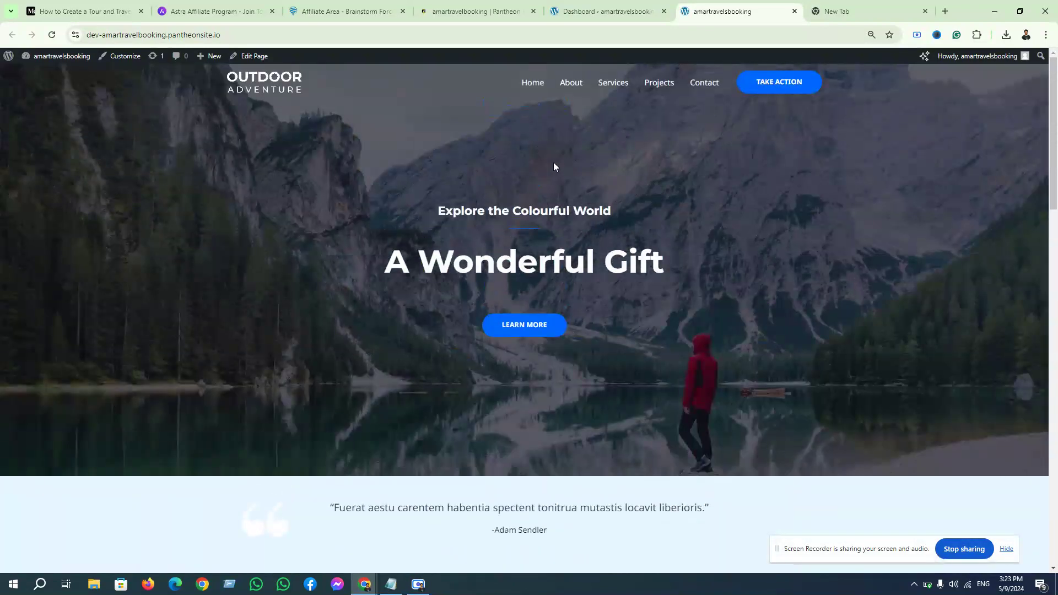
pyautogui.click(577, 84)
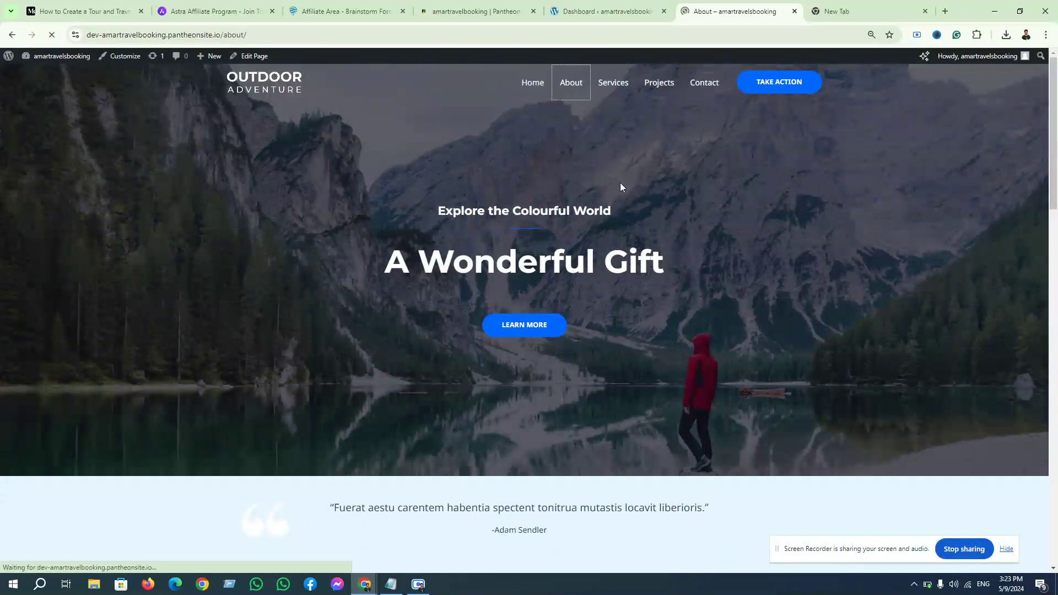
pyautogui.scroll(-6, 484, 356)
pyautogui.scroll(4, 623, 343)
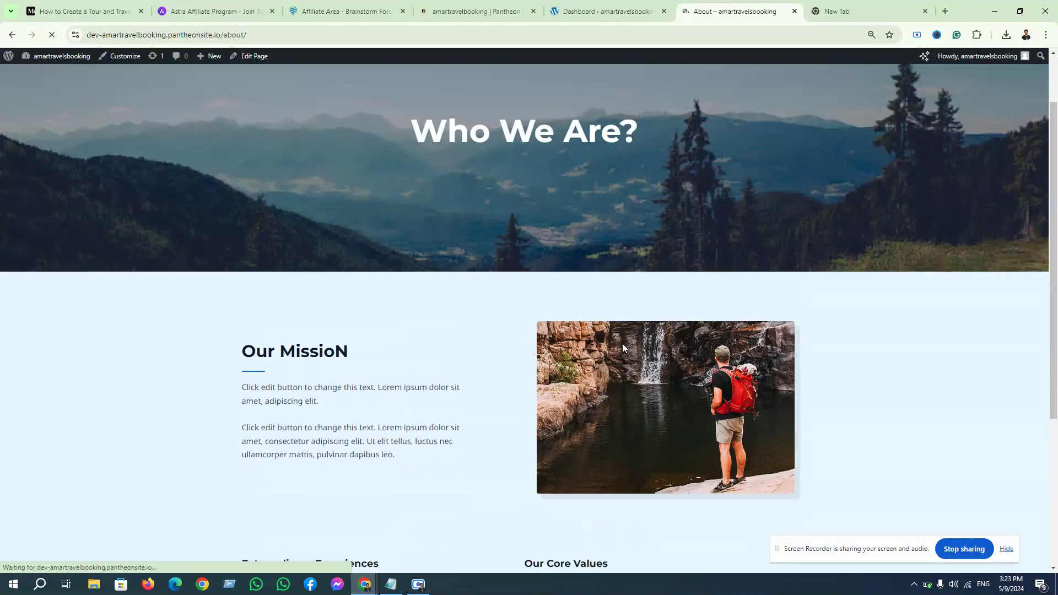
pyautogui.scroll(2, 623, 343)
# Look through the new site's Services page and the photo galleries on its Projects page.
pyautogui.click(612, 84)
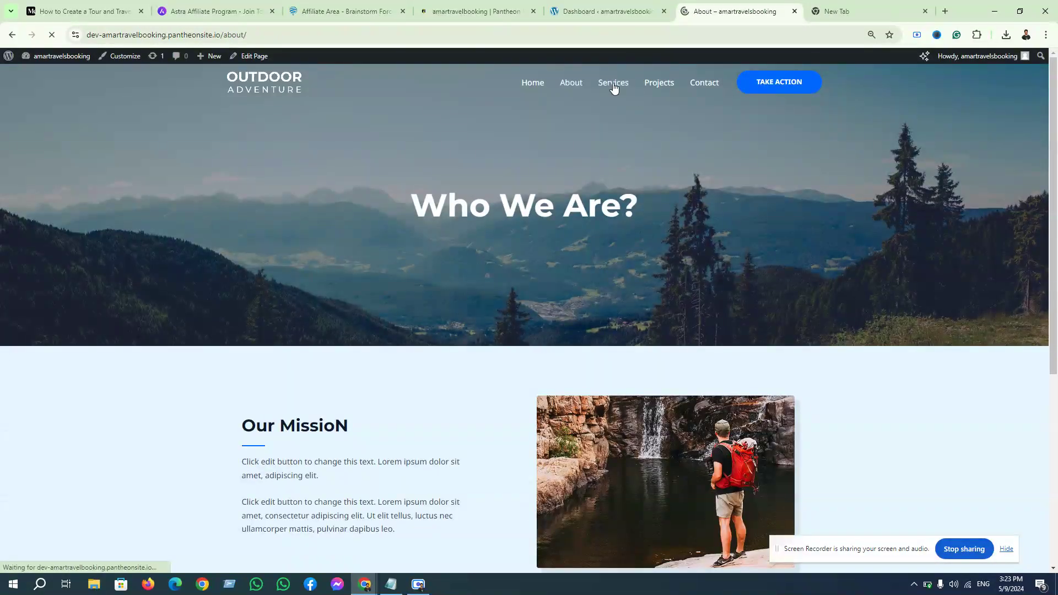
pyautogui.scroll(-5, 512, 309)
pyautogui.scroll(-5, 511, 312)
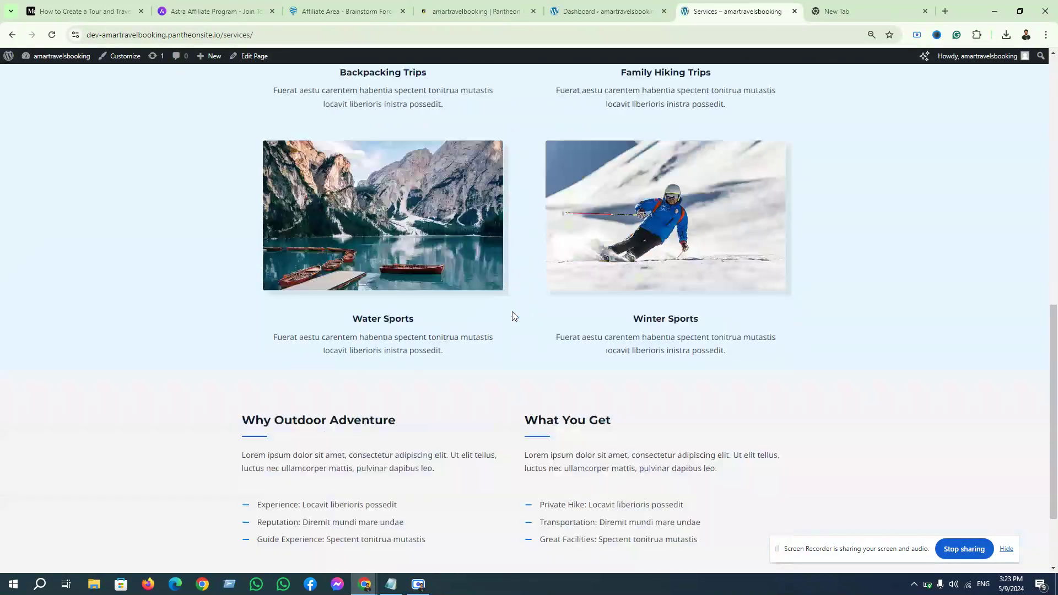
pyautogui.scroll(8, 550, 330)
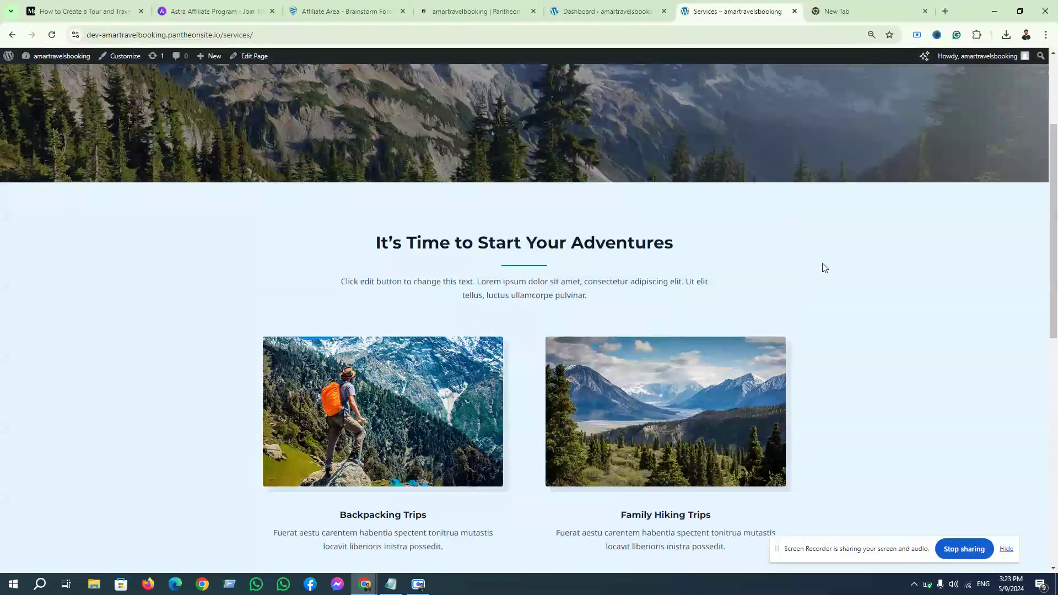
pyautogui.scroll(-4, 822, 265)
pyautogui.scroll(7, 752, 295)
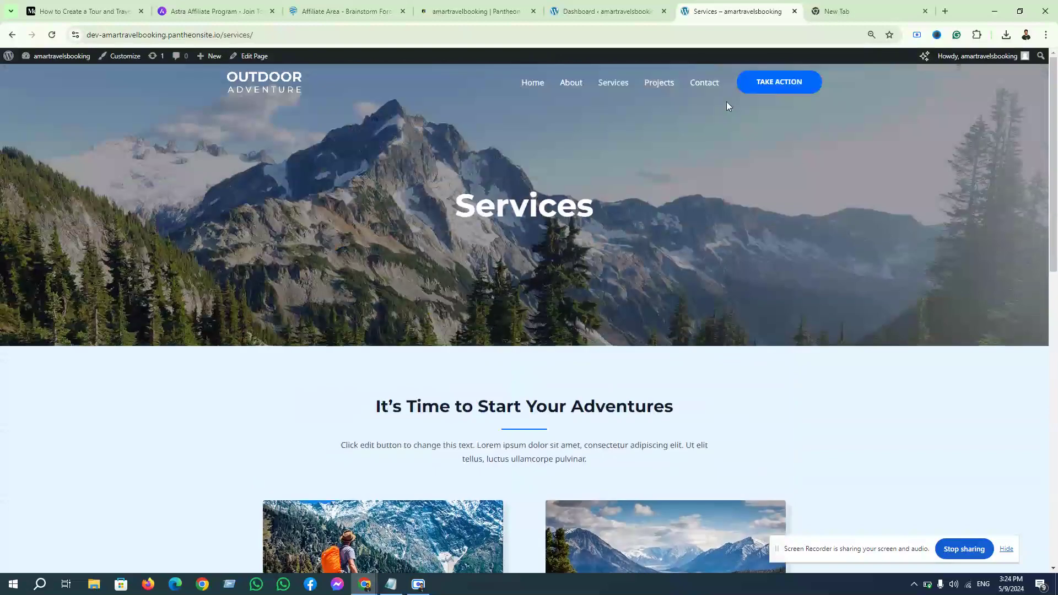
pyautogui.click(667, 87)
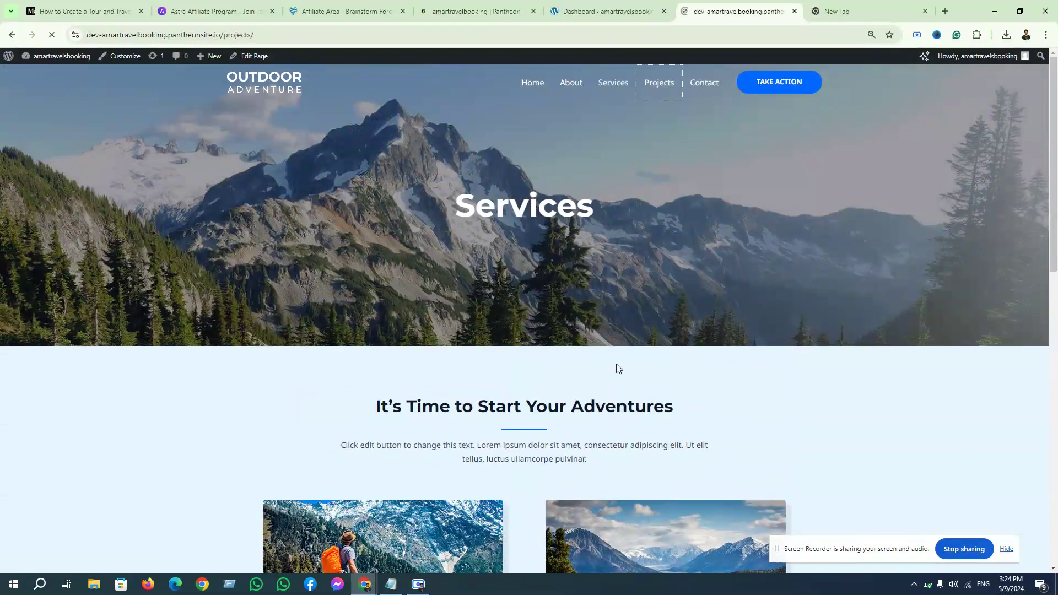
pyautogui.scroll(-4, 491, 397)
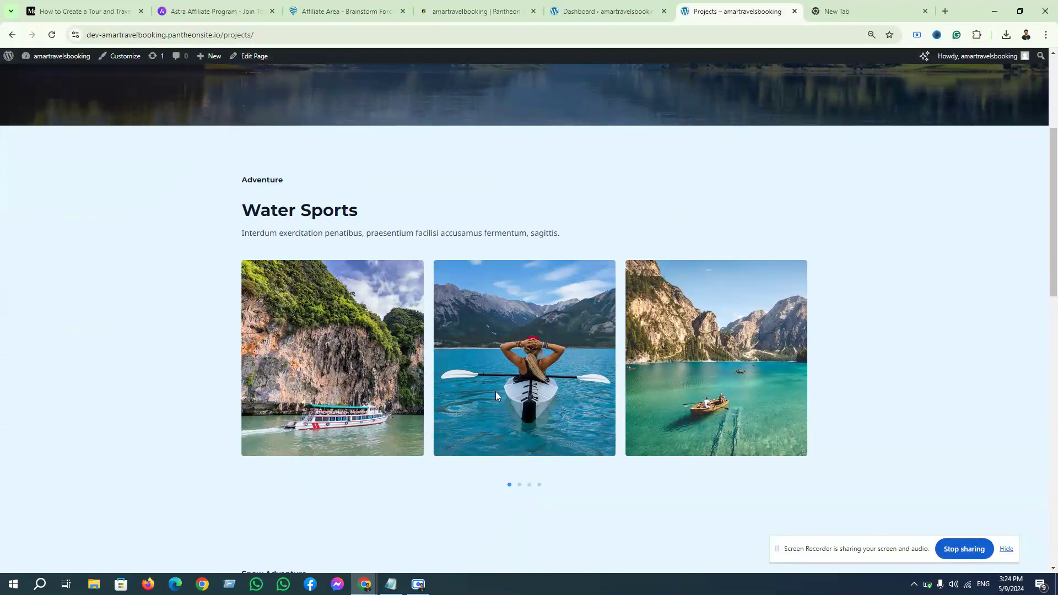
pyautogui.scroll(-12, 567, 299)
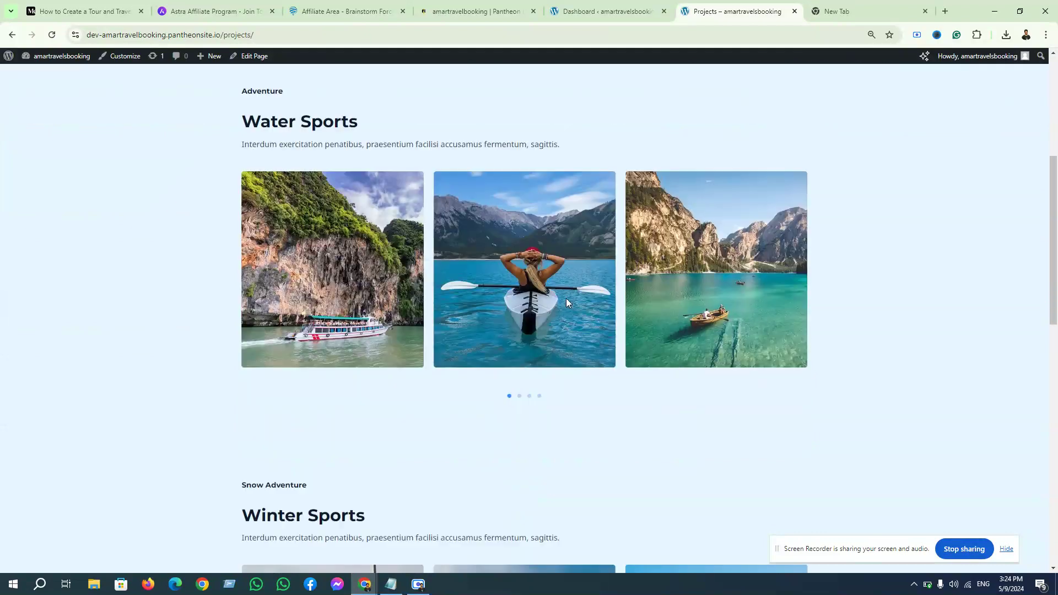
pyautogui.scroll(8, 551, 341)
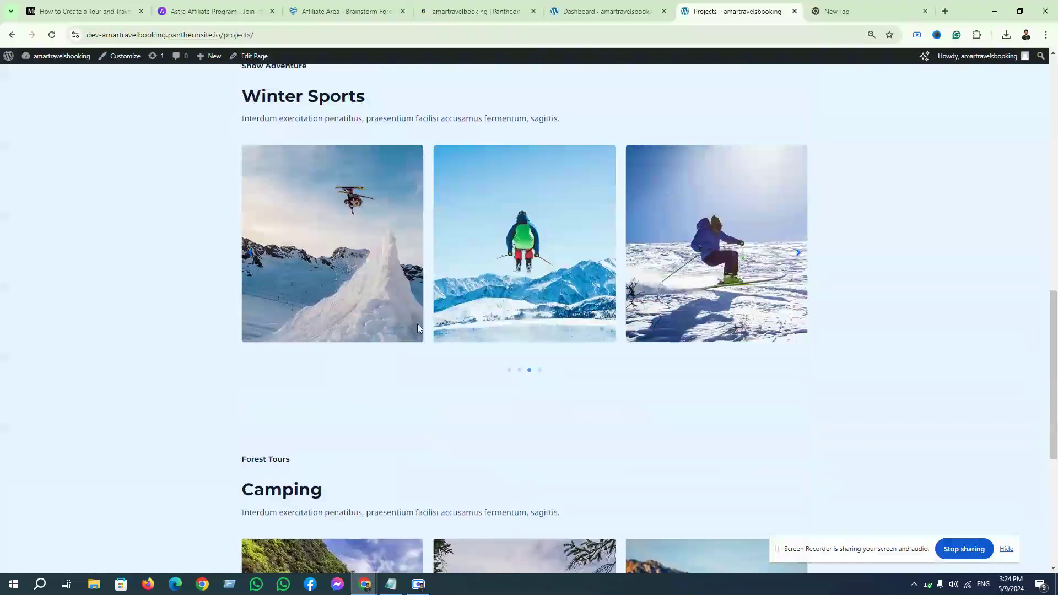
# Look through the rest of the Projects page, the Contact page and the home page of the new site.
pyautogui.scroll(-6, 384, 320)
pyautogui.scroll(13, 369, 328)
pyautogui.scroll(3, 523, 291)
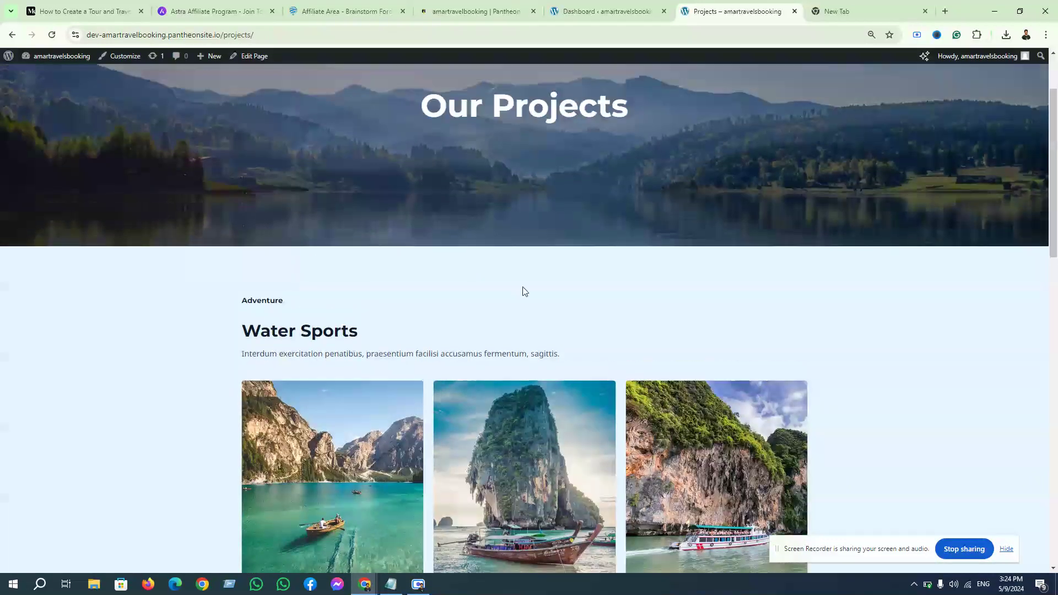
pyautogui.click(706, 85)
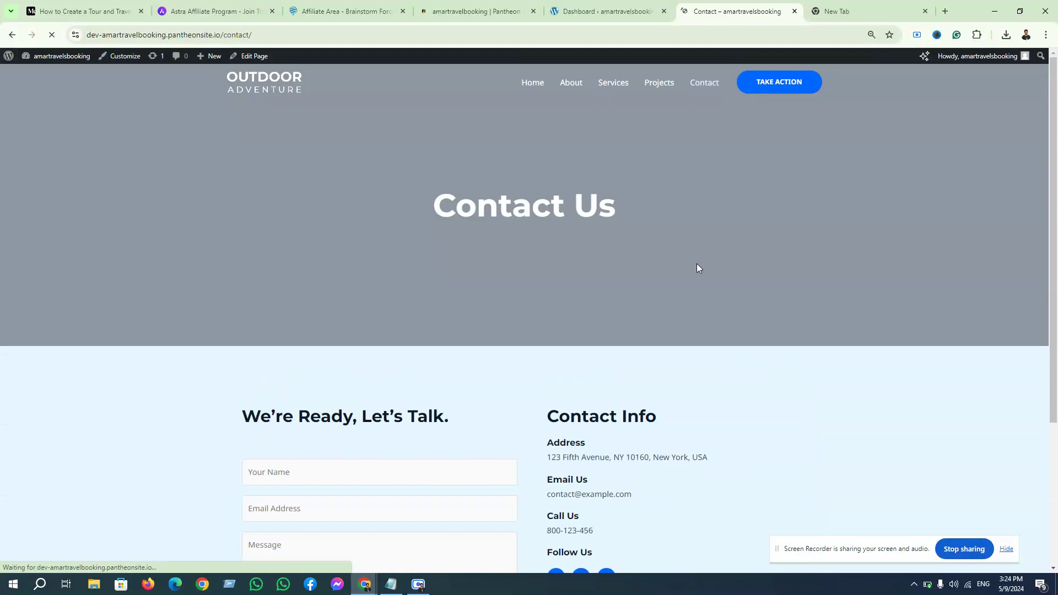
pyautogui.scroll(-4, 697, 265)
pyautogui.scroll(4, 610, 276)
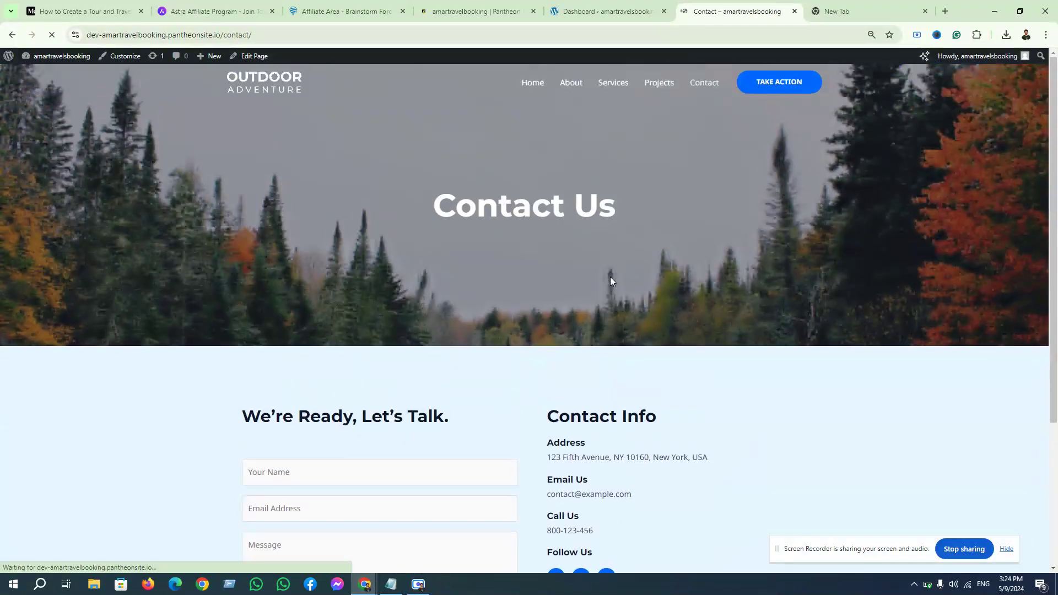
pyautogui.click(526, 81)
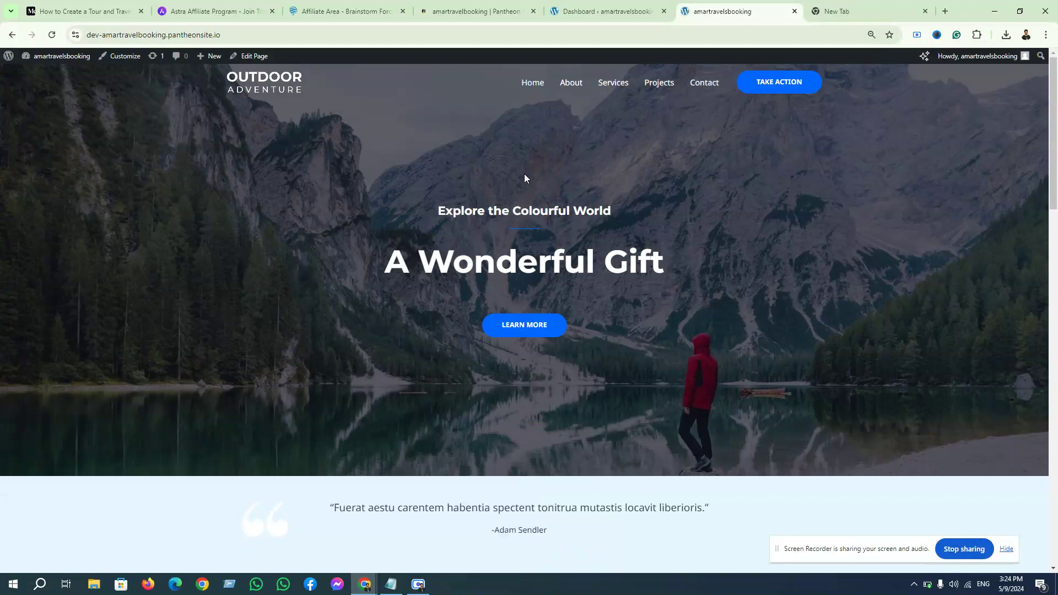
pyautogui.scroll(-3, 524, 177)
pyautogui.scroll(3, 524, 177)
# Open the site's installed plugins list and select every plugin except Elementor, Ocean Extra and WPForms Lite.
pyautogui.click(215, 11)
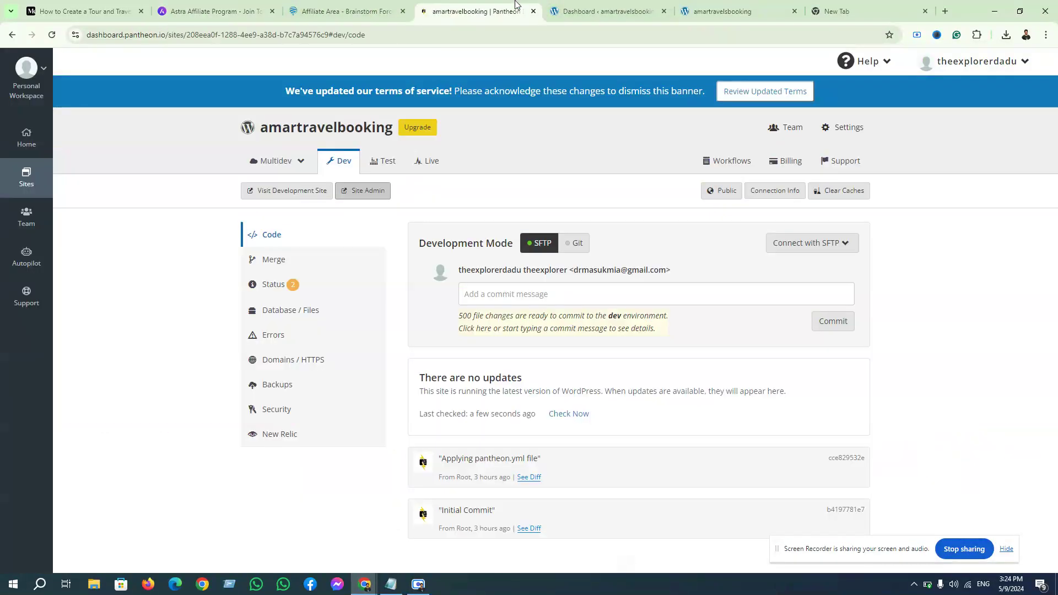
pyautogui.click(477, 11)
pyautogui.click(606, 11)
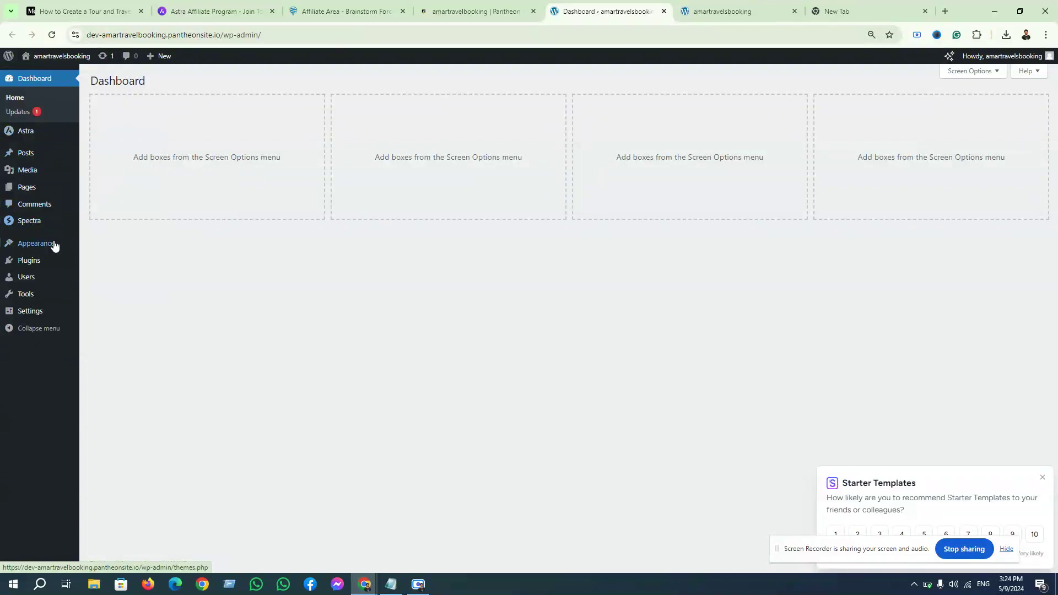
pyautogui.click(146, 264)
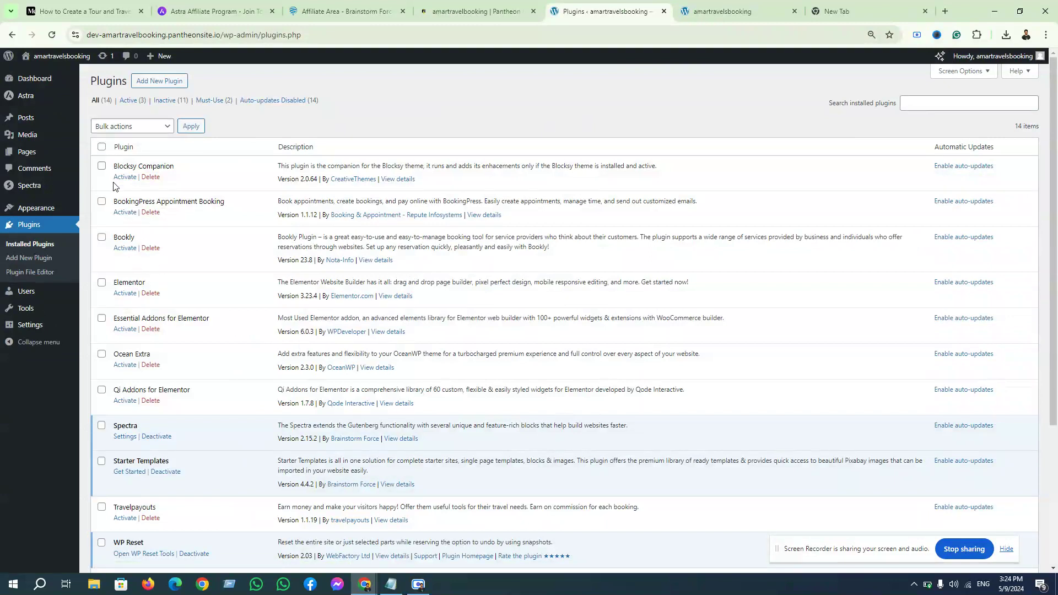
pyautogui.click(102, 147)
pyautogui.click(102, 283)
pyautogui.scroll(-2, 103, 276)
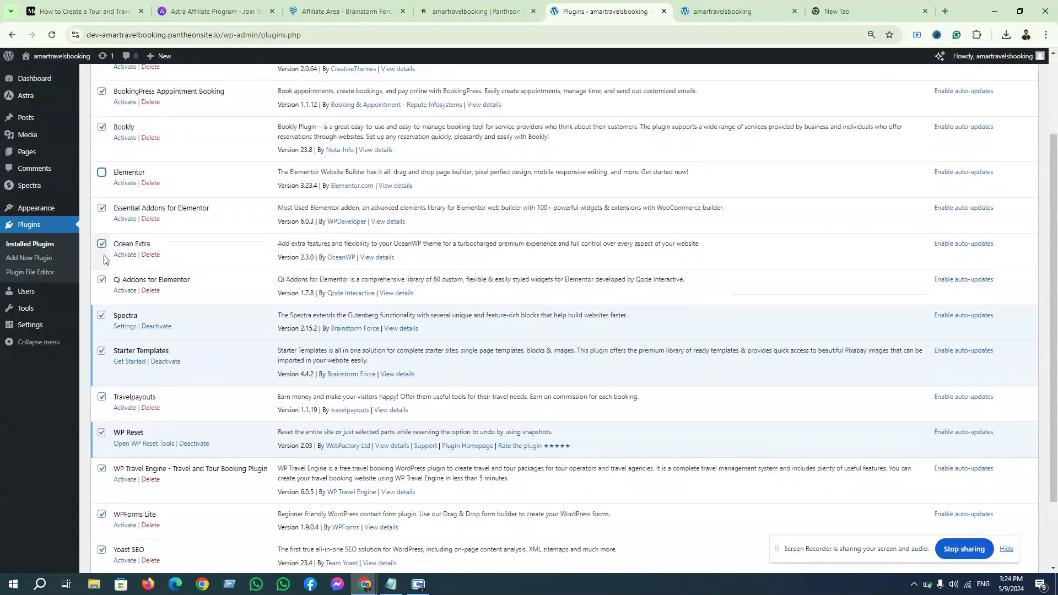
pyautogui.click(102, 244)
pyautogui.scroll(-2, 138, 276)
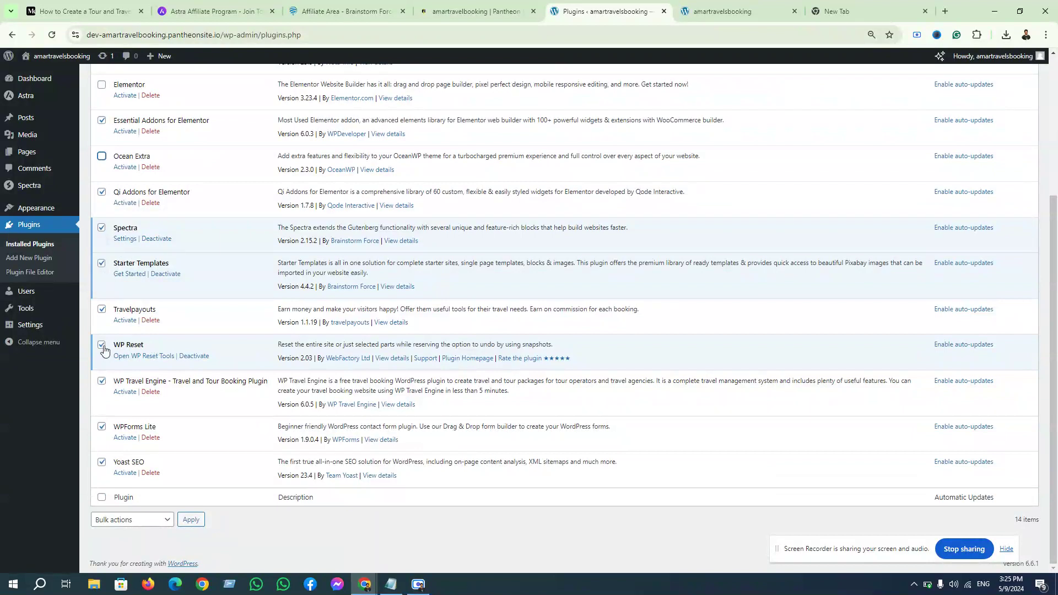
pyautogui.click(102, 427)
# Exclude BookingPress Appointment Booking from the selection and bulk-delete the selected plugins with their data.
pyautogui.click(717, 11)
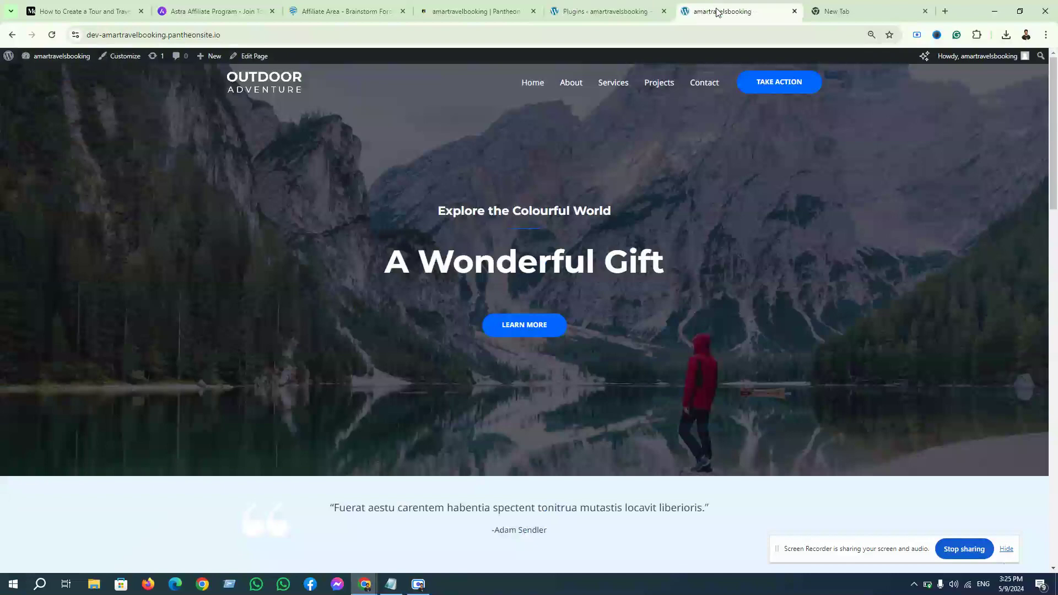
pyautogui.click(607, 11)
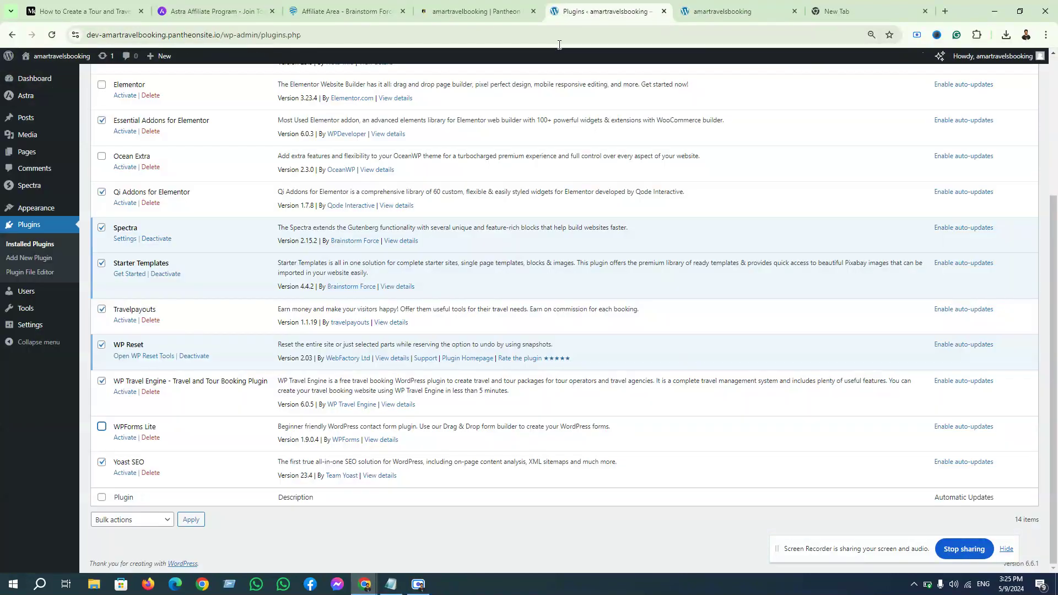
pyautogui.scroll(1, 196, 257)
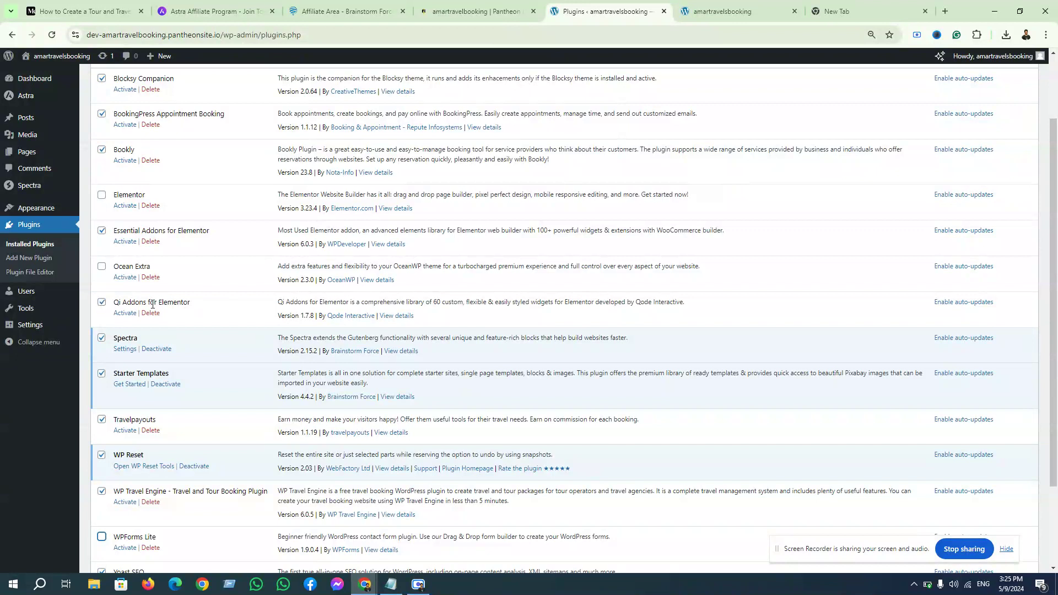
pyautogui.scroll(2, 214, 305)
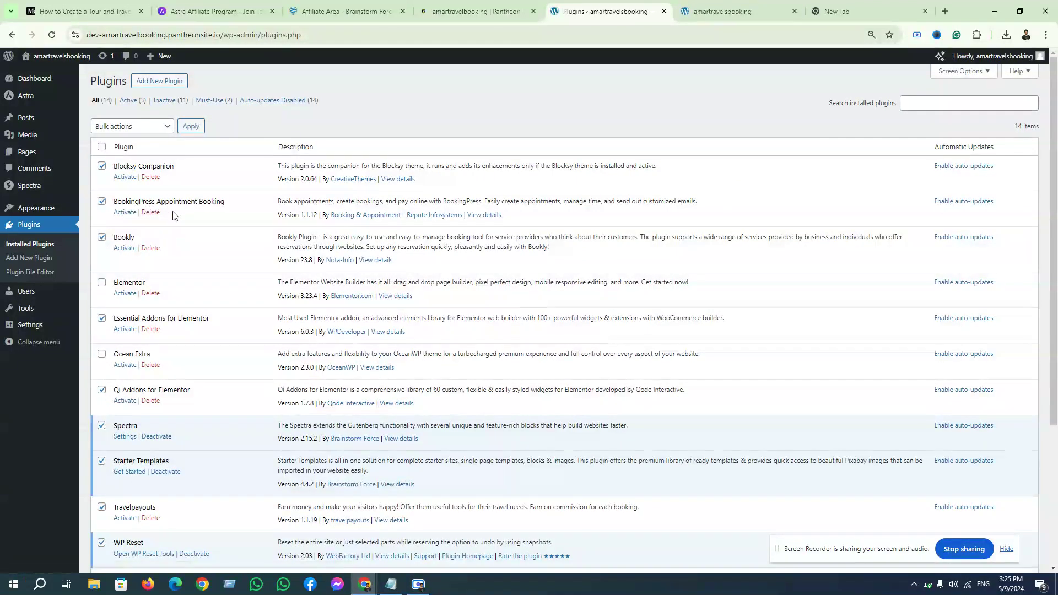
pyautogui.click(102, 202)
pyautogui.click(133, 130)
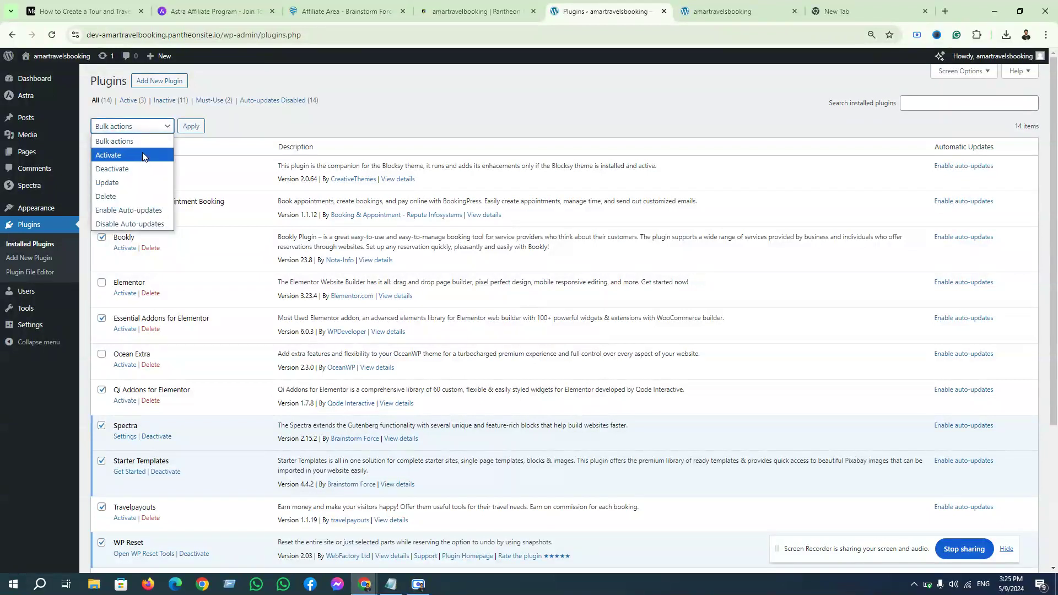
pyautogui.click(118, 199)
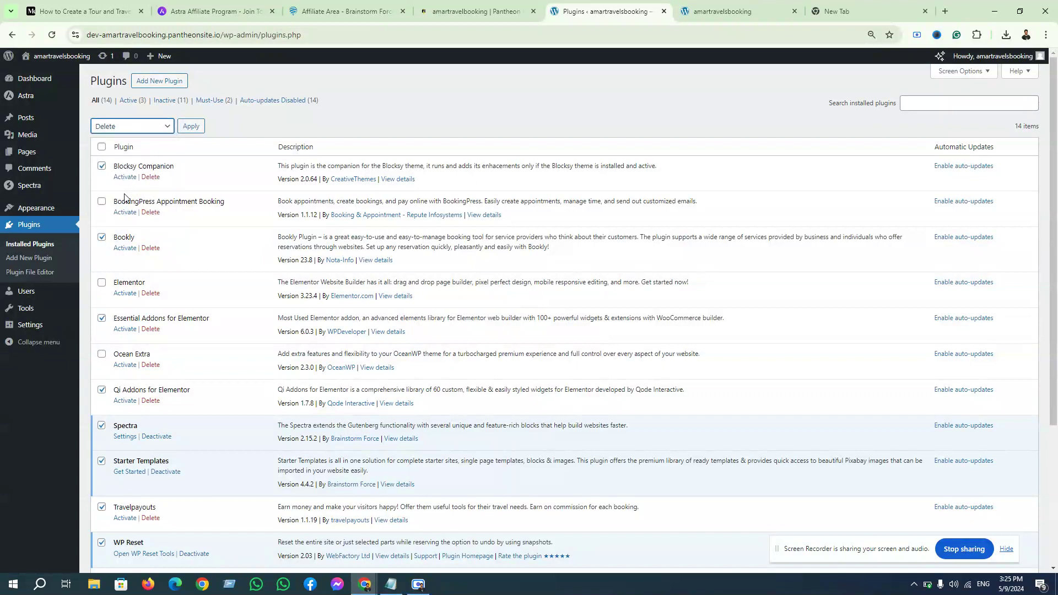
pyautogui.click(189, 127)
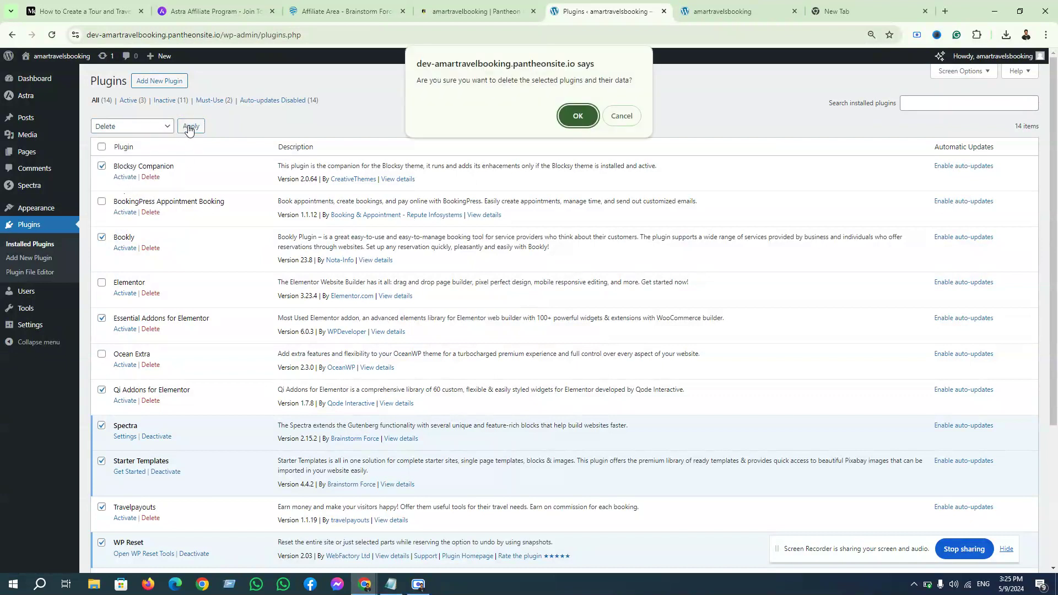
pyautogui.click(579, 112)
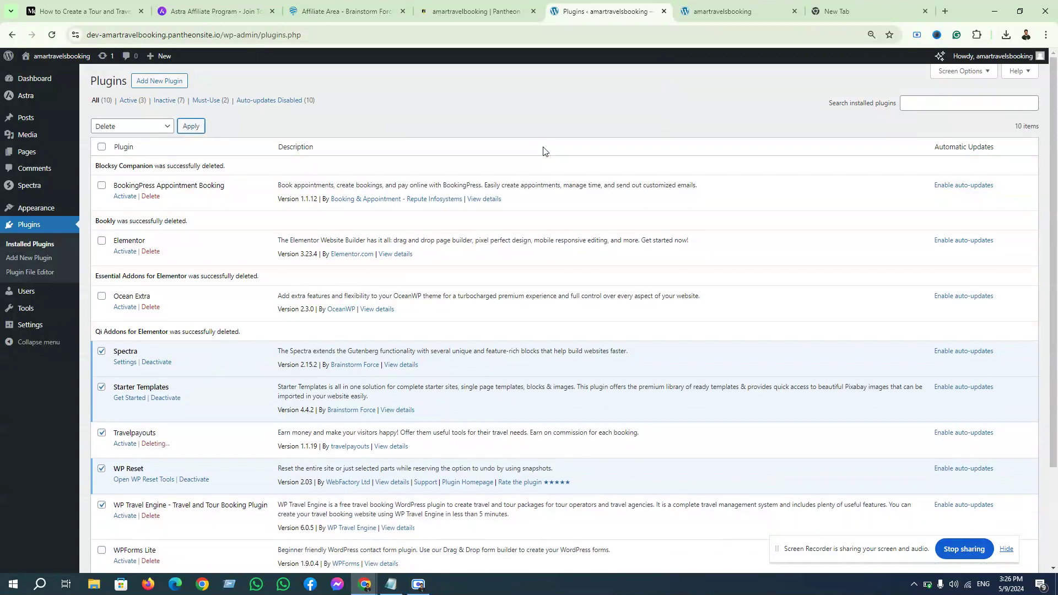
pyautogui.scroll(-2, 551, 221)
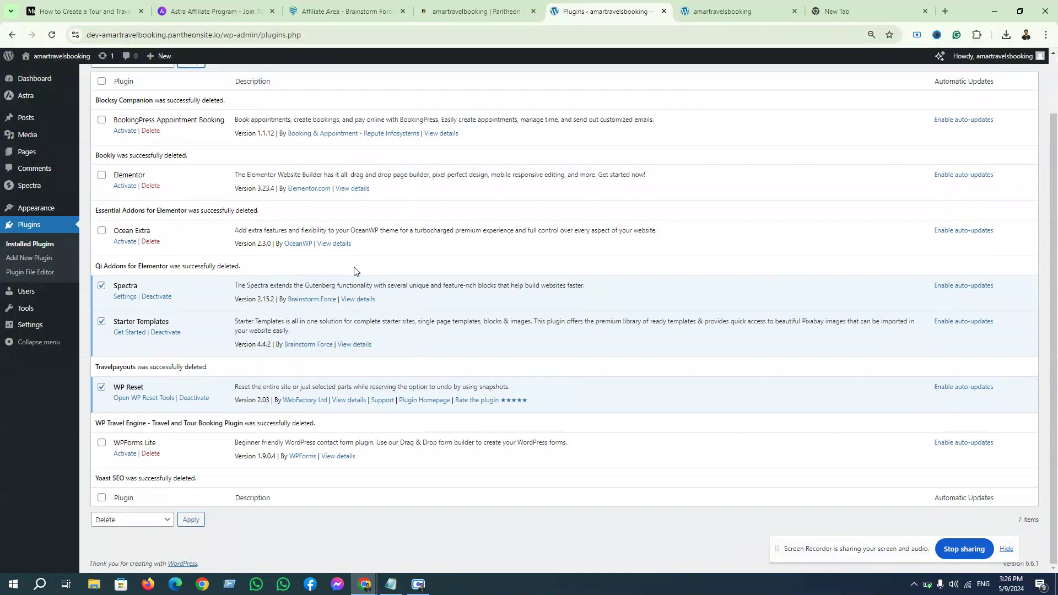
pyautogui.scroll(1, 355, 270)
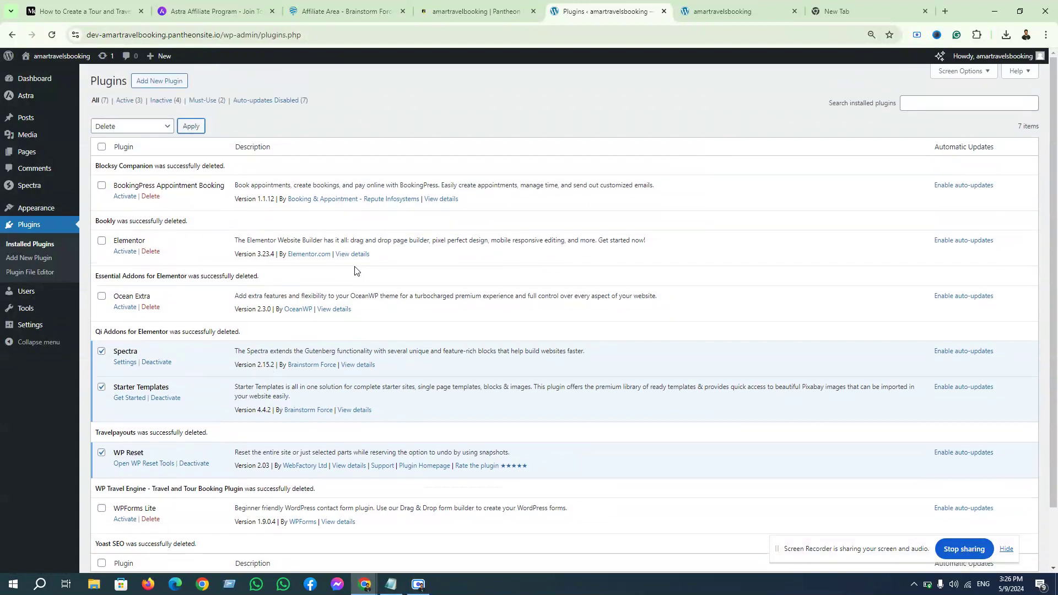
# Select all the remaining plugins and activate them in bulk.
pyautogui.click(101, 146)
pyautogui.scroll(-1, 256, 340)
pyautogui.scroll(-1, 257, 340)
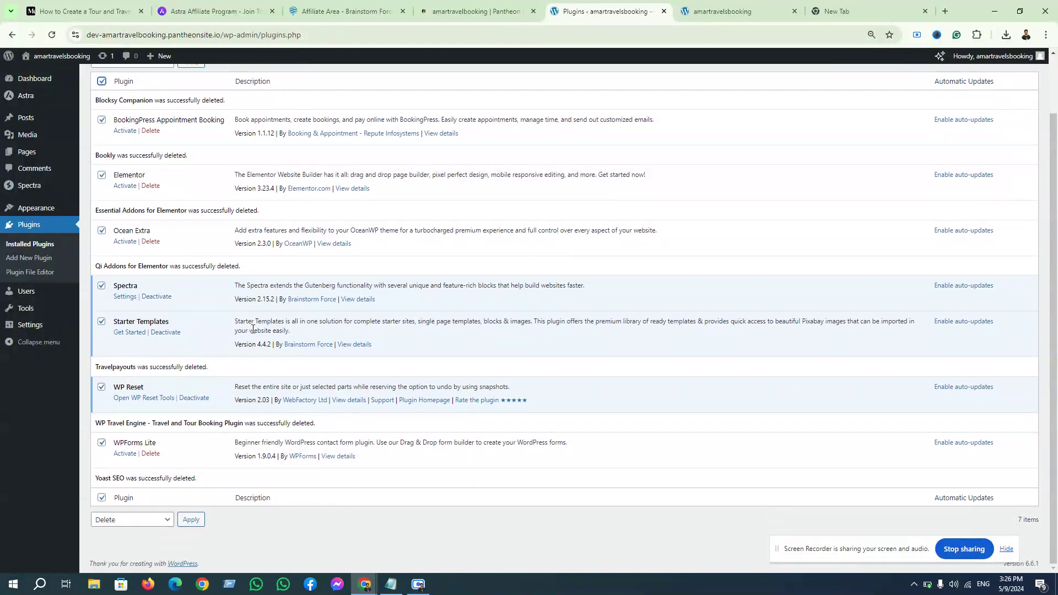
pyautogui.scroll(1, 225, 321)
pyautogui.click(145, 126)
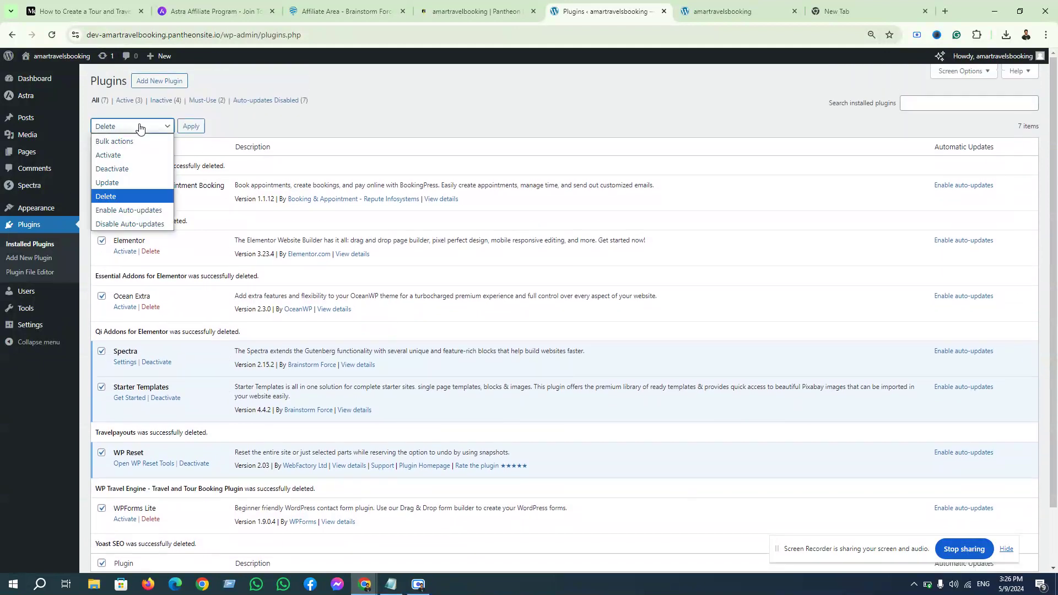
pyautogui.click(127, 155)
pyautogui.click(191, 126)
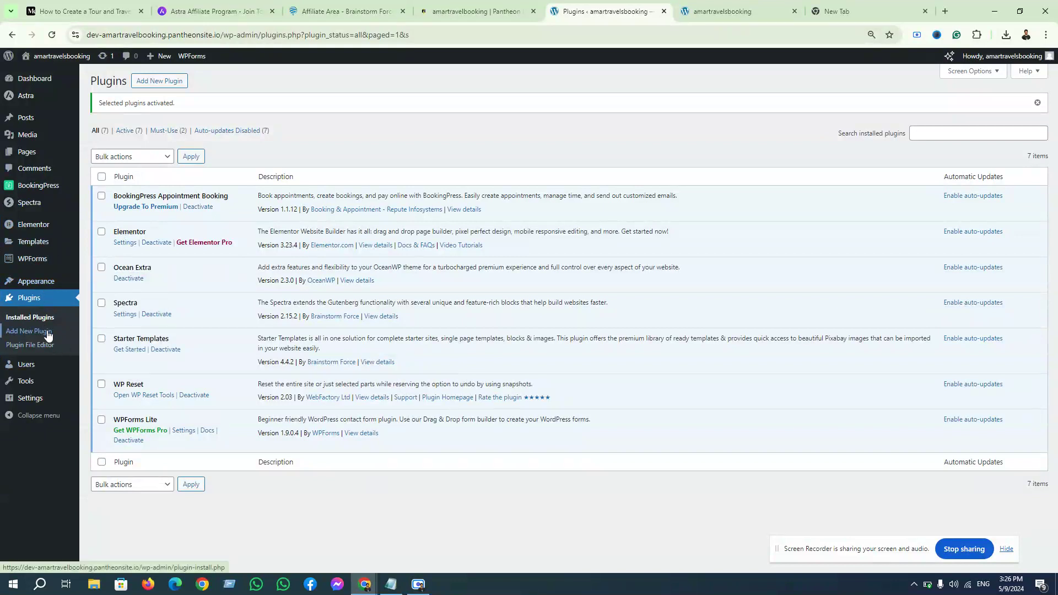
# Search the plugin directory for "travelpayouts", then install and activate the Travelpayouts: All Travel Brands in One Place plugin.
pyautogui.click(176, 81)
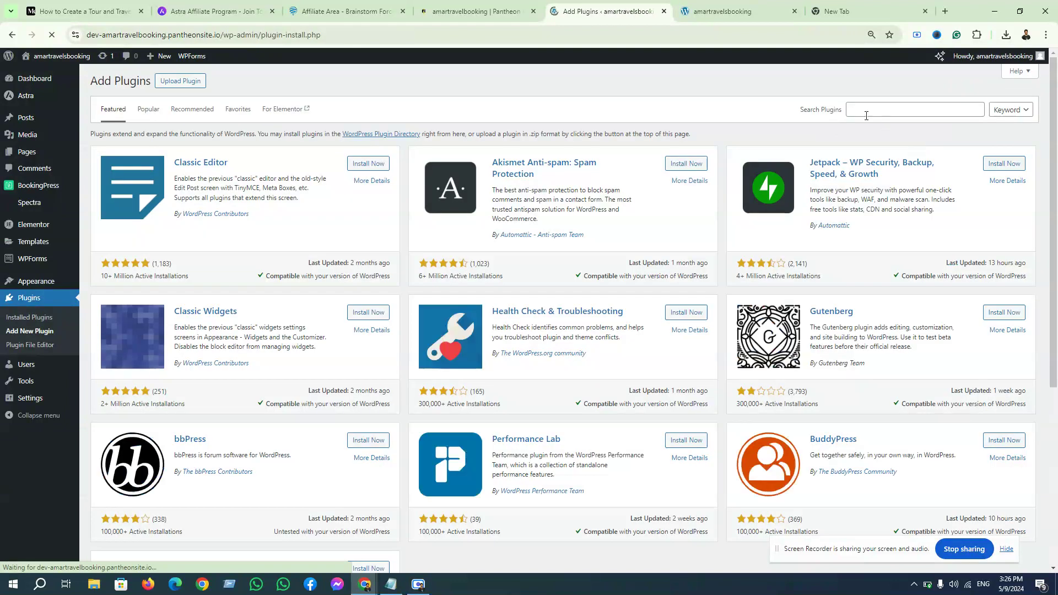
pyautogui.click(866, 116)
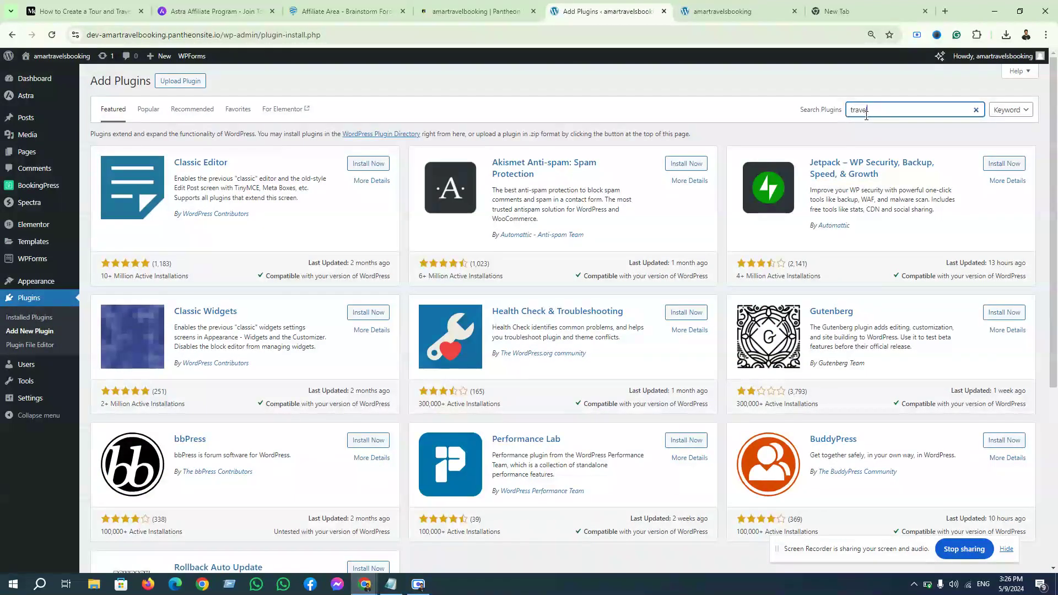
pyautogui.write('travelpayouts')
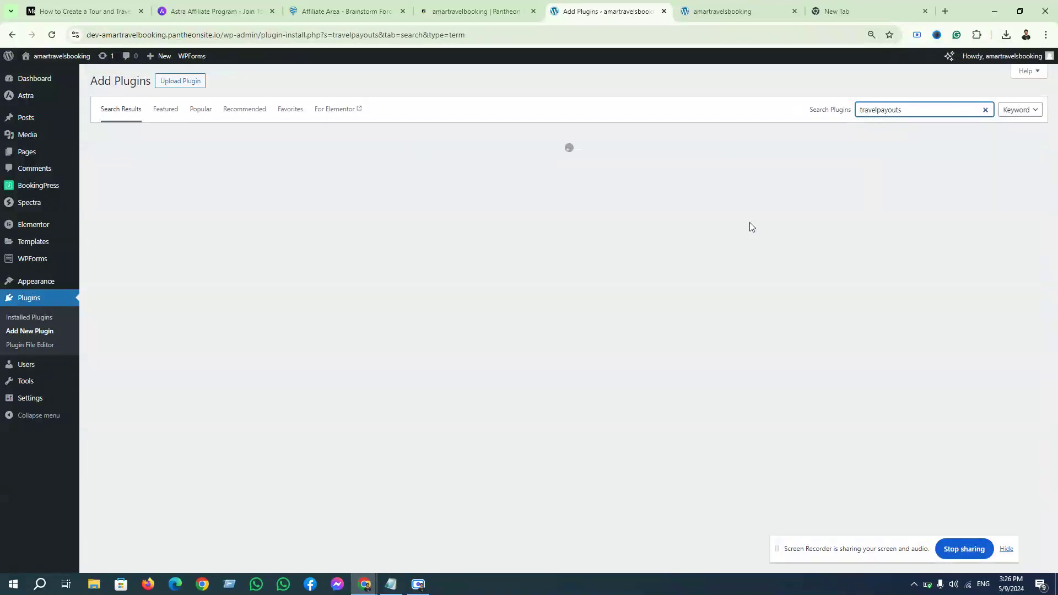
pyautogui.click(369, 167)
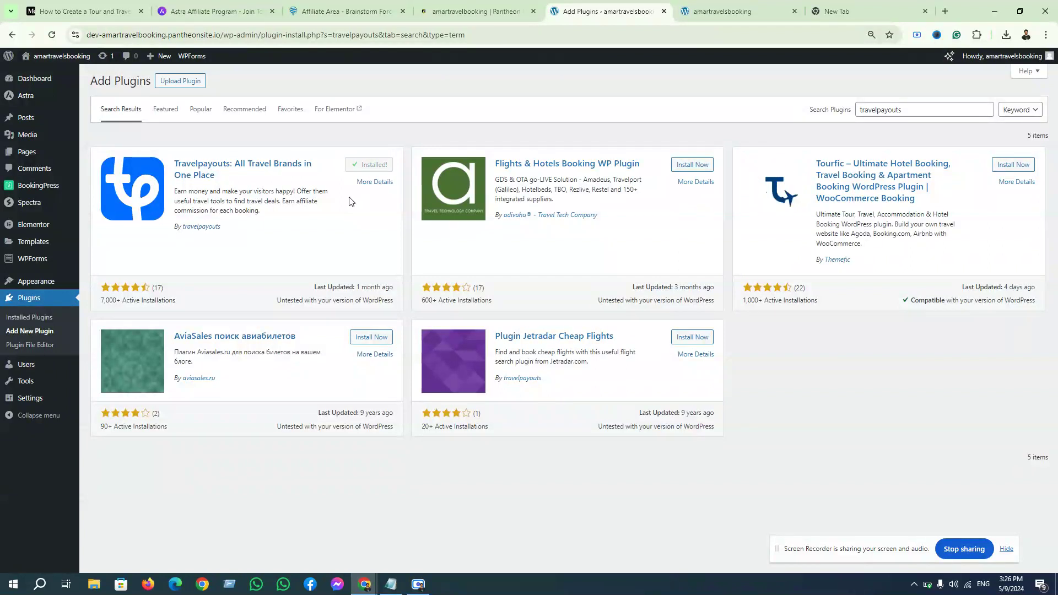
pyautogui.click(375, 166)
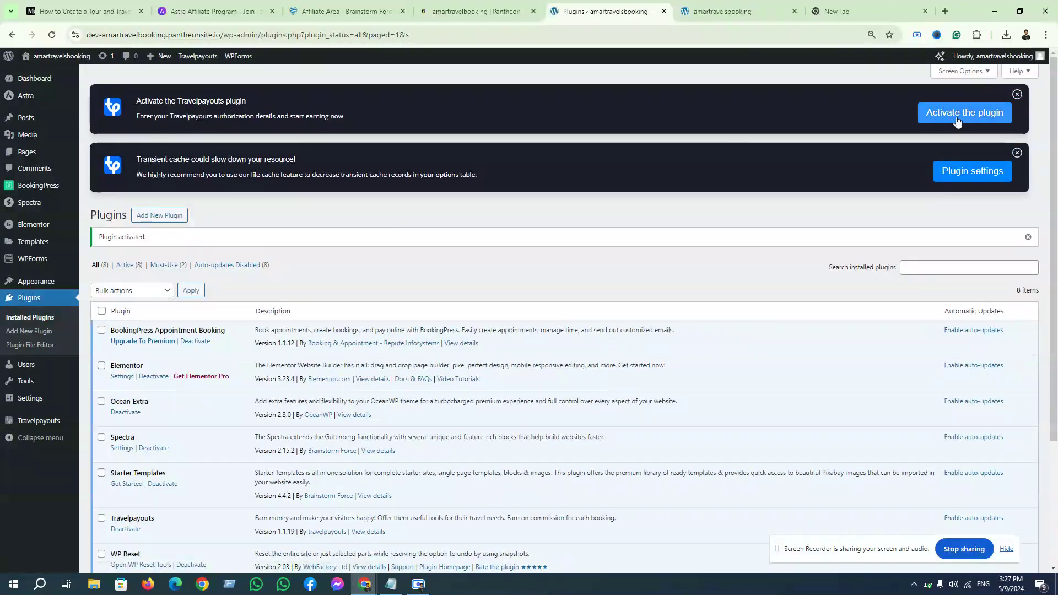
# Open the Travelpayouts plugin's activation page and examine the API token, affiliate ID, language and currency fields for existing accounts.
pyautogui.click(958, 114)
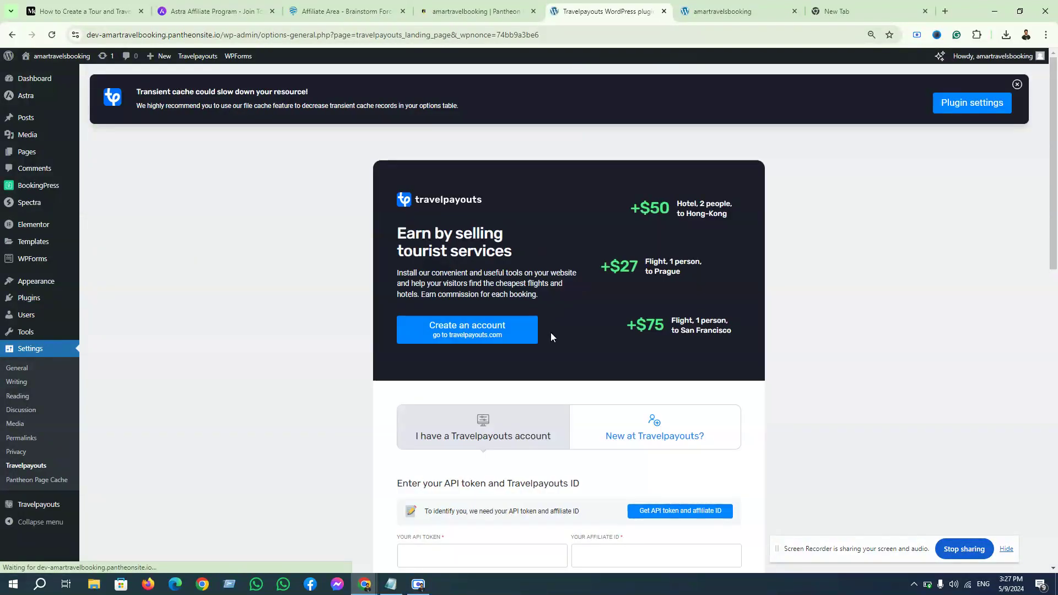
pyautogui.scroll(-3, 533, 331)
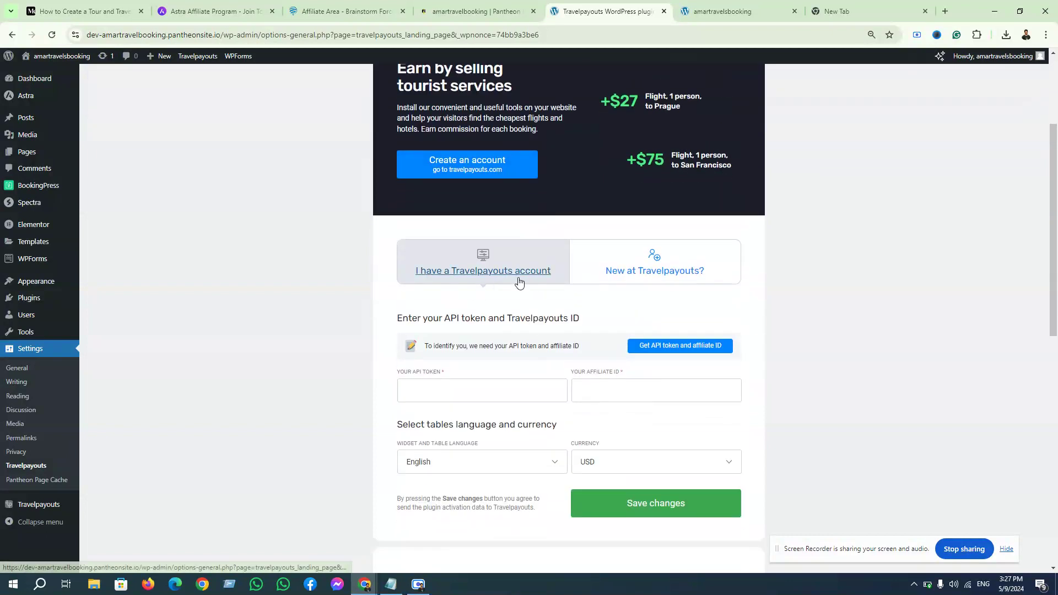
pyautogui.scroll(-3, 586, 335)
pyautogui.scroll(1, 596, 331)
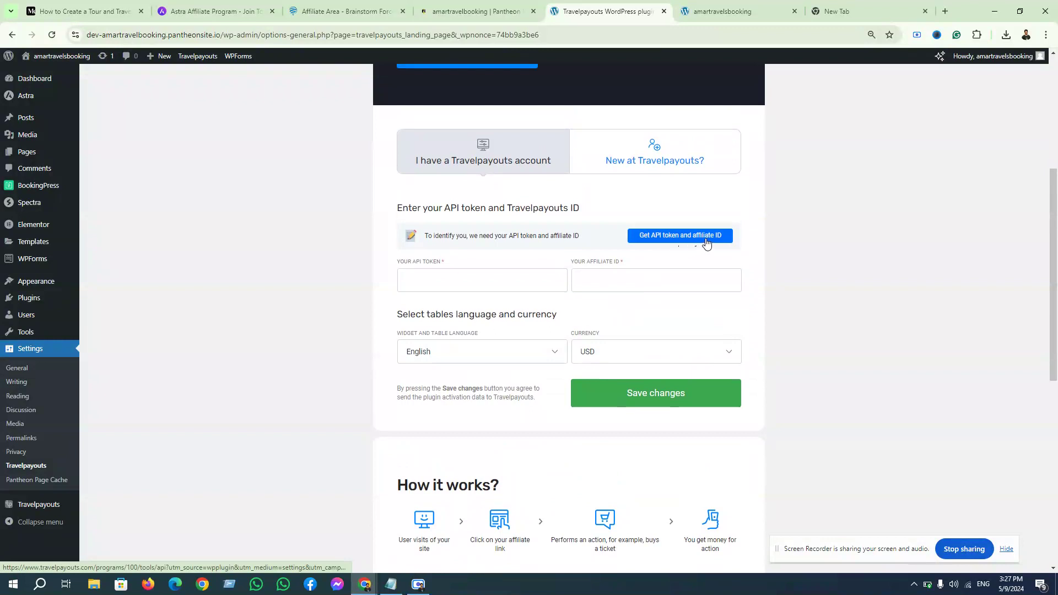
pyautogui.scroll(-1, 600, 309)
pyautogui.scroll(3, 562, 330)
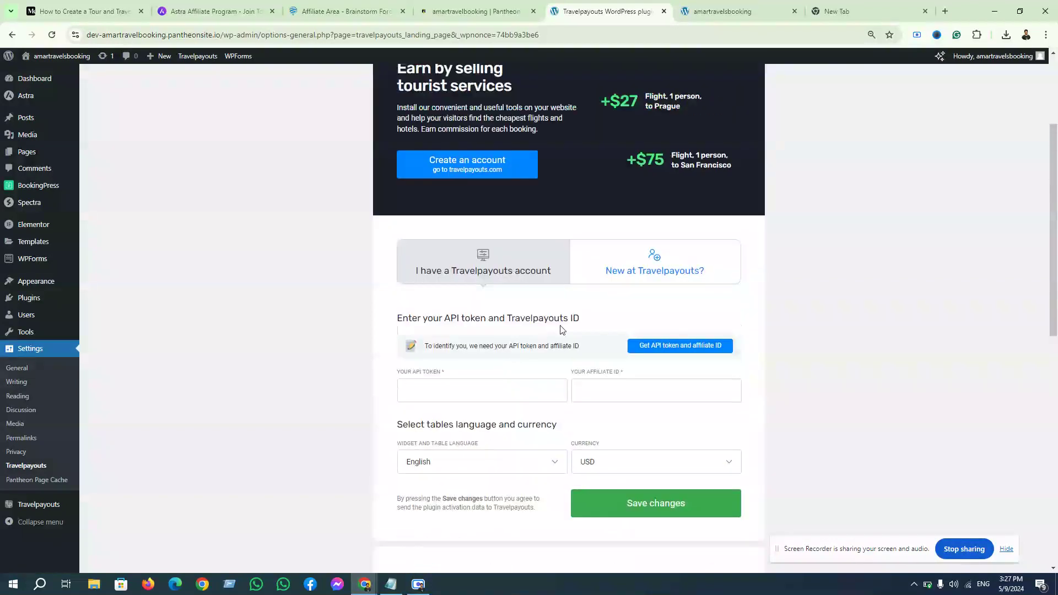
pyautogui.click(485, 279)
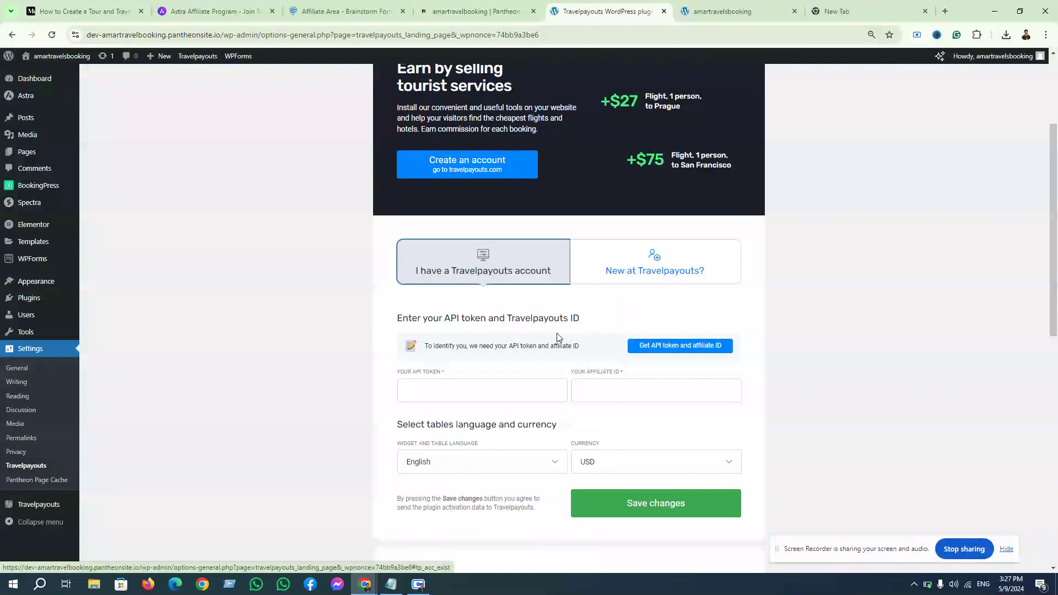
pyautogui.scroll(-6, 555, 339)
pyautogui.scroll(3, 549, 351)
pyautogui.scroll(1, 550, 361)
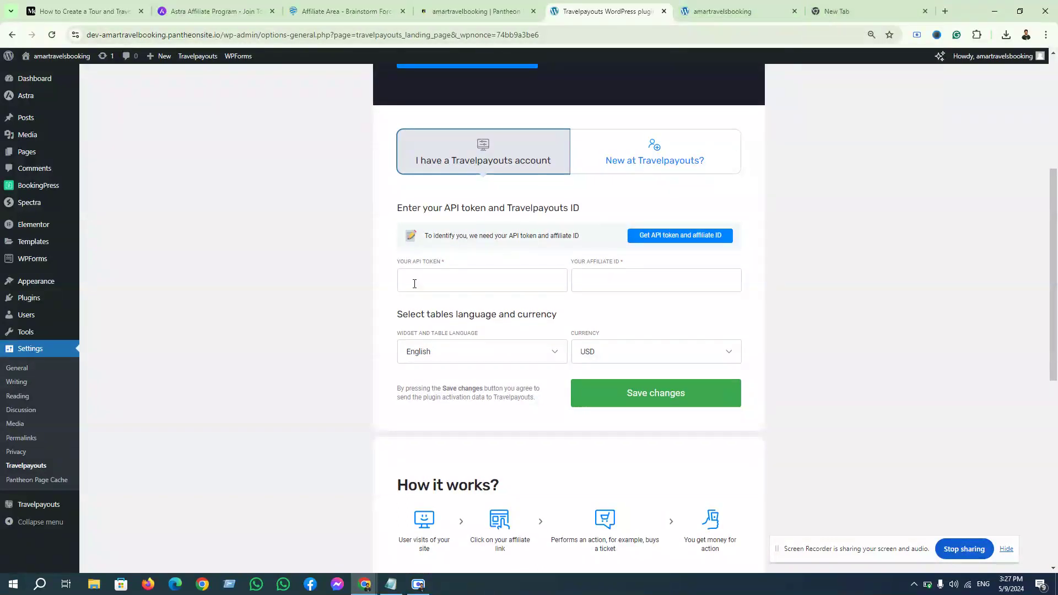
# Open the Travelpayouts account dashboard in another browser tab from the browsing history and close the history list.
pyautogui.click(816, 12)
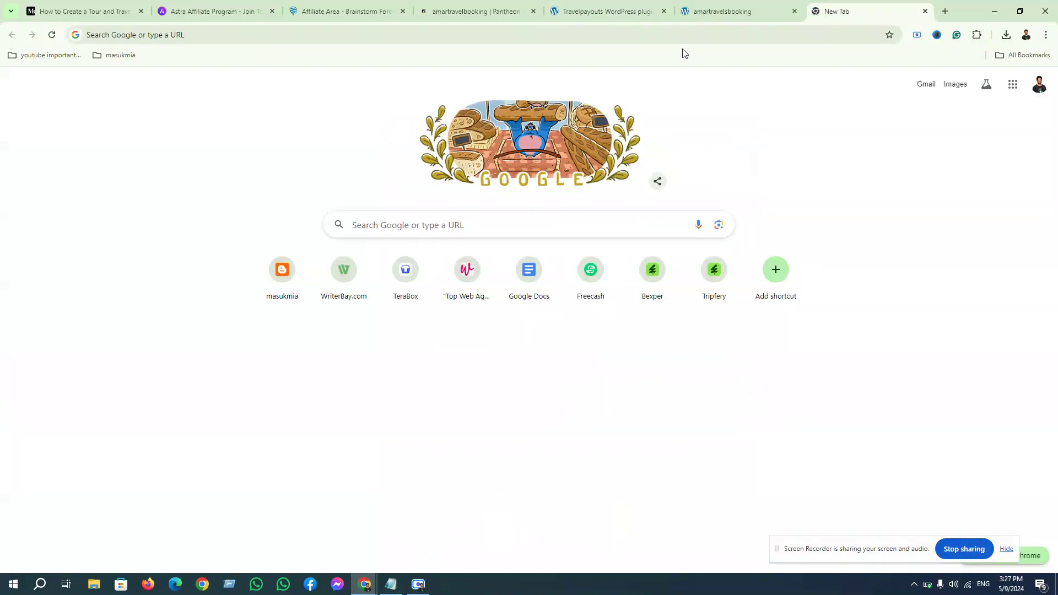
pyautogui.click(678, 34)
pyautogui.write('tra')
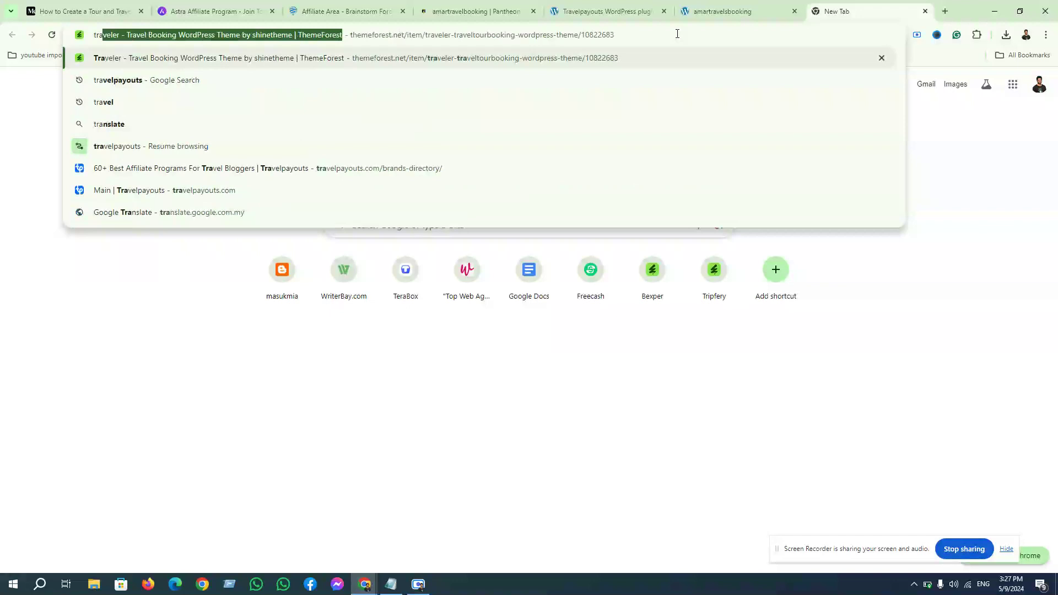
pyautogui.click(375, 150)
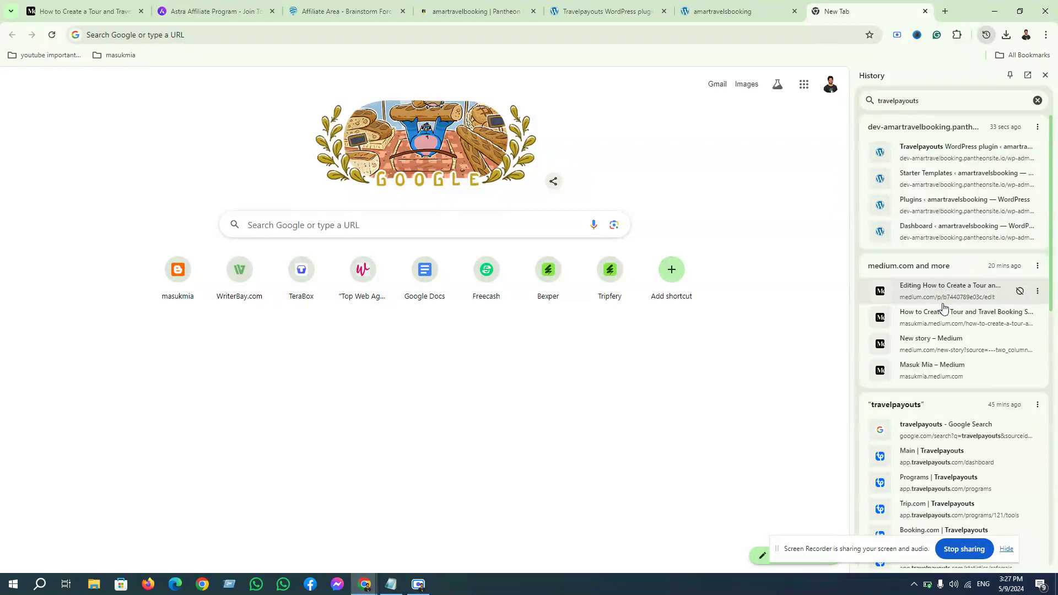
pyautogui.scroll(-3, 945, 314)
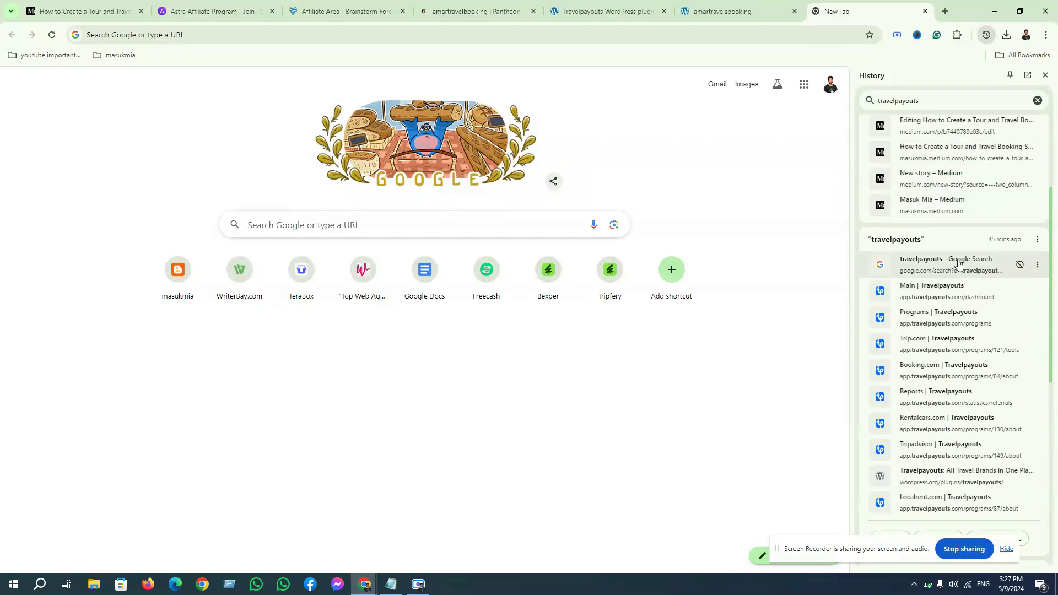
pyautogui.click(951, 295)
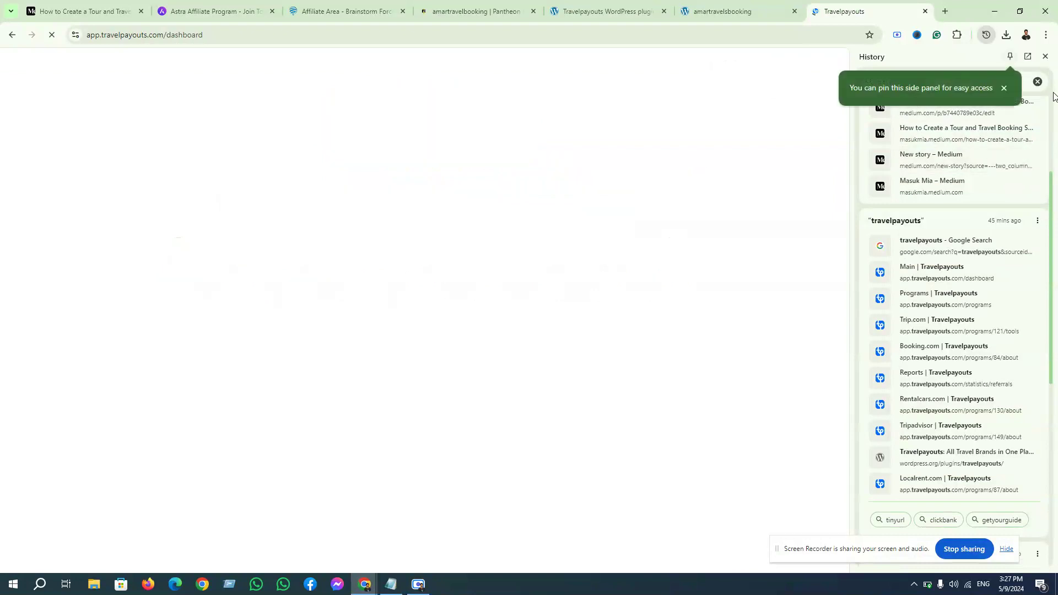
pyautogui.click(1038, 82)
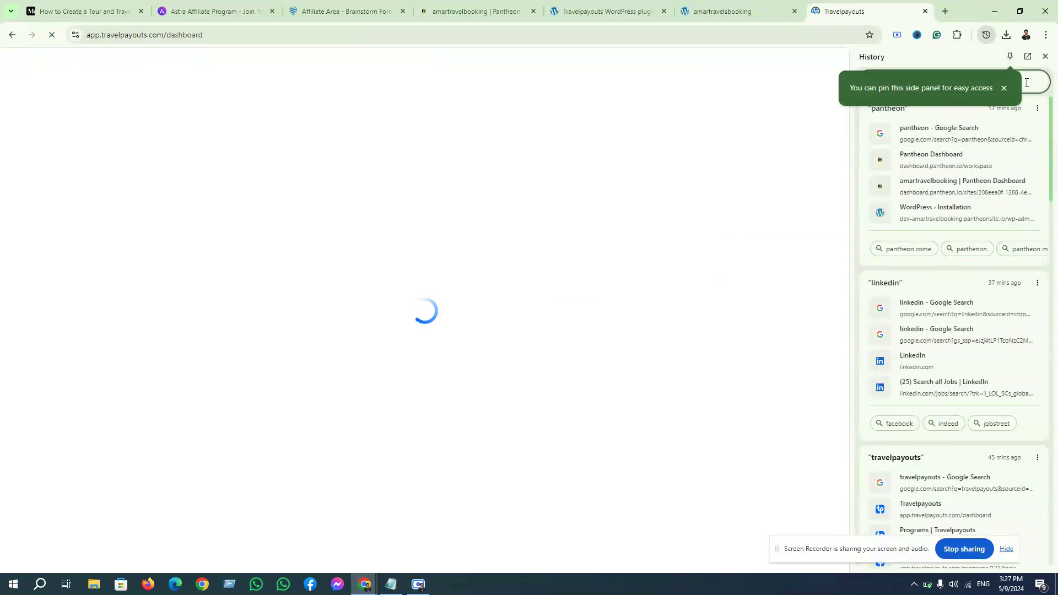
pyautogui.click(1046, 56)
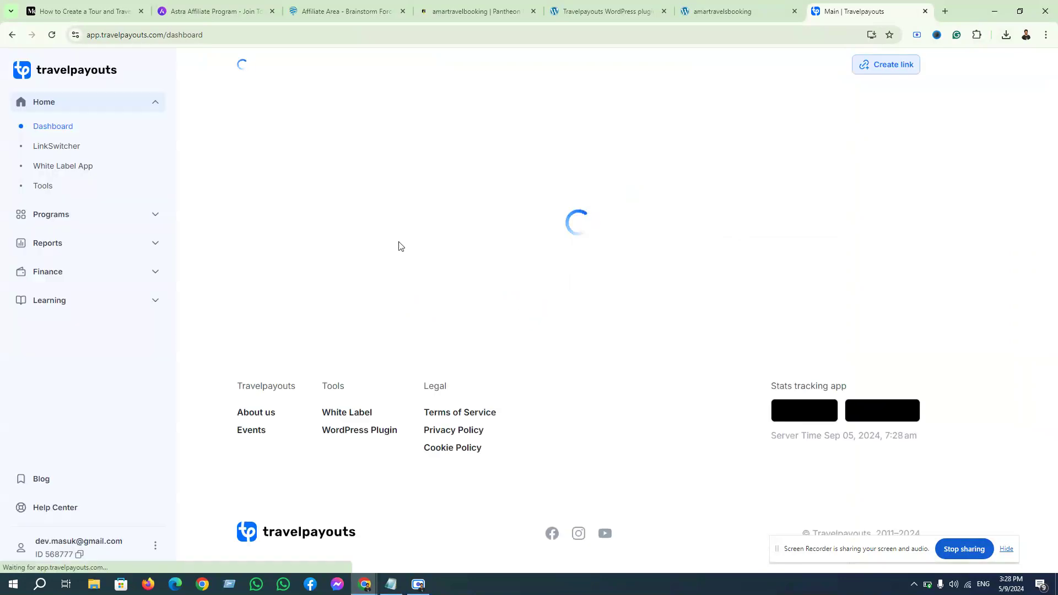
# Copy the account ID from the Travelpayouts dashboard and enter it as the affiliate ID in the plugin's activation form.
pyautogui.click(886, 67)
pyautogui.click(154, 546)
pyautogui.click(135, 494)
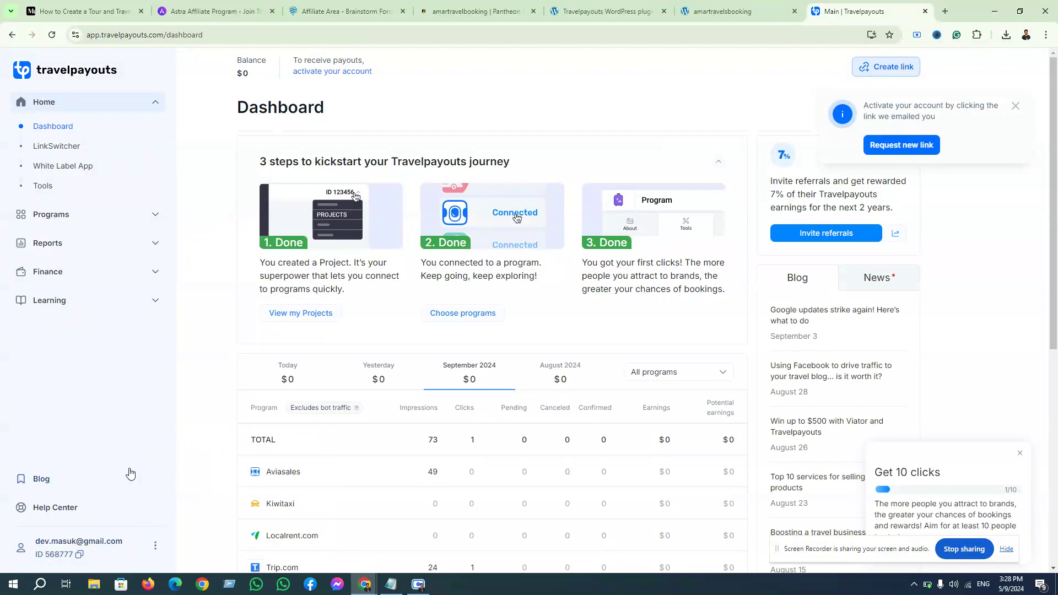
pyautogui.click(81, 556)
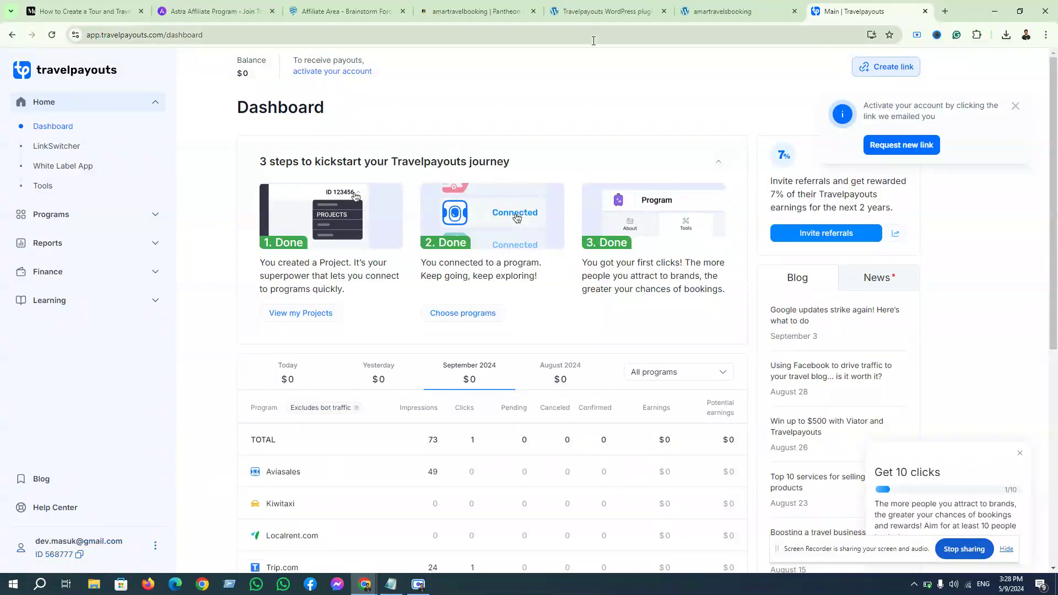
pyautogui.click(609, 10)
pyautogui.click(613, 288)
pyautogui.click(487, 281)
# Open the Travelpayouts referral program page and copy the account's referral link from the invitation dialog.
pyautogui.click(821, 11)
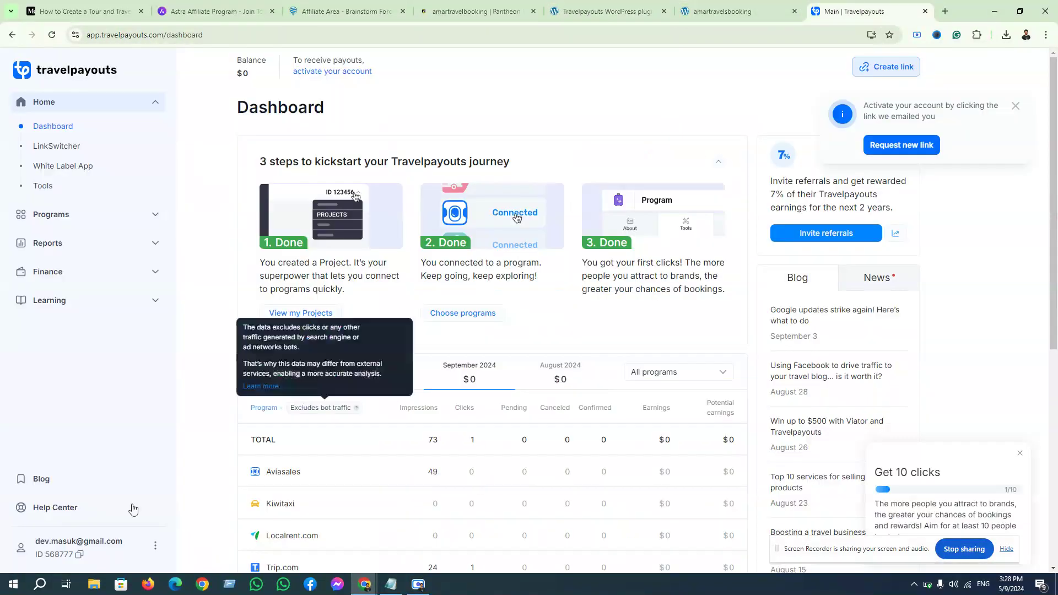
pyautogui.click(101, 559)
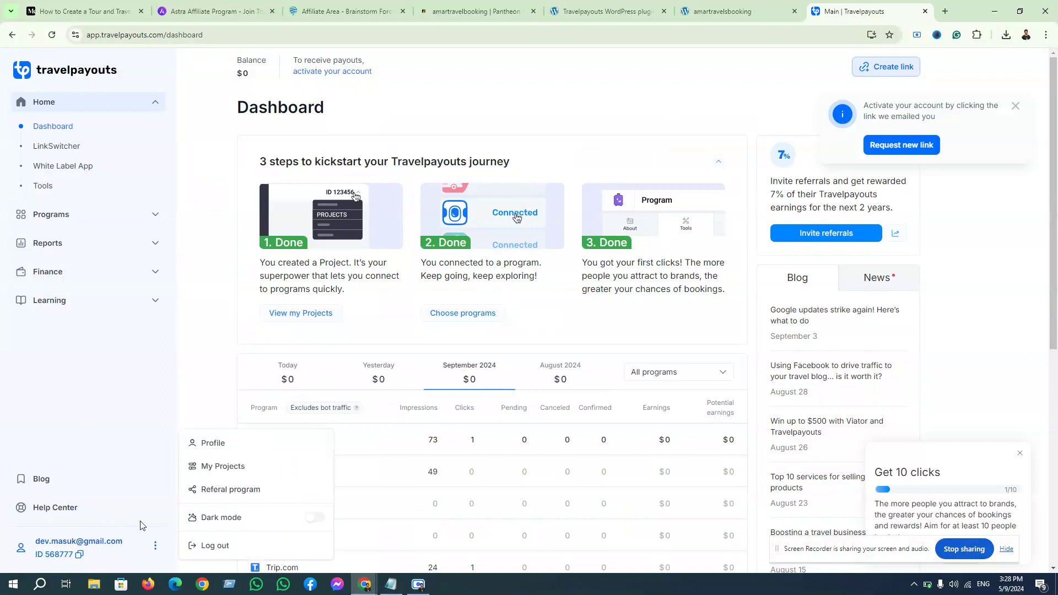
pyautogui.click(230, 491)
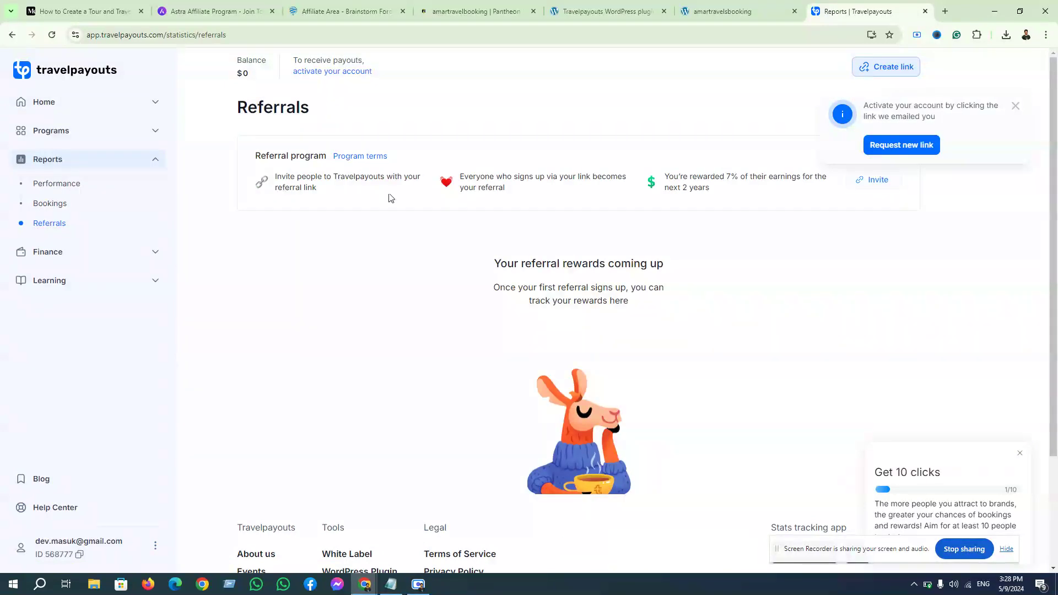
pyautogui.click(885, 187)
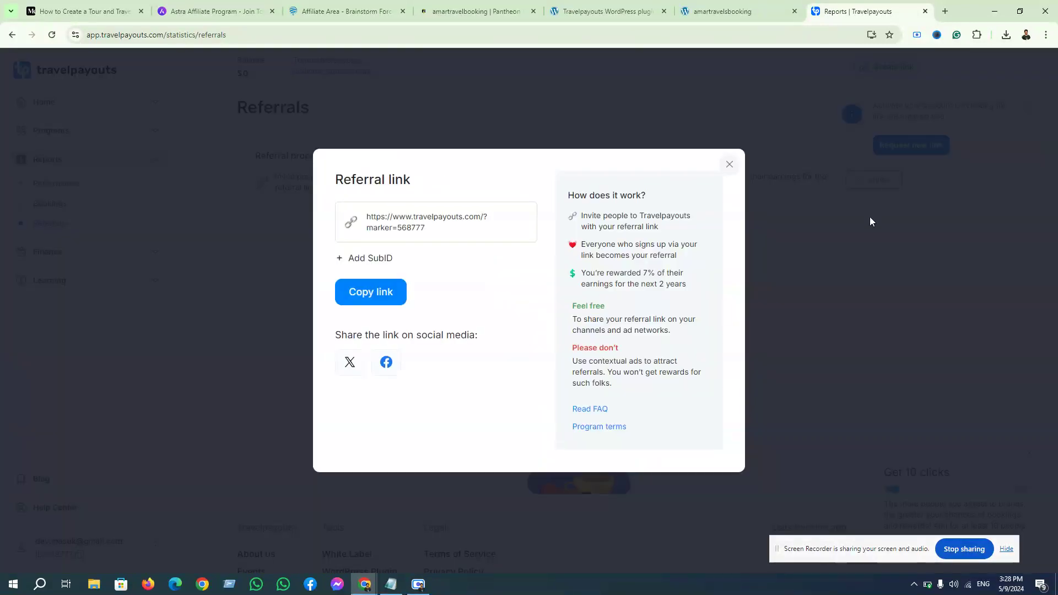
pyautogui.click(386, 293)
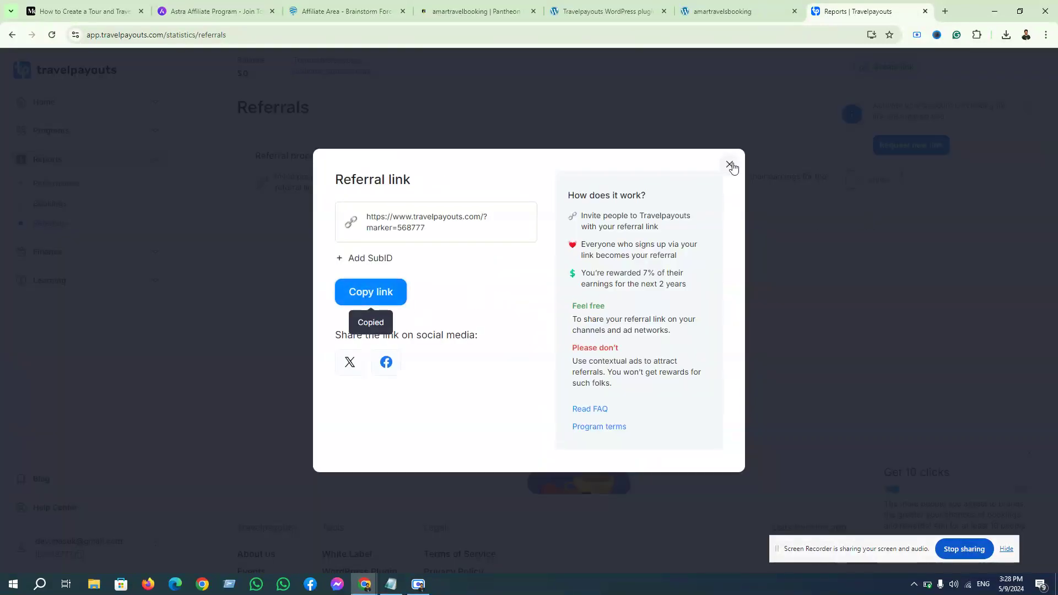
pyautogui.click(730, 166)
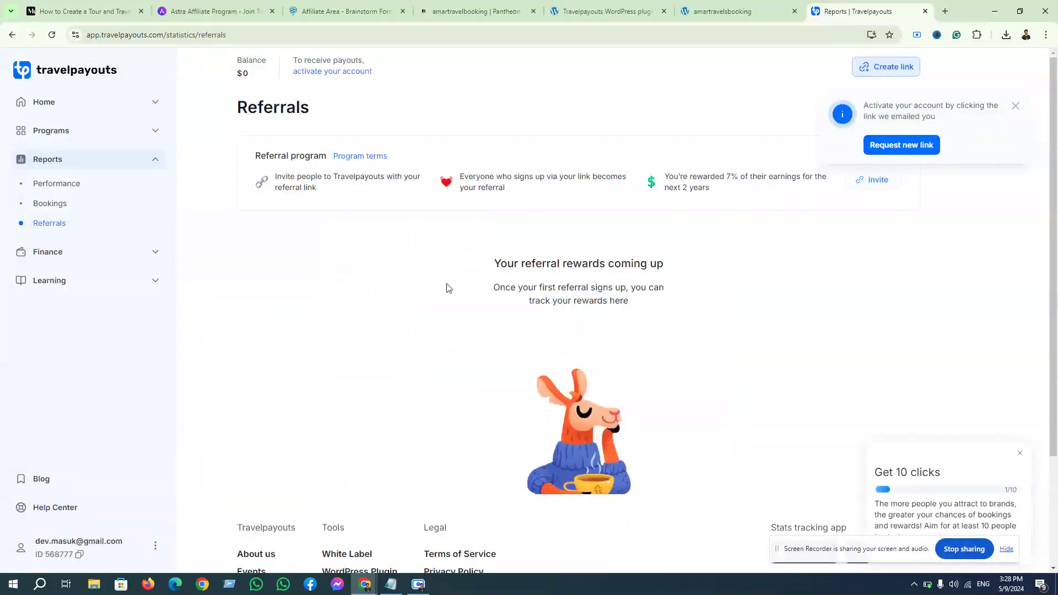
# Dismiss the Get 10 clicks pop-up and request a new activation link for the Travelpayouts account.
pyautogui.scroll(-3, 448, 289)
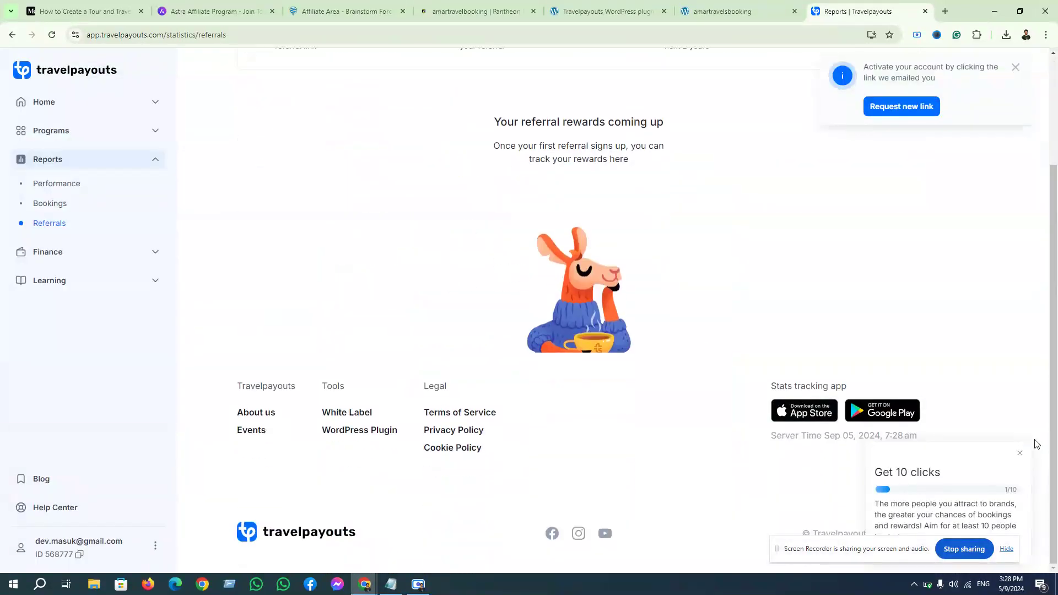
pyautogui.click(1022, 453)
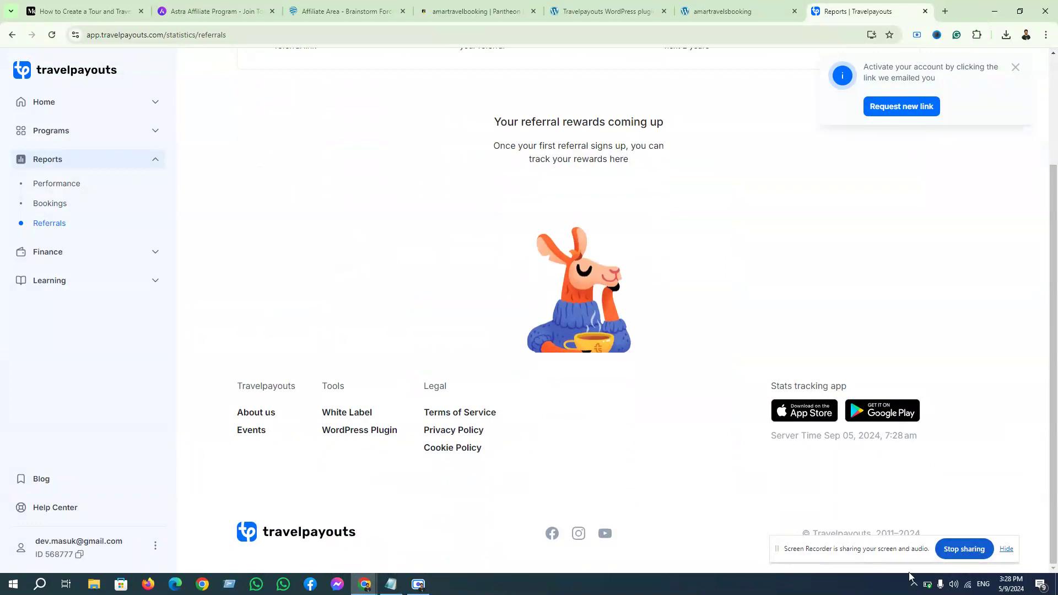
pyautogui.moveTo(932, 544); pyautogui.dragTo(951, 478)
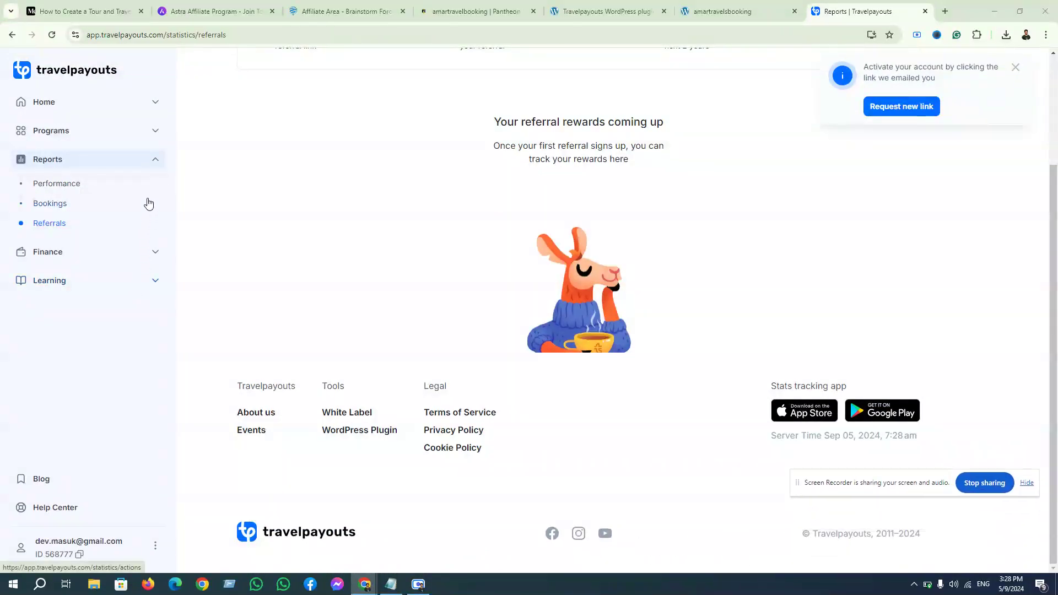
pyautogui.scroll(3, 476, 182)
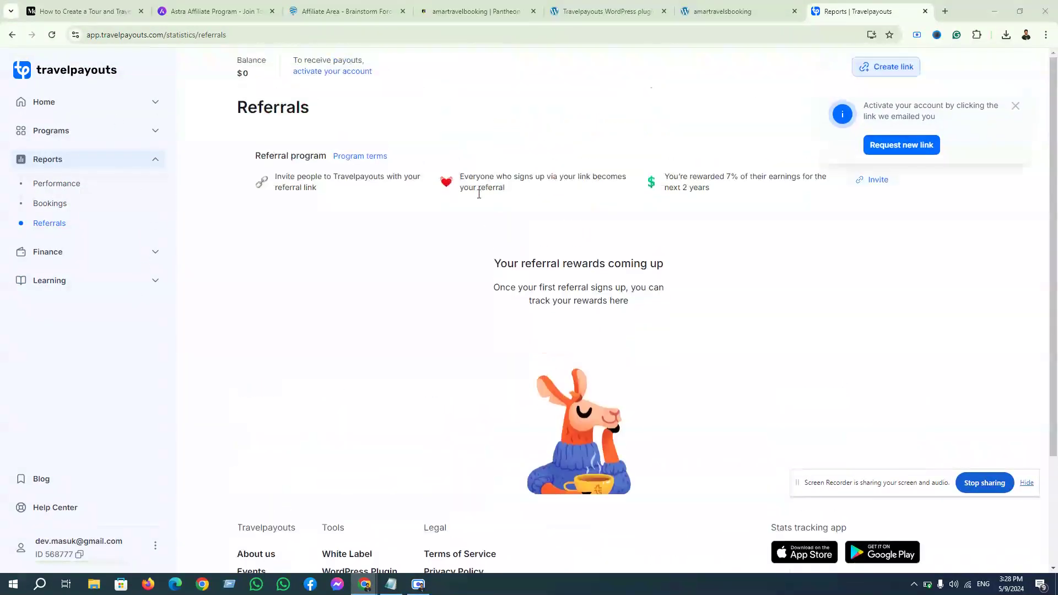
pyautogui.click(343, 72)
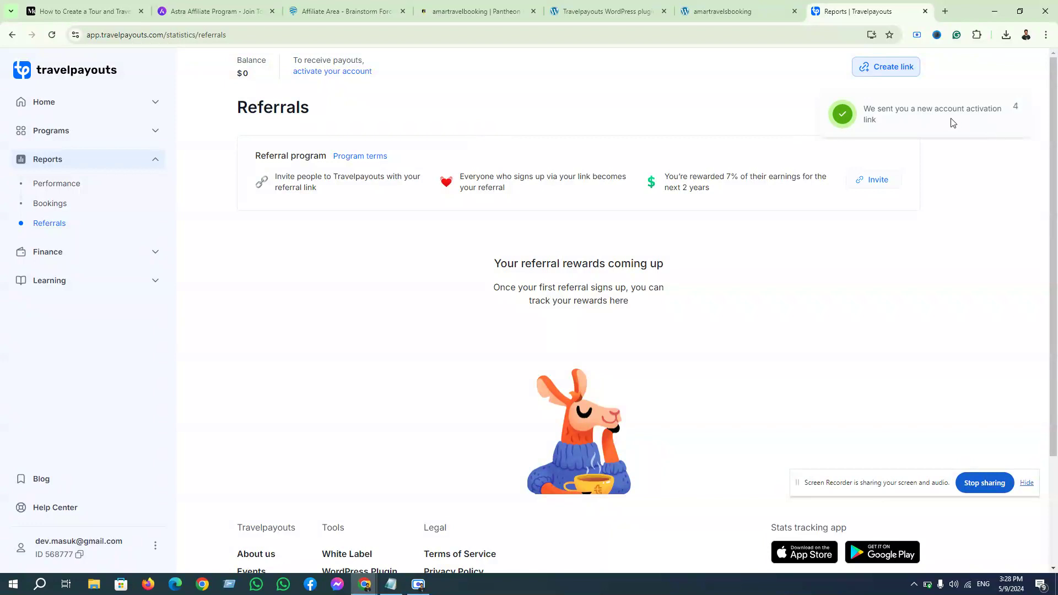
# Paste the copied referral link into the plugin's API token field and save the activation settings.
pyautogui.click(725, 12)
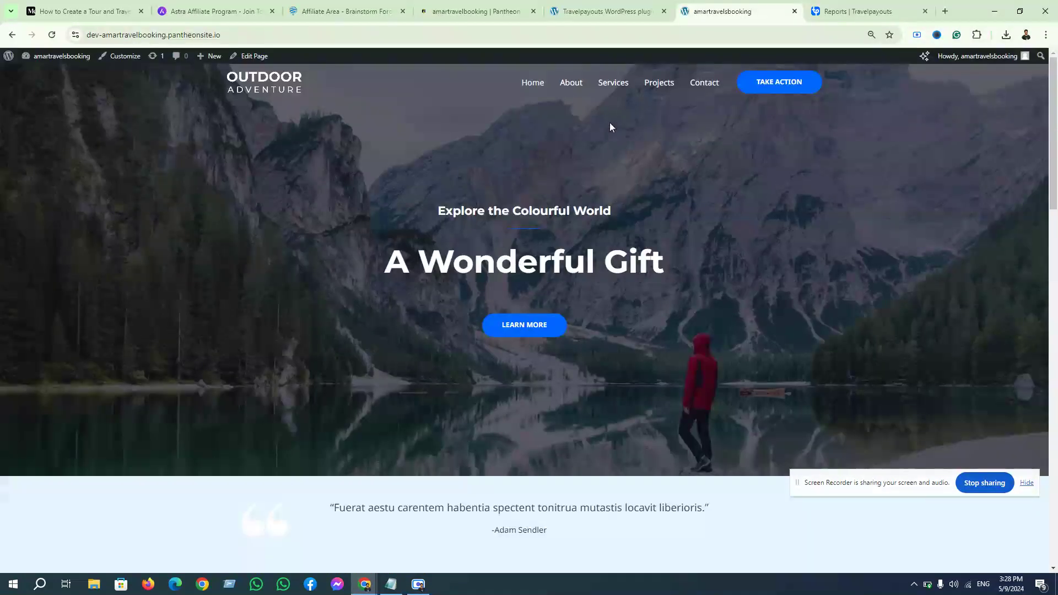
pyautogui.click(611, 5)
pyautogui.hotkey('ctrl', 'v')
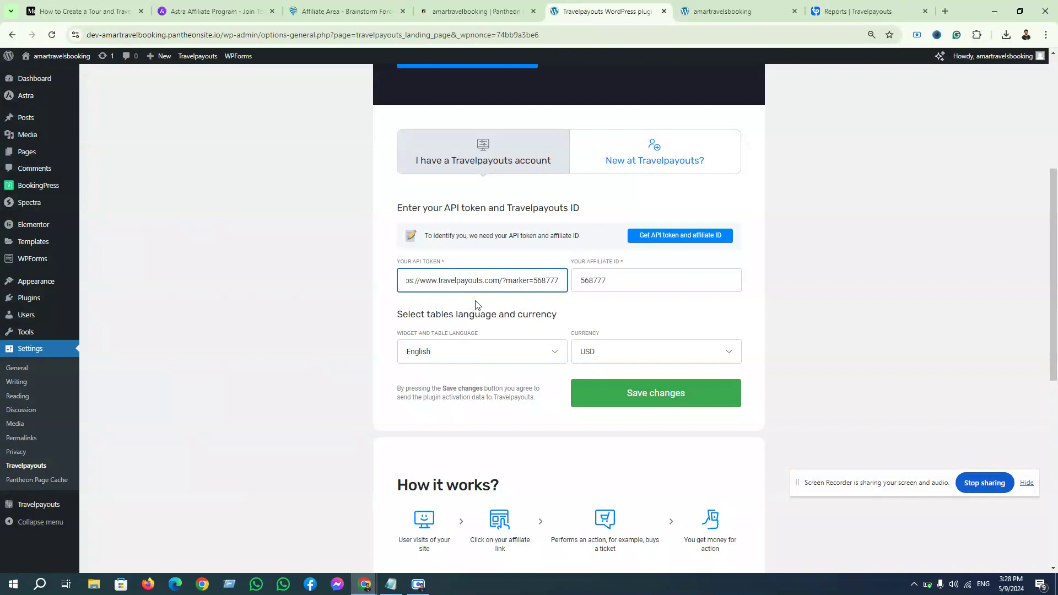
pyautogui.click(641, 398)
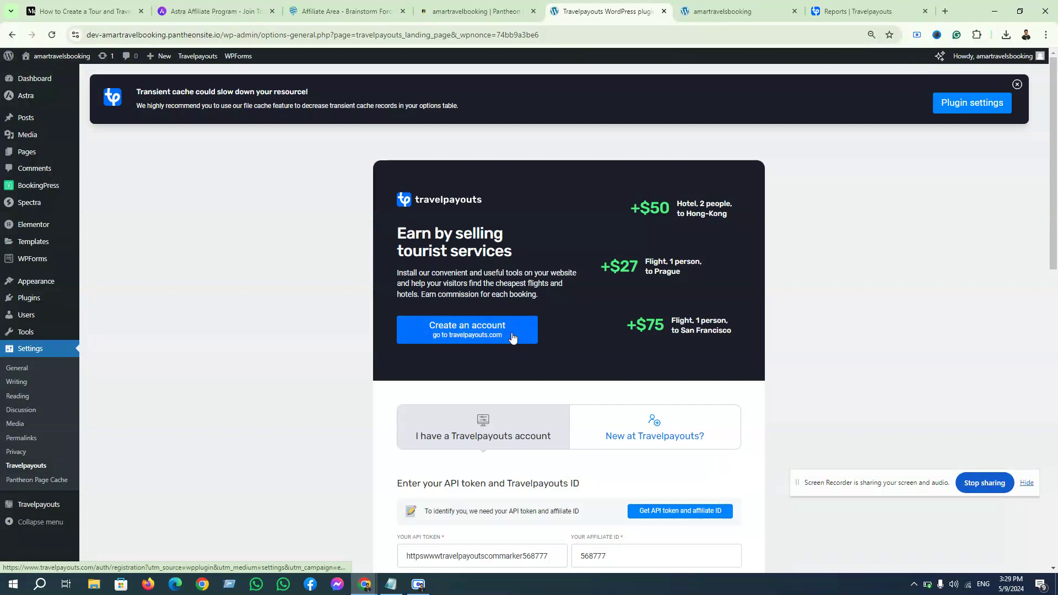
pyautogui.scroll(-4, 513, 338)
pyautogui.scroll(4, 483, 336)
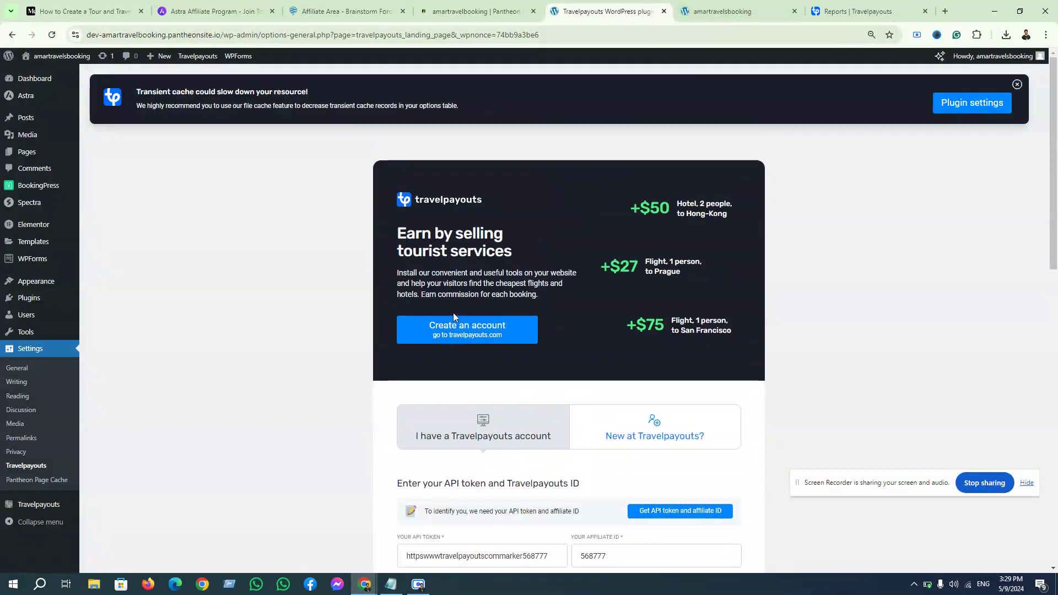
# Open the live site in a fresh tab in place of the old one and look through the whole homepage.
pyautogui.moveTo(43, 305)
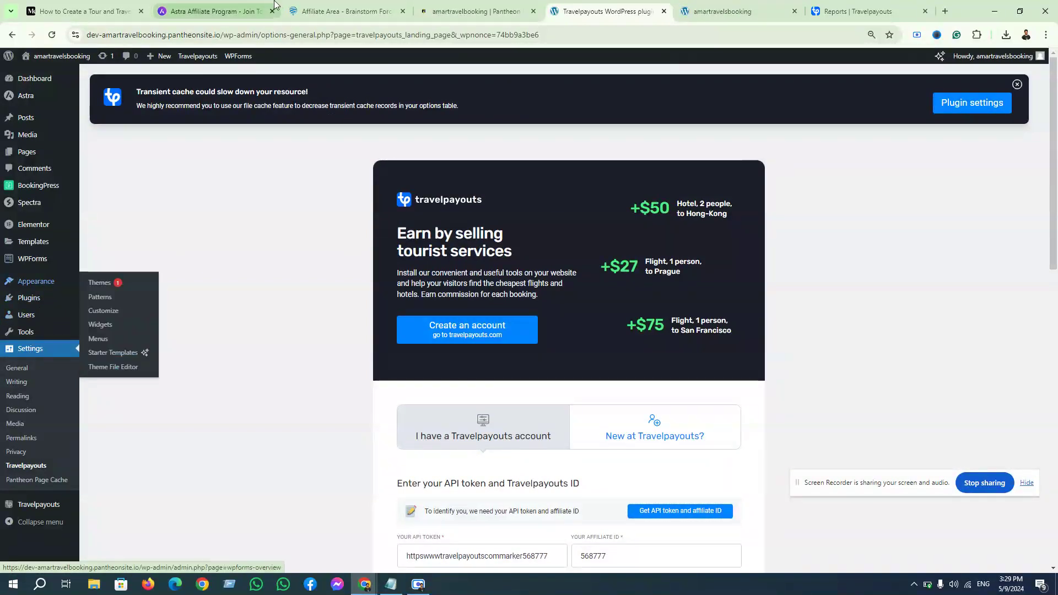
pyautogui.moveTo(53, 56)
pyautogui.rightClick(47, 74)
pyautogui.click(71, 84)
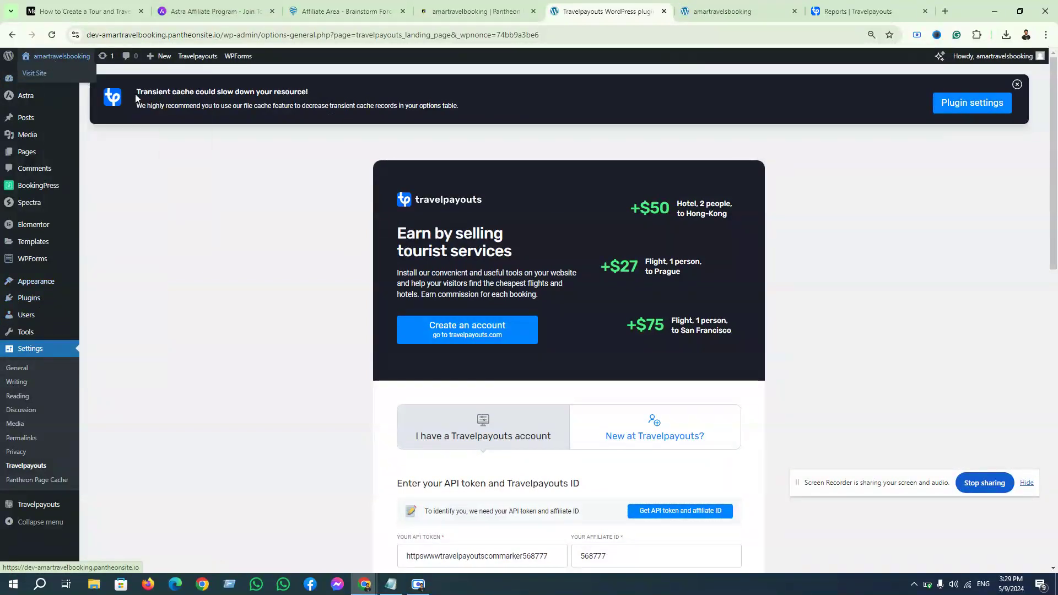
pyautogui.click(650, 11)
pyautogui.click(810, 12)
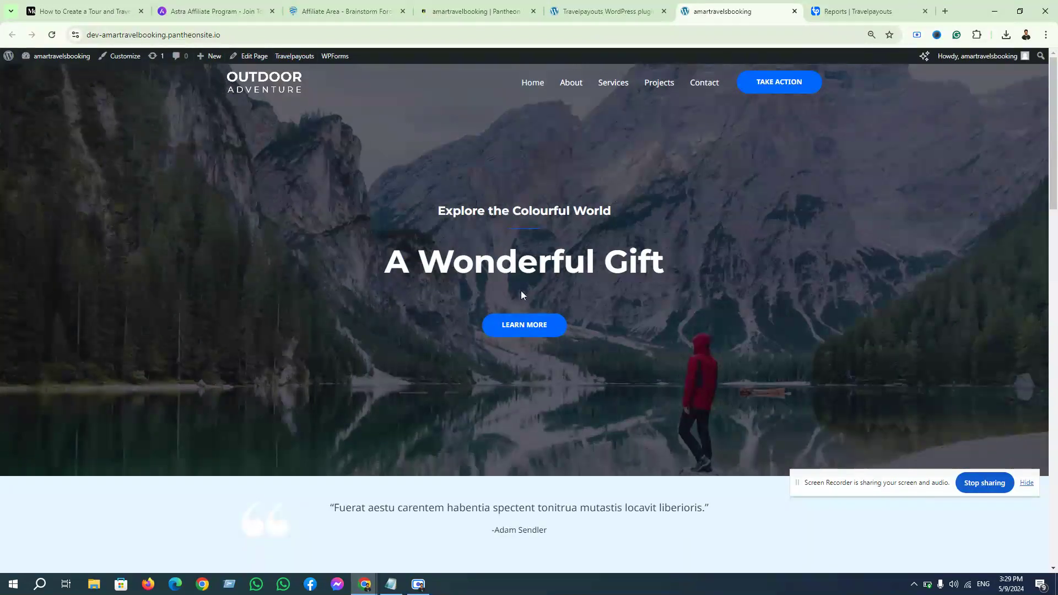
pyautogui.scroll(-20, 521, 295)
pyautogui.scroll(20, 543, 386)
# Open Elementor's home page in the WordPress admin and review its quick actions and design toolkit add-ons.
pyautogui.click(606, 11)
pyautogui.moveTo(48, 260)
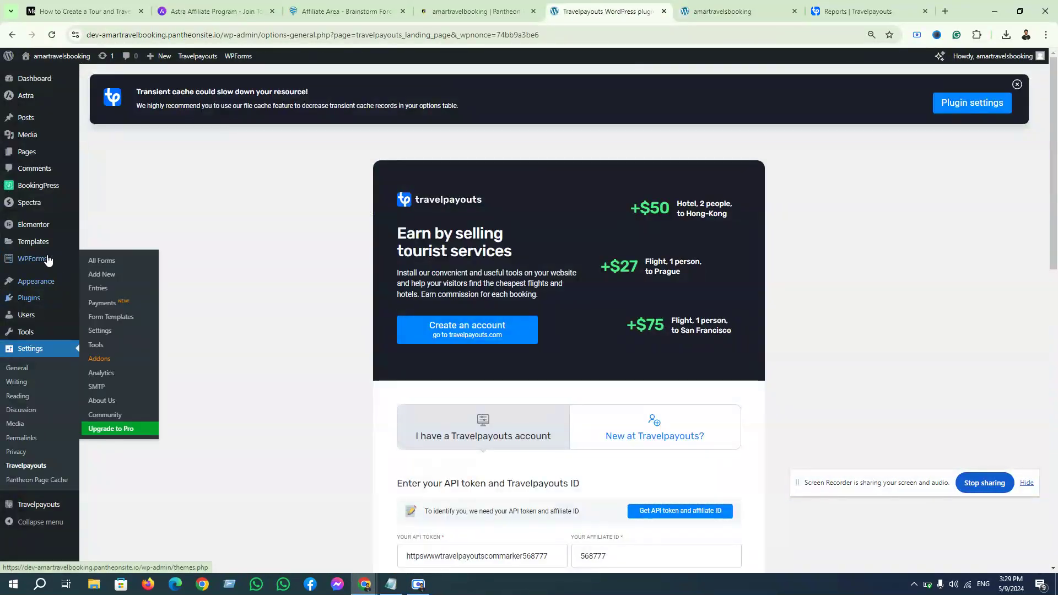
pyautogui.moveTo(46, 230)
pyautogui.click(113, 229)
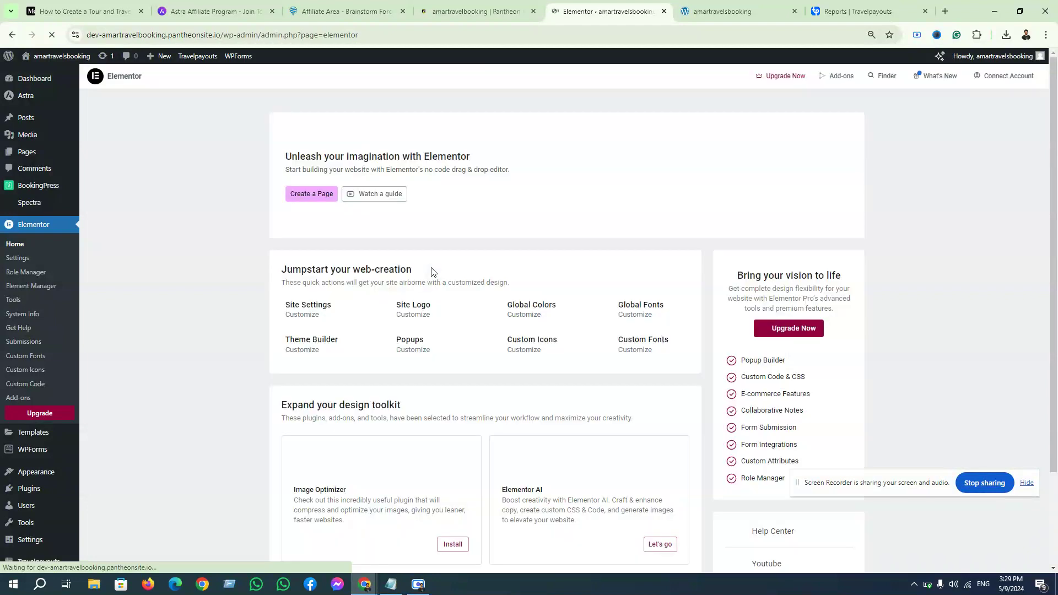
pyautogui.scroll(-5, 517, 357)
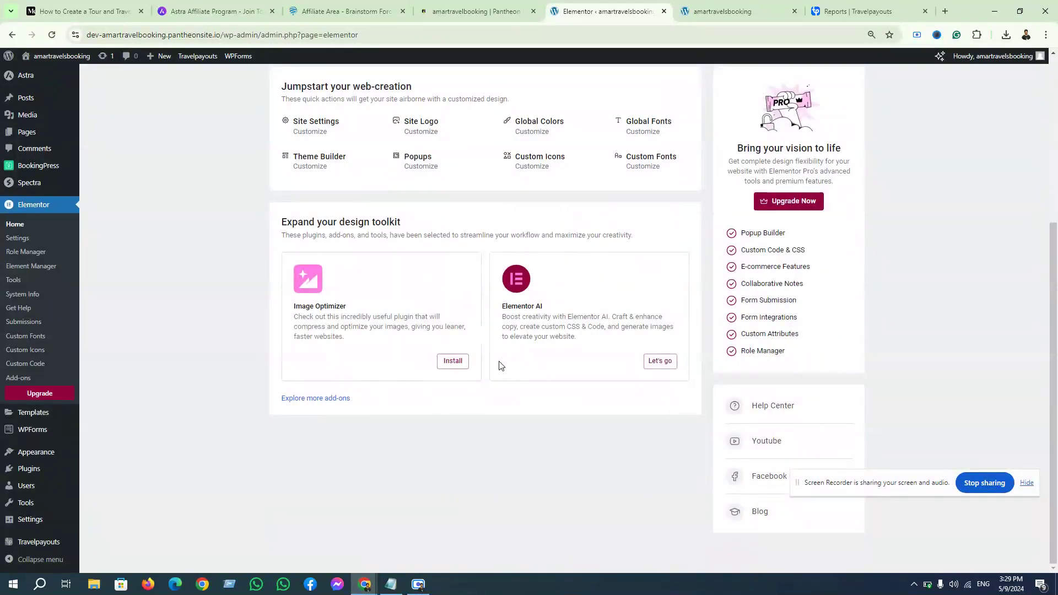
pyautogui.scroll(5, 449, 378)
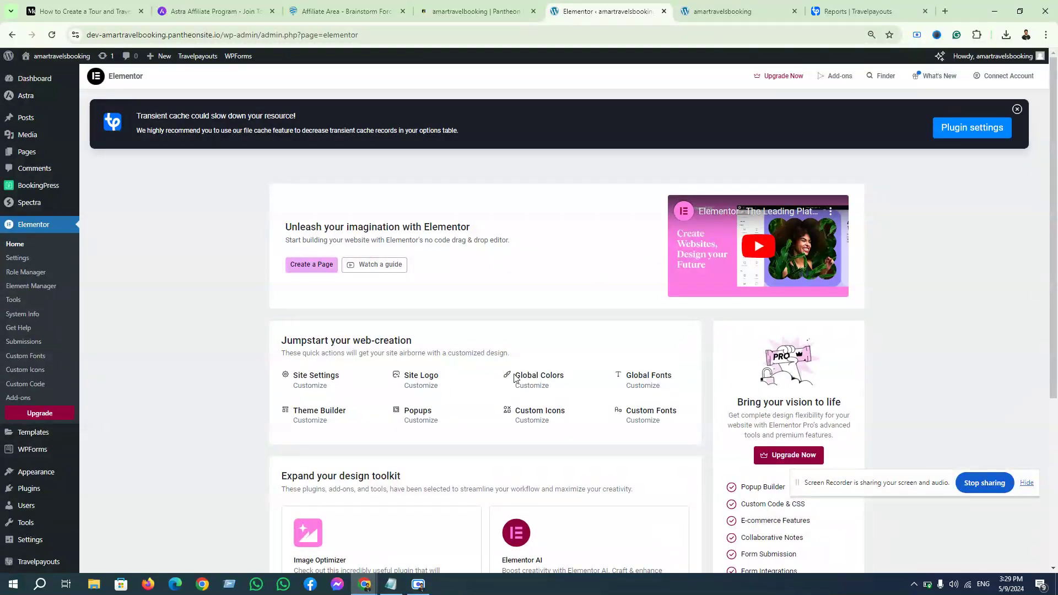
pyautogui.scroll(-5, 466, 397)
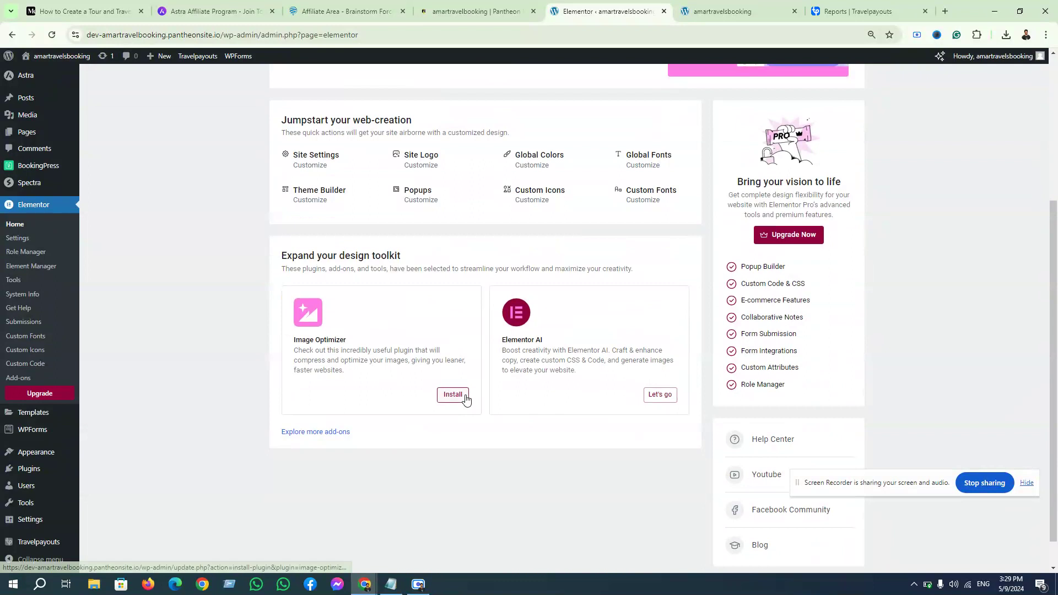
pyautogui.scroll(5, 463, 401)
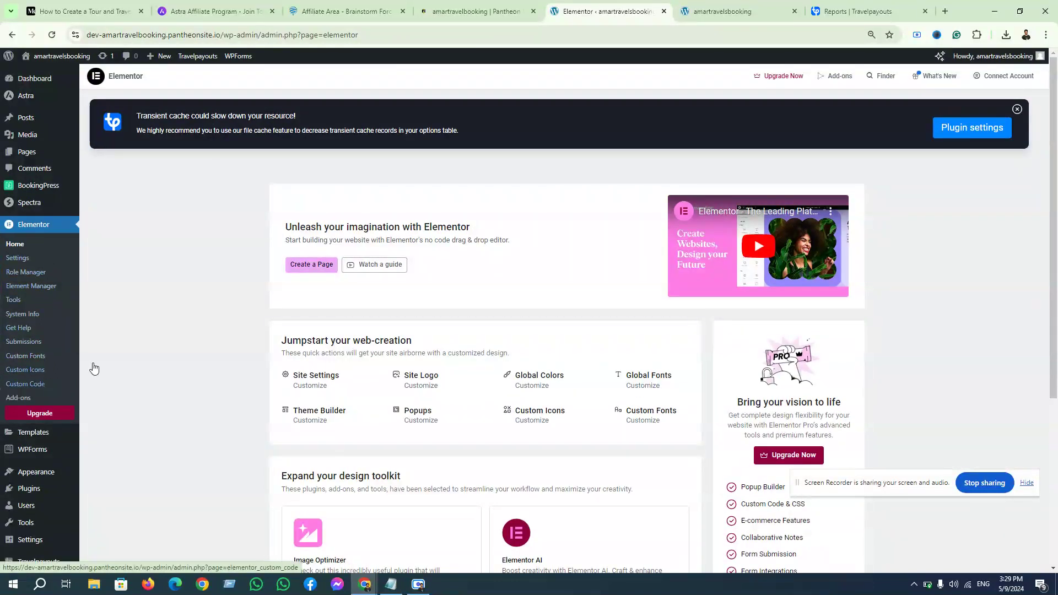
# Open the Home page from the live site in the Elementor editor and skip the AI notification.
pyautogui.click(719, 6)
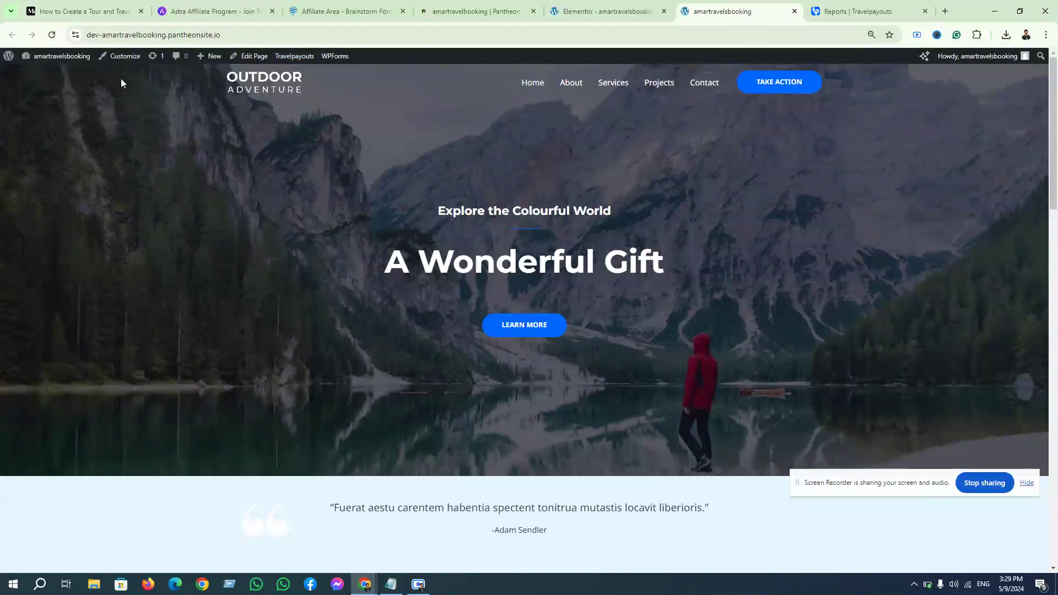
pyautogui.click(257, 57)
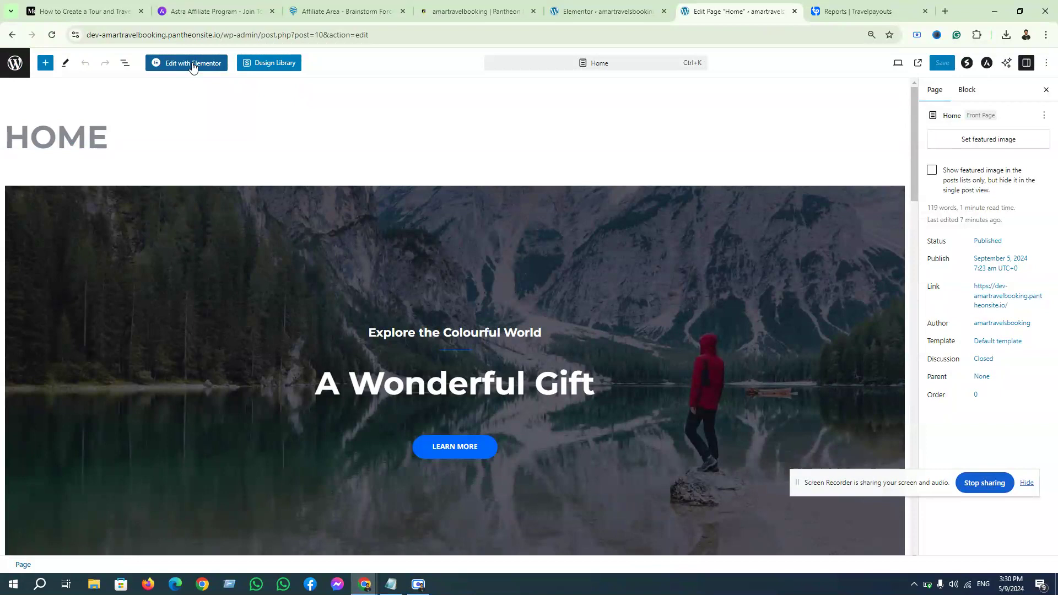
pyautogui.click(193, 64)
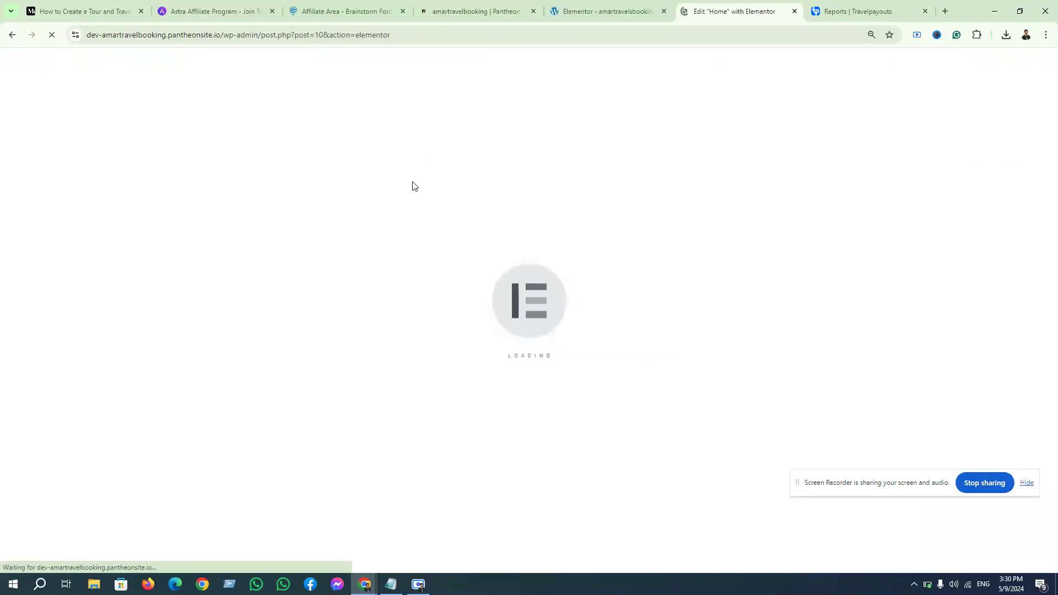
pyautogui.click(574, 5)
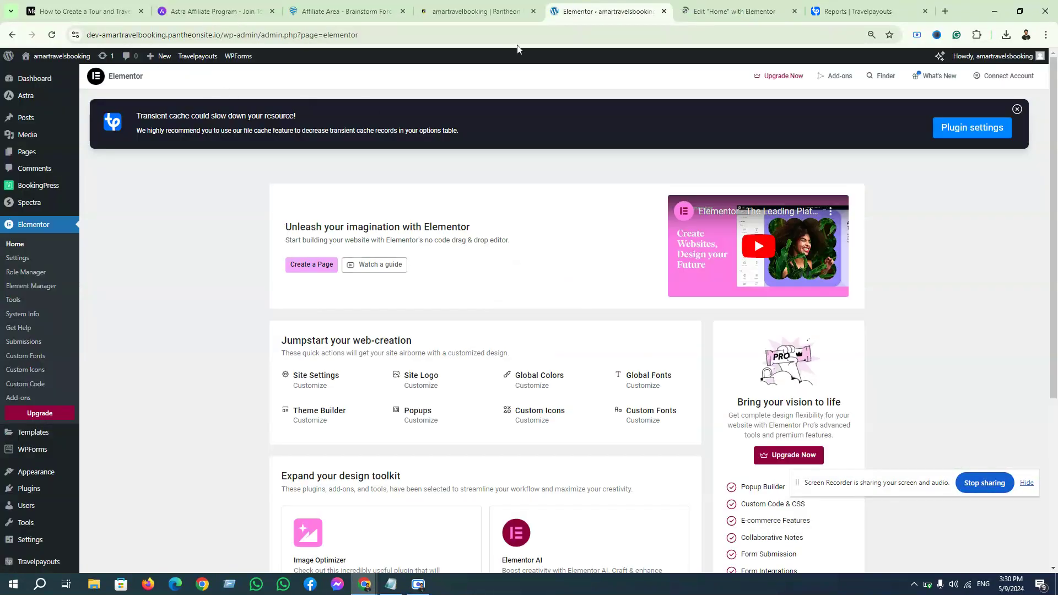
pyautogui.click(712, 6)
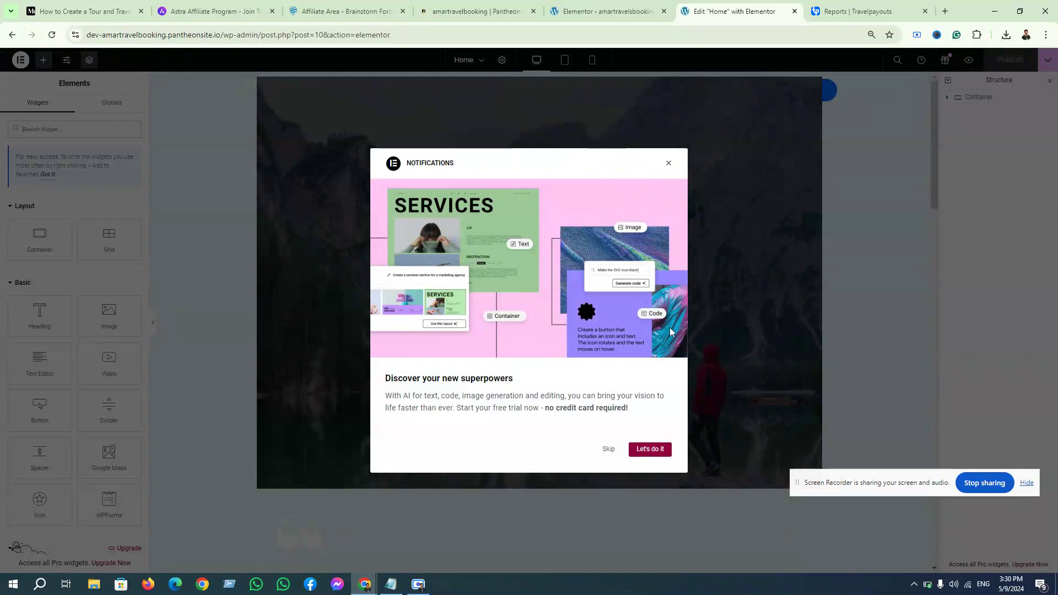
pyautogui.click(608, 448)
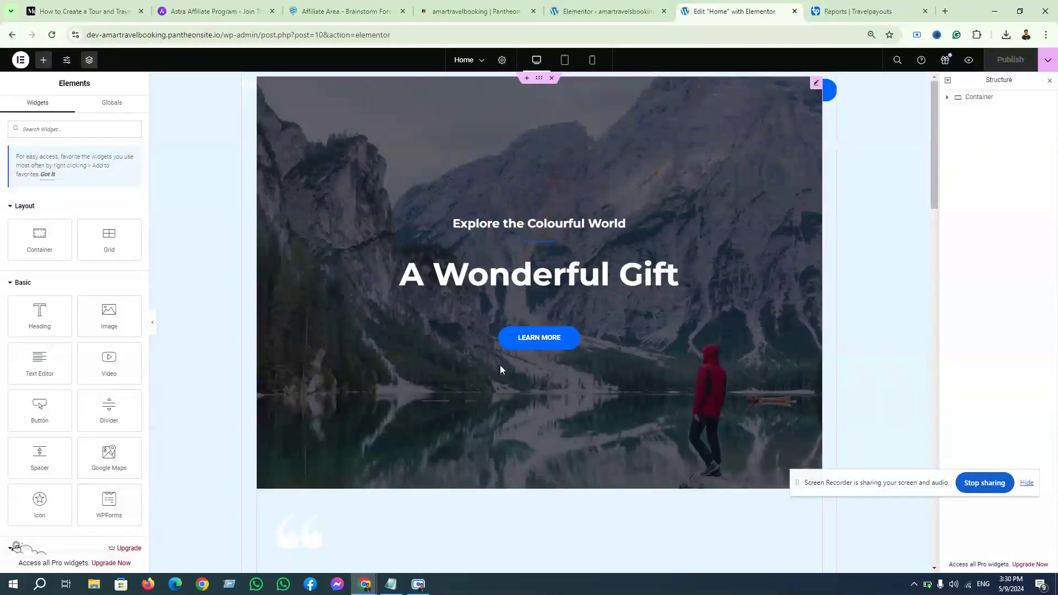
pyautogui.moveTo(917, 482); pyautogui.dragTo(914, 524)
pyautogui.moveTo(937, 133); pyautogui.dragTo(947, 110)
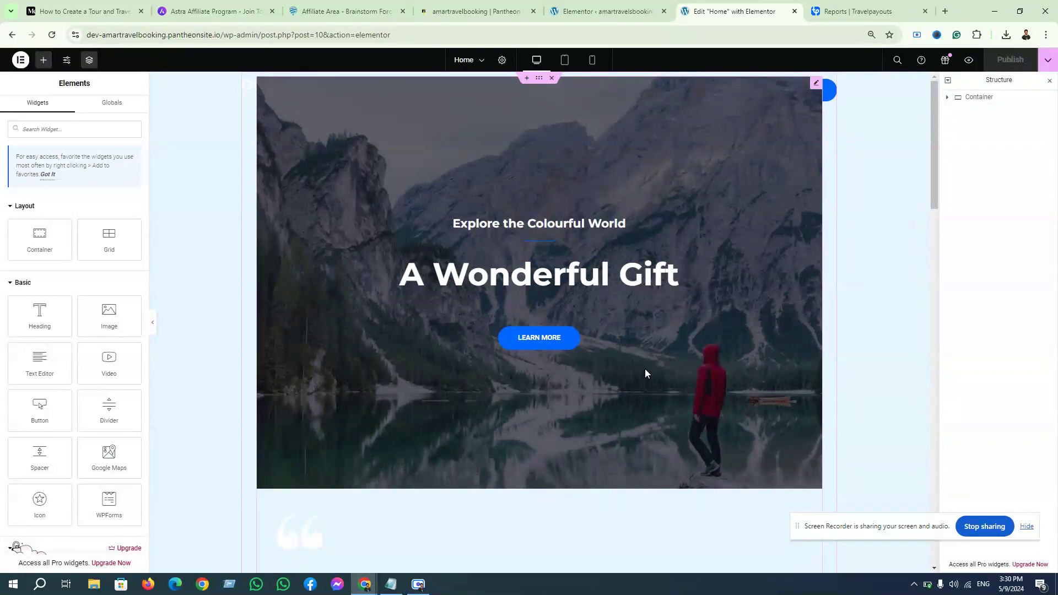
# Open the advanced layout settings of the page's top container and unlink its margin values.
pyautogui.click(540, 80)
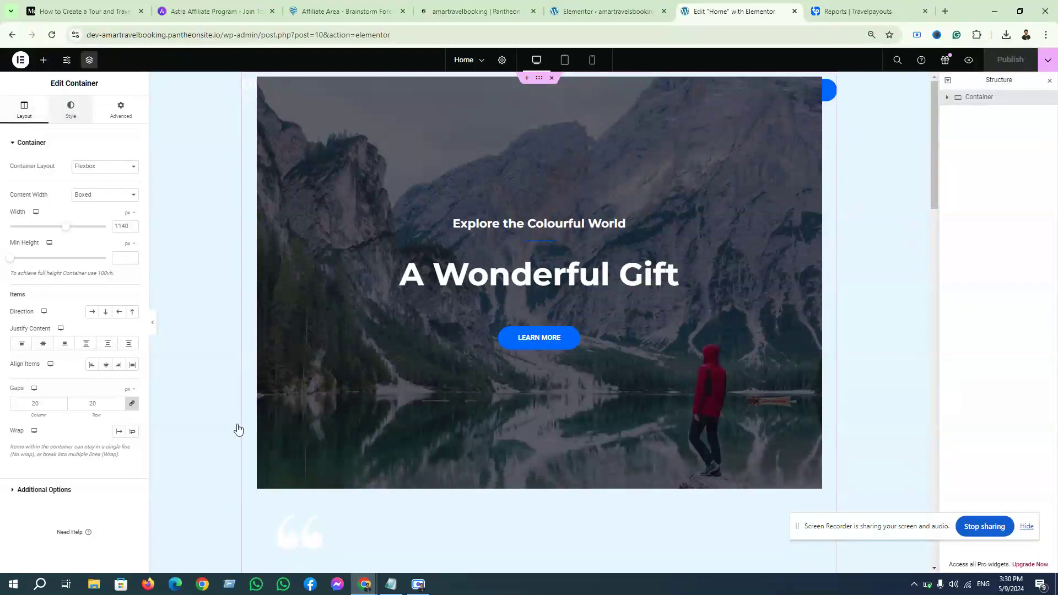
pyautogui.click(120, 115)
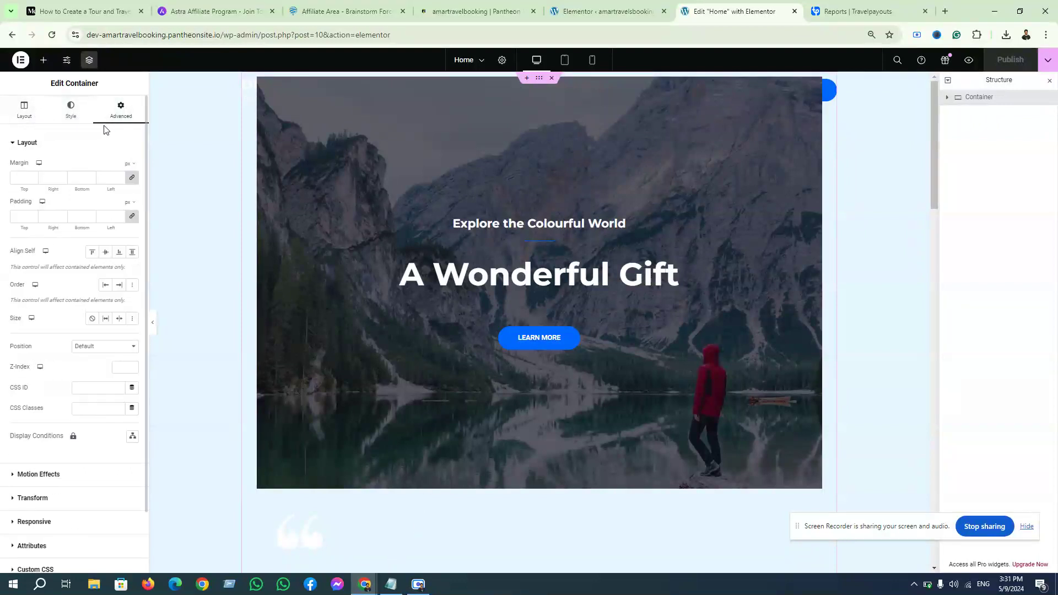
pyautogui.click(33, 176)
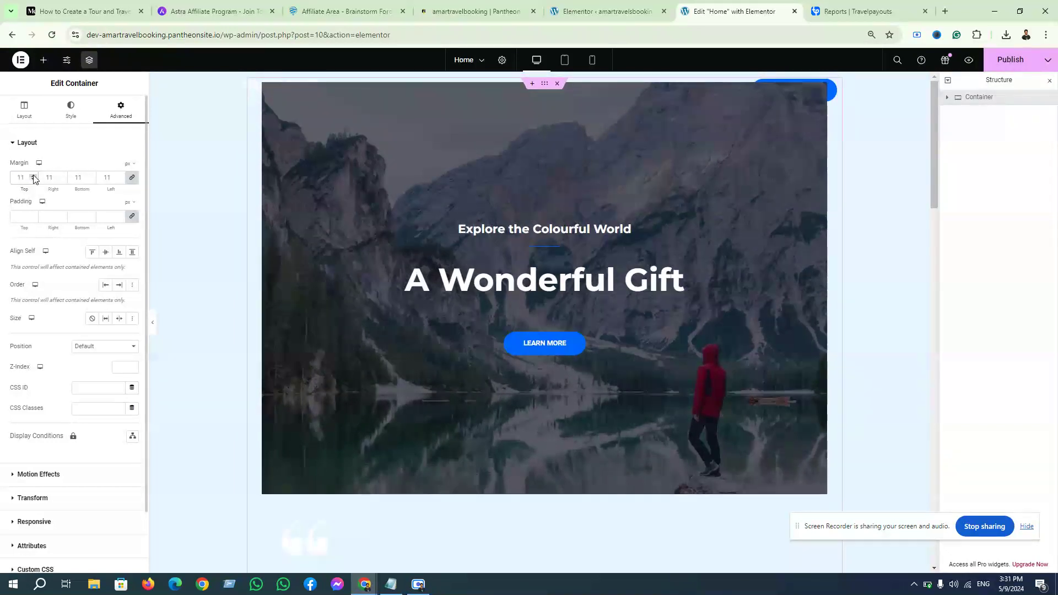
pyautogui.hotkey('ctrl', 'z')
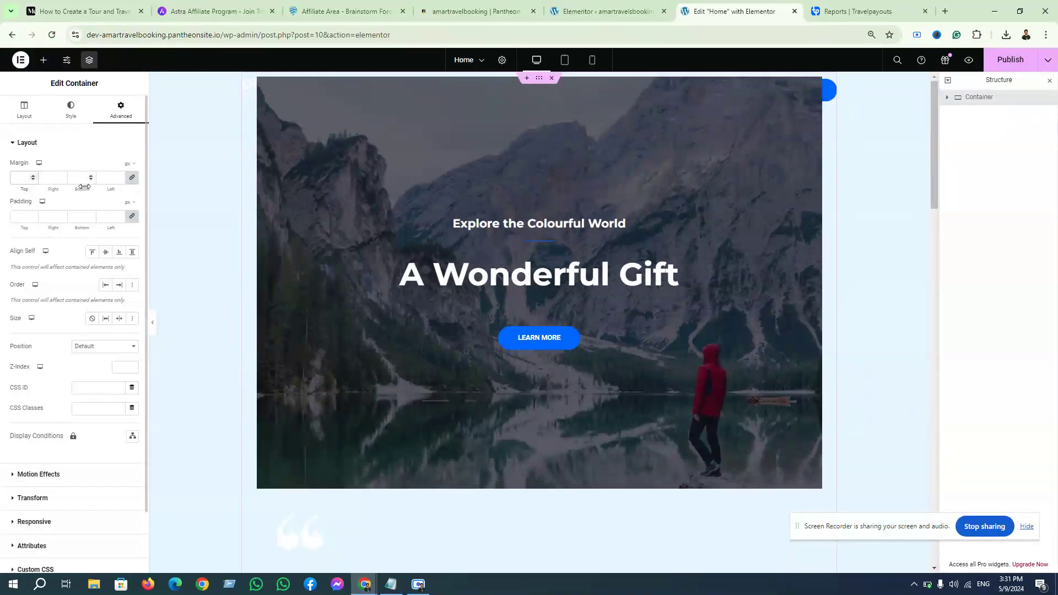
pyautogui.click(133, 179)
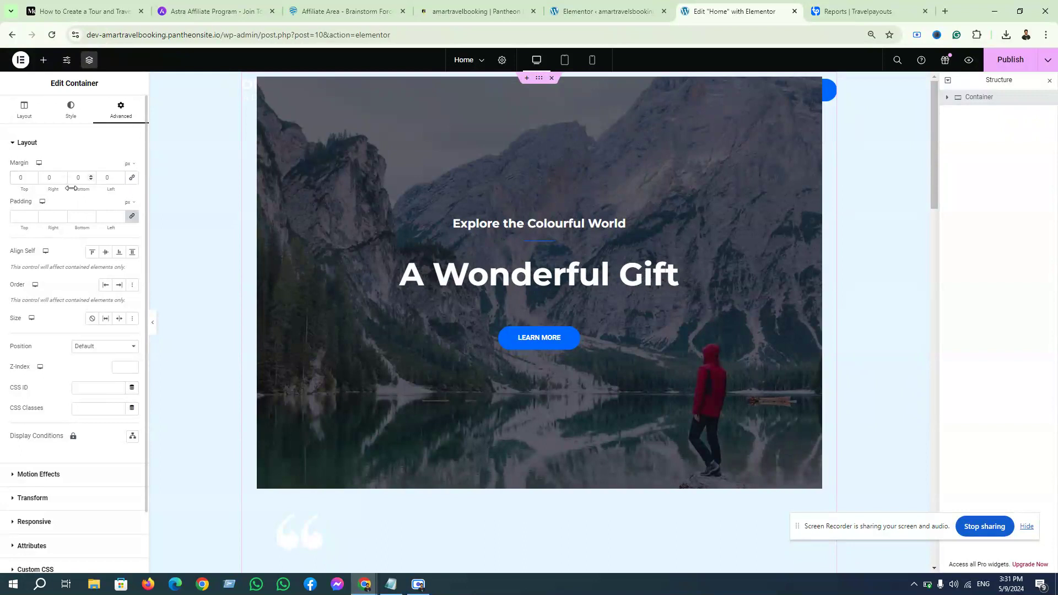
# Set the container's top margin to 80 px.
pyautogui.click(32, 176)
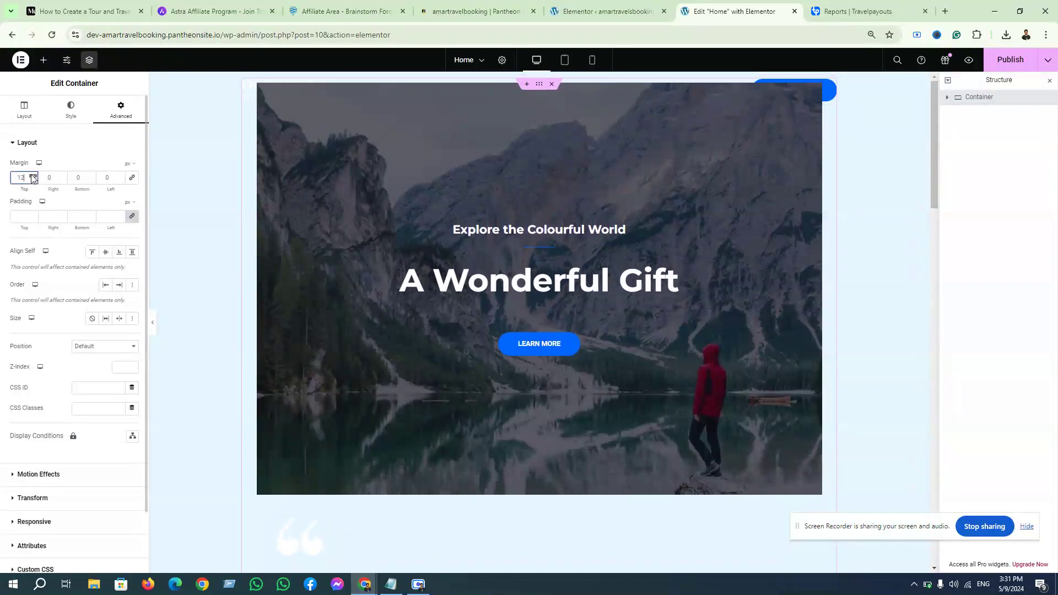
pyautogui.moveTo(32, 175); pyautogui.dragTo(32, 178)
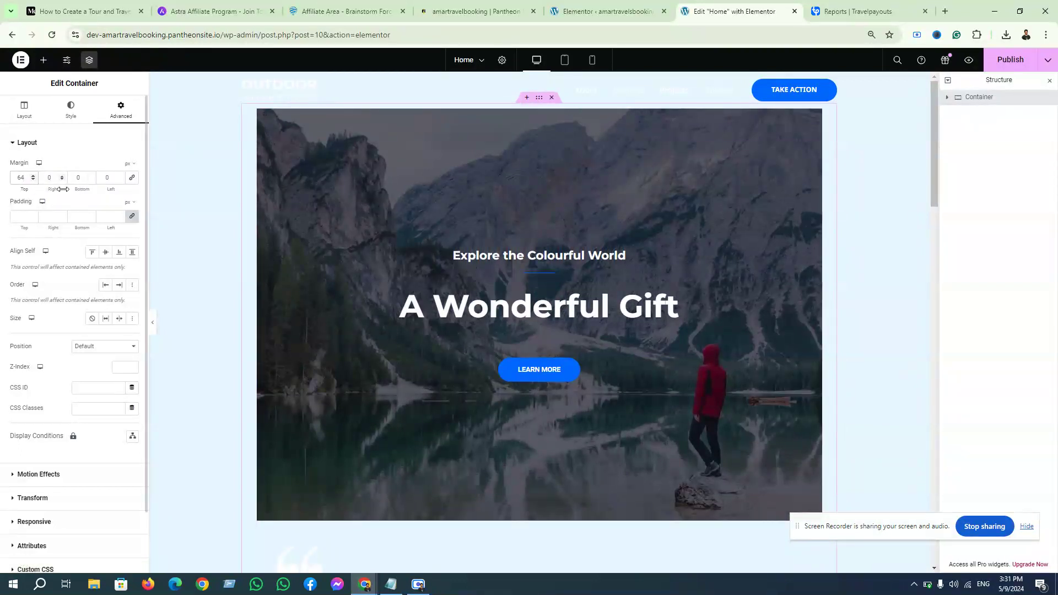
pyautogui.click(33, 177)
pyautogui.click(33, 177)
pyautogui.click(33, 177)
pyautogui.click(33, 176)
pyautogui.click(33, 177)
pyautogui.click(33, 177)
pyautogui.click(33, 176)
pyautogui.click(33, 177)
pyautogui.click(33, 177)
pyautogui.click(33, 176)
pyautogui.click(33, 176)
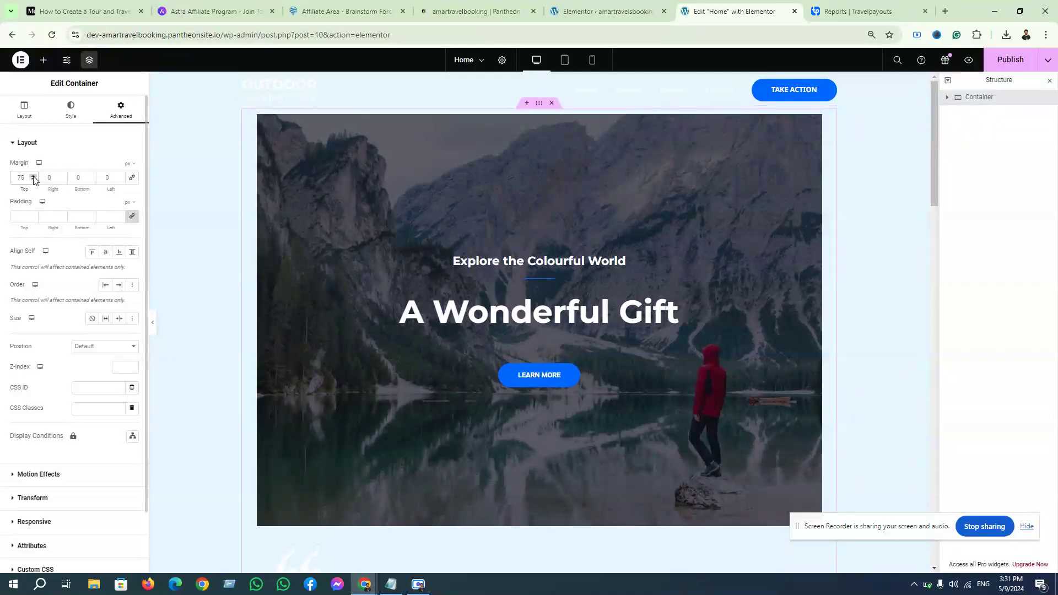
pyautogui.click(33, 180)
pyautogui.click(33, 180)
pyautogui.click(33, 180)
pyautogui.click(33, 180)
pyautogui.click(33, 180)
pyautogui.scroll(10, 33, 180)
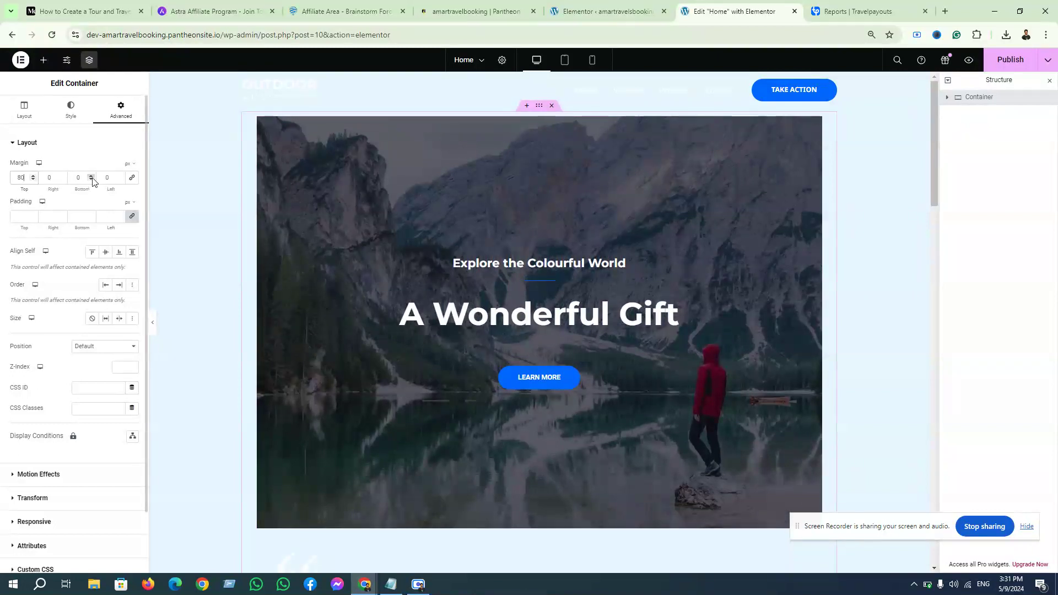
# Try a linked padding of -12 px and a bottom margin of 10 px on the container.
pyautogui.click(92, 219)
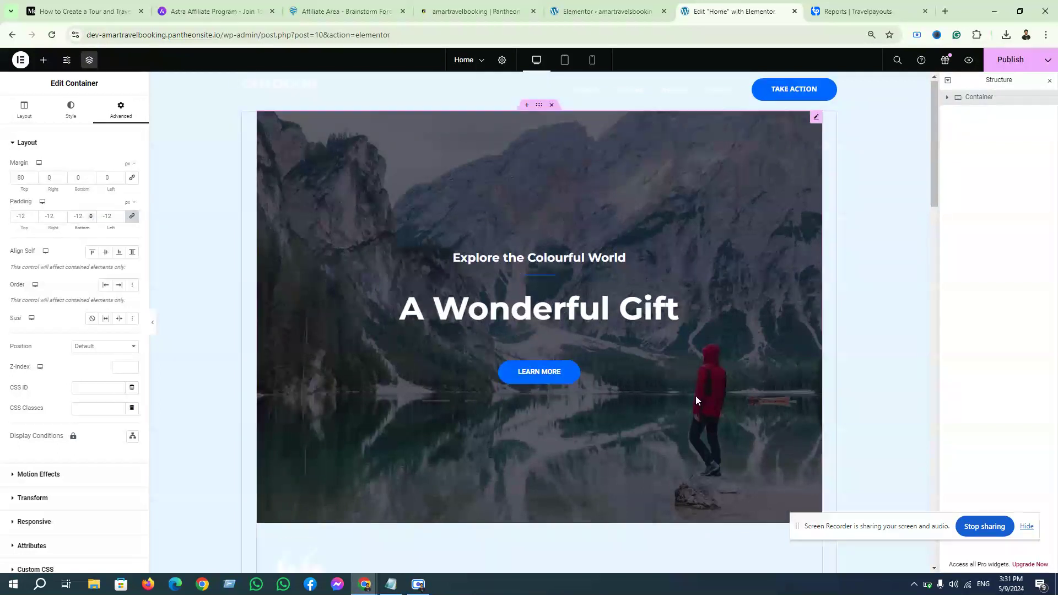
pyautogui.scroll(-5, 696, 398)
pyautogui.scroll(5, 661, 403)
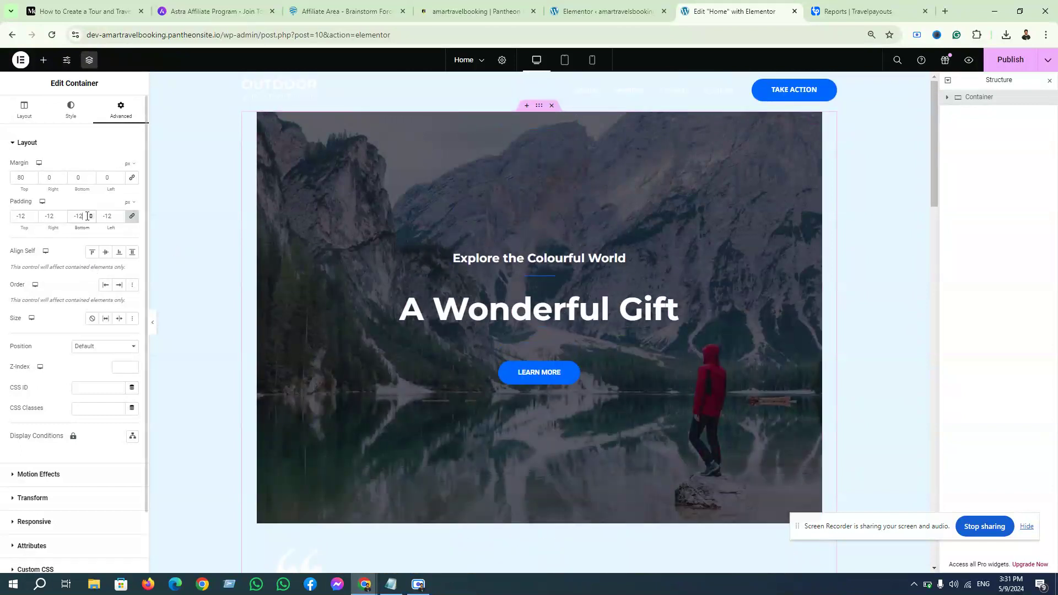
pyautogui.press('BackSpace')
pyautogui.press('BackSpace')
pyautogui.press('BackSpace')
pyautogui.click(94, 179)
pyautogui.click(95, 179)
pyautogui.click(94, 179)
pyautogui.click(94, 179)
pyautogui.click(94, 176)
pyautogui.click(94, 177)
pyautogui.click(94, 176)
pyautogui.click(95, 176)
pyautogui.click(94, 177)
pyautogui.click(94, 176)
pyautogui.click(94, 177)
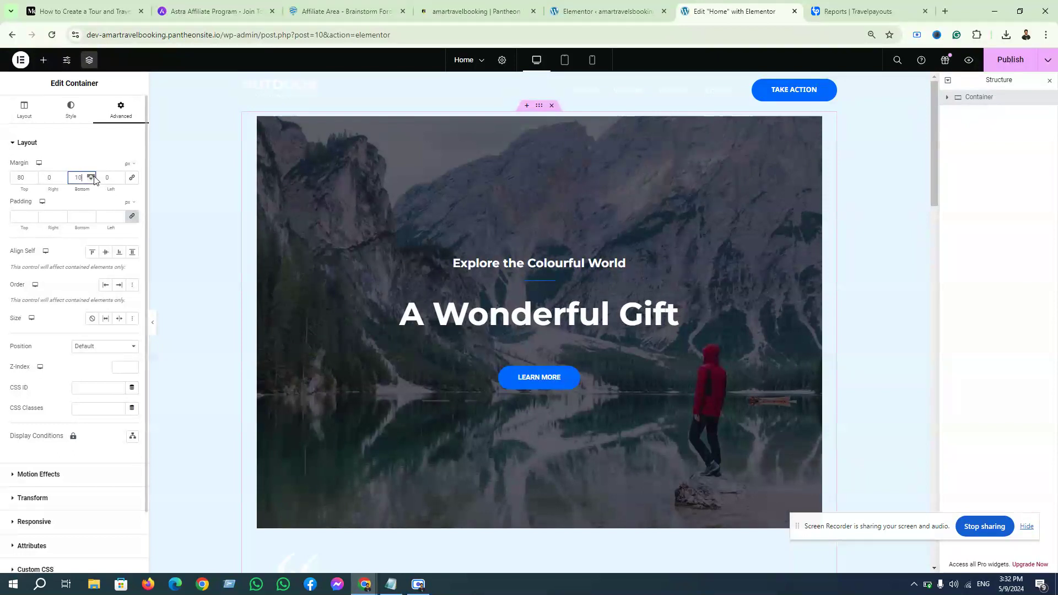
pyautogui.click(94, 180)
# Publish the Home page with the changed container margin.
pyautogui.click(1003, 61)
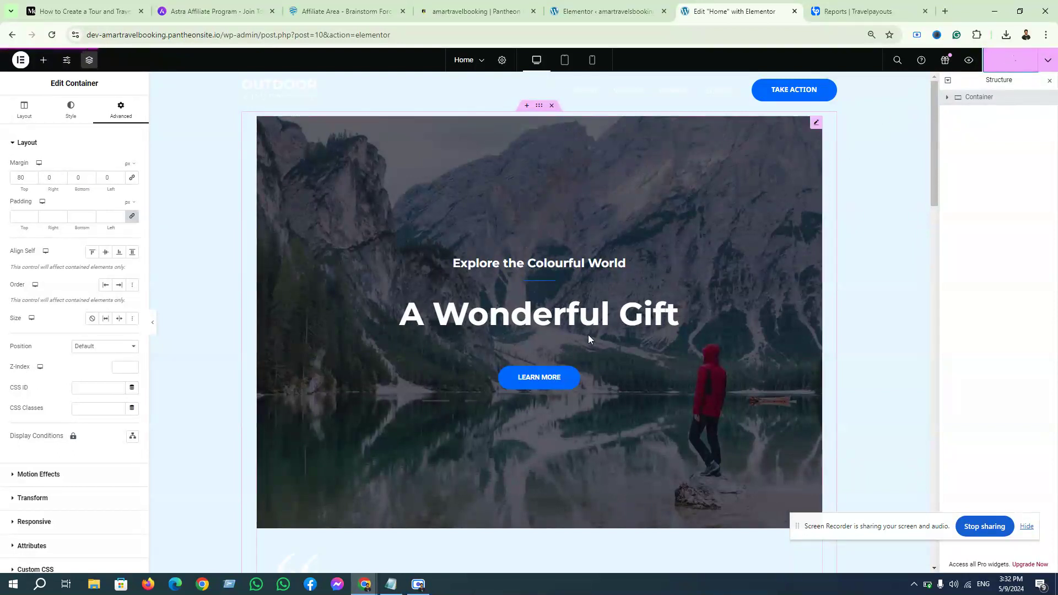
# Select the container's Text Editor content and review the layout of the whole Home page down to the footer.
pyautogui.scroll(-6, 425, 384)
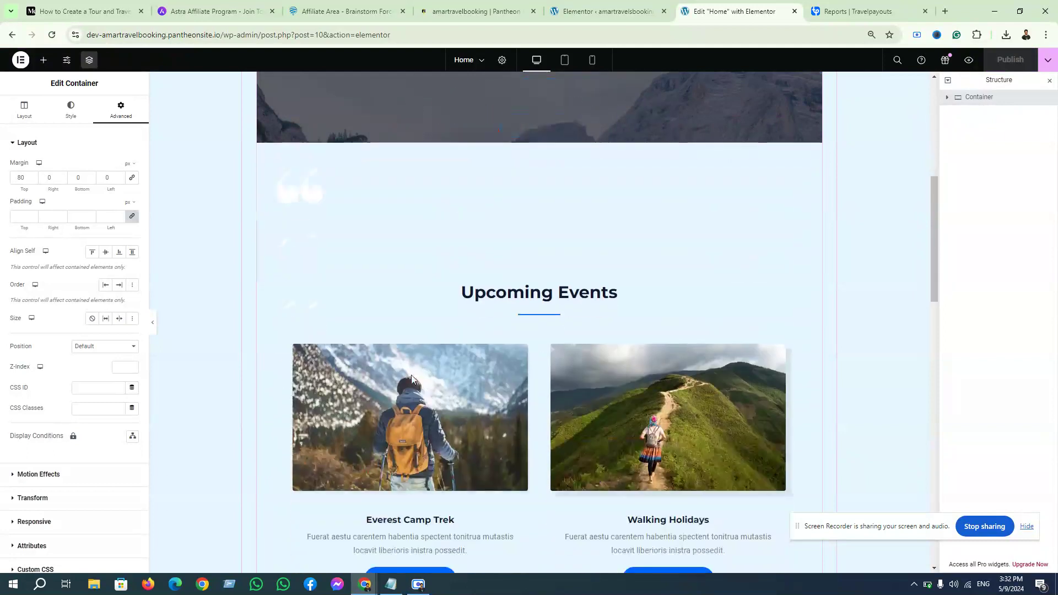
pyautogui.click(481, 269)
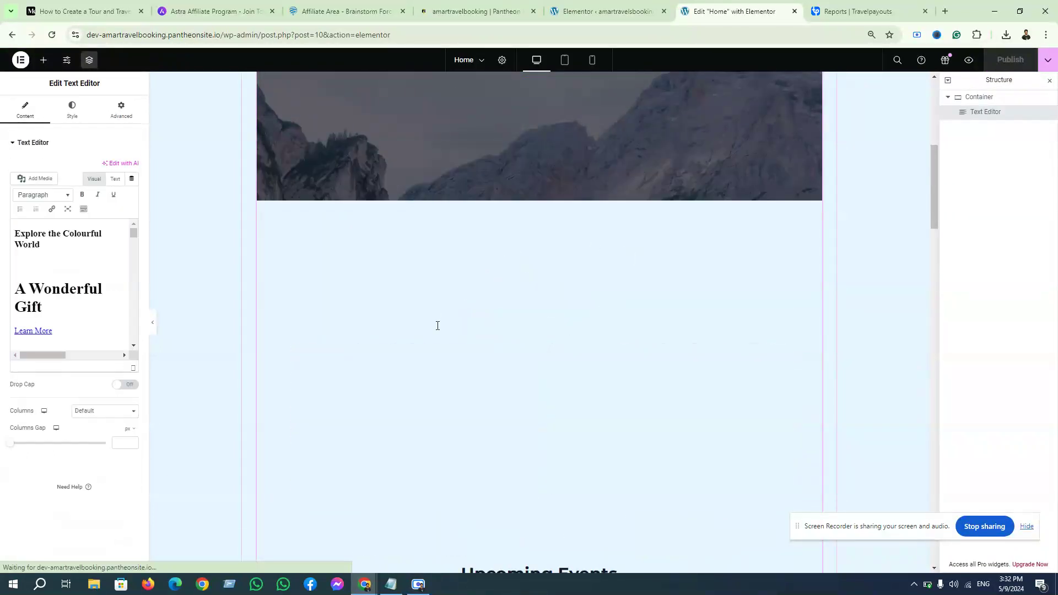
pyautogui.scroll(5, 533, 355)
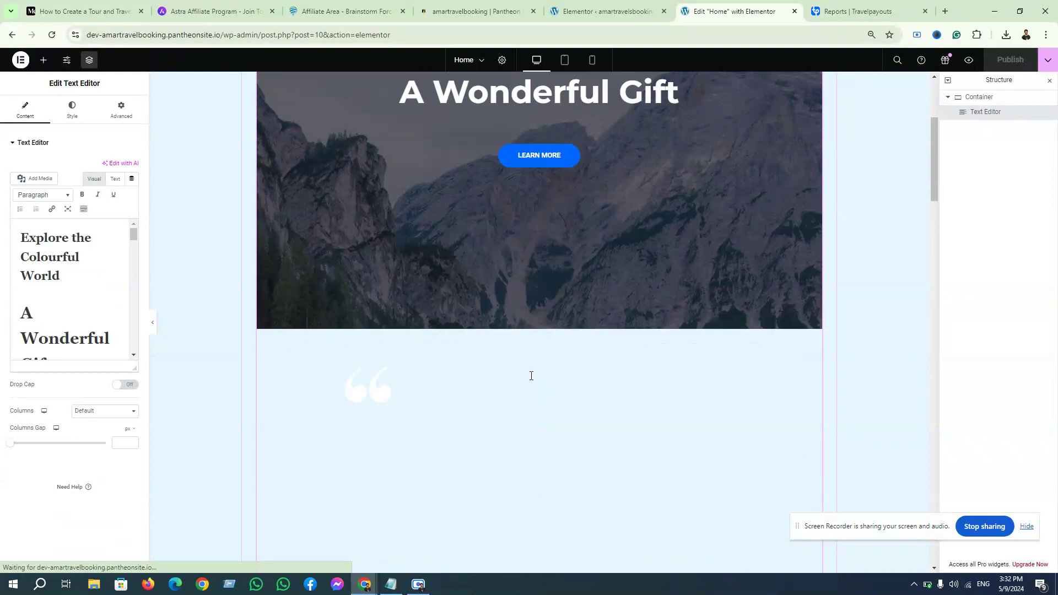
pyautogui.scroll(2, 532, 377)
pyautogui.scroll(-12, 532, 378)
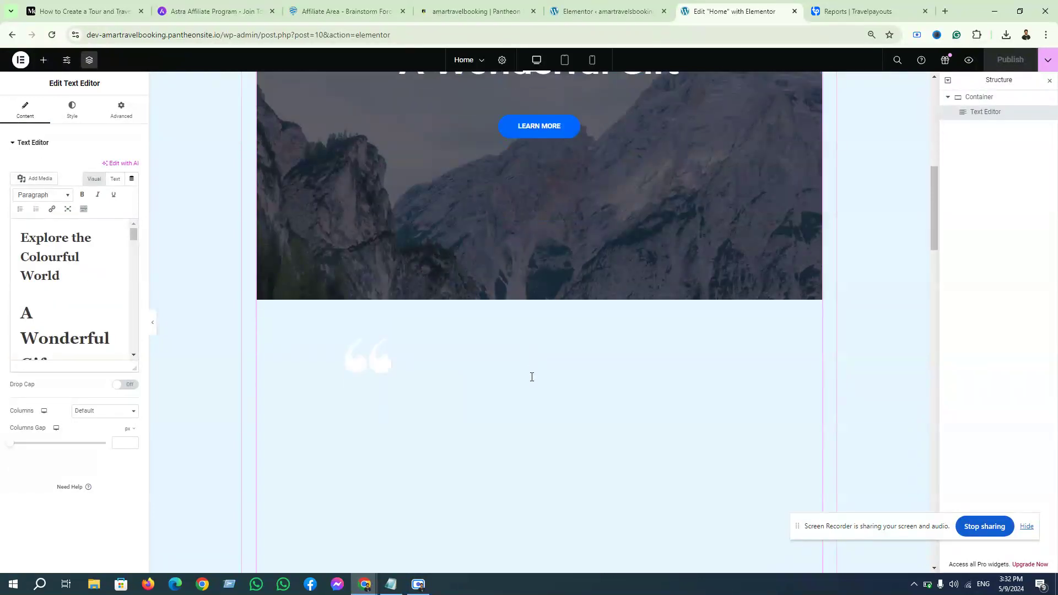
pyautogui.scroll(-8, 532, 380)
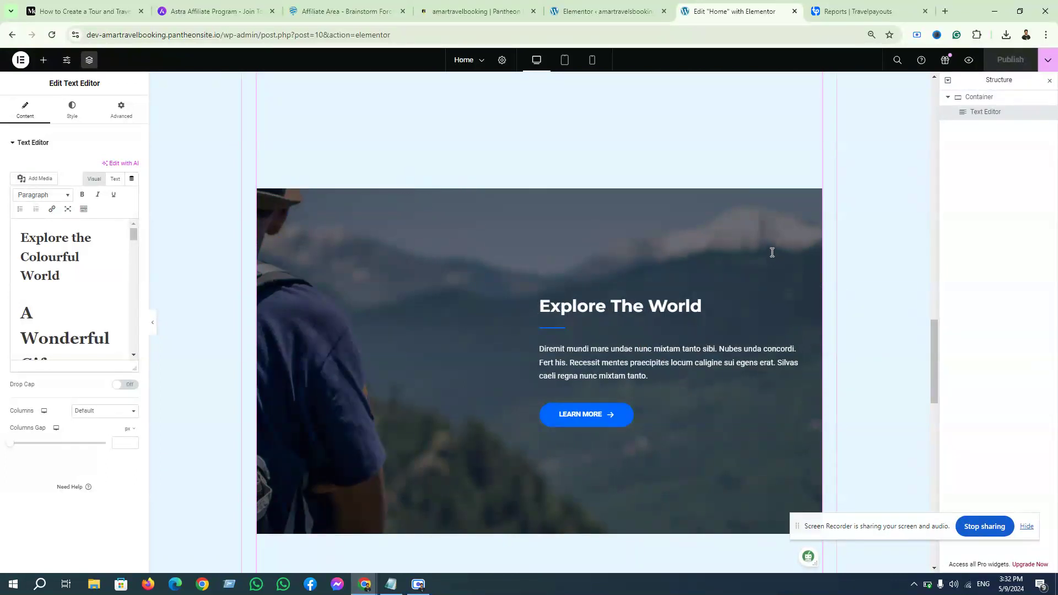
pyautogui.scroll(-8, 567, 325)
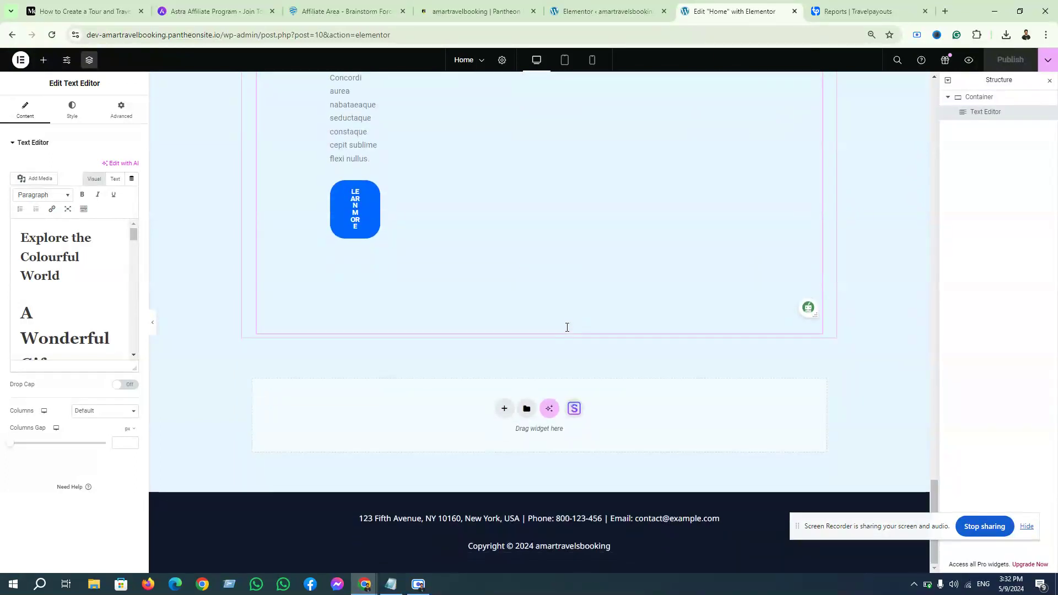
pyautogui.scroll(6, 561, 335)
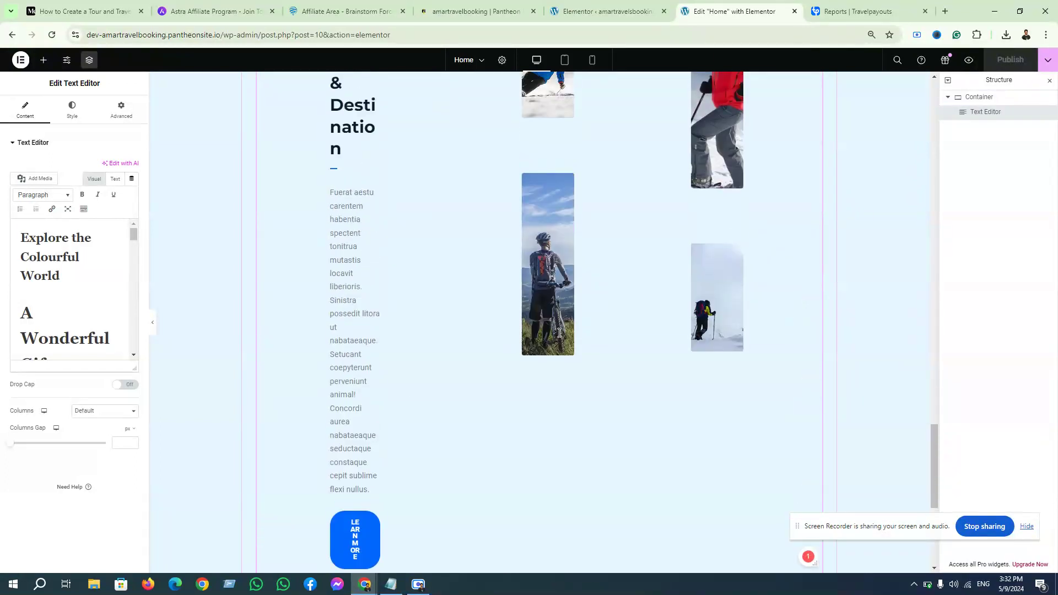
pyautogui.scroll(15, 560, 334)
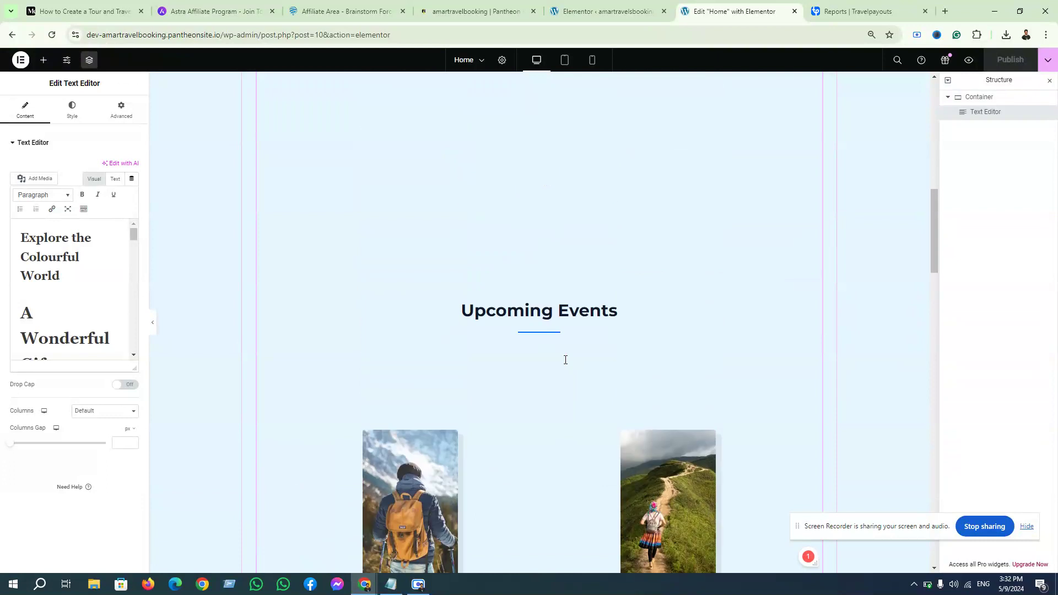
pyautogui.scroll(10, 566, 360)
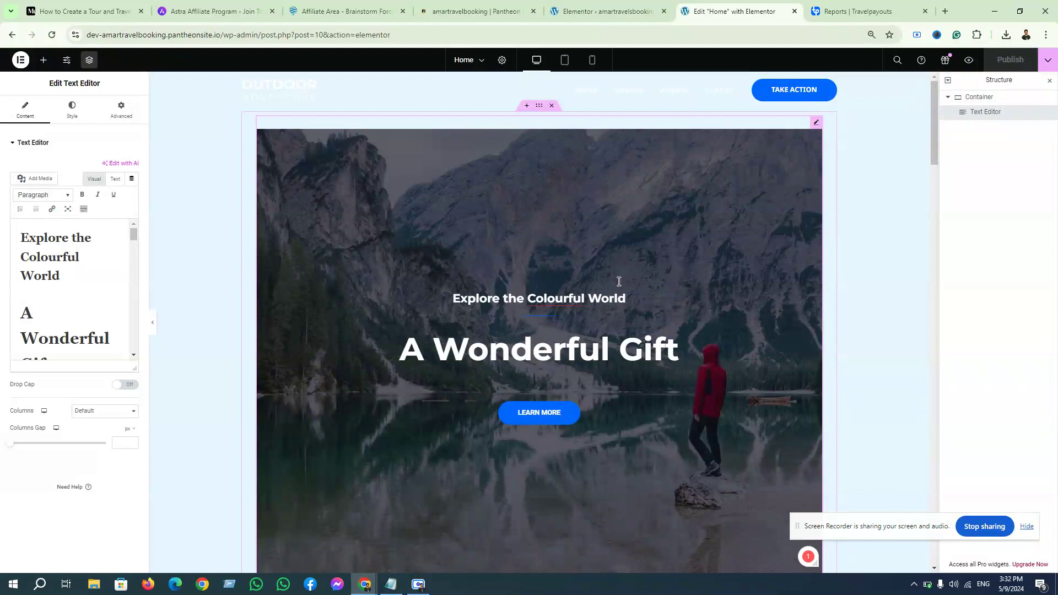
pyautogui.scroll(-8, 618, 282)
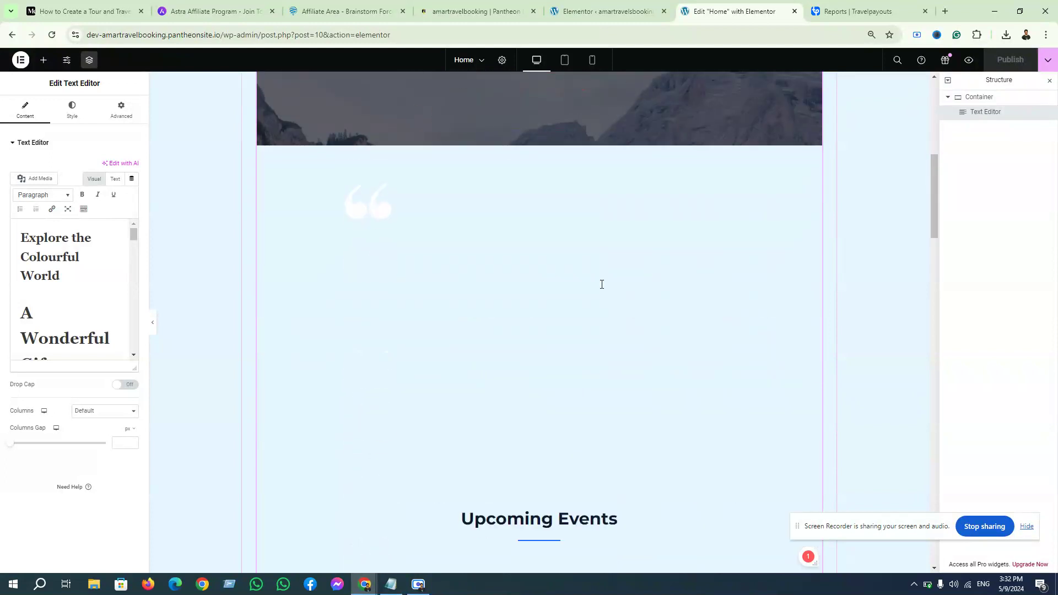
pyautogui.scroll(8, 602, 285)
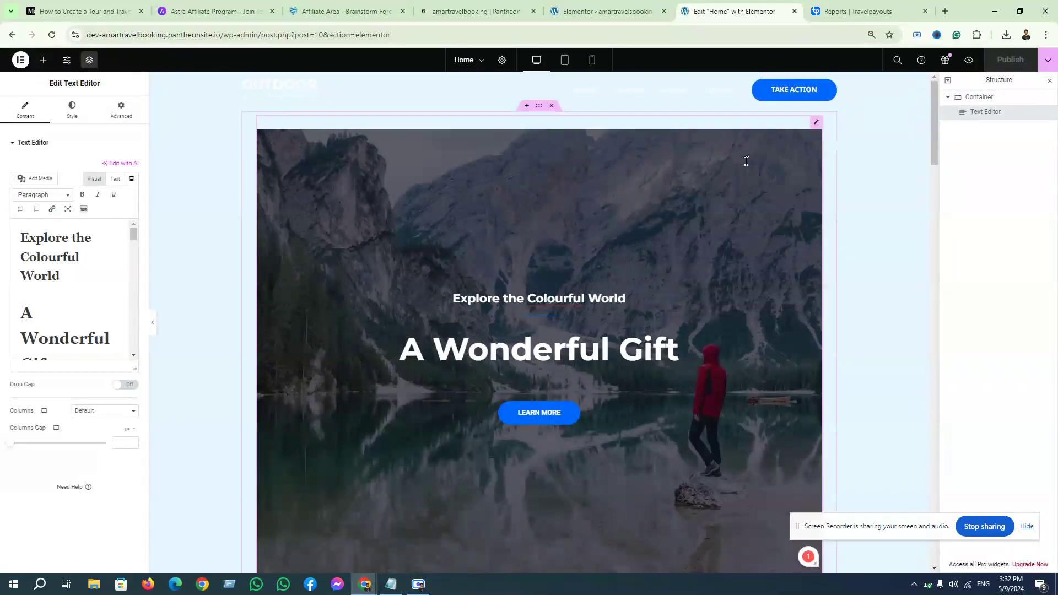
# Import the Home page of the Outdoor Adventure template as new sections above the existing container.
pyautogui.click(527, 107)
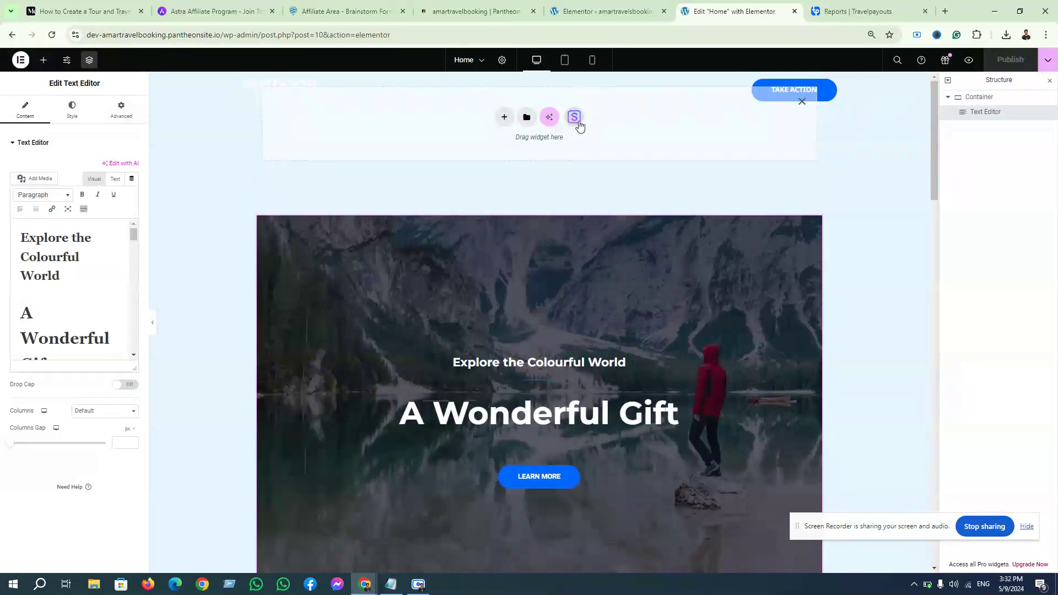
pyautogui.click(575, 117)
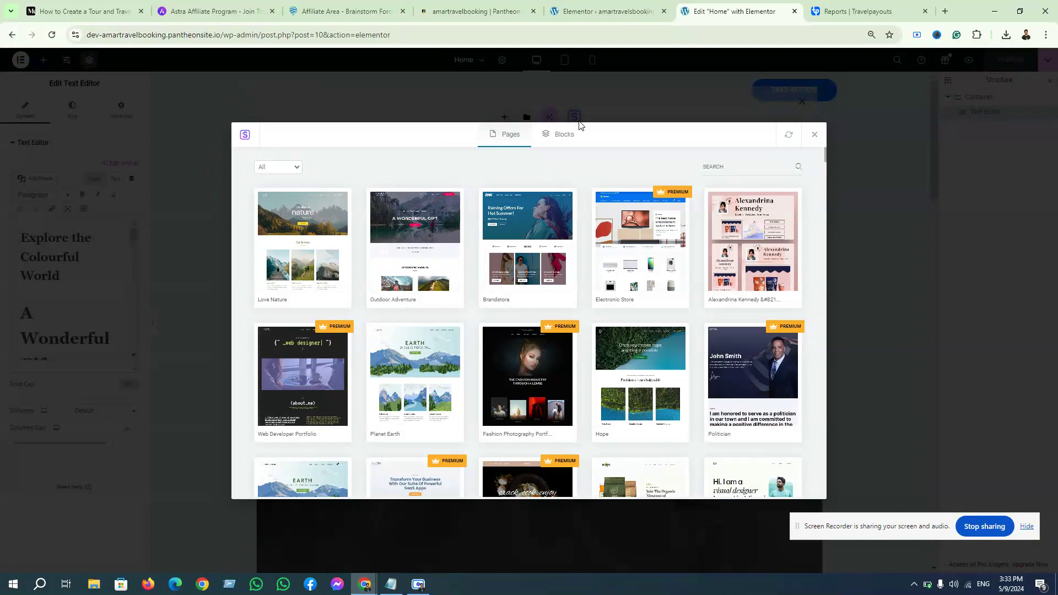
pyautogui.moveTo(414, 242)
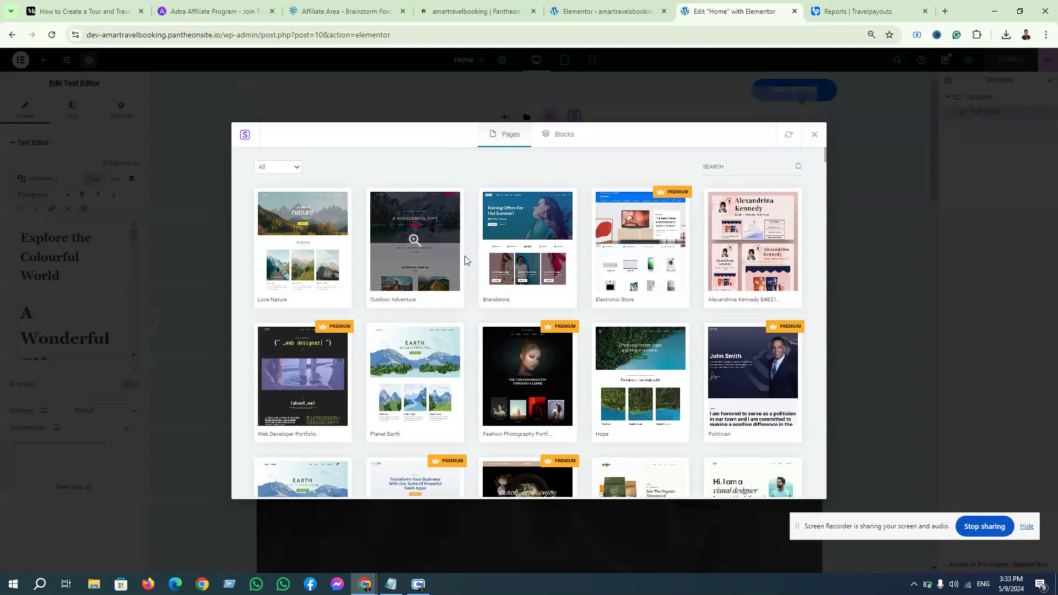
pyautogui.click(417, 242)
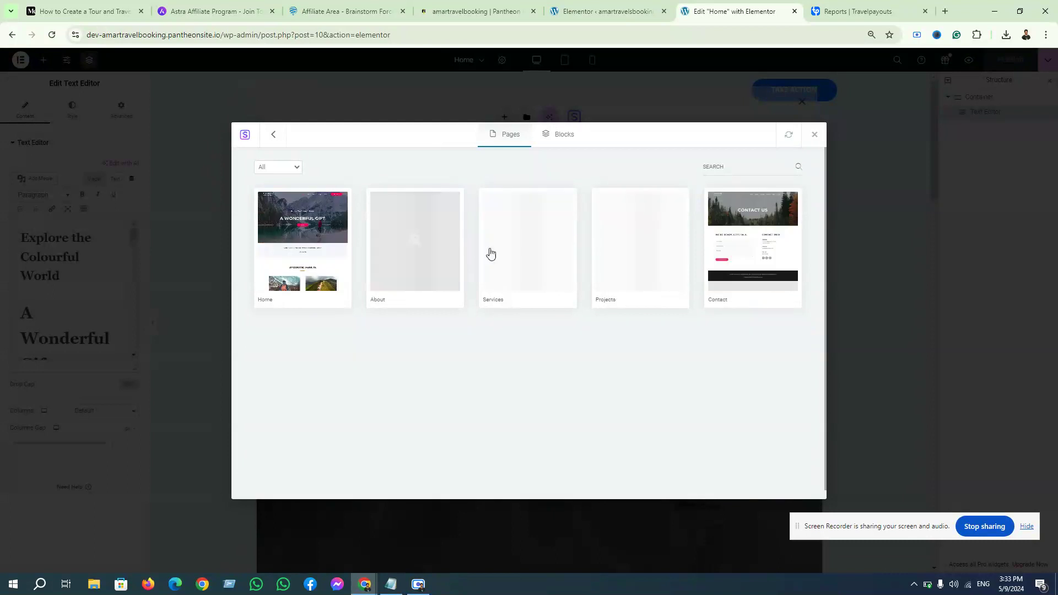
pyautogui.click(305, 247)
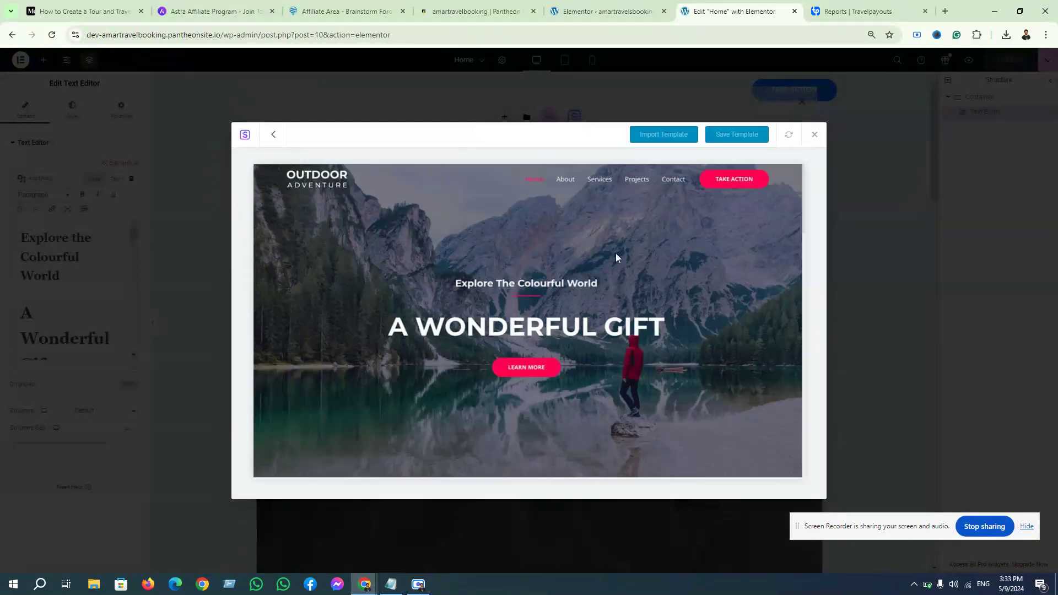
pyautogui.click(662, 139)
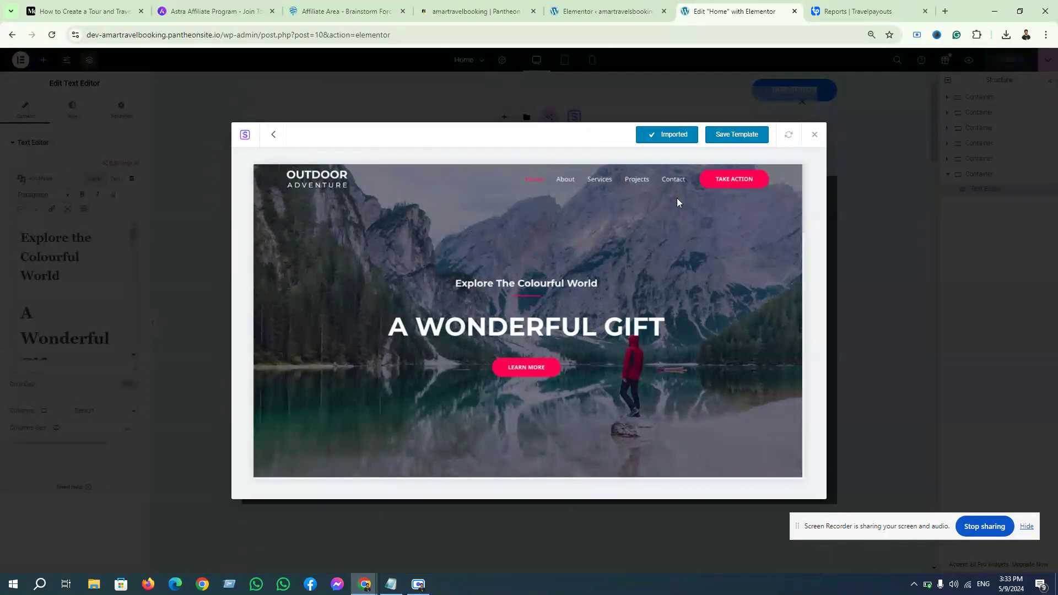
pyautogui.click(815, 135)
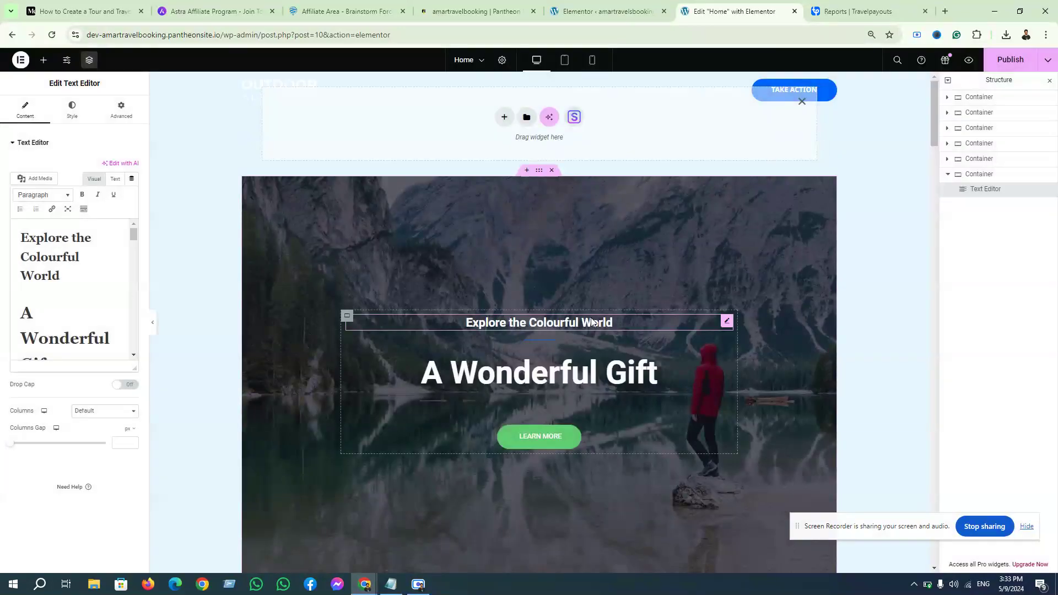
# Delete the old Text Editor container below the imported template sections.
pyautogui.scroll(-3, 591, 318)
pyautogui.scroll(3, 591, 317)
pyautogui.scroll(-8, 550, 319)
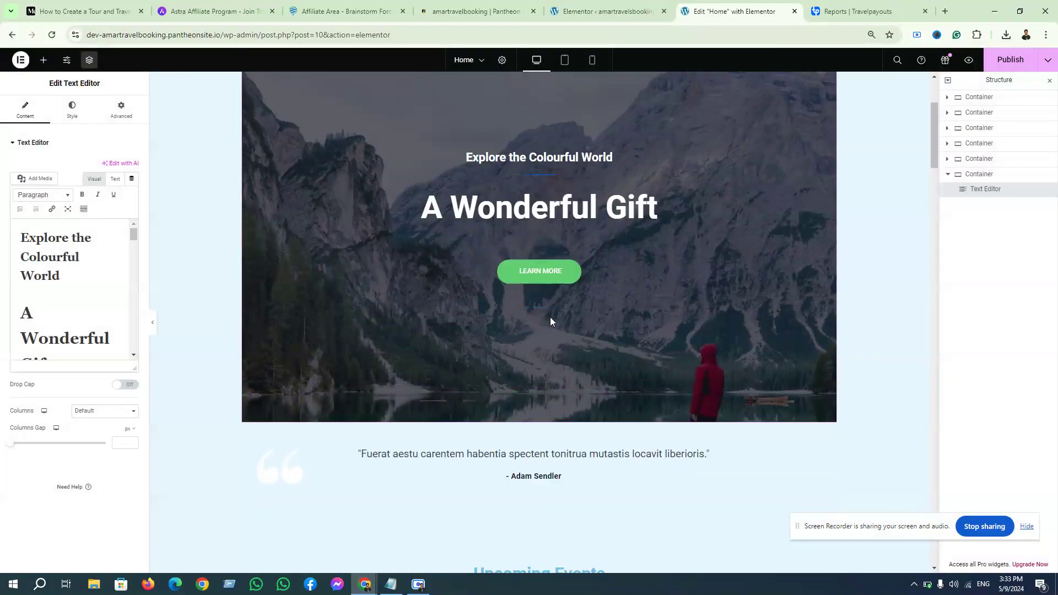
pyautogui.scroll(-15, 552, 316)
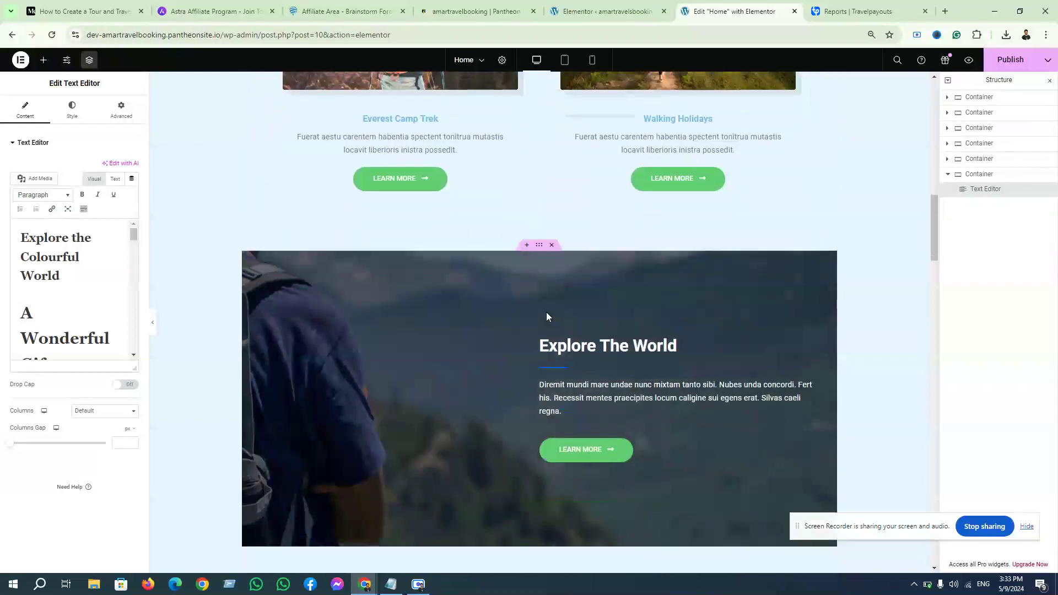
pyautogui.scroll(-15, 546, 315)
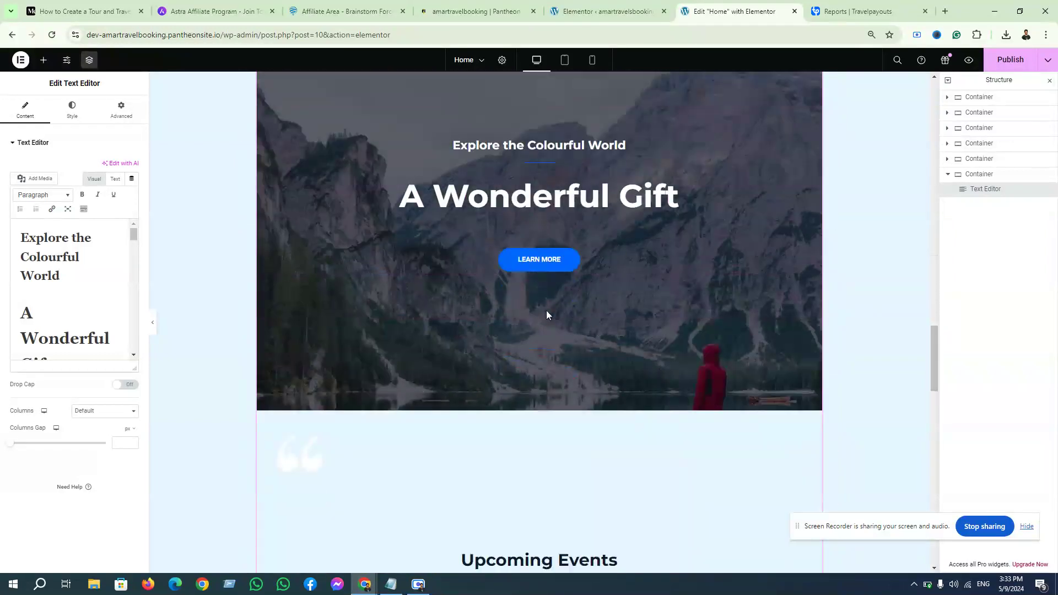
pyautogui.scroll(5, 580, 256)
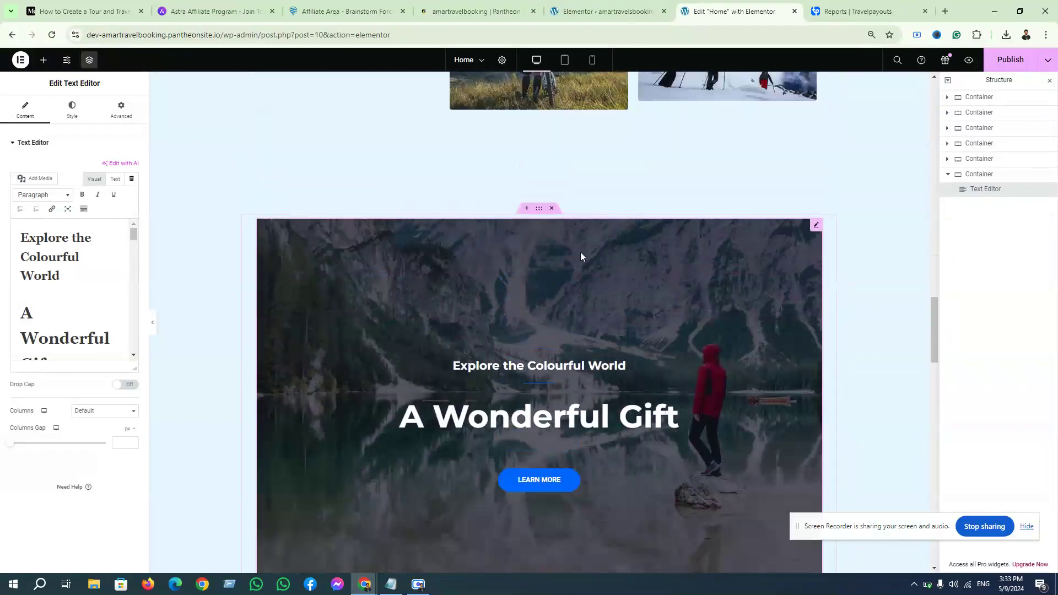
pyautogui.click(552, 209)
pyautogui.scroll(8, 477, 366)
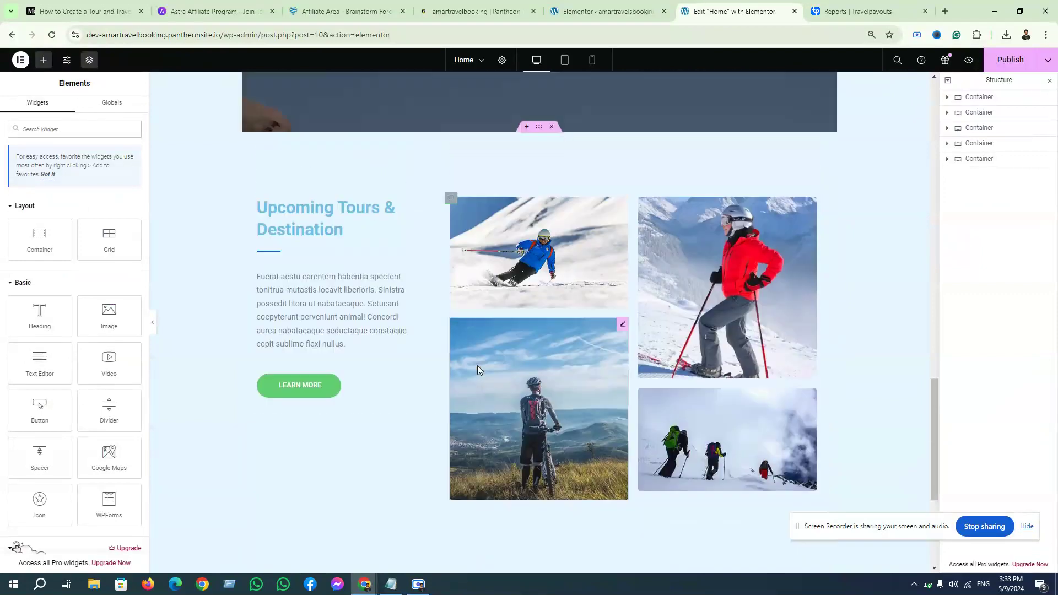
pyautogui.hotkey('ctrl', 'z')
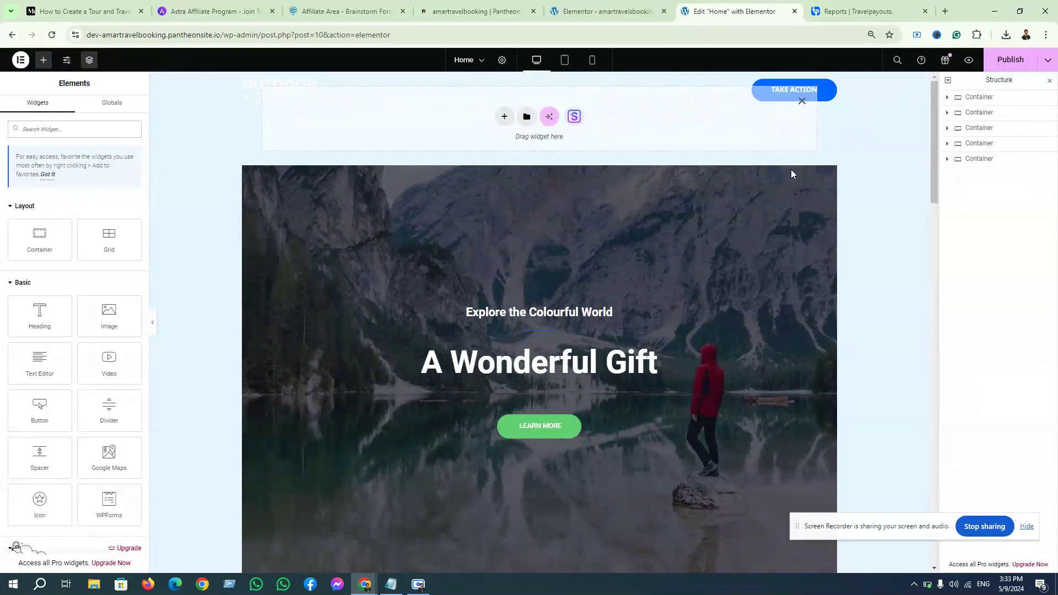
# Set the hero container's top margin to 66 px with unlinked values and publish the page.
pyautogui.scroll(-2, 792, 169)
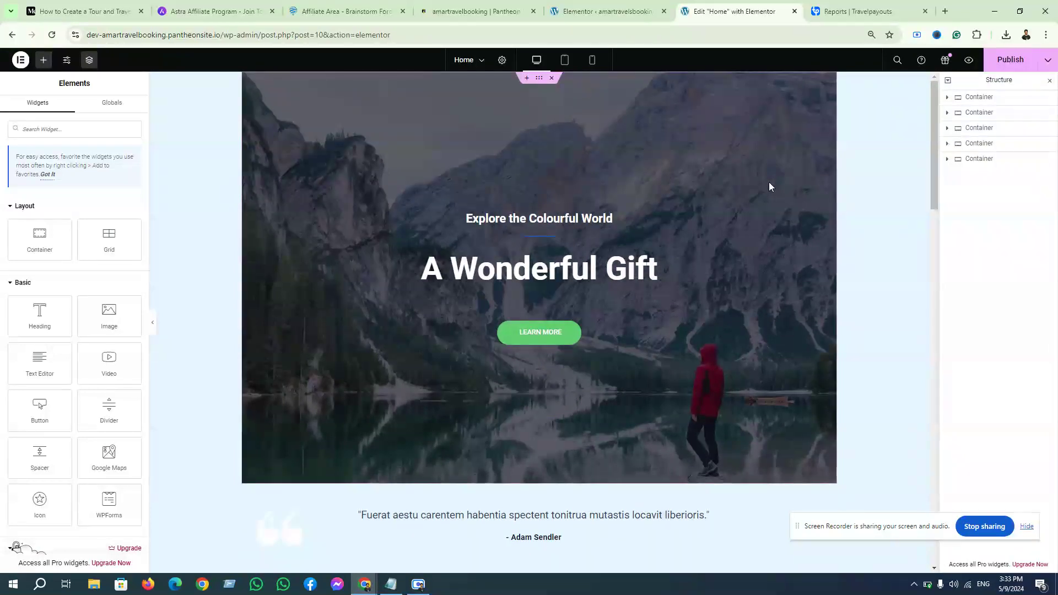
pyautogui.click(539, 81)
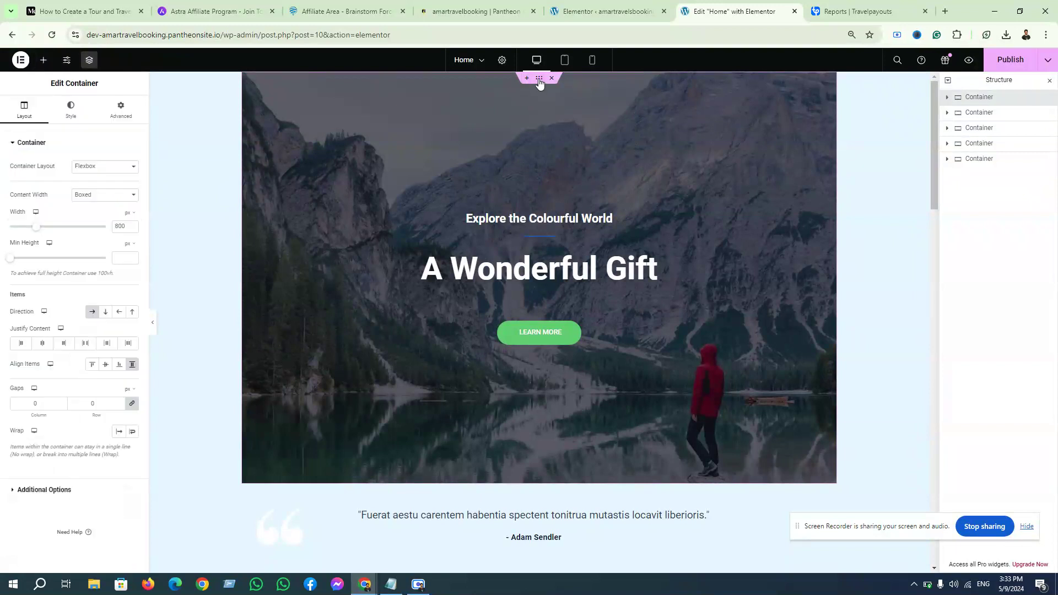
pyautogui.click(115, 110)
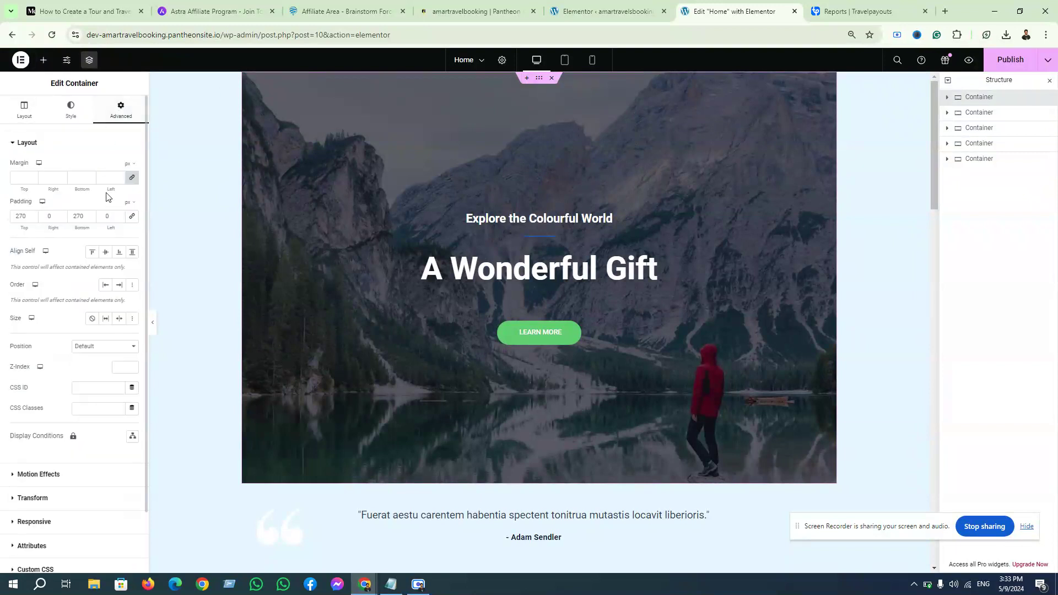
pyautogui.click(132, 179)
pyautogui.moveTo(30, 177); pyautogui.dragTo(31, 177)
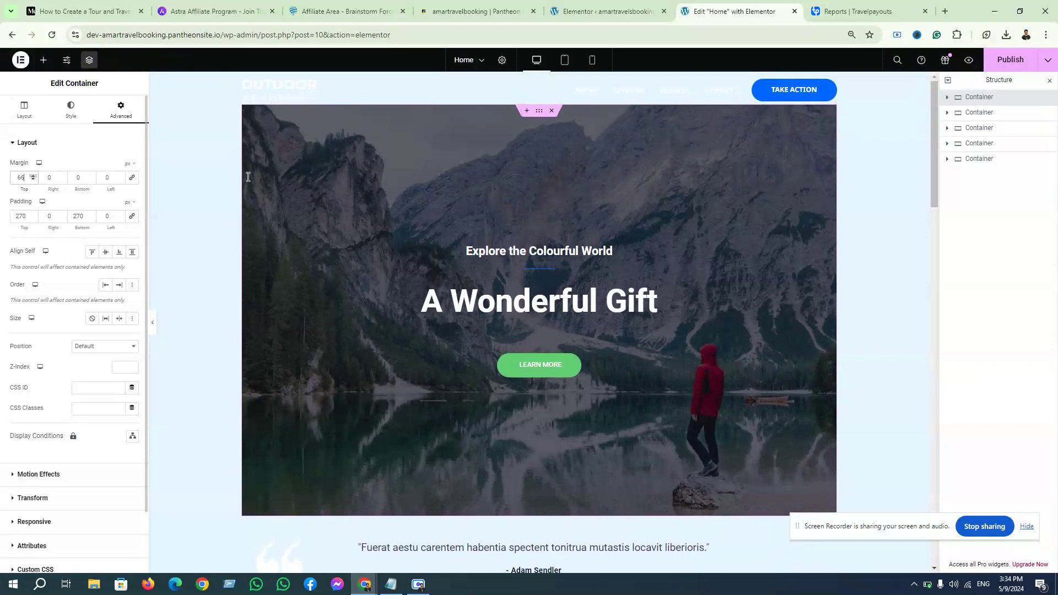
pyautogui.click(1003, 62)
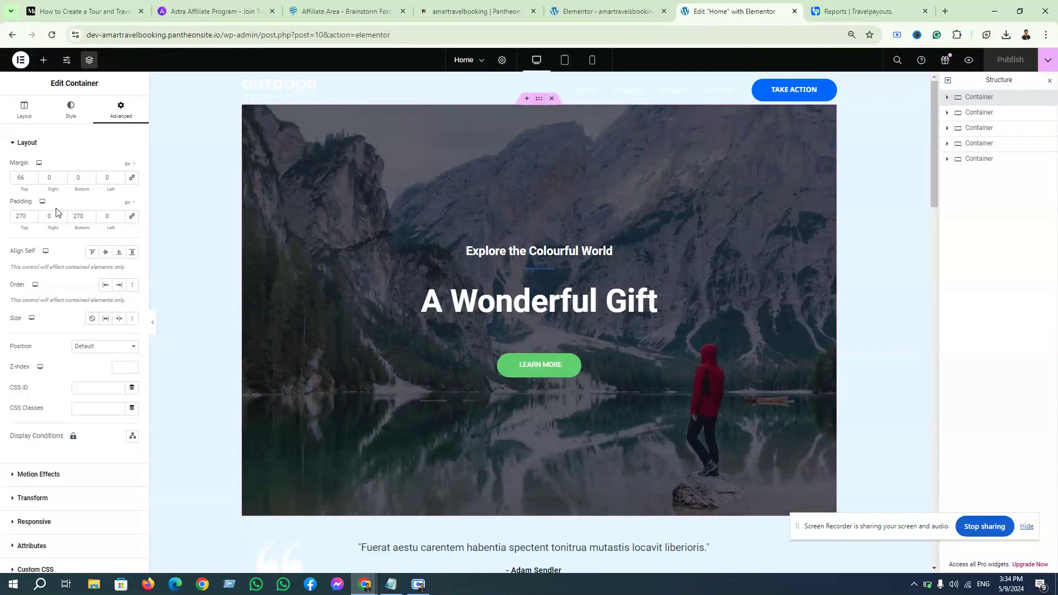
# Set the hero container's top padding to 173 px and bottom padding to 218 px, and publish the page.
pyautogui.click(33, 215)
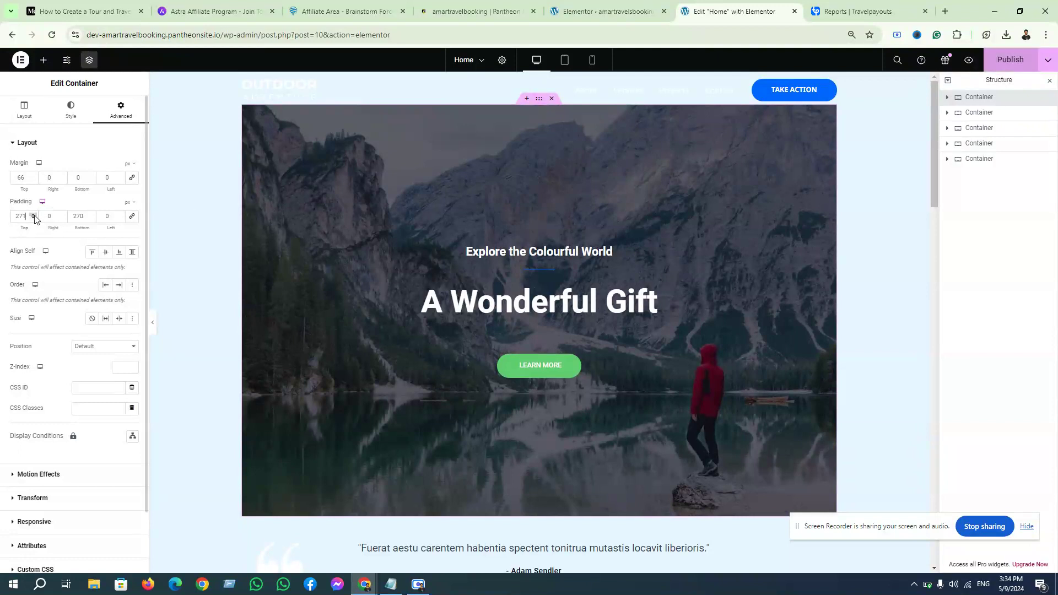
pyautogui.moveTo(33, 215); pyautogui.dragTo(33, 219)
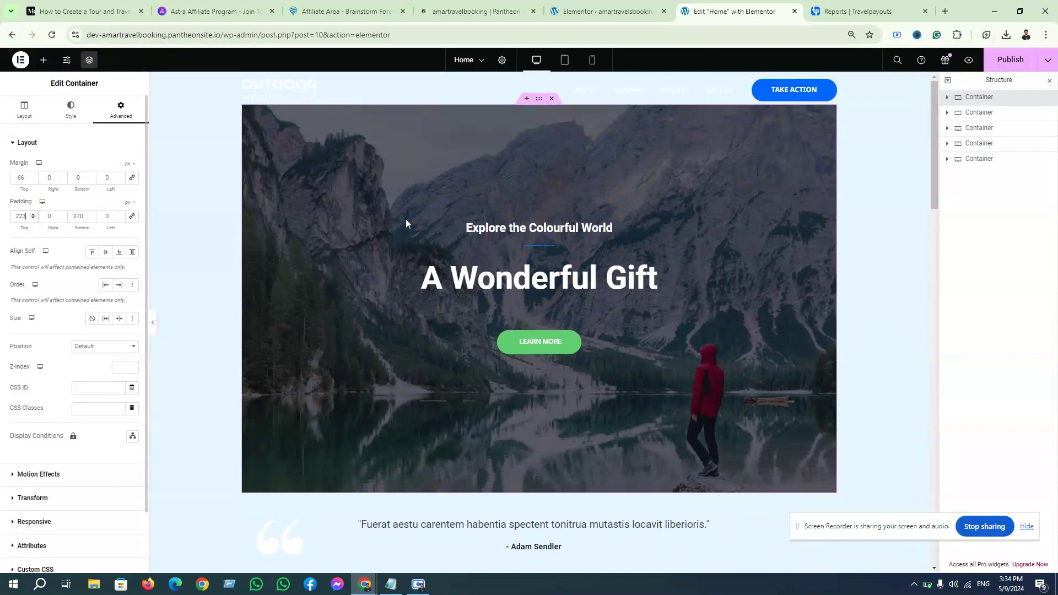
pyautogui.click(34, 215)
pyautogui.moveTo(33, 219); pyautogui.dragTo(34, 219)
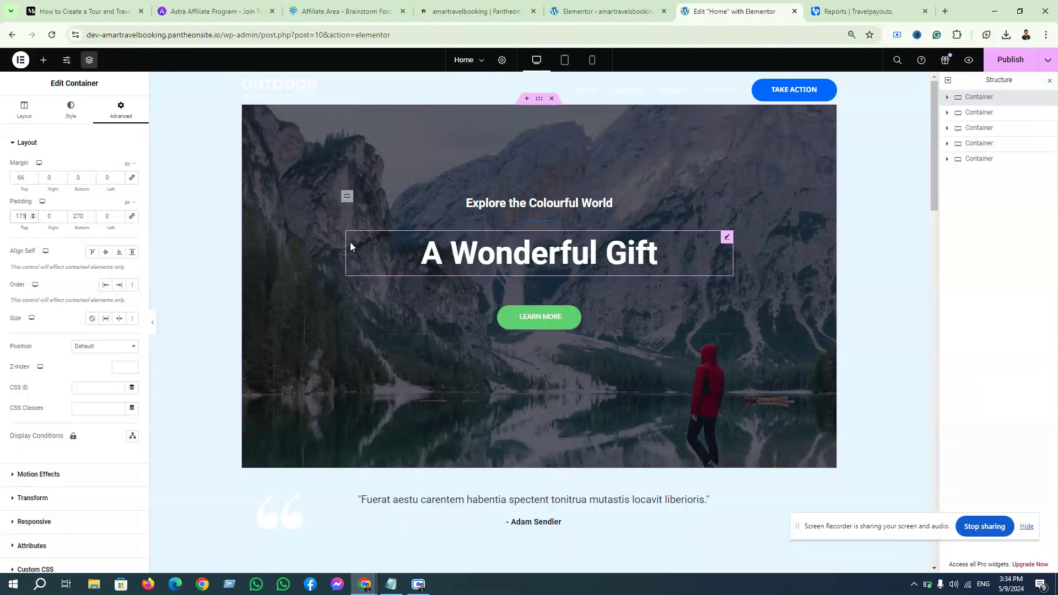
pyautogui.moveTo(92, 219); pyautogui.dragTo(91, 218)
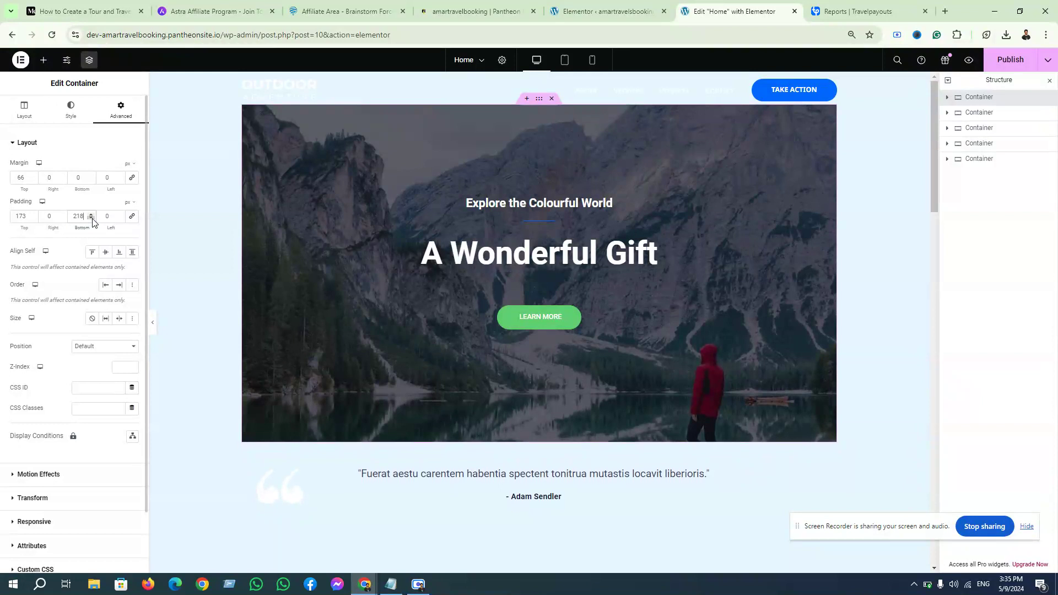
pyautogui.click(990, 61)
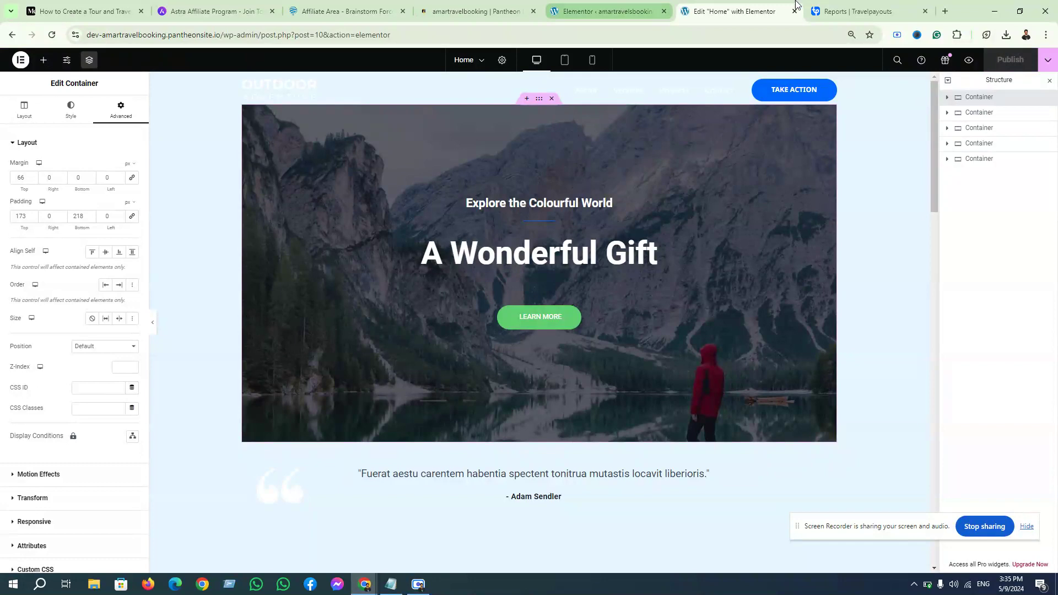
# Open the live site in a new browser tab and examine the published home page's header, hero and lower sections.
pyautogui.hotkey('ctrl', 'shift', 'Tab')
pyautogui.moveTo(55, 55)
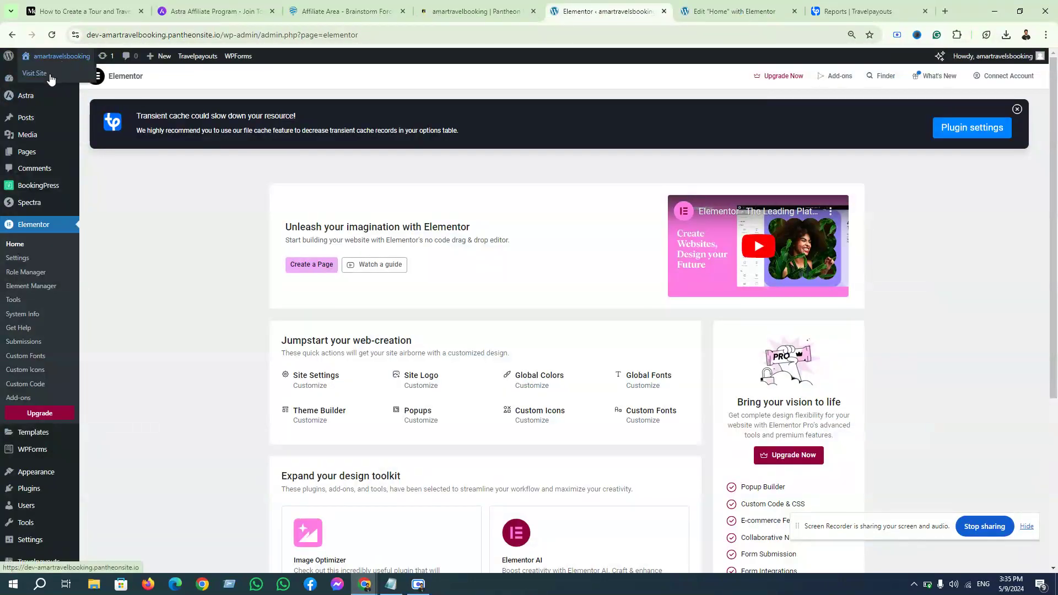
pyautogui.rightClick(51, 79)
pyautogui.click(88, 84)
pyautogui.click(740, 10)
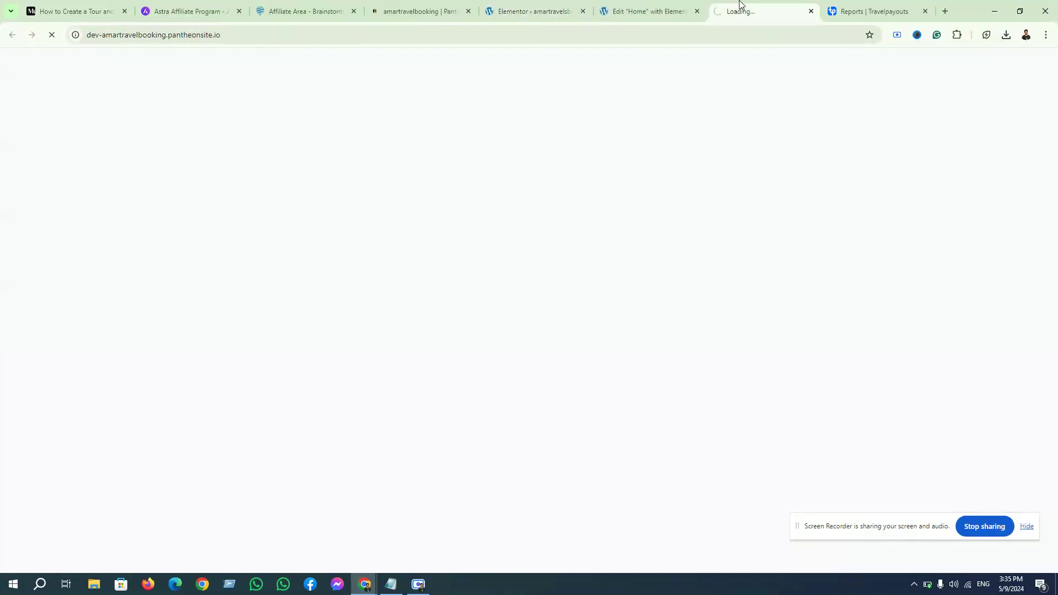
pyautogui.click(651, 4)
pyautogui.click(763, 13)
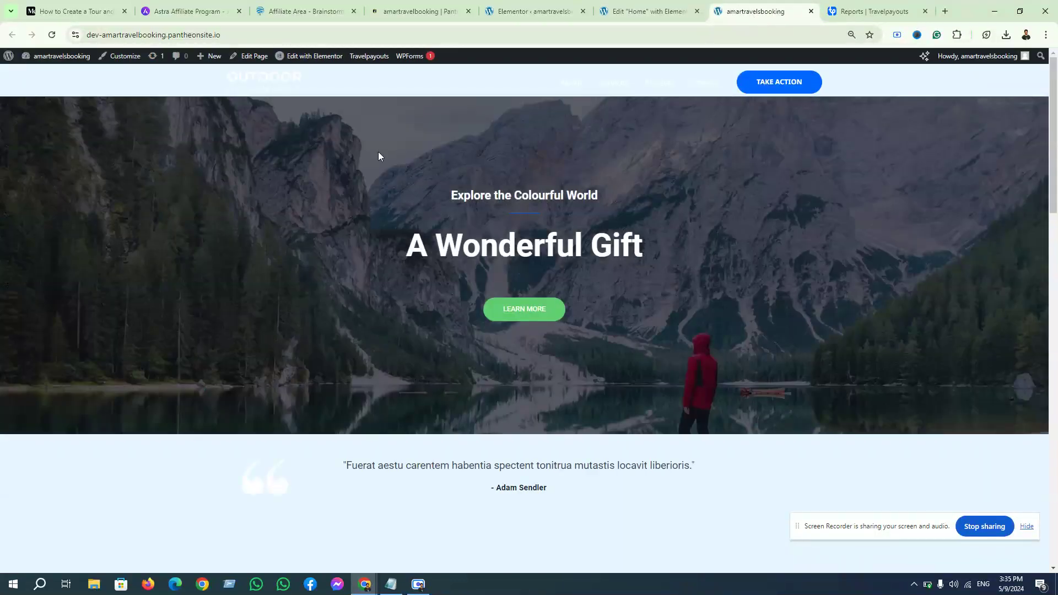
pyautogui.click(263, 87)
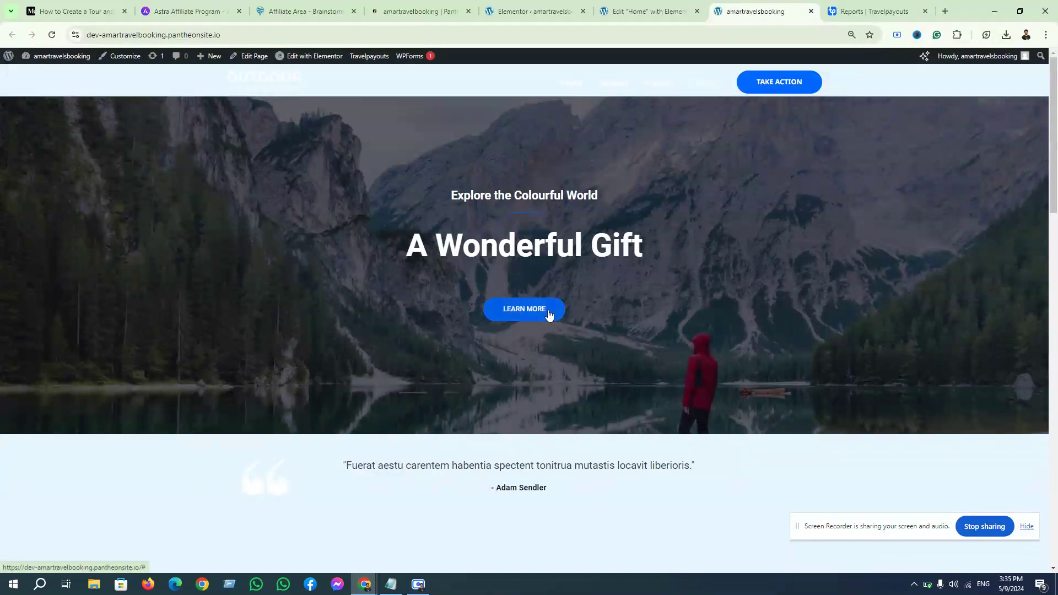
pyautogui.scroll(-5, 525, 310)
pyautogui.scroll(-4, 527, 309)
pyautogui.scroll(5, 488, 326)
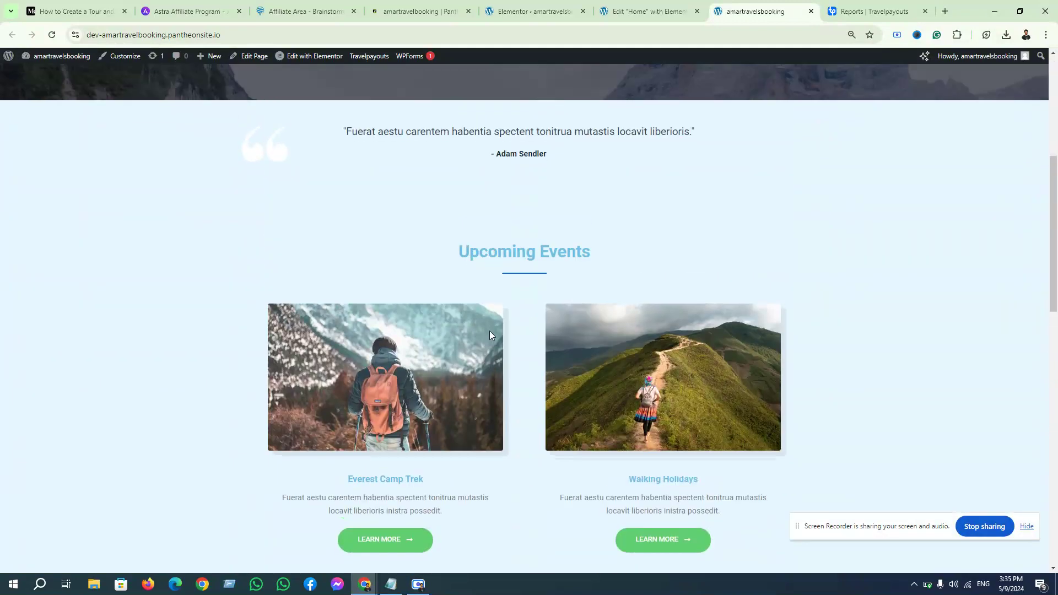
pyautogui.scroll(-15, 489, 331)
pyautogui.scroll(15, 489, 333)
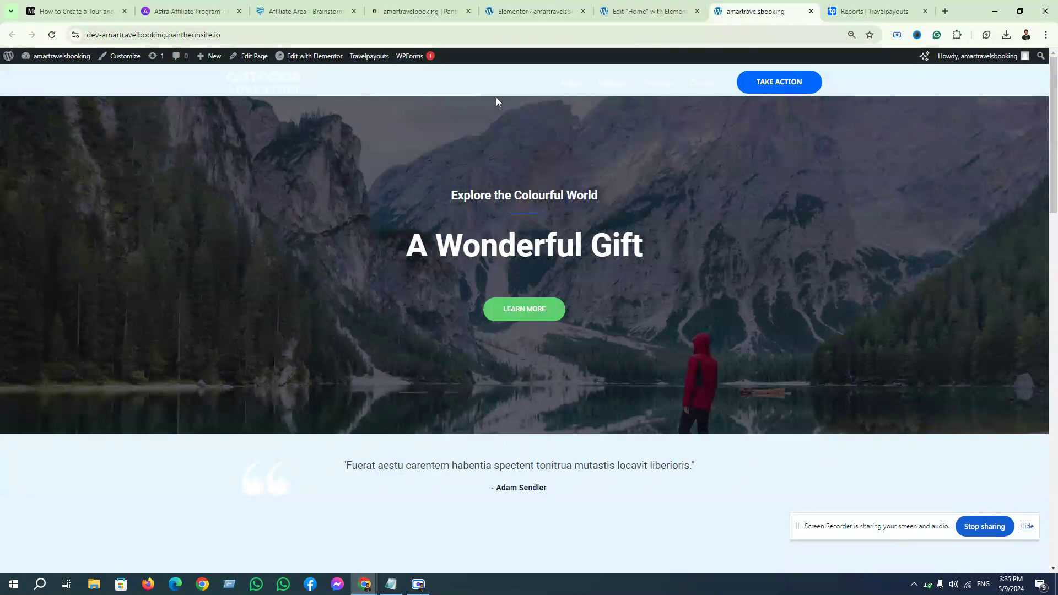
# Change the background color of the hero's Learn More button to blue #1478F7 in the Elementor editor and publish the page.
pyautogui.click(663, 13)
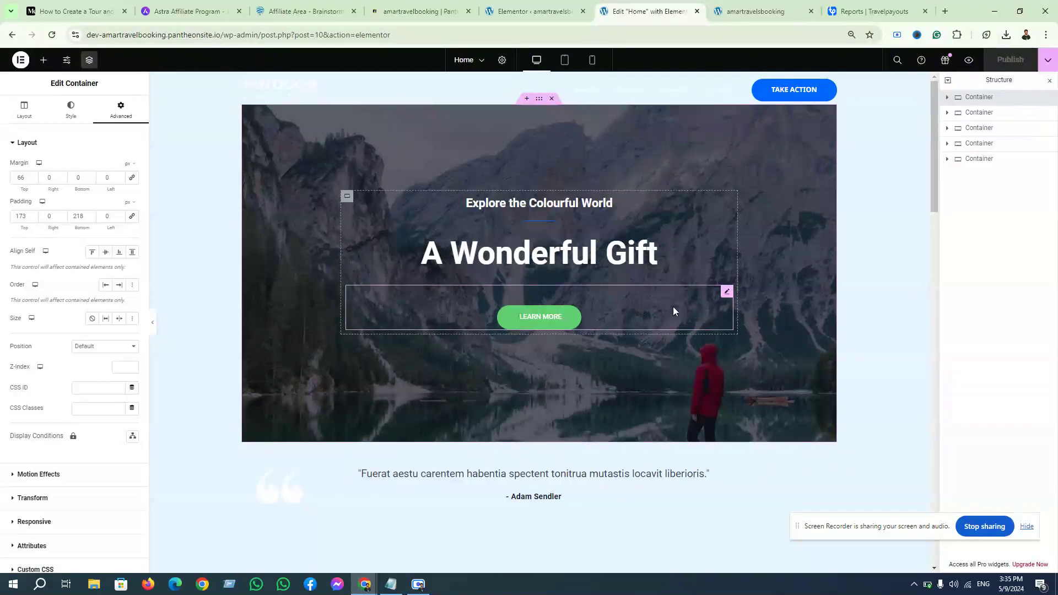
pyautogui.click(726, 295)
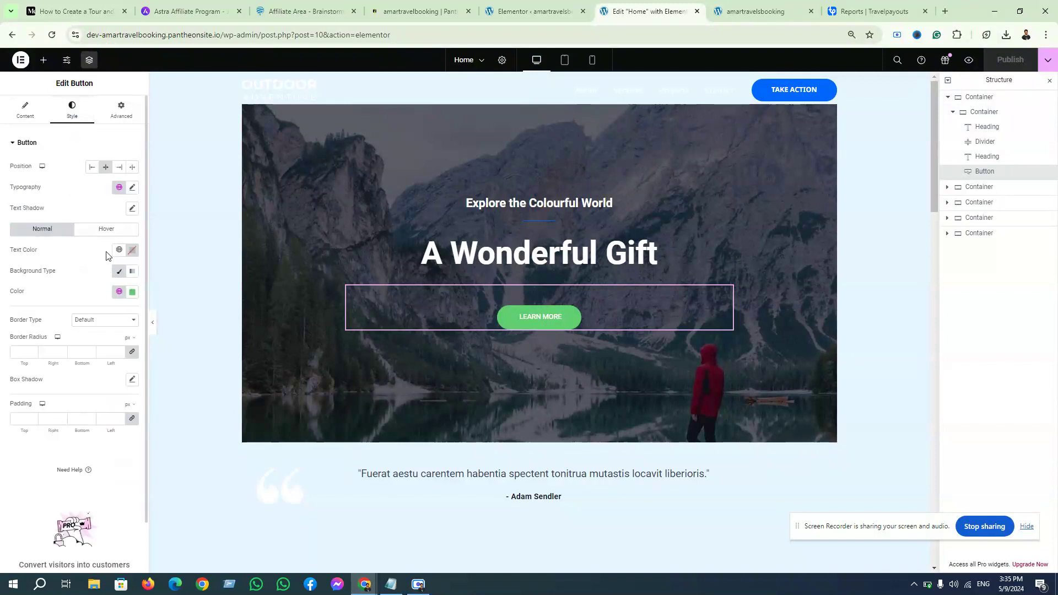
pyautogui.click(133, 292)
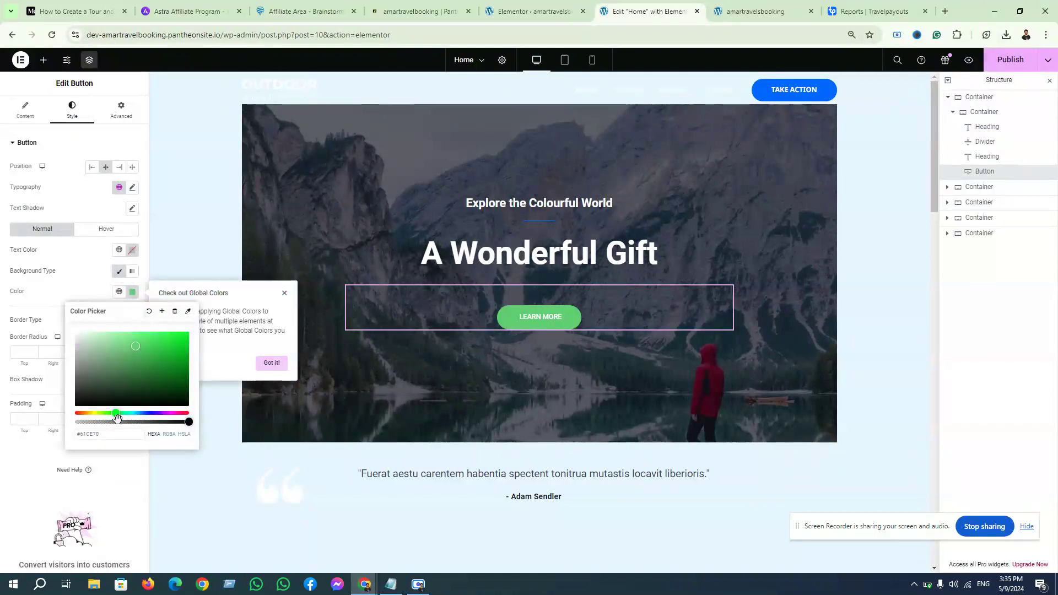
pyautogui.moveTo(115, 415); pyautogui.dragTo(143, 423)
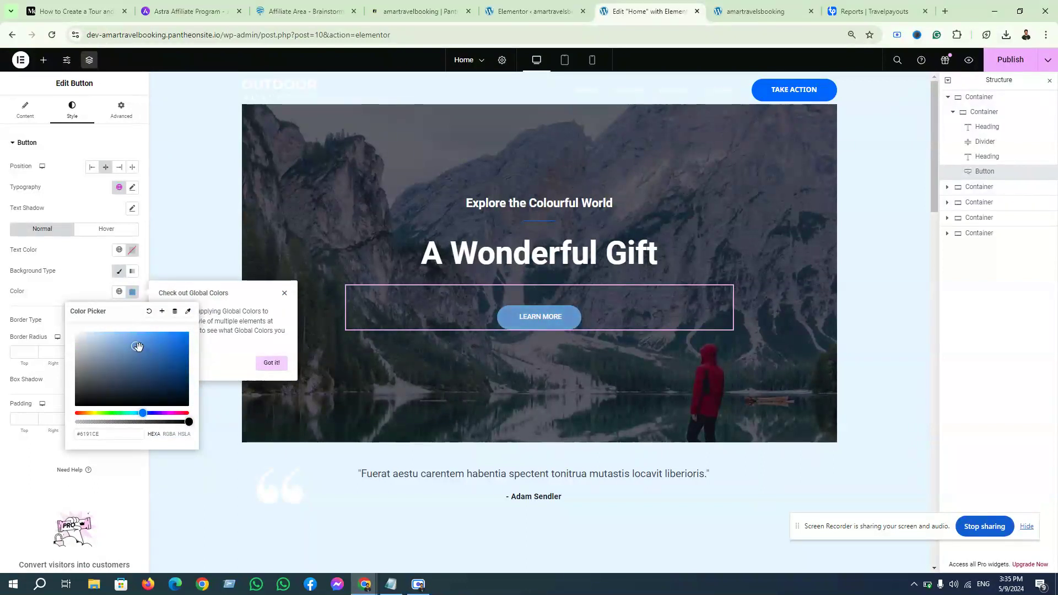
pyautogui.moveTo(145, 345); pyautogui.dragTo(180, 334)
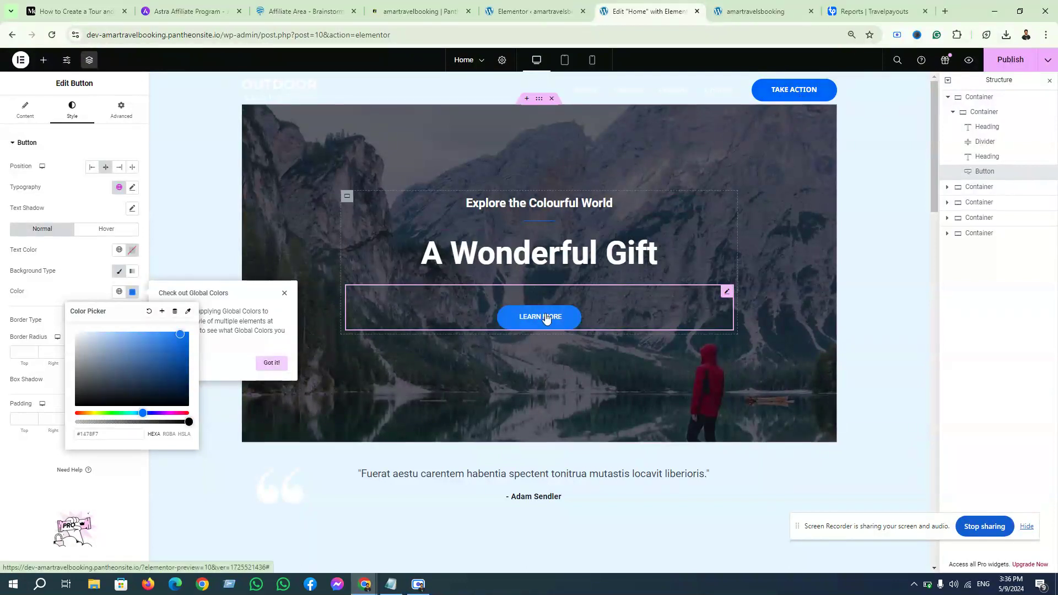
pyautogui.click(987, 59)
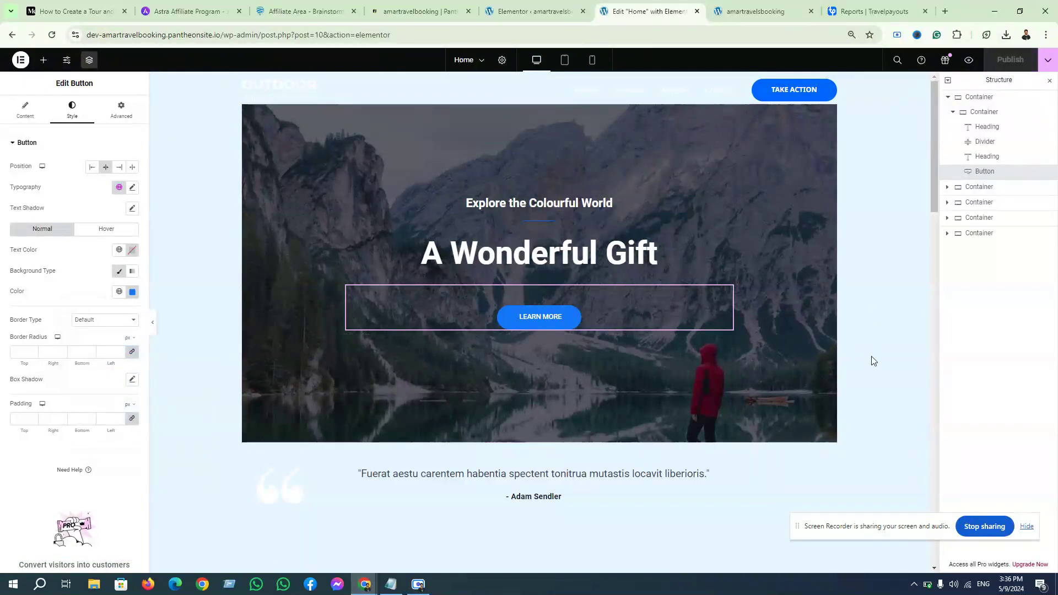
# Delete the testimonial quote container below the hero and insert a single-column Flexbox container in its place.
pyautogui.scroll(-3, 873, 353)
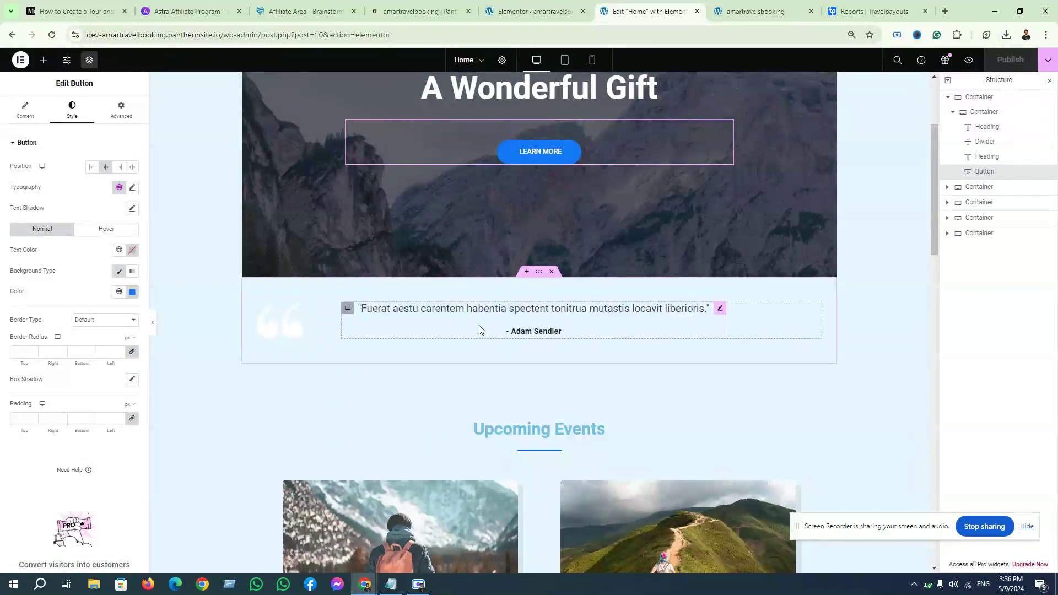
pyautogui.click(552, 272)
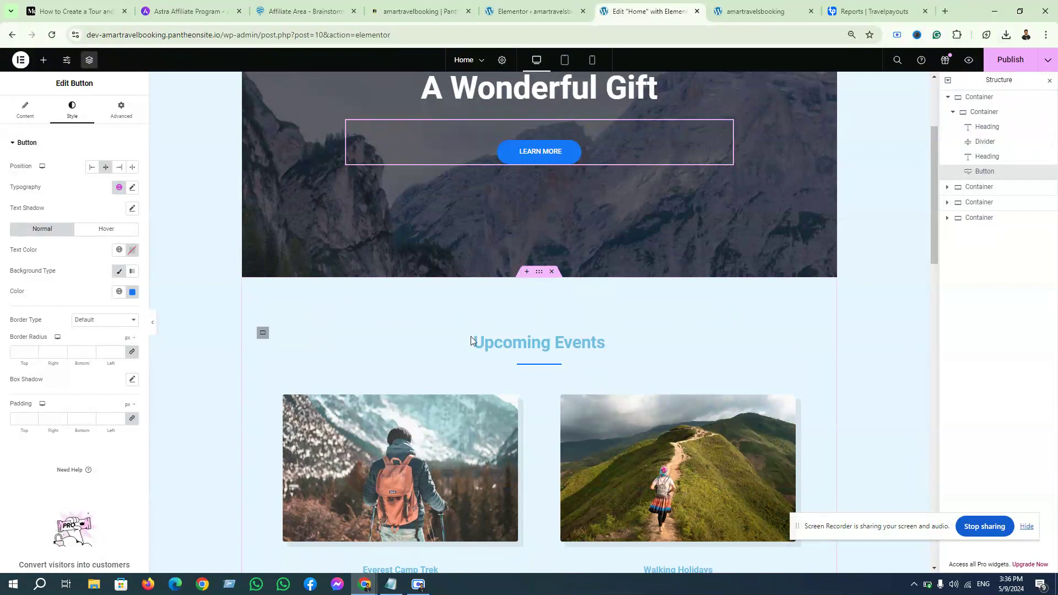
pyautogui.click(527, 273)
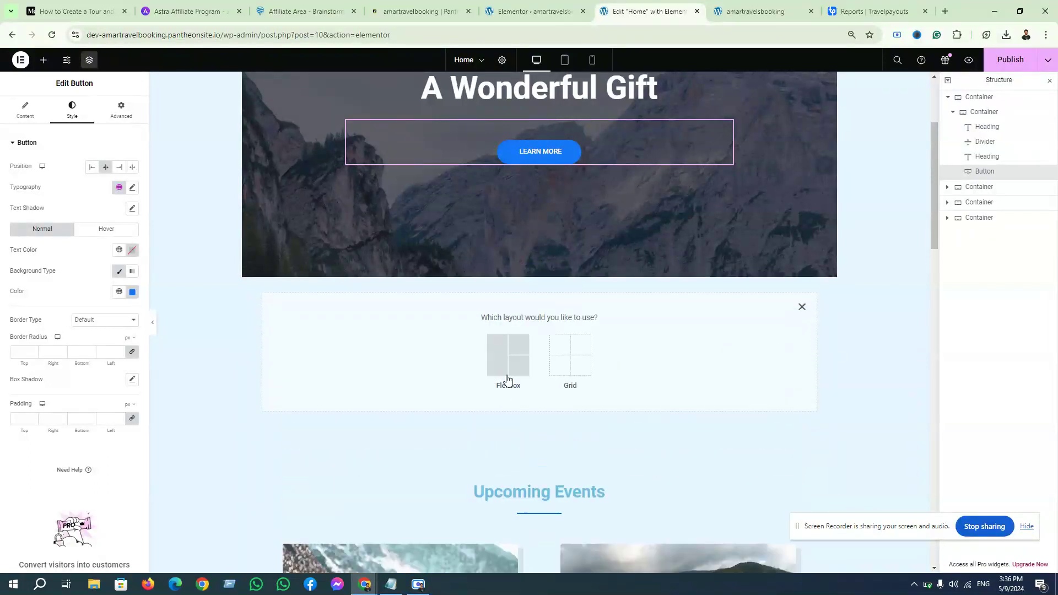
pyautogui.click(508, 380)
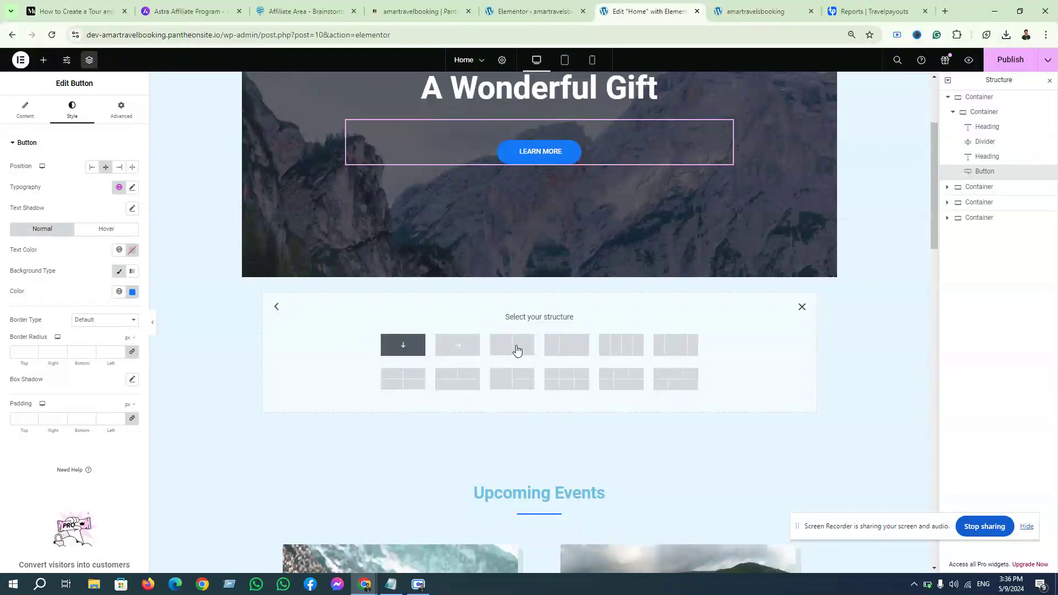
pyautogui.click(516, 345)
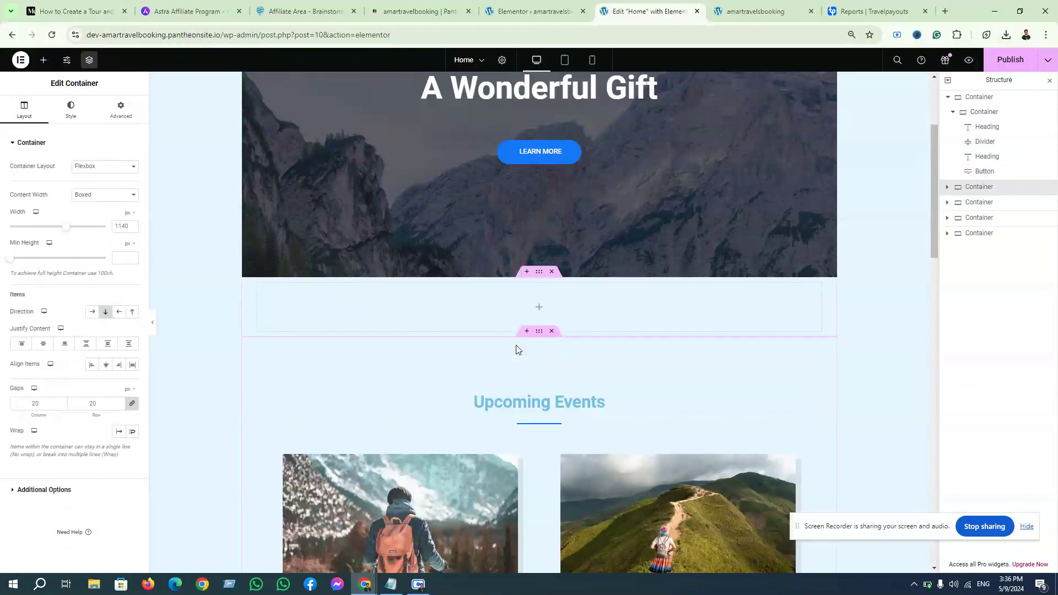
# Find the HTML widget and add it to the new empty container below the hero.
pyautogui.click(43, 59)
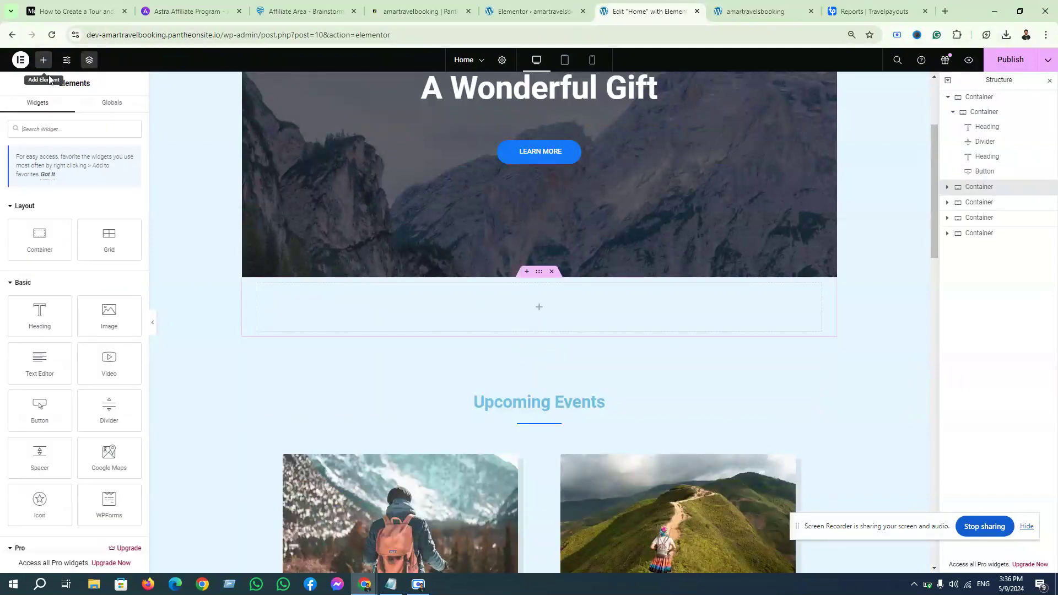
pyautogui.click(51, 128)
pyautogui.write('html')
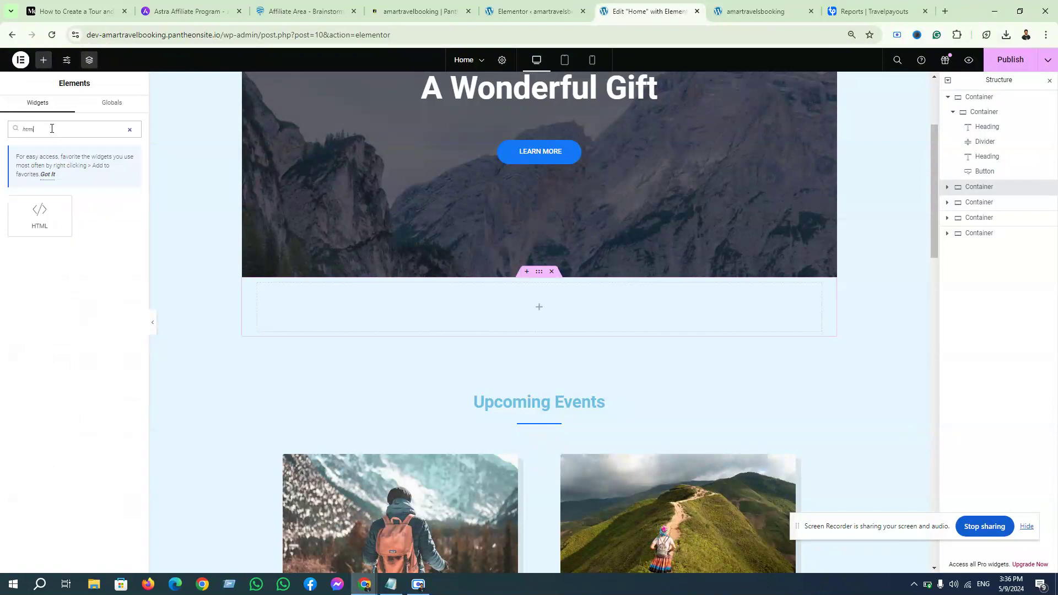
pyautogui.moveTo(39, 215); pyautogui.dragTo(562, 315)
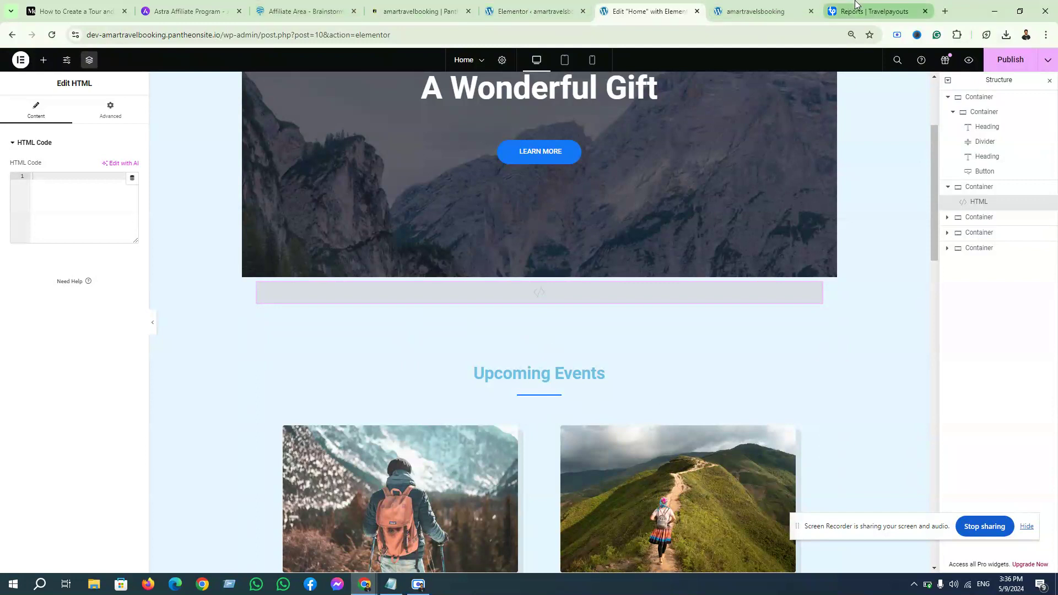
# Switch to the Travelpayouts dashboard and look through the full list of affiliate programs.
pyautogui.click(877, 11)
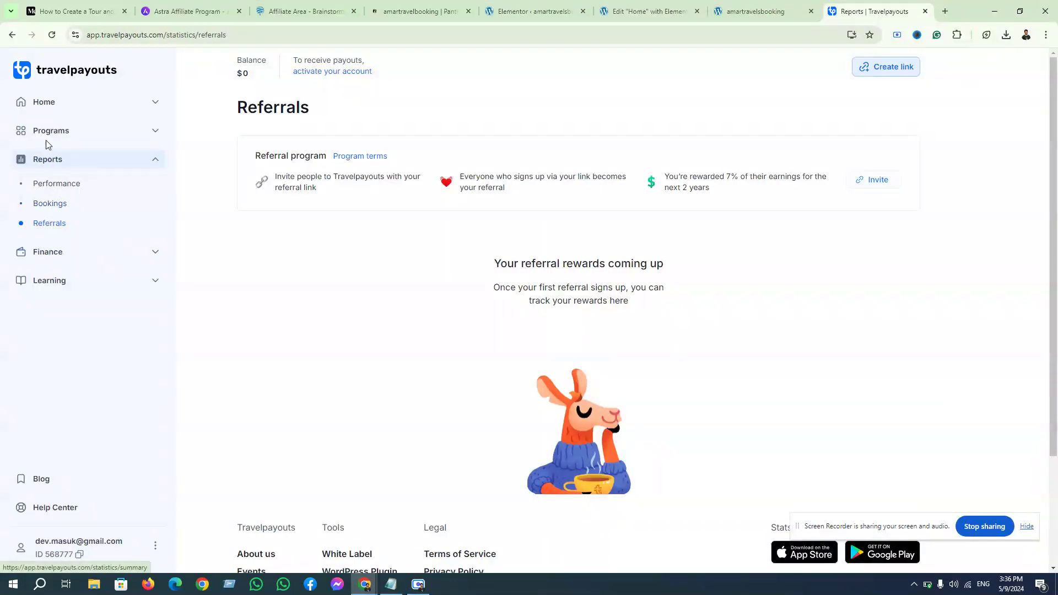
pyautogui.click(62, 132)
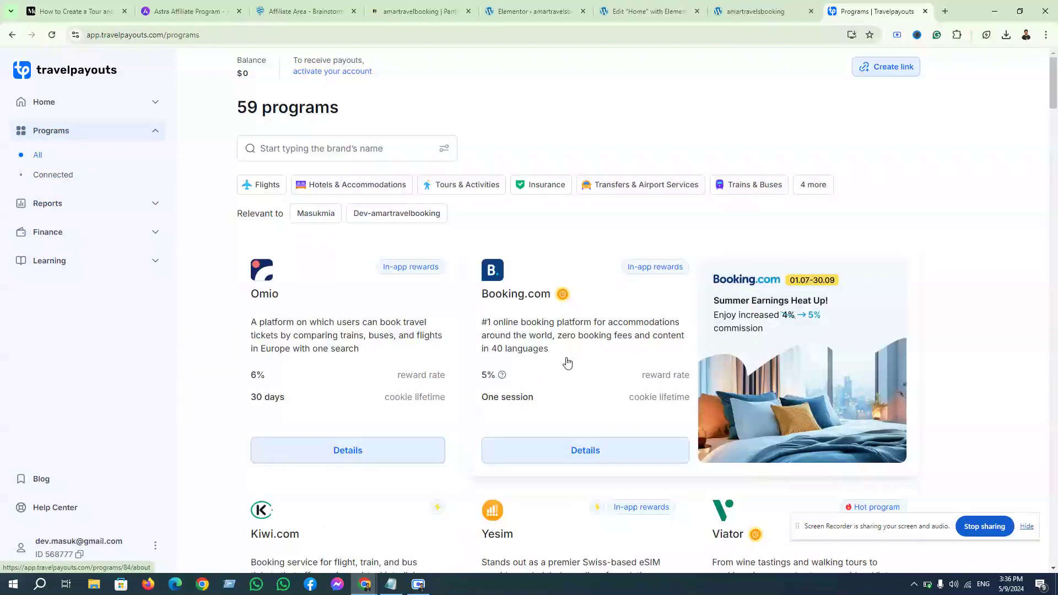
pyautogui.scroll(-2, 589, 374)
pyautogui.scroll(-9, 588, 375)
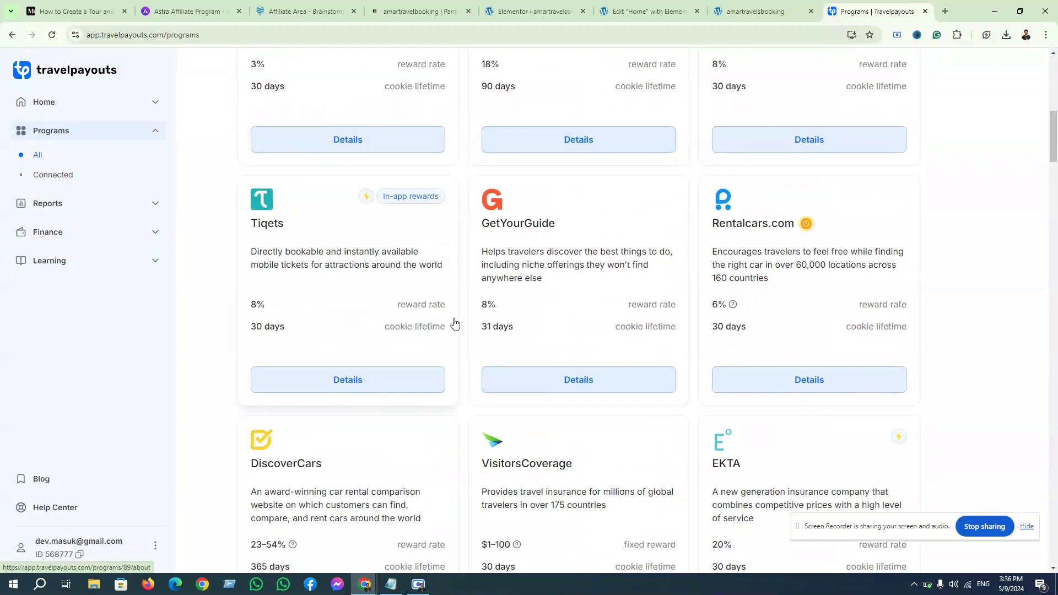
pyautogui.scroll(-2, 456, 324)
pyautogui.scroll(-7, 546, 389)
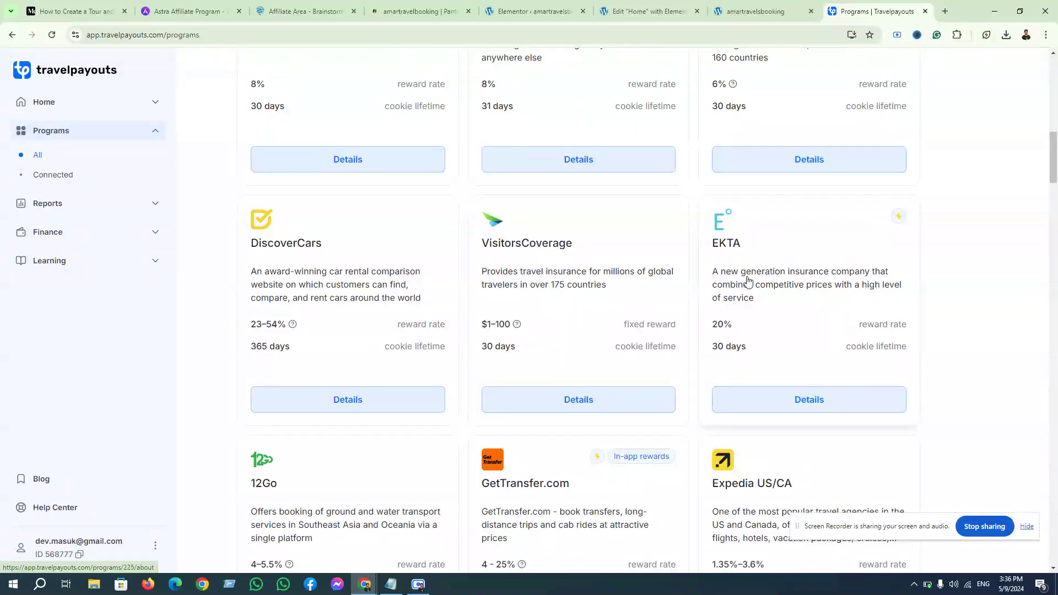
pyautogui.scroll(-6, 572, 386)
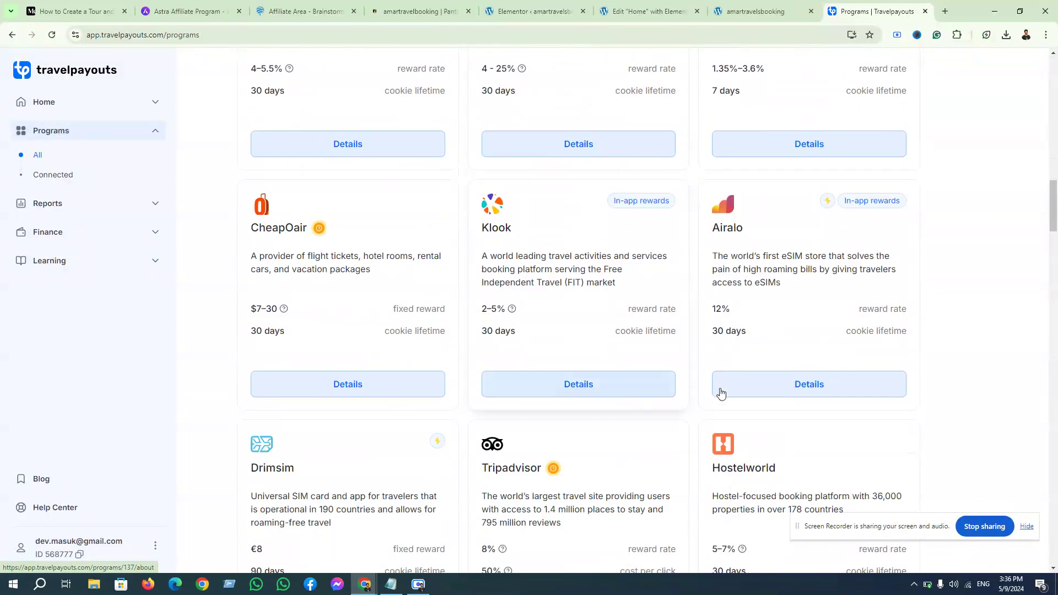
pyautogui.scroll(-7, 573, 416)
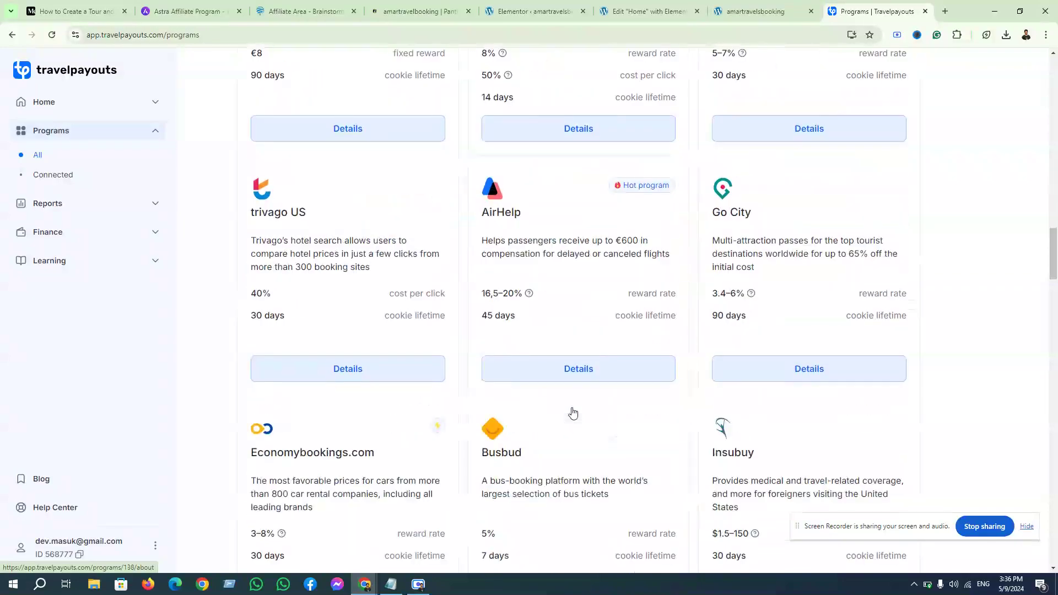
pyautogui.scroll(8, 559, 421)
pyautogui.scroll(20, 564, 432)
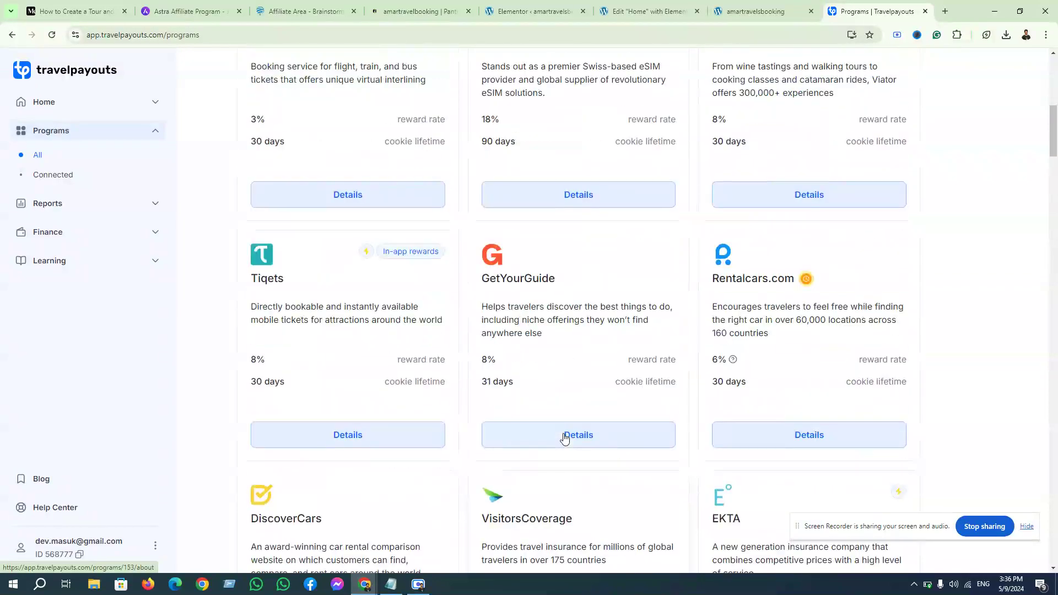
pyautogui.scroll(1, 500, 420)
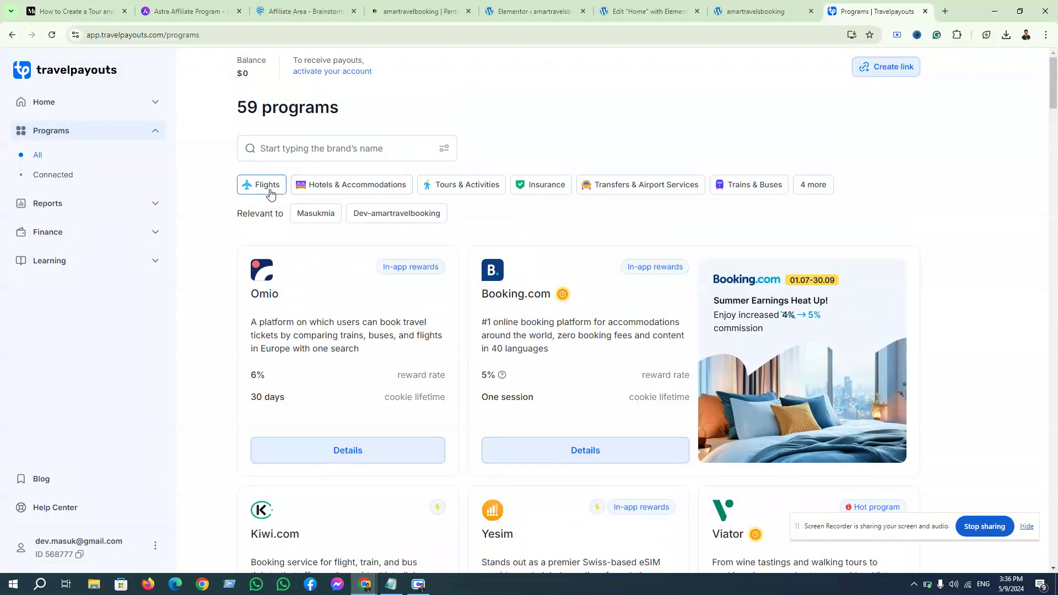
# Filter the Travelpayouts programs by Flights and open the tools of the connected Aviasales program.
pyautogui.click(251, 184)
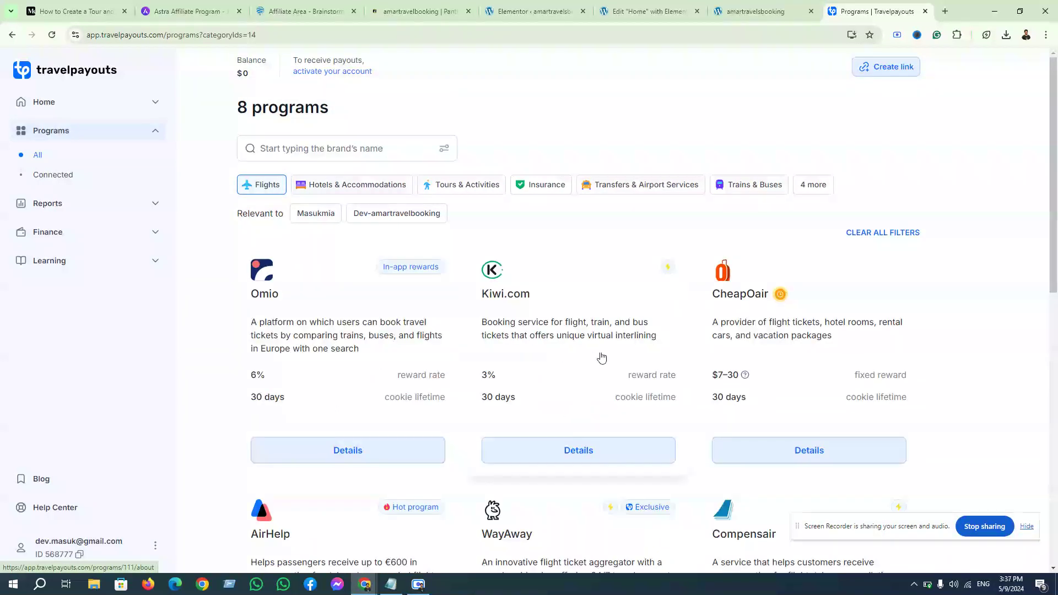
pyautogui.scroll(-9, 601, 359)
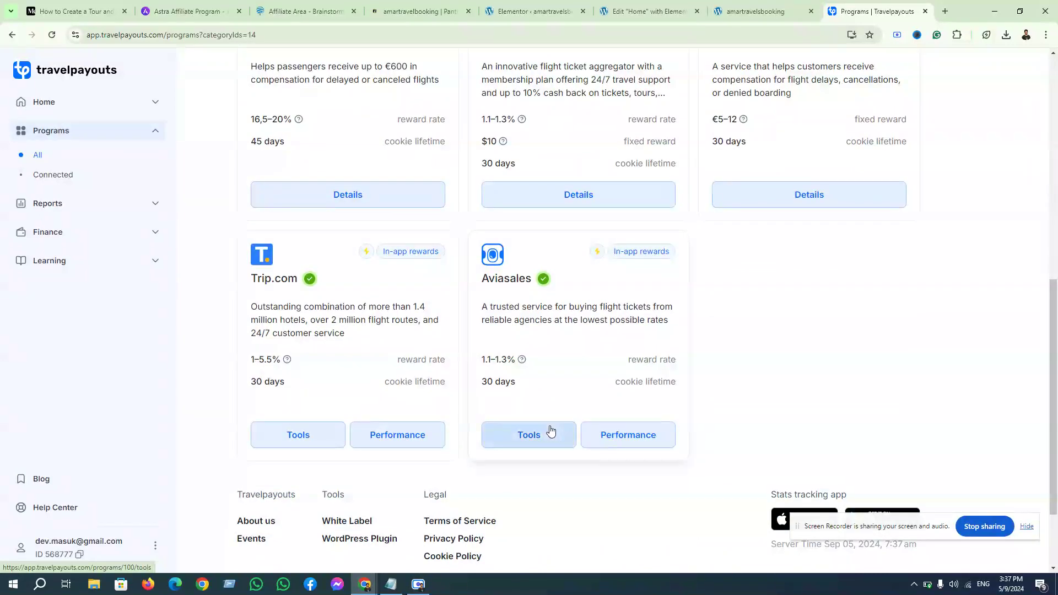
pyautogui.click(550, 433)
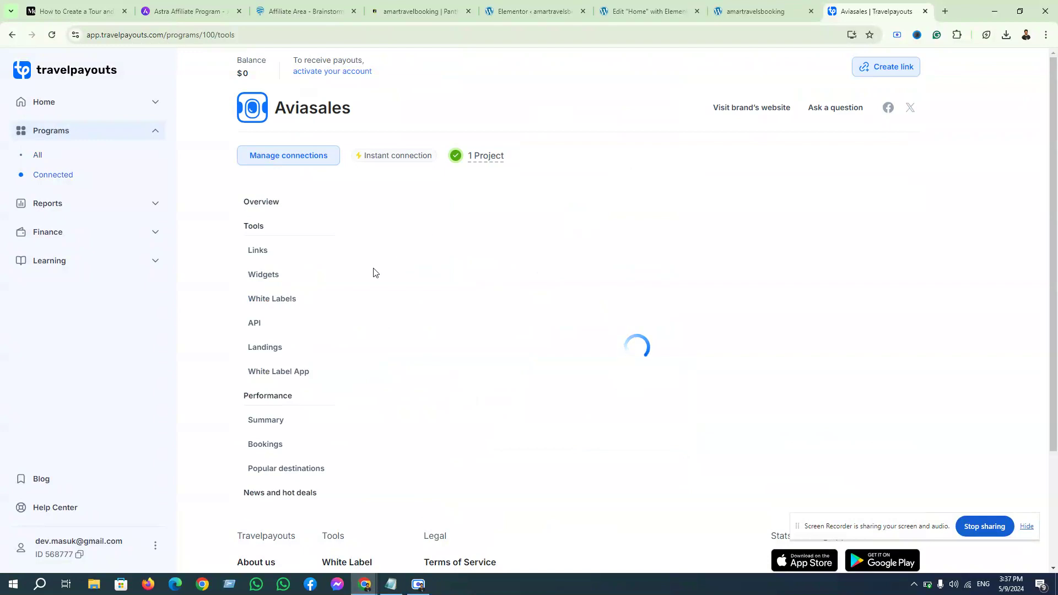
# Go to the Aviasales widgets and open the setup of the Aviasales search form.
pyautogui.click(269, 282)
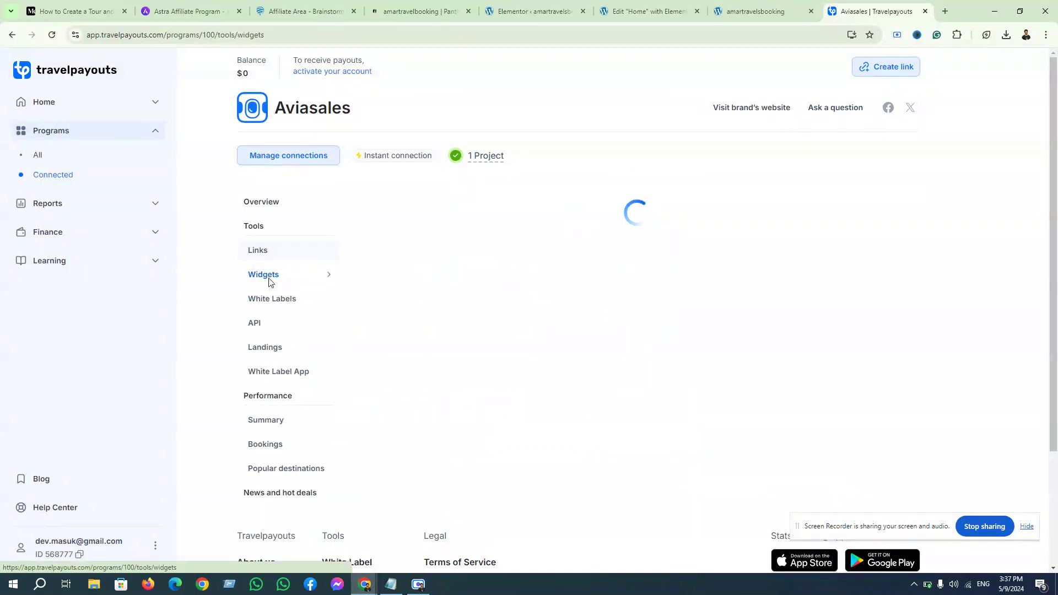
pyautogui.click(264, 329)
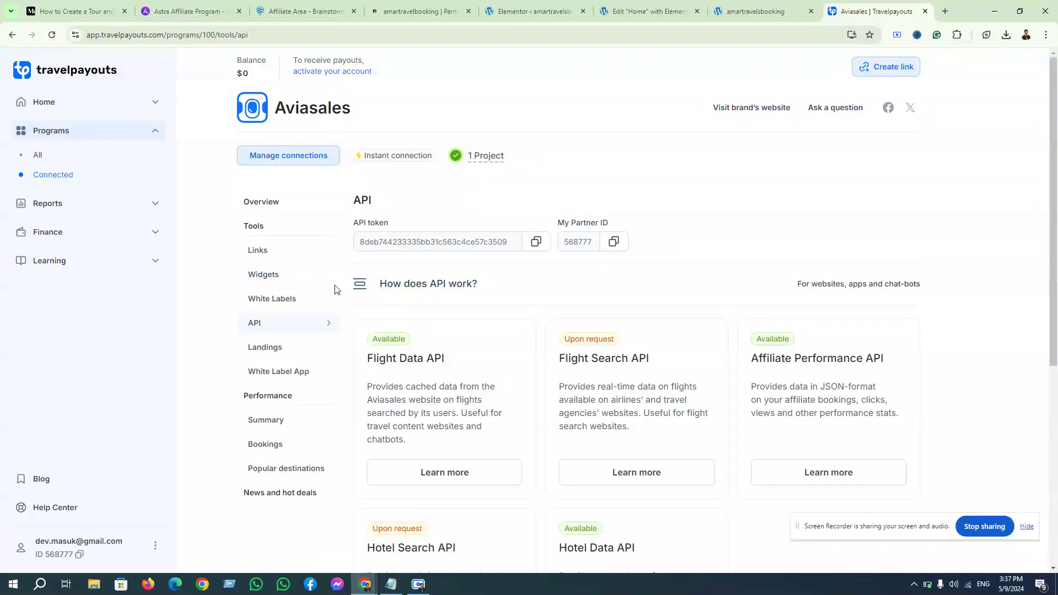
pyautogui.click(283, 281)
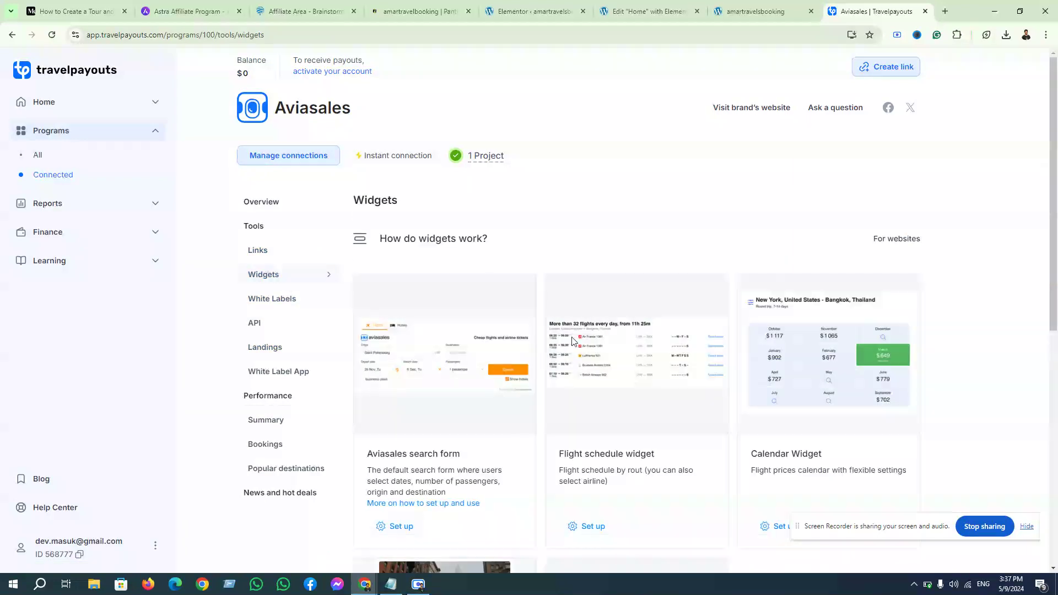
pyautogui.scroll(-1, 623, 361)
pyautogui.scroll(-3, 630, 348)
pyautogui.scroll(1, 631, 347)
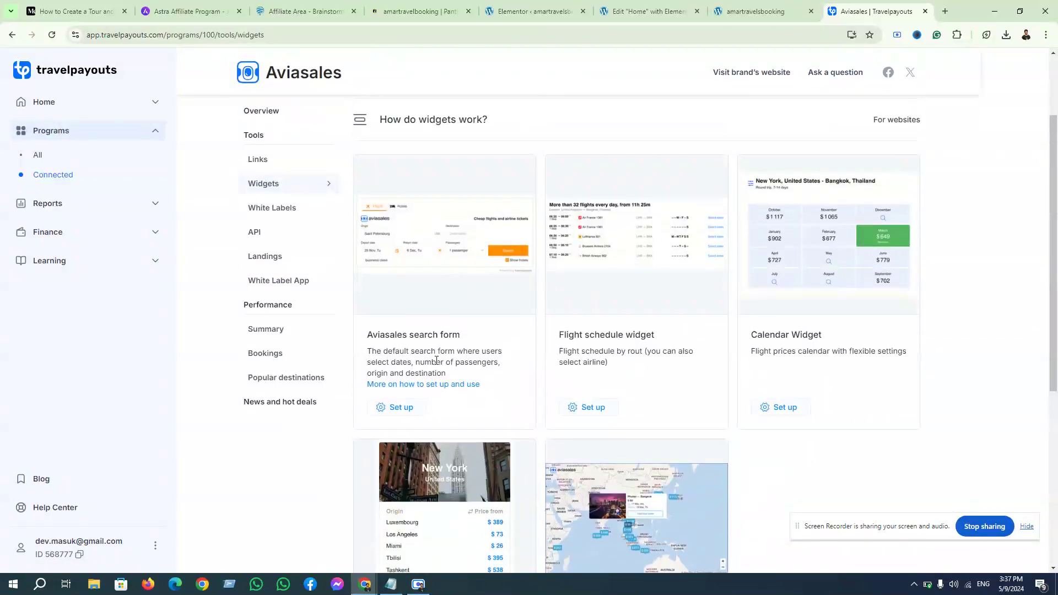
pyautogui.click(431, 412)
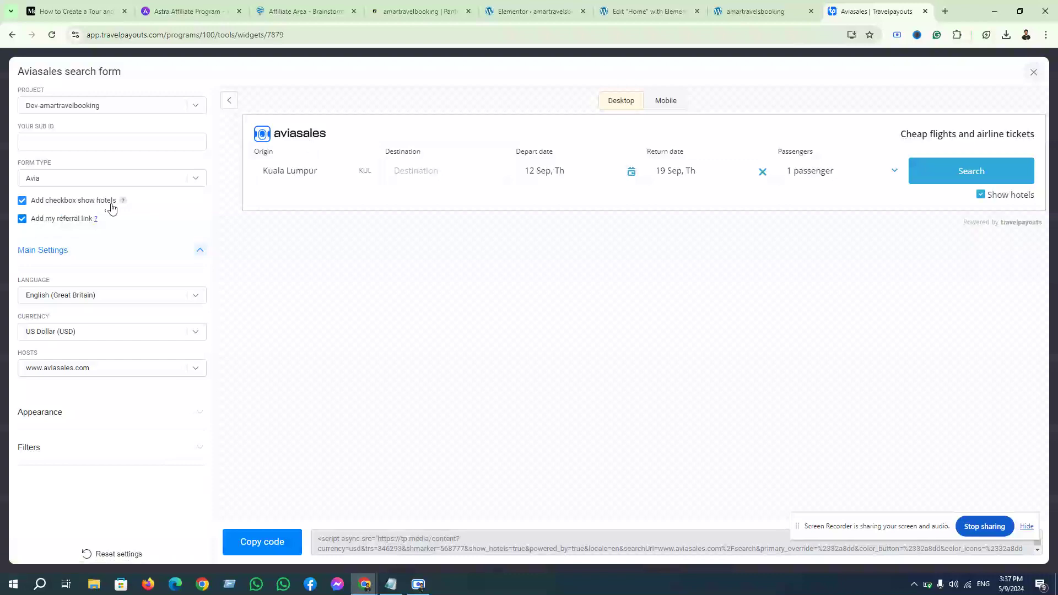
# Set the focus color to blue #1679FF in the search form's appearance settings.
pyautogui.click(142, 412)
pyautogui.scroll(-5, 141, 411)
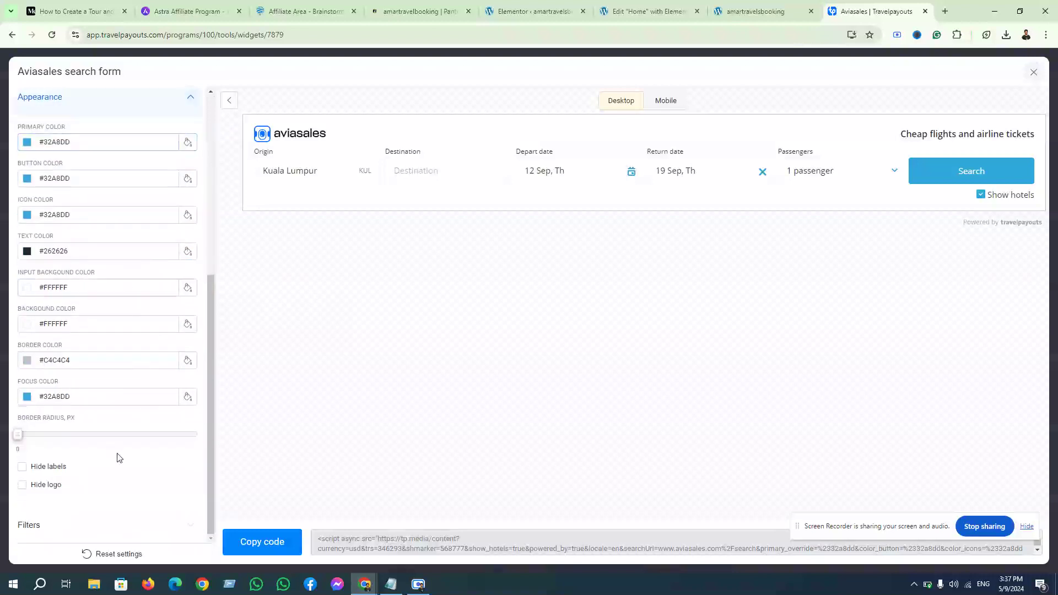
pyautogui.click(88, 397)
pyautogui.moveTo(112, 414); pyautogui.dragTo(150, 413)
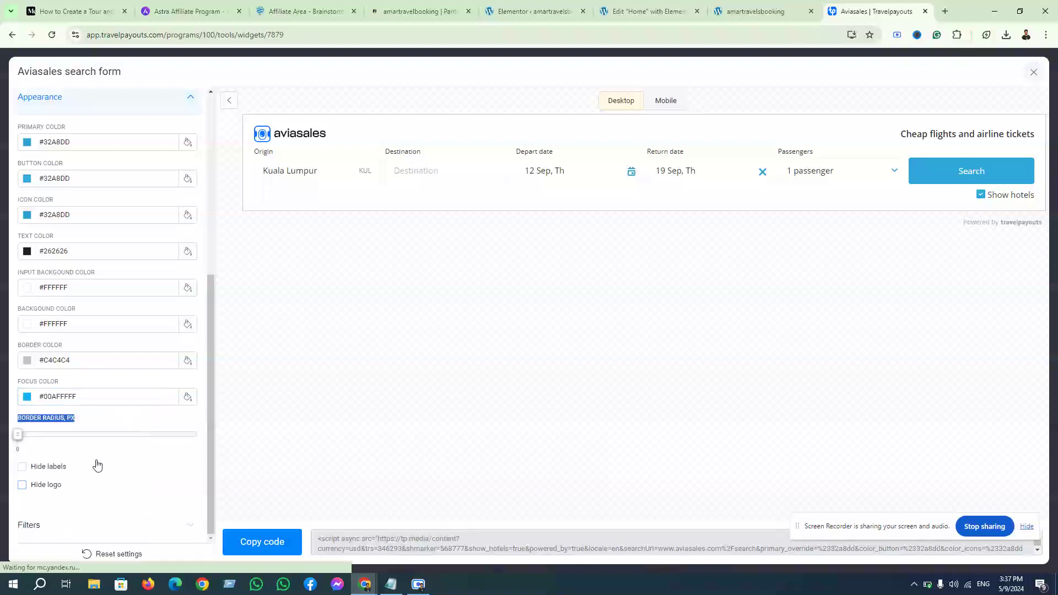
pyautogui.click(40, 399)
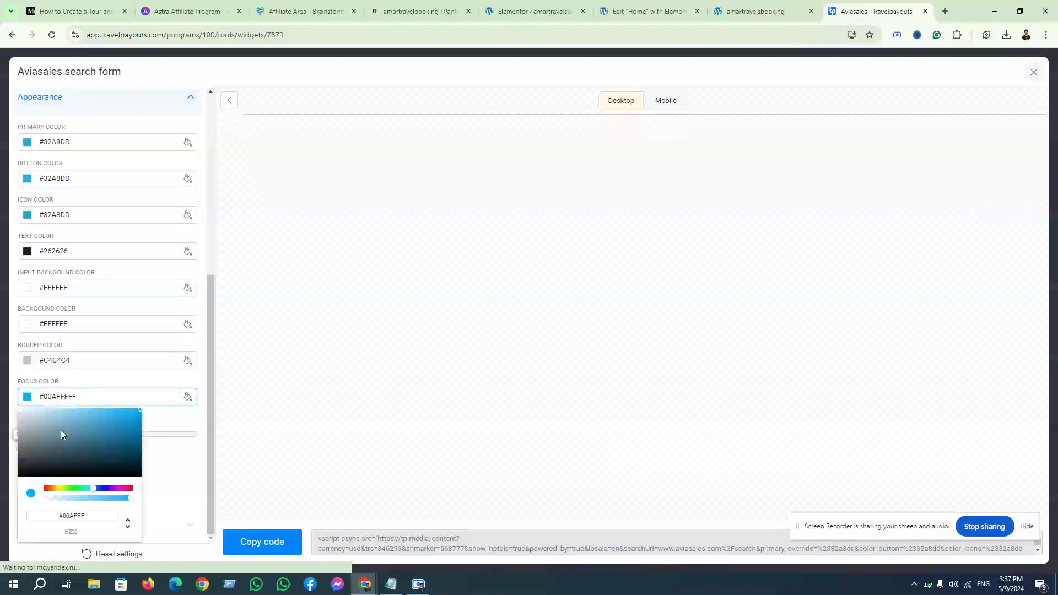
pyautogui.click(97, 489)
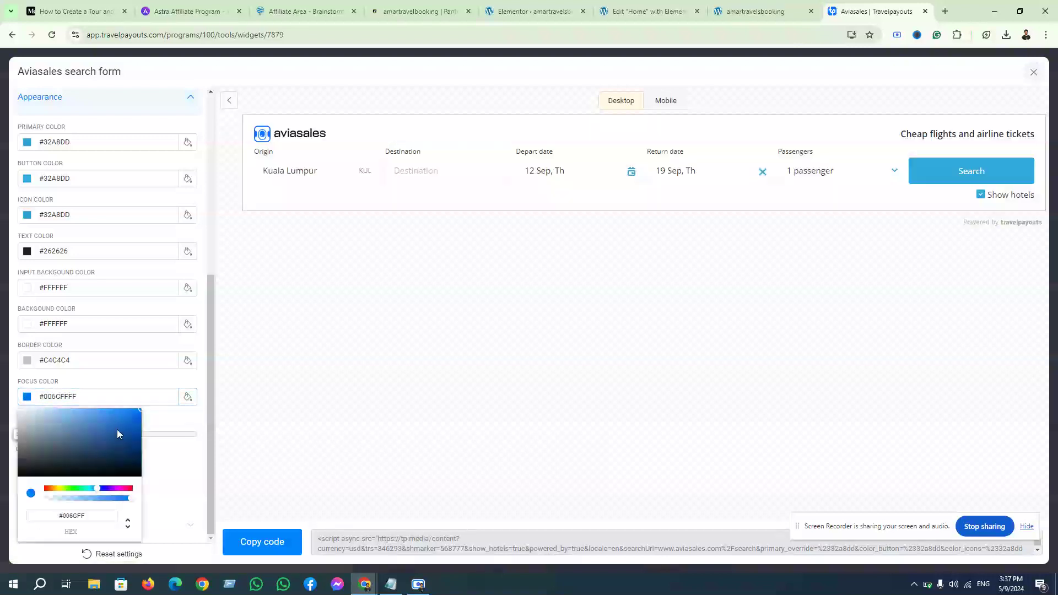
pyautogui.moveTo(137, 412); pyautogui.dragTo(131, 409)
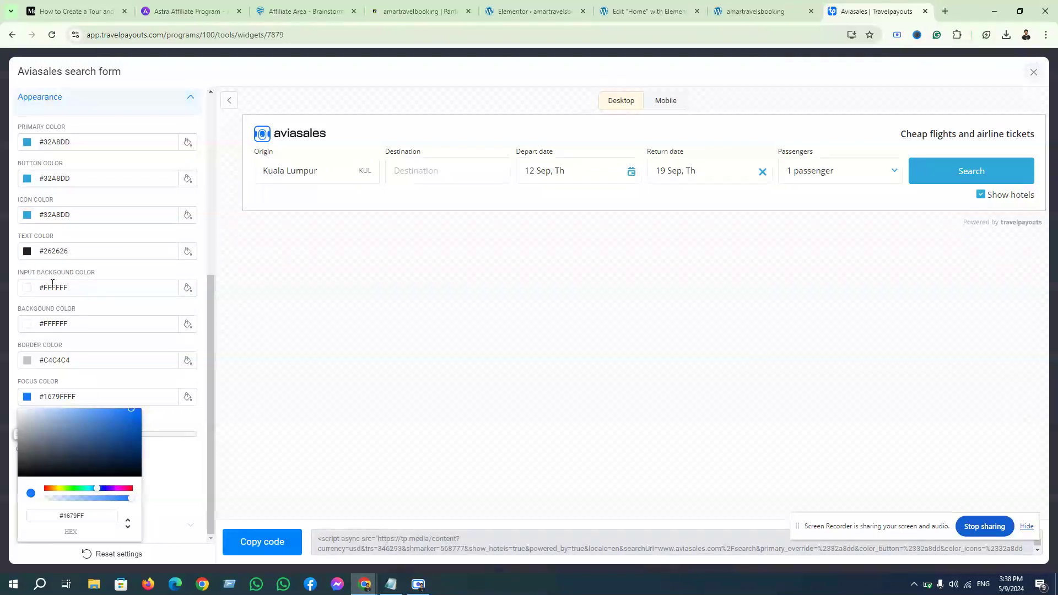
# Set the search form's icon color to #17B6FF and primary color to #19B8FF, and hide its logo.
pyautogui.click(26, 214)
pyautogui.moveTo(121, 241); pyautogui.dragTo(131, 226)
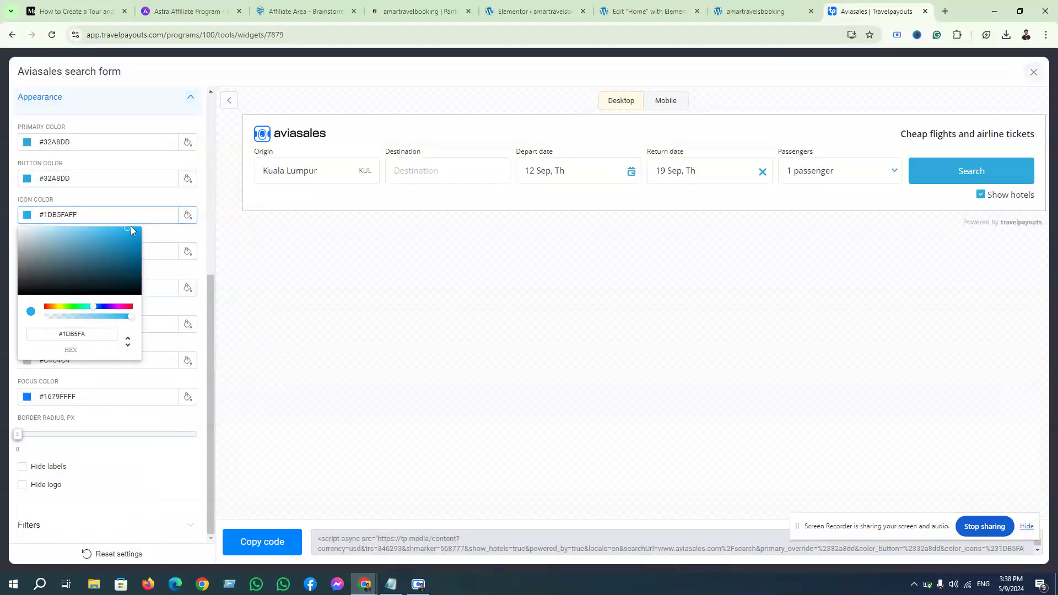
pyautogui.click(26, 141)
pyautogui.moveTo(108, 172); pyautogui.dragTo(130, 146)
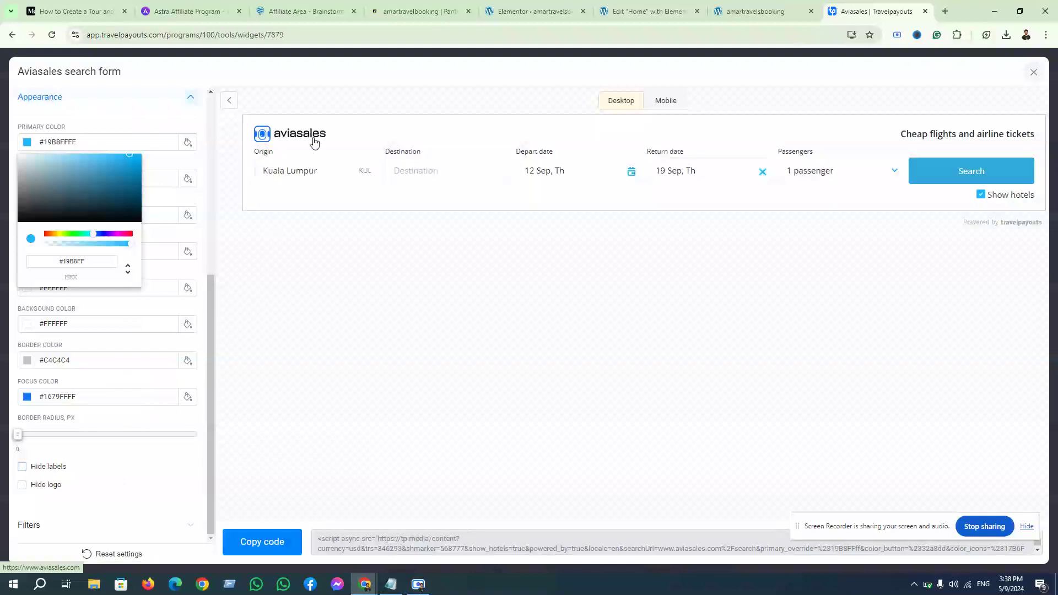
pyautogui.click(33, 485)
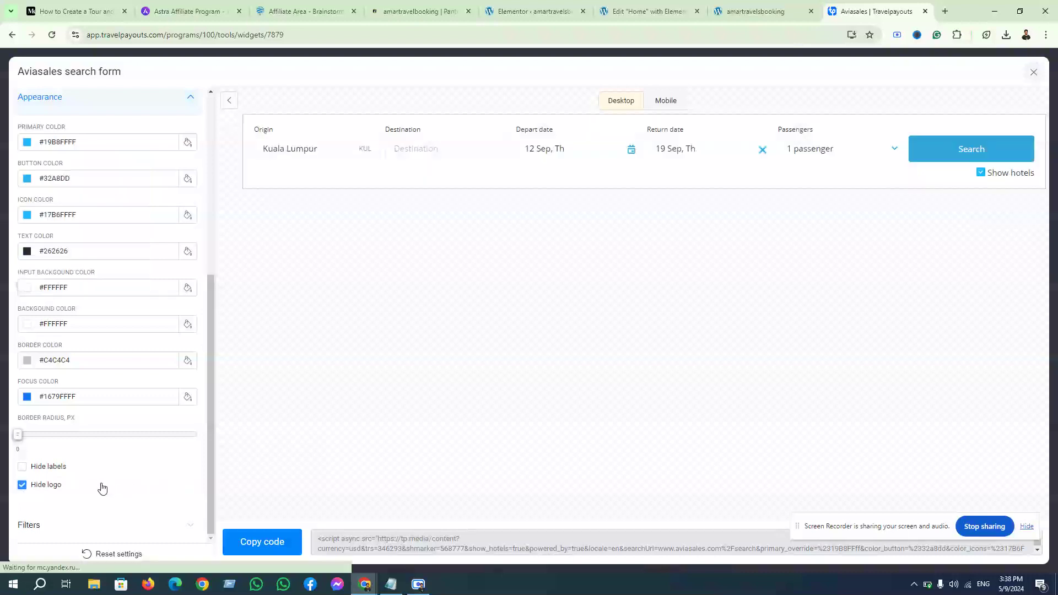
# Copy the Aviasales search form's embed code and paste it into the Home page's HTML widget in the Elementor editor.
pyautogui.click(261, 545)
pyautogui.click(791, 9)
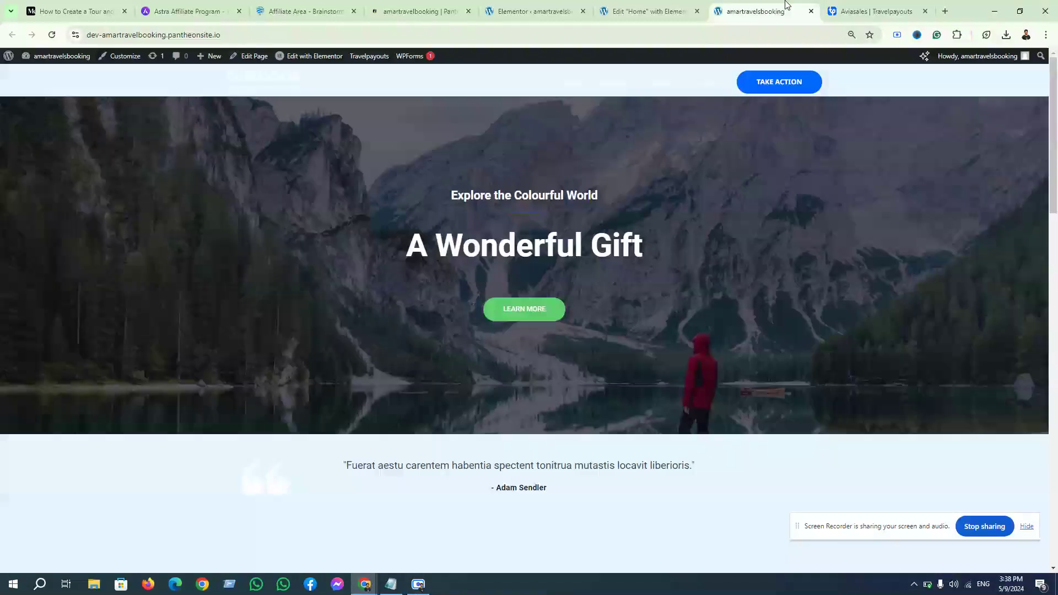
pyautogui.click(672, 5)
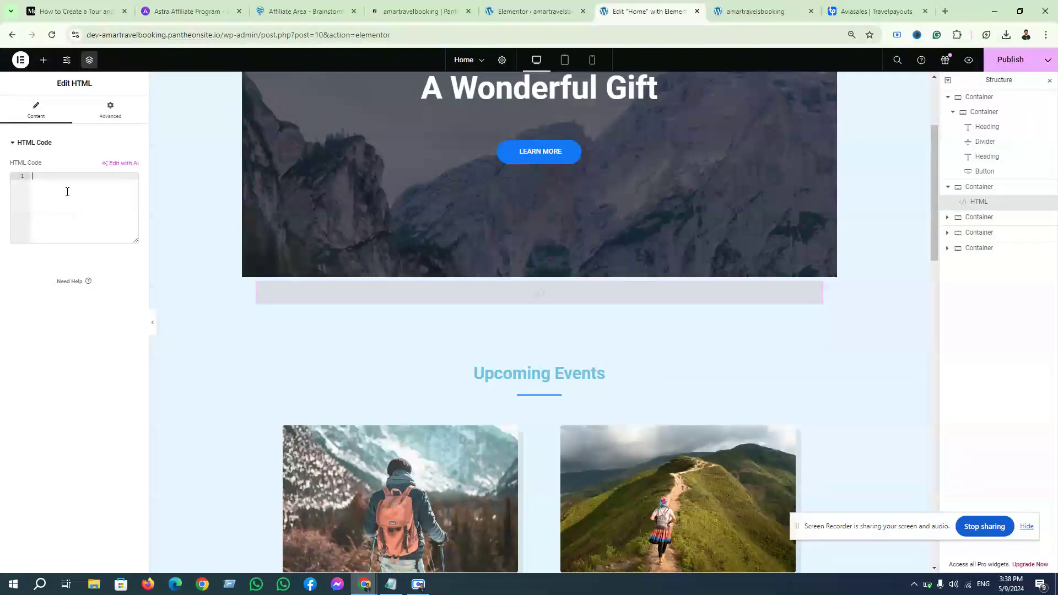
pyautogui.hotkey('ctrl', 'v')
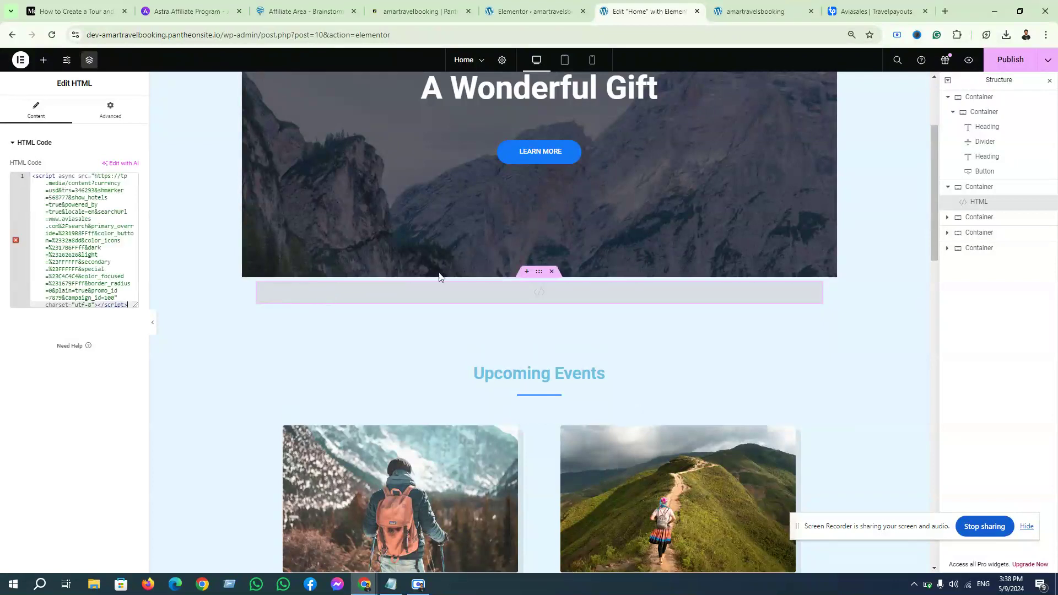
# Publish the Home page and try the embedded flight search form's Show hotels option on the reloaded live site.
pyautogui.click(1009, 70)
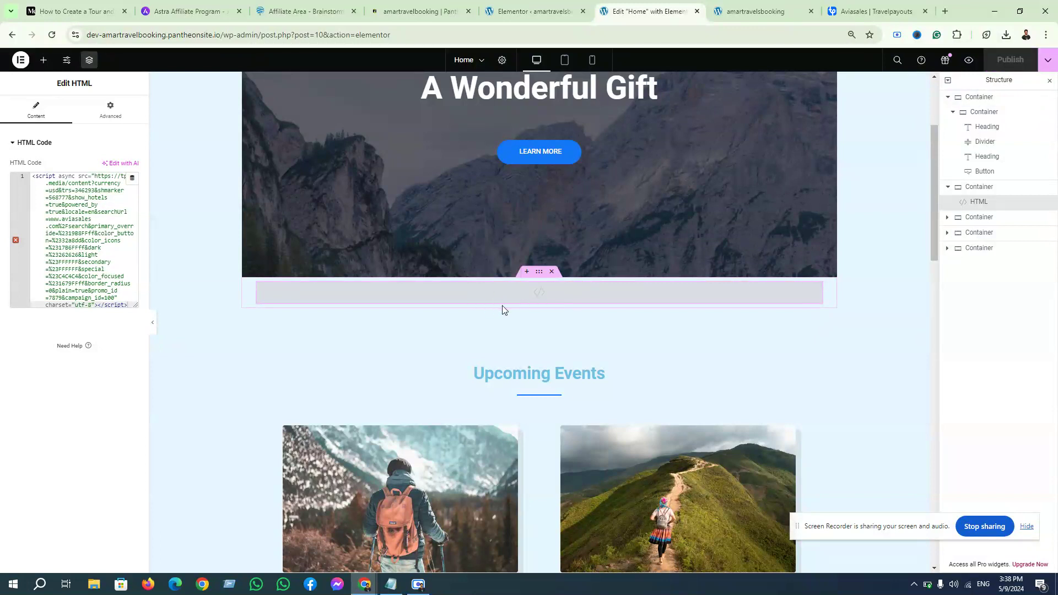
pyautogui.click(785, 12)
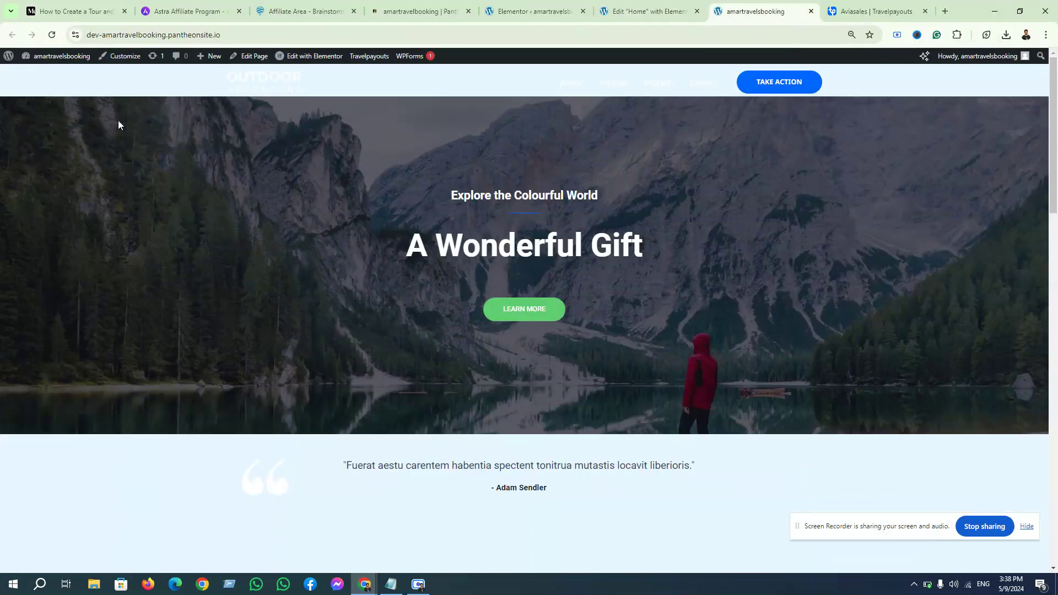
pyautogui.click(53, 34)
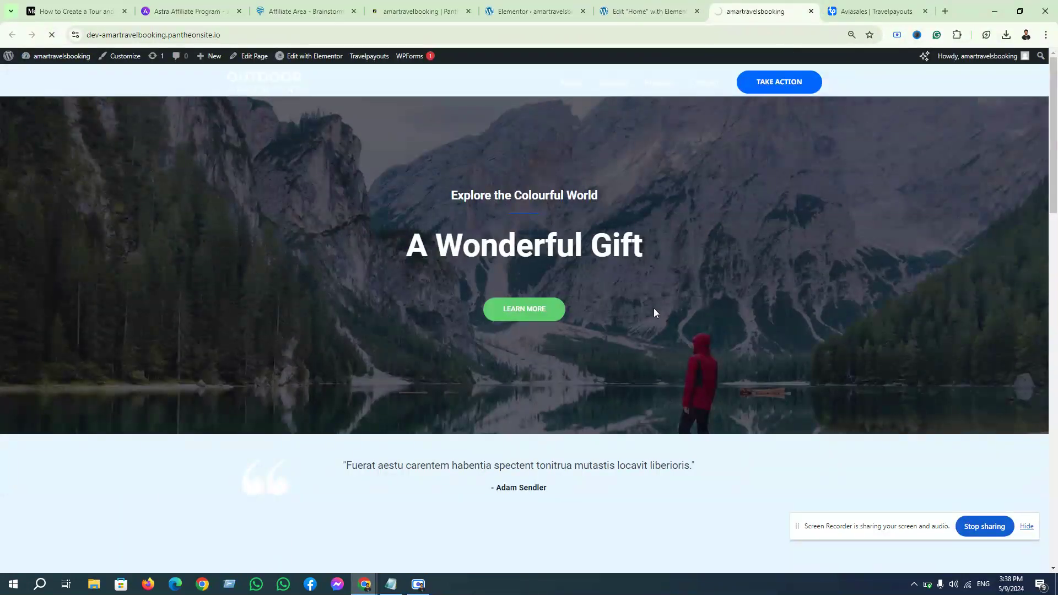
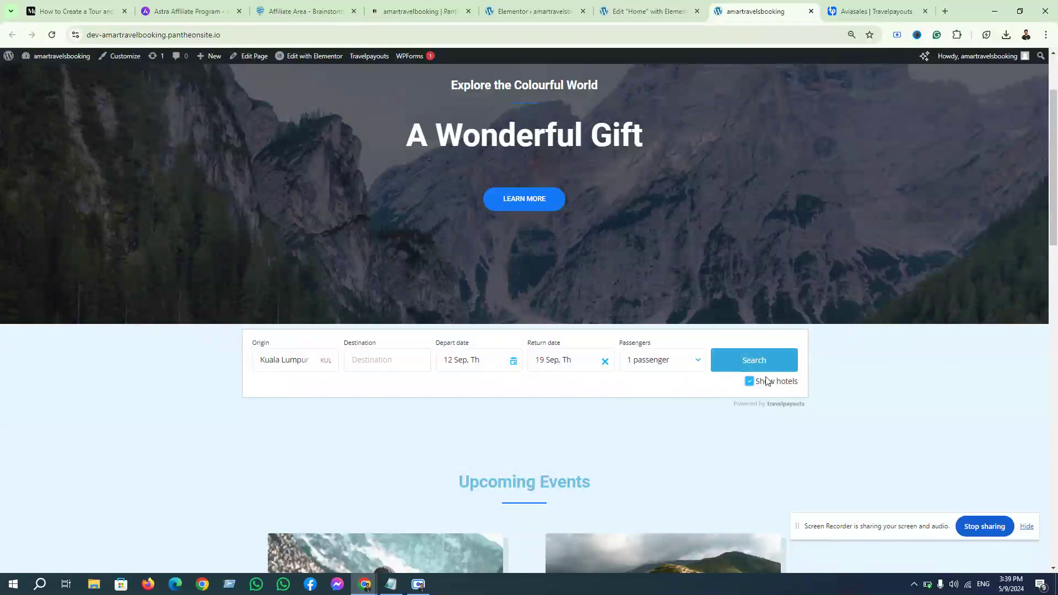
pyautogui.click(750, 382)
# Return to Travelpayouts, close the Aviasales search form setup and open the setup of the Flight schedule widget.
pyautogui.click(852, 6)
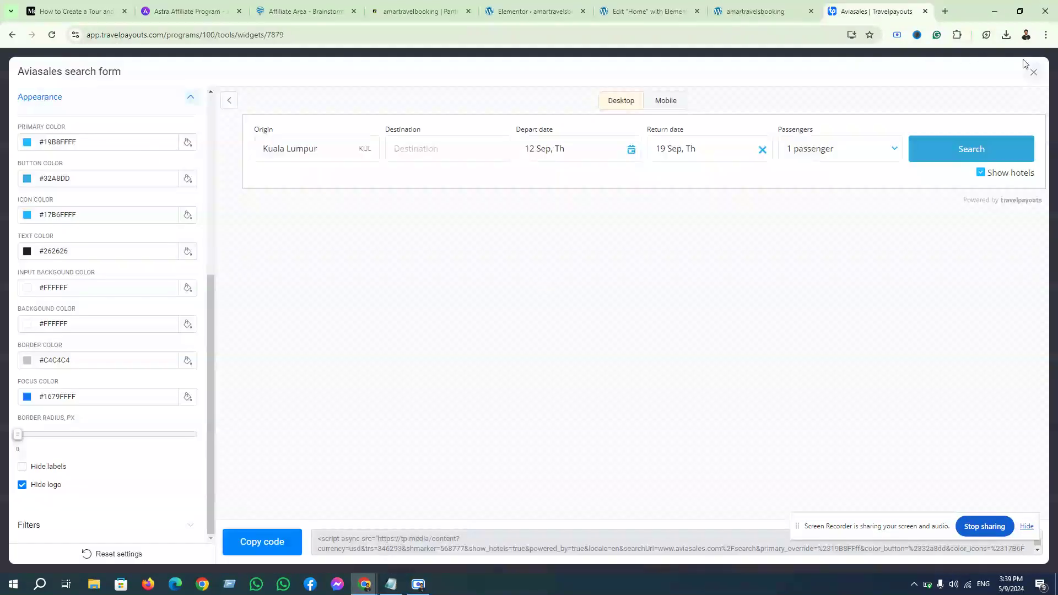
pyautogui.click(1034, 72)
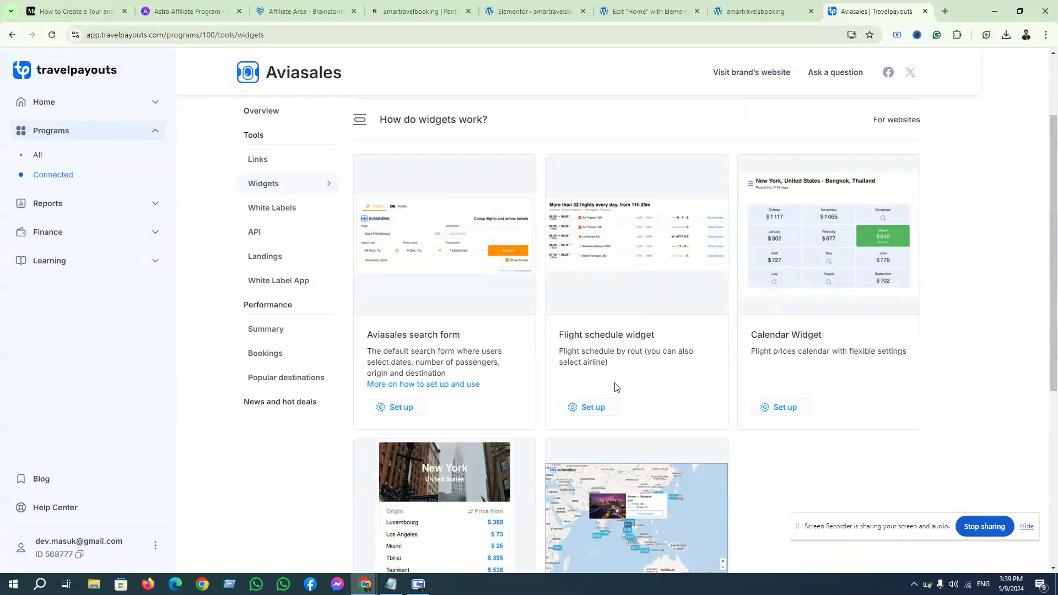
pyautogui.click(597, 407)
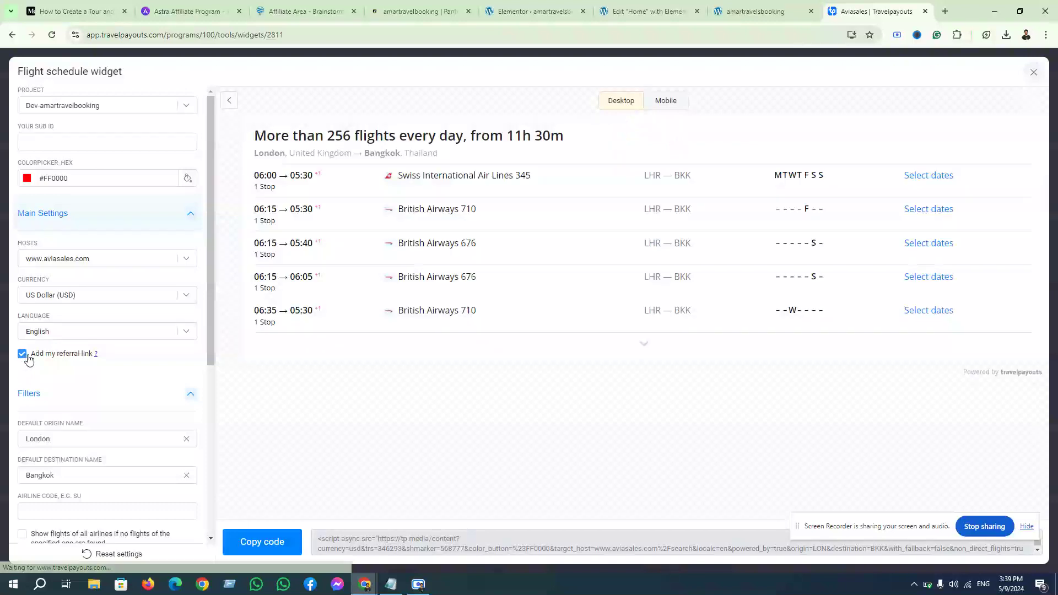
pyautogui.scroll(-5, 97, 364)
pyautogui.click(99, 374)
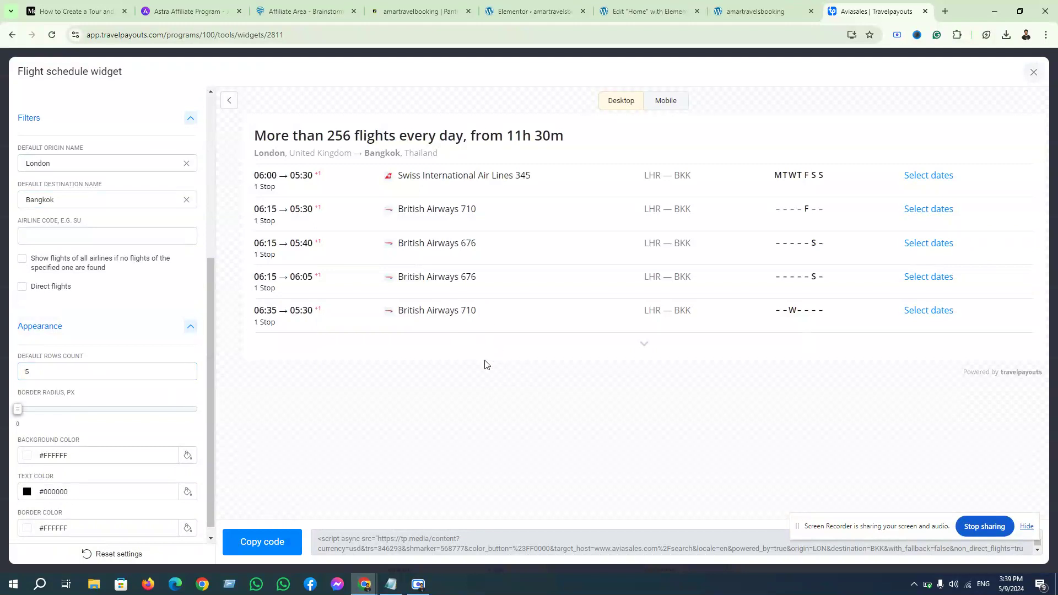
pyautogui.scroll(-1, 171, 362)
pyautogui.scroll(5, 161, 371)
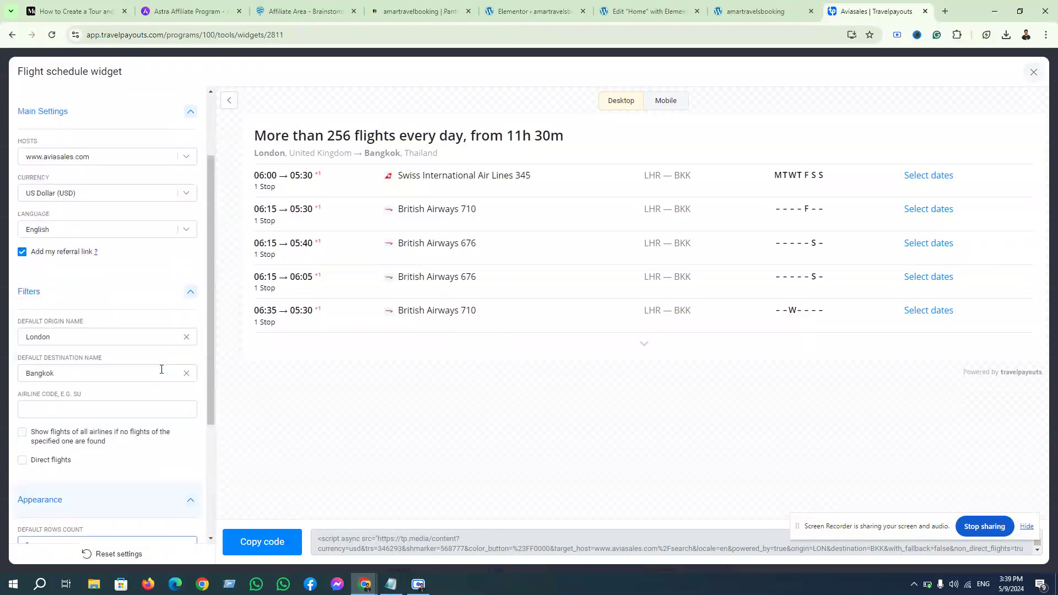
# Set the Flight schedule widget's main color to blue #2299FF.
pyautogui.click(29, 178)
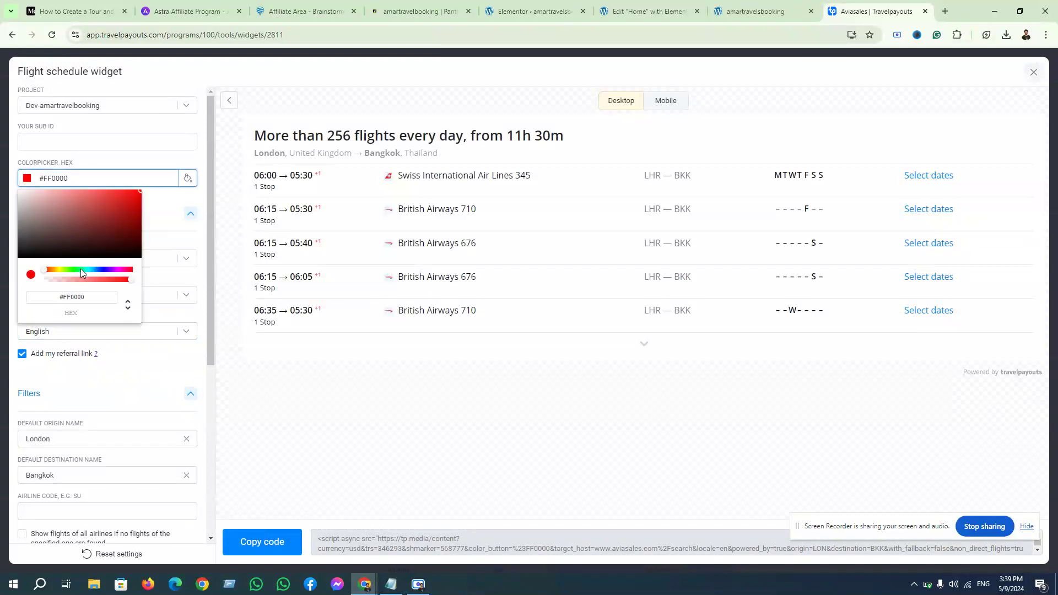
pyautogui.moveTo(80, 269); pyautogui.dragTo(93, 269)
pyautogui.click(125, 189)
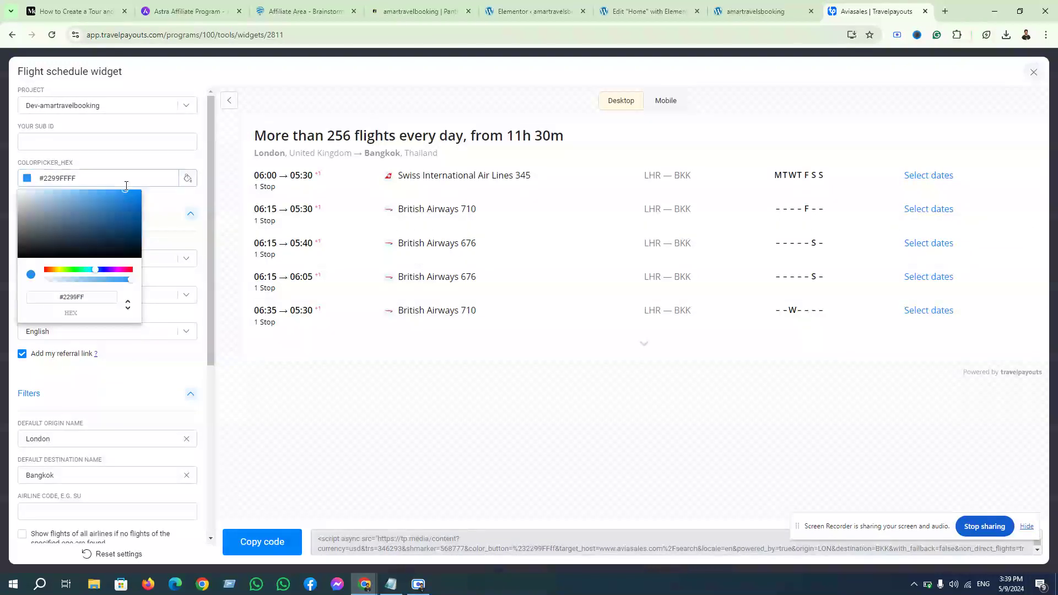
pyautogui.click(138, 158)
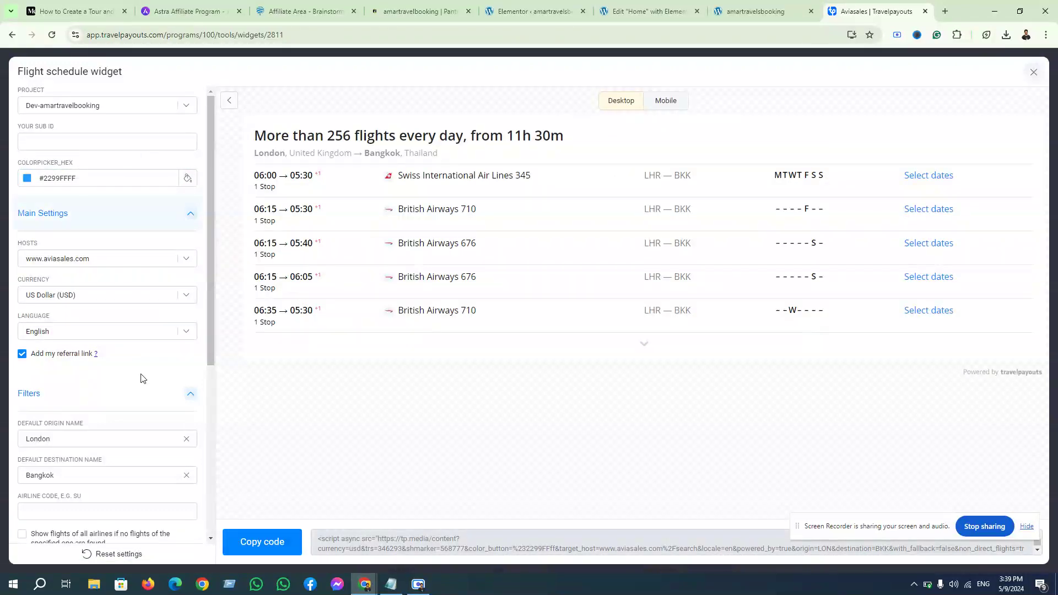
# Enable showing flights of all airlines if none of the specified one are found, and expand the flight list in the preview.
pyautogui.scroll(-4, 142, 378)
pyautogui.scroll(-1, 142, 378)
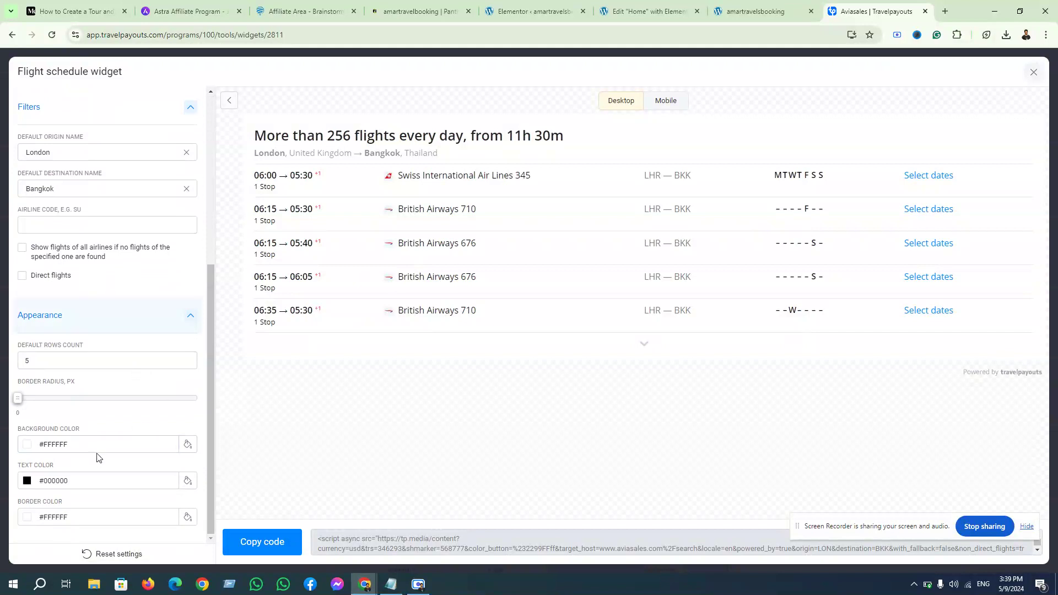
pyautogui.scroll(5, 71, 436)
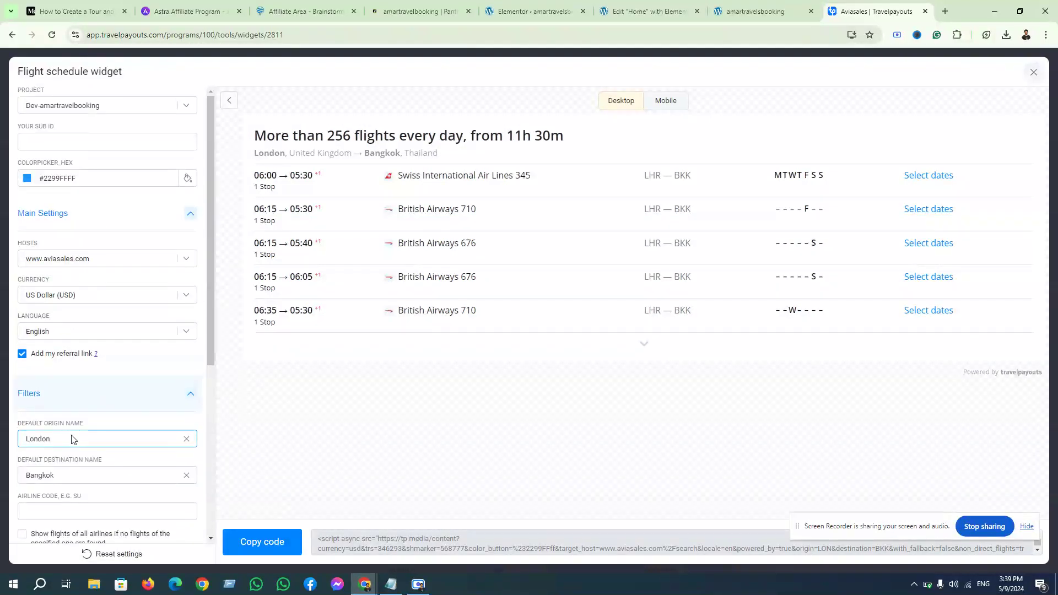
pyautogui.scroll(-5, 73, 436)
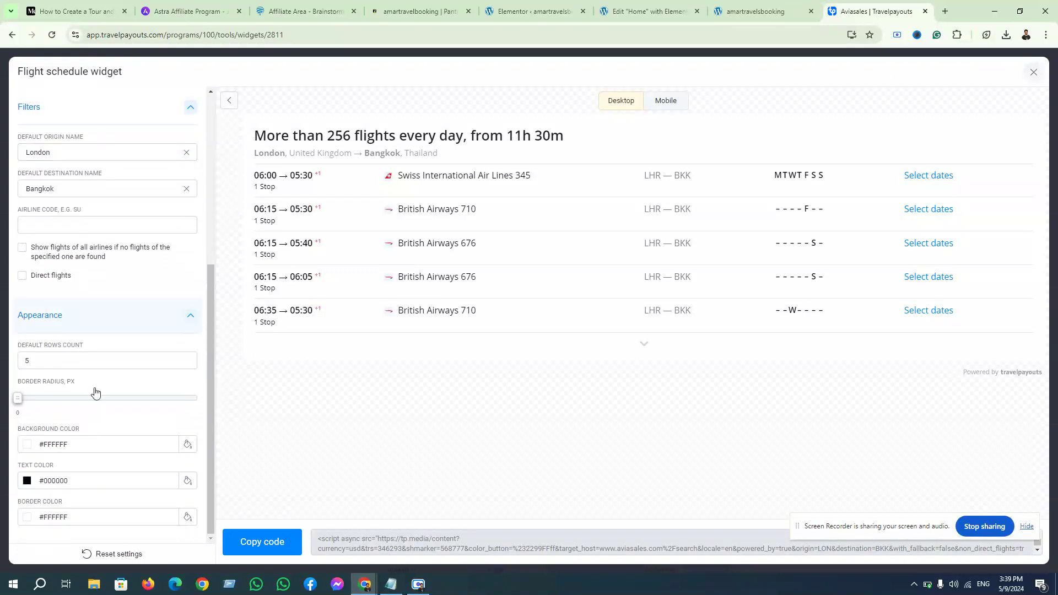
pyautogui.click(130, 329)
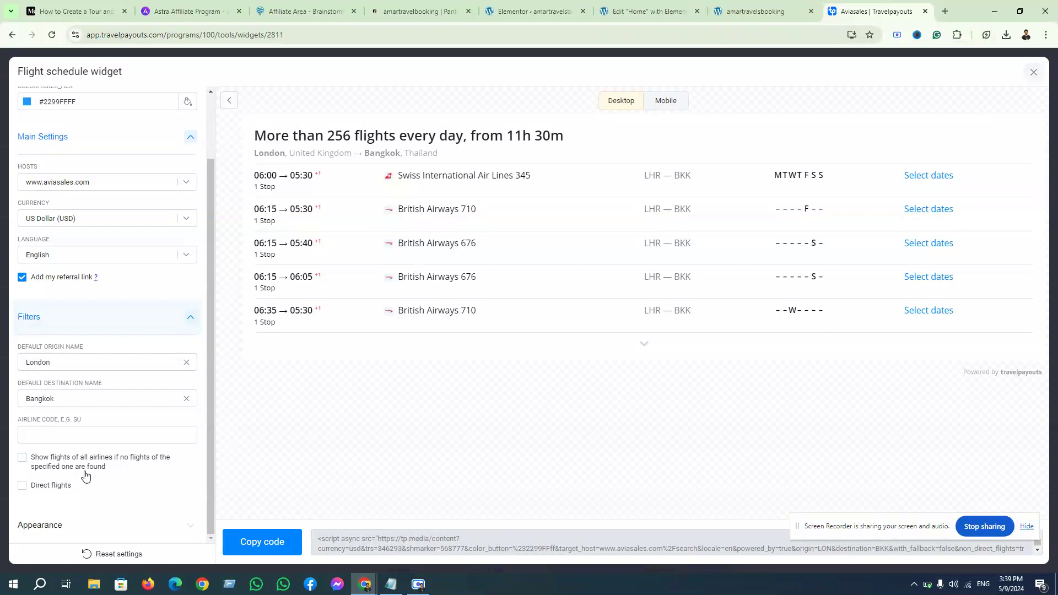
pyautogui.click(25, 464)
pyautogui.click(643, 343)
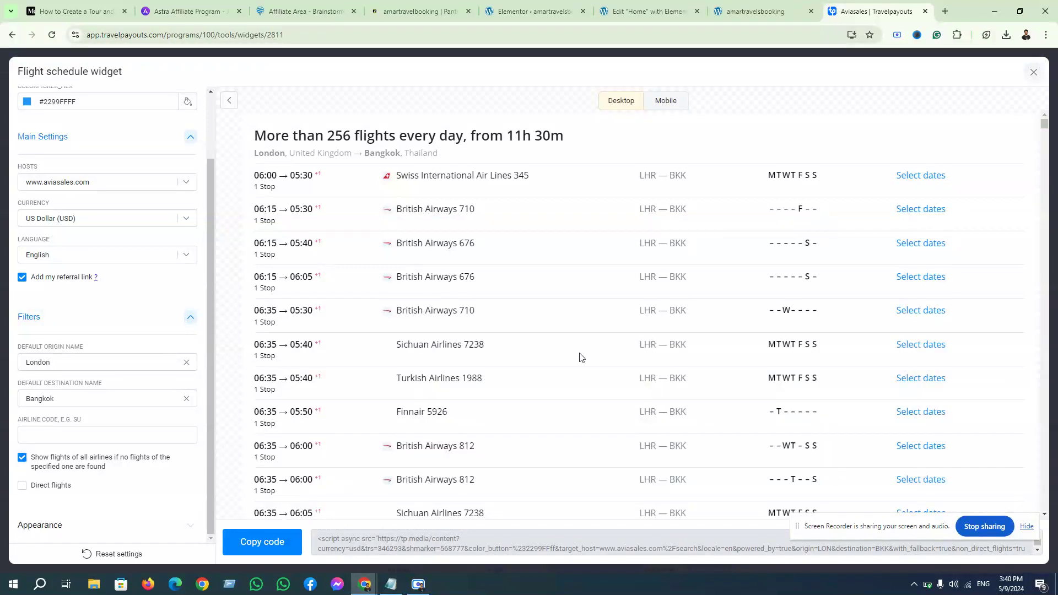
pyautogui.scroll(-10, 579, 350)
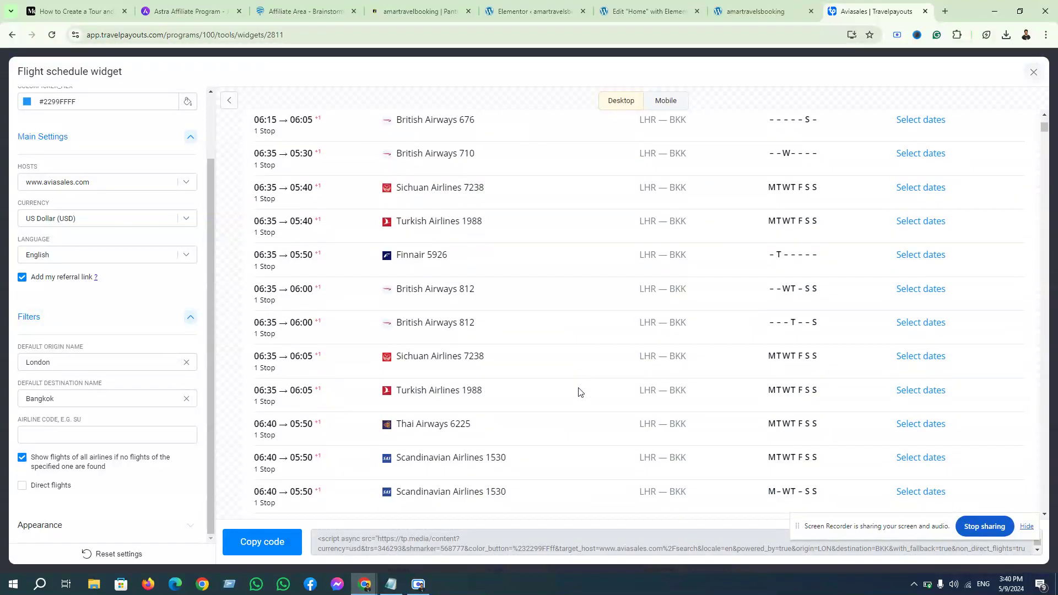
# Copy the Flight schedule widget's embed code and add a single-column Flexbox container above Upcoming Events on the Home page in Elementor.
pyautogui.click(268, 543)
pyautogui.click(649, 11)
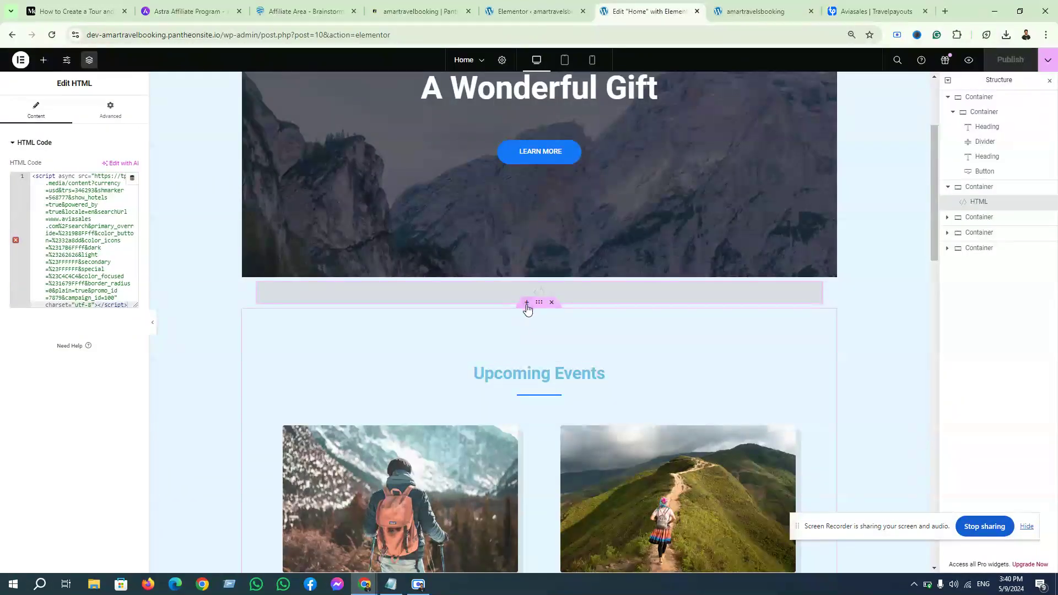
pyautogui.click(527, 303)
pyautogui.click(503, 354)
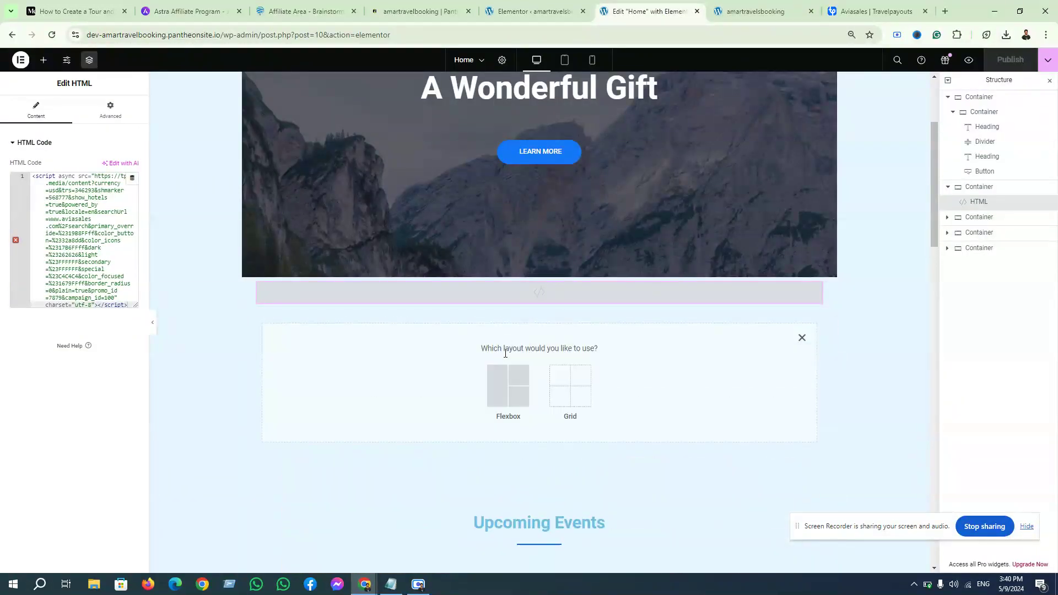
pyautogui.click(495, 390)
pyautogui.click(405, 390)
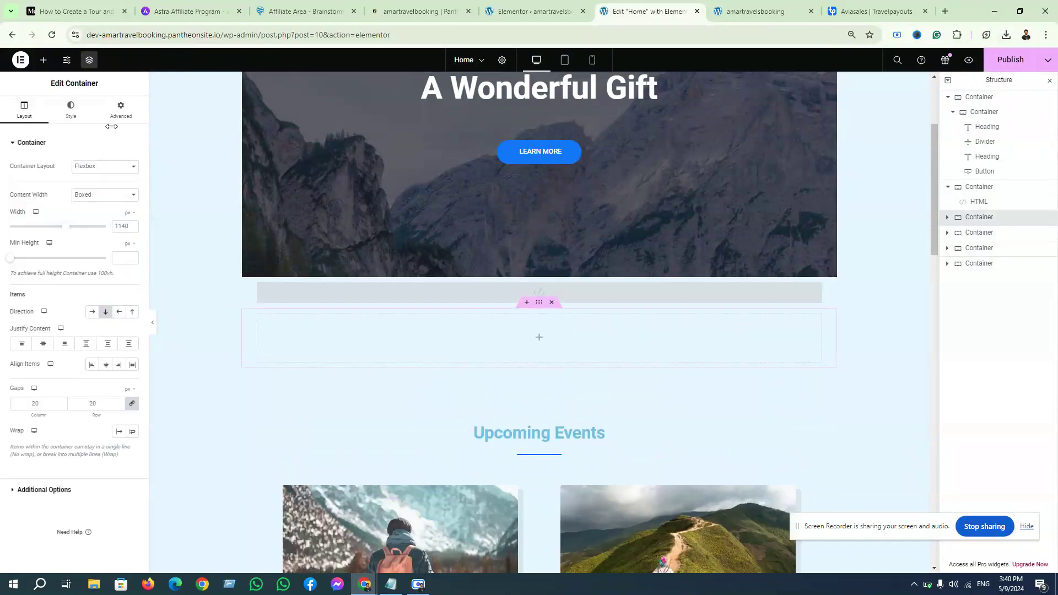
# Add an HTML widget to the new container and paste the Flight schedule widget's embed code into it.
pyautogui.click(43, 60)
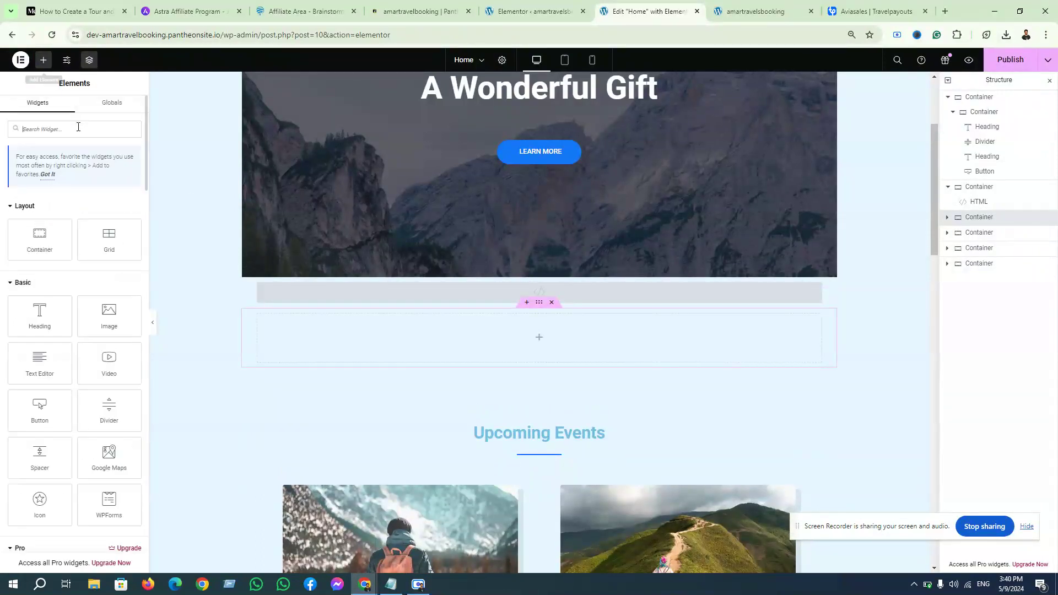
pyautogui.write('h')
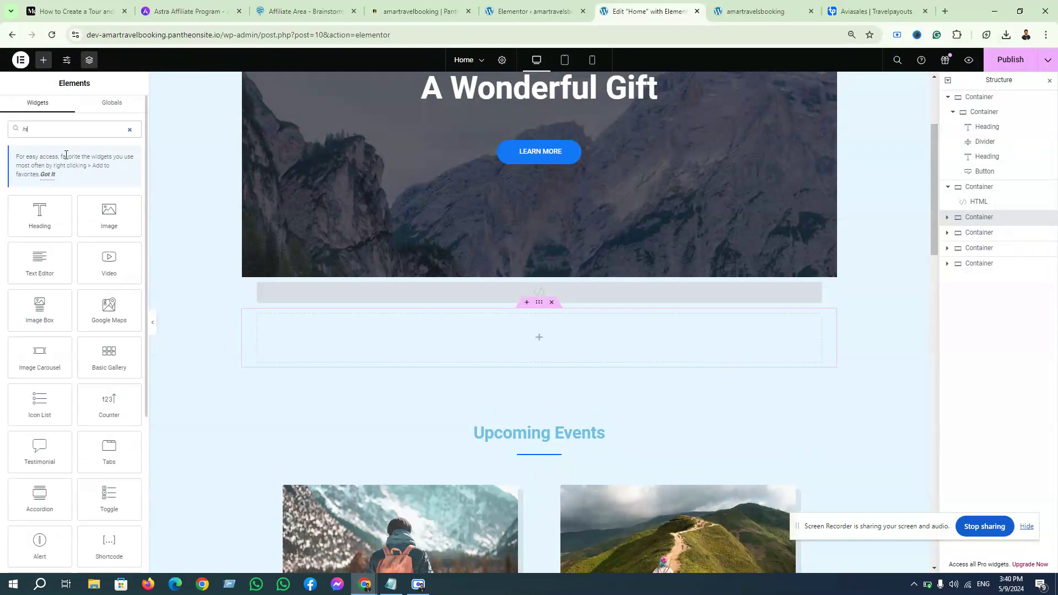
pyautogui.write('tml')
pyautogui.moveTo(44, 219); pyautogui.dragTo(566, 344)
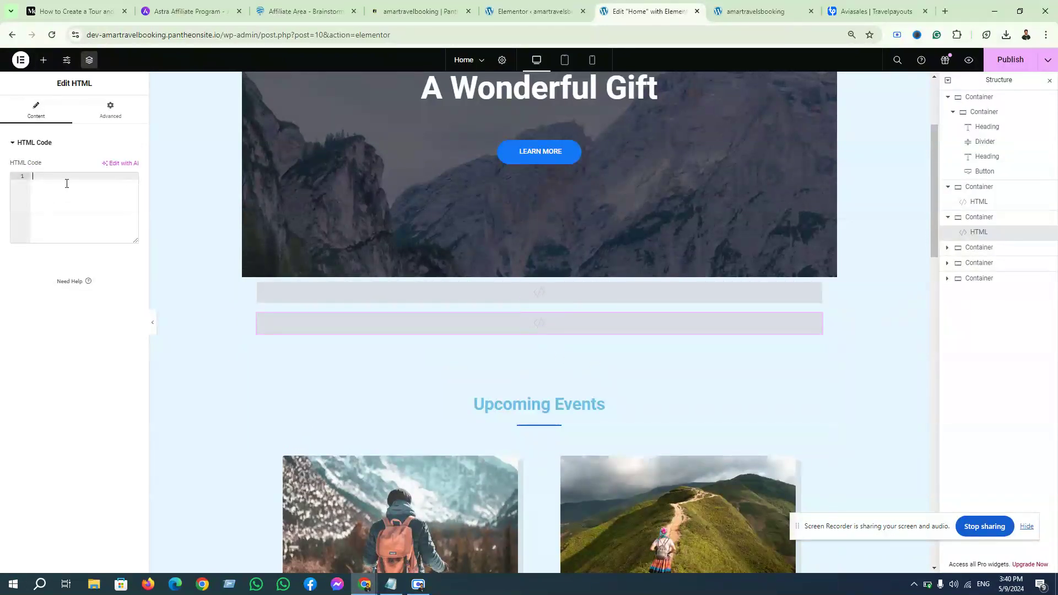
pyautogui.hotkey('ctrl', 'v')
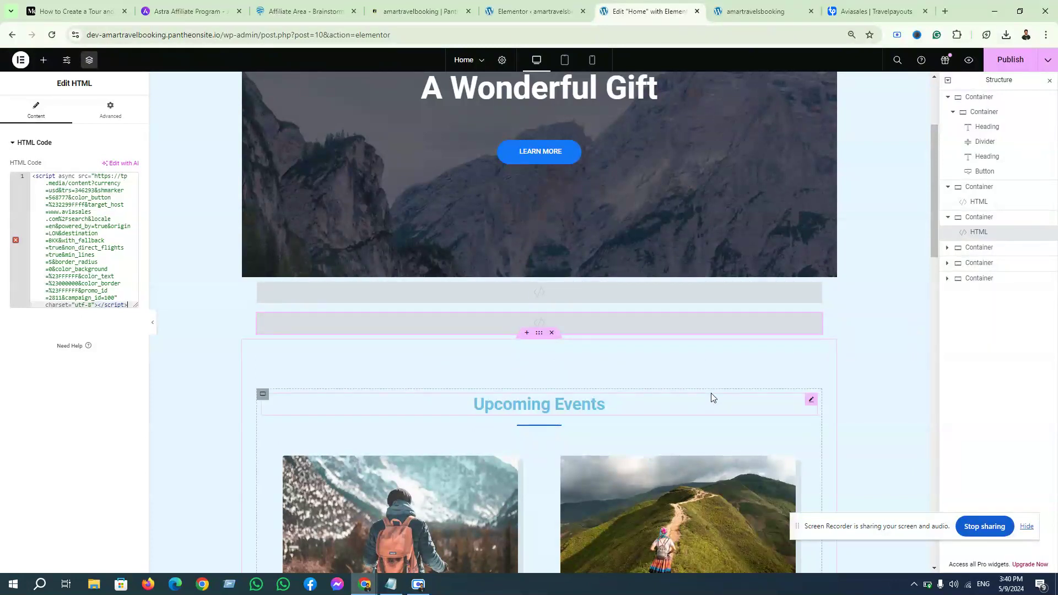
# Look over the Home page in the editor, from the hero section through Upcoming Events to Explore The World.
pyautogui.scroll(3, 713, 392)
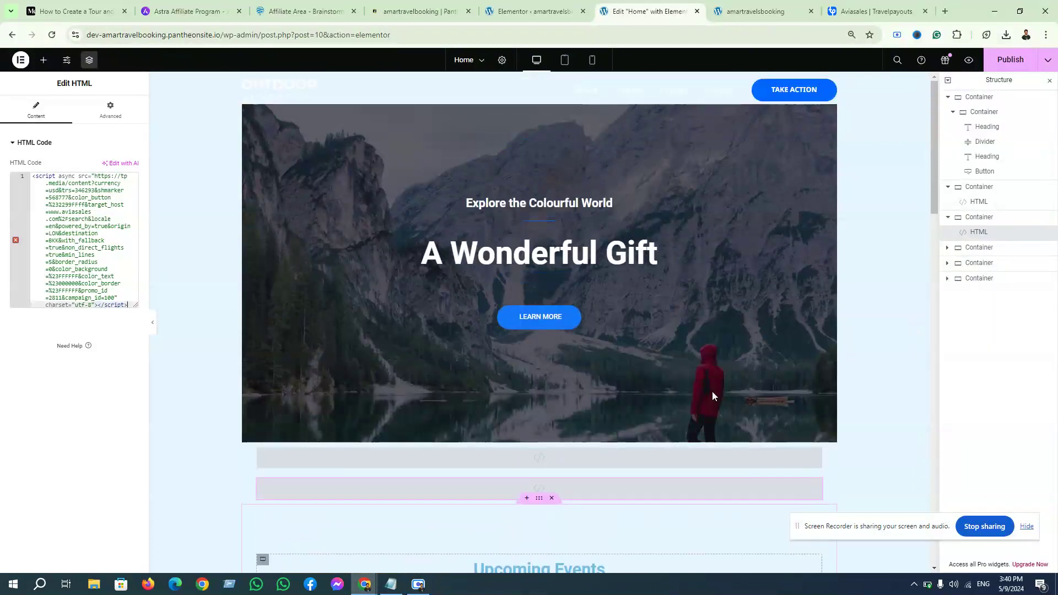
pyautogui.scroll(-7, 711, 392)
pyautogui.scroll(2, 642, 381)
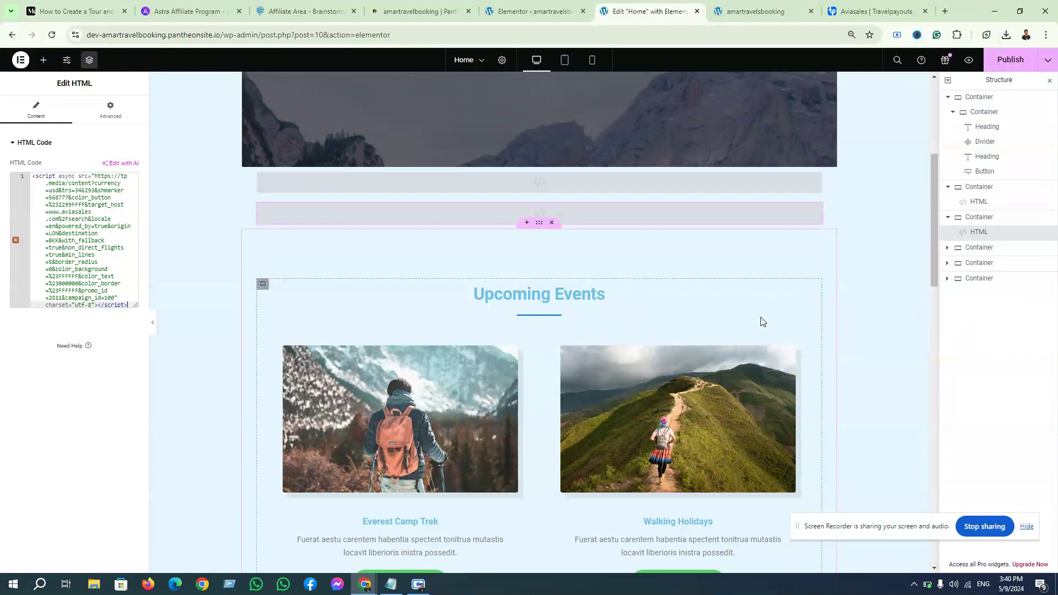
pyautogui.scroll(-3, 710, 323)
pyautogui.scroll(2, 727, 346)
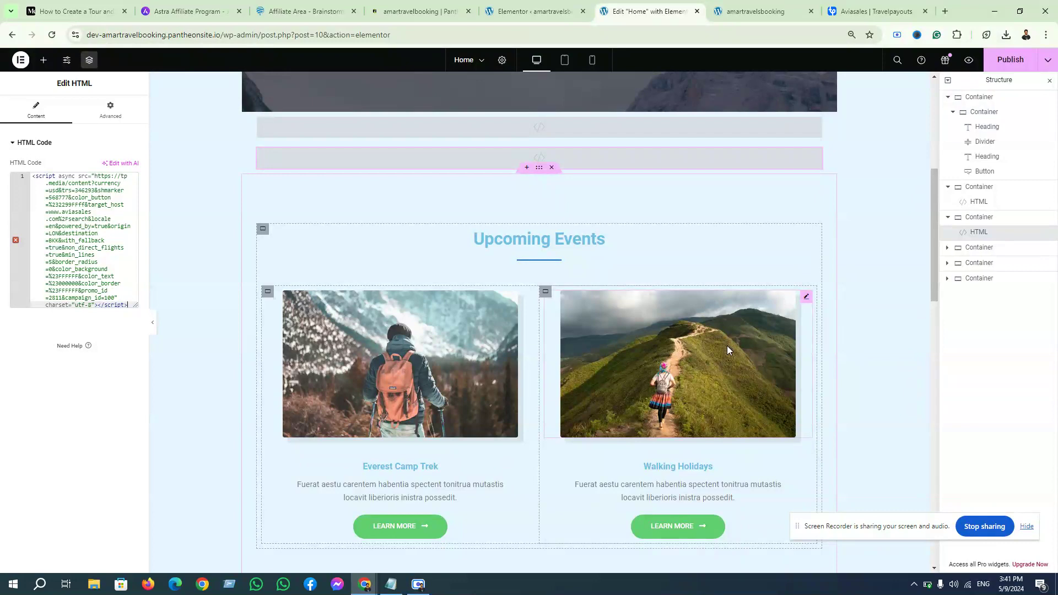
pyautogui.scroll(-4, 712, 392)
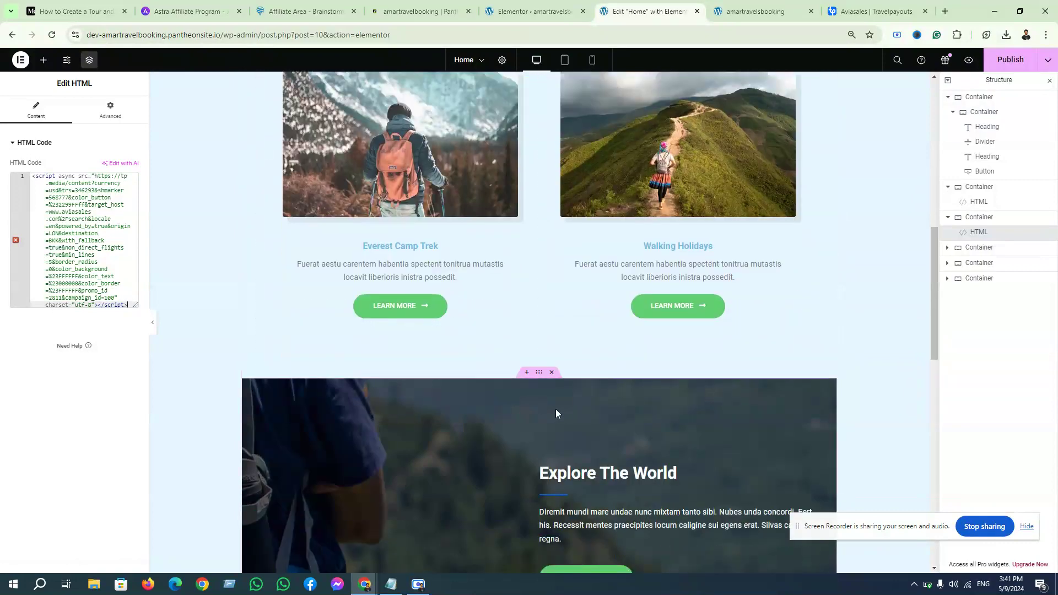
pyautogui.scroll(2, 567, 414)
pyautogui.scroll(-5, 567, 416)
pyautogui.scroll(6, 858, 97)
# Publish the Home page and check the flight schedule on the reloaded live site.
pyautogui.click(1011, 60)
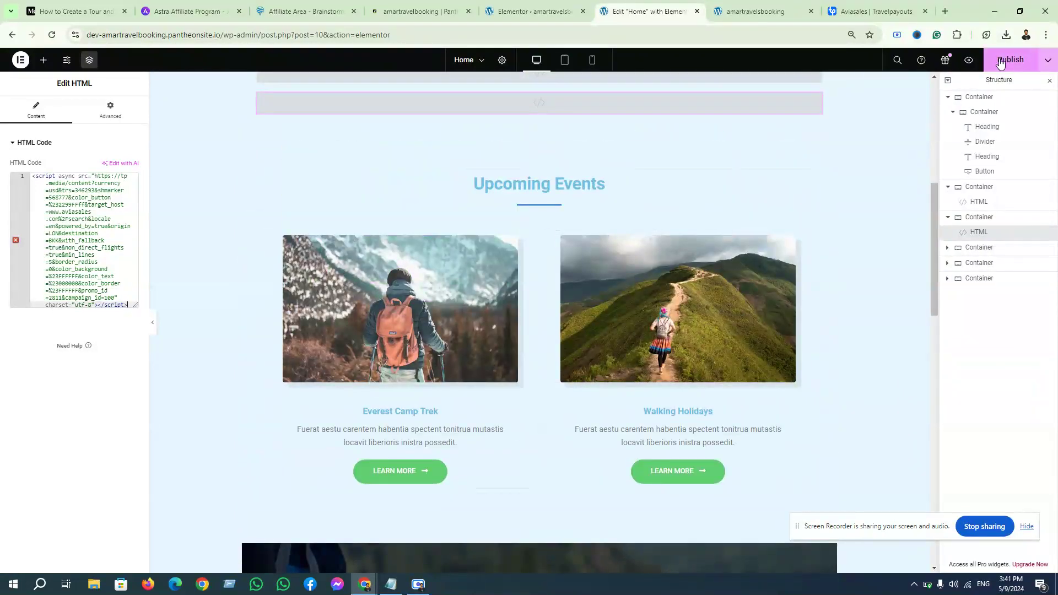
pyautogui.click(783, 7)
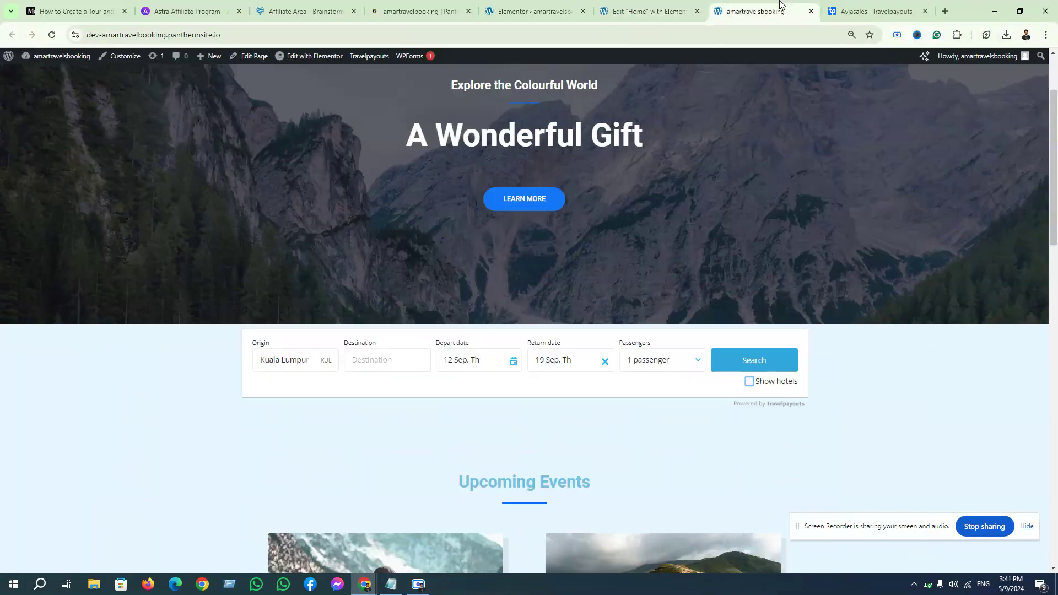
pyautogui.click(52, 35)
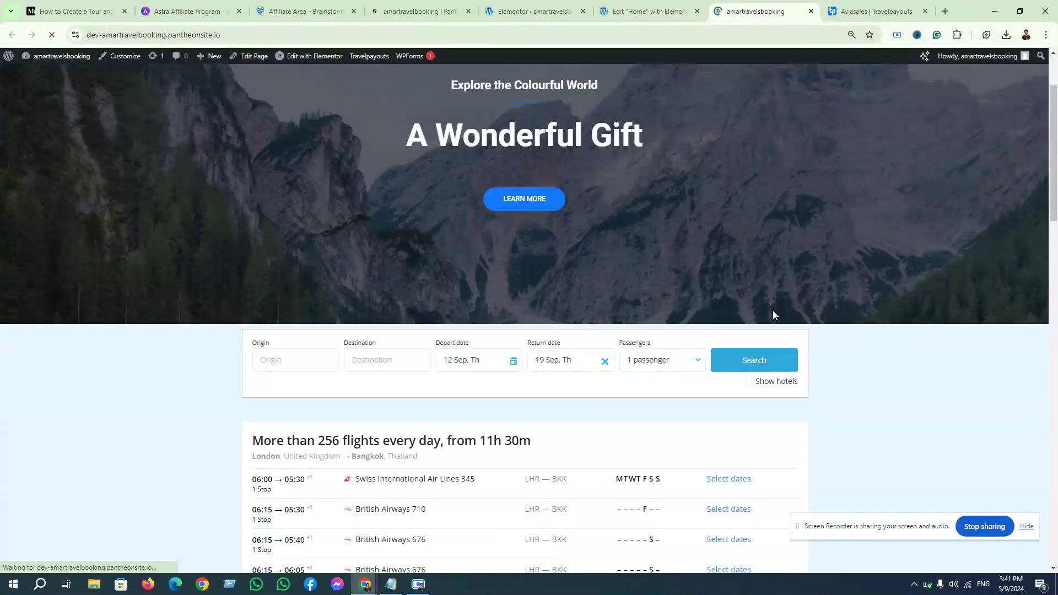
pyautogui.scroll(-6, 685, 286)
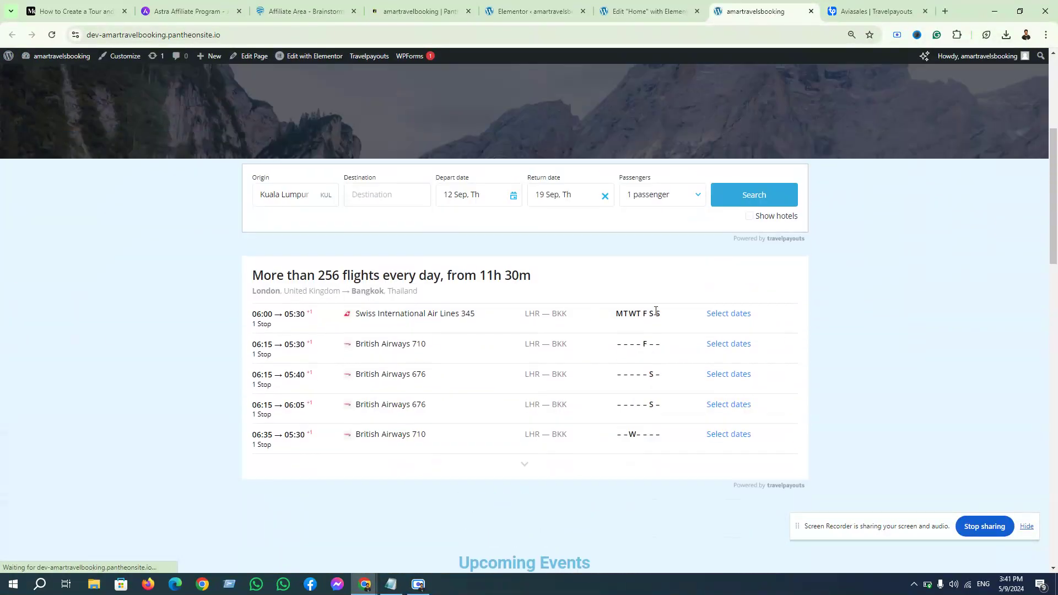
pyautogui.scroll(-4, 506, 315)
pyautogui.scroll(-2, 509, 317)
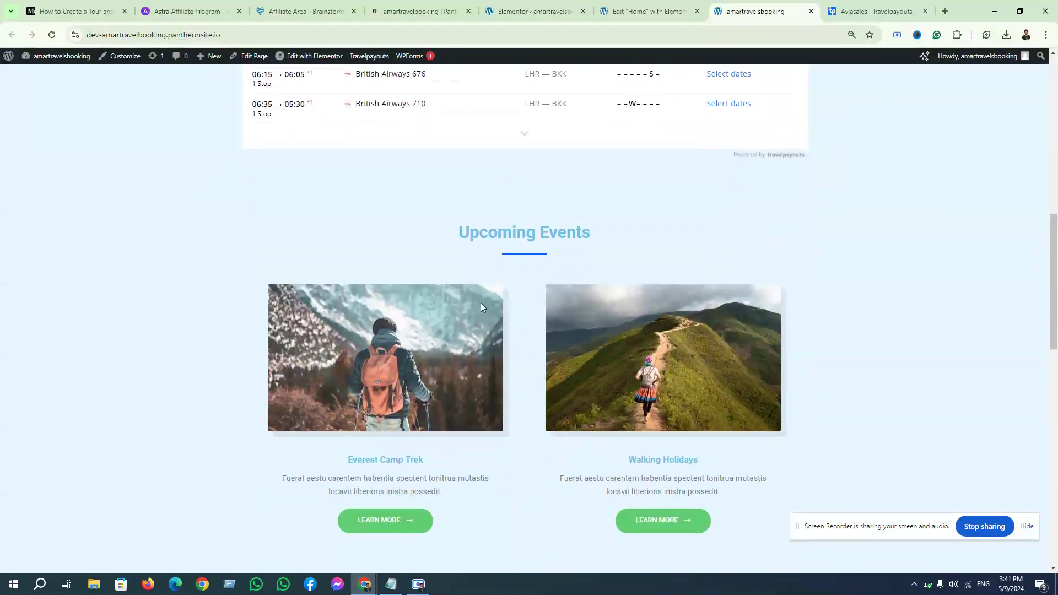
pyautogui.scroll(2, 441, 297)
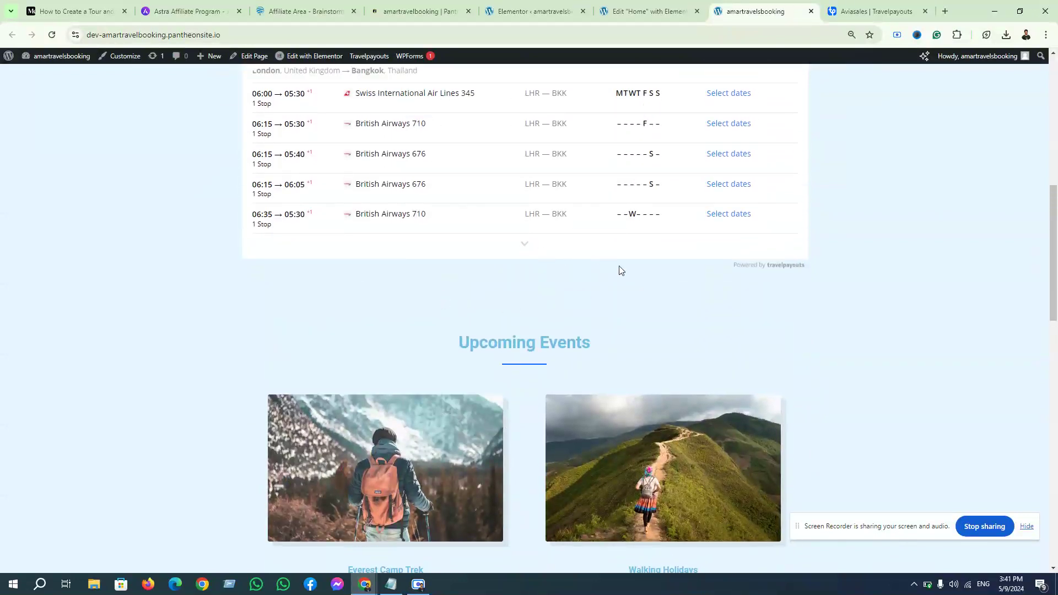
# Expand the full flight schedule list on the live site and look through the flights, returning to the hero section.
pyautogui.click(525, 248)
pyautogui.scroll(-10, 613, 411)
pyautogui.scroll(-18, 613, 411)
pyautogui.scroll(-12, 660, 308)
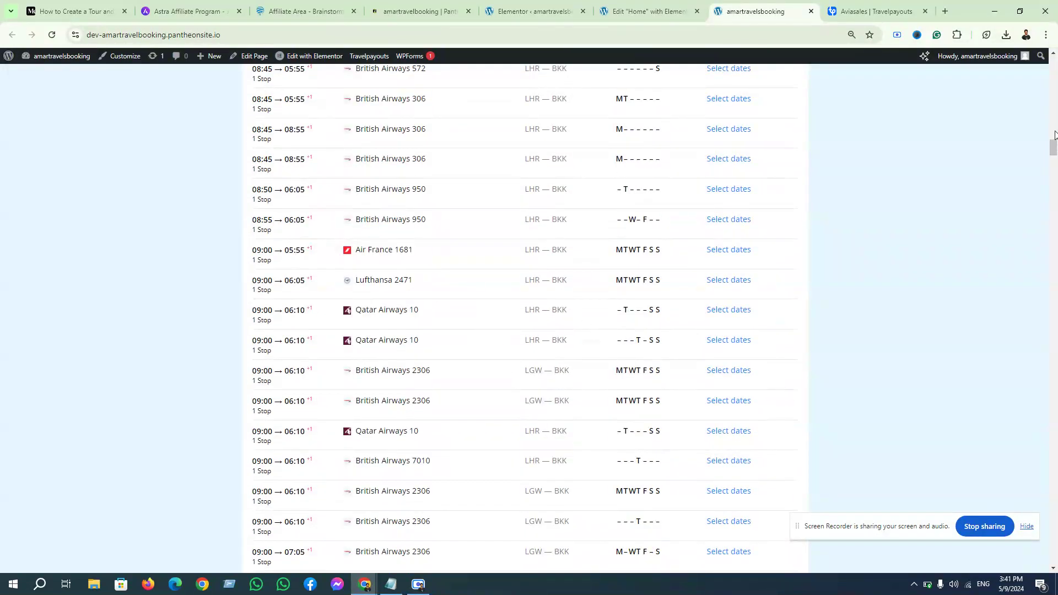
pyautogui.moveTo(1054, 154); pyautogui.dragTo(1054, 63)
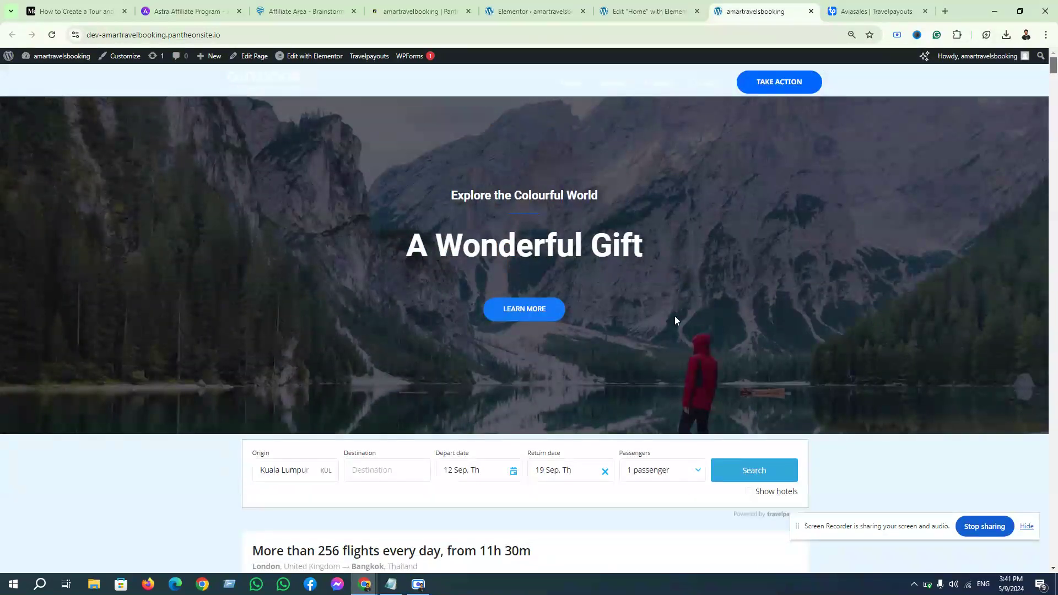
# Open the Starter Templates library from the empty area at the end of the Home page in the Elementor editor.
pyautogui.click(655, 22)
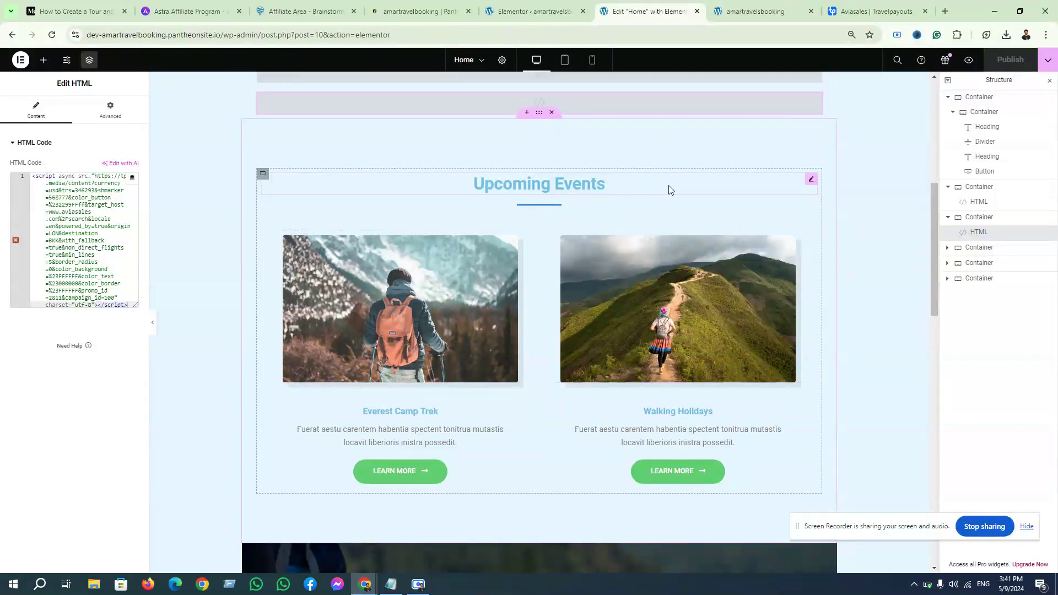
pyautogui.scroll(-8, 575, 402)
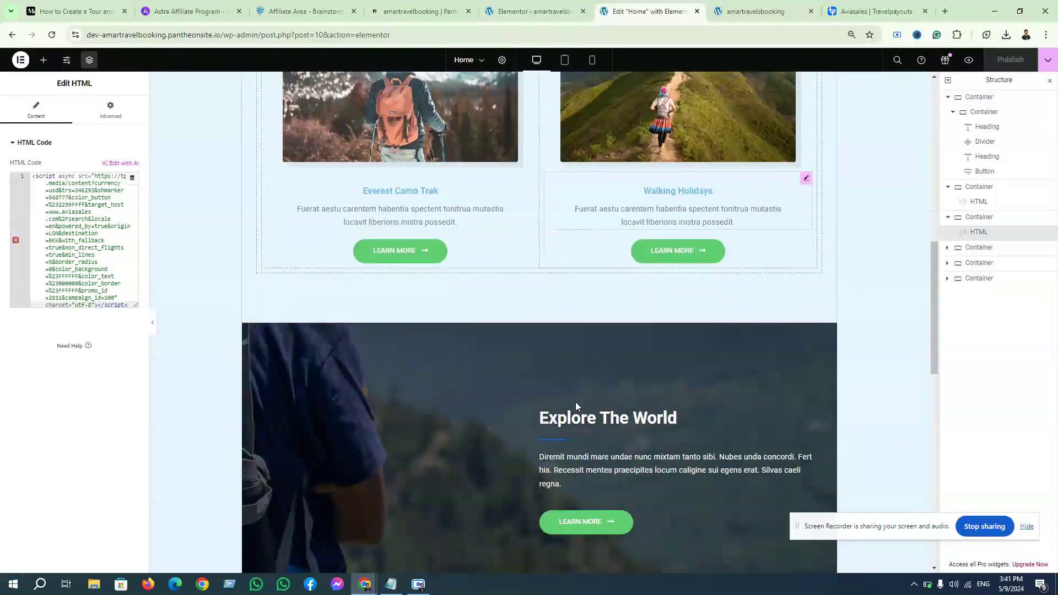
pyautogui.scroll(-4, 465, 379)
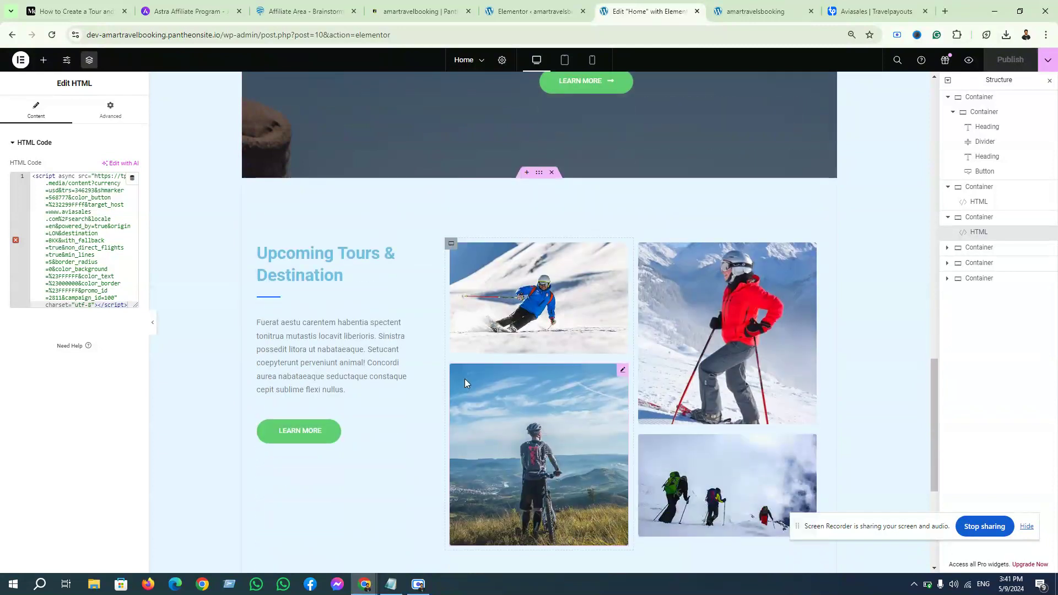
pyautogui.scroll(-5, 587, 411)
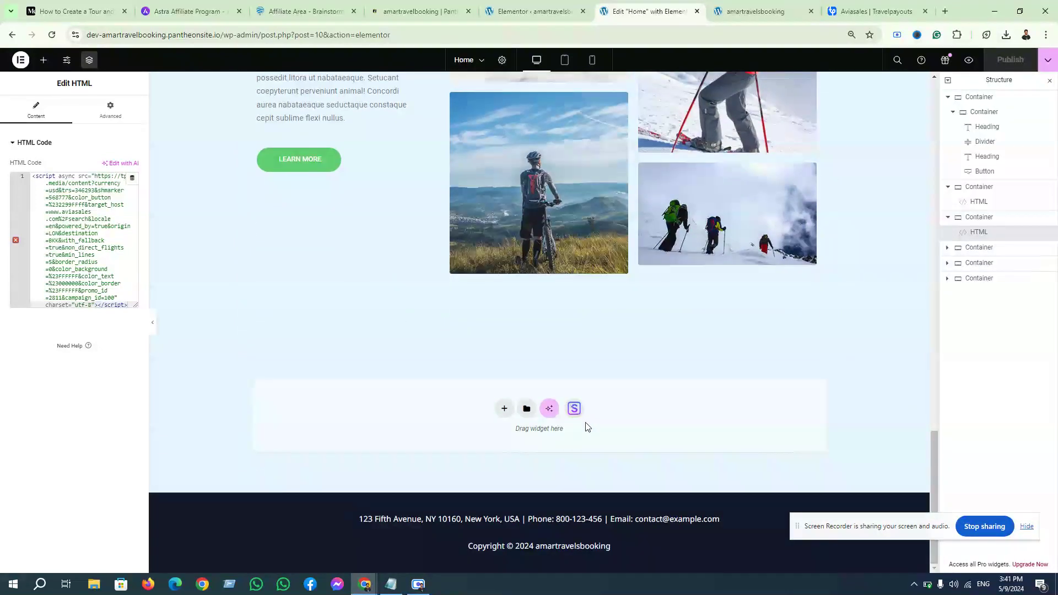
pyautogui.click(576, 409)
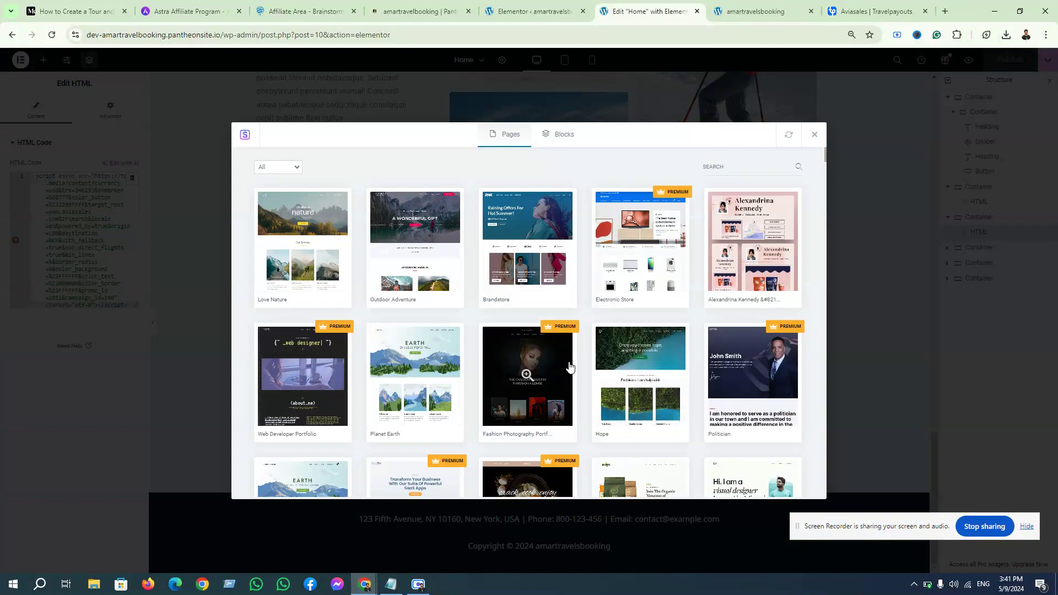
# Look through the page templates in the Starter Templates library for suitable designs.
pyautogui.scroll(-4, 716, 374)
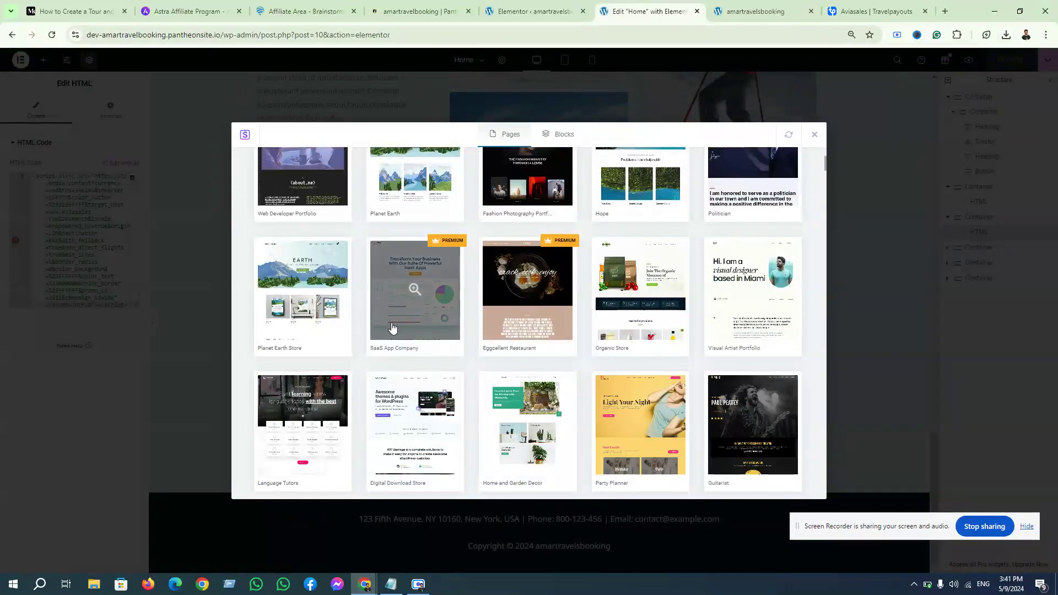
pyautogui.scroll(-1, 680, 366)
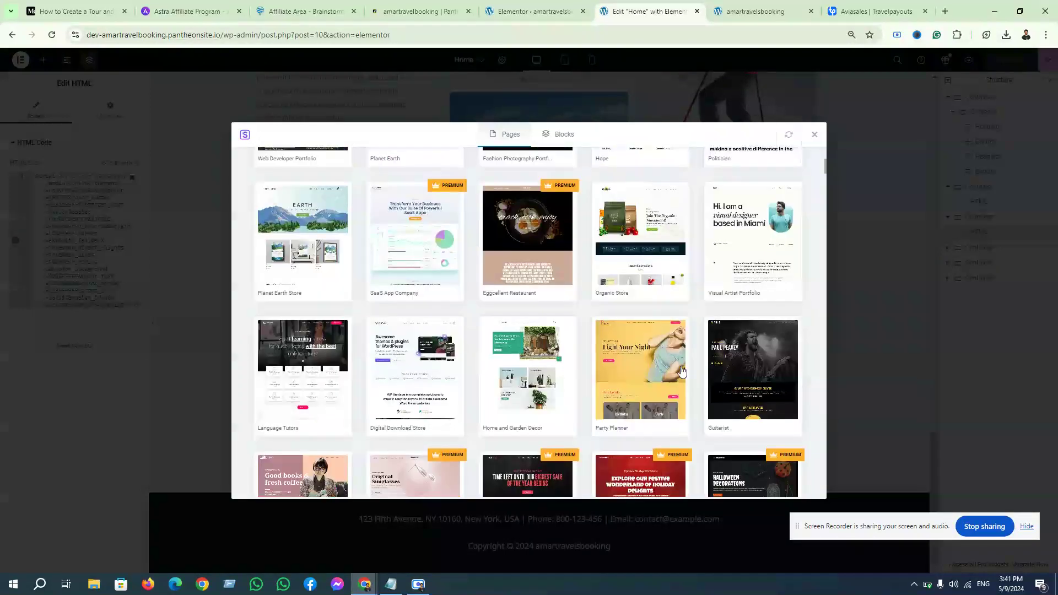
pyautogui.scroll(-5, 682, 373)
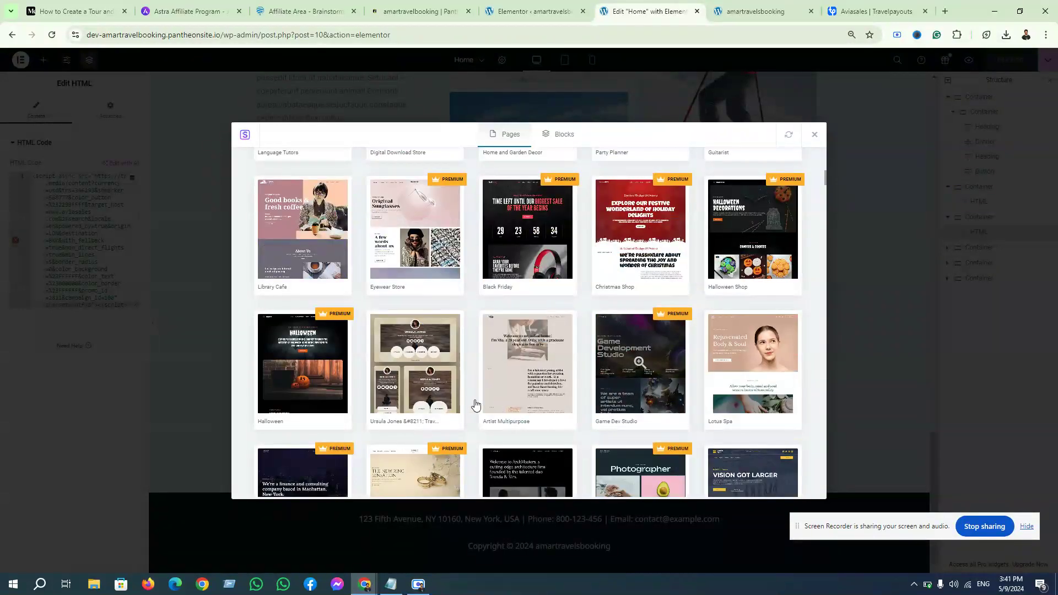
pyautogui.scroll(-2, 522, 406)
pyautogui.scroll(-9, 522, 405)
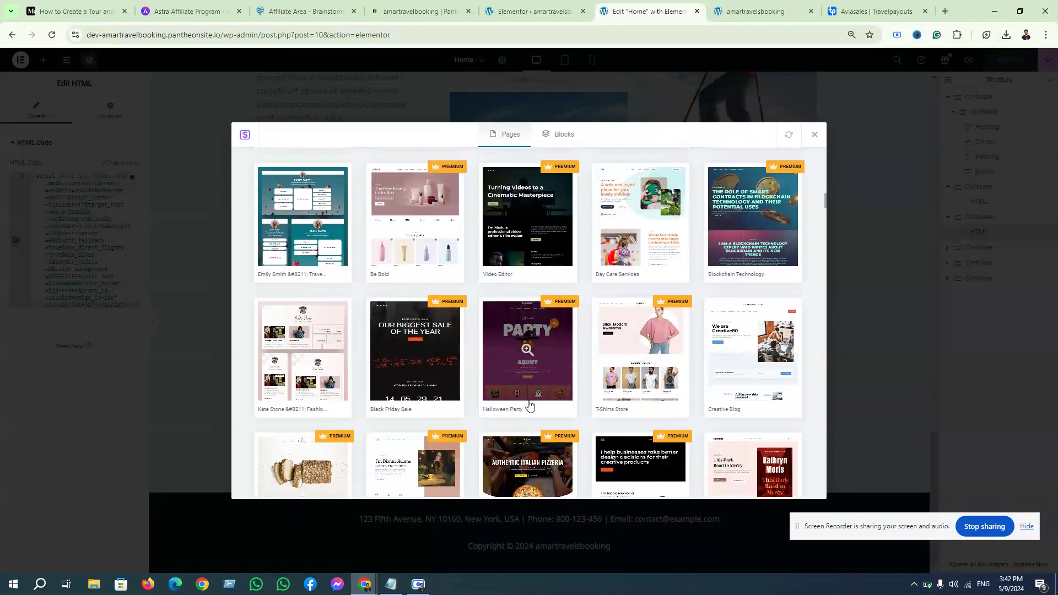
pyautogui.scroll(2, 529, 407)
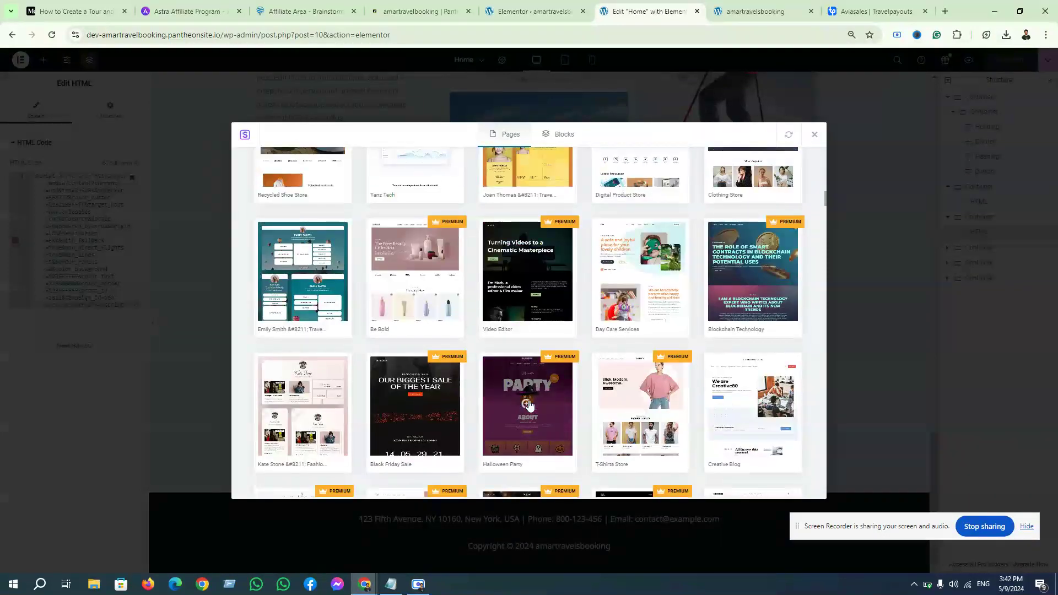
pyautogui.scroll(-12, 529, 406)
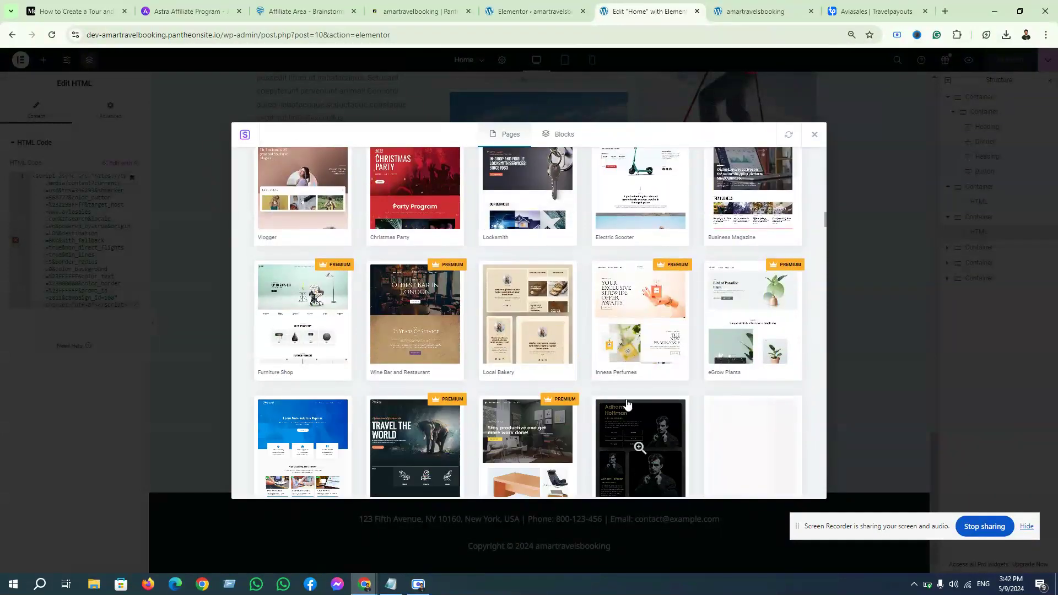
pyautogui.scroll(-6, 627, 404)
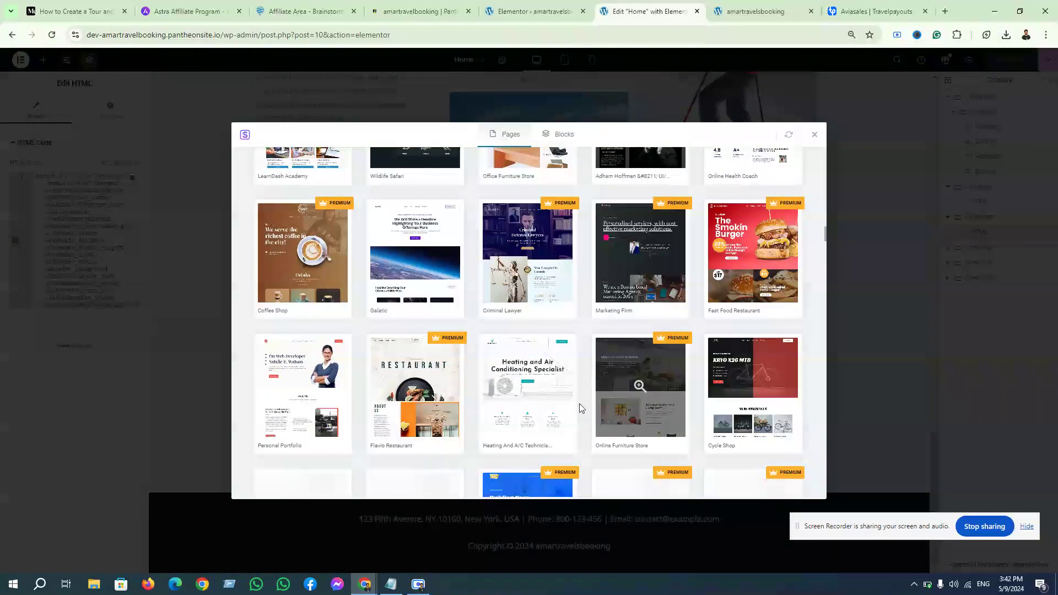
pyautogui.scroll(-3, 580, 409)
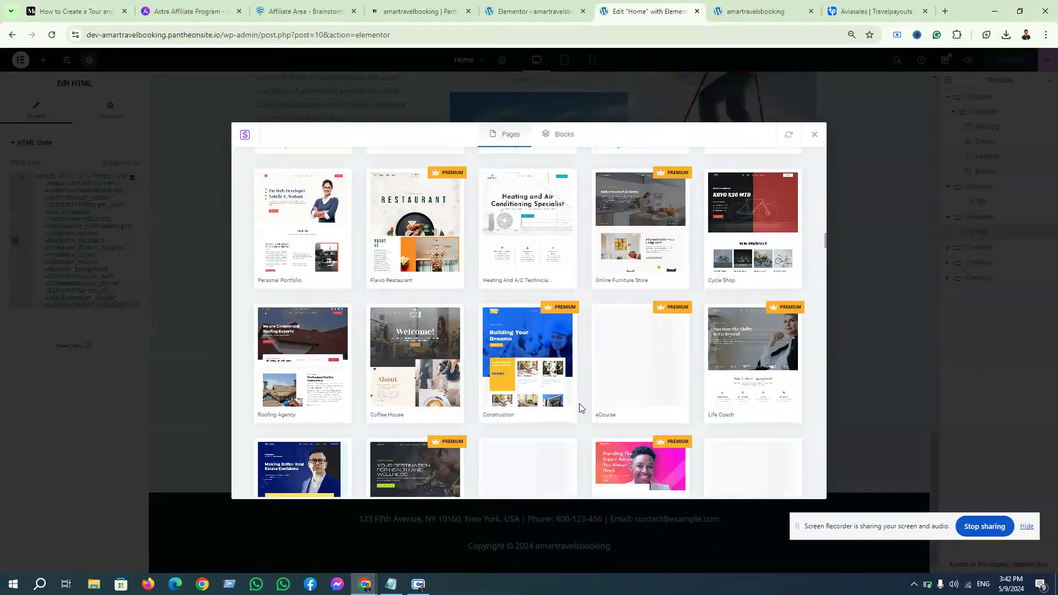
pyautogui.scroll(-3, 580, 409)
pyautogui.scroll(-4, 580, 408)
pyautogui.scroll(-5, 580, 409)
# Import the "Our Amazing Clients" block with five logos from the template library's blocks into the Home page.
pyautogui.click(561, 138)
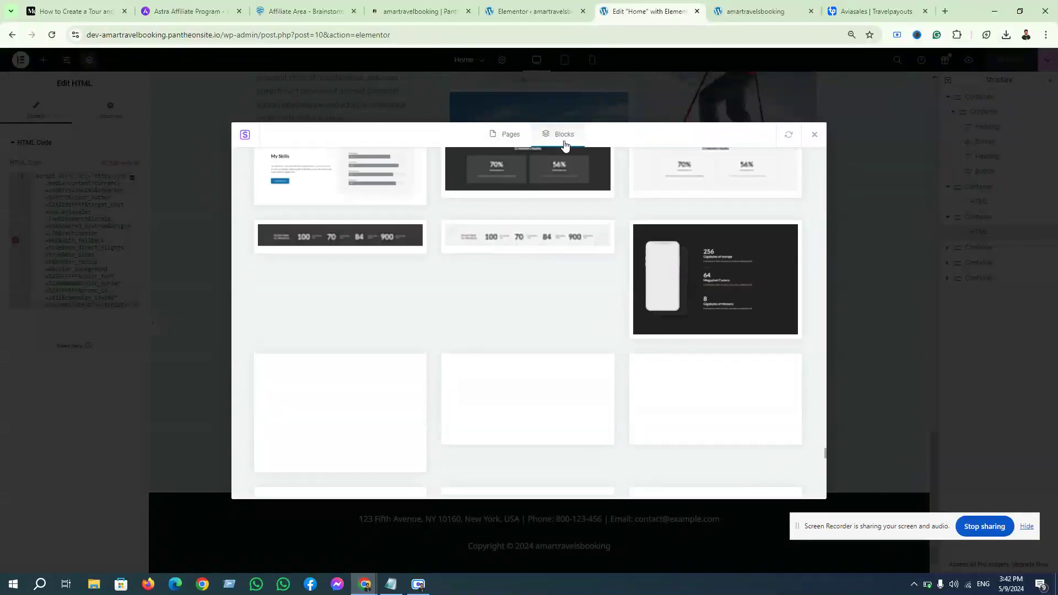
pyautogui.scroll(10, 557, 353)
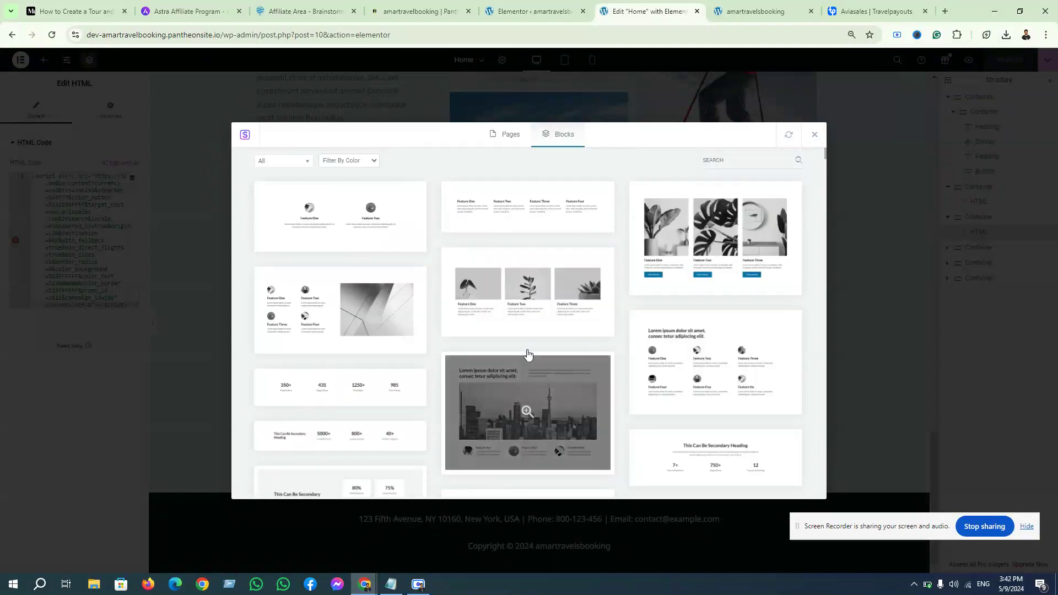
pyautogui.scroll(-5, 717, 363)
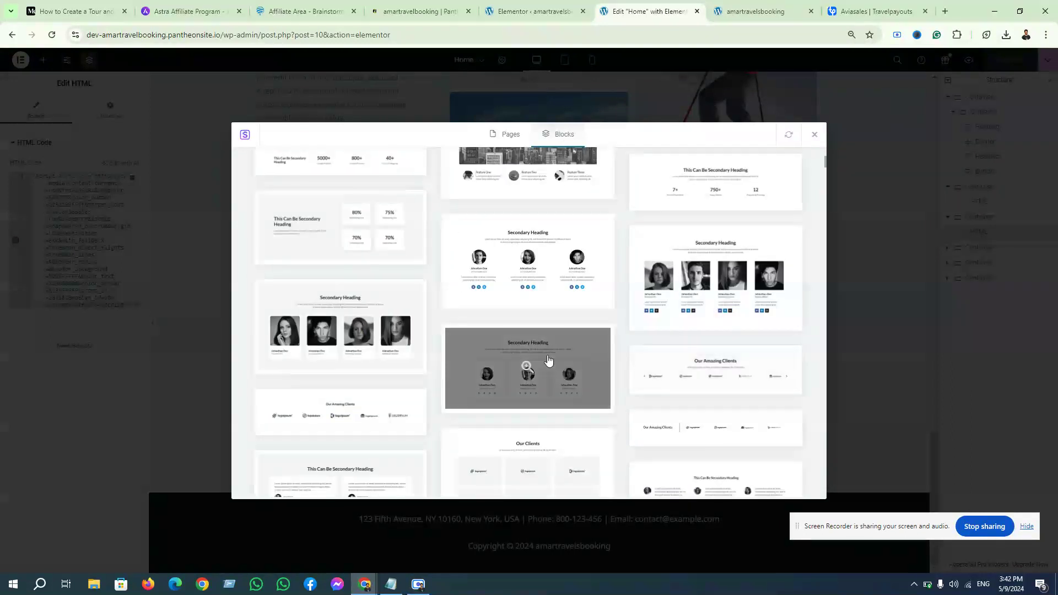
pyautogui.scroll(-5, 595, 373)
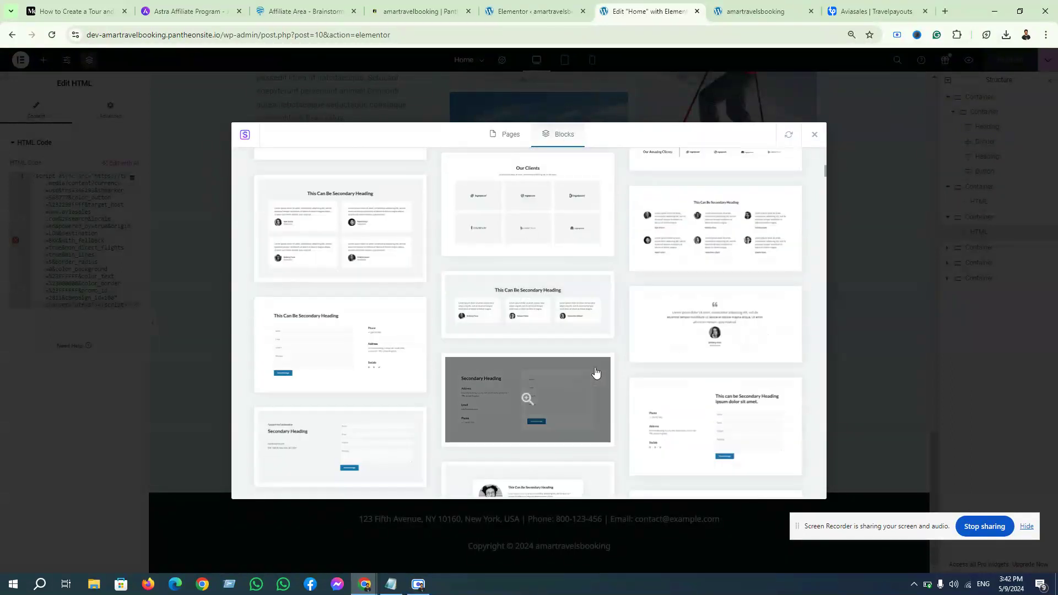
pyautogui.scroll(2, 596, 373)
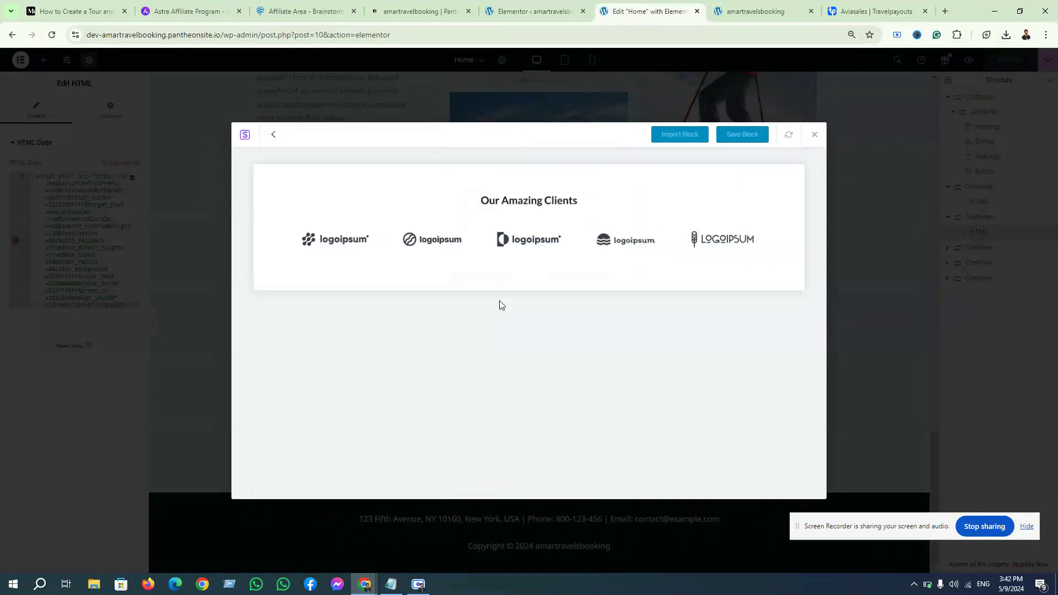
pyautogui.click(682, 135)
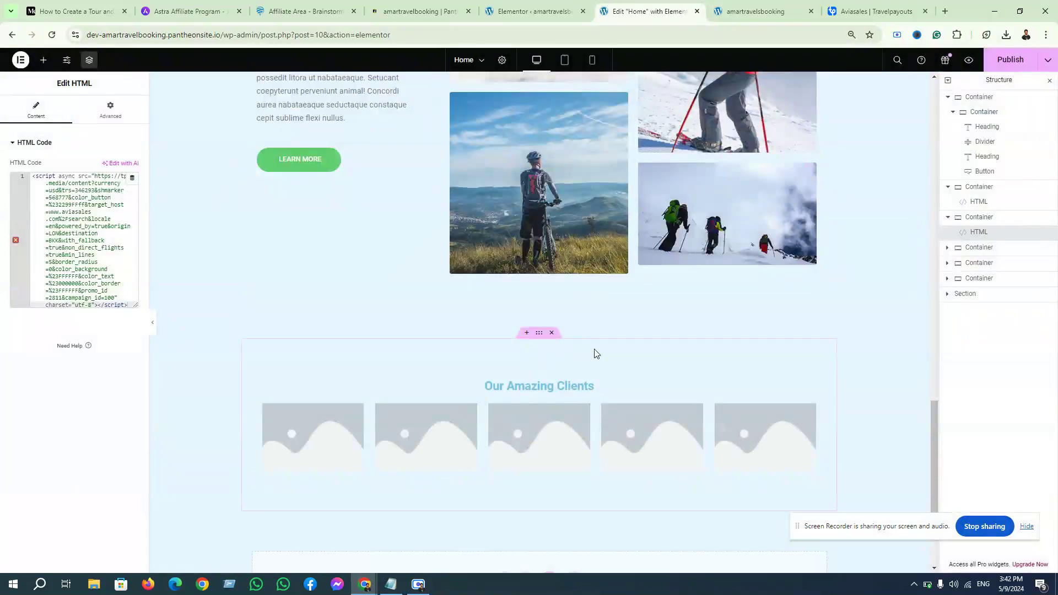
# Replace the first placeholder image under "Our Amazing Clients" with winter-sports-03.jpg from the Media Library.
pyautogui.scroll(-1, 595, 352)
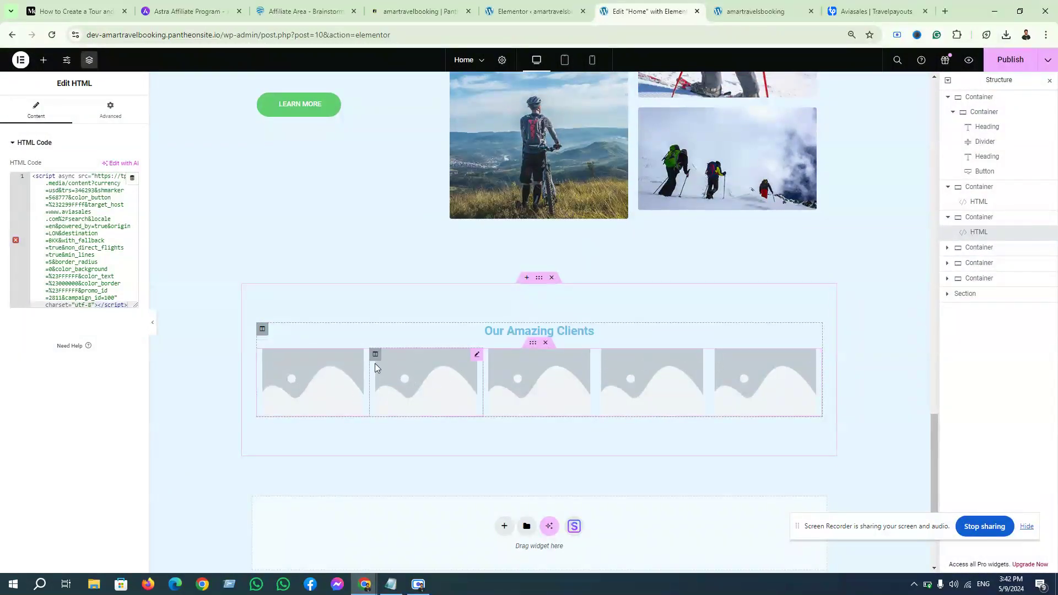
pyautogui.click(323, 383)
pyautogui.click(75, 232)
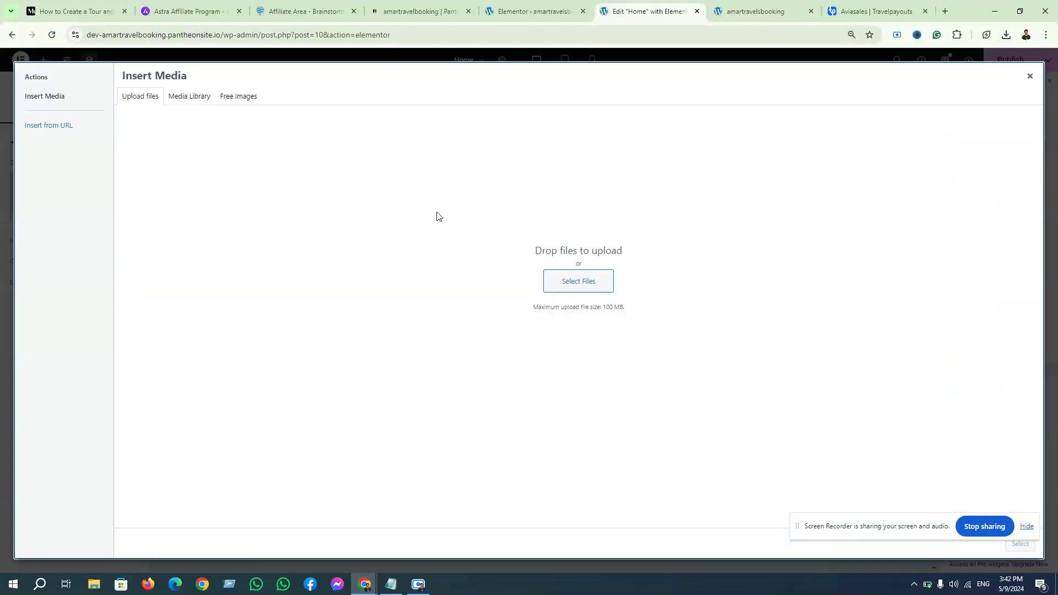
pyautogui.click(177, 97)
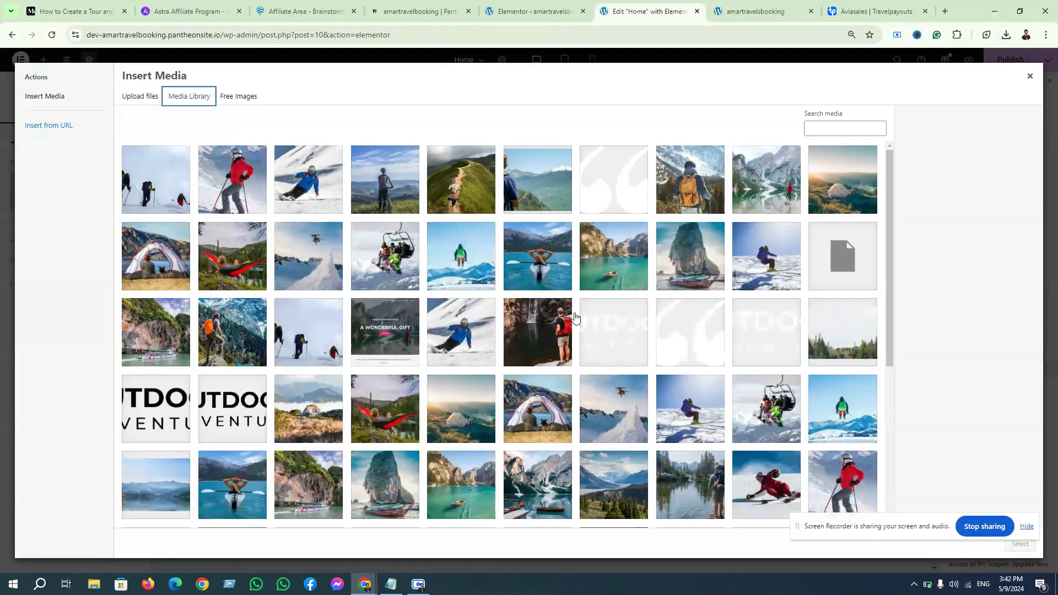
pyautogui.scroll(-3, 573, 317)
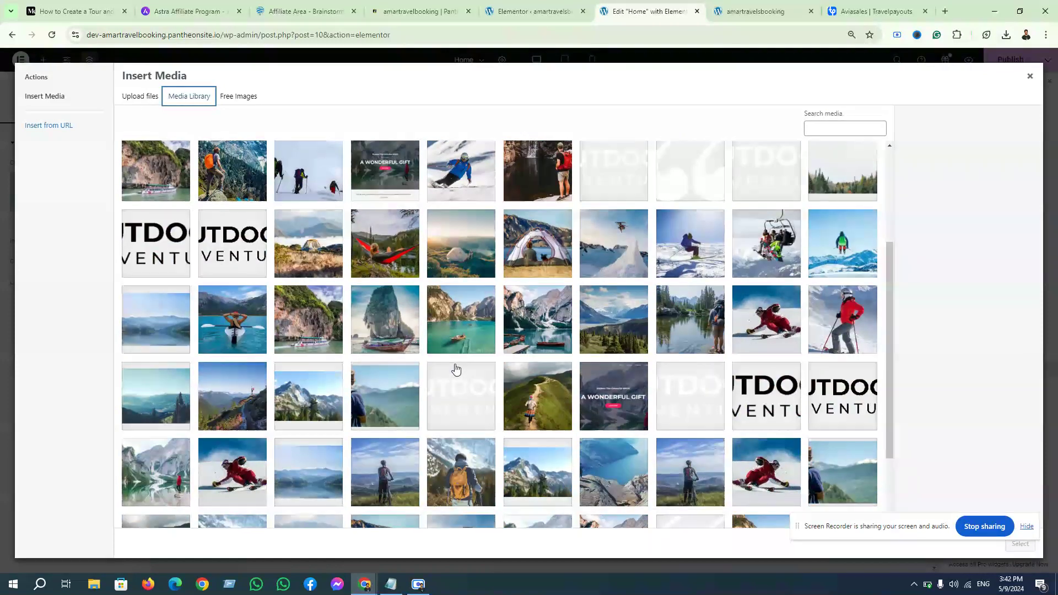
pyautogui.scroll(-2, 457, 366)
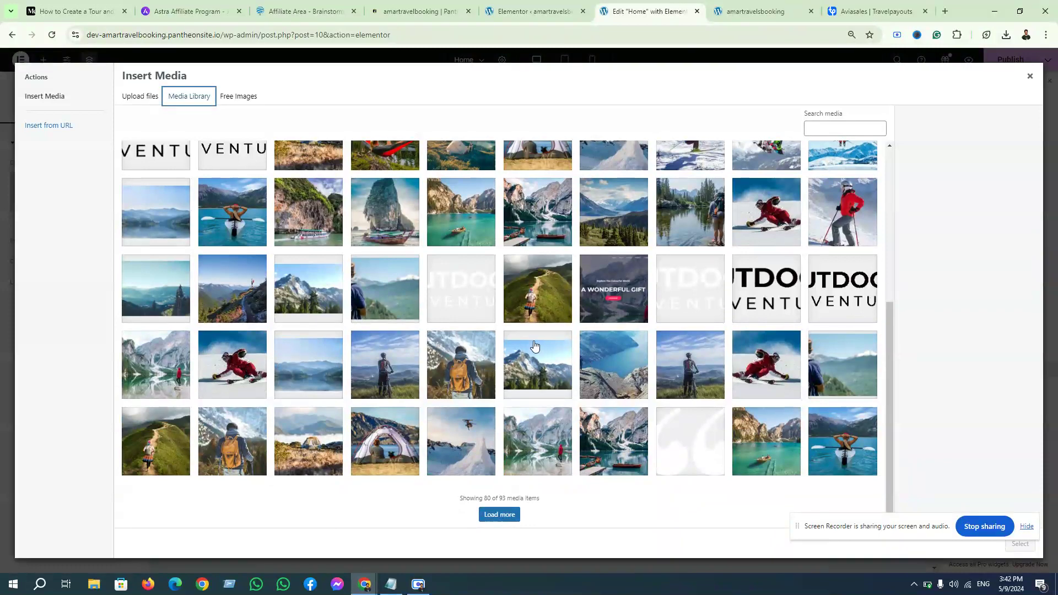
pyautogui.scroll(2, 534, 346)
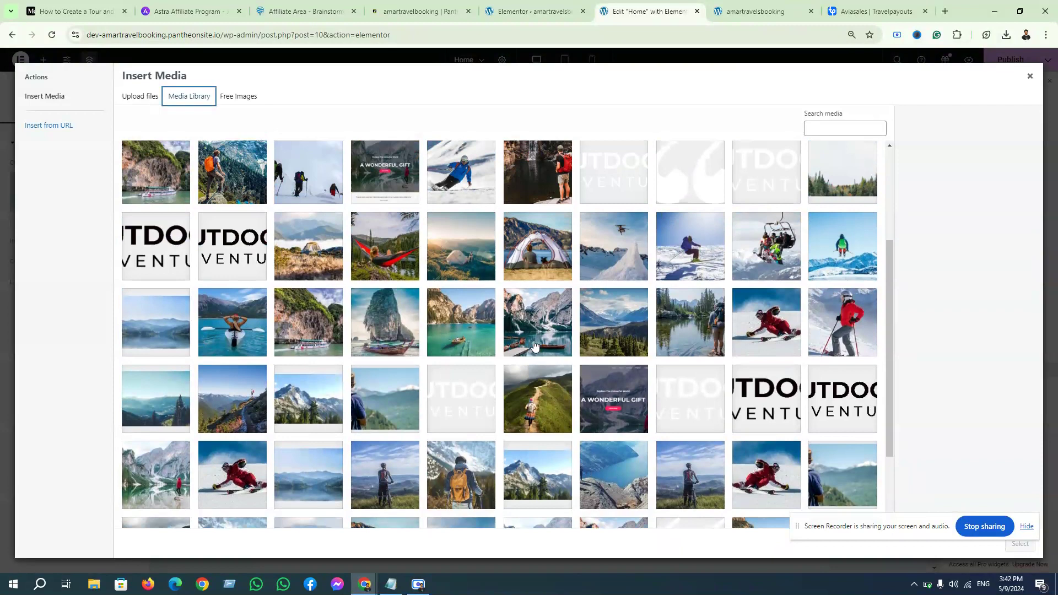
pyautogui.scroll(-2, 534, 346)
pyautogui.scroll(4, 534, 346)
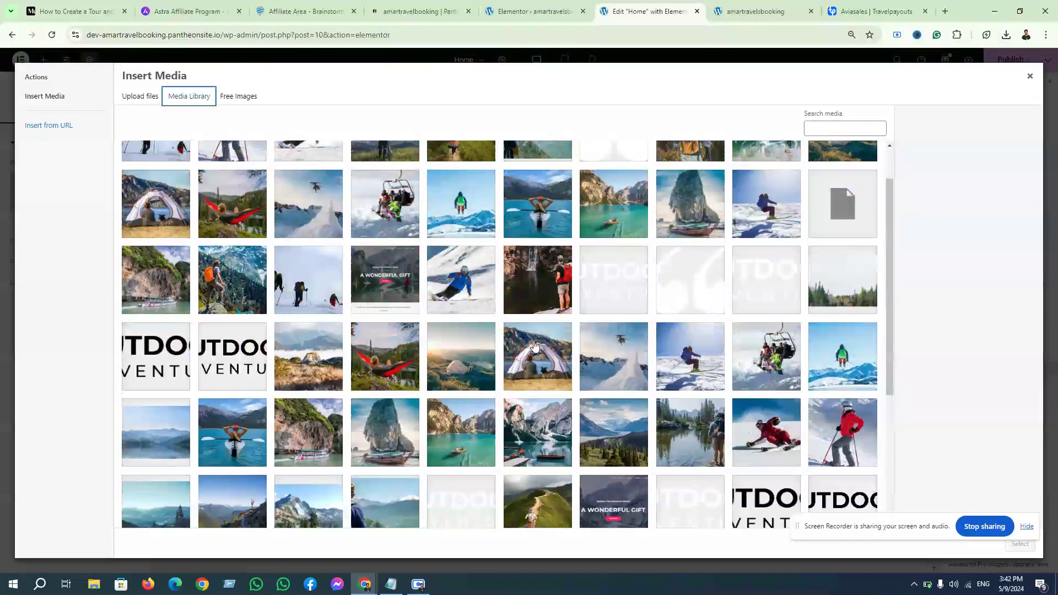
pyautogui.scroll(-3, 534, 347)
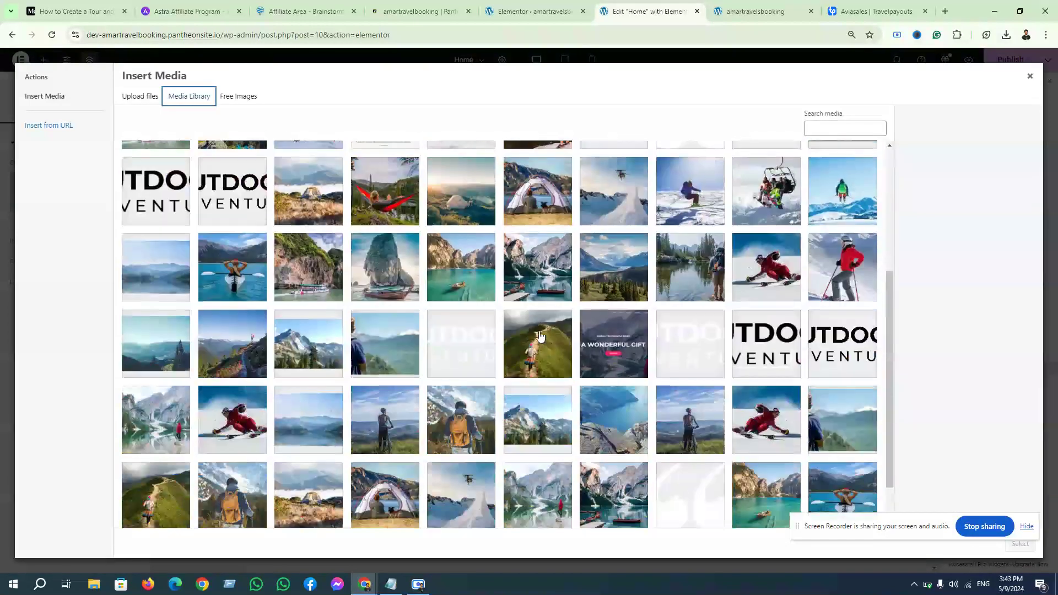
pyautogui.scroll(-1, 491, 470)
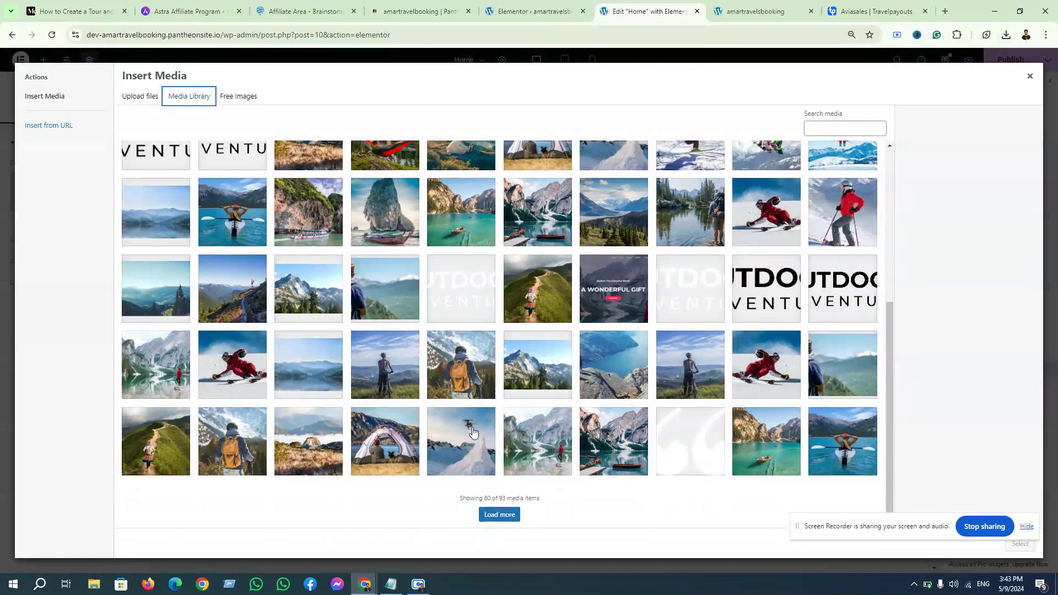
pyautogui.click(441, 441)
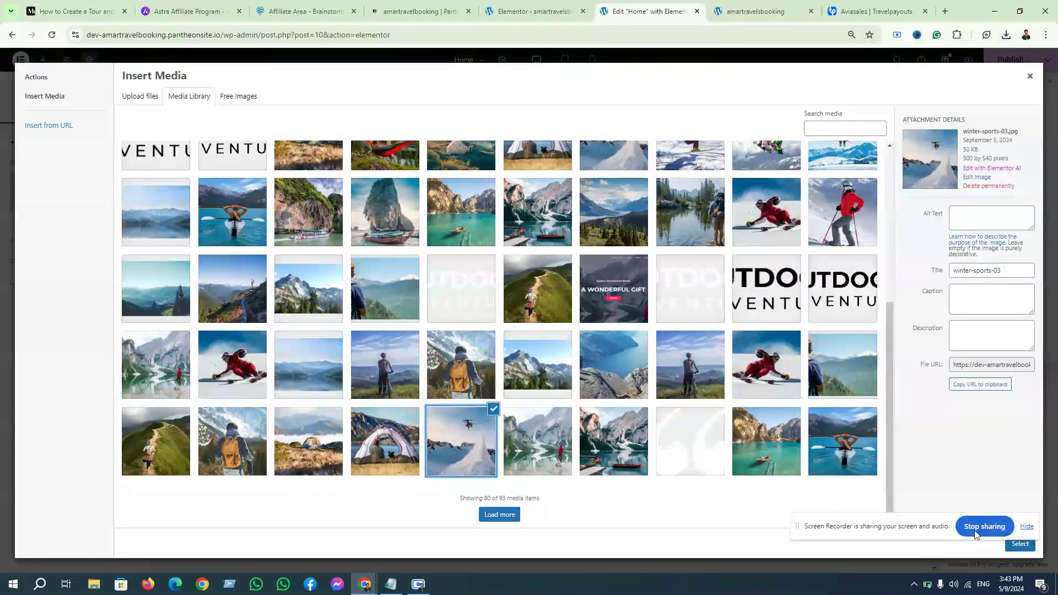
pyautogui.moveTo(886, 524); pyautogui.dragTo(734, 535)
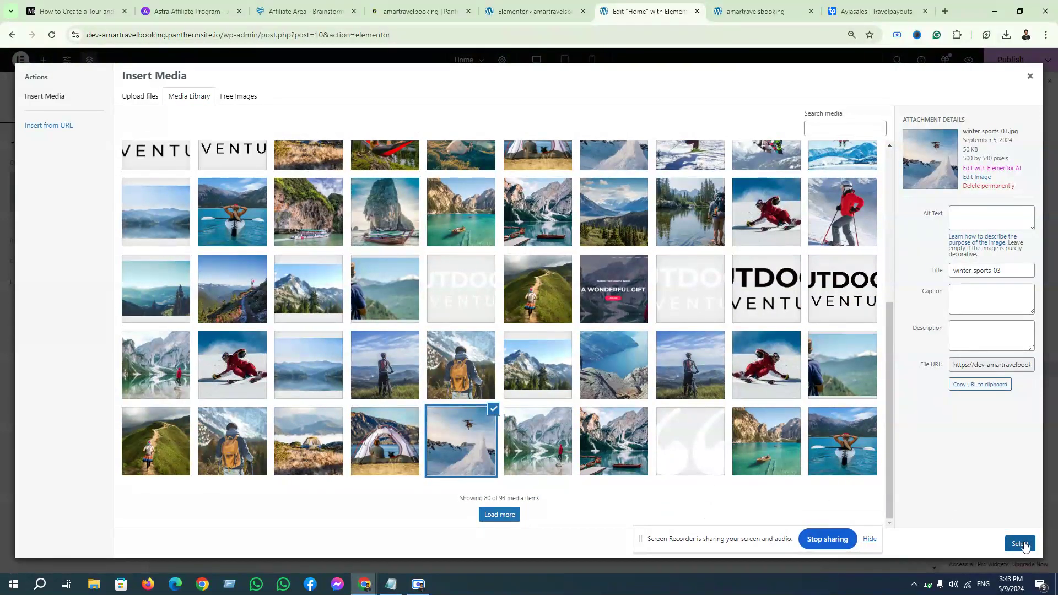
pyautogui.click(1021, 544)
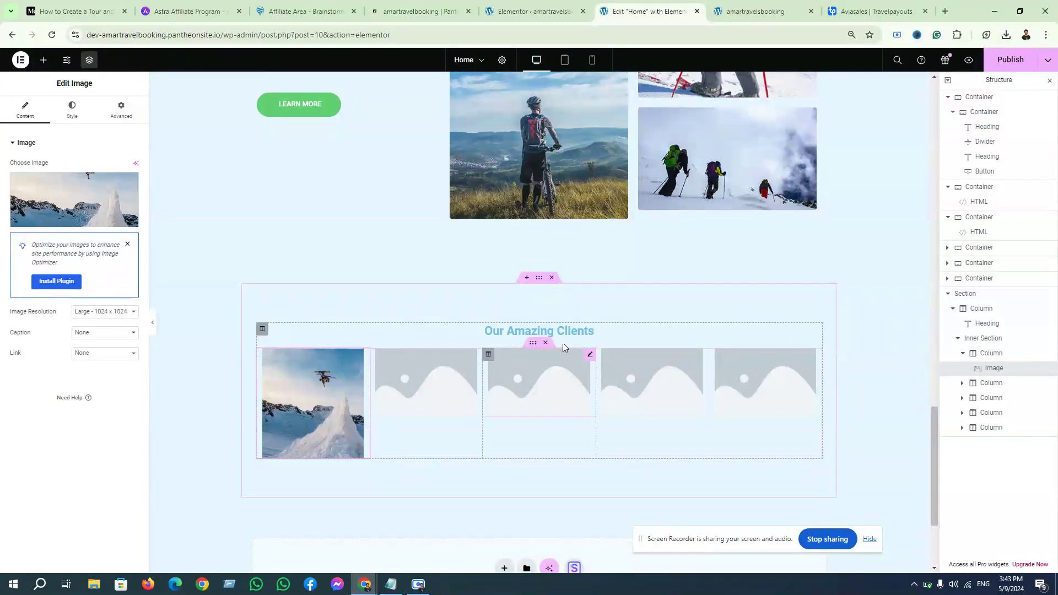
# Change the "Our Amazing Clients" heading text to "Our amazing partner" and publish the Home page.
pyautogui.click(605, 334)
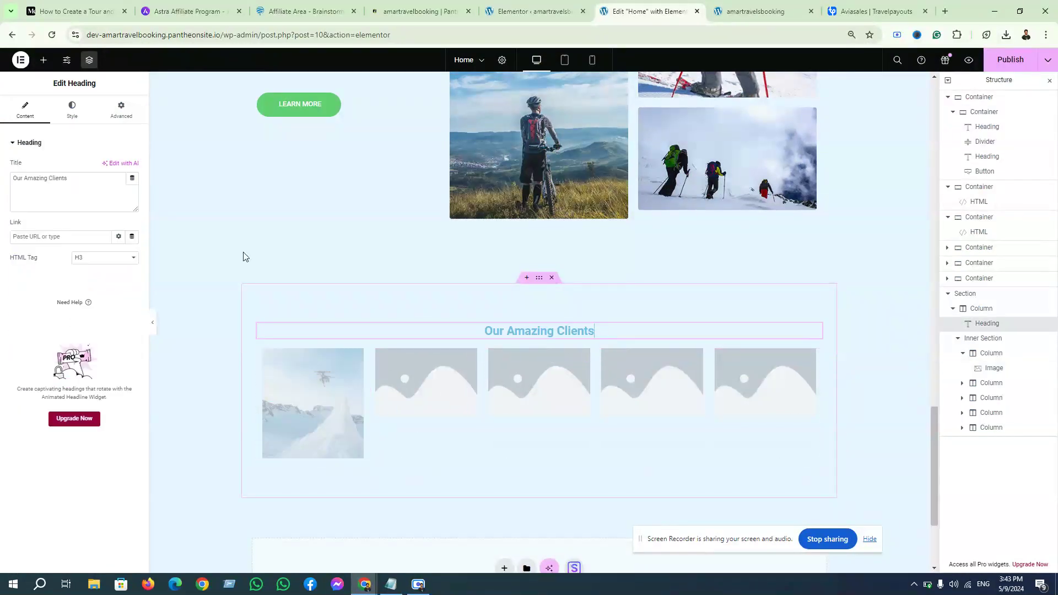
pyautogui.moveTo(73, 177); pyautogui.dragTo(12, 178)
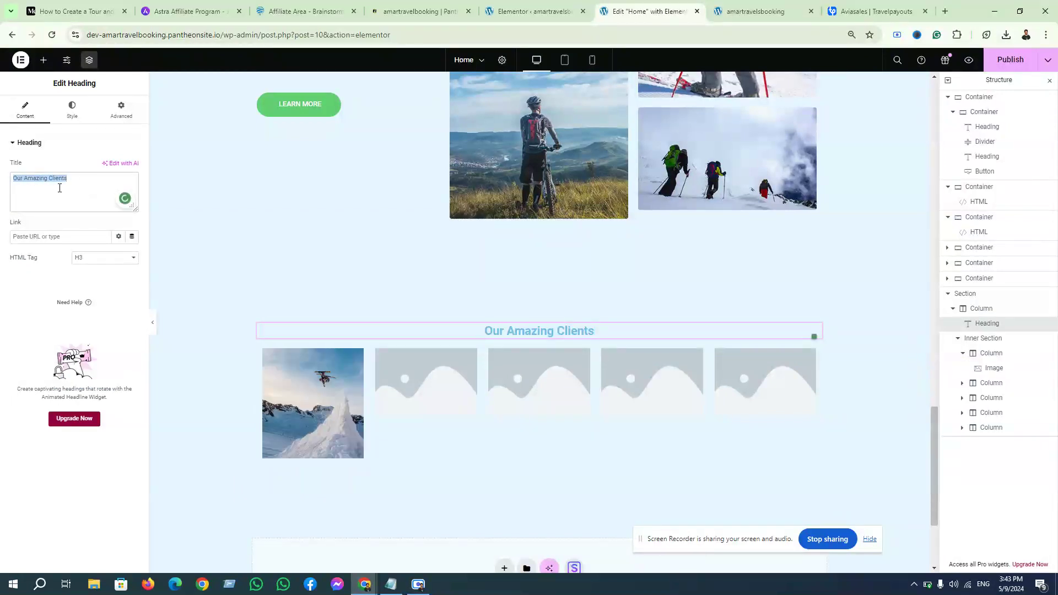
pyautogui.write('Our ')
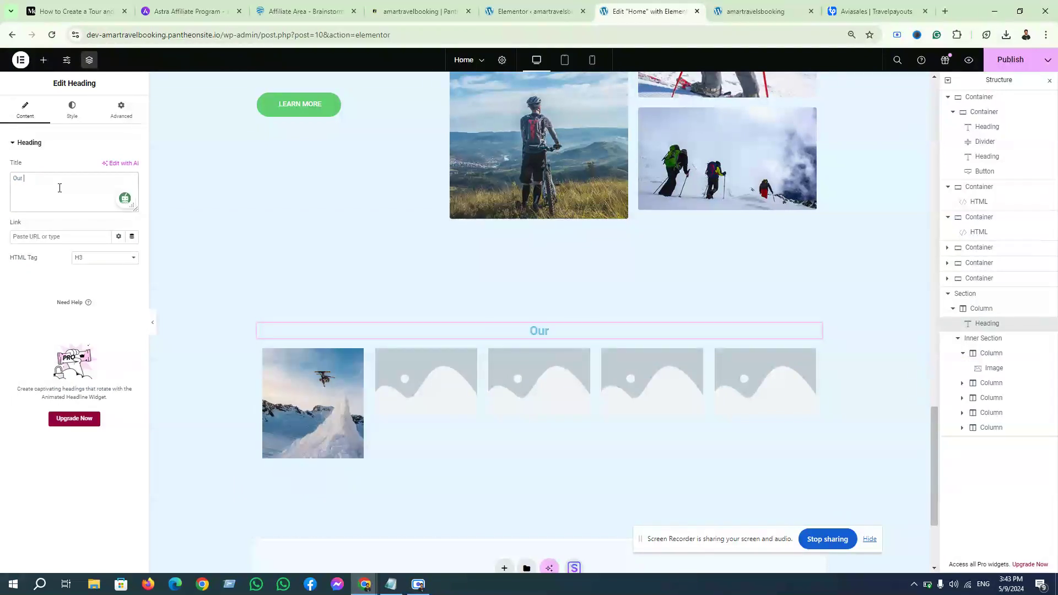
pyautogui.write('amazing partner')
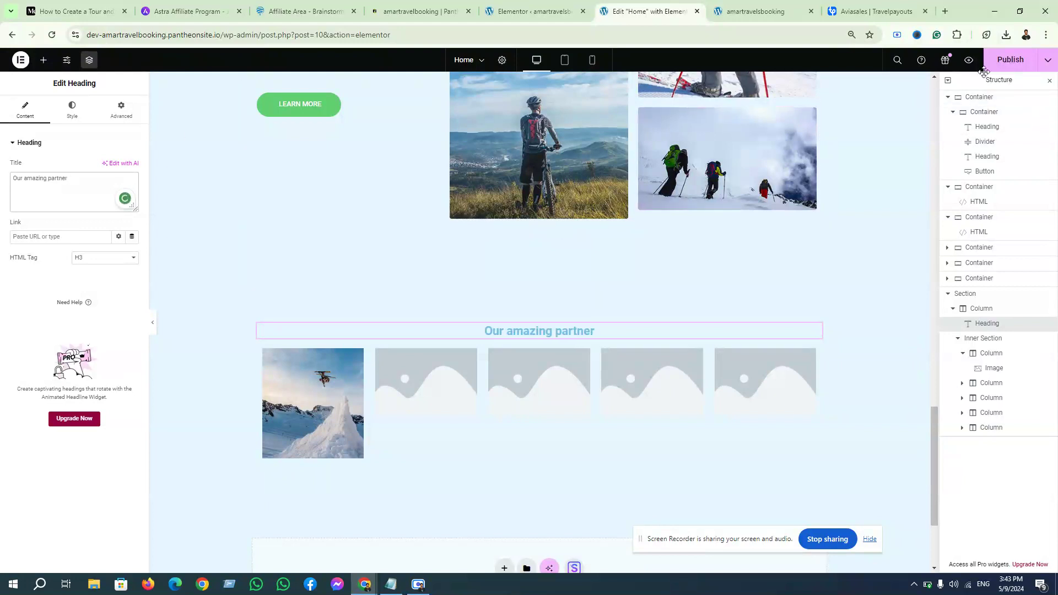
pyautogui.click(1019, 61)
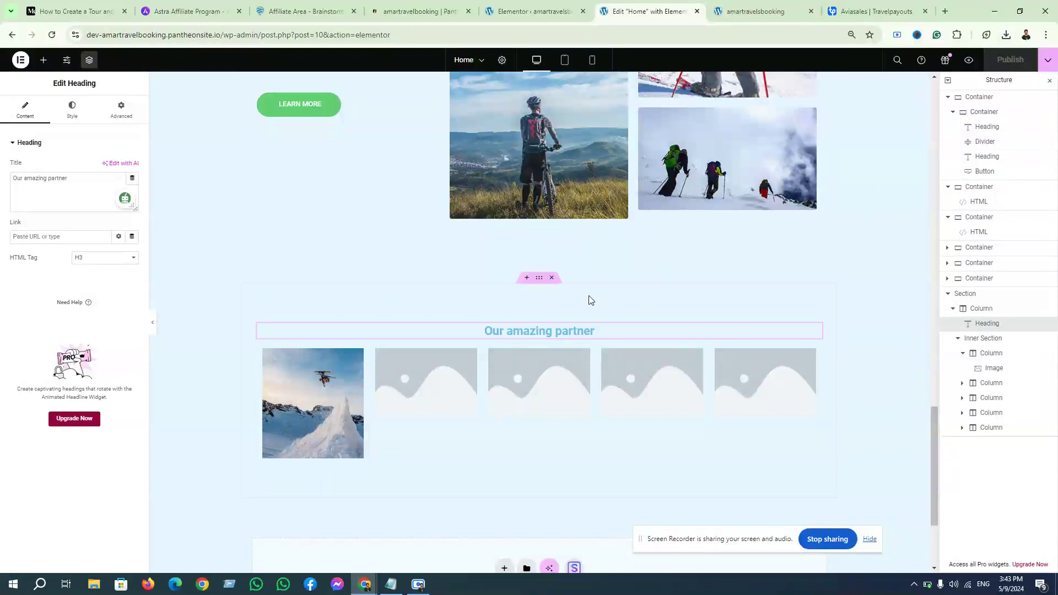
# Review the live amartravelsbooking home page, examining the hero, the flight search form and the London–Bangkok flight schedule.
pyautogui.scroll(15, 433, 258)
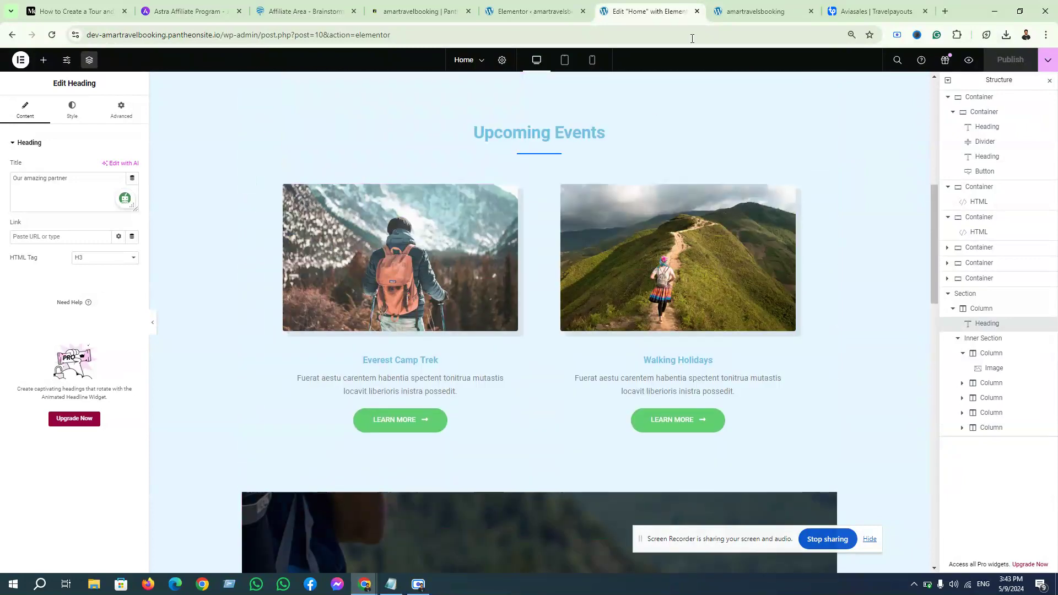
pyautogui.click(879, 11)
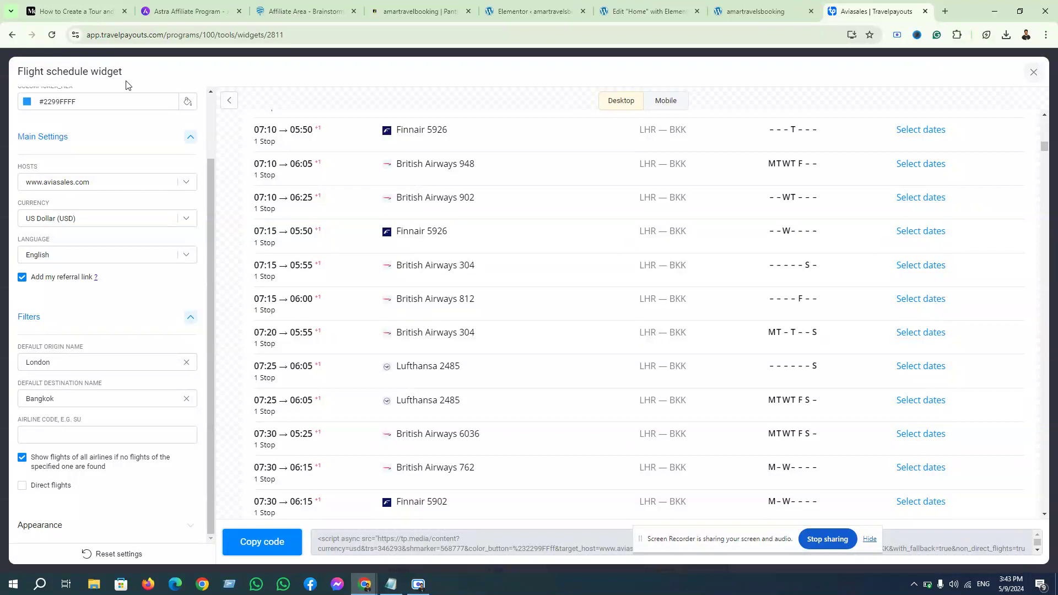
pyautogui.click(764, 6)
pyautogui.scroll(-8, 630, 323)
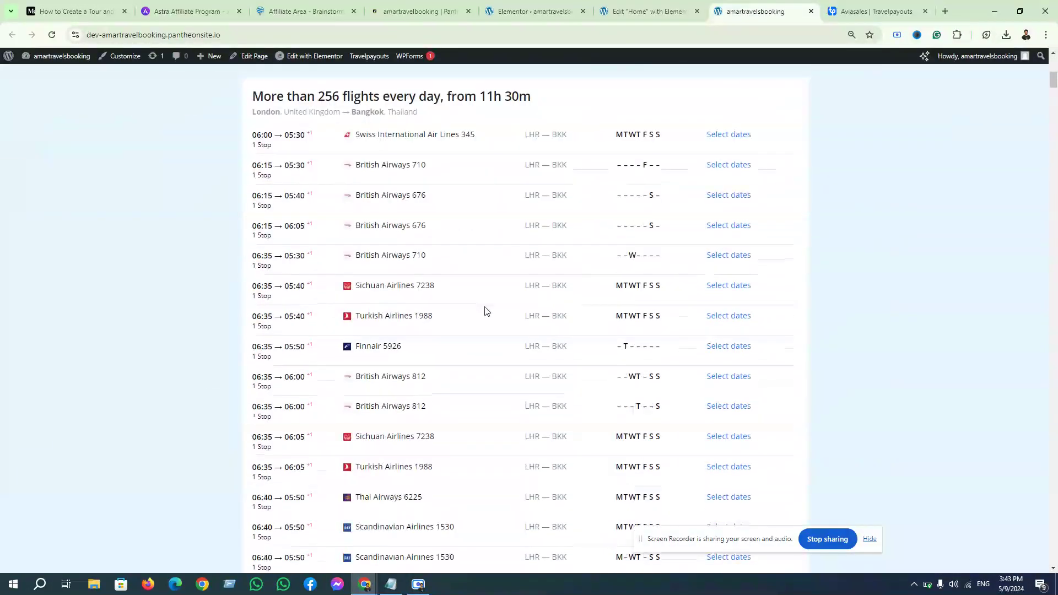
pyautogui.scroll(-7, 486, 309)
pyautogui.scroll(15, 501, 303)
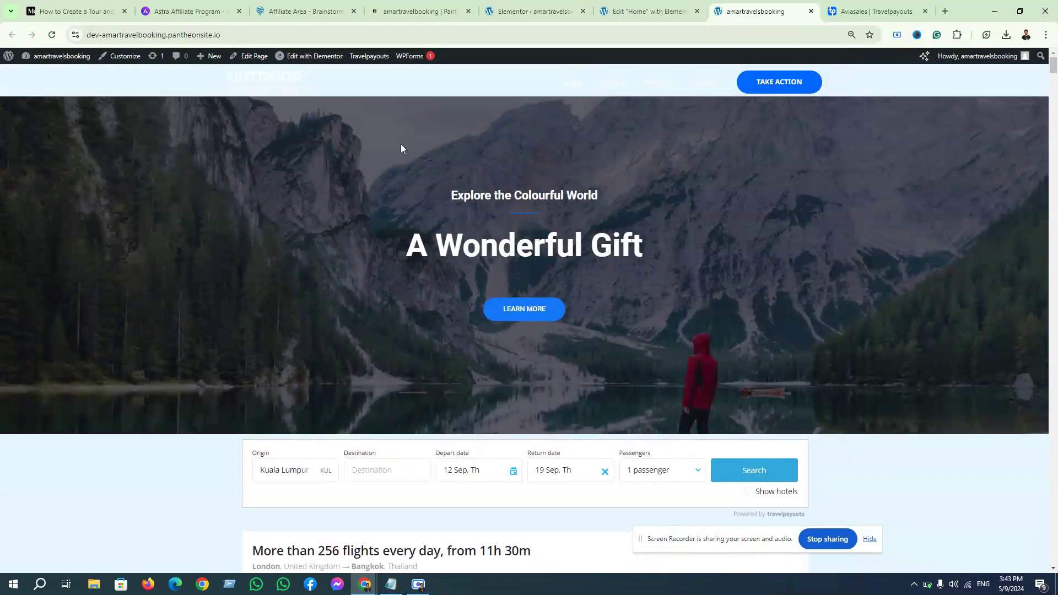
# Set the top margin of the home page's hero container to 76 px in Elementor and publish the page.
pyautogui.click(131, 60)
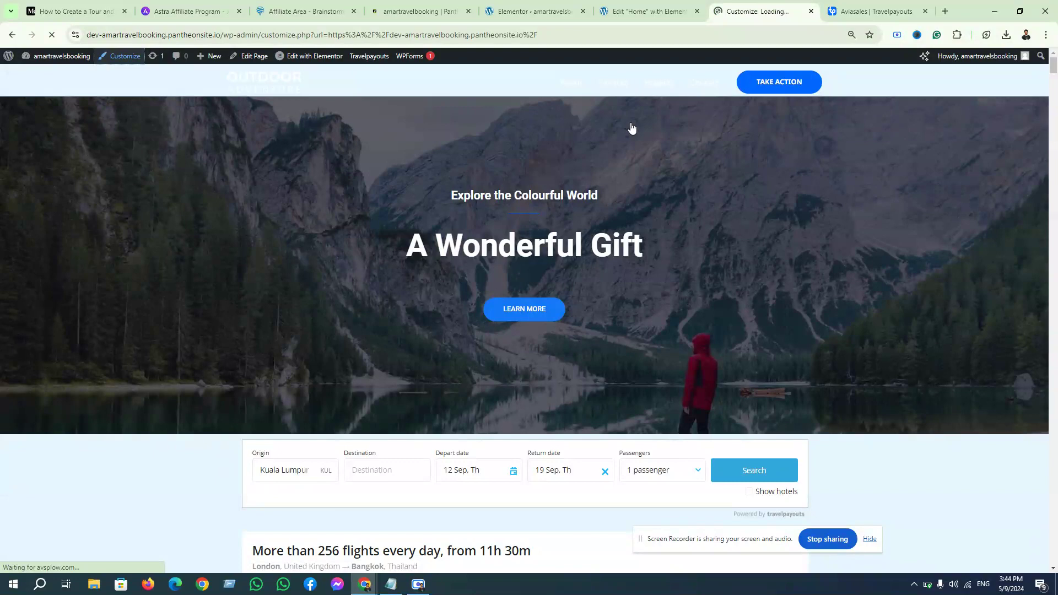
pyautogui.click(639, 8)
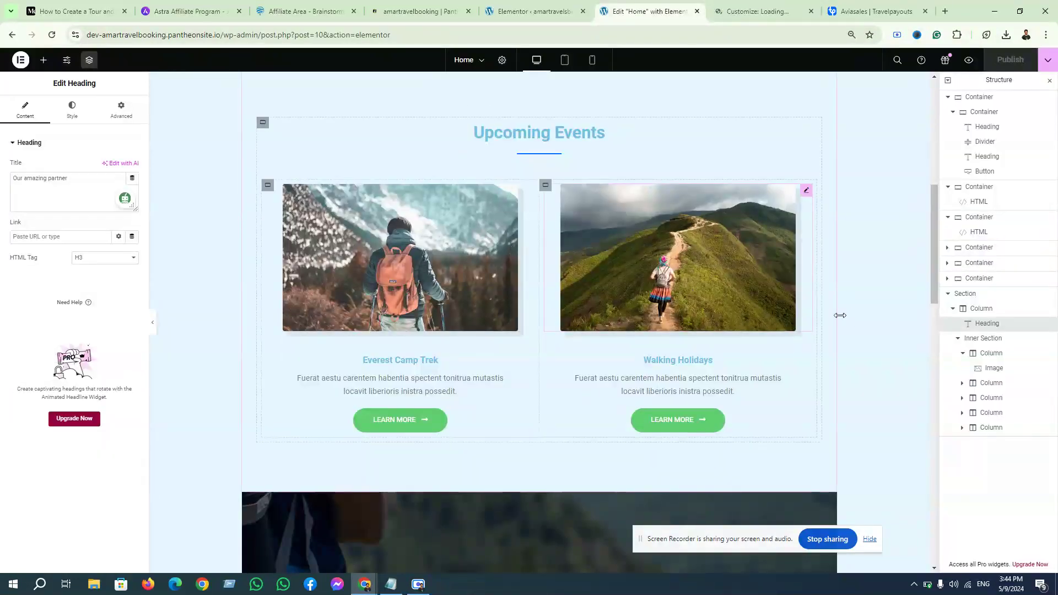
pyautogui.scroll(7, 849, 325)
pyautogui.scroll(2, 855, 325)
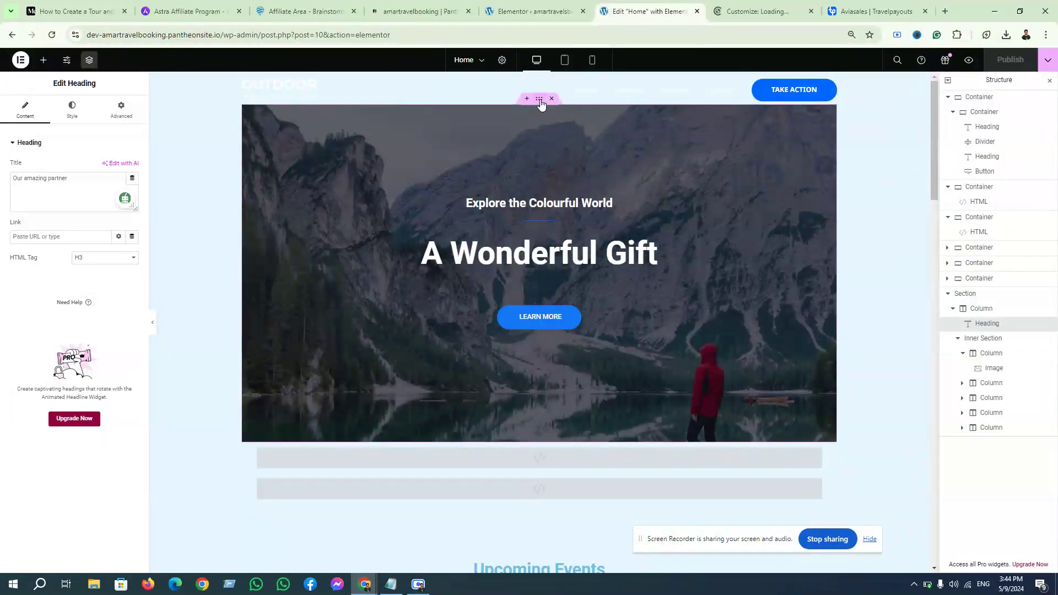
pyautogui.click(204, 135)
pyautogui.click(121, 107)
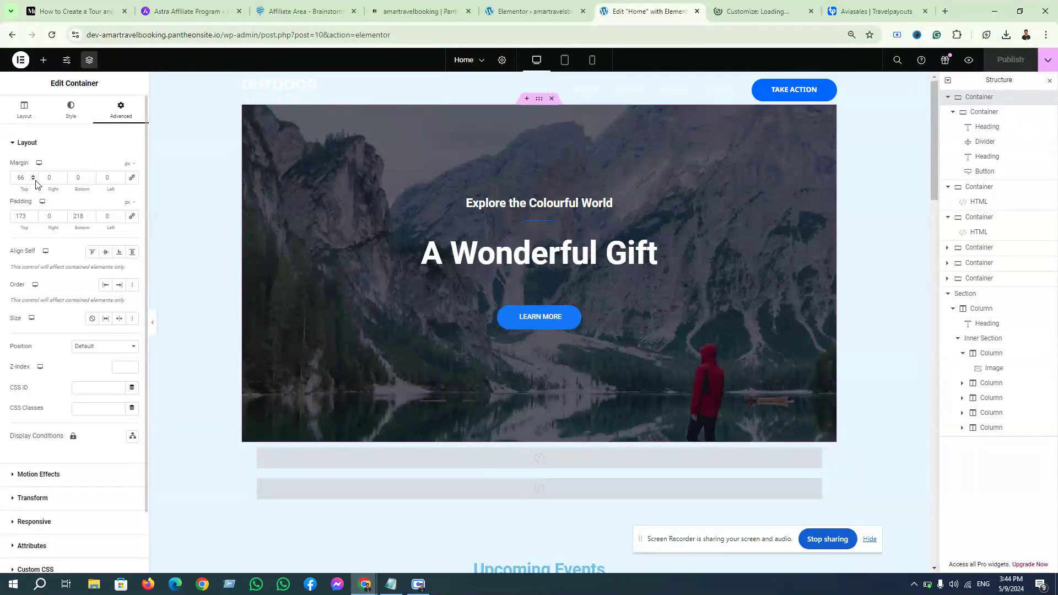
pyautogui.moveTo(33, 176); pyautogui.dragTo(34, 175)
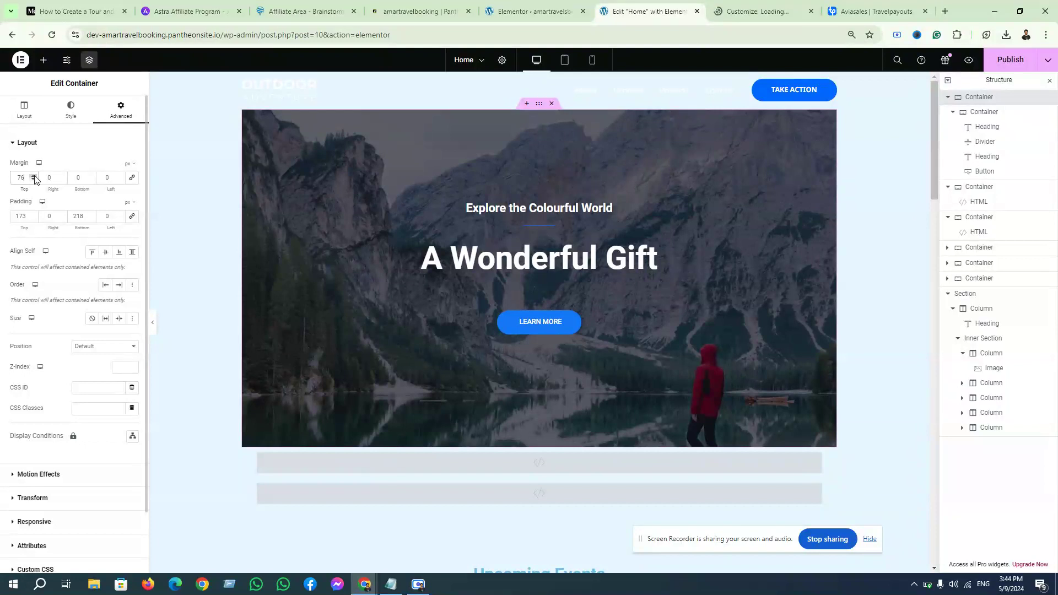
pyautogui.click(997, 66)
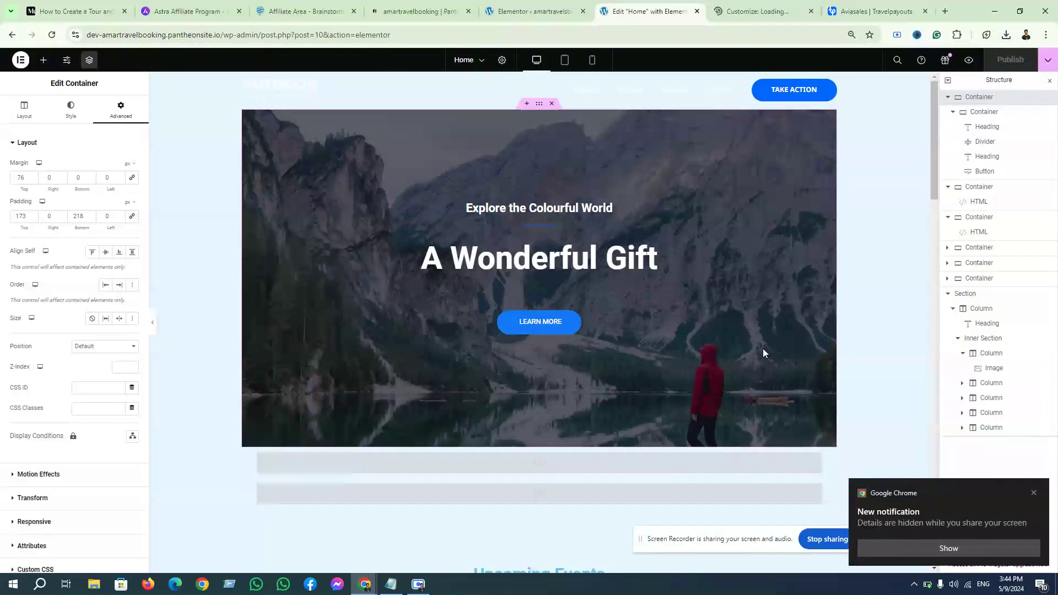
pyautogui.click(775, 2)
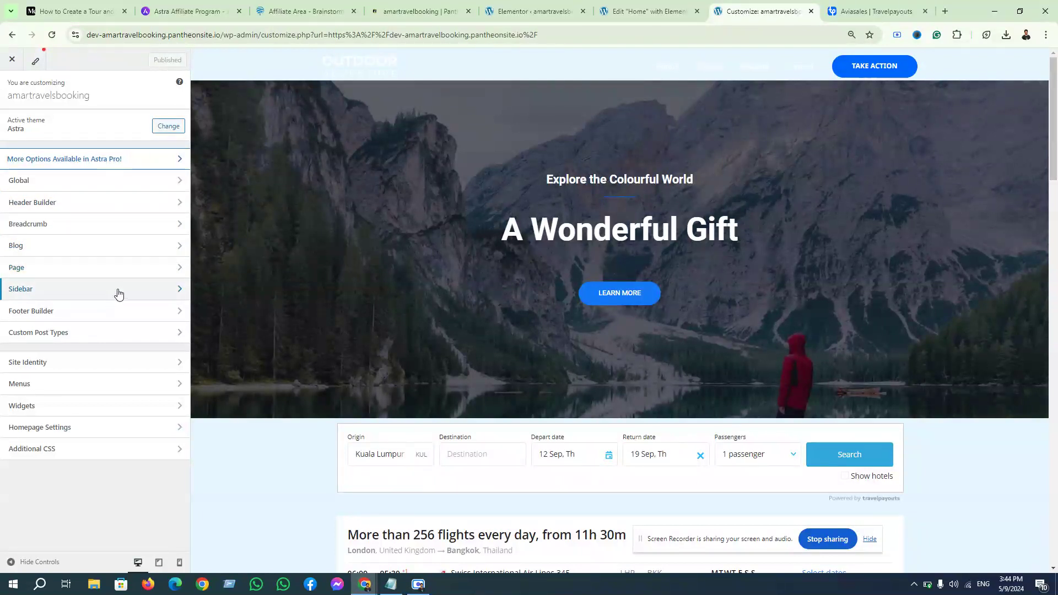
pyautogui.click(121, 387)
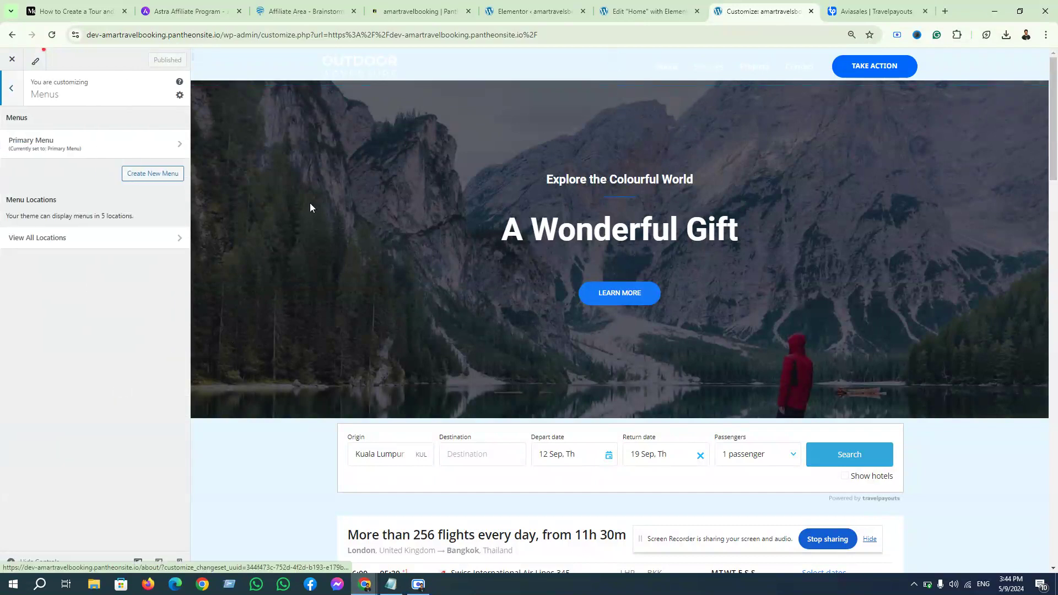
pyautogui.click(158, 179)
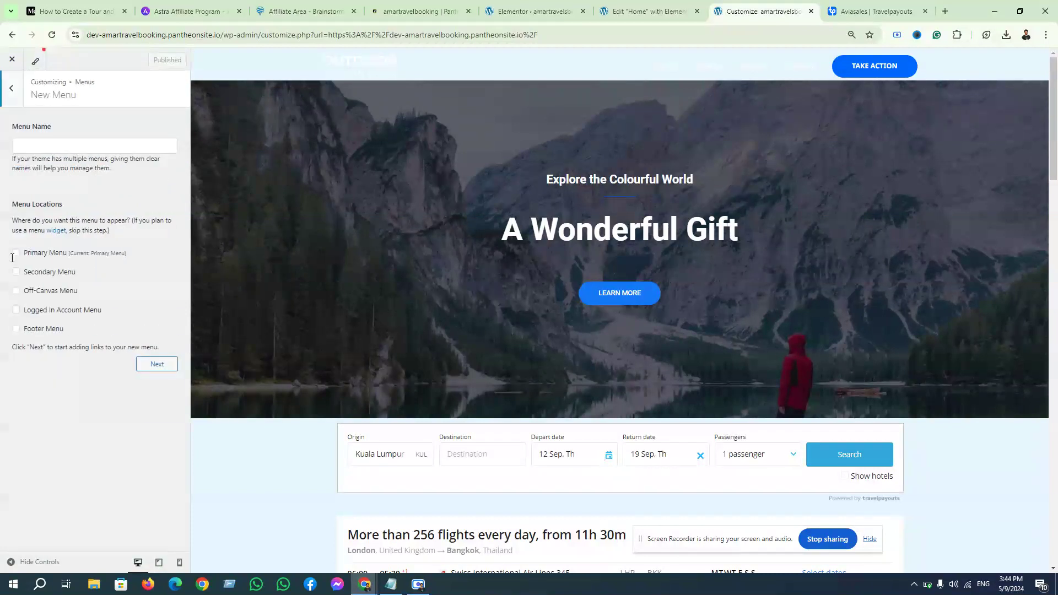
pyautogui.click(16, 253)
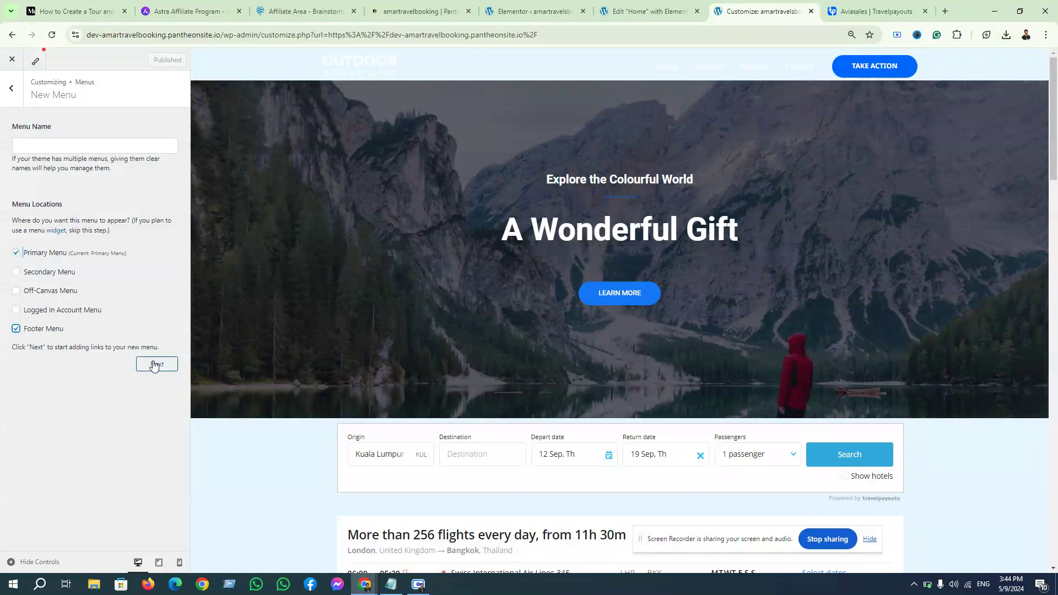
pyautogui.click(46, 148)
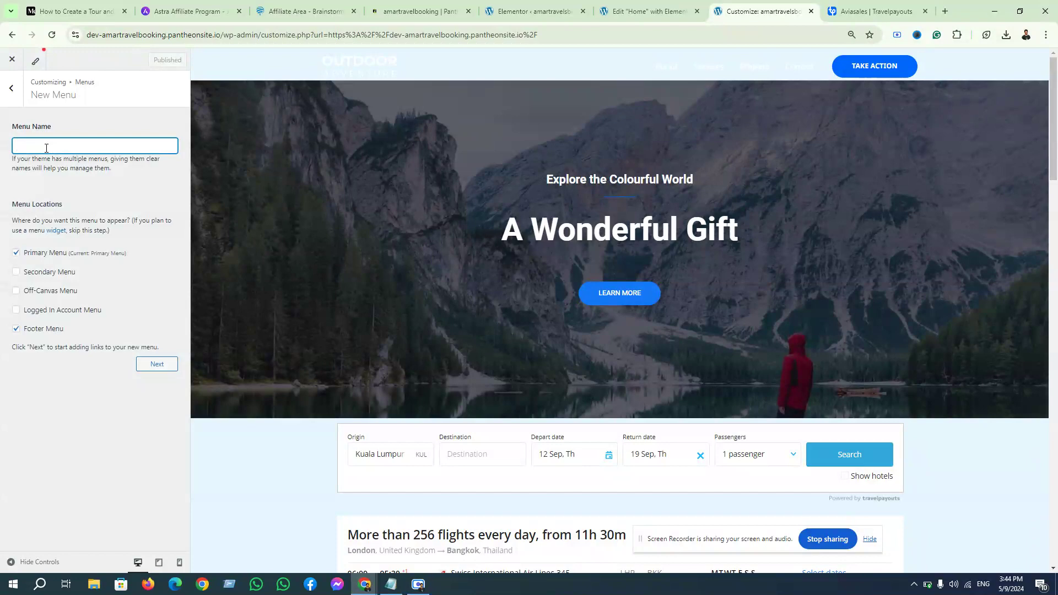
# Open the WordPress Menus management page in a new tab from the admin dashboard.
pyautogui.click(579, 5)
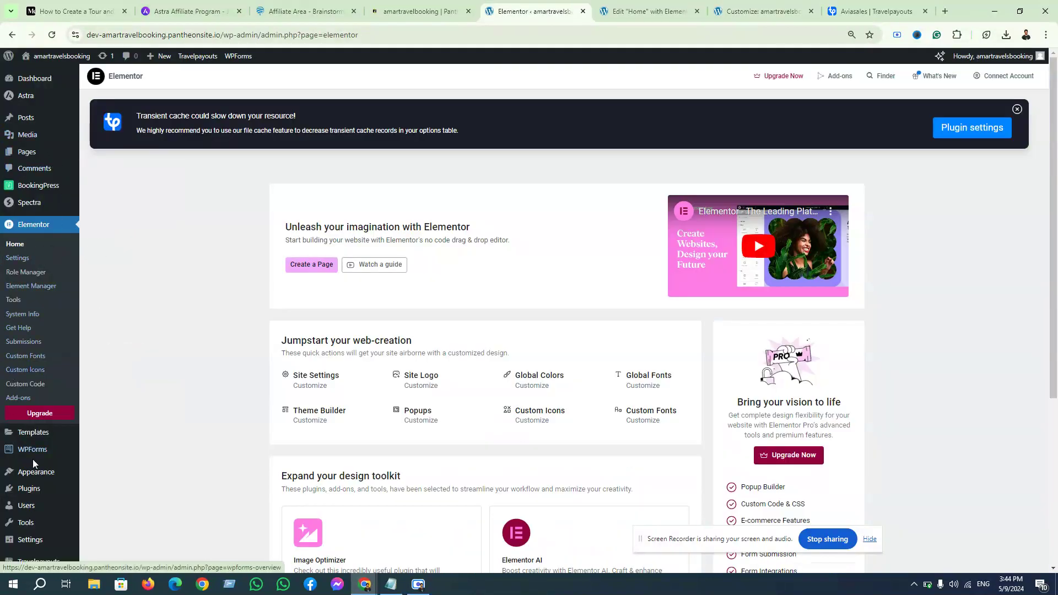
pyautogui.scroll(-2, 33, 463)
pyautogui.moveTo(43, 456)
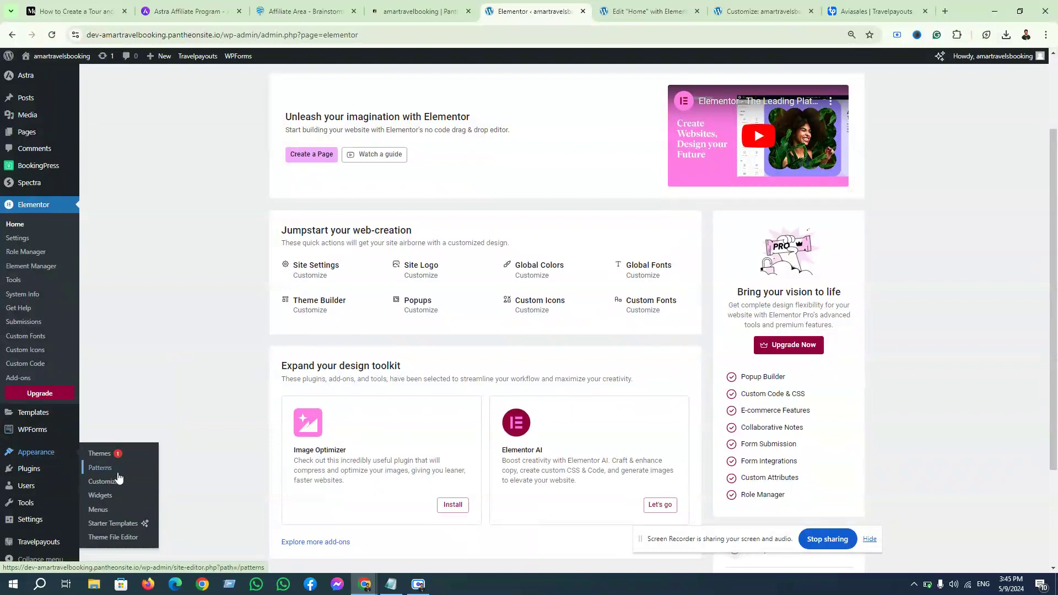
pyautogui.rightClick(108, 516)
pyautogui.click(173, 367)
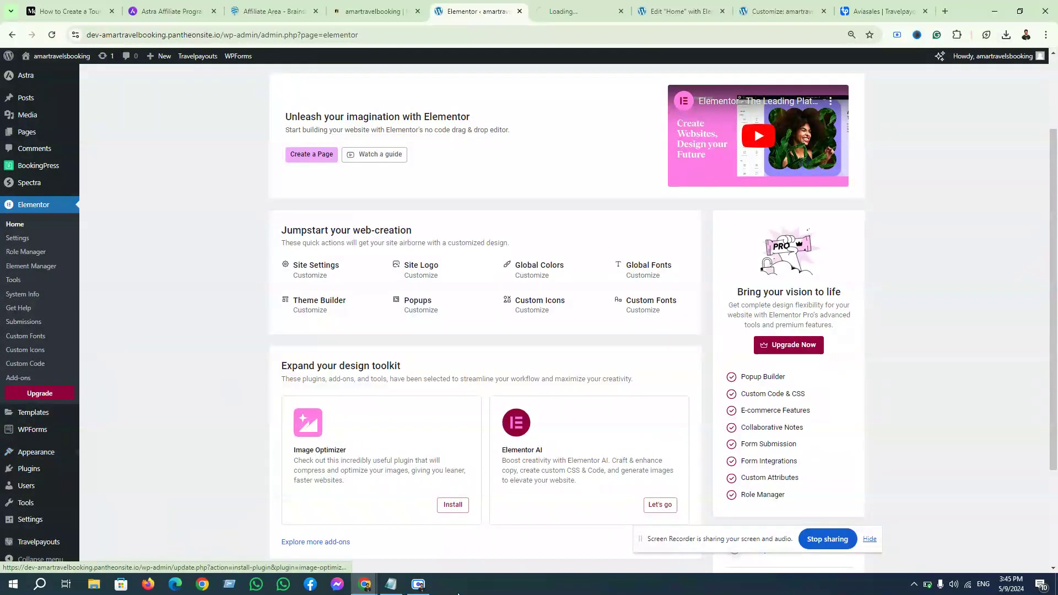
pyautogui.click(573, 11)
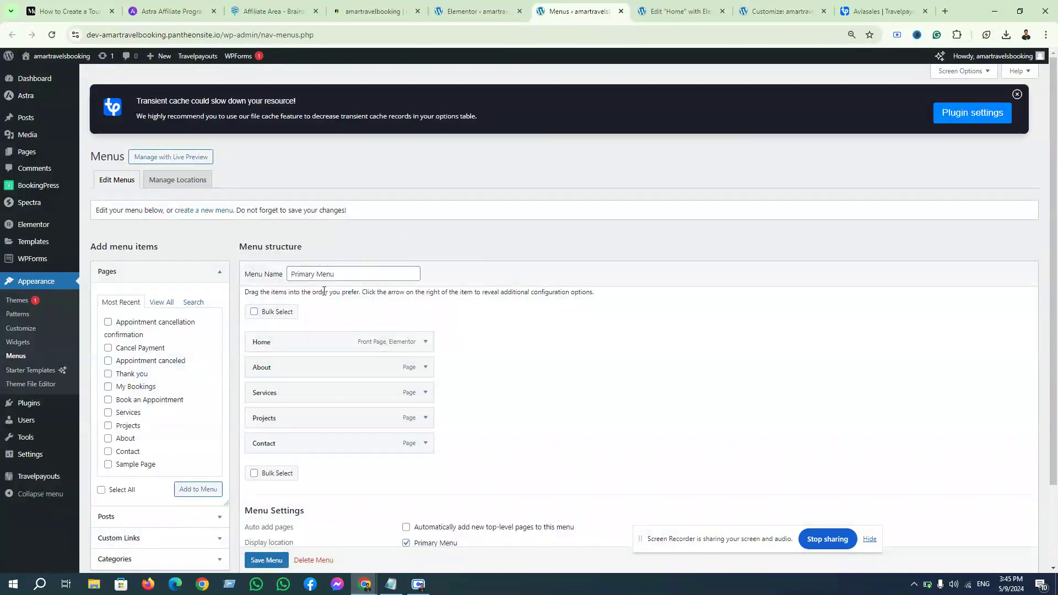
# Add the Home, Appointment canceled, Appointment cancellation confirmation, Book an Appointment, Cancel Payment, My Bookings, Projects and Services pages to the Primary Menu.
pyautogui.scroll(-2, 461, 408)
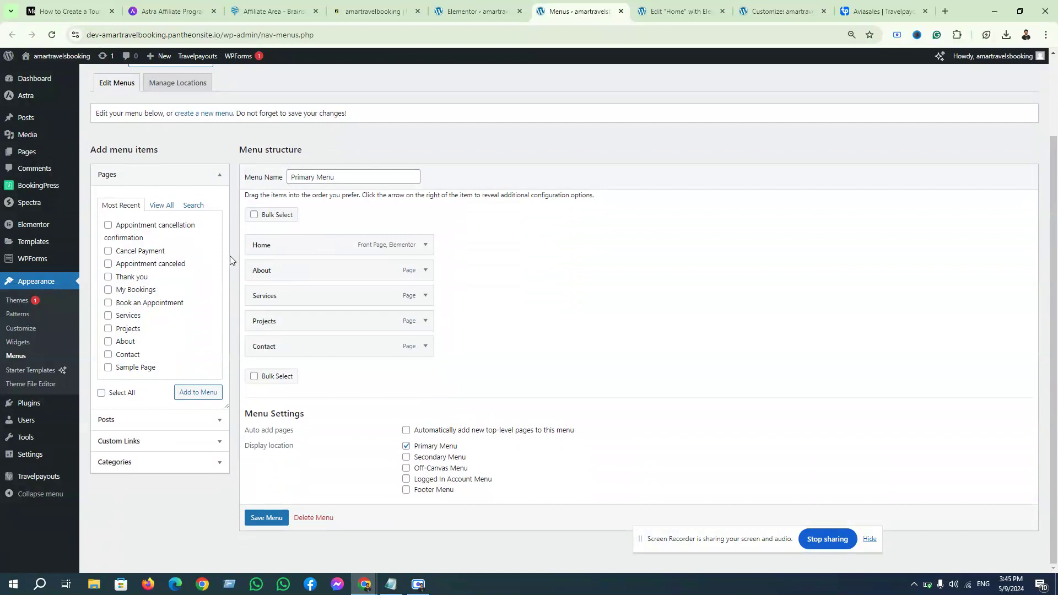
pyautogui.click(159, 205)
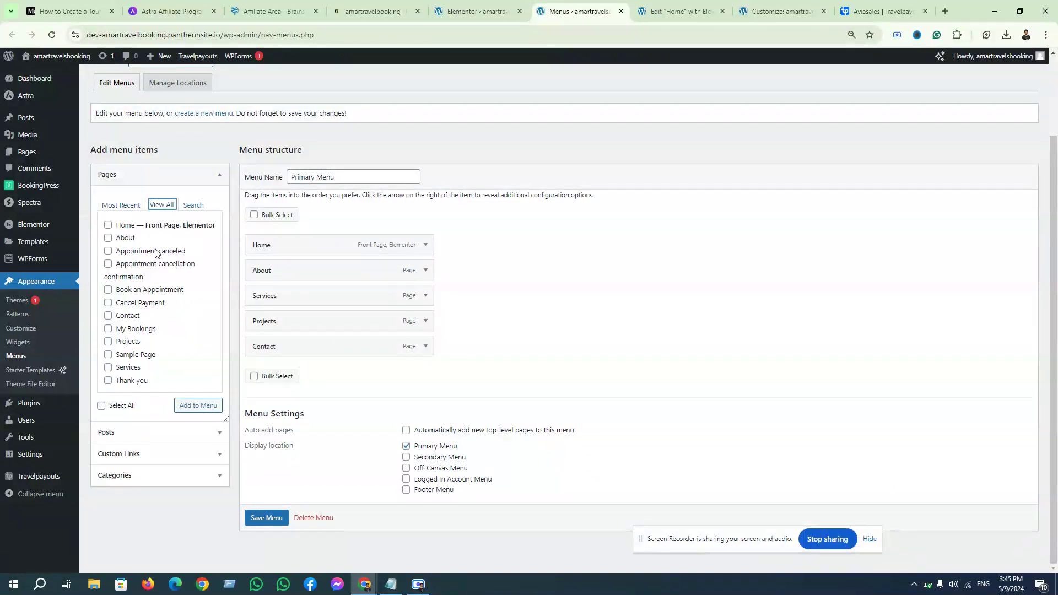
pyautogui.click(108, 226)
pyautogui.click(109, 290)
pyautogui.click(108, 304)
pyautogui.click(108, 342)
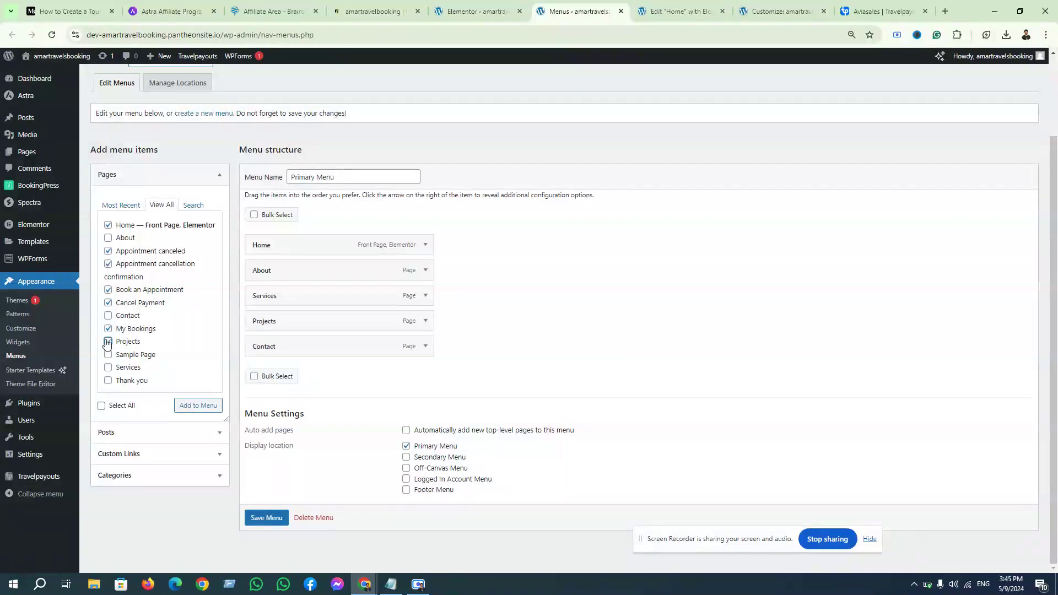
pyautogui.click(197, 405)
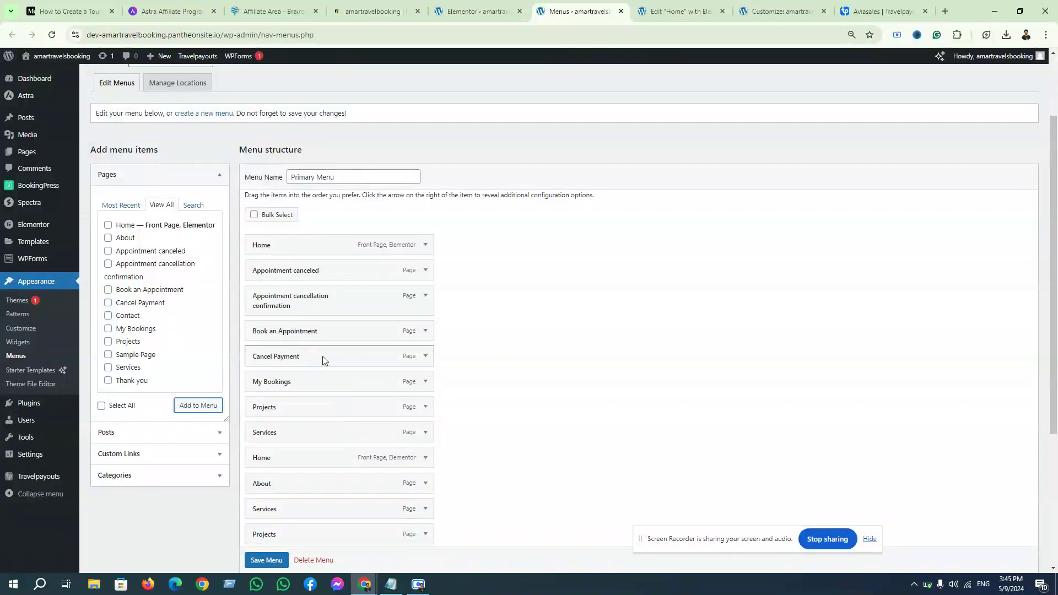
# Nest Book an Appointment, Appointment canceled, Appointment cancellation confirmation and Cancel Payment, in that order, as sub items under My Bookings.
pyautogui.moveTo(350, 331); pyautogui.dragTo(368, 391)
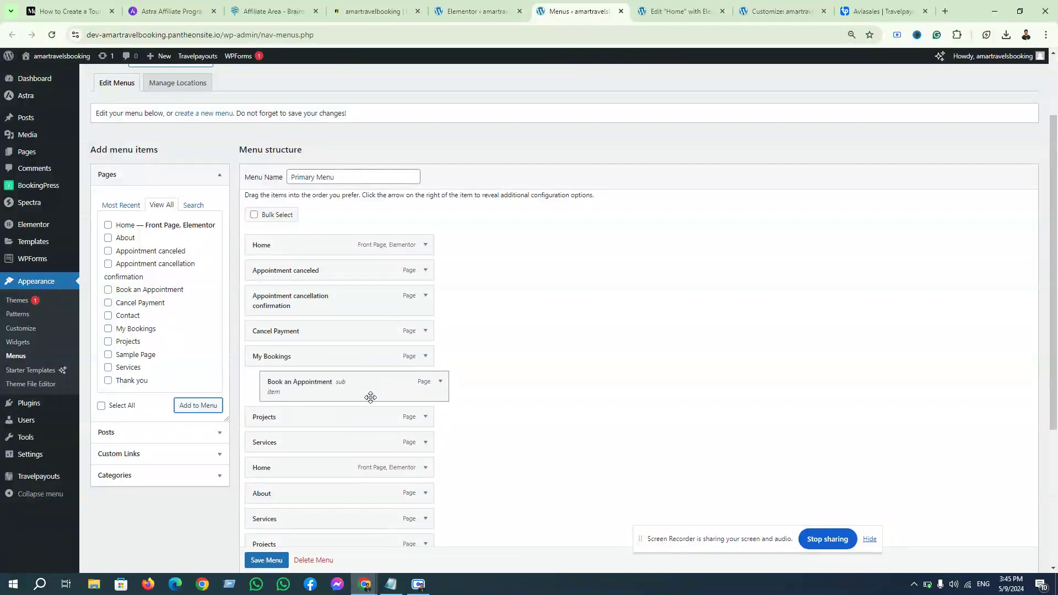
pyautogui.moveTo(324, 305); pyautogui.dragTo(327, 374)
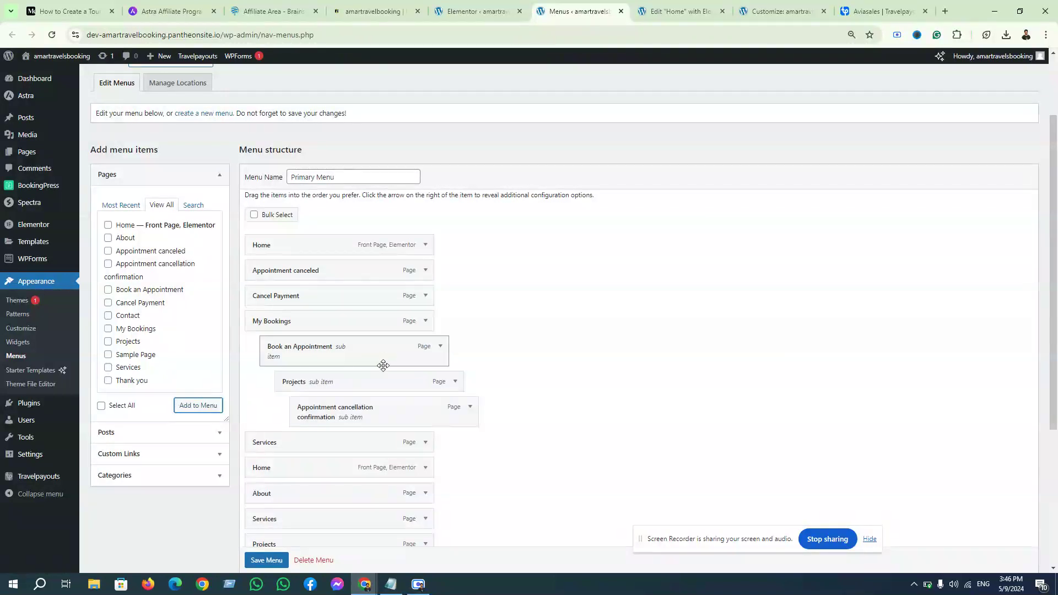
pyautogui.moveTo(364, 390); pyautogui.dragTo(342, 360)
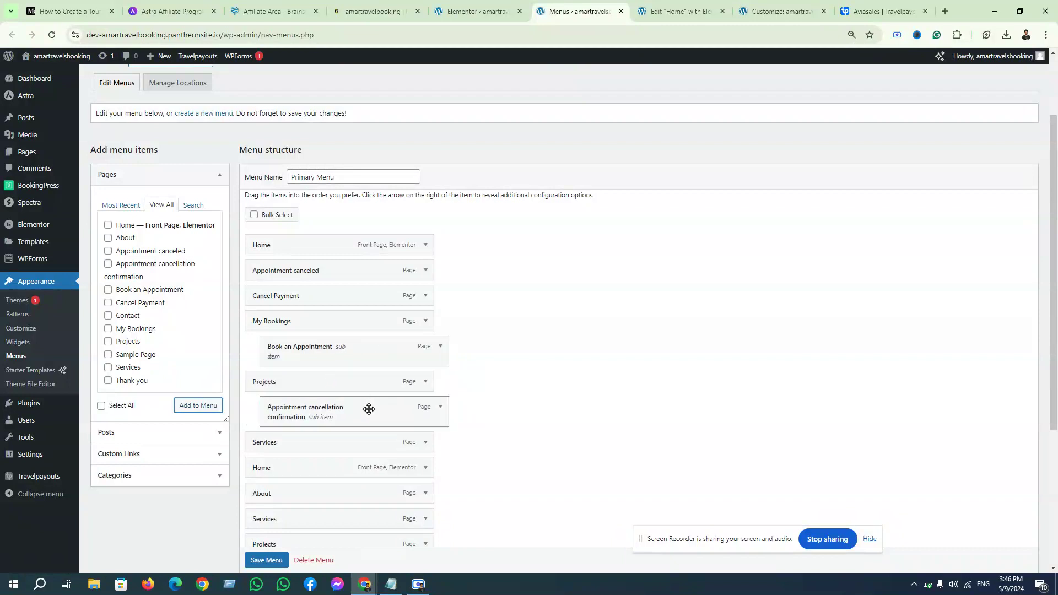
pyautogui.moveTo(376, 296); pyautogui.dragTo(388, 359)
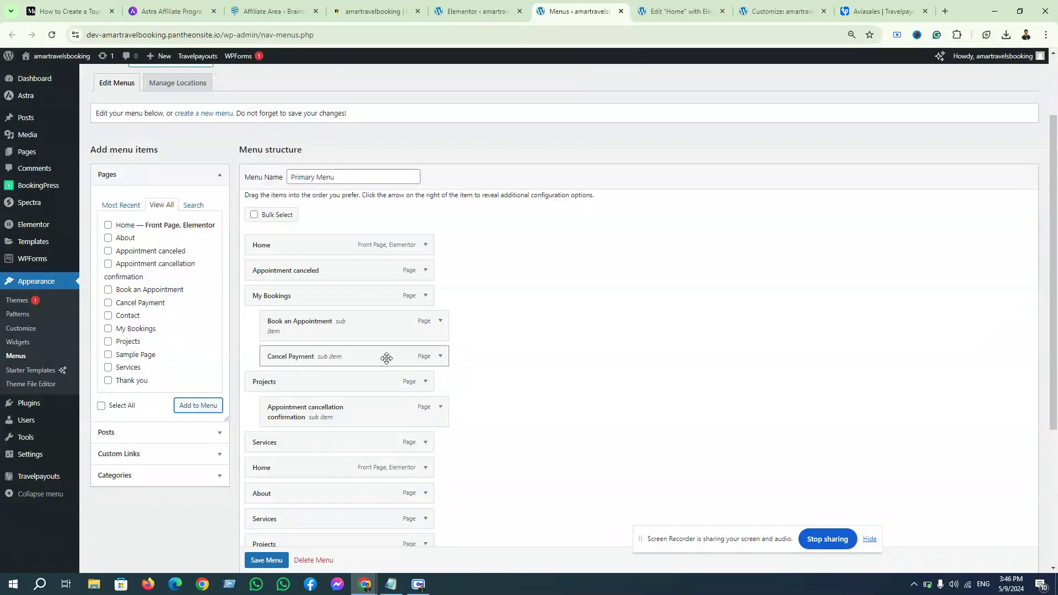
pyautogui.moveTo(352, 270); pyautogui.dragTo(380, 338)
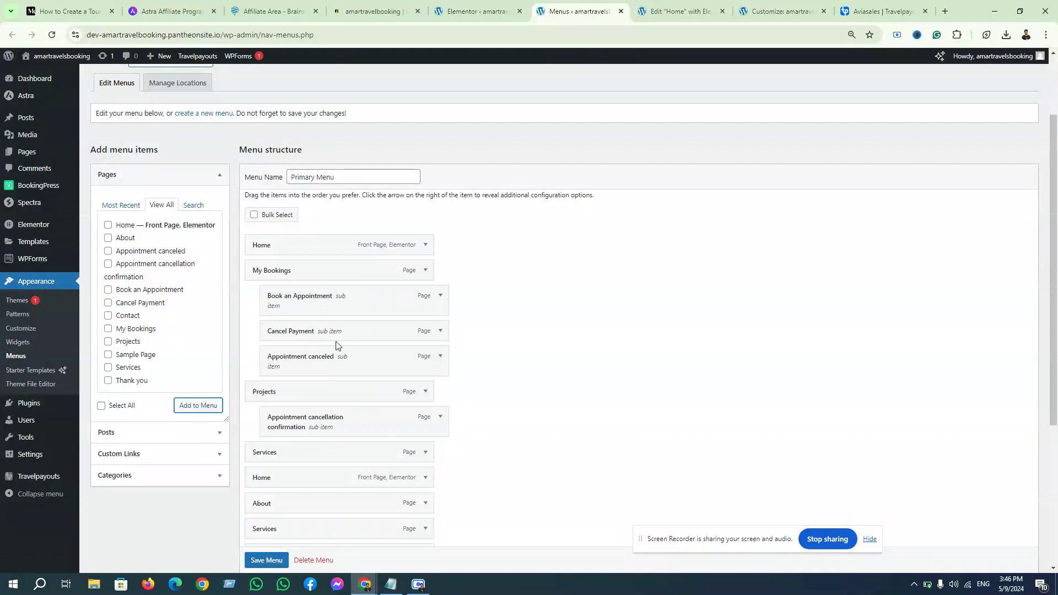
pyautogui.moveTo(364, 333); pyautogui.dragTo(367, 369)
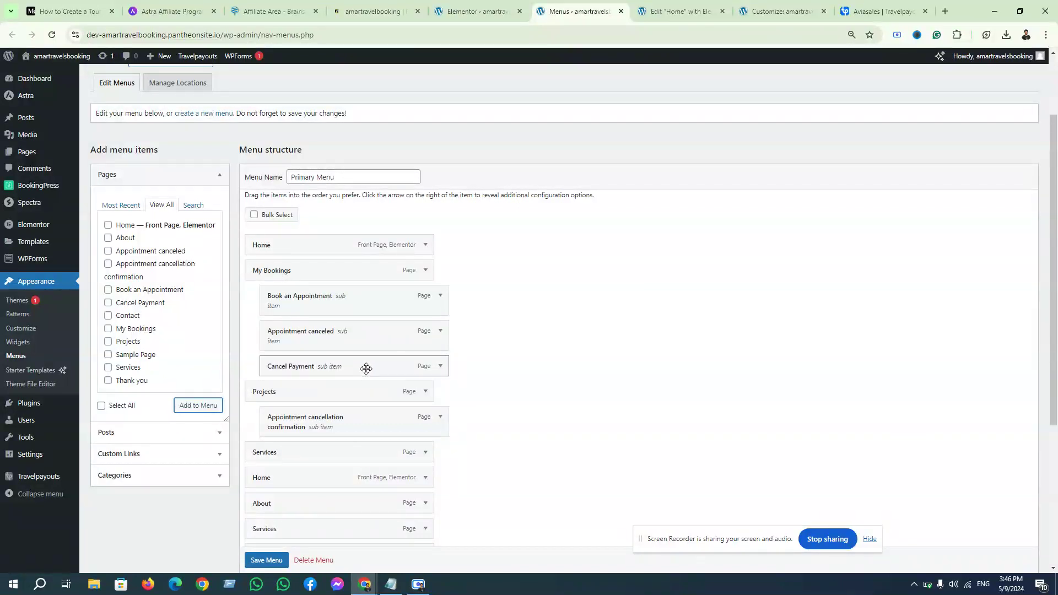
pyautogui.scroll(-2, 395, 382)
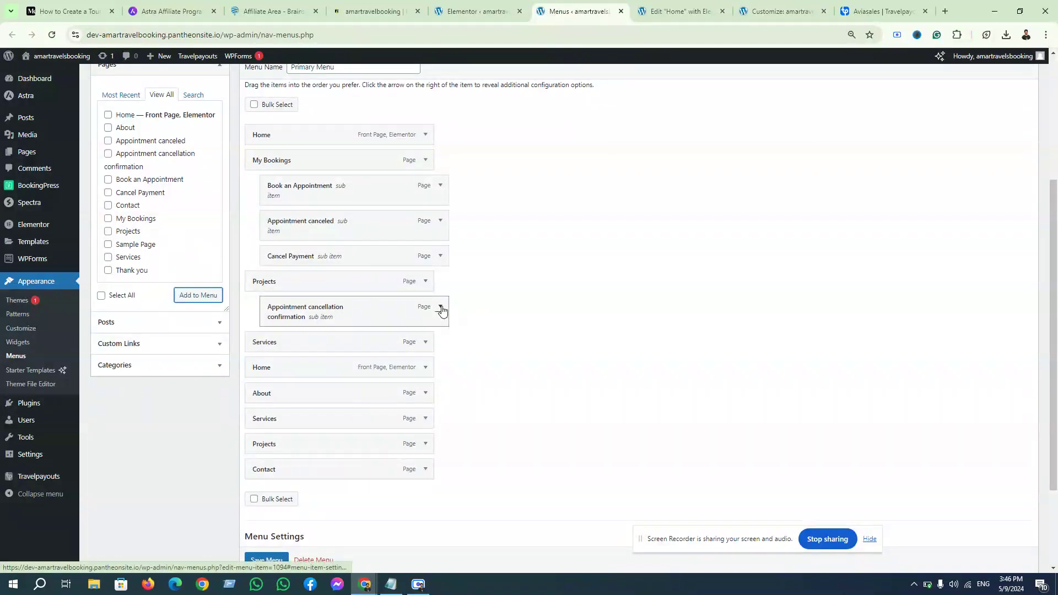
pyautogui.moveTo(394, 310); pyautogui.dragTo(395, 258)
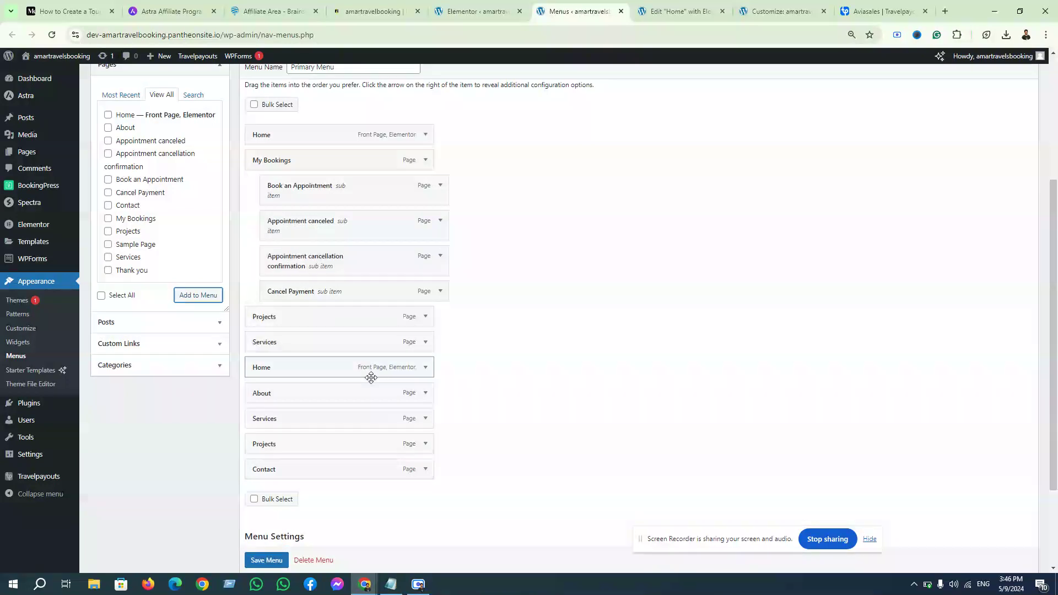
# Remove the second Home item and reorder the menu with Services directly below Home and About last.
pyautogui.click(426, 369)
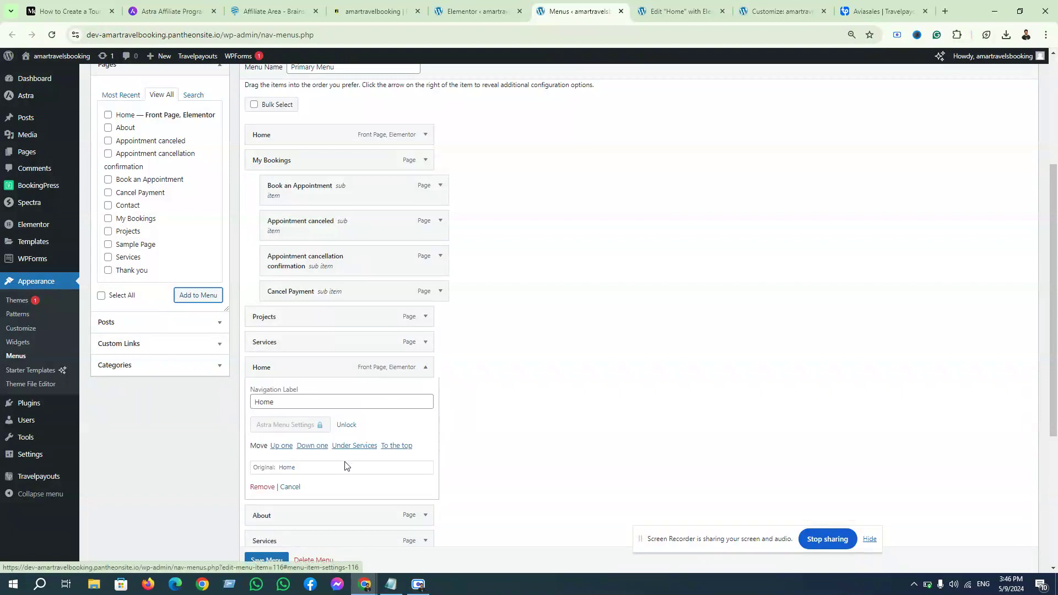
pyautogui.click(262, 487)
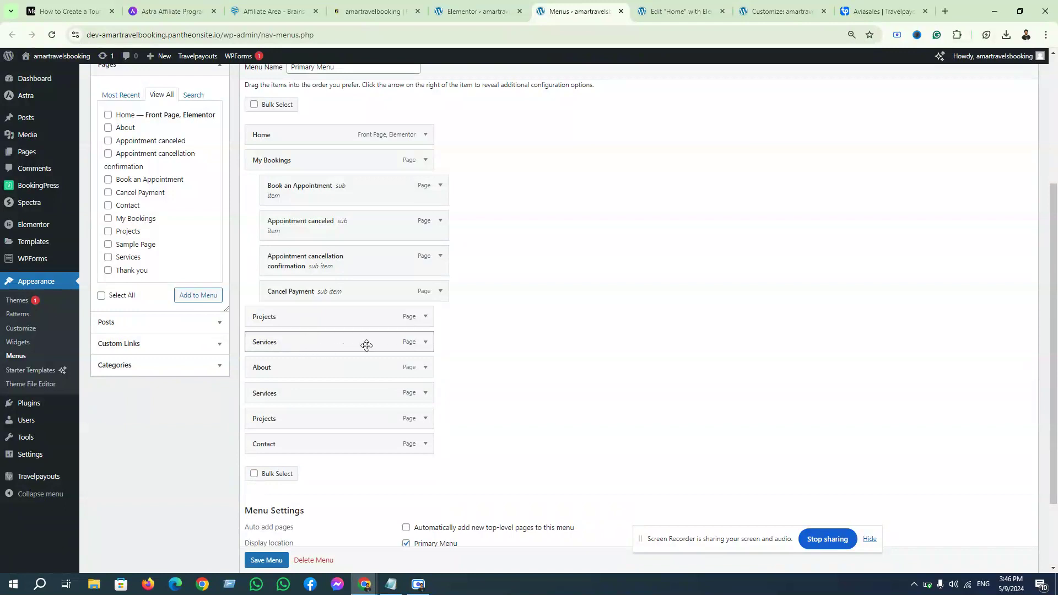
pyautogui.moveTo(371, 338); pyautogui.dragTo(371, 161)
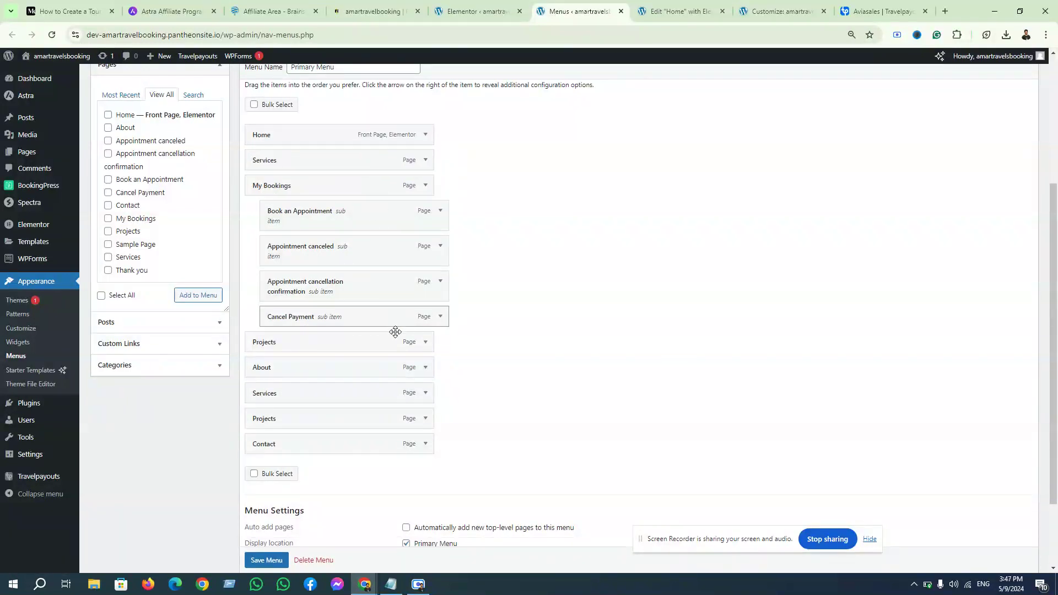
pyautogui.moveTo(352, 373); pyautogui.dragTo(347, 420)
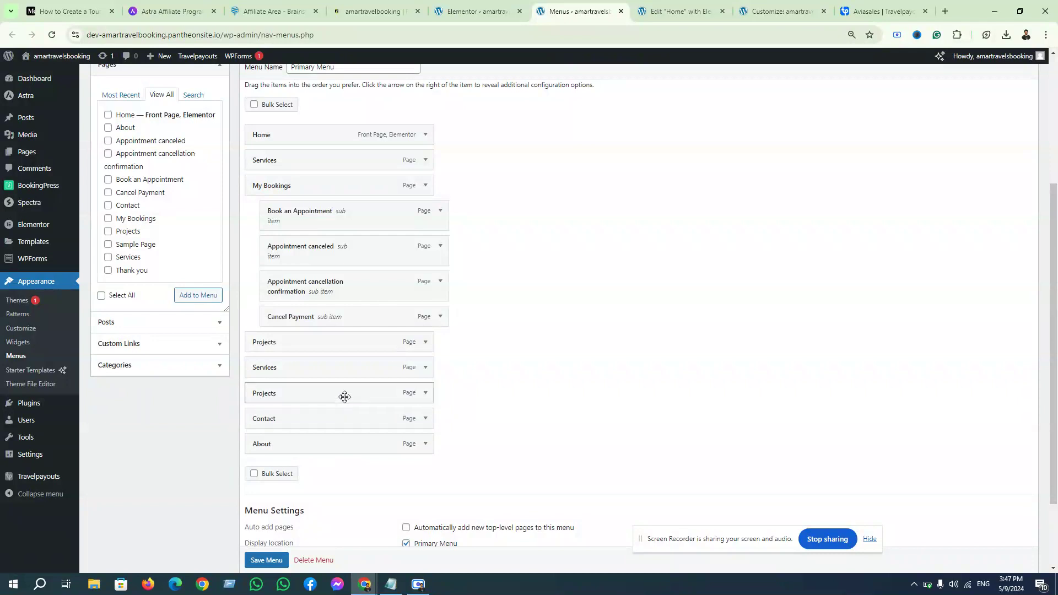
# Remove the duplicate Services and Projects items from the lower part of the menu structure.
pyautogui.click(424, 368)
pyautogui.click(260, 490)
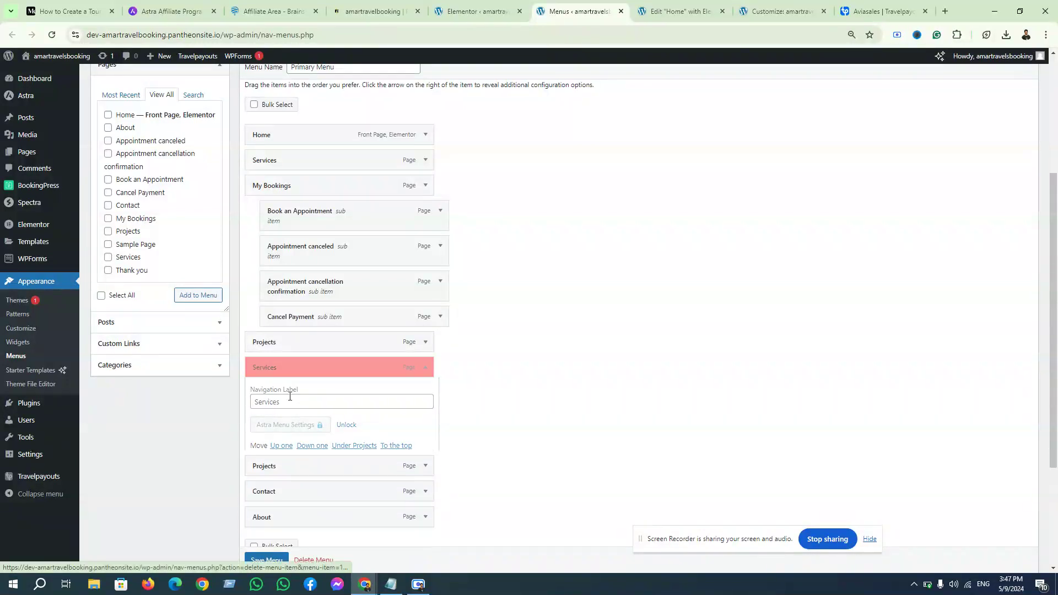
pyautogui.click(425, 342)
pyautogui.click(262, 462)
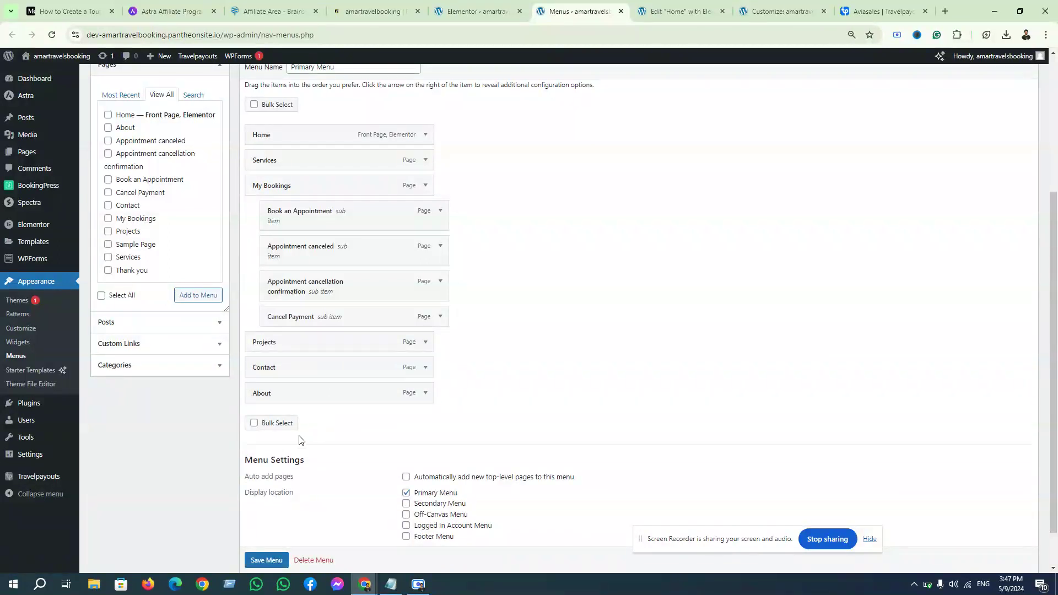
pyautogui.scroll(3, 378, 395)
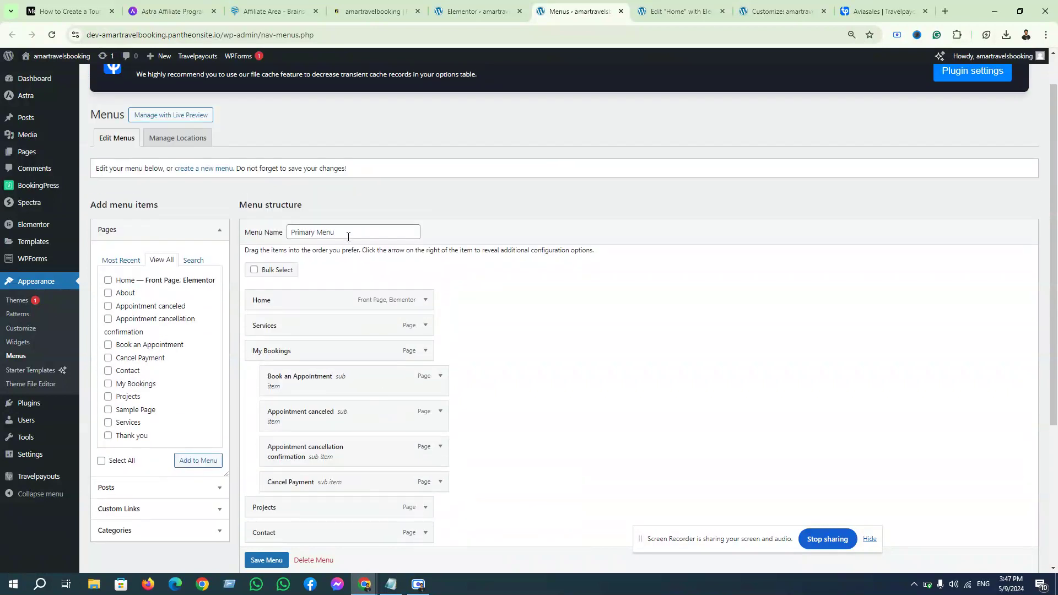
pyautogui.scroll(-4, 417, 449)
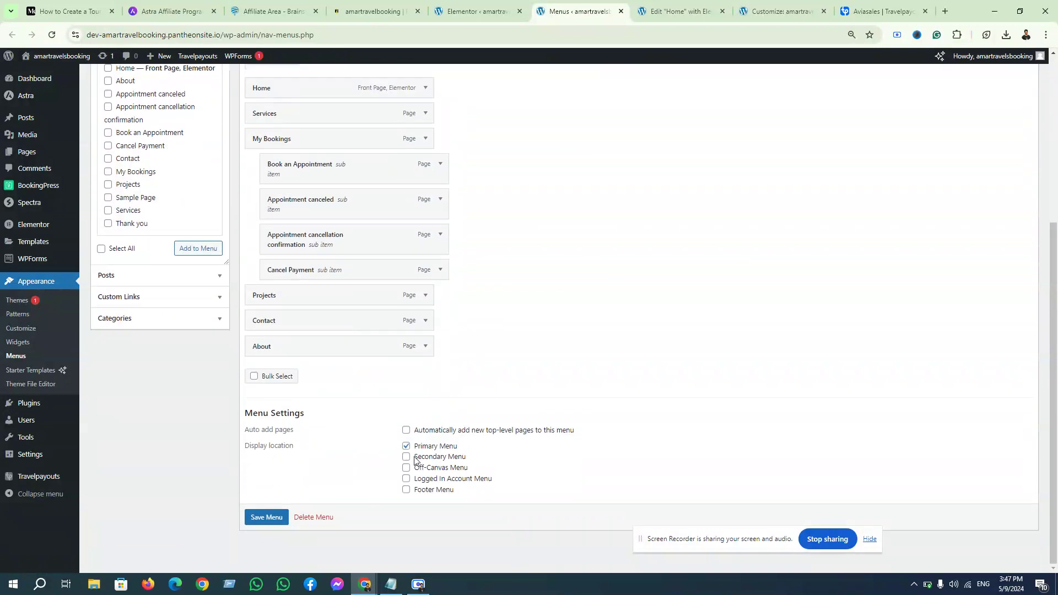
# Save the menu structure with Primary Menu as its display location.
pyautogui.click(267, 518)
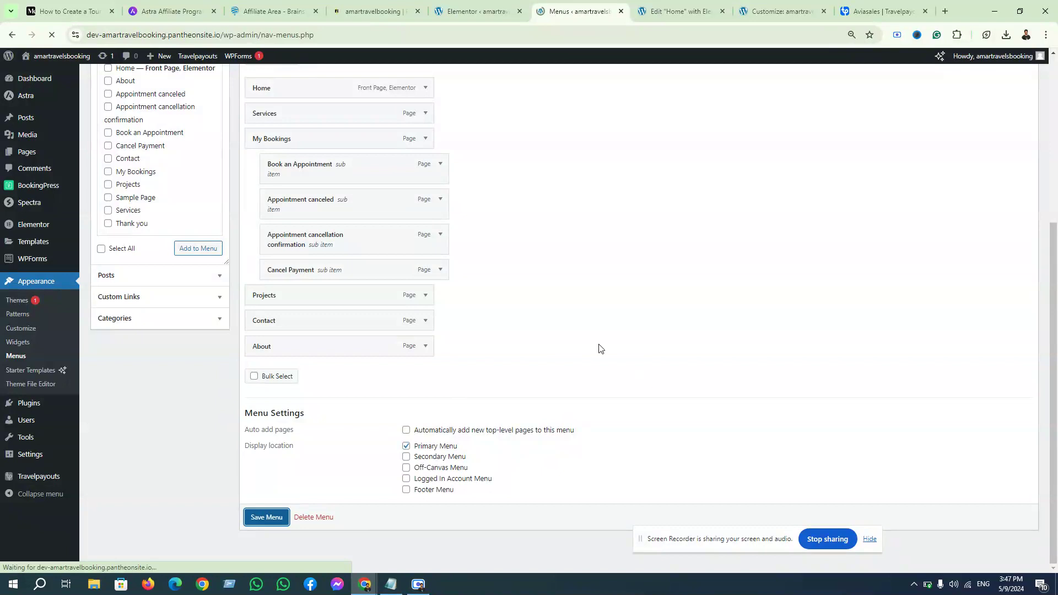
pyautogui.scroll(-3, 385, 407)
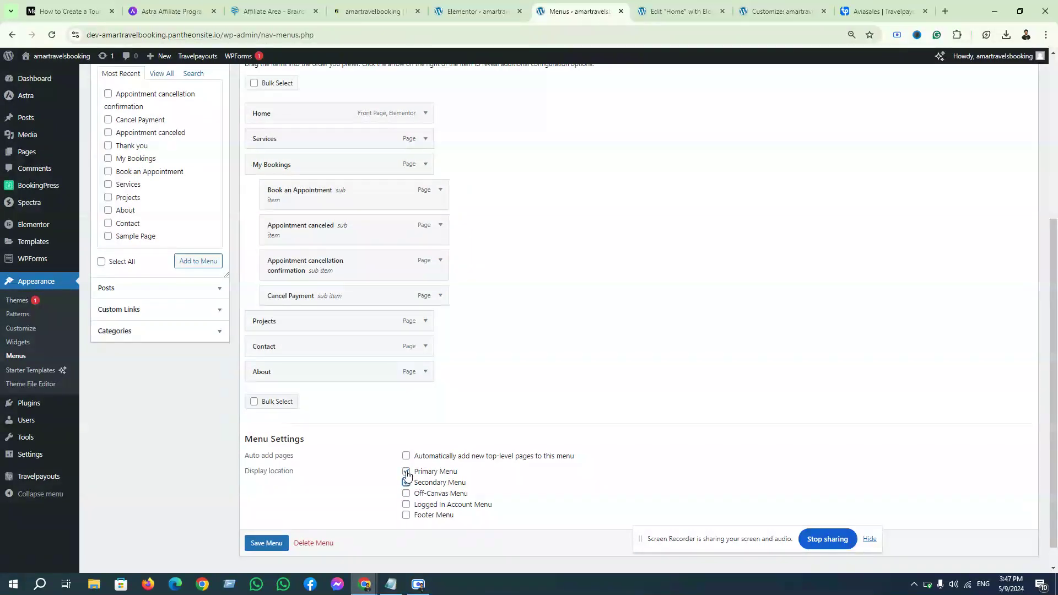
pyautogui.click(270, 543)
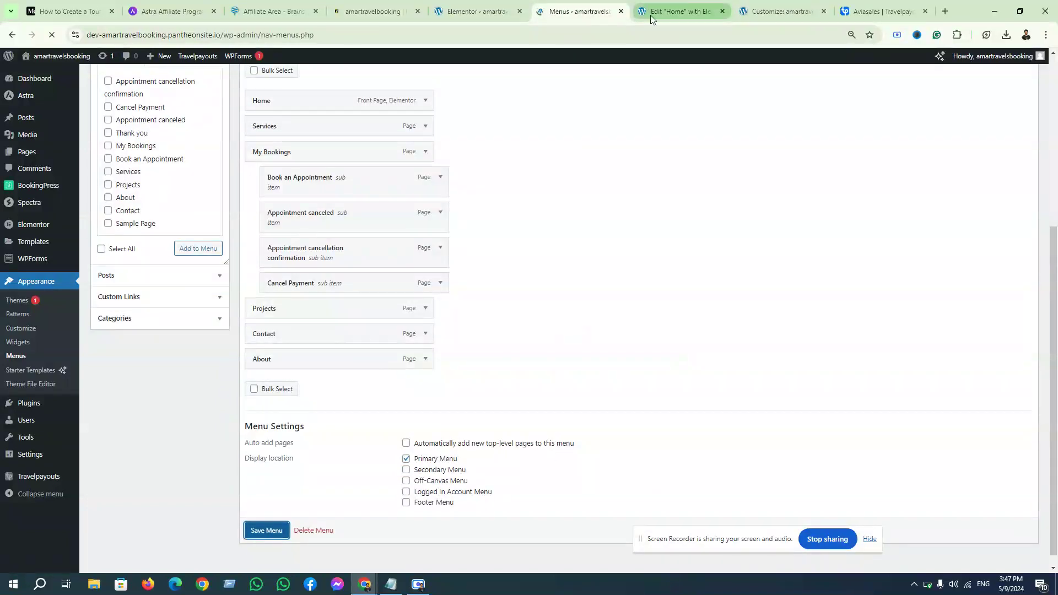
# Switch to the site customizer, leave the new menu form and open the header Primary Menu's design settings.
pyautogui.click(681, 11)
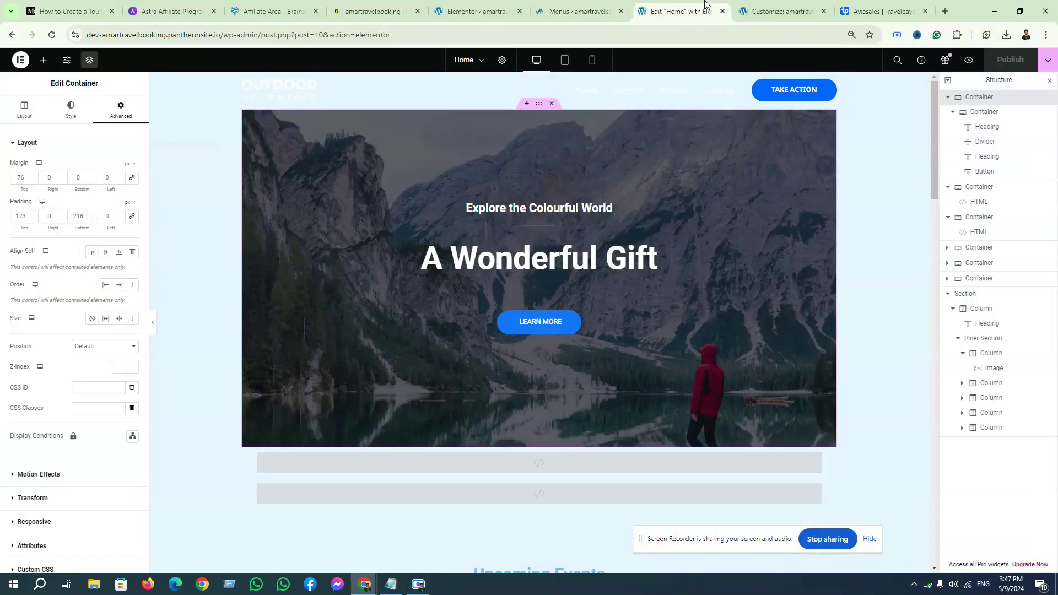
pyautogui.click(784, 5)
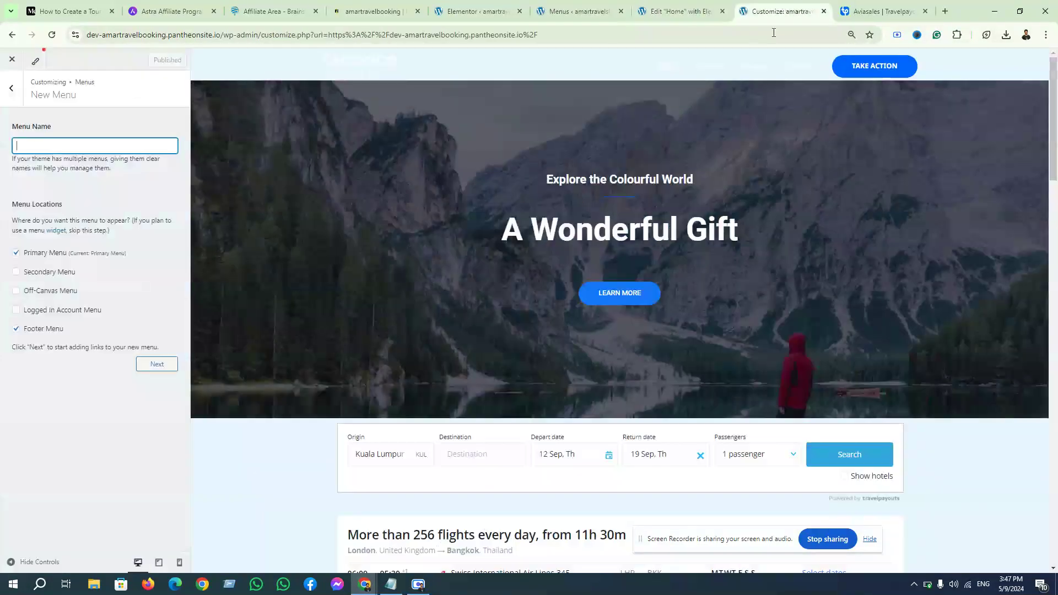
pyautogui.click(11, 88)
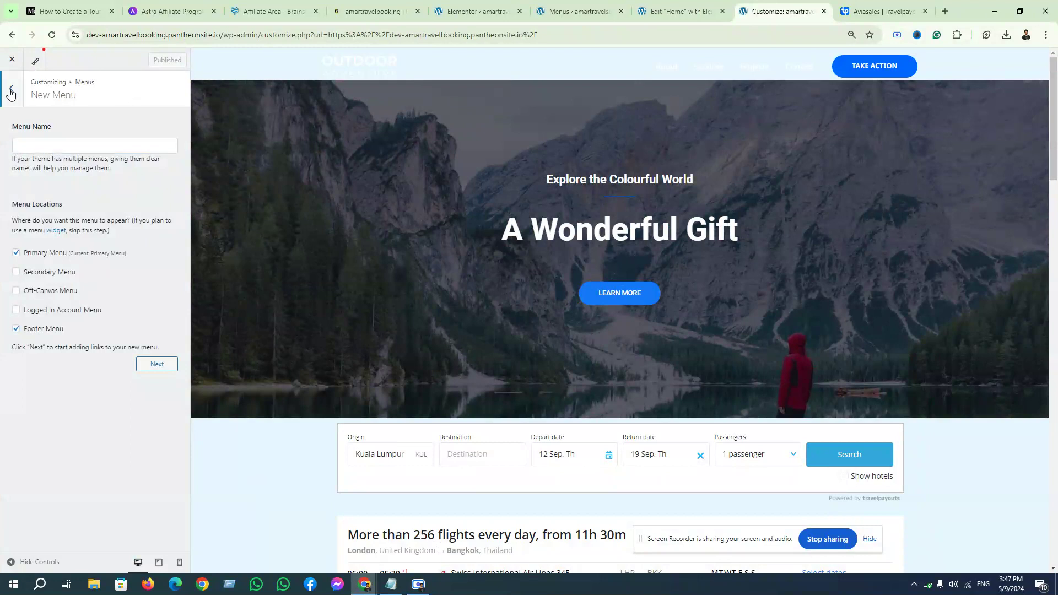
pyautogui.click(52, 36)
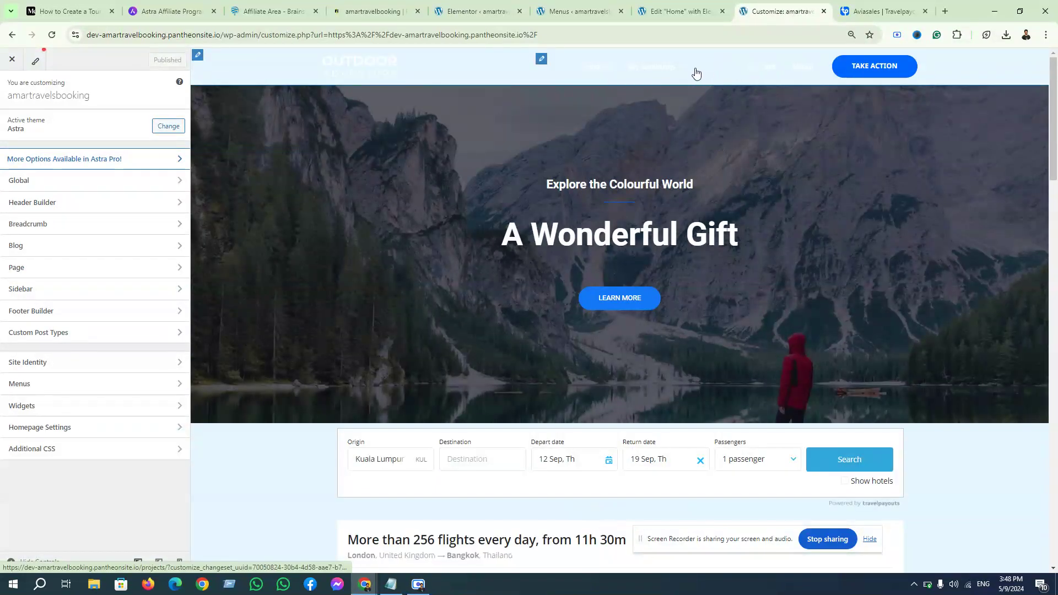
pyautogui.click(542, 59)
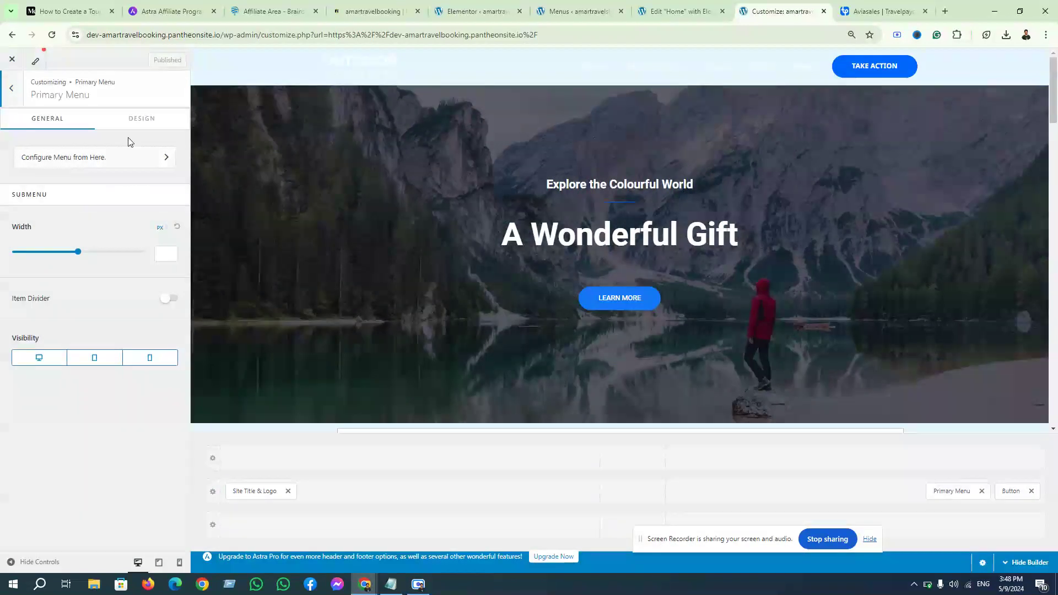
pyautogui.click(142, 119)
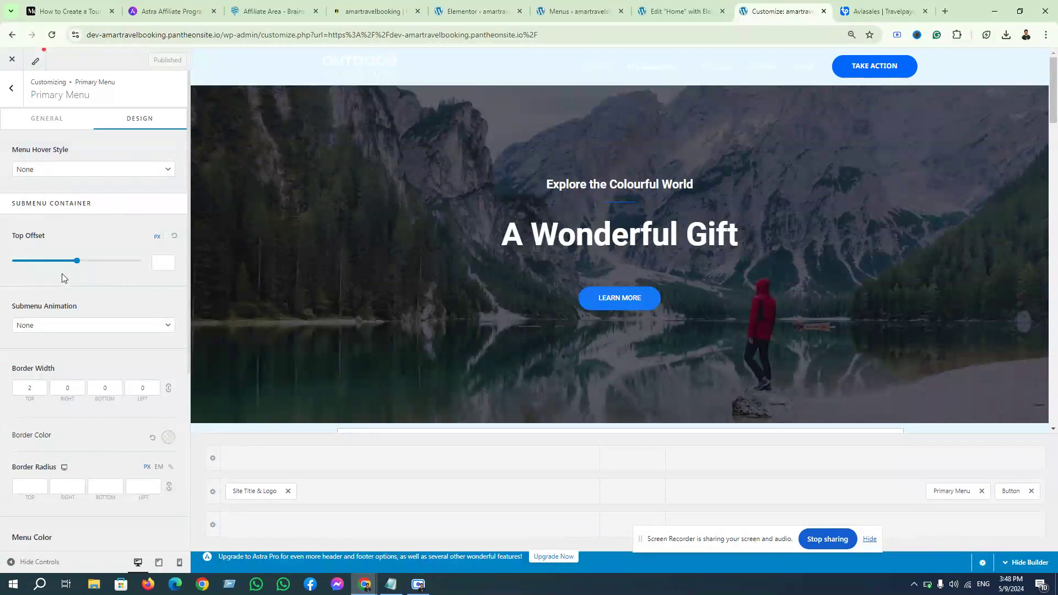
# Set the Primary Menu's submenu container border color to the blue palette color 005EE9.
pyautogui.moveTo(666, 76)
pyautogui.scroll(-2, 117, 324)
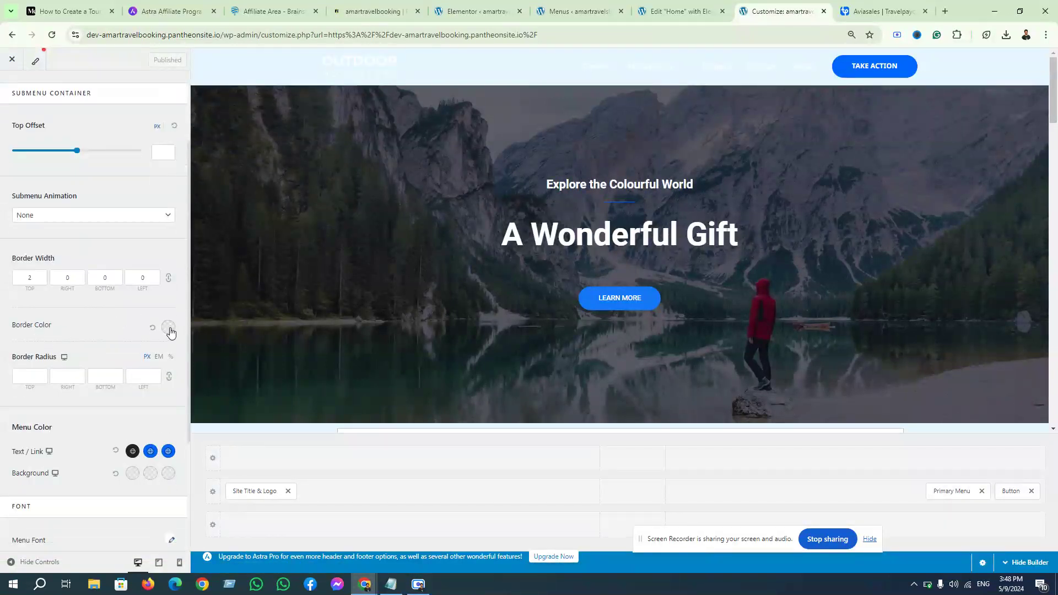
pyautogui.click(169, 328)
pyautogui.click(124, 385)
pyautogui.click(139, 382)
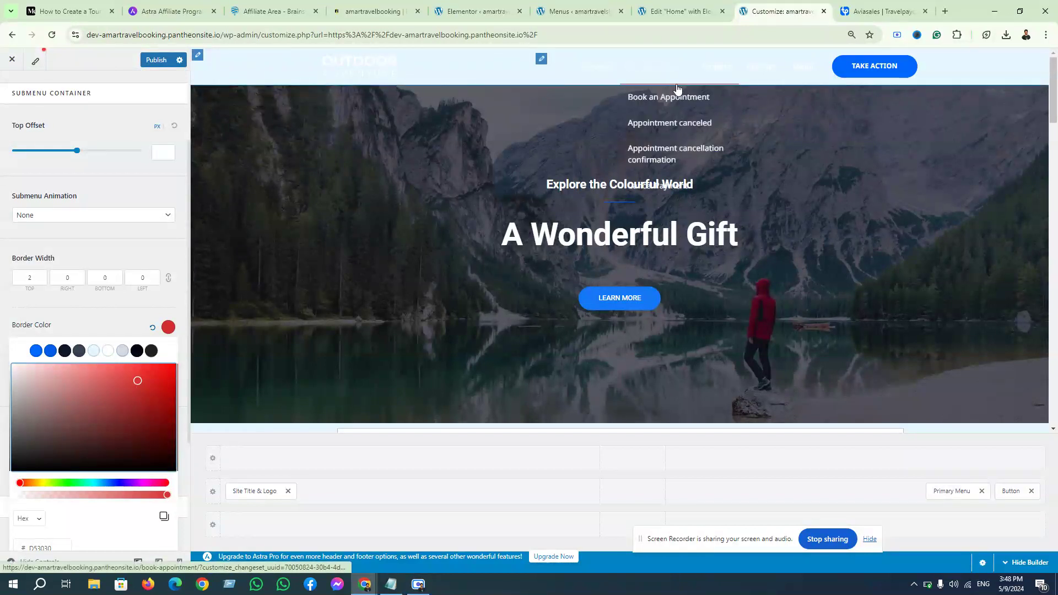
pyautogui.click(50, 351)
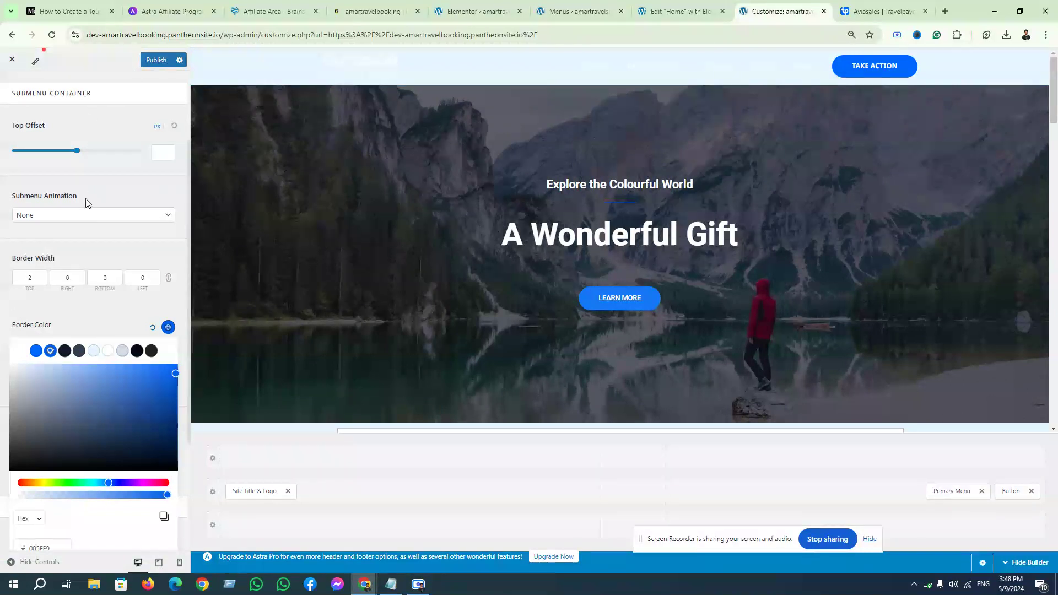
pyautogui.scroll(-3, 87, 226)
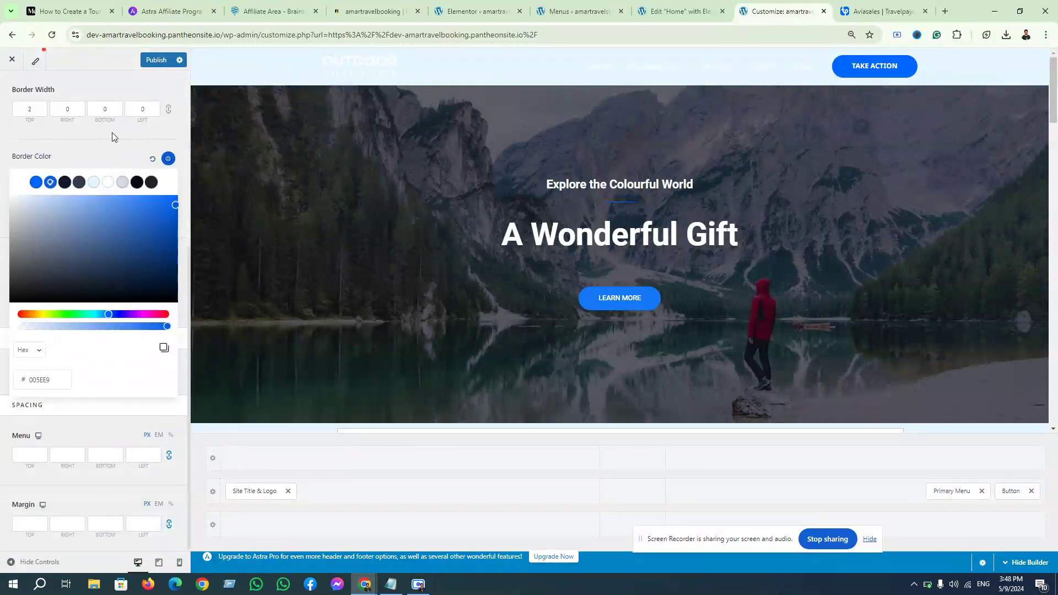
pyautogui.click(94, 150)
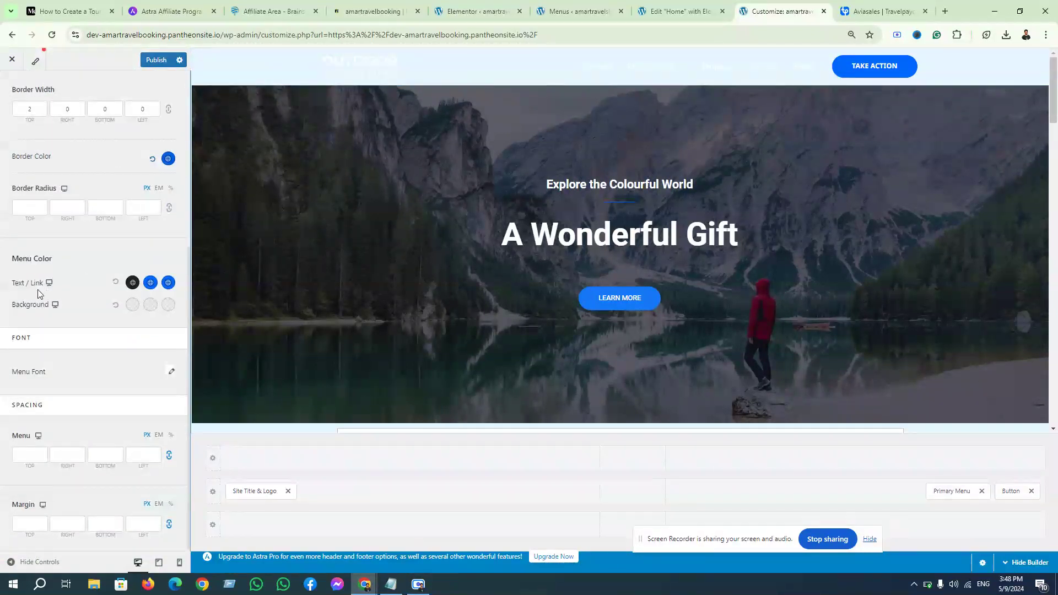
# Review the Primary Menu's remaining design and general settings and publish the customizer changes.
pyautogui.moveTo(633, 72)
pyautogui.scroll(5, 103, 380)
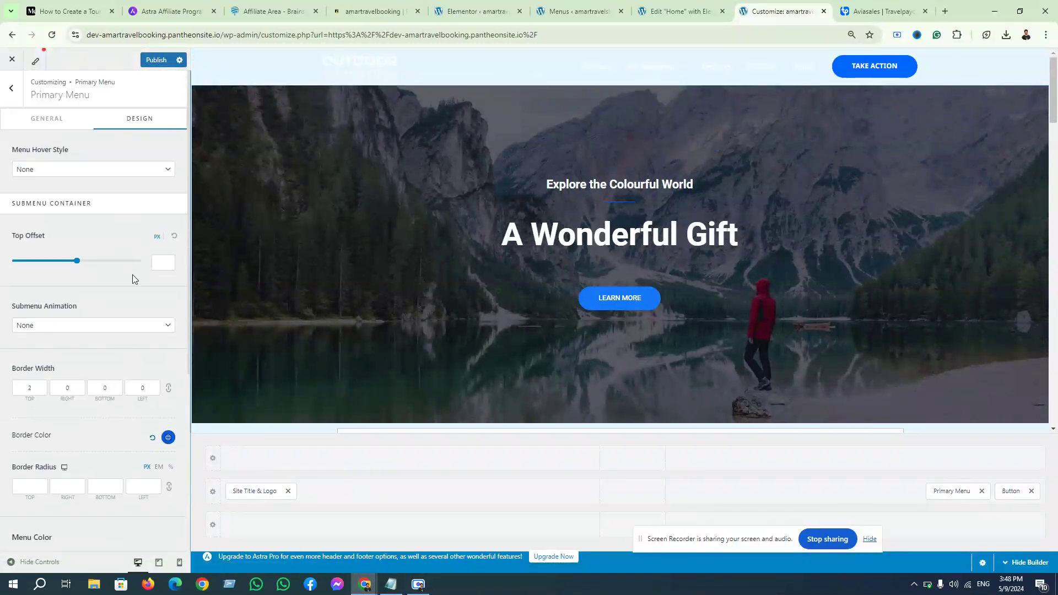
pyautogui.click(62, 122)
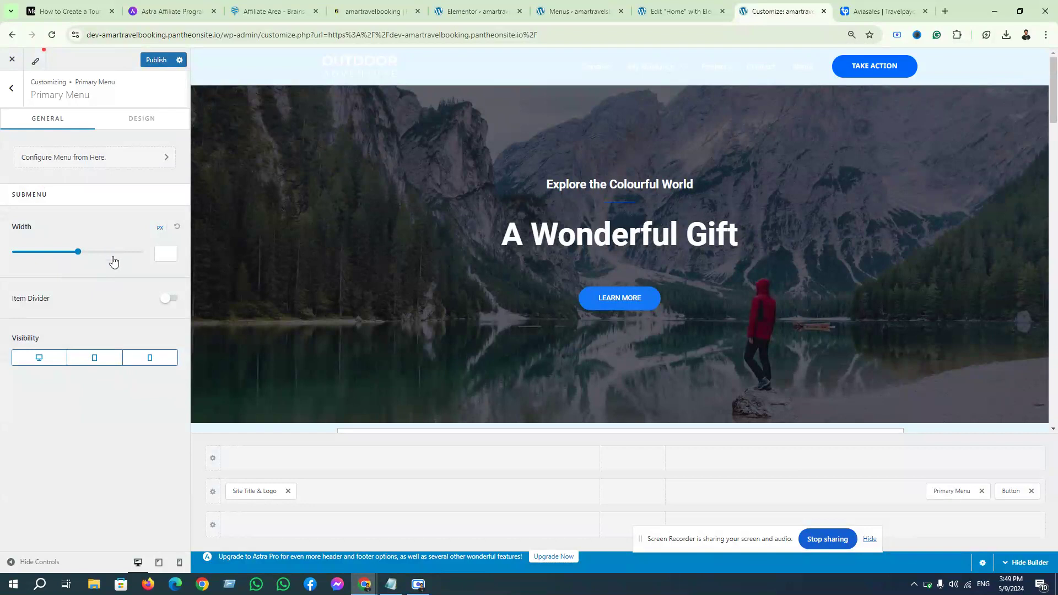
pyautogui.click(171, 251)
pyautogui.click(155, 60)
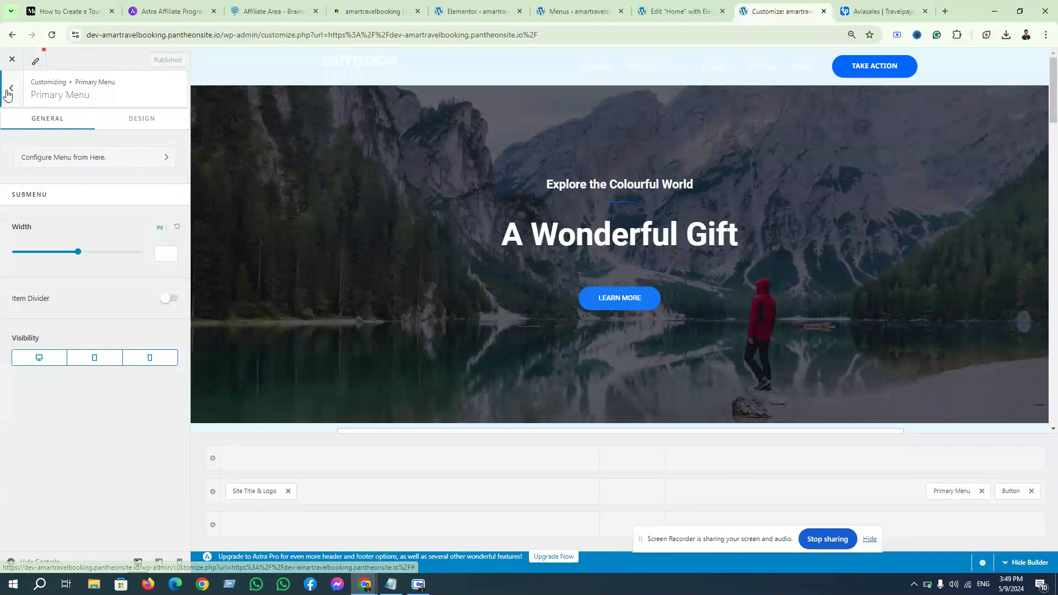
# Examine the Header Builder's Site Title & Logo and Primary Menu settings, then return to the main customizer options.
pyautogui.press('Escape')
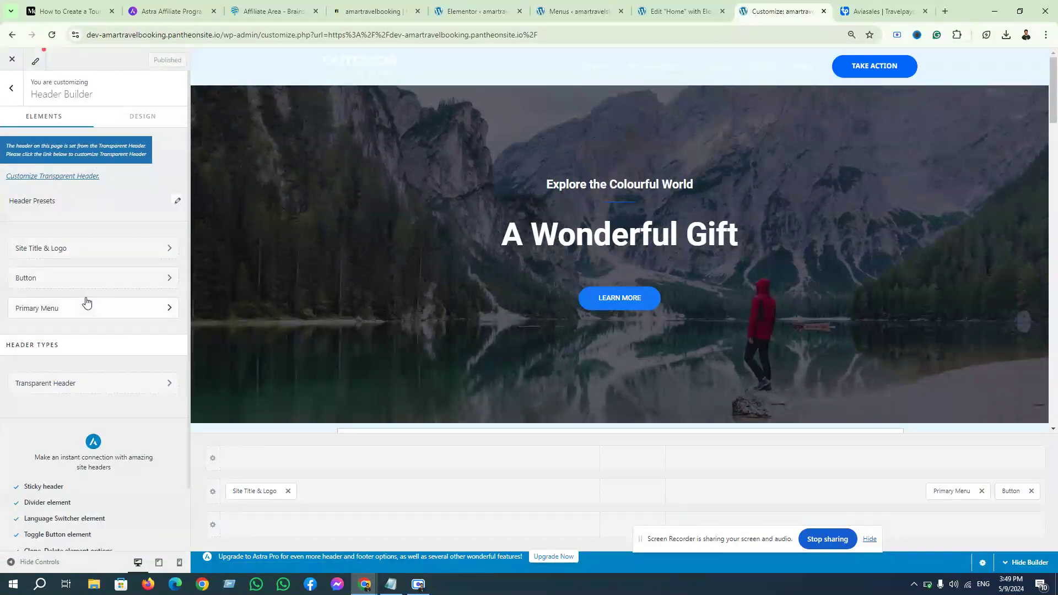
pyautogui.click(109, 252)
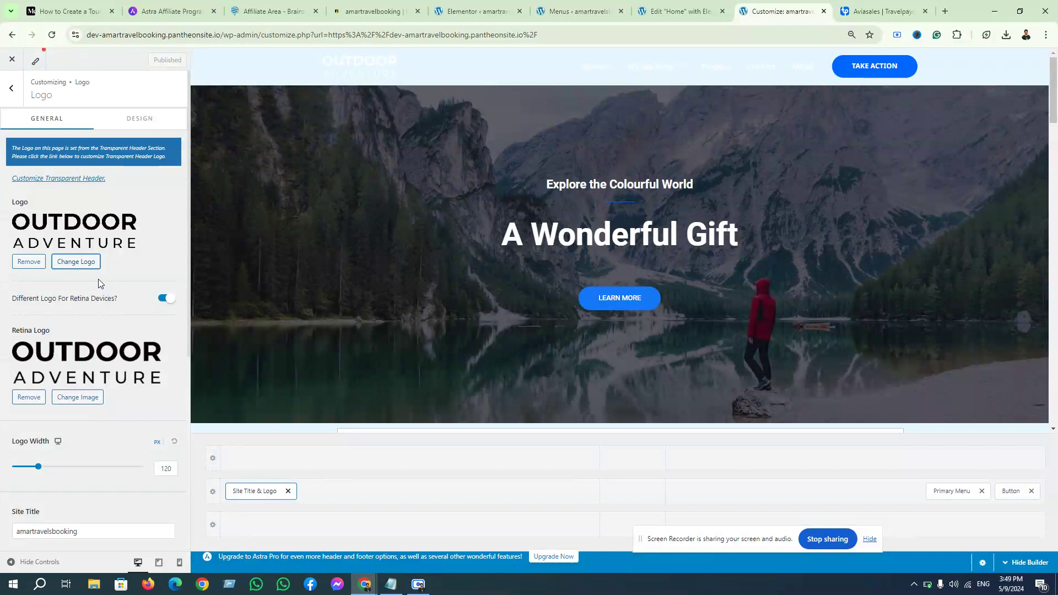
pyautogui.scroll(-3, 141, 347)
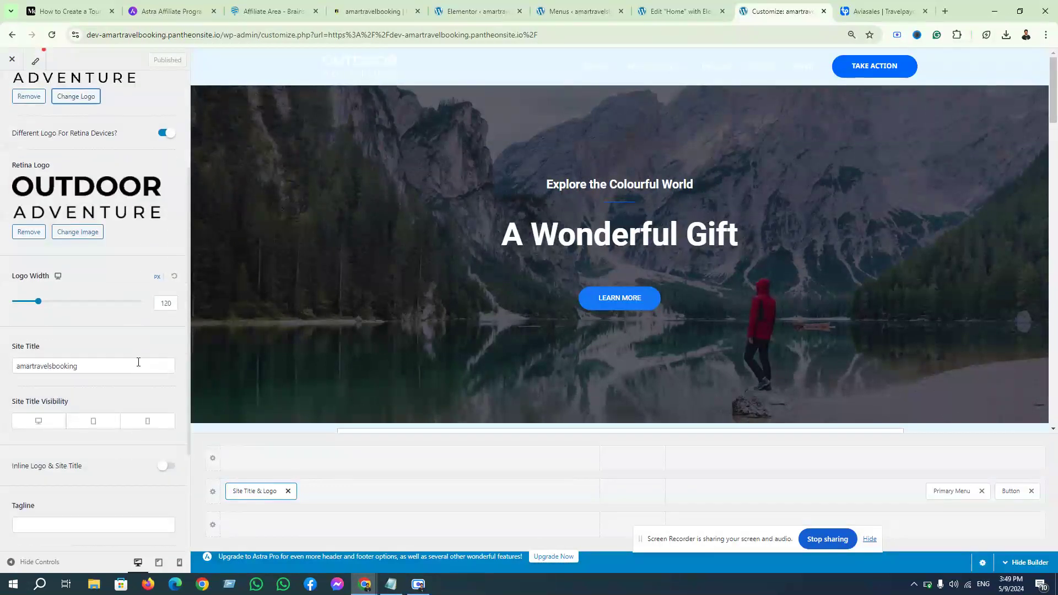
pyautogui.scroll(-3, 135, 367)
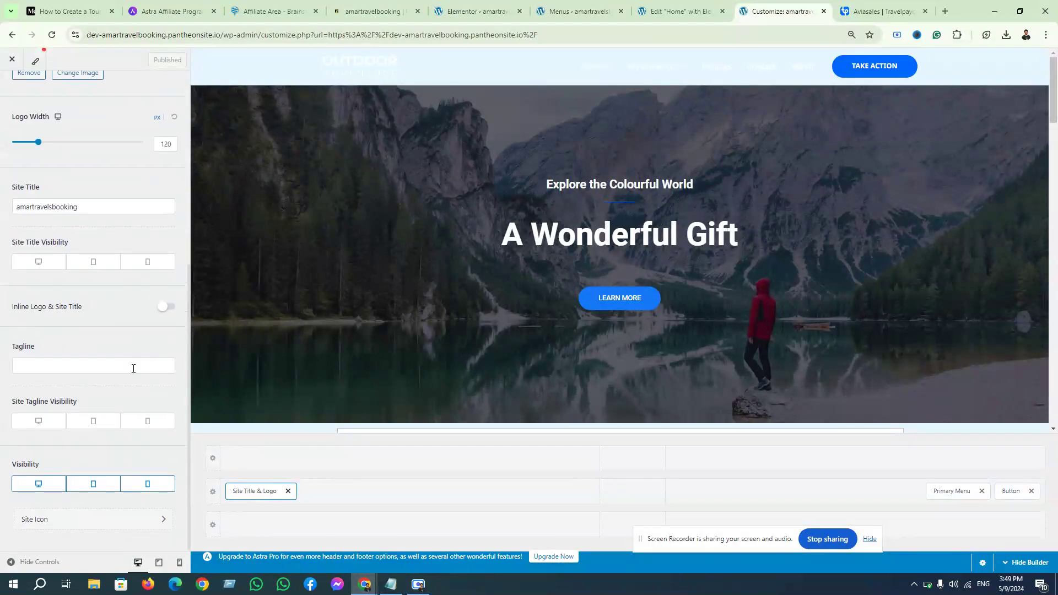
pyautogui.scroll(6, 127, 375)
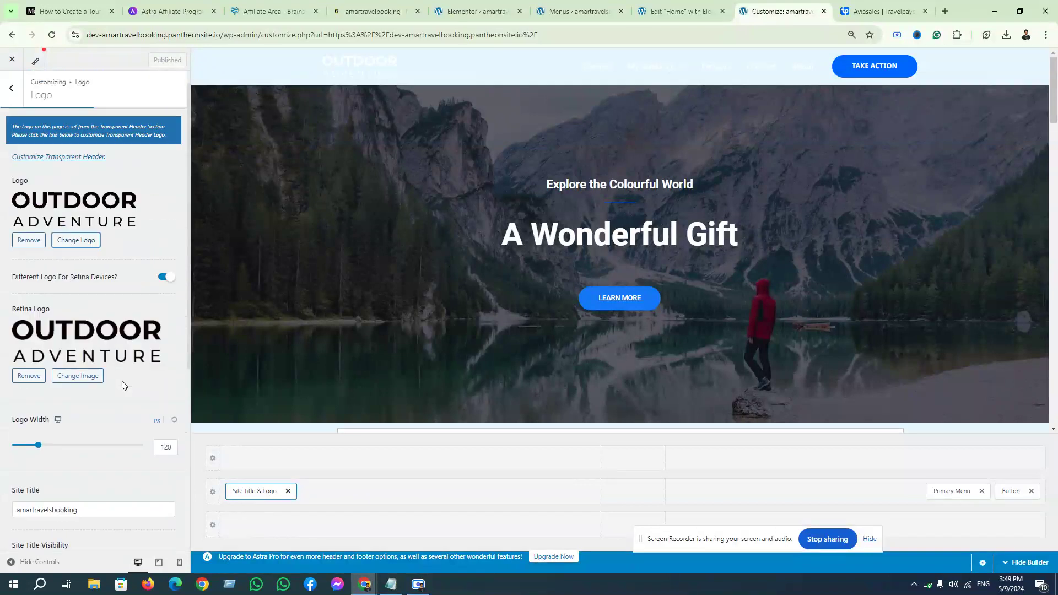
pyautogui.click(20, 97)
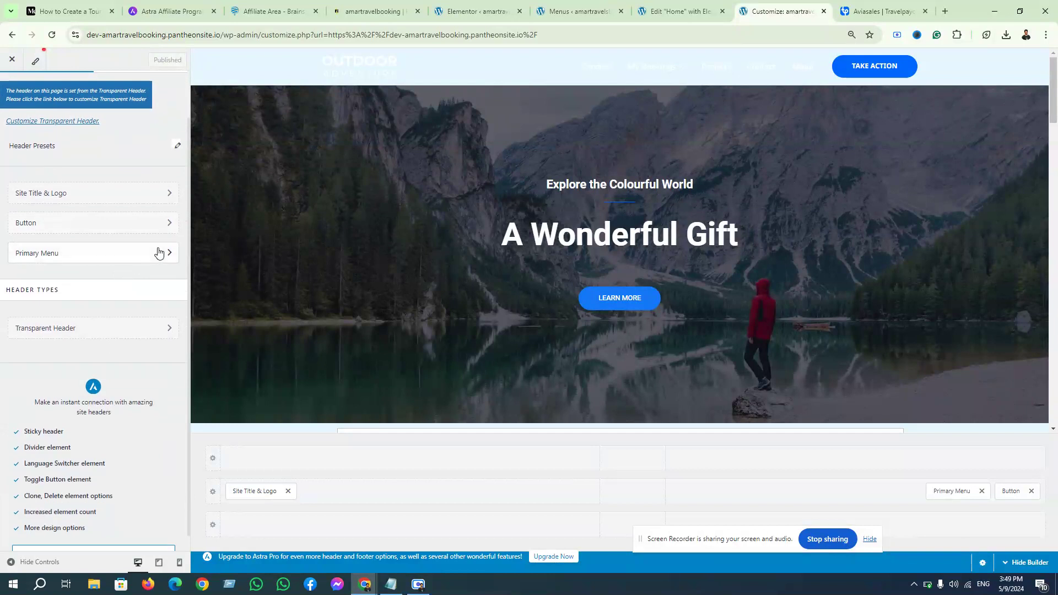
pyautogui.click(159, 252)
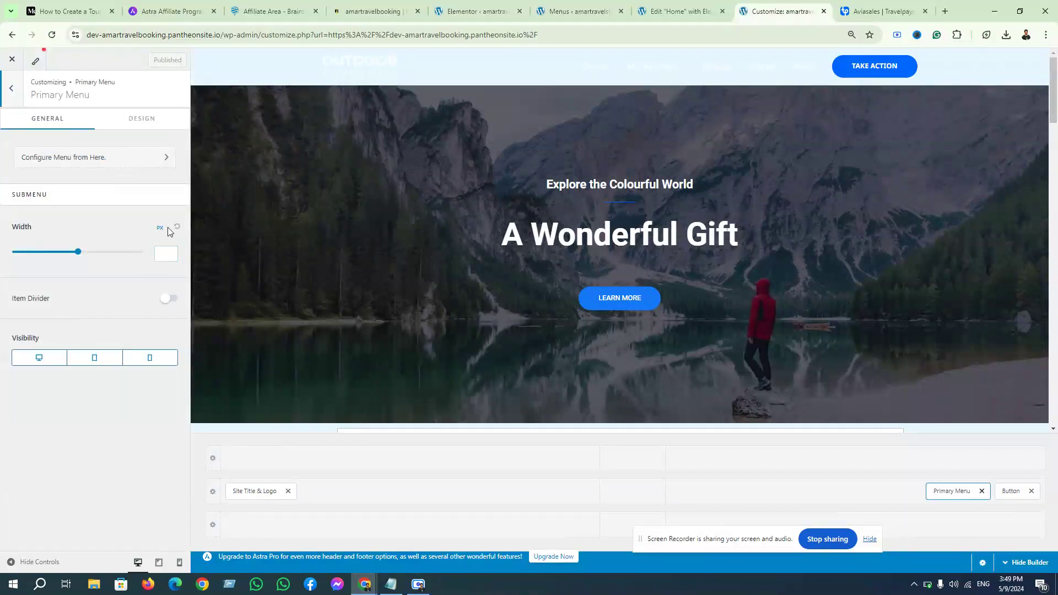
pyautogui.click(20, 97)
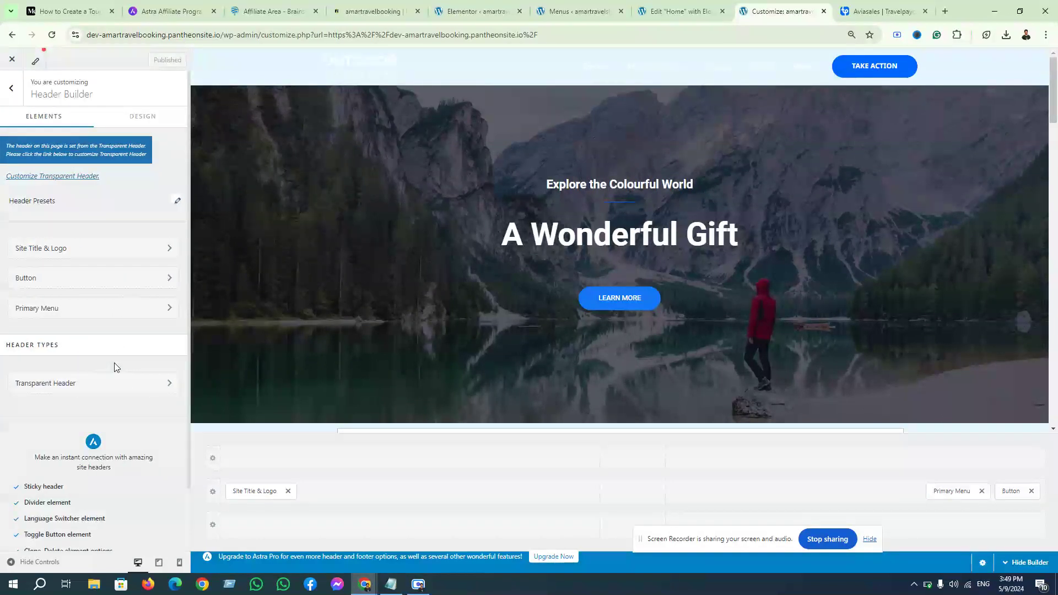
pyautogui.scroll(-1, 116, 367)
pyautogui.scroll(1, 85, 395)
pyautogui.press('Escape')
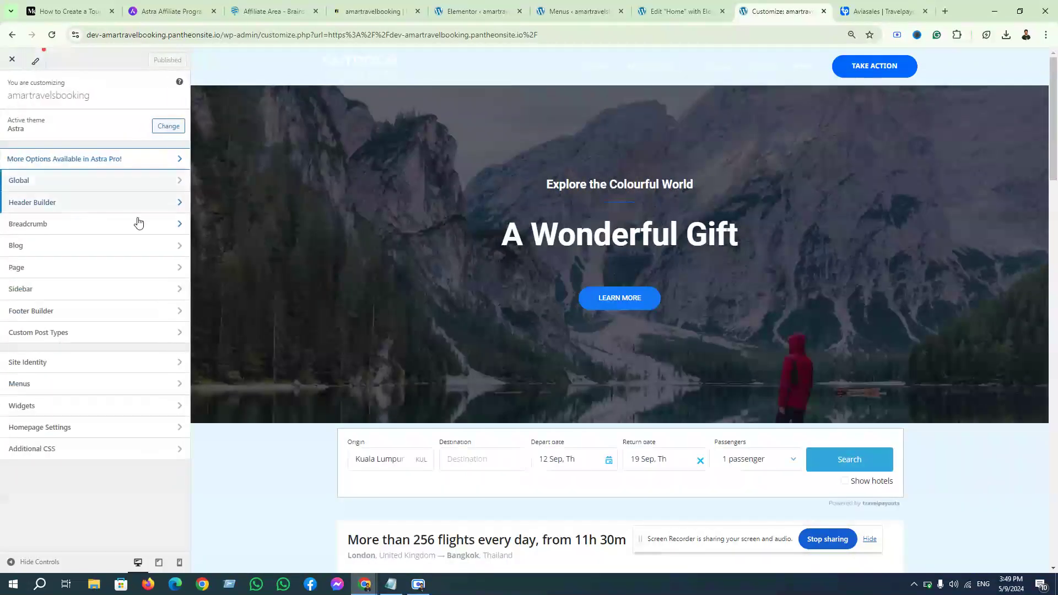
# In the Homepage Settings, choose Home as the static homepage and Services as the posts page.
pyautogui.click(177, 427)
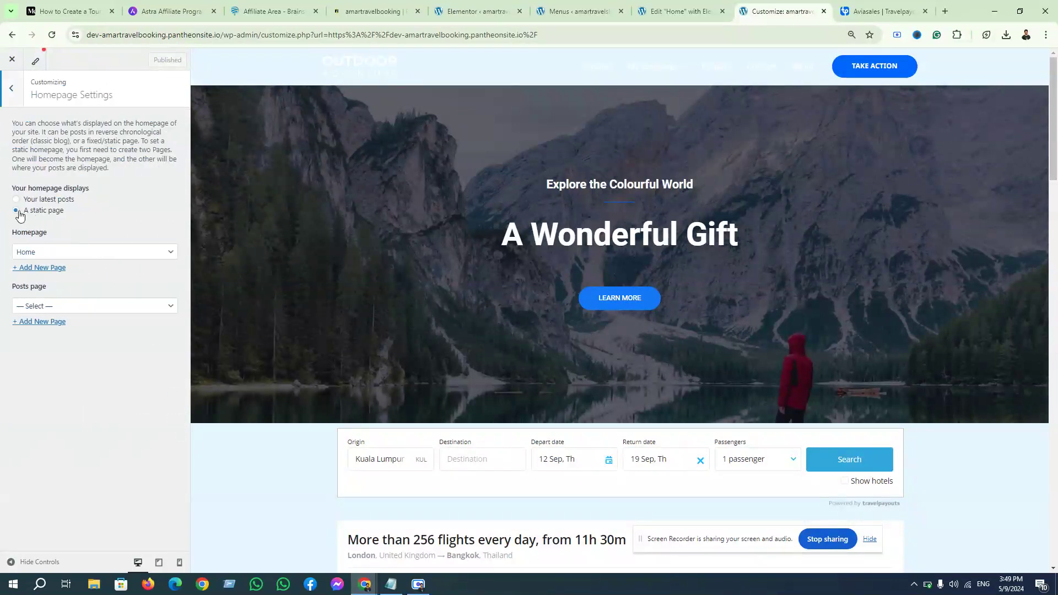
pyautogui.click(70, 253)
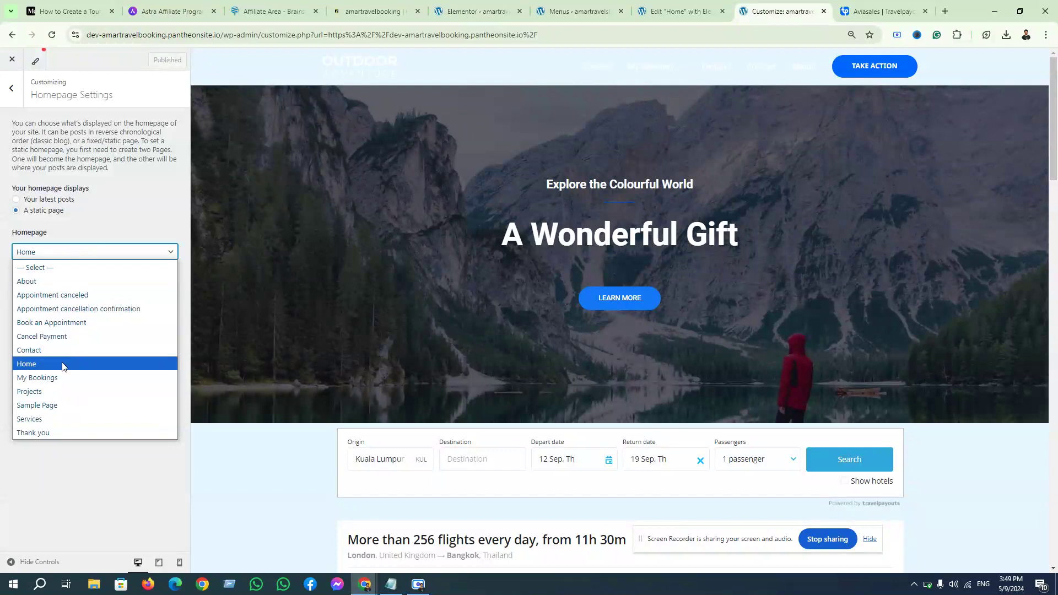
pyautogui.click(62, 364)
pyautogui.click(93, 308)
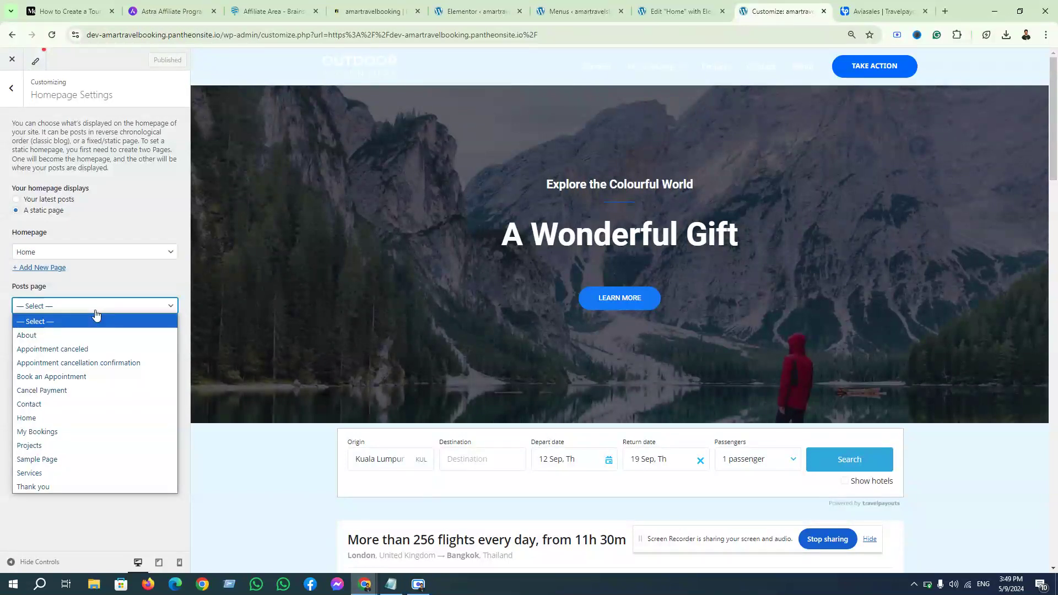
pyautogui.click(61, 473)
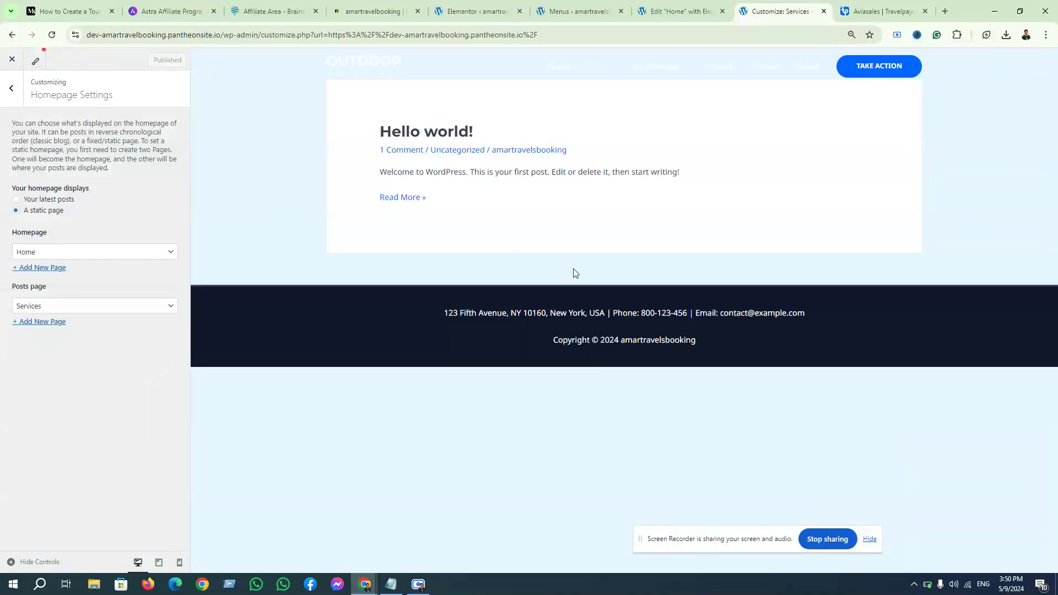
# Keep Home as the homepage, clear the posts page selection, publish the settings and check the Services page preview.
pyautogui.click(90, 251)
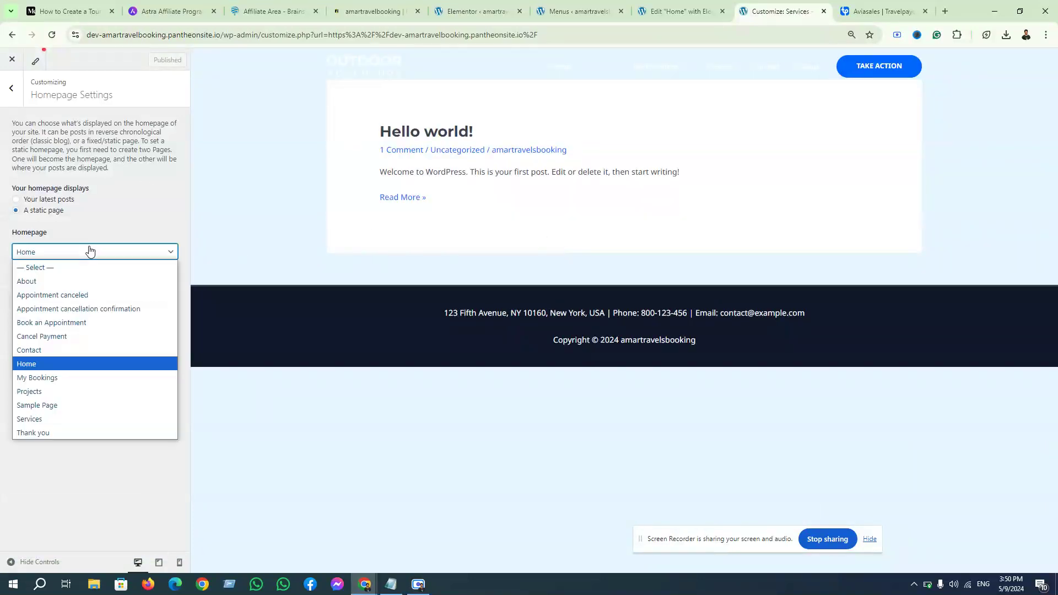
pyautogui.click(80, 364)
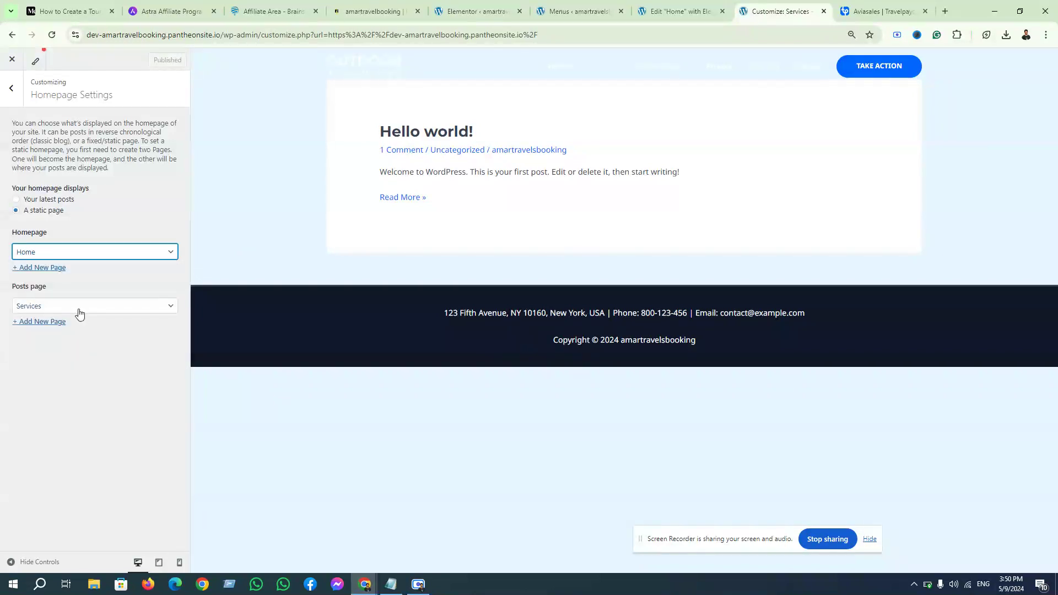
pyautogui.click(78, 309)
pyautogui.click(91, 322)
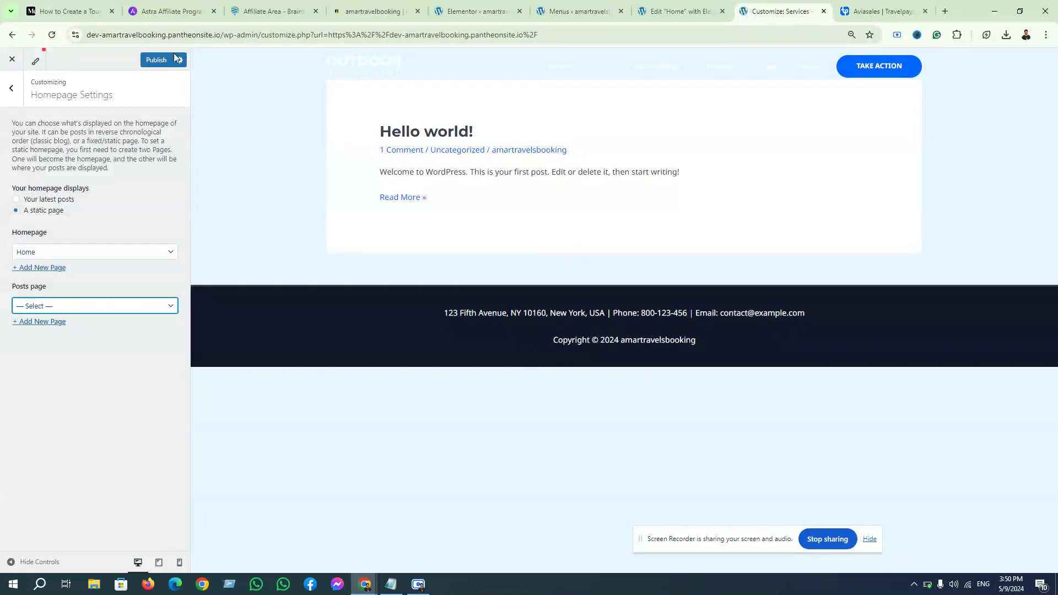
pyautogui.click(155, 60)
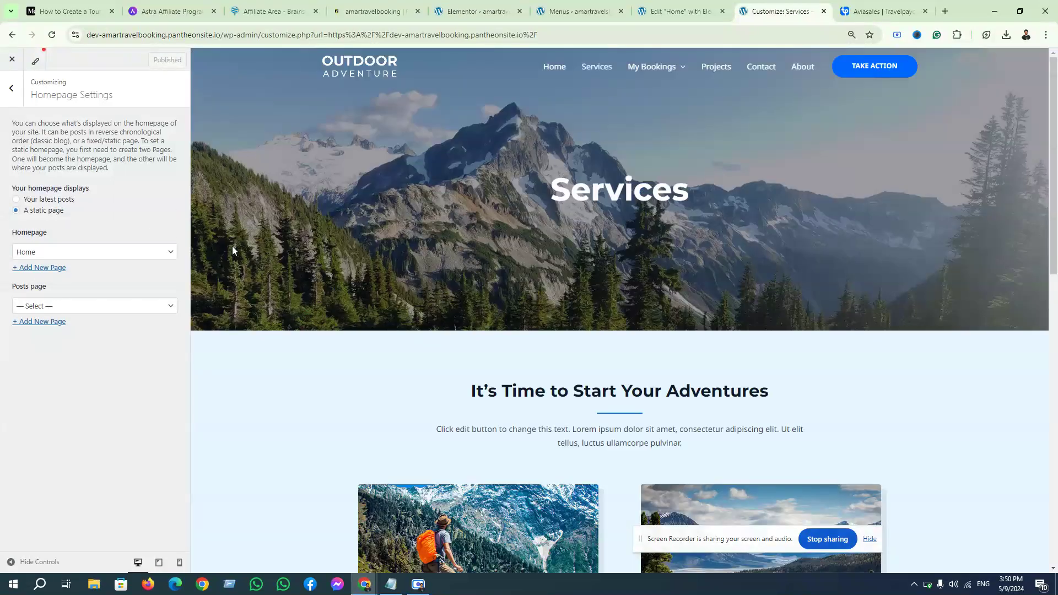
pyautogui.scroll(-10, 472, 297)
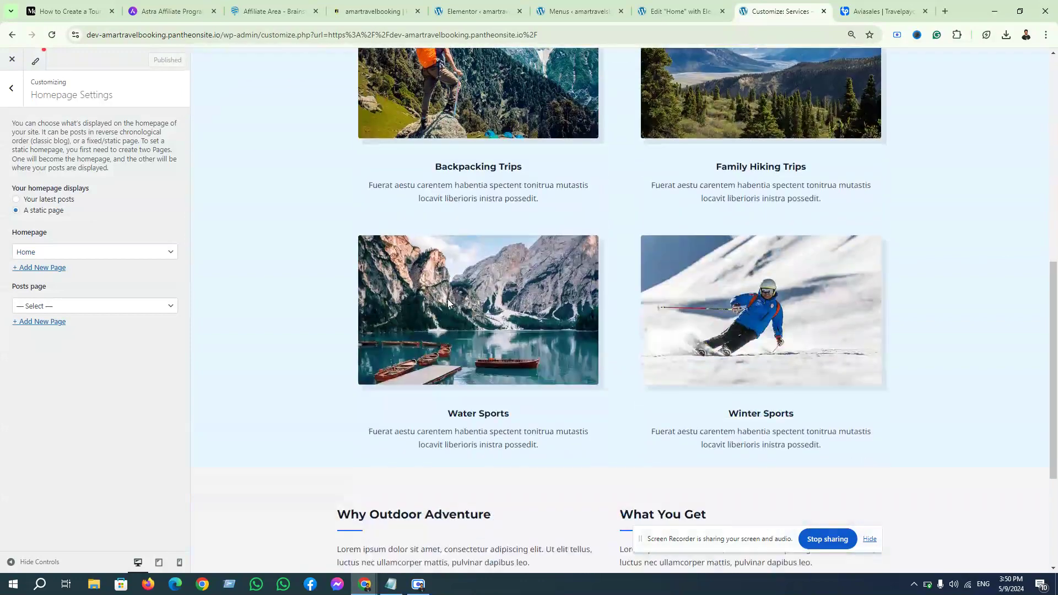
# Return to the top of the Services preview, open the Home page and look over its banner and flight search sections.
pyautogui.scroll(10, 424, 313)
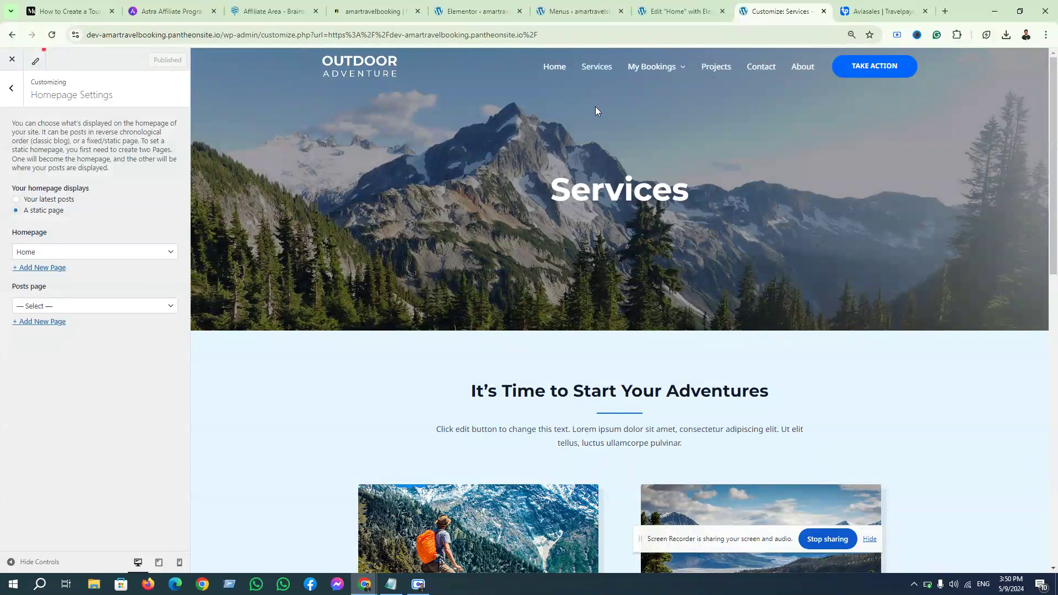
pyautogui.click(561, 69)
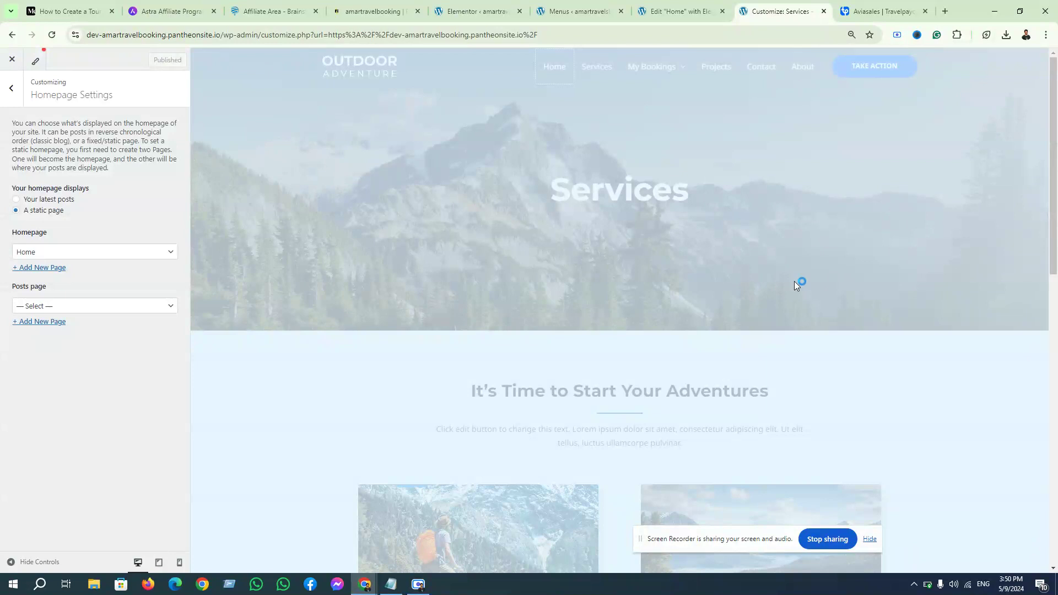
pyautogui.scroll(-6, 725, 323)
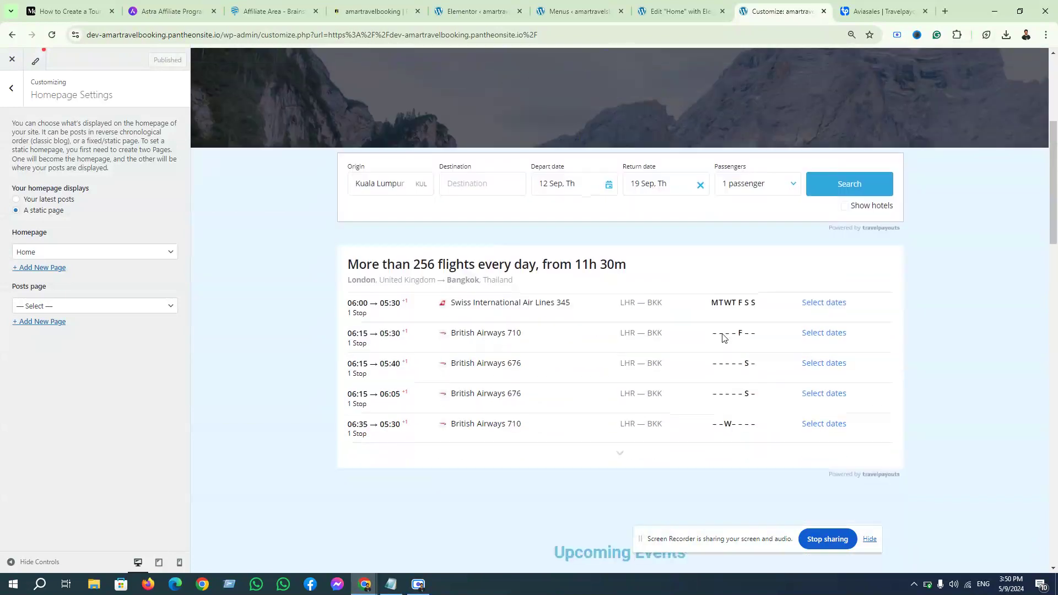
pyautogui.scroll(5, 636, 359)
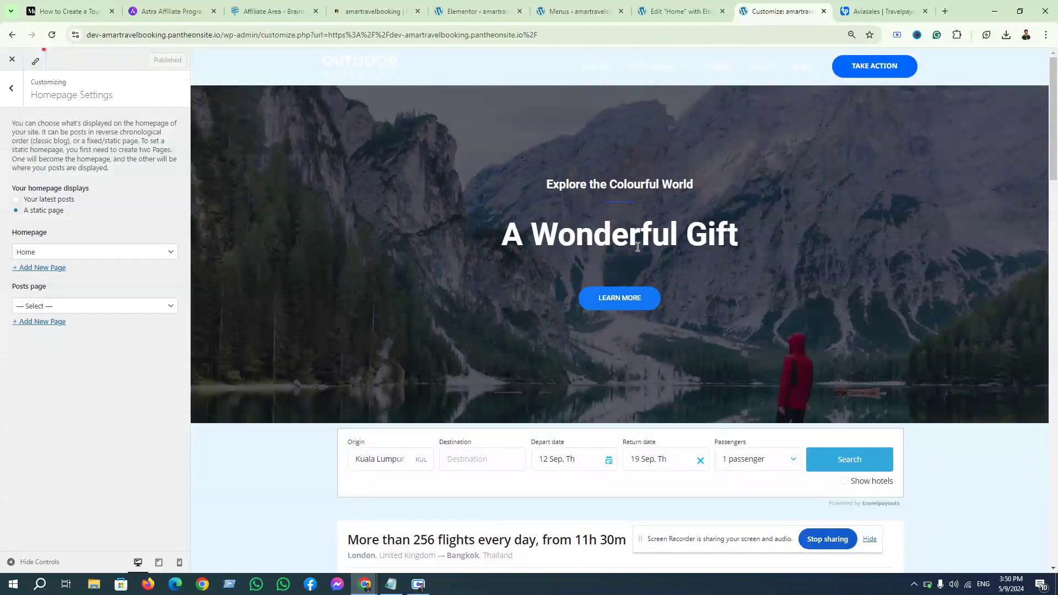
# Leave the Homepage Settings and examine the Search Page layout options within the Page settings.
pyautogui.click(14, 90)
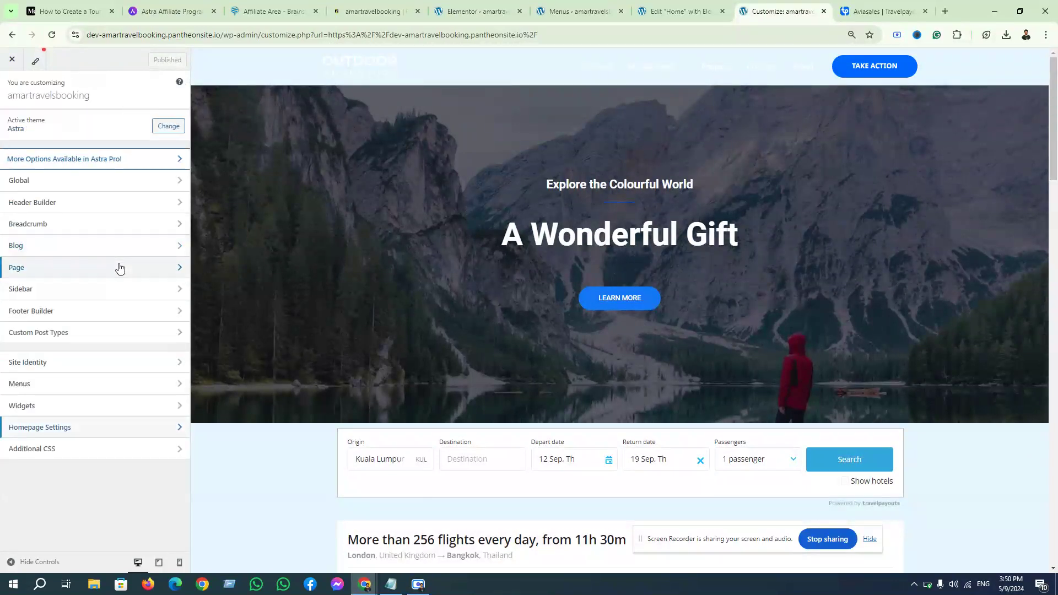
pyautogui.click(119, 268)
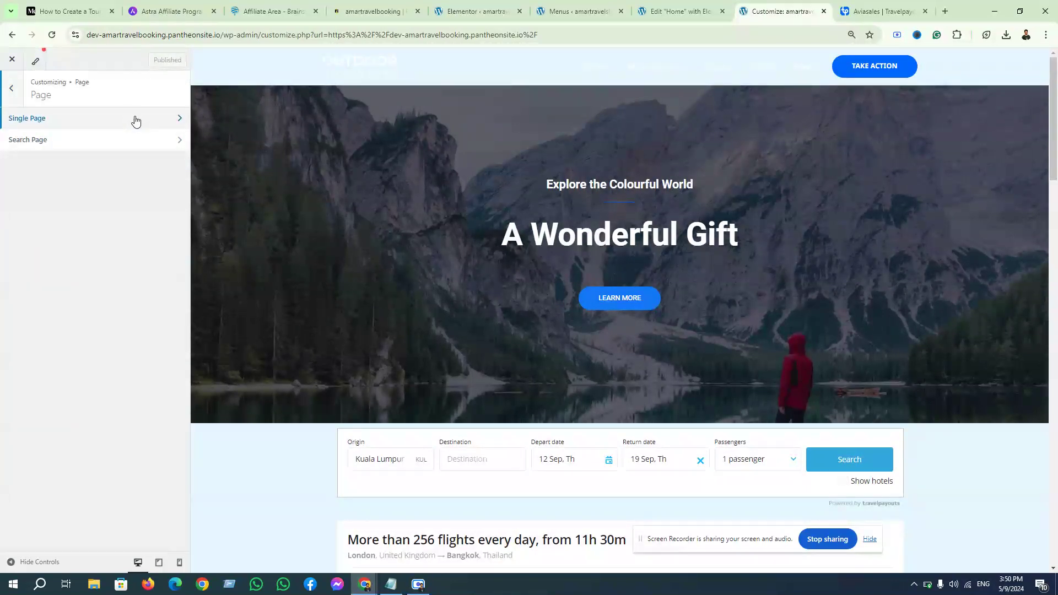
pyautogui.click(152, 144)
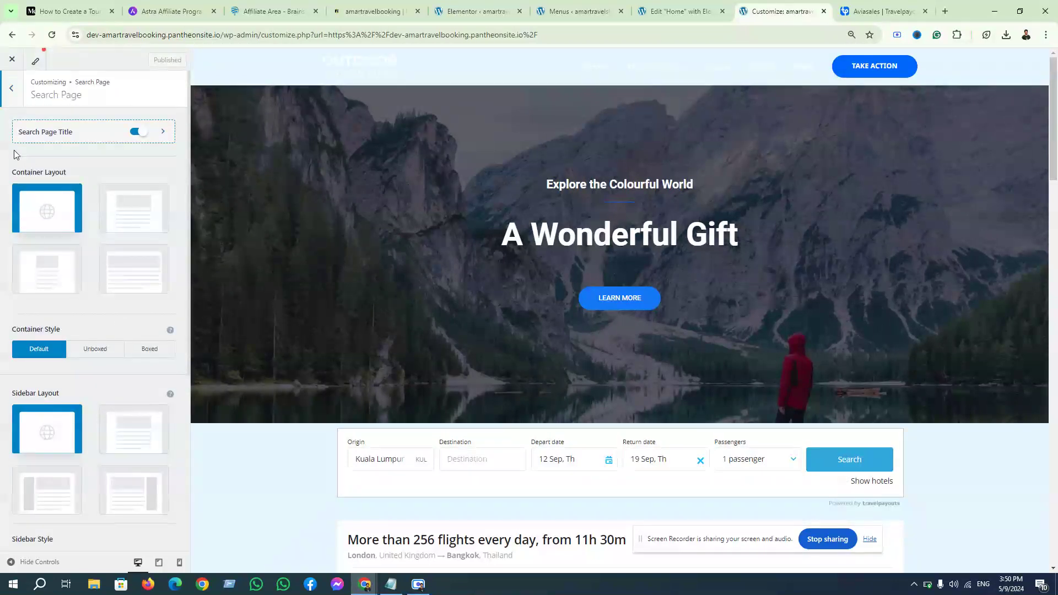
pyautogui.scroll(-5, 113, 311)
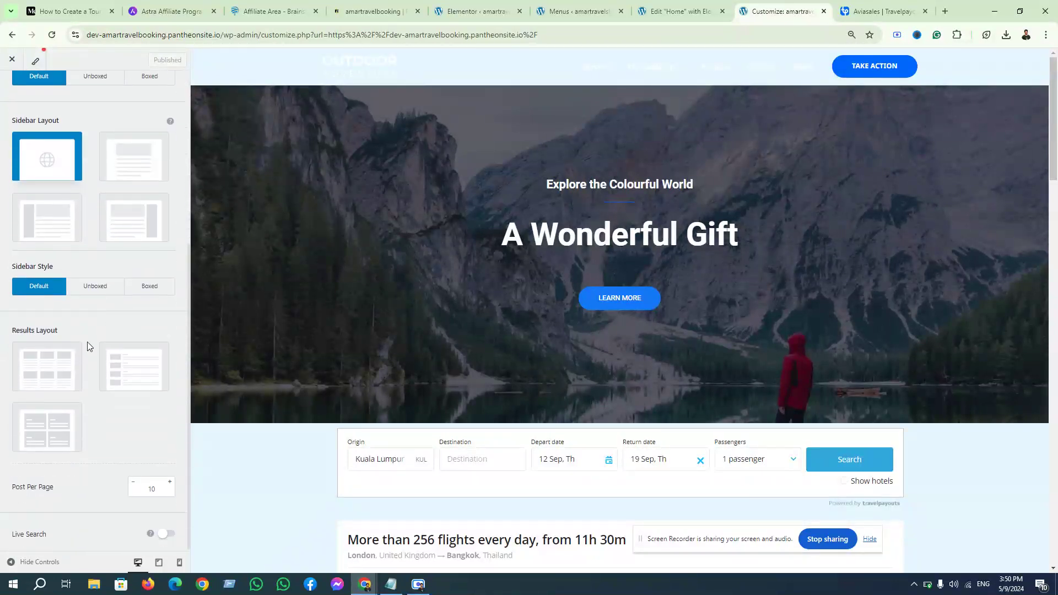
pyautogui.scroll(5, 95, 410)
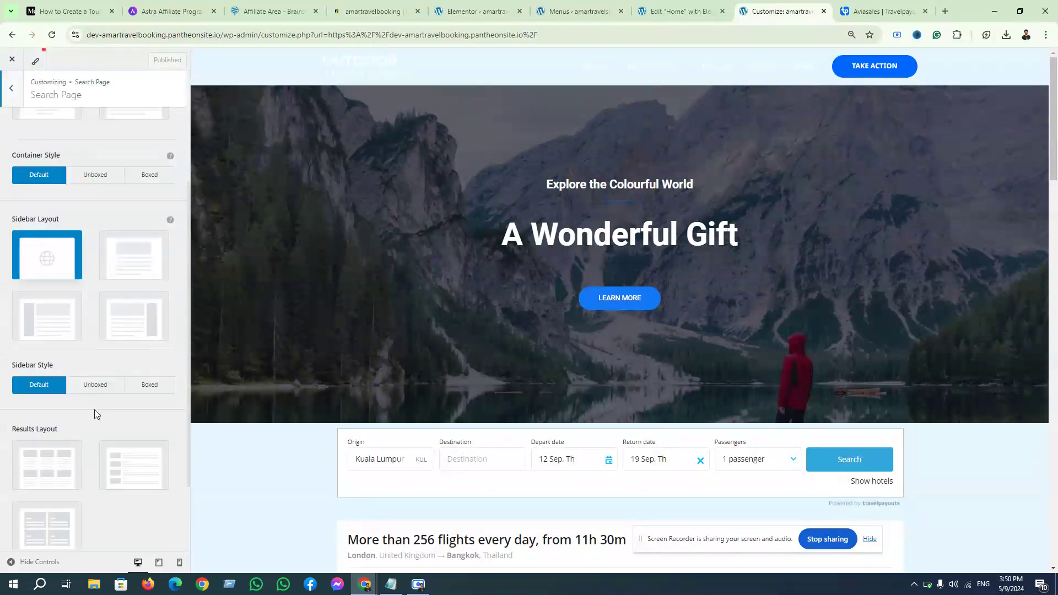
pyautogui.click(11, 90)
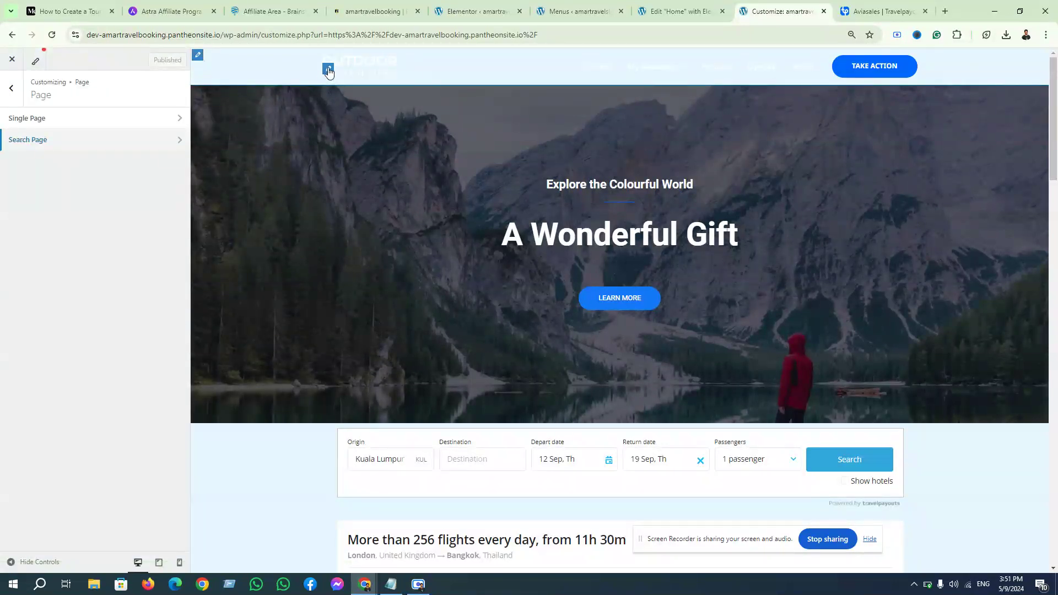
# Try red and blue background colors for the Primary Header, ending with the light blue palette color #E7F6FF.
pyautogui.click(198, 56)
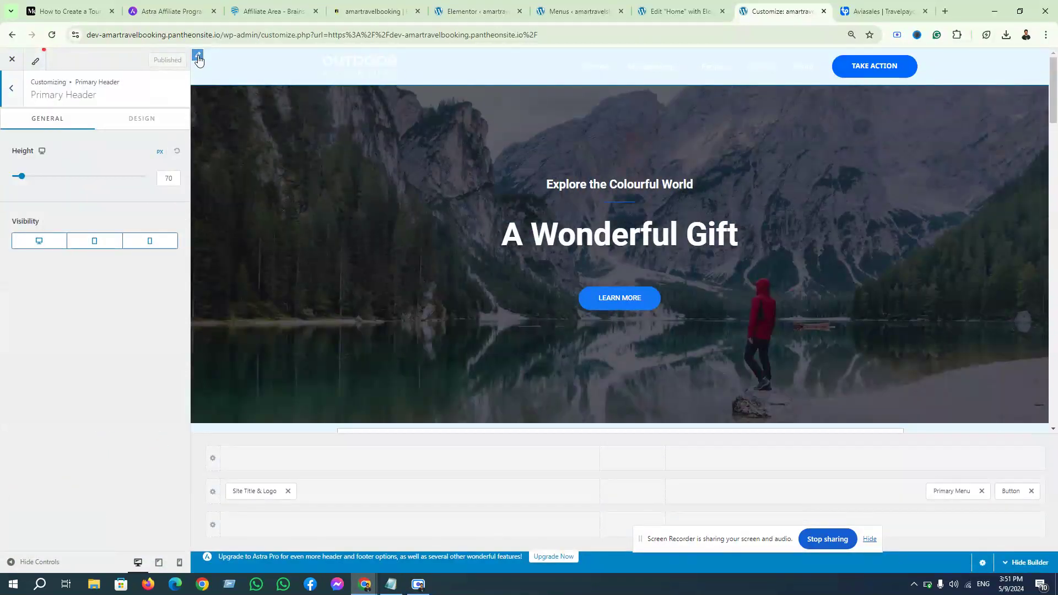
pyautogui.click(143, 123)
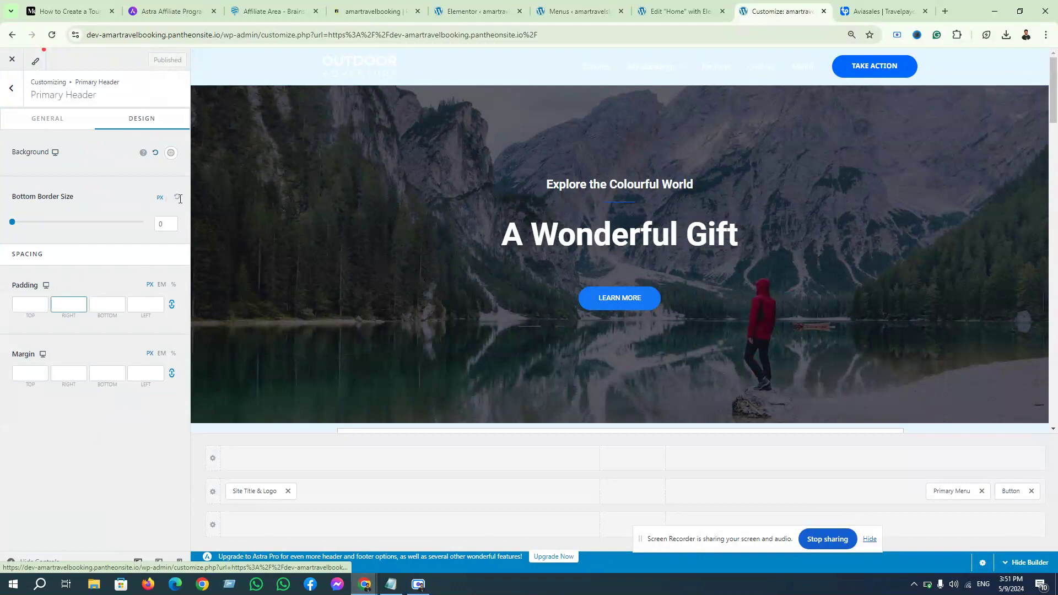
pyautogui.click(172, 155)
pyautogui.click(124, 227)
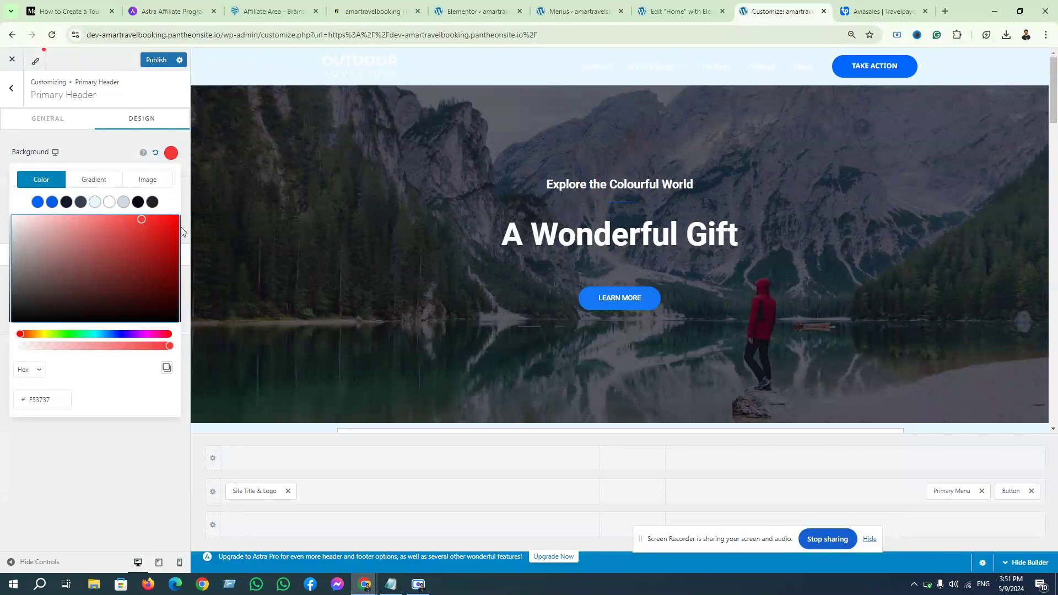
pyautogui.click(51, 201)
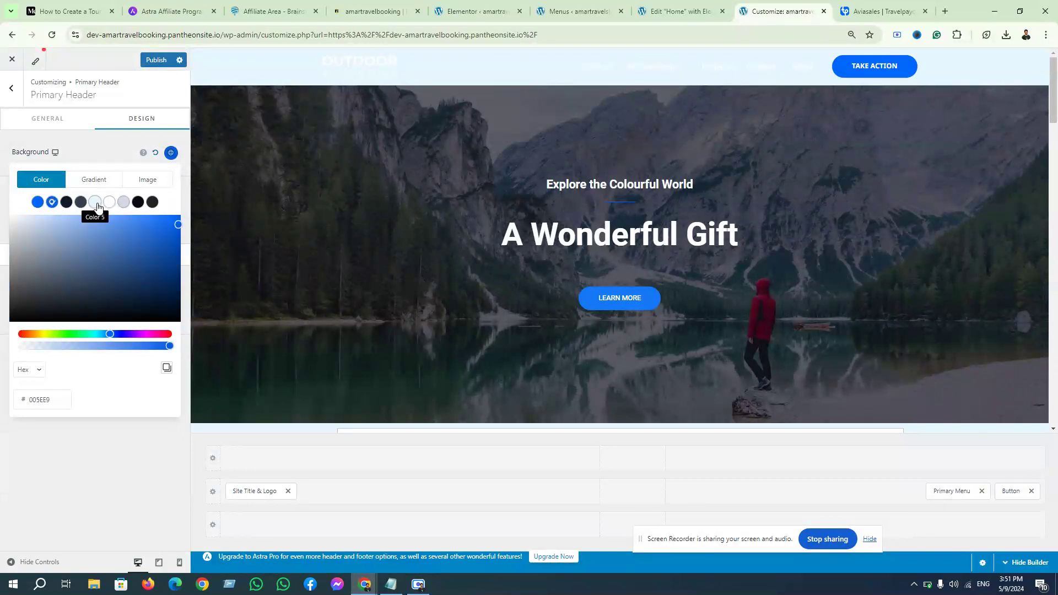
pyautogui.click(97, 205)
pyautogui.click(54, 205)
pyautogui.moveTo(100, 241); pyautogui.dragTo(133, 217)
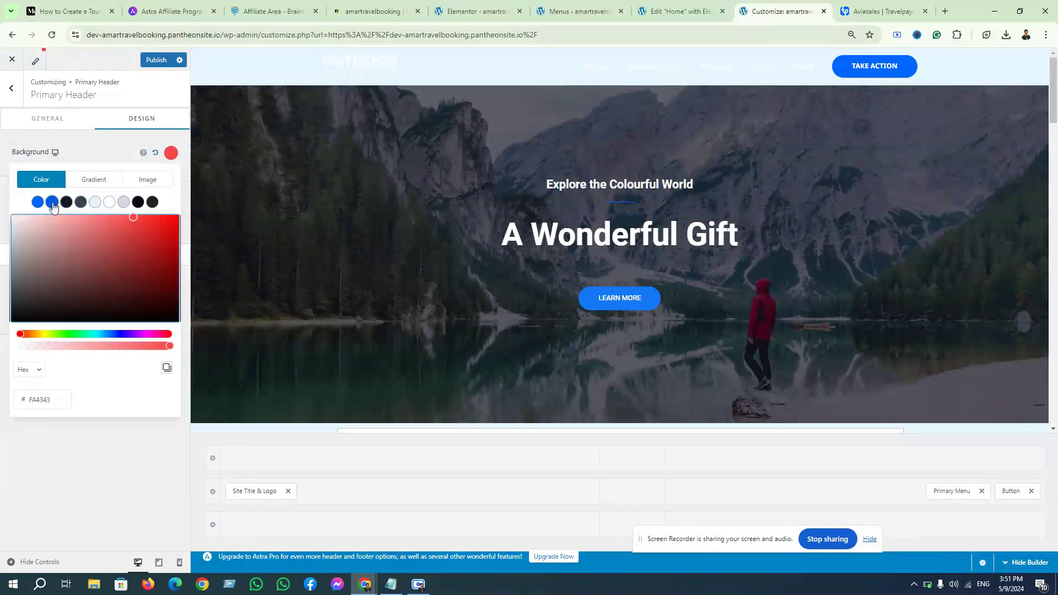
pyautogui.click(95, 204)
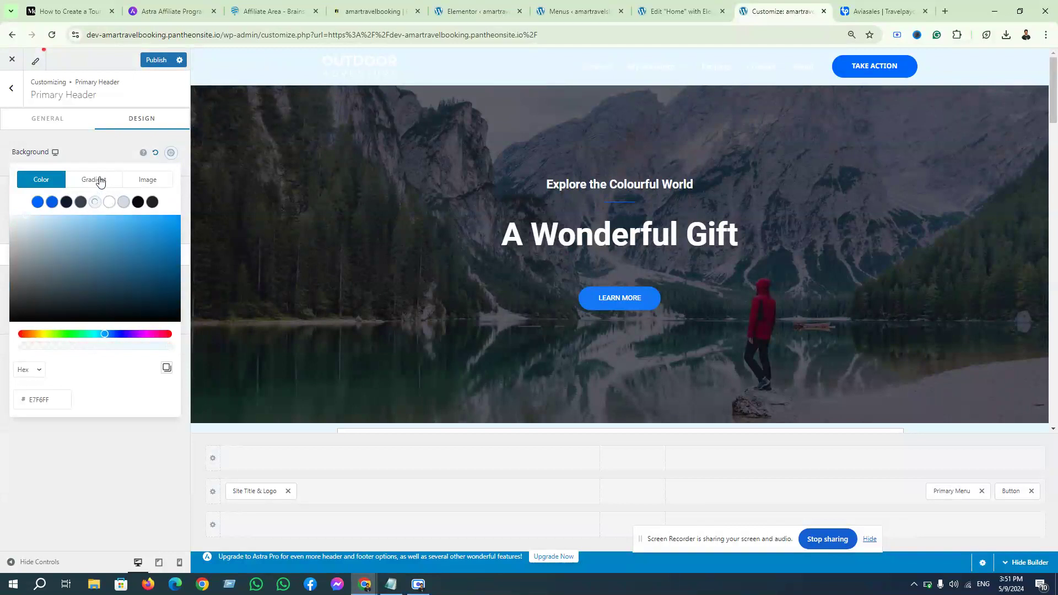
# Give the Primary Header a linear gradient background, moving its blue color stop toward the middle, and publish the change.
pyautogui.click(108, 181)
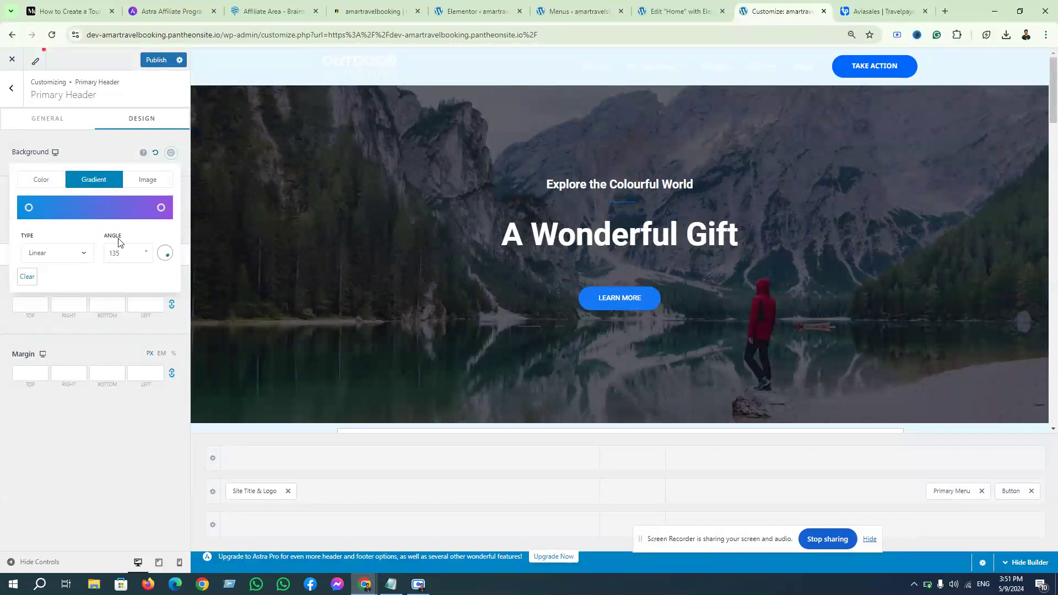
pyautogui.moveTo(158, 211)
pyautogui.mouseDown()
pyautogui.moveTo(103, 207)
pyautogui.moveTo(157, 191)
pyautogui.mouseUp()
pyautogui.moveTo(28, 208); pyautogui.dragTo(105, 206)
pyautogui.click(114, 155)
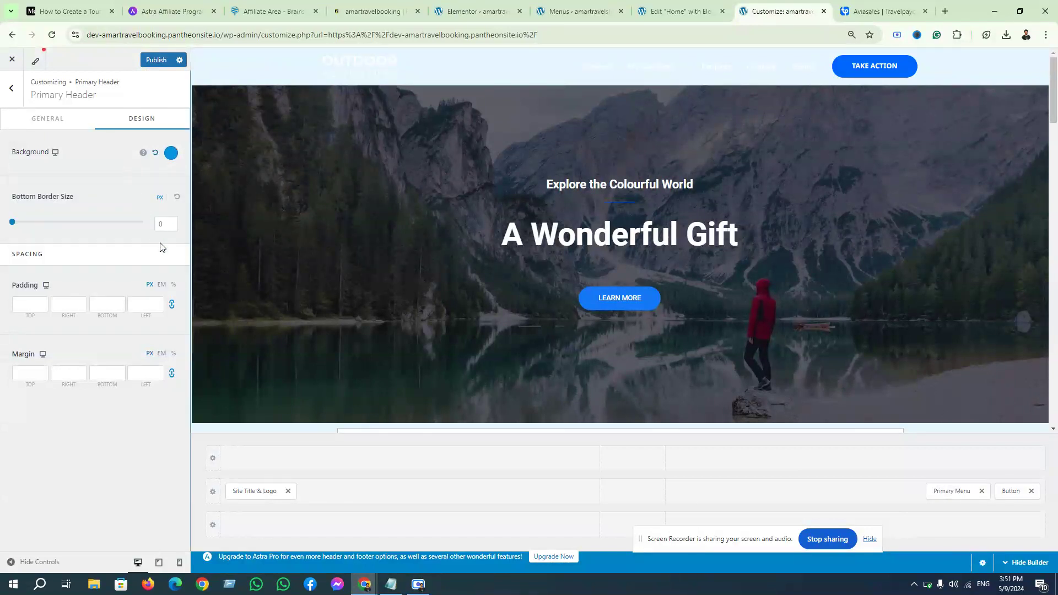
pyautogui.click(156, 60)
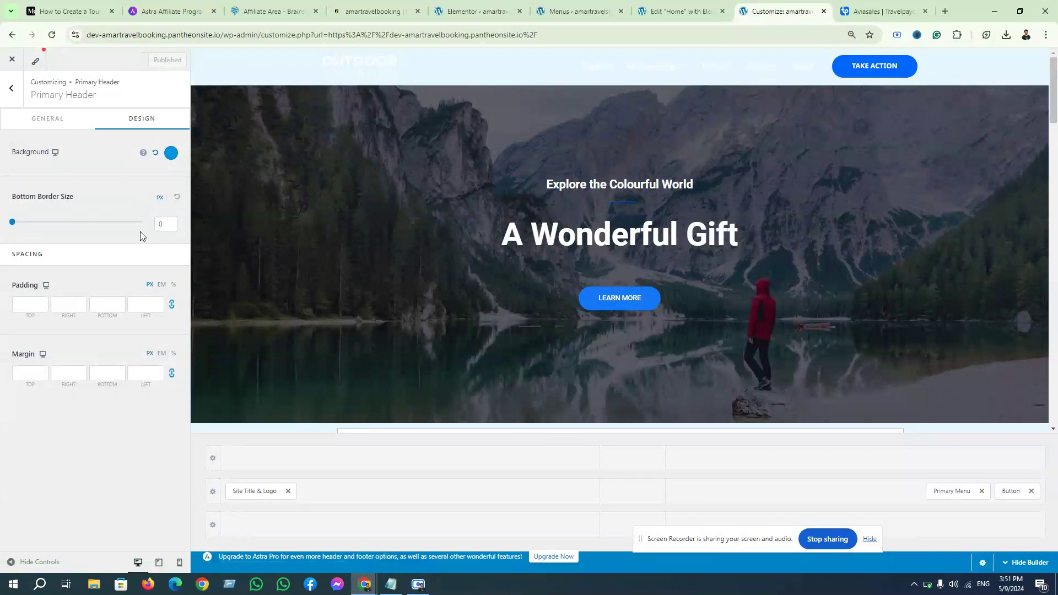
# Check the homepage preview with the published header, then reset the Primary Header's background to its default.
pyautogui.scroll(-15, 485, 331)
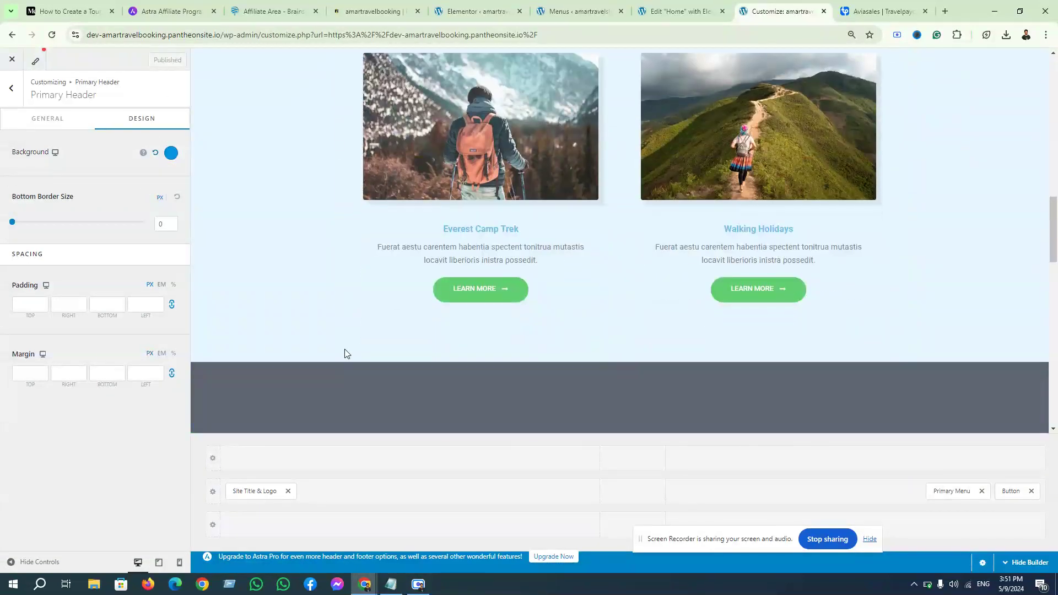
pyautogui.scroll(-5, 345, 354)
pyautogui.scroll(20, 420, 360)
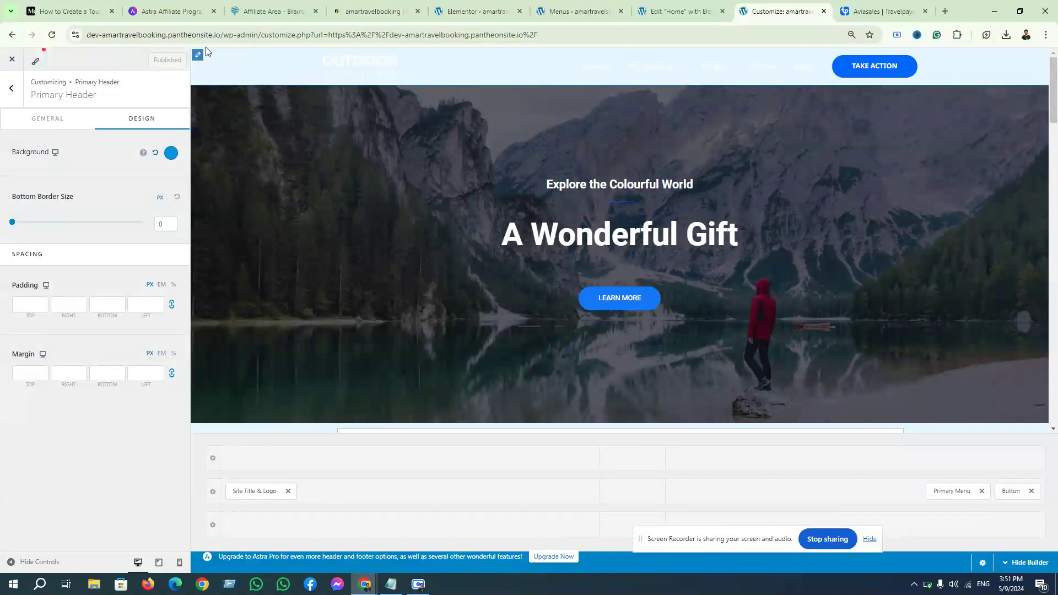
pyautogui.click(198, 56)
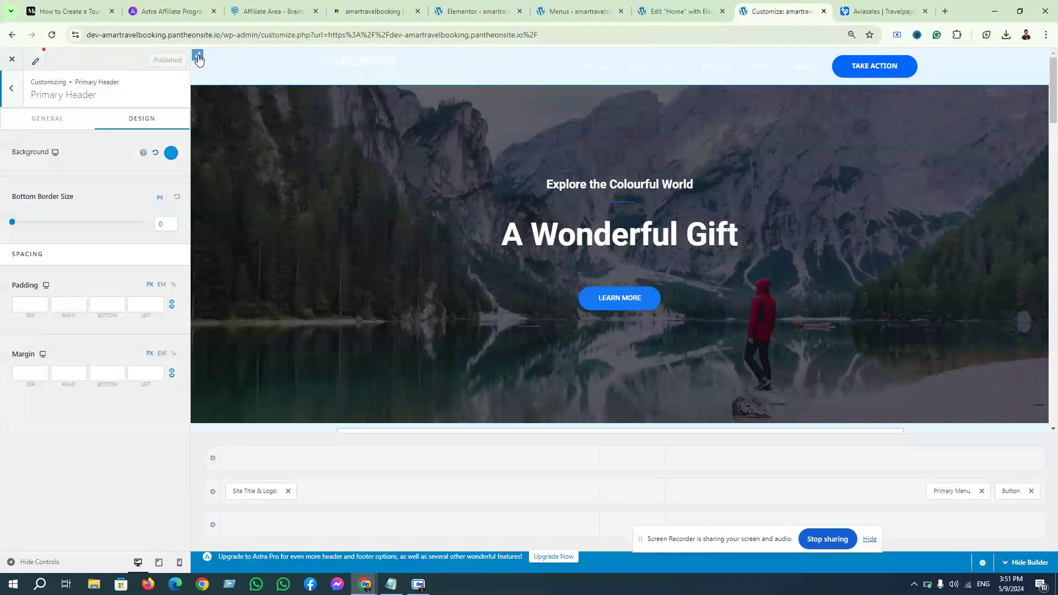
pyautogui.click(155, 153)
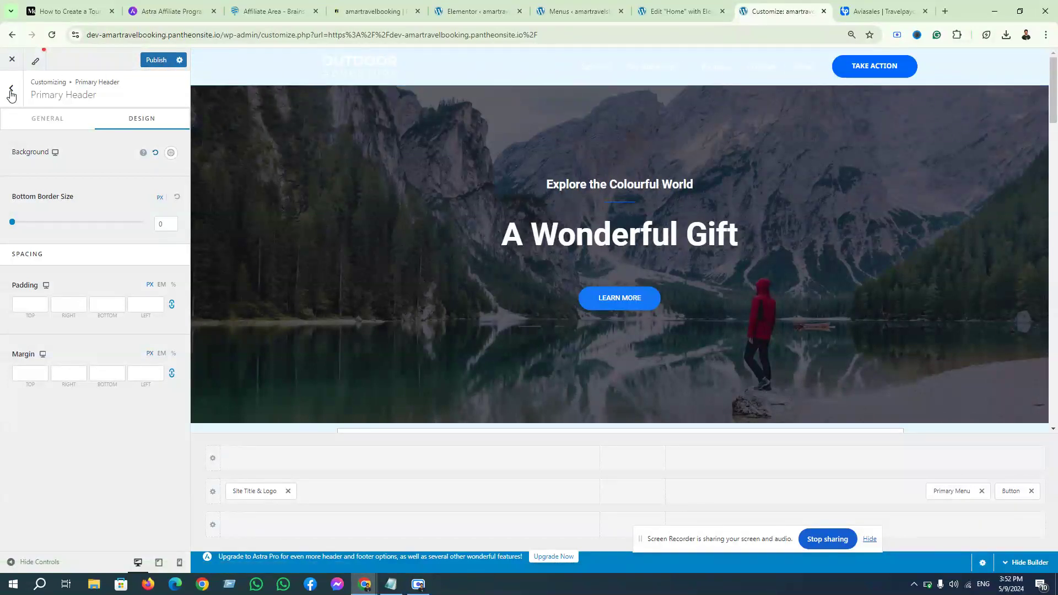
# Review the site's style guide of logo, buttons, colors and typography, then look at the available publishing actions.
pyautogui.click(37, 64)
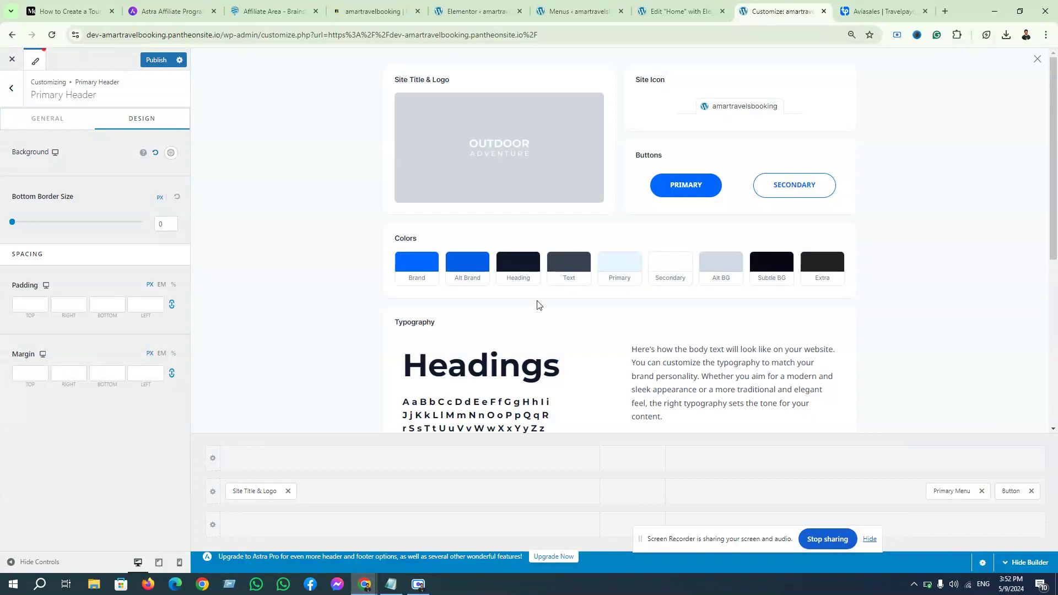
pyautogui.scroll(-5, 536, 317)
pyautogui.scroll(5, 521, 315)
pyautogui.click(36, 61)
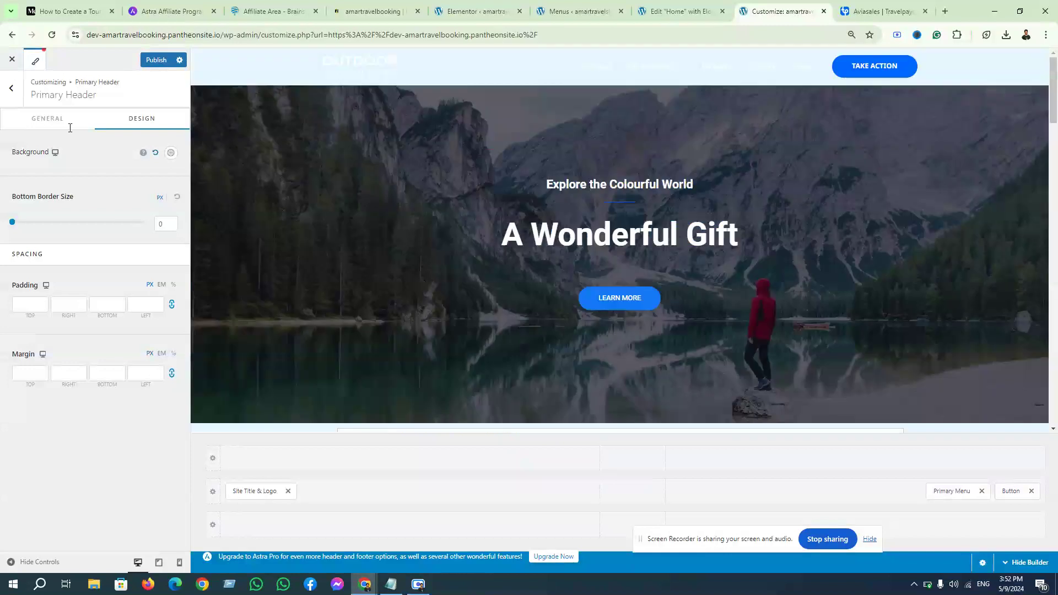
pyautogui.click(179, 59)
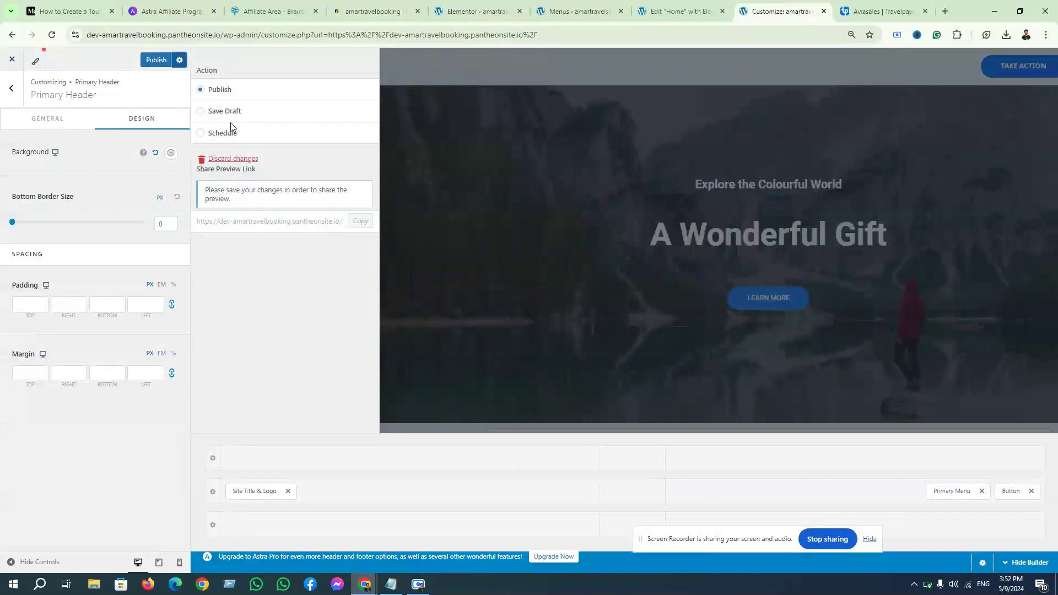
# Set the Primary Menu's hover text/link color to the light blue palette color and check the My Bookings submenu in the preview.
pyautogui.click(11, 89)
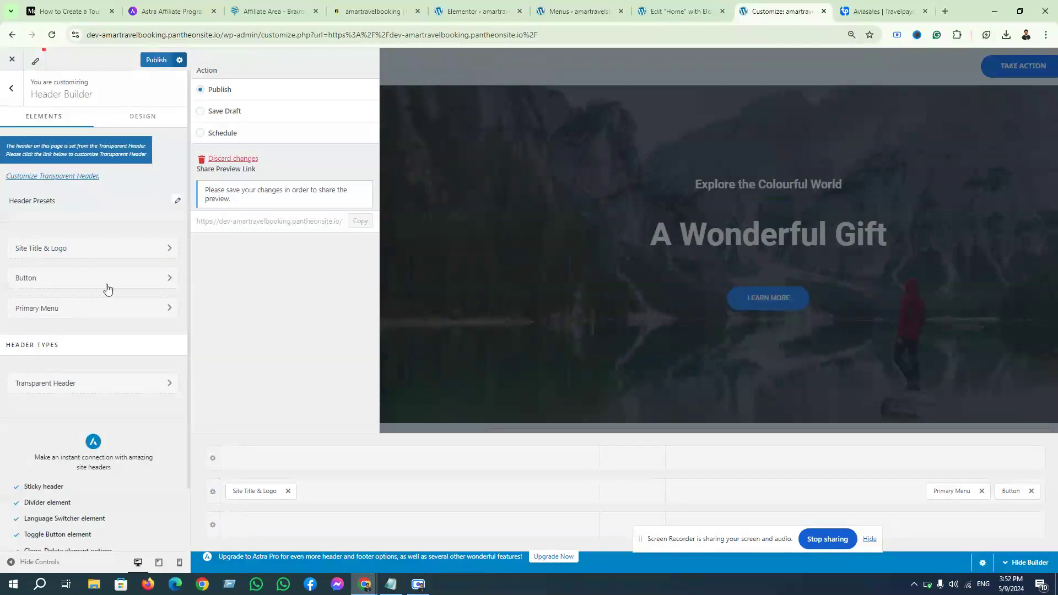
pyautogui.click(161, 315)
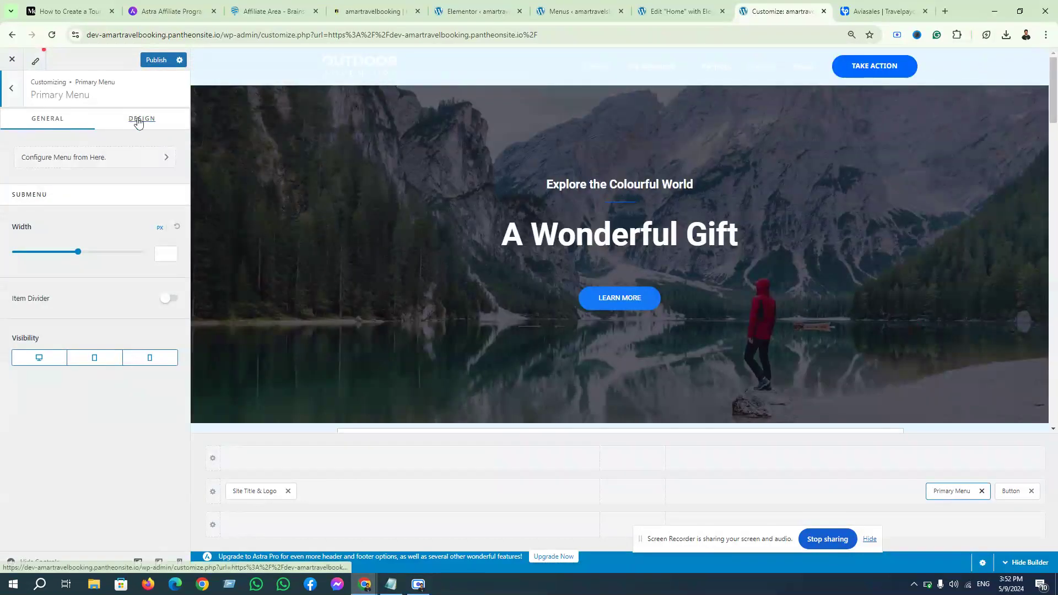
pyautogui.click(145, 120)
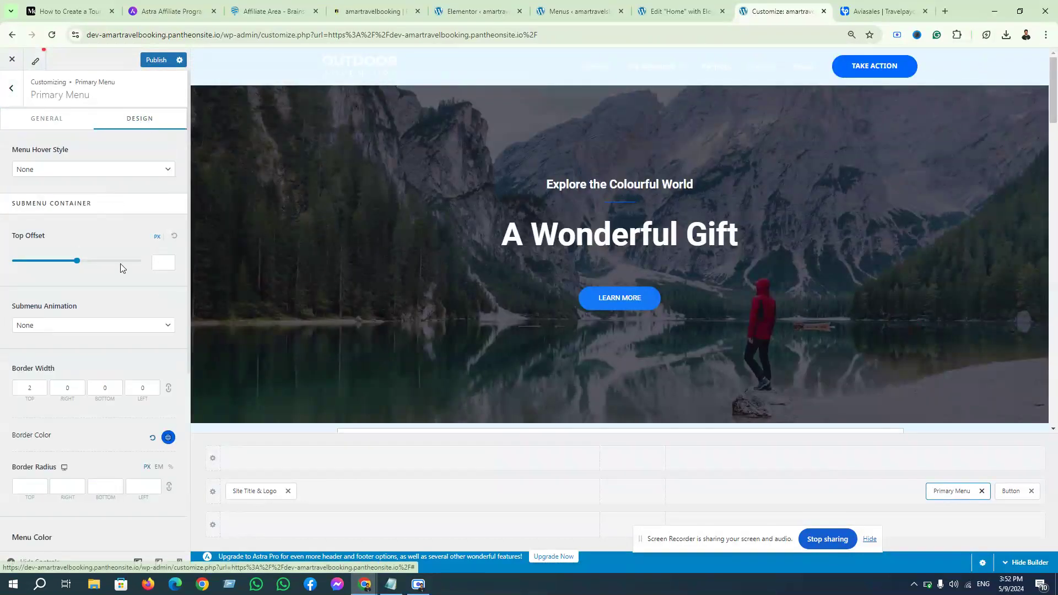
pyautogui.scroll(-3, 178, 270)
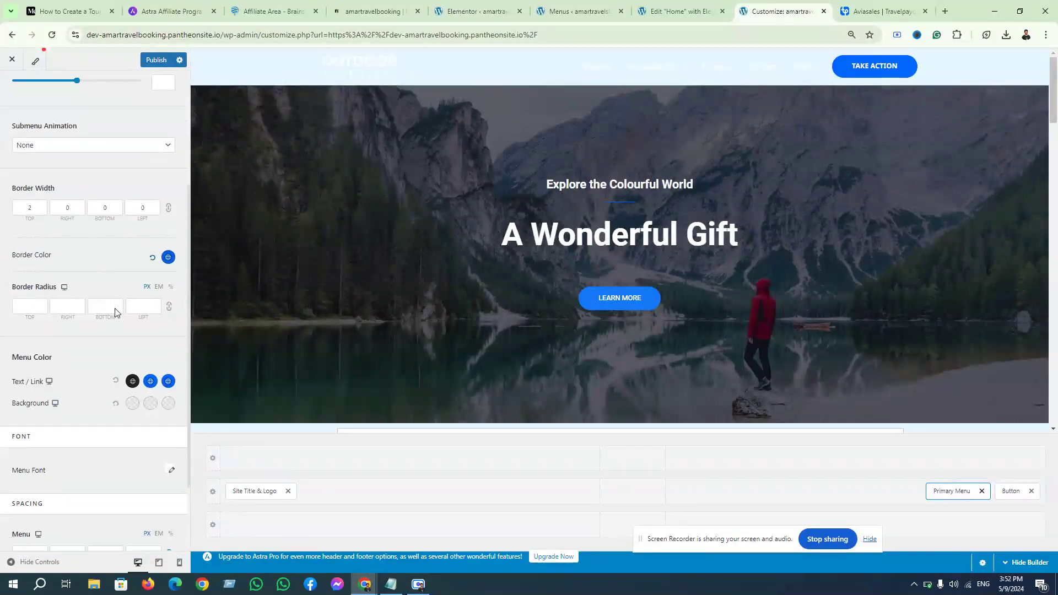
pyautogui.scroll(-2, 116, 312)
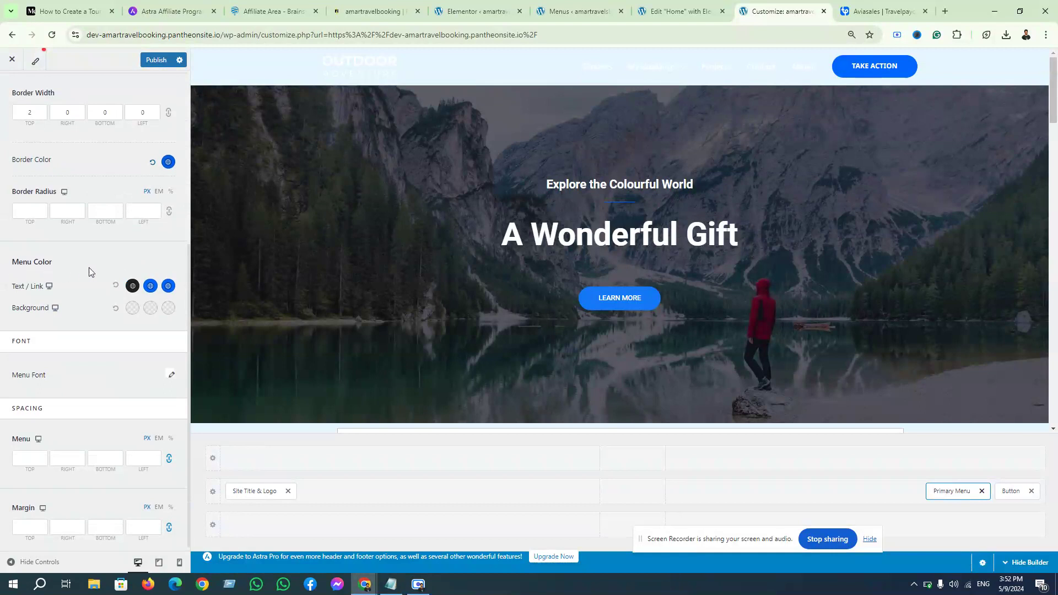
pyautogui.scroll(4, 50, 248)
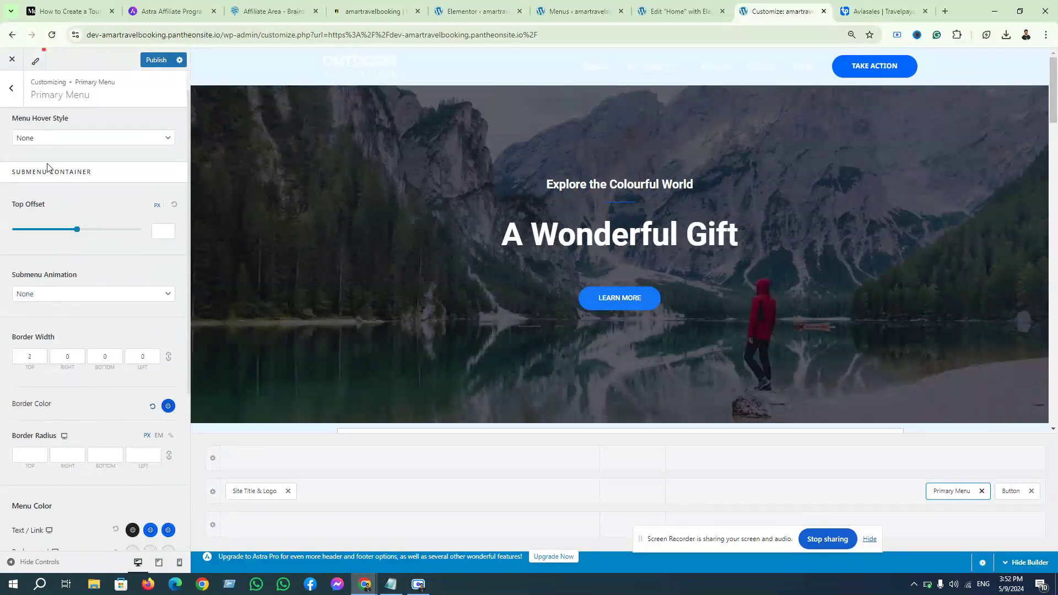
pyautogui.scroll(-3, 104, 253)
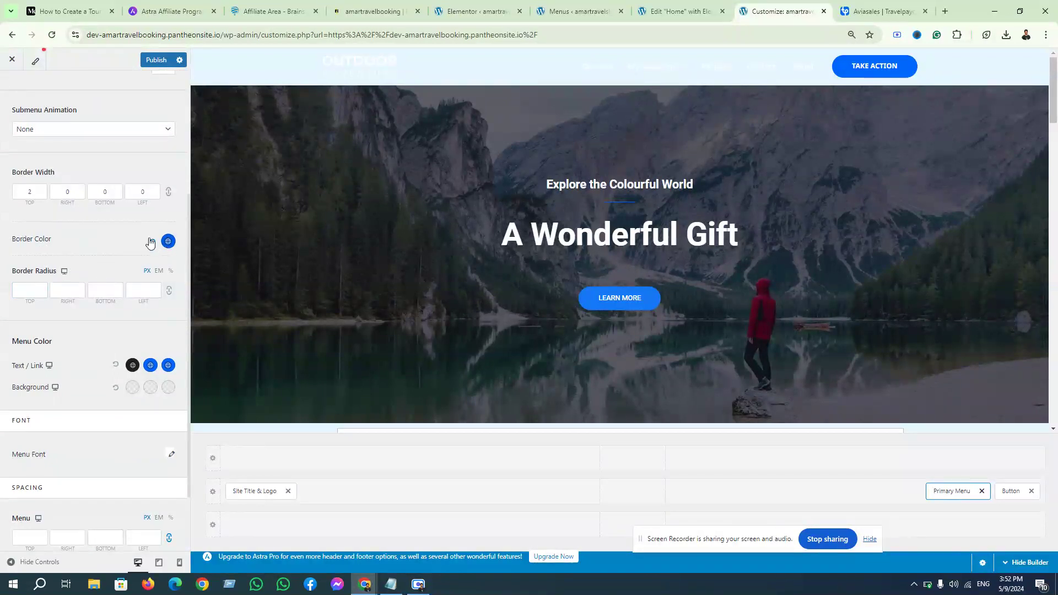
pyautogui.moveTo(657, 84)
pyautogui.click(151, 366)
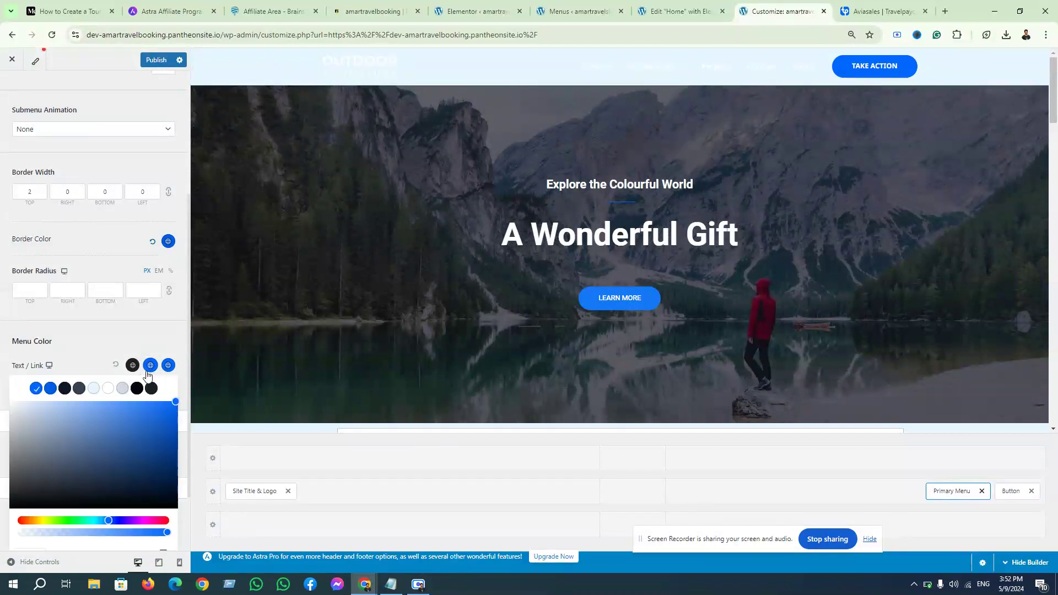
pyautogui.click(95, 390)
pyautogui.moveTo(634, 73)
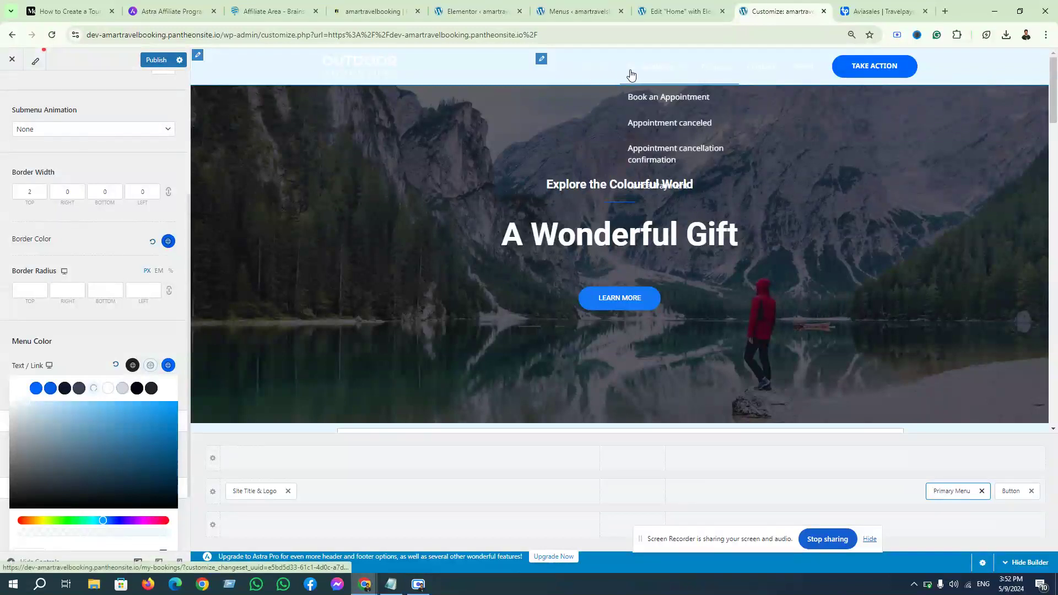
# Set the Primary Menu's hover and active text/link colors to black and check the menu in the preview.
pyautogui.click(17, 420)
pyautogui.moveTo(17, 420); pyautogui.dragTo(11, 508)
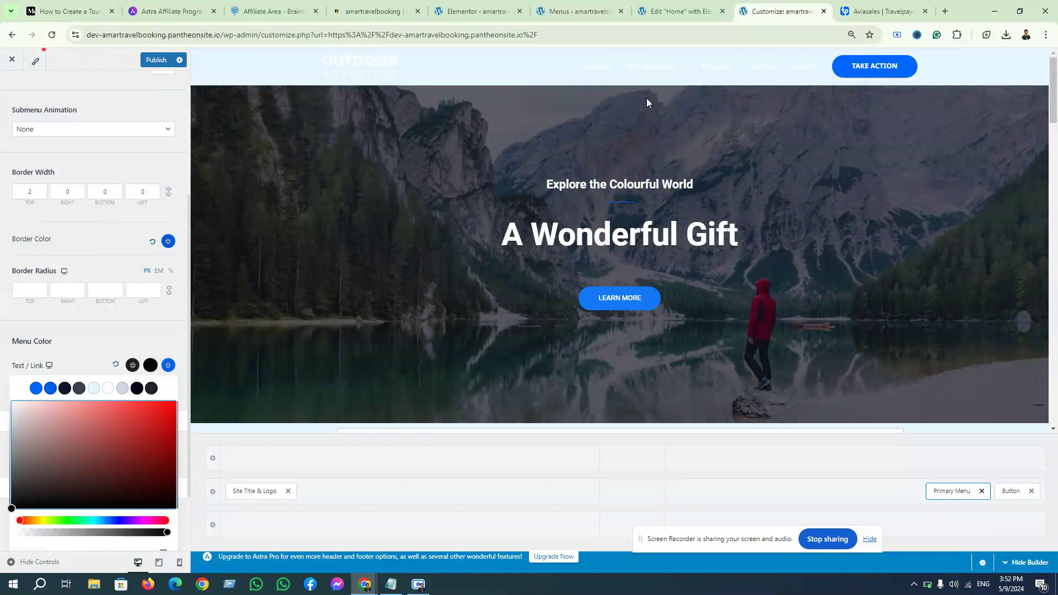
pyautogui.moveTo(694, 76)
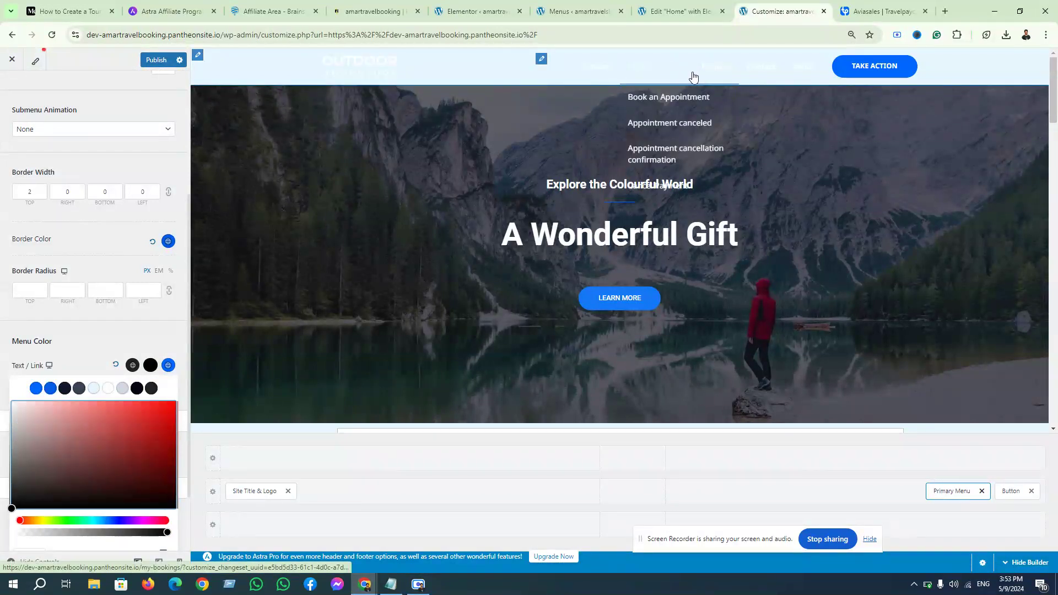
pyautogui.click(168, 366)
pyautogui.moveTo(106, 434); pyautogui.dragTo(11, 508)
pyautogui.moveTo(655, 76)
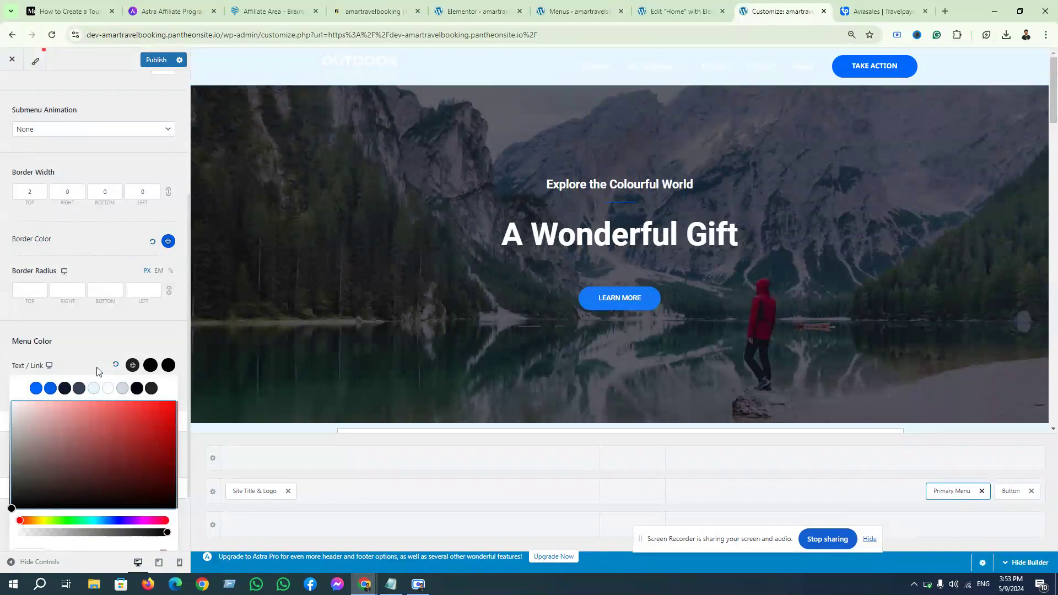
pyautogui.click(116, 366)
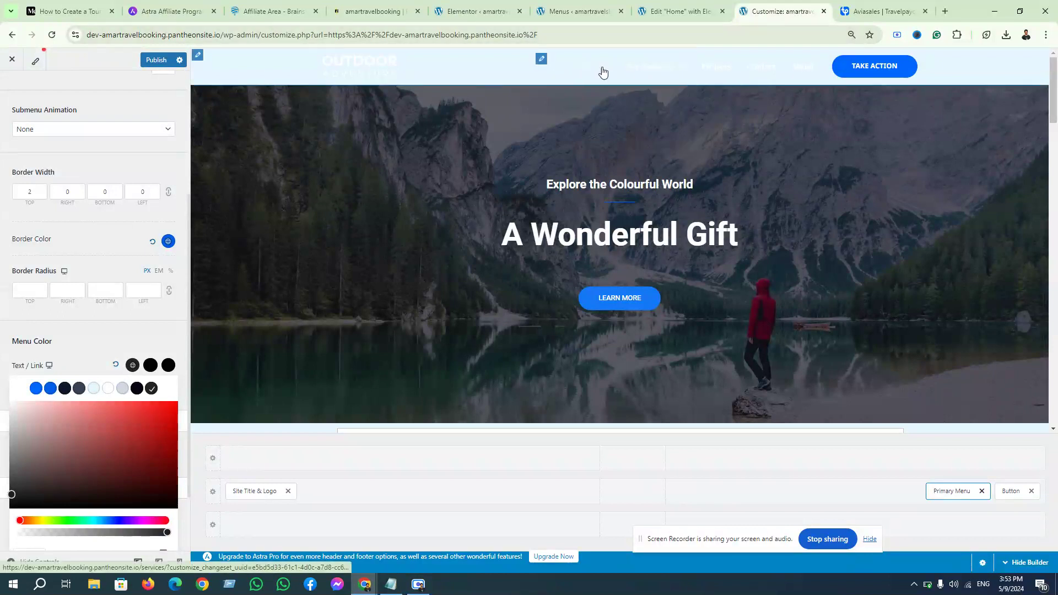
pyautogui.scroll(-2, 75, 349)
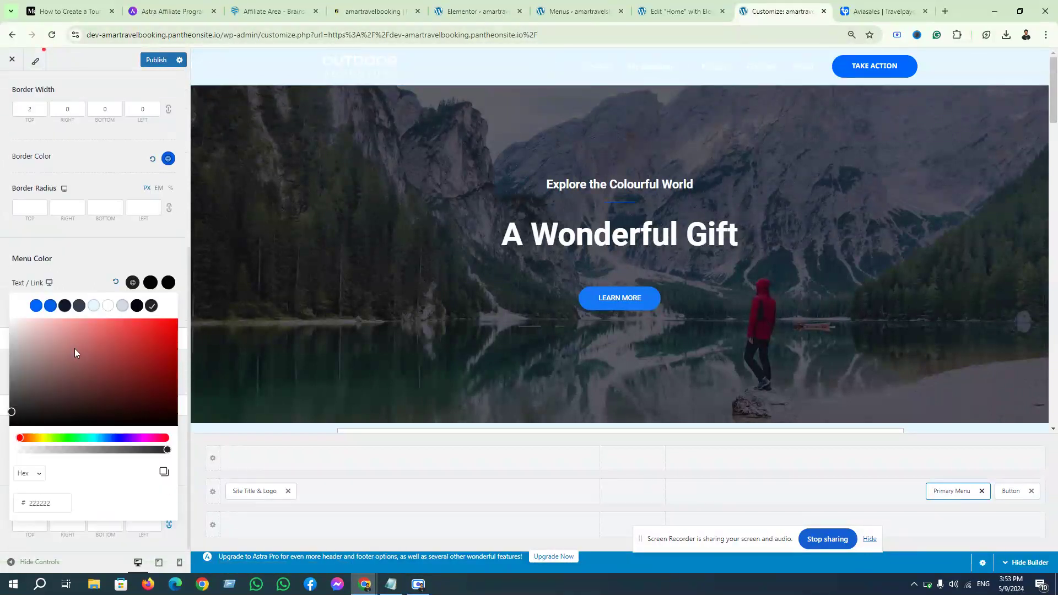
pyautogui.click(80, 266)
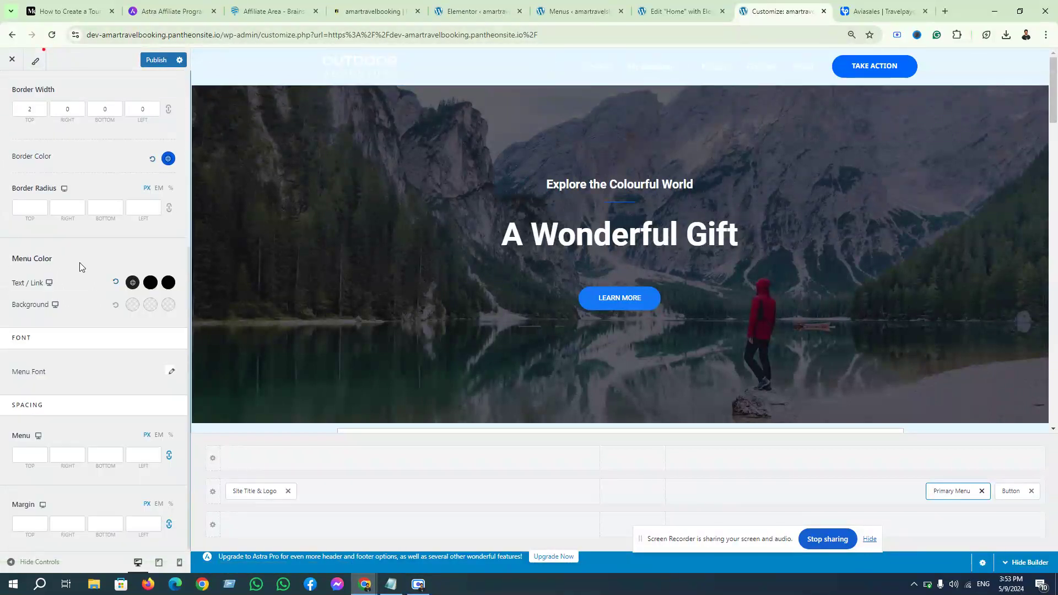
# Try black as the Primary Menu's normal background color, then set it to white.
pyautogui.click(132, 305)
pyautogui.moveTo(101, 398); pyautogui.dragTo(12, 474)
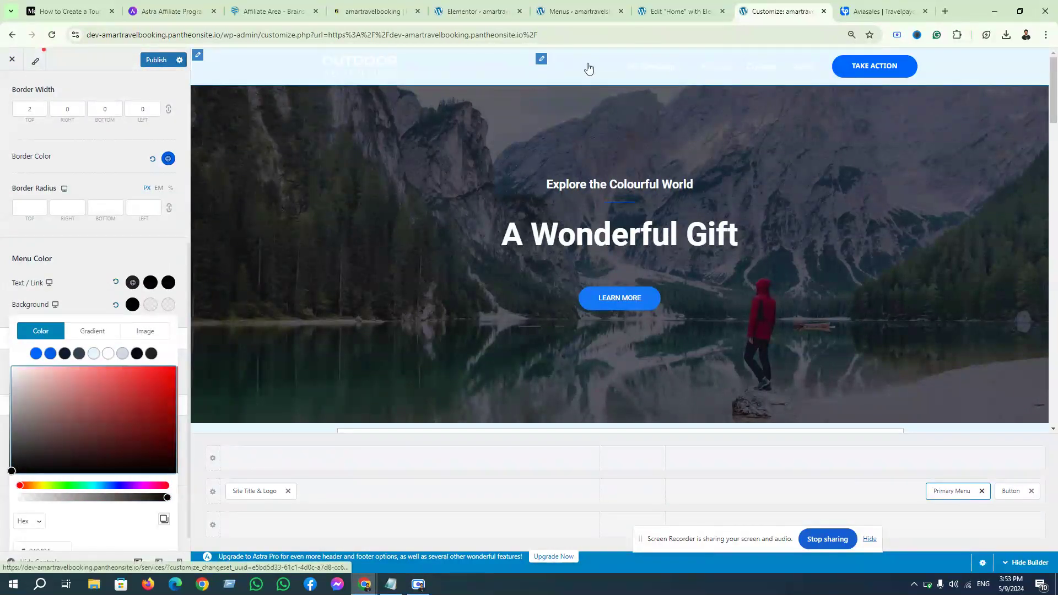
pyautogui.moveTo(85, 432)
pyautogui.mouseDown()
pyautogui.moveTo(20, 369)
pyautogui.moveTo(7, 492)
pyautogui.moveTo(4, 368)
pyautogui.mouseUp()
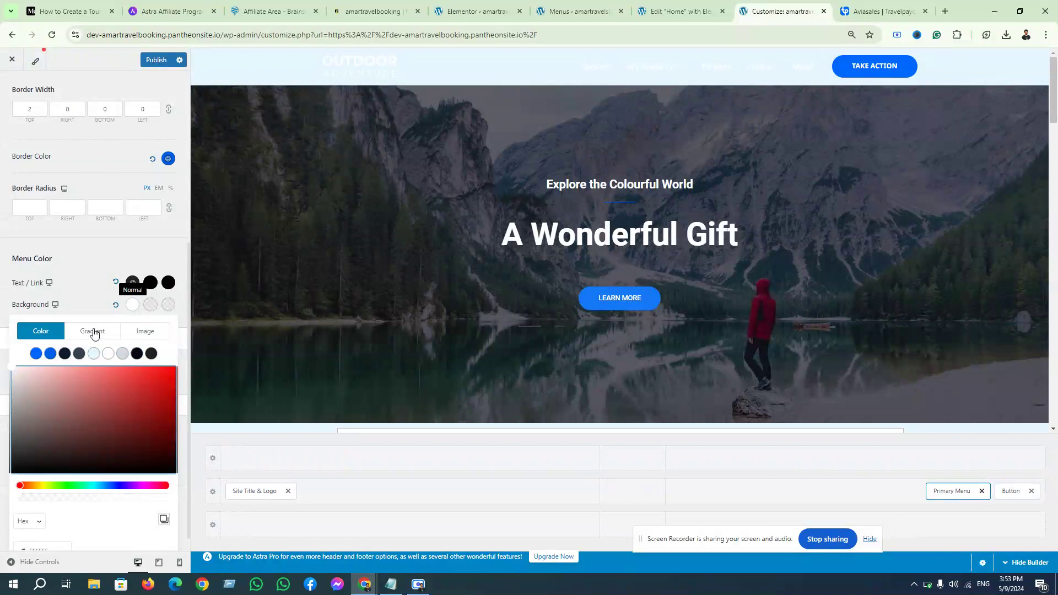
# Set the Primary Menu's hover background to blue 005EE9 and its active background to blue 0067FF.
pyautogui.click(153, 306)
pyautogui.click(131, 346)
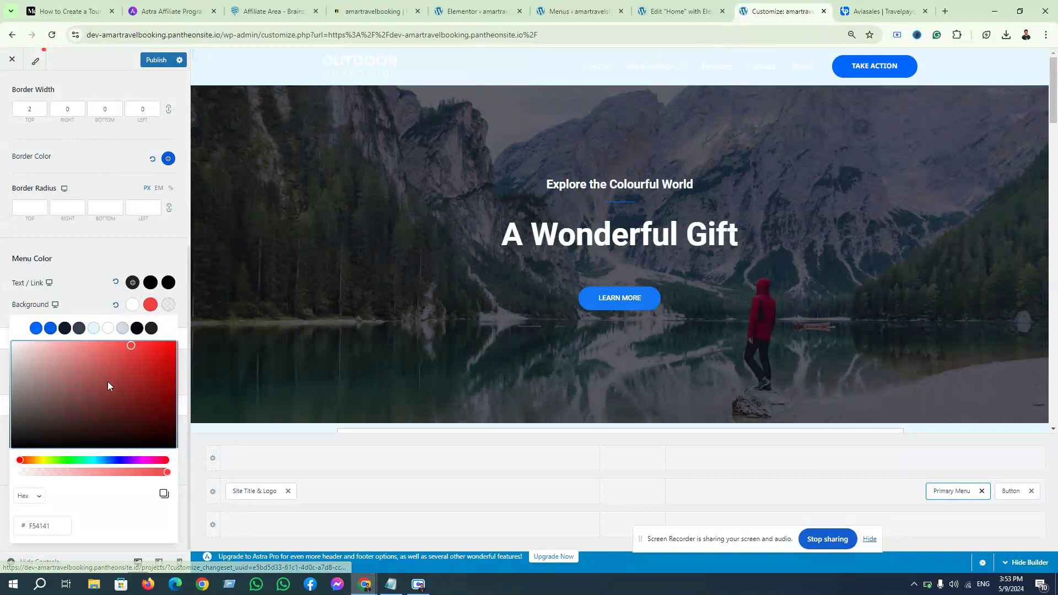
pyautogui.click(50, 328)
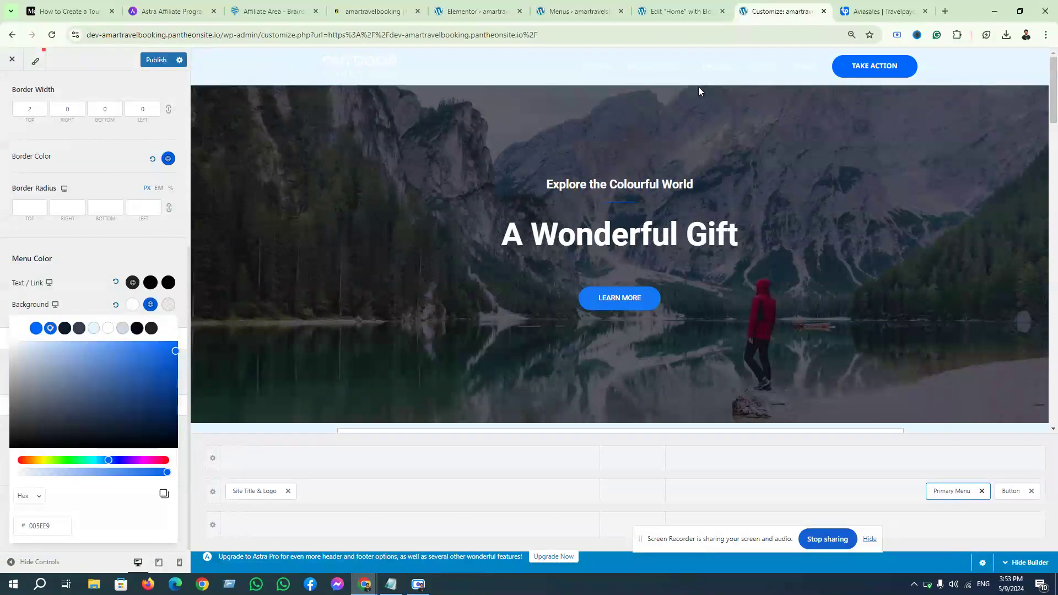
pyautogui.moveTo(649, 72)
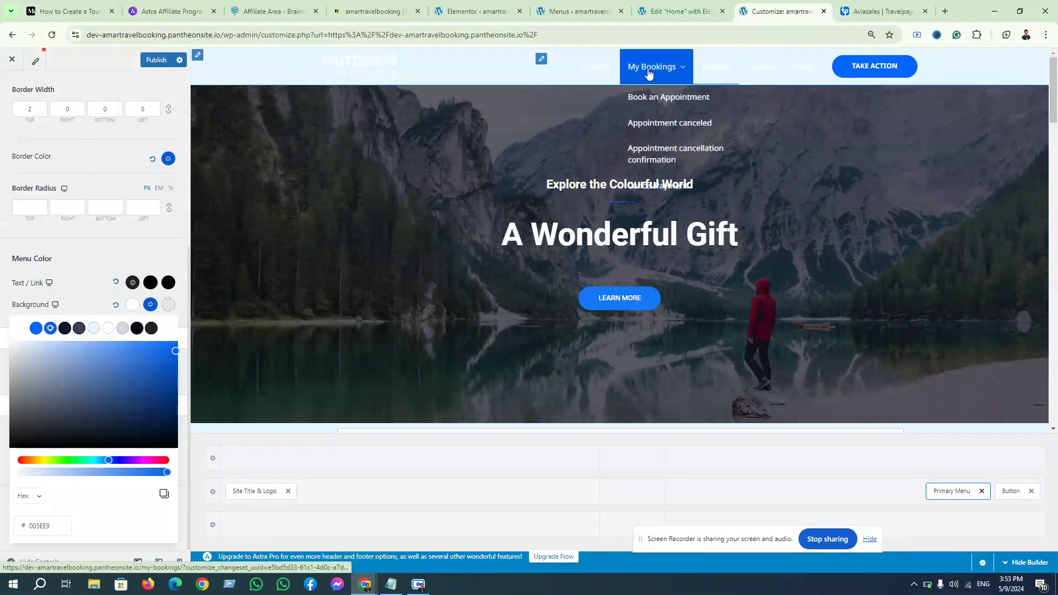
pyautogui.click(169, 307)
pyautogui.moveTo(96, 379)
pyautogui.mouseDown()
pyautogui.moveTo(90, 346)
pyautogui.moveTo(157, 356)
pyautogui.mouseUp()
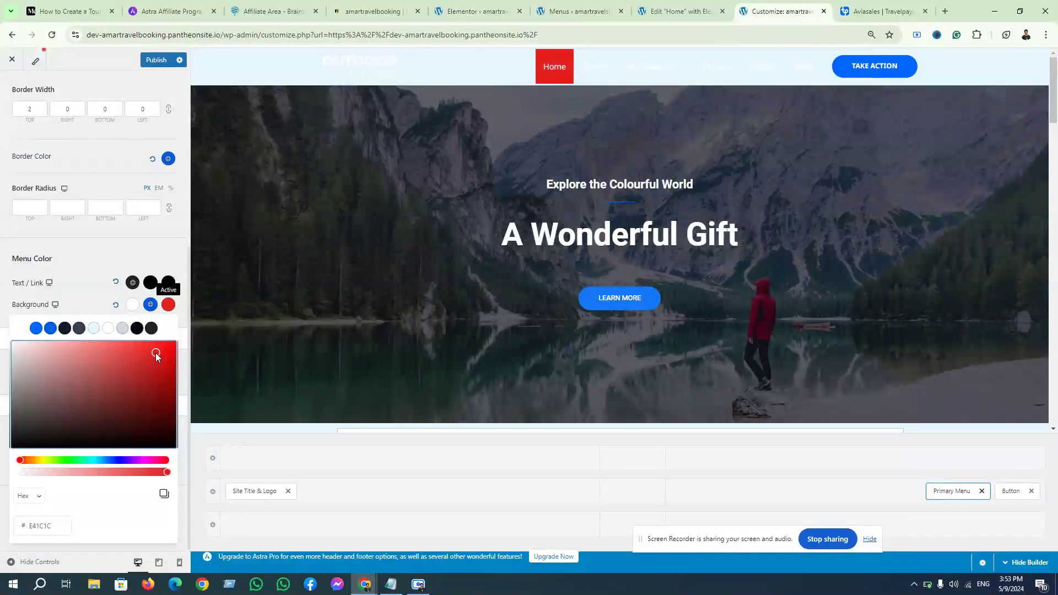
pyautogui.click(37, 331)
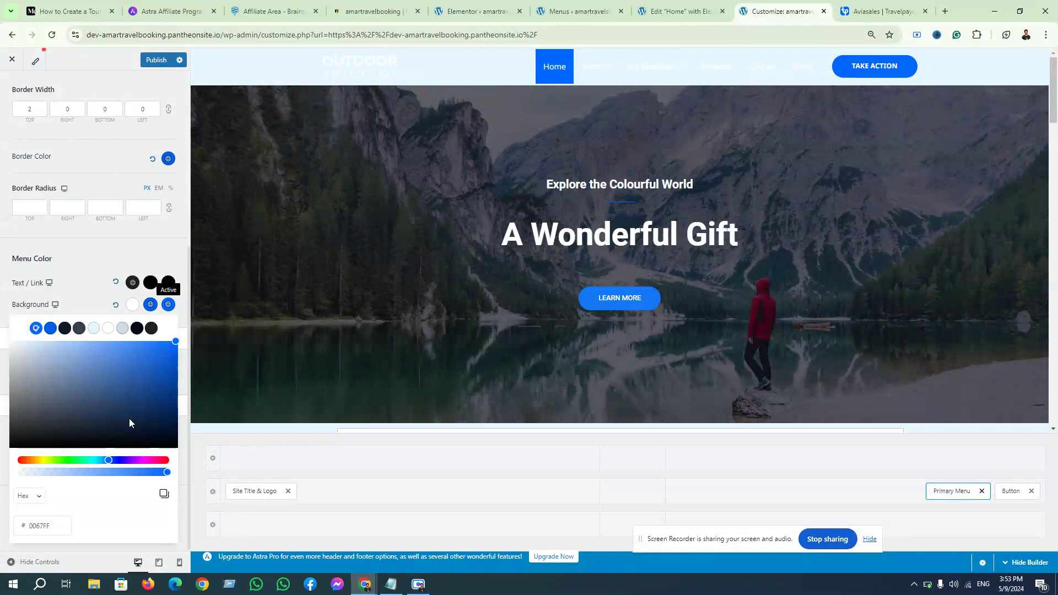
# Check the menu backgrounds in the preview and examine the gradient options for the Primary Menu's normal background.
pyautogui.click(135, 307)
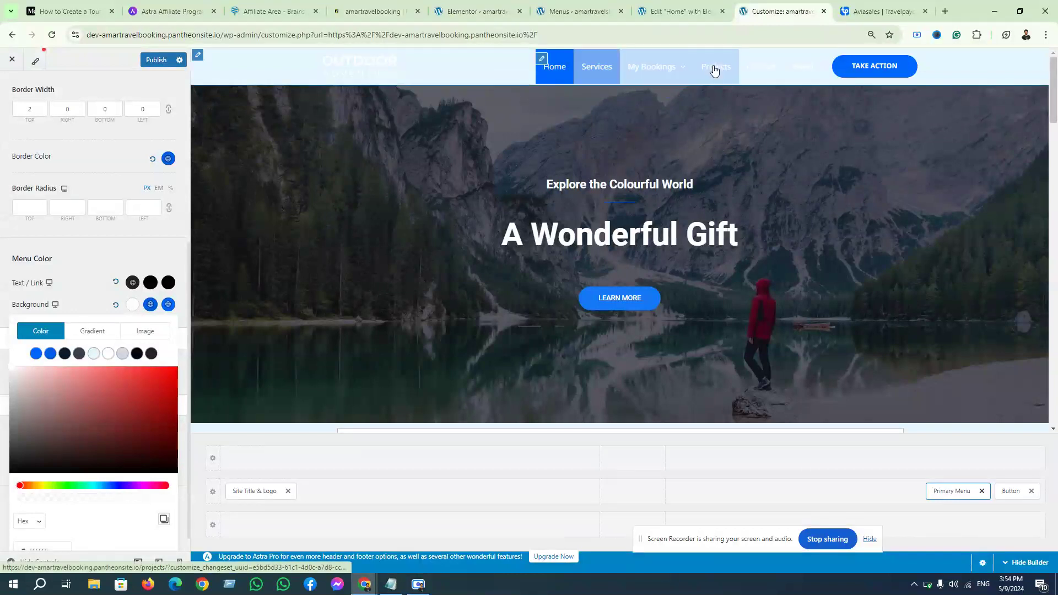
pyautogui.moveTo(624, 77)
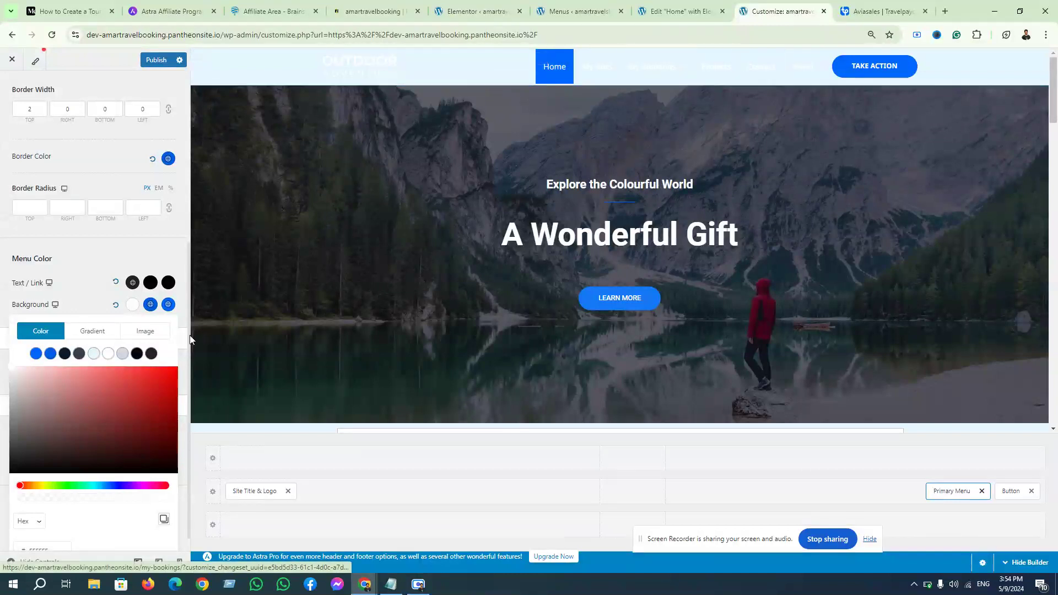
pyautogui.click(100, 338)
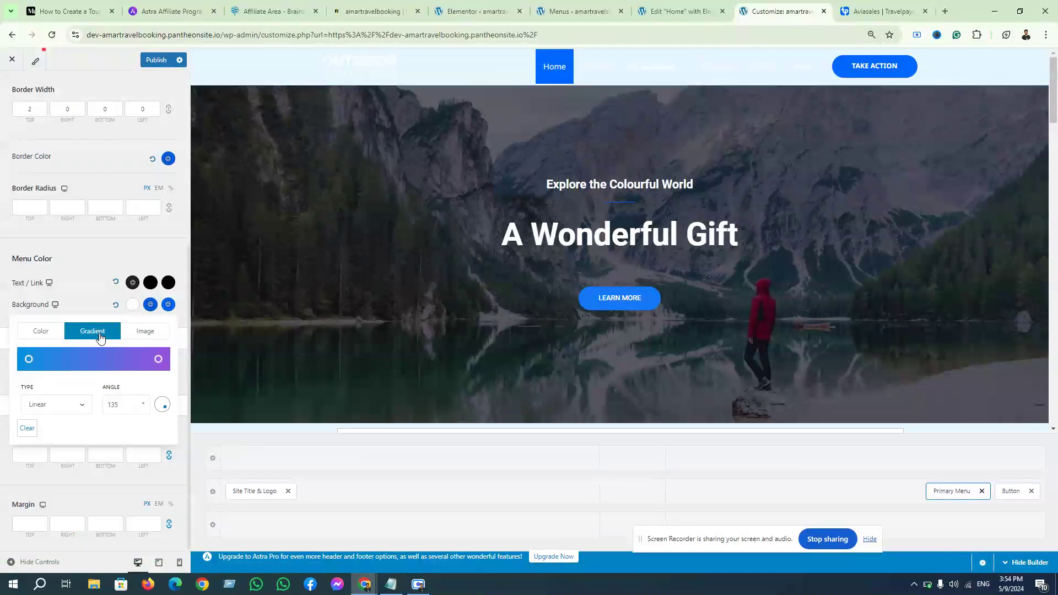
pyautogui.click(132, 307)
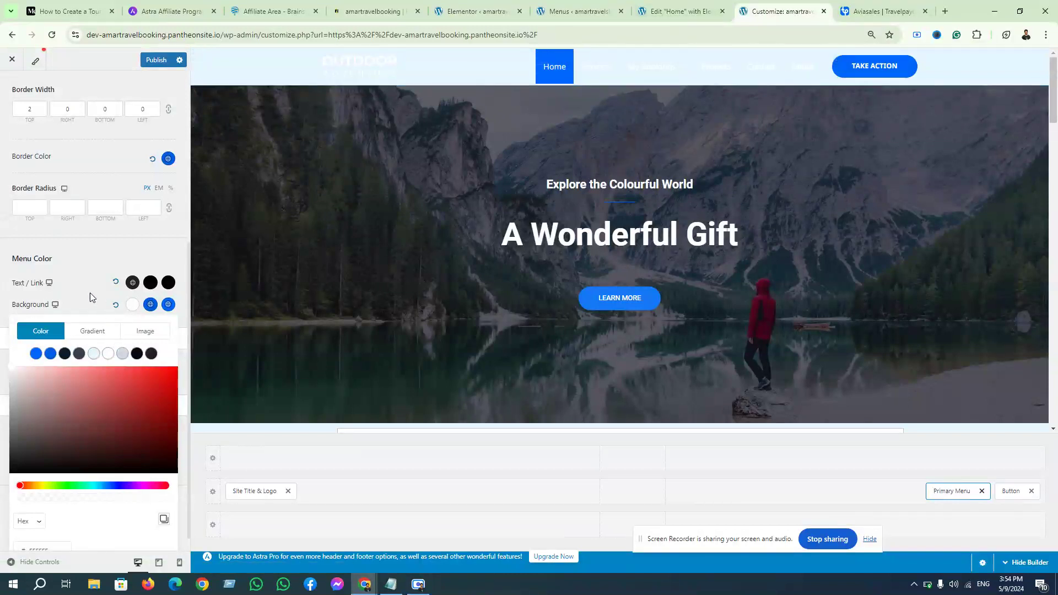
pyautogui.click(61, 252)
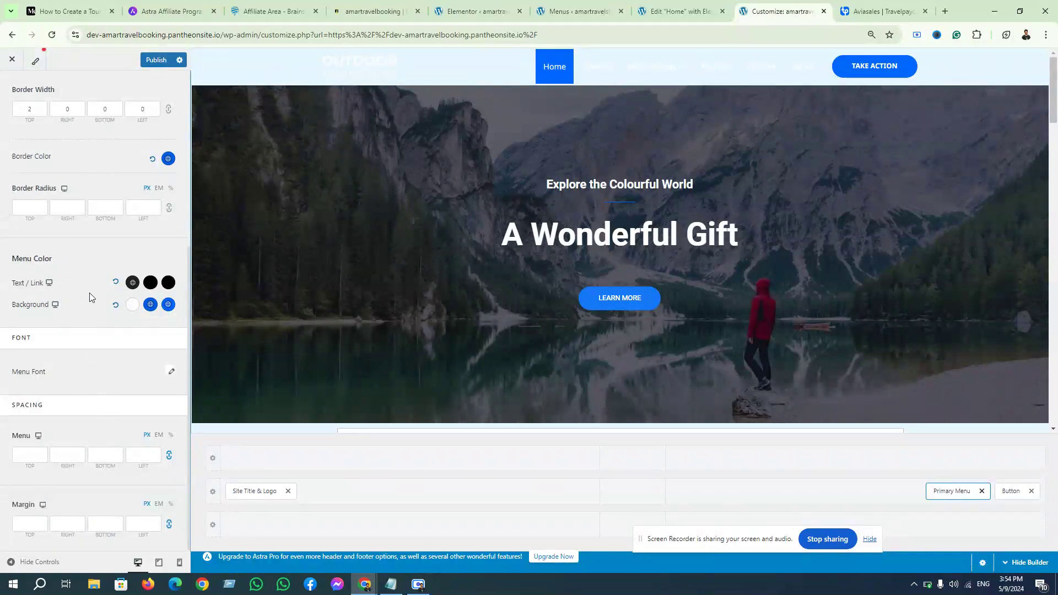
# Set the submenu container's top offset to 14 px, check the menu in the preview and publish the changes.
pyautogui.scroll(5, 75, 419)
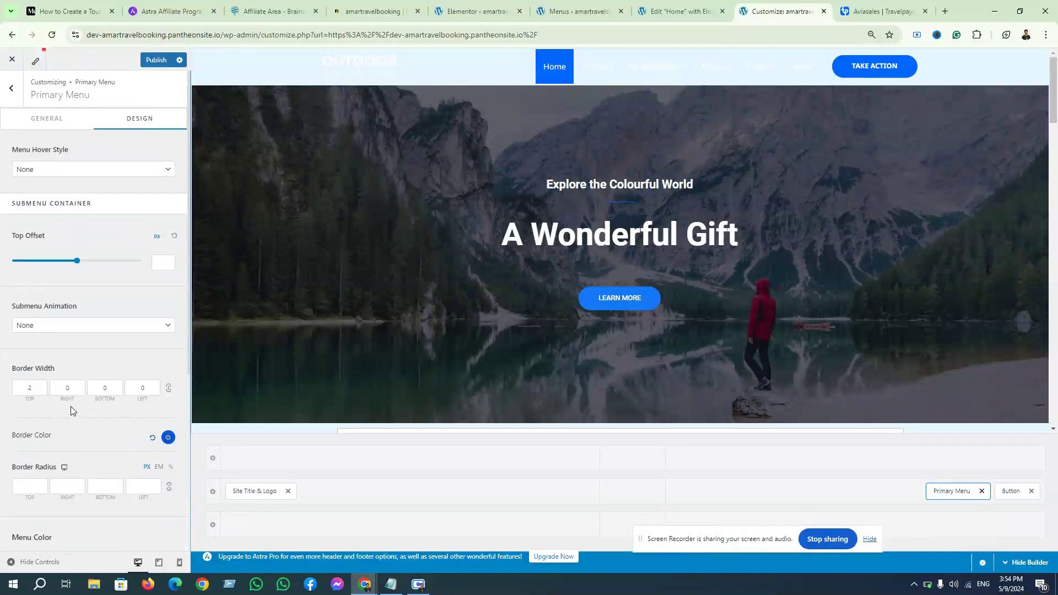
pyautogui.moveTo(78, 265); pyautogui.dragTo(24, 267)
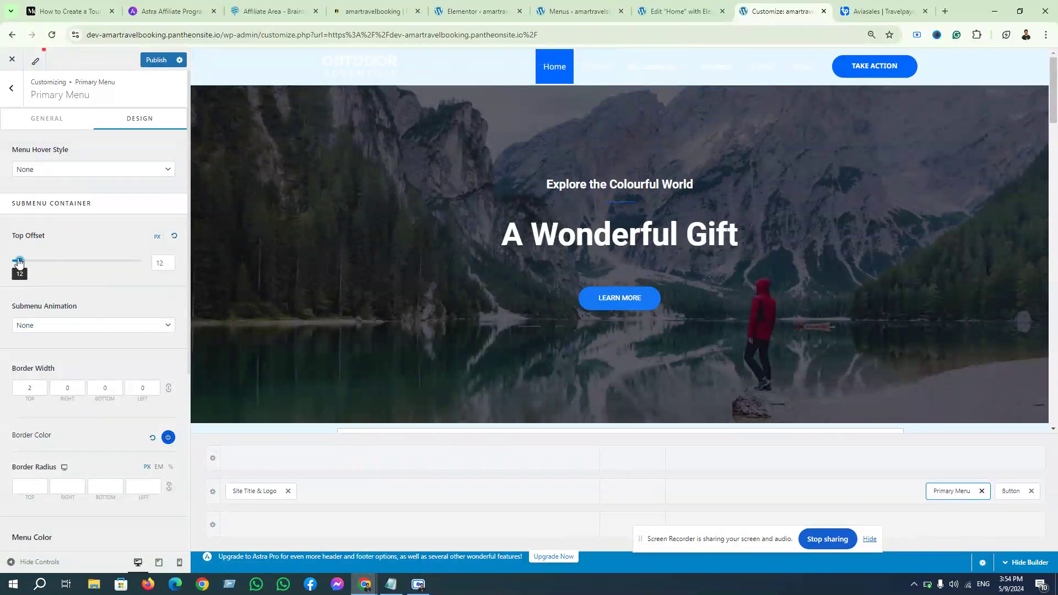
pyautogui.moveTo(66, 262); pyautogui.dragTo(29, 261)
pyautogui.moveTo(120, 266); pyautogui.dragTo(21, 263)
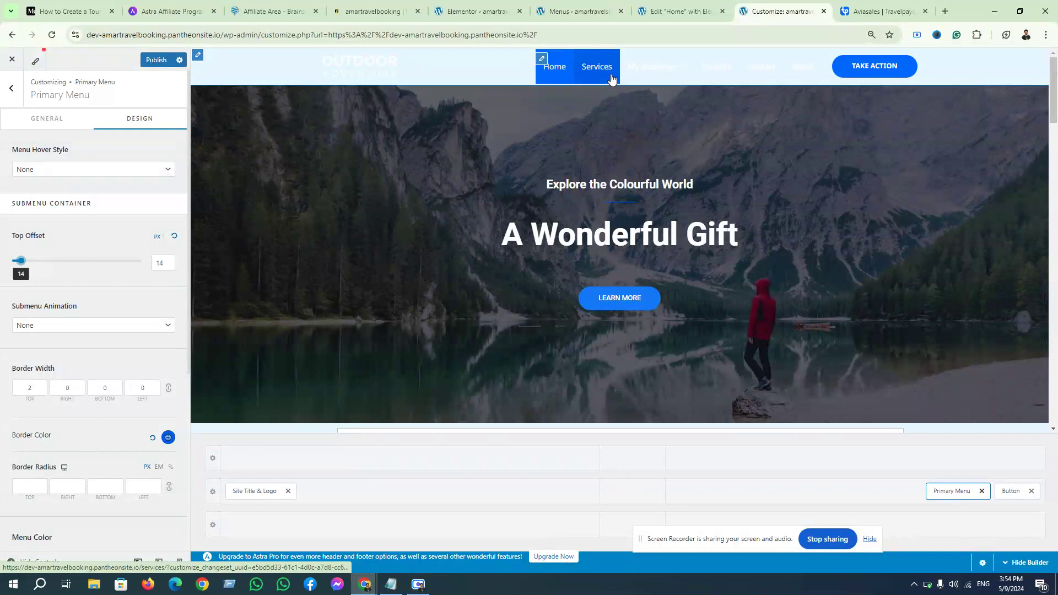
pyautogui.click(640, 68)
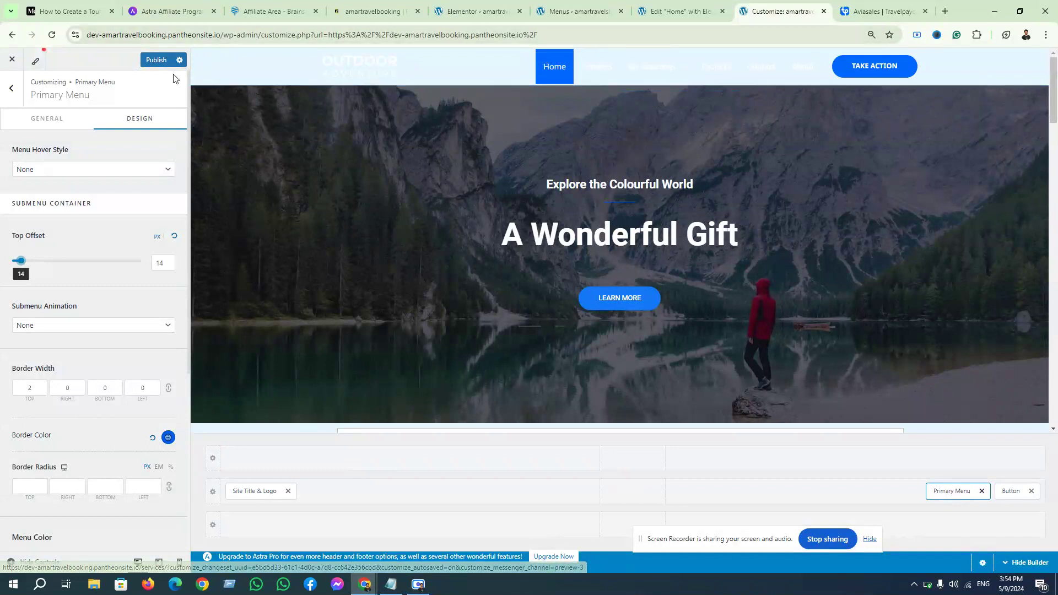
# Close the Home page's Elementor editor and open the live site in a new tab from the Menus admin page.
pyautogui.click(702, 9)
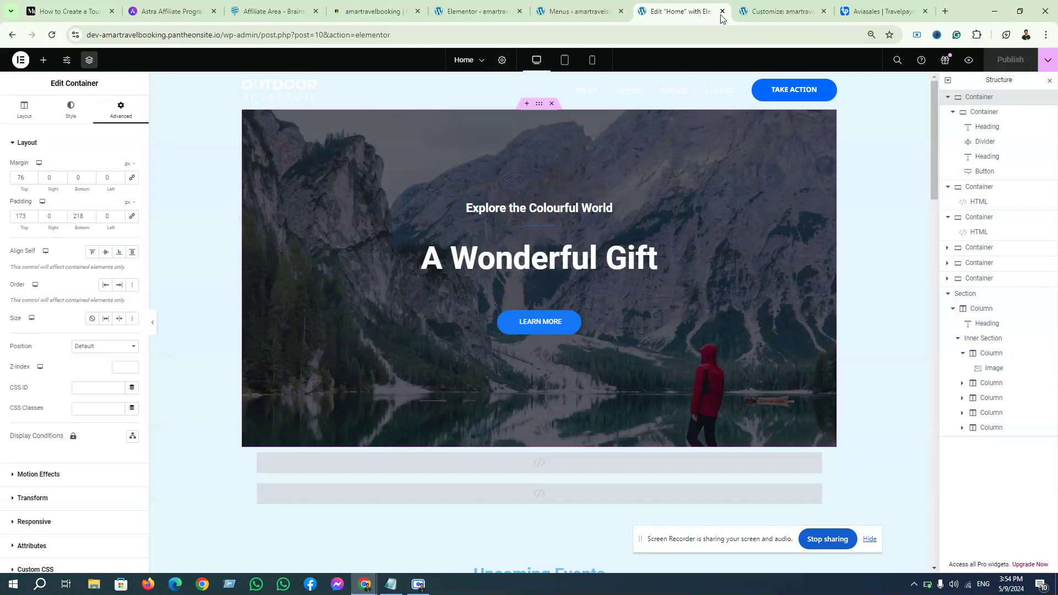
pyautogui.click(723, 11)
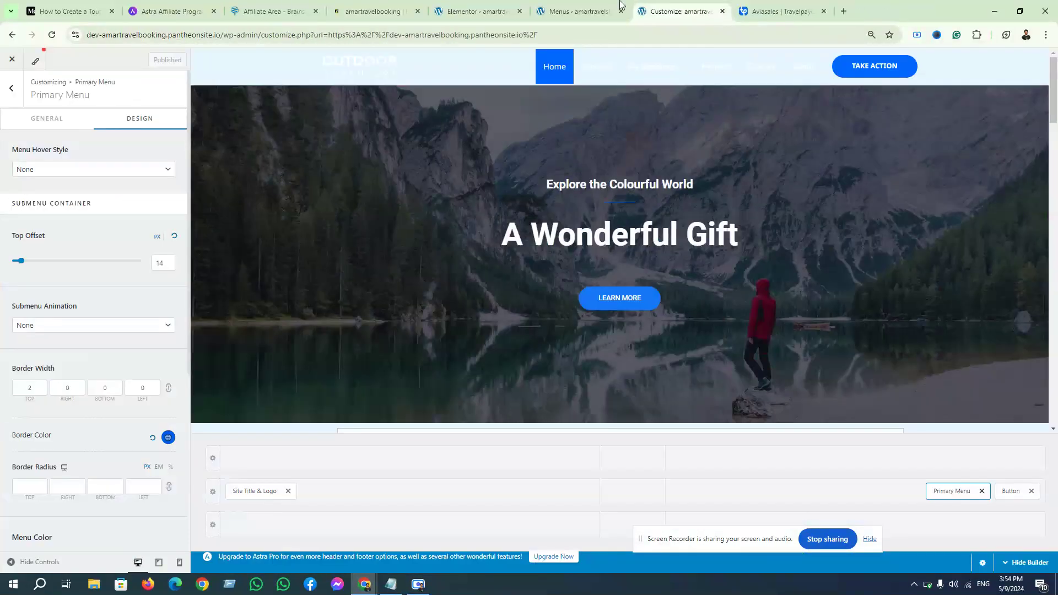
pyautogui.click(577, 7)
pyautogui.moveTo(55, 55)
pyautogui.rightClick(42, 73)
pyautogui.click(97, 86)
pyautogui.click(690, 9)
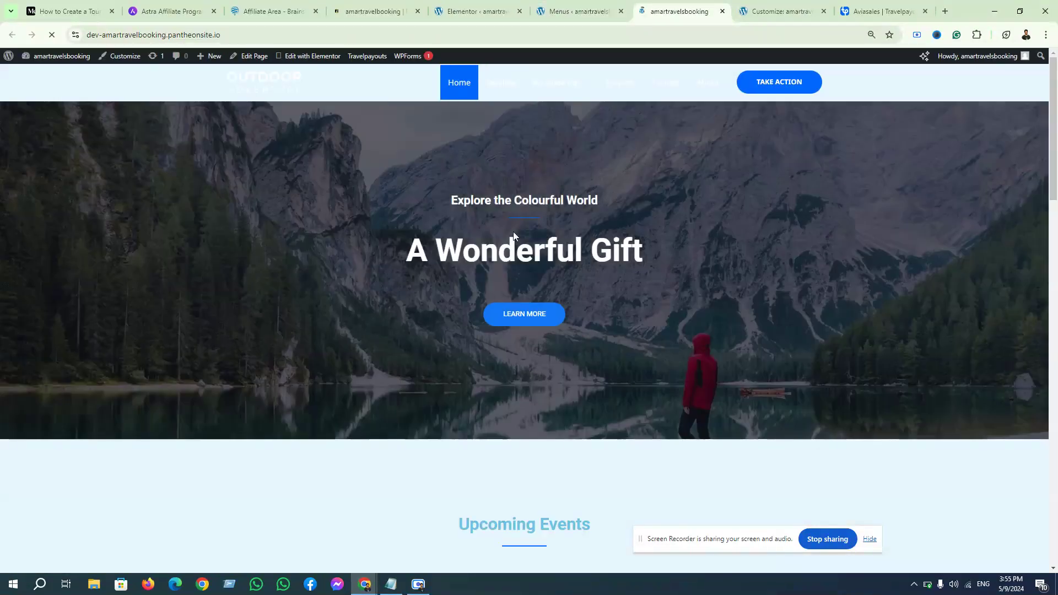
# Review the live homepage, checking the My Bookings submenu and the sections down the page.
pyautogui.moveTo(571, 99)
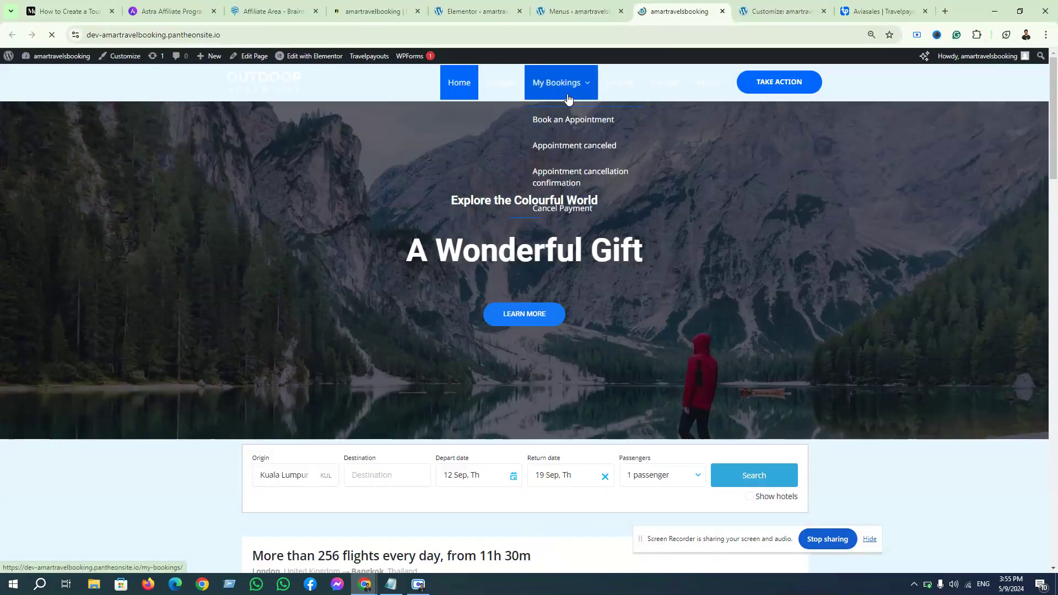
pyautogui.scroll(-20, 584, 309)
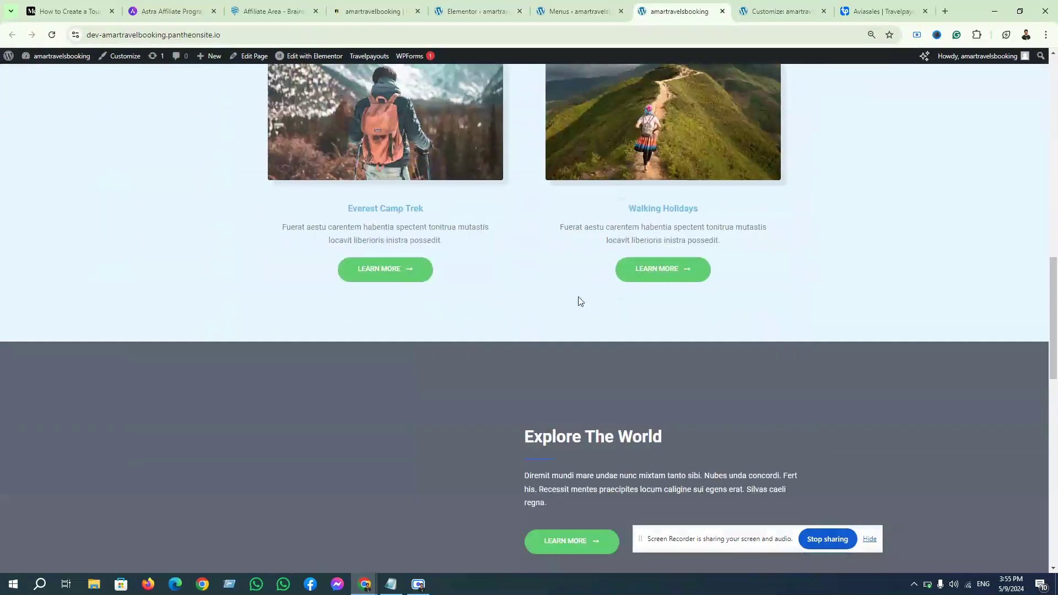
pyautogui.scroll(-8, 573, 292)
pyautogui.scroll(12, 515, 288)
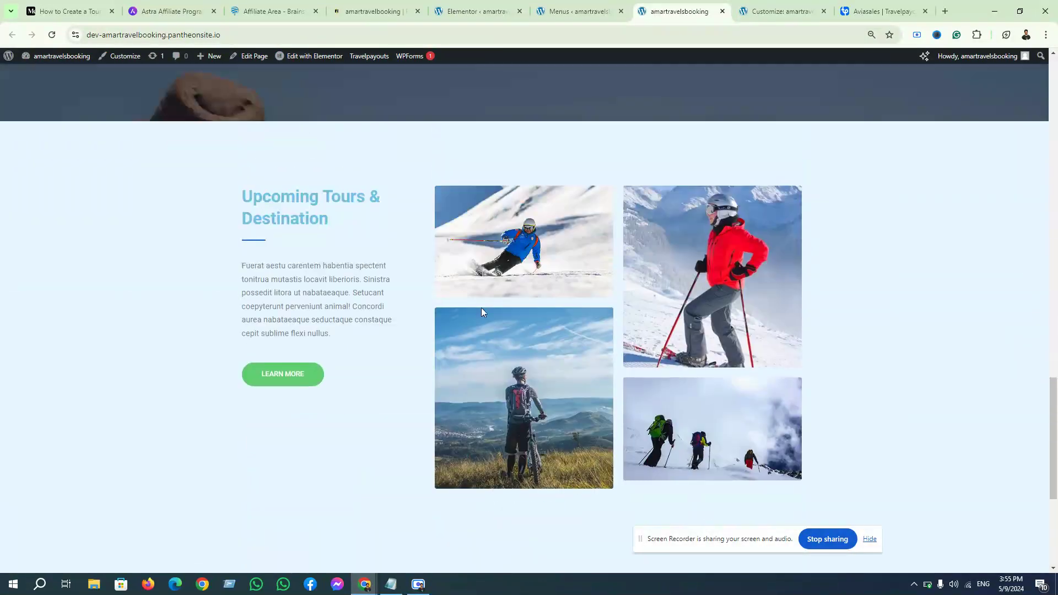
pyautogui.scroll(15, 483, 308)
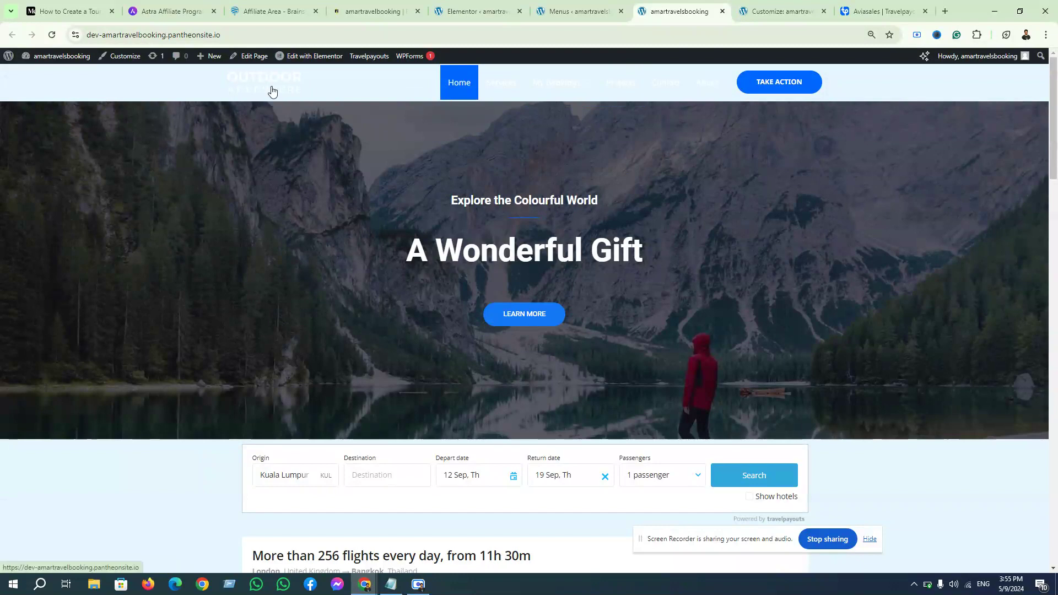
# Return to the Customizer and examine the Primary Menu's hover style choices and its remaining design settings.
pyautogui.click(576, 9)
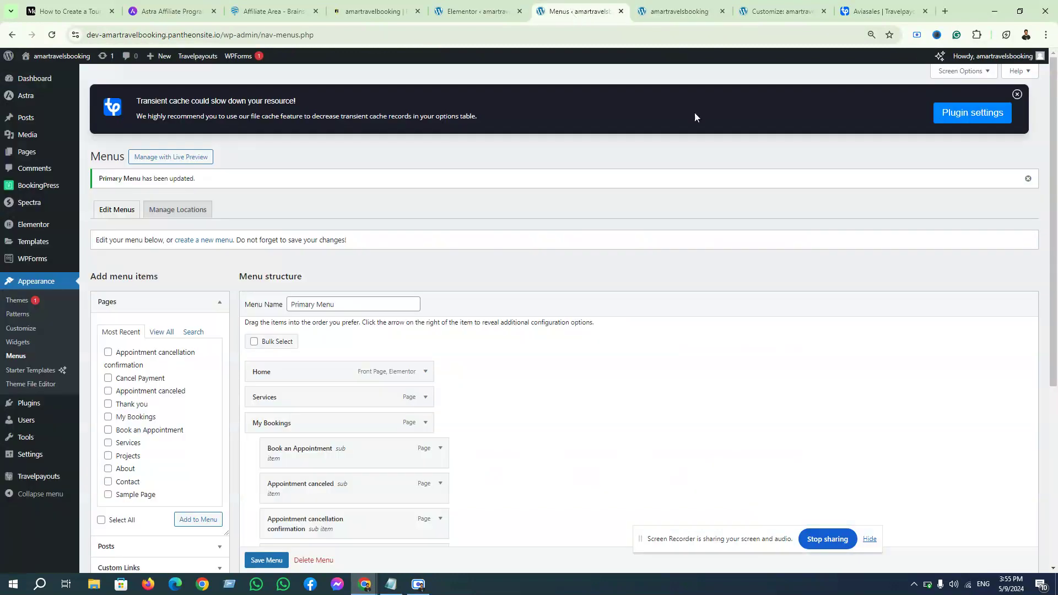
pyautogui.click(783, 11)
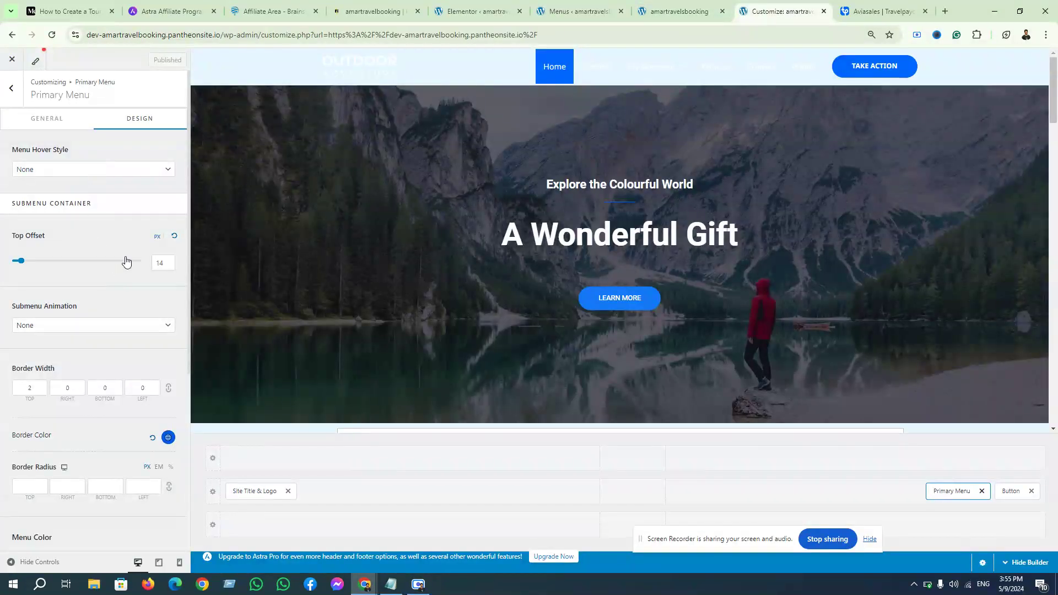
pyautogui.click(83, 170)
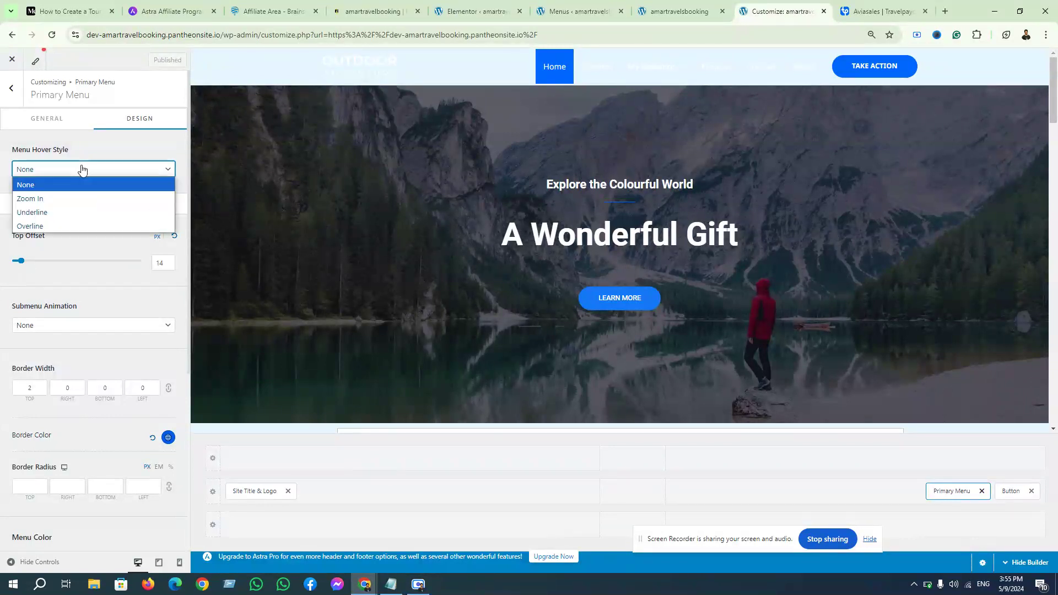
pyautogui.click(82, 169)
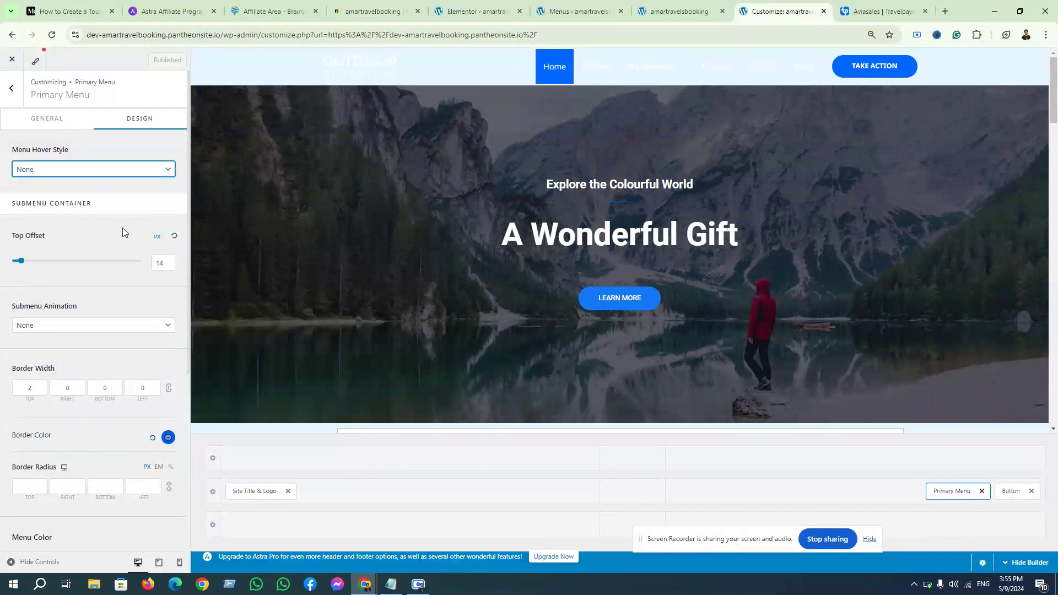
pyautogui.scroll(-1, 121, 228)
pyautogui.scroll(-1, 121, 228)
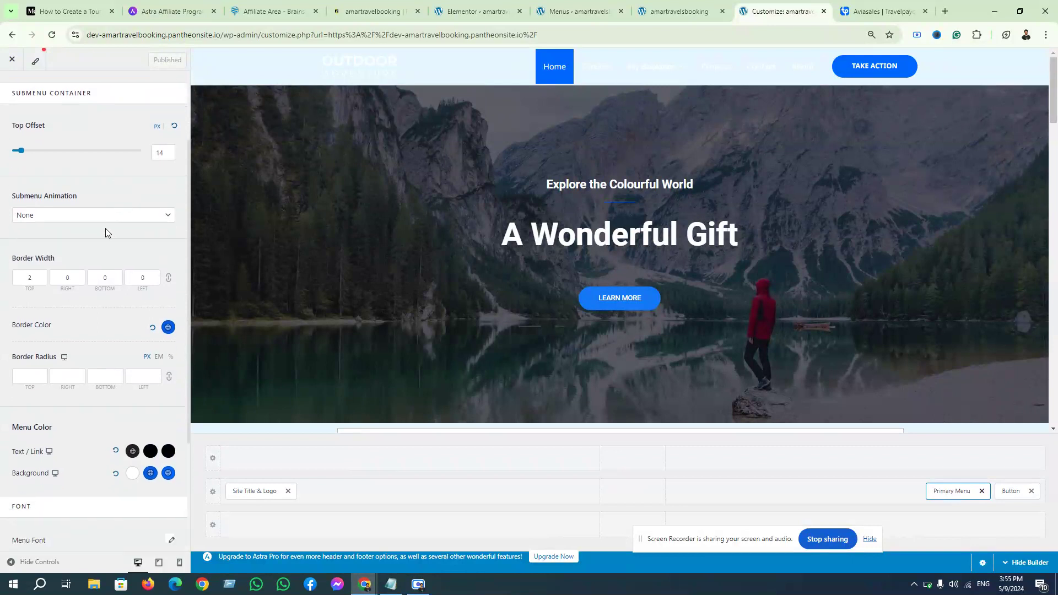
pyautogui.scroll(-1, 83, 237)
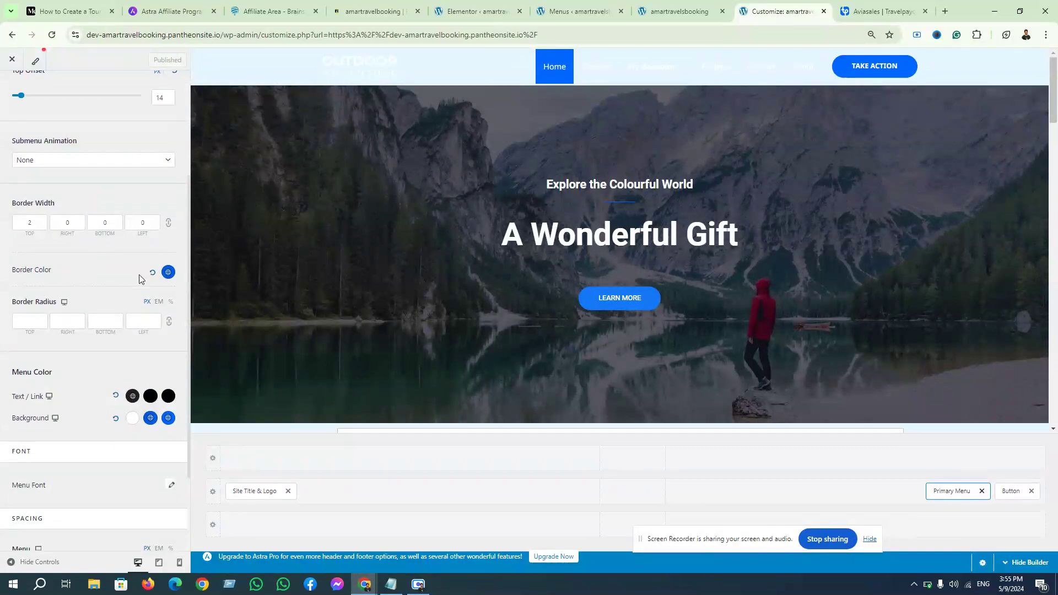
# Set the Primary Menu's normal background color to a light blue.
pyautogui.scroll(-2, 143, 275)
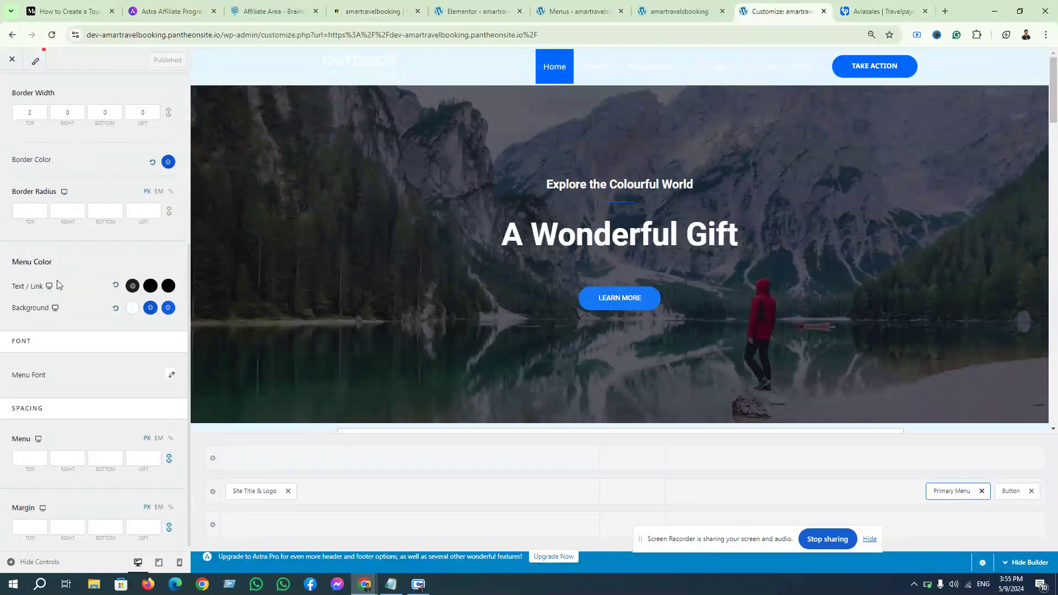
pyautogui.click(133, 309)
pyautogui.moveTo(118, 393); pyautogui.dragTo(165, 397)
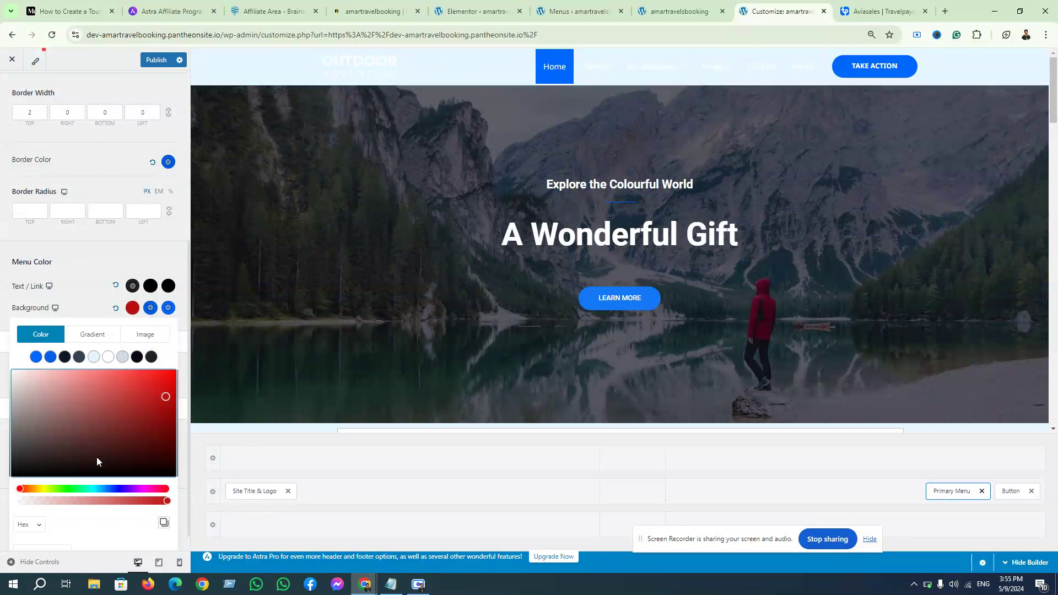
pyautogui.moveTo(162, 391); pyautogui.dragTo(54, 364)
pyautogui.click(36, 357)
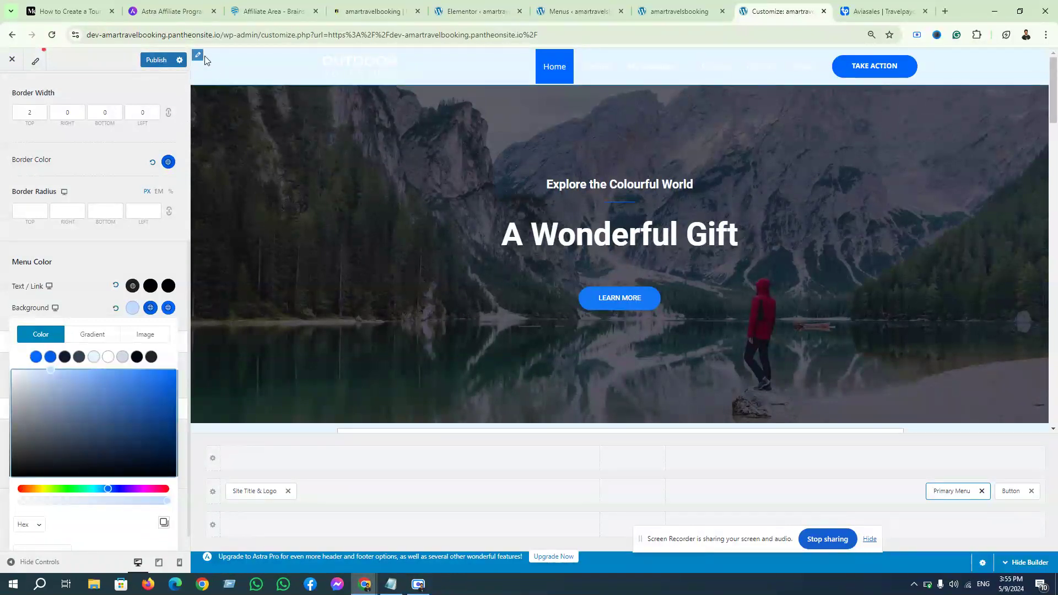
pyautogui.click(101, 276)
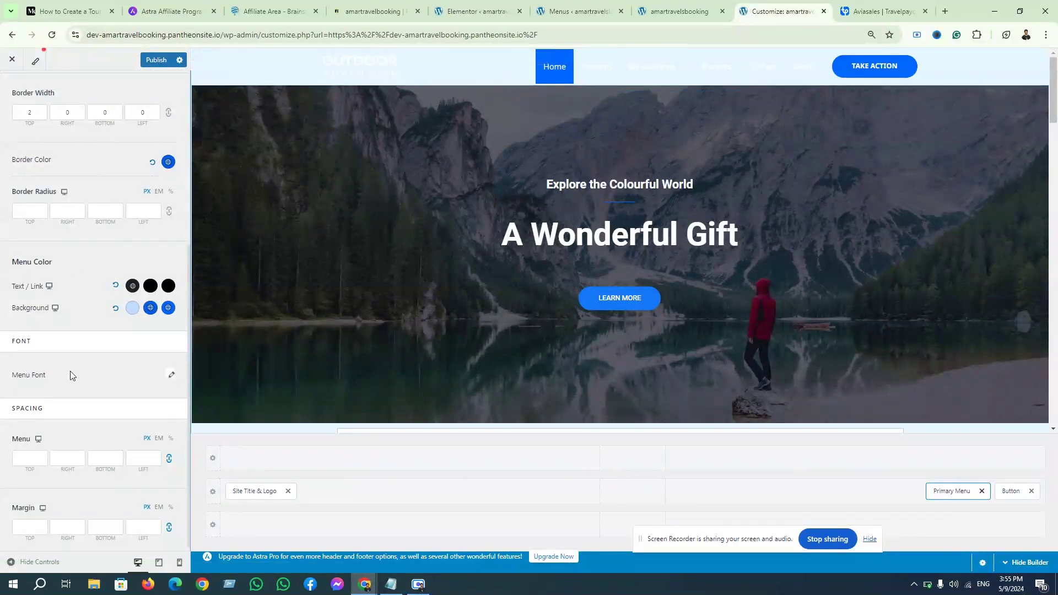
# Publish the menu color change and return from the Primary Menu settings to the Header Builder.
pyautogui.scroll(-1, 115, 353)
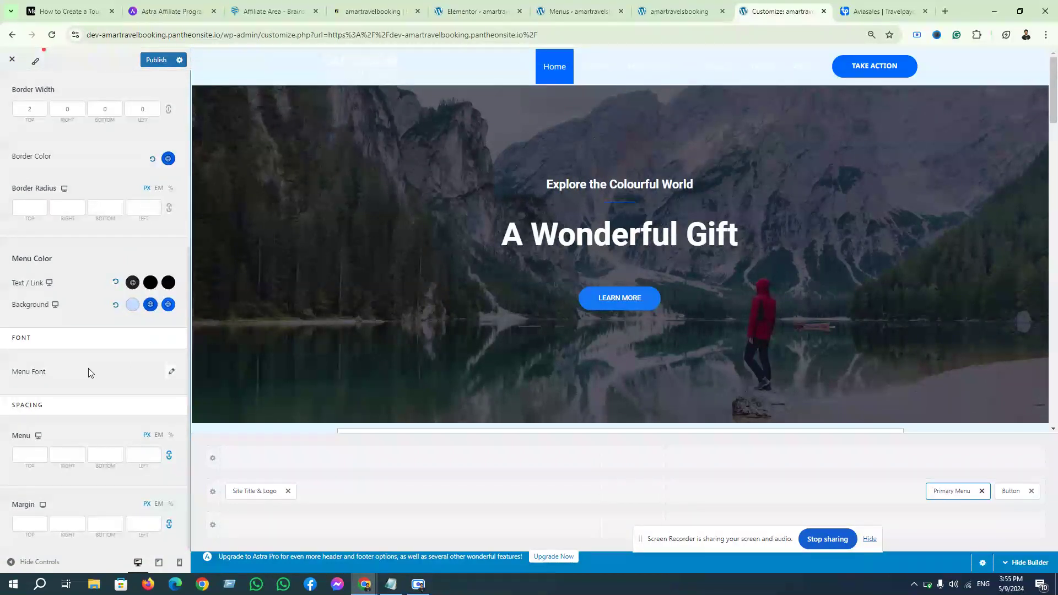
pyautogui.scroll(2, 88, 368)
pyautogui.scroll(3, 86, 368)
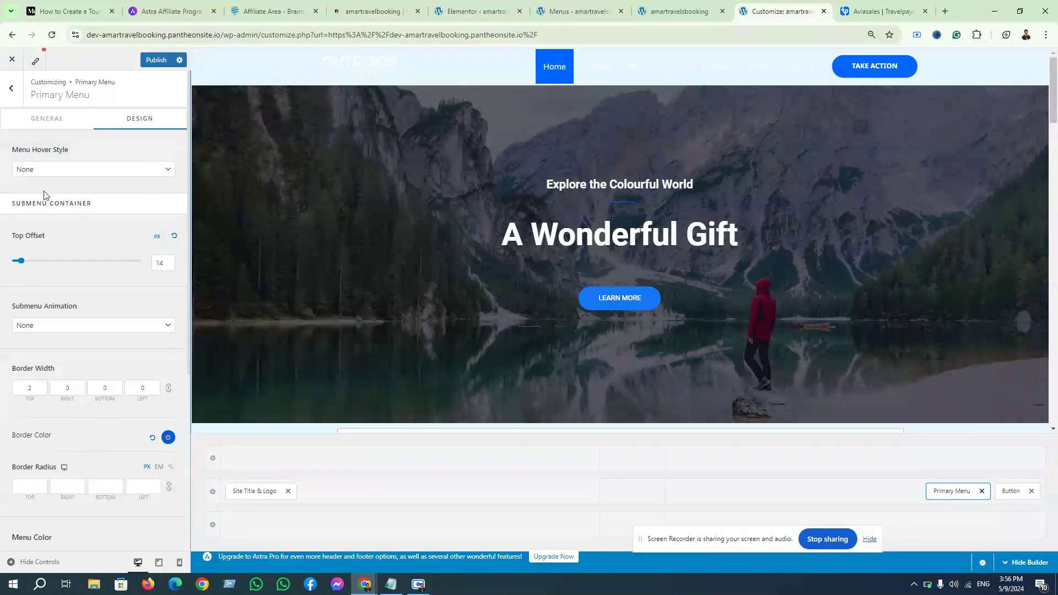
pyautogui.click(67, 122)
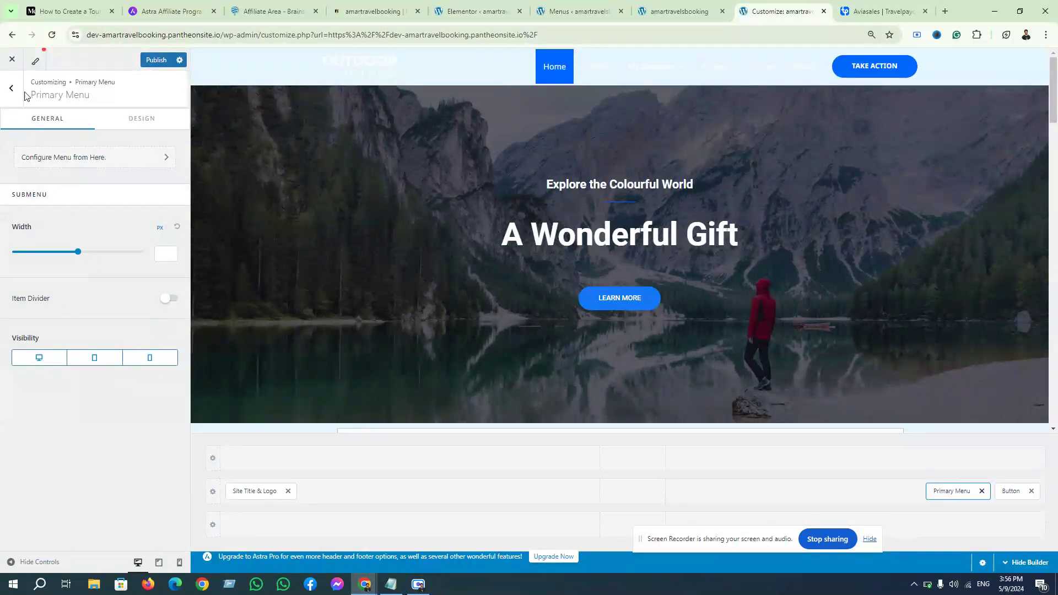
pyautogui.press('Escape')
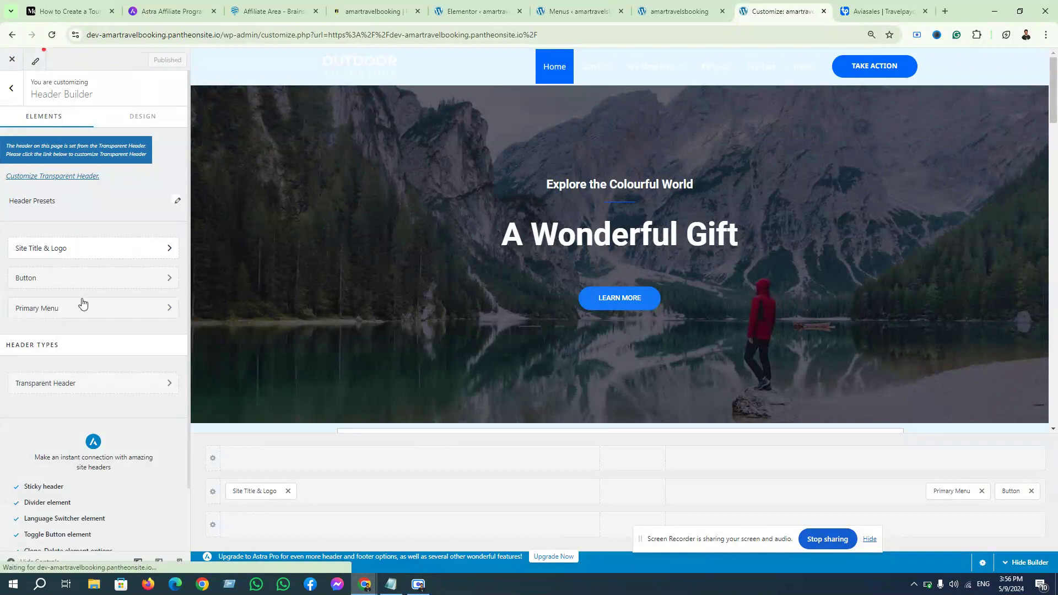
# Look through the header presets without choosing one and open the Transparent Header's design settings.
pyautogui.click(178, 201)
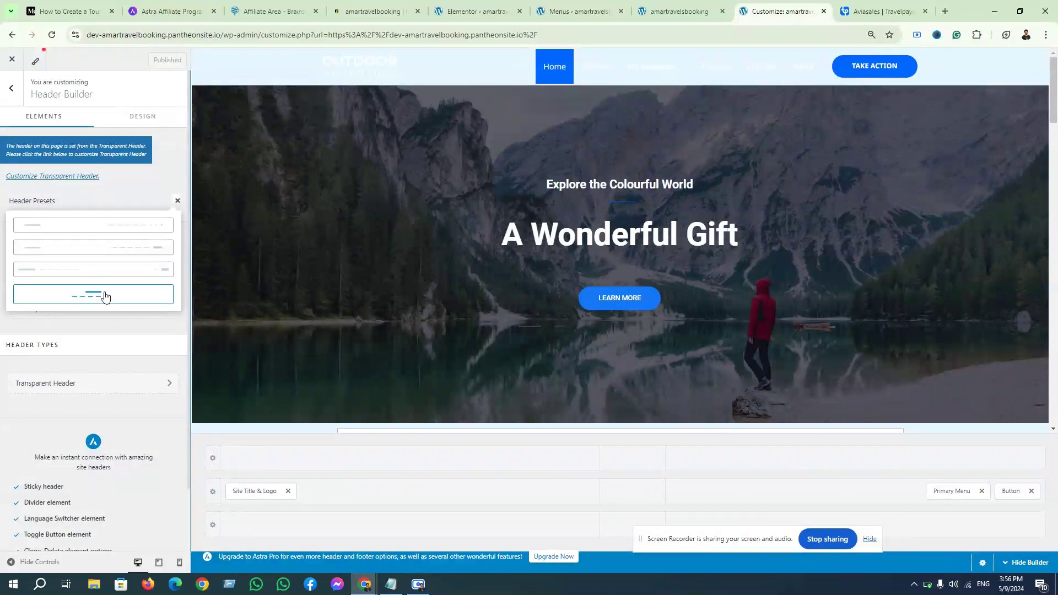
pyautogui.click(120, 171)
pyautogui.scroll(-1, 102, 237)
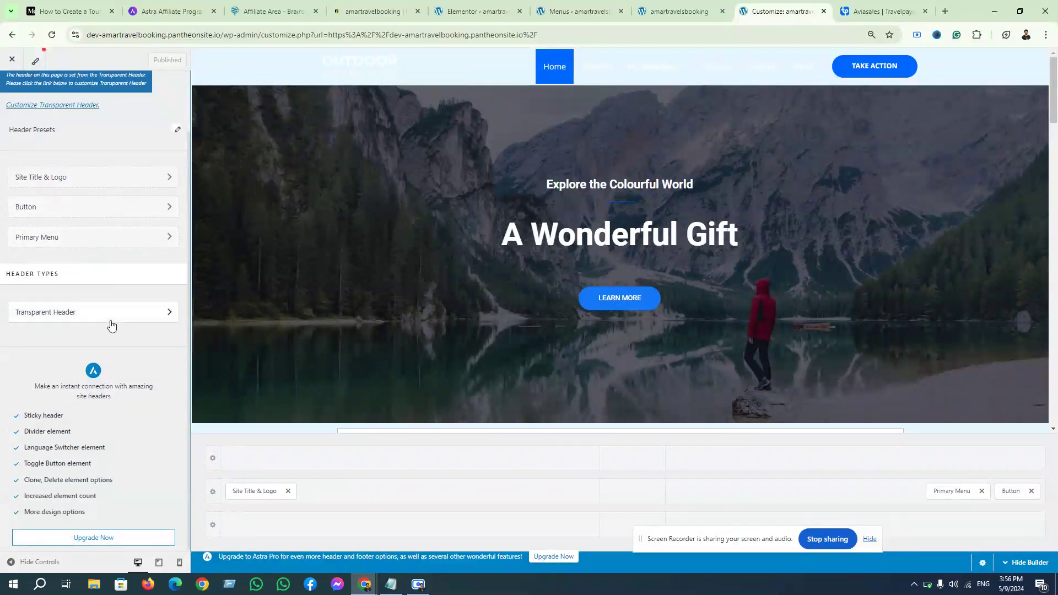
pyautogui.click(150, 313)
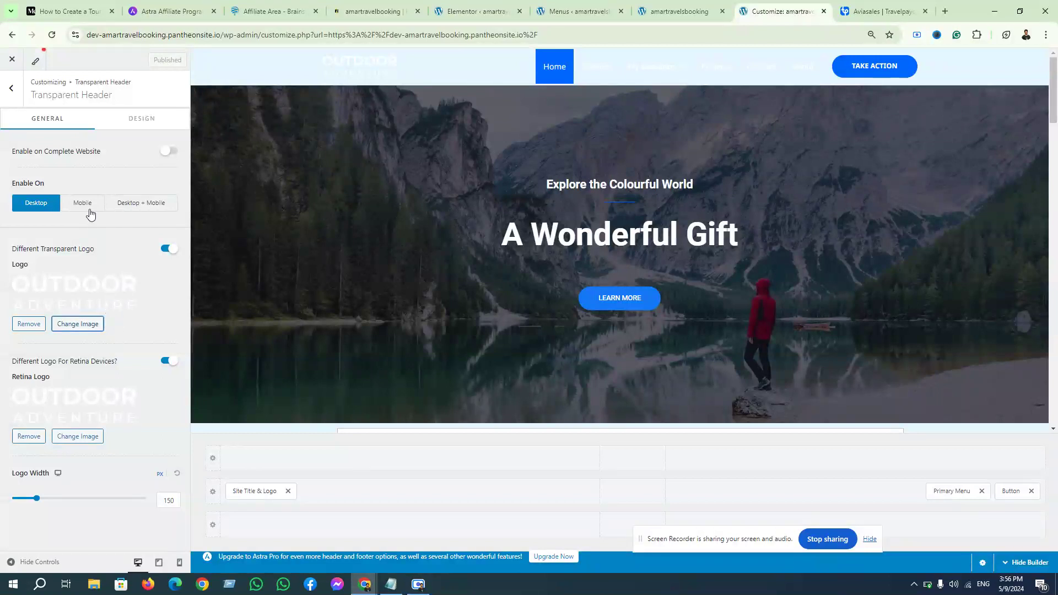
pyautogui.click(141, 118)
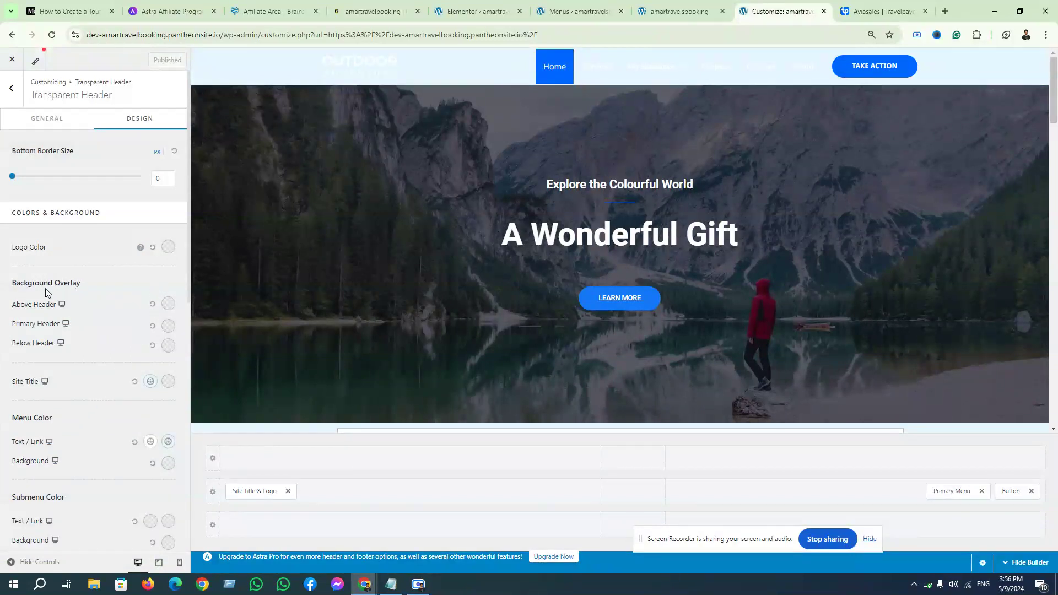
# Set the Above Header and Primary Header background overlays of the transparent header to blue 005EE9.
pyautogui.click(168, 303)
pyautogui.click(60, 373)
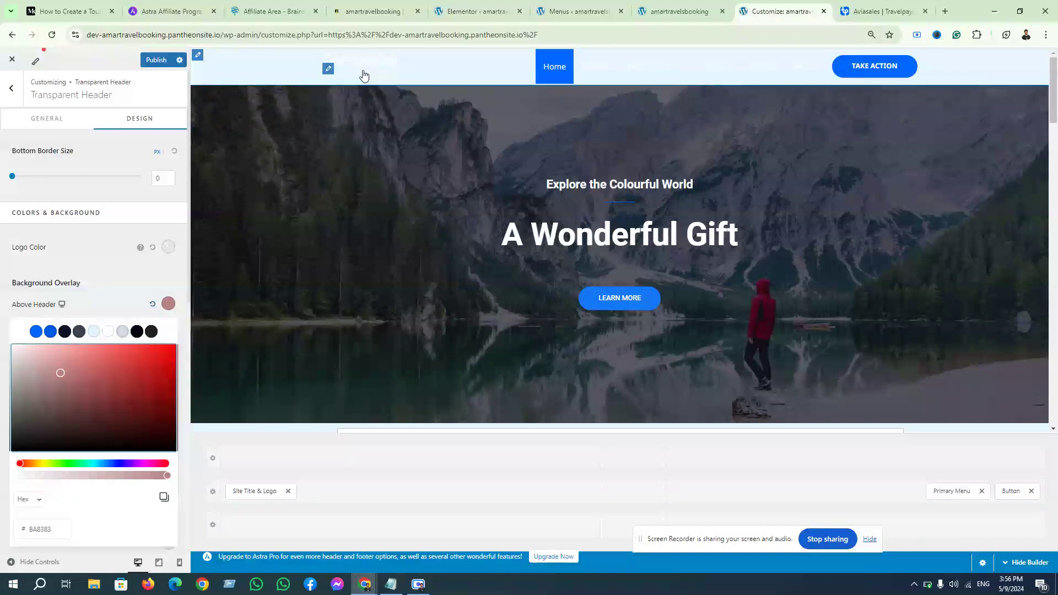
pyautogui.click(50, 333)
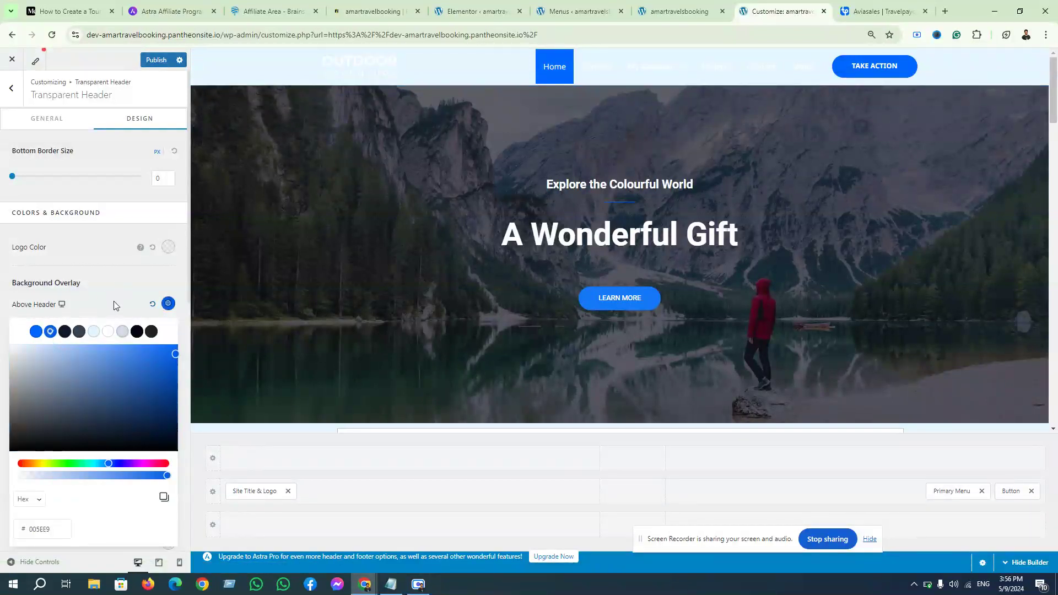
pyautogui.click(216, 240)
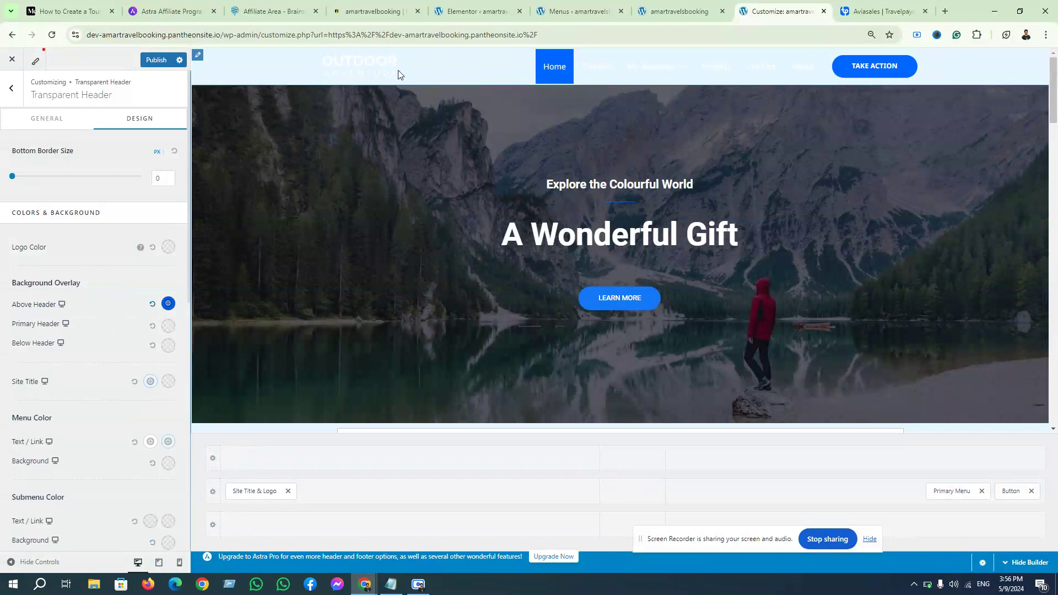
pyautogui.click(168, 326)
pyautogui.click(50, 350)
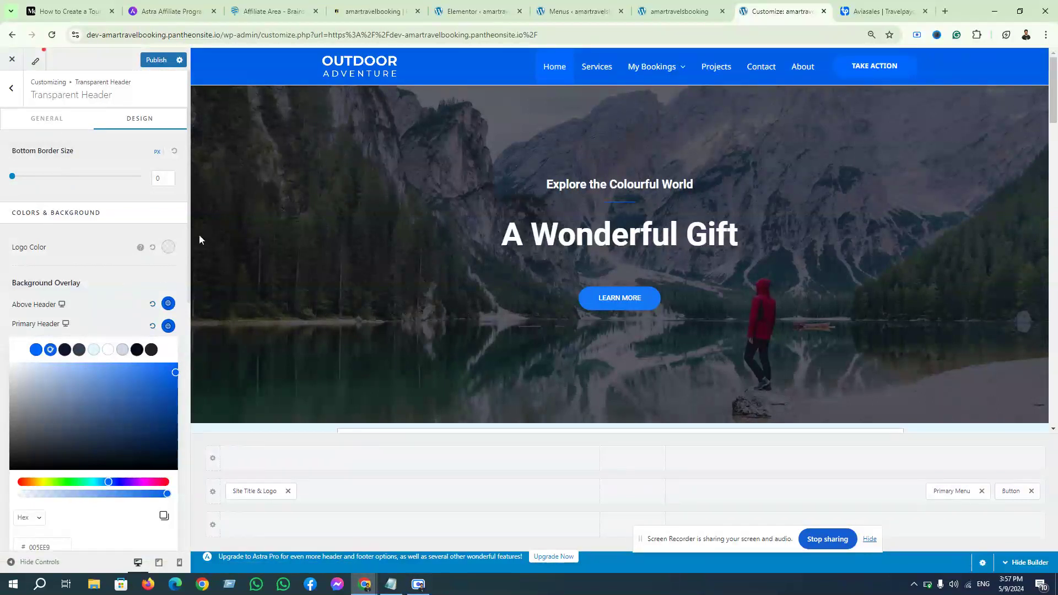
# Set the transparent header's logo color to near-white FEFEFF, dismiss the battery warning and publish the changes.
pyautogui.click(171, 249)
pyautogui.click(50, 274)
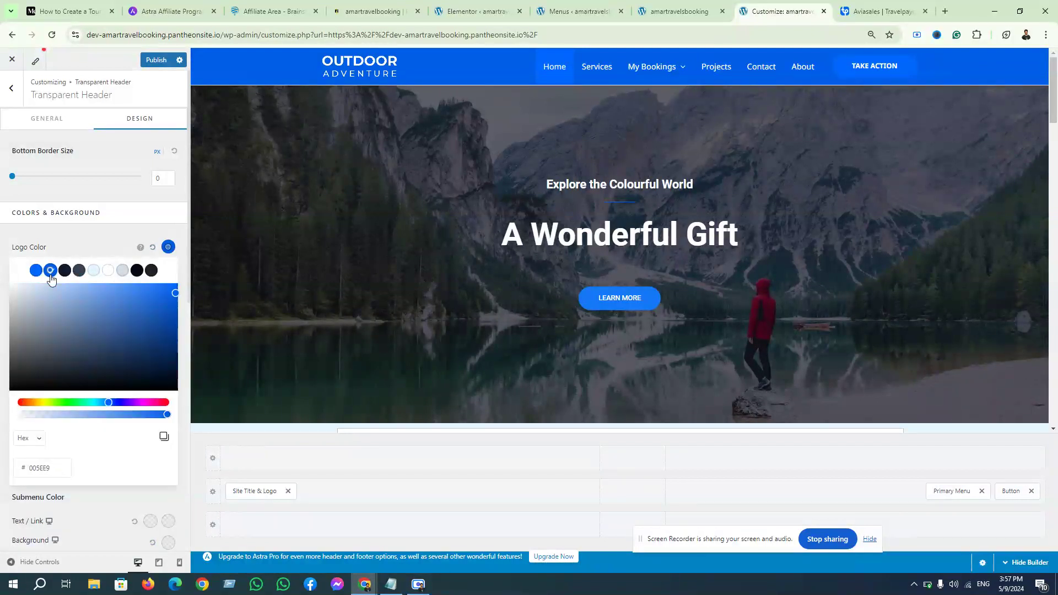
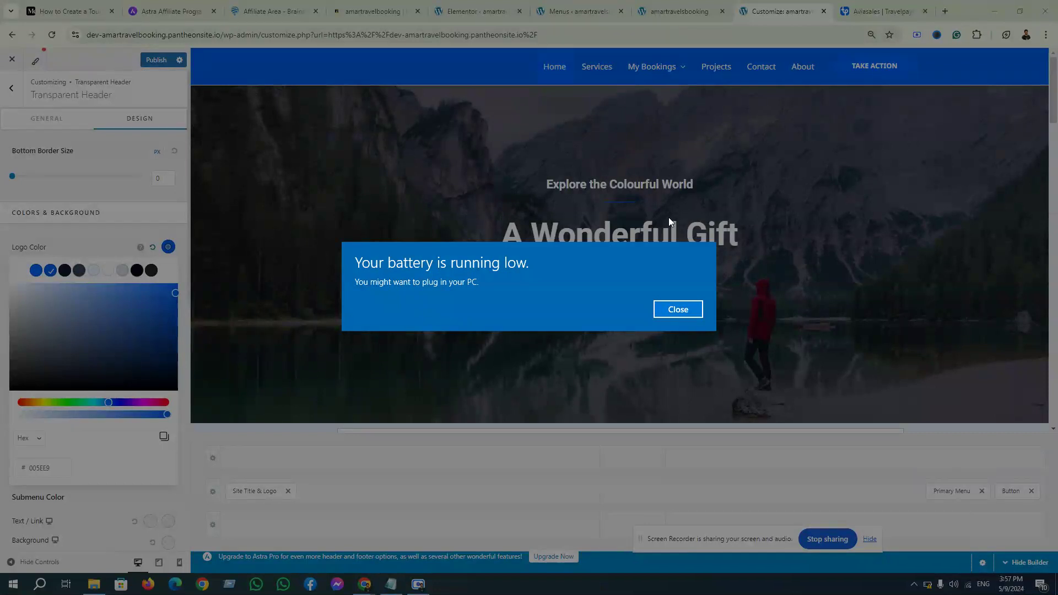
pyautogui.press('Return')
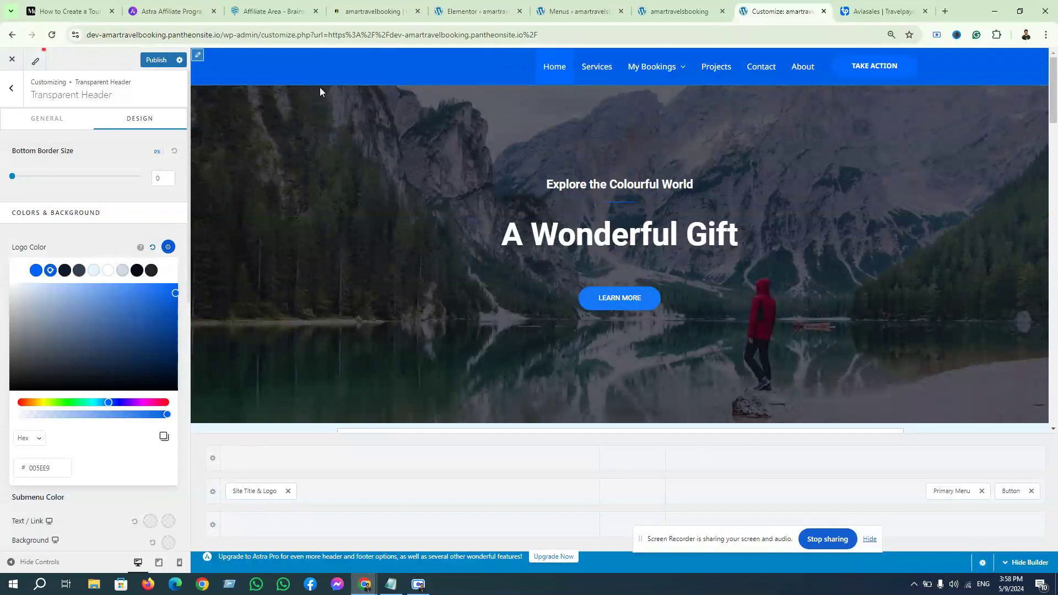
pyautogui.moveTo(48, 300); pyautogui.dragTo(11, 284)
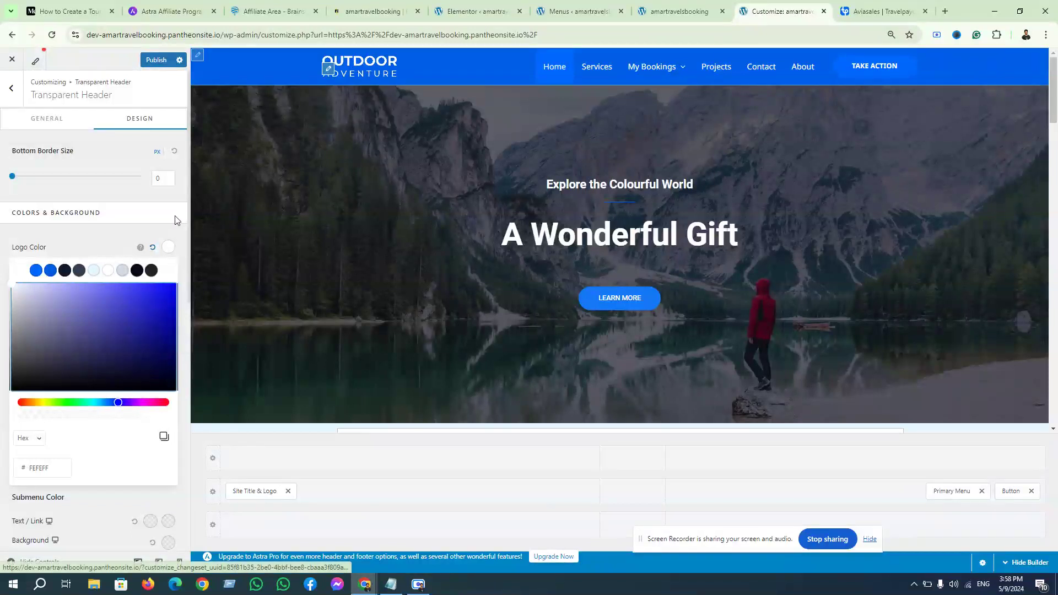
pyautogui.click(96, 241)
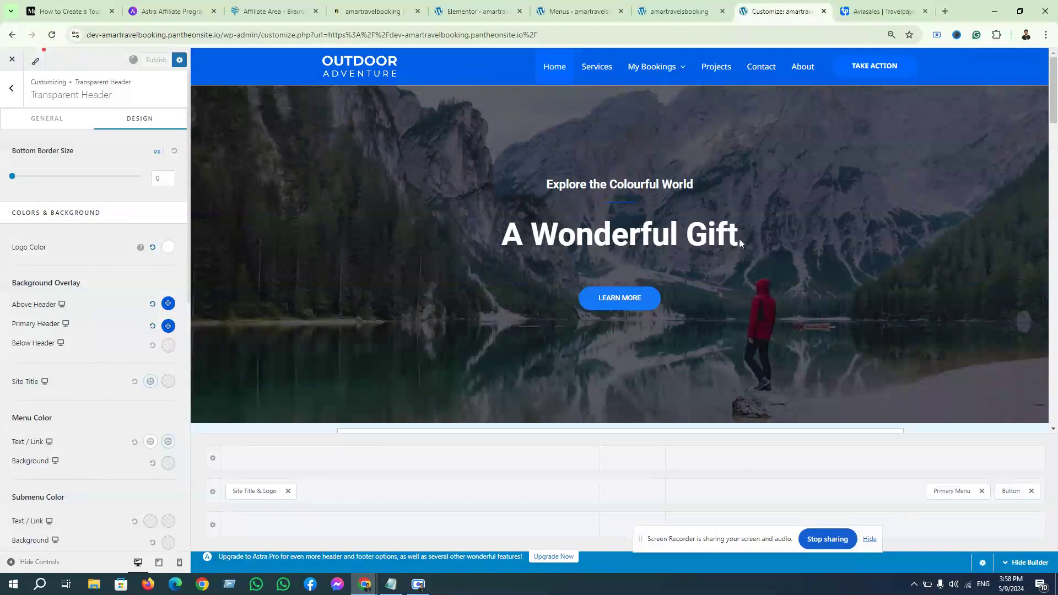
# Reload the live homepage and review its header and the sections down the page.
pyautogui.click(857, 4)
pyautogui.click(782, 7)
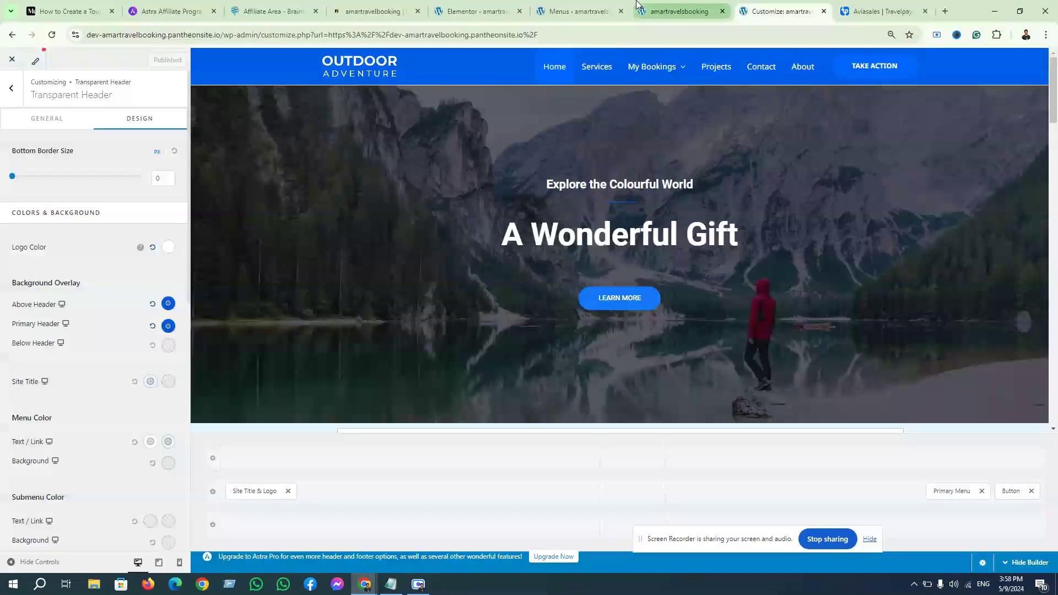
pyautogui.click(664, 4)
pyautogui.moveTo(664, 5); pyautogui.dragTo(766, 7)
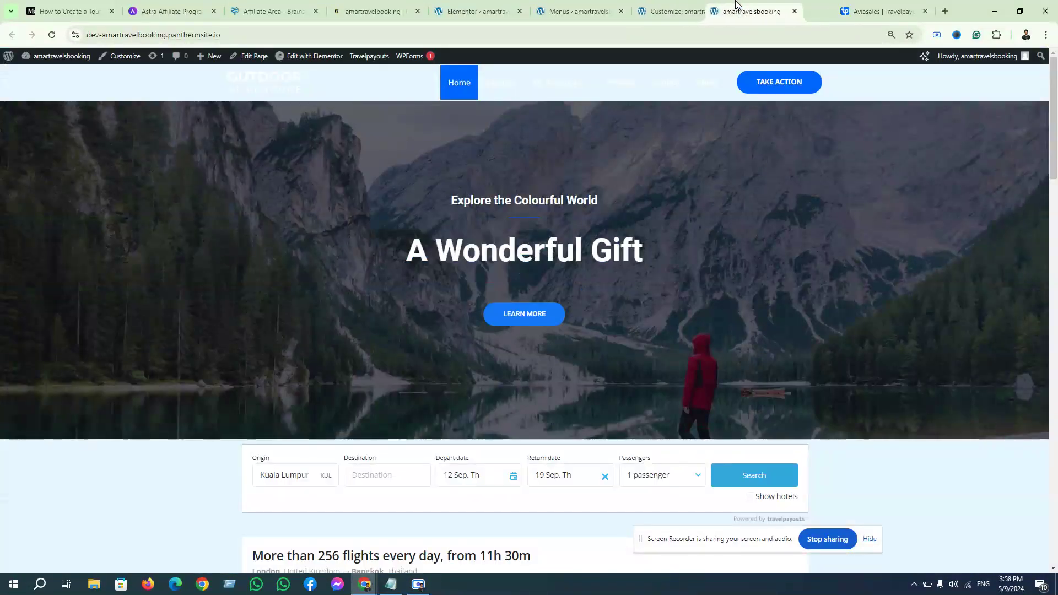
pyautogui.click(51, 36)
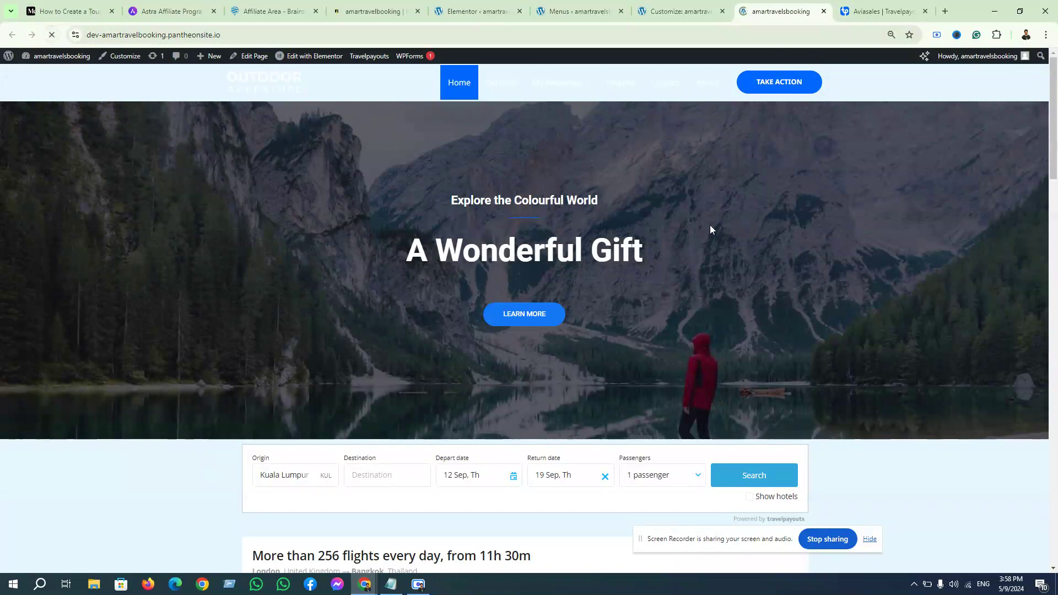
pyautogui.scroll(-15, 684, 213)
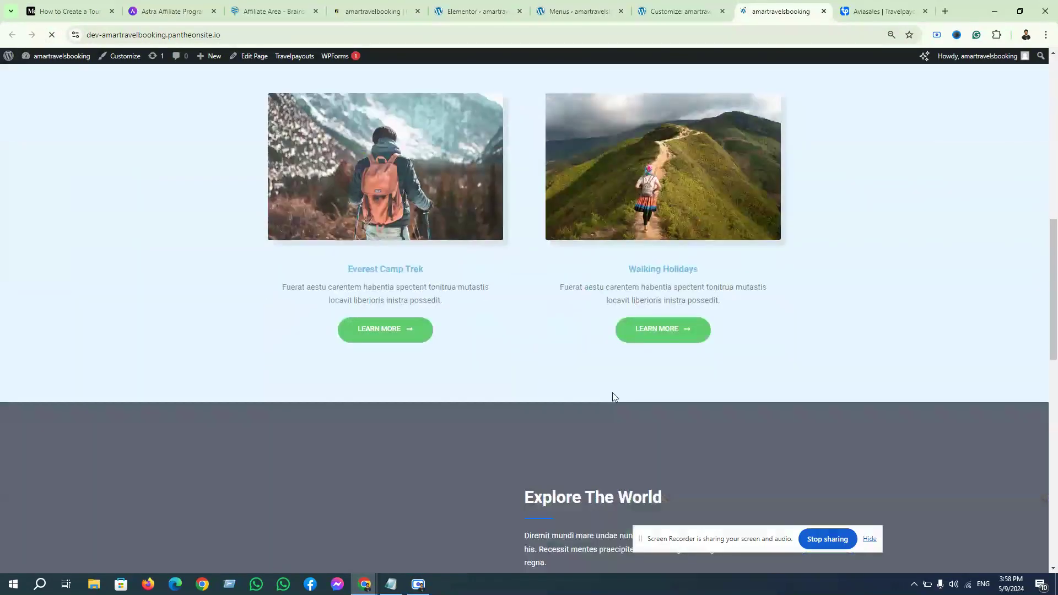
pyautogui.scroll(15, 616, 398)
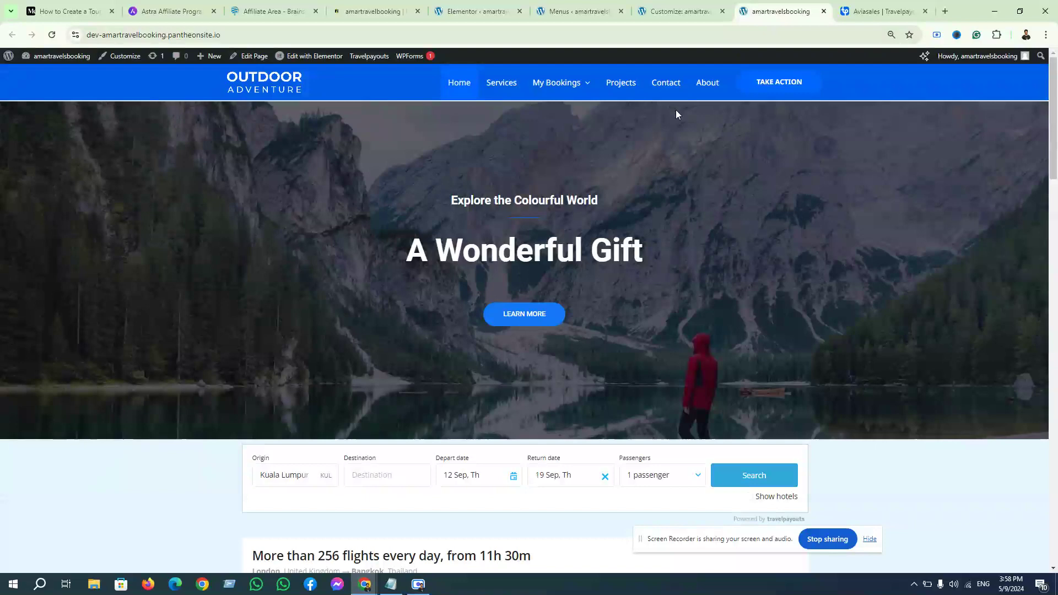
# Return to the Customizer and set the transparent header's Below Header background overlay to a pale pink.
pyautogui.click(698, 10)
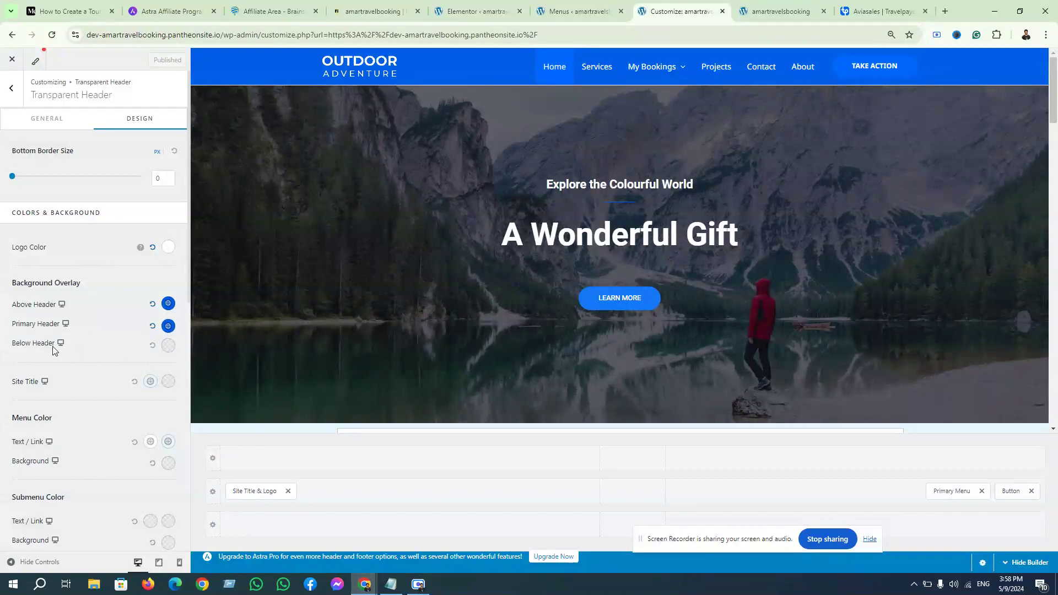
pyautogui.click(169, 346)
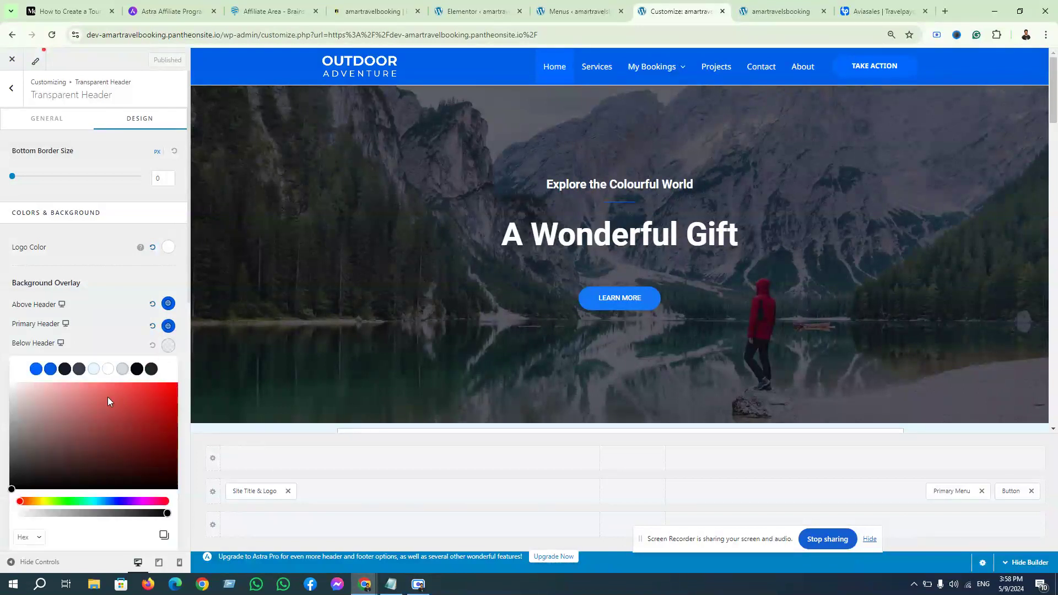
pyautogui.moveTo(62, 395); pyautogui.dragTo(25, 384)
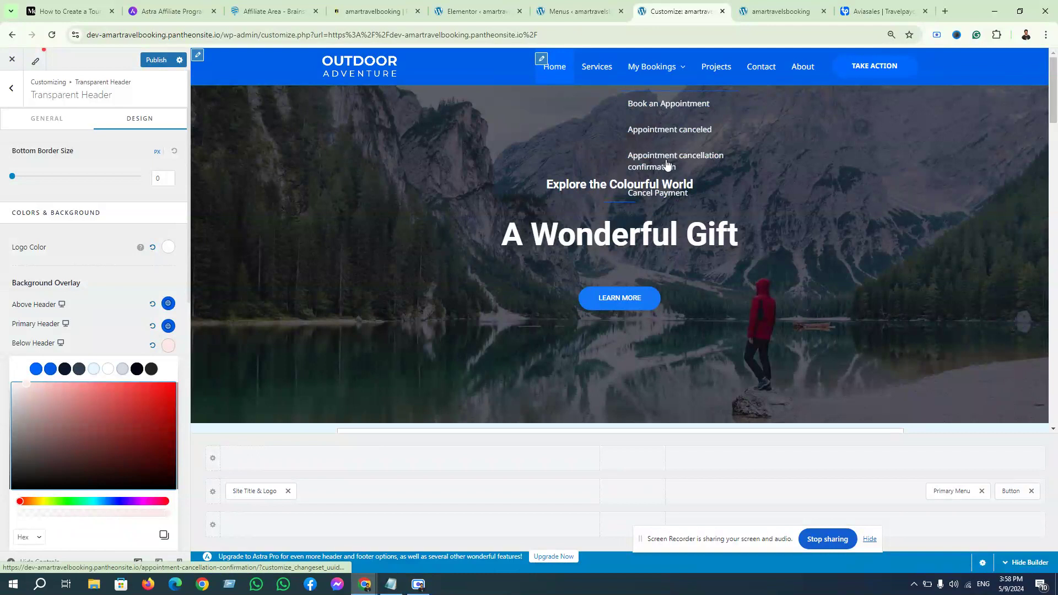
# Change the transparent header's Primary Header background overlay to the lighter blue 3C8DFF.
pyautogui.click(171, 327)
pyautogui.click(68, 383)
pyautogui.click(72, 362)
pyautogui.moveTo(72, 363); pyautogui.dragTo(55, 359)
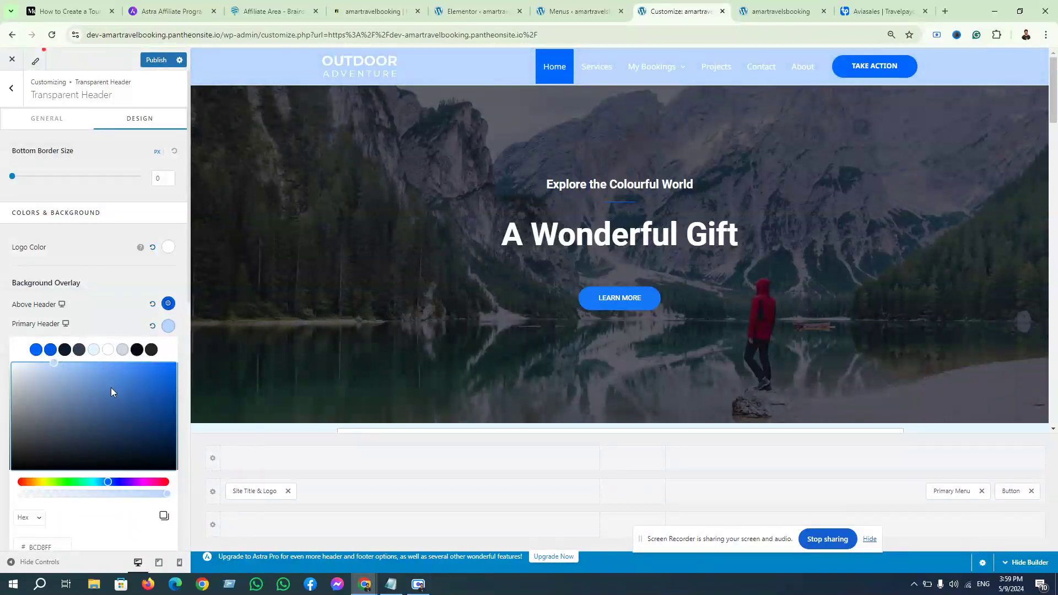
pyautogui.moveTo(55, 363); pyautogui.dragTo(115, 362)
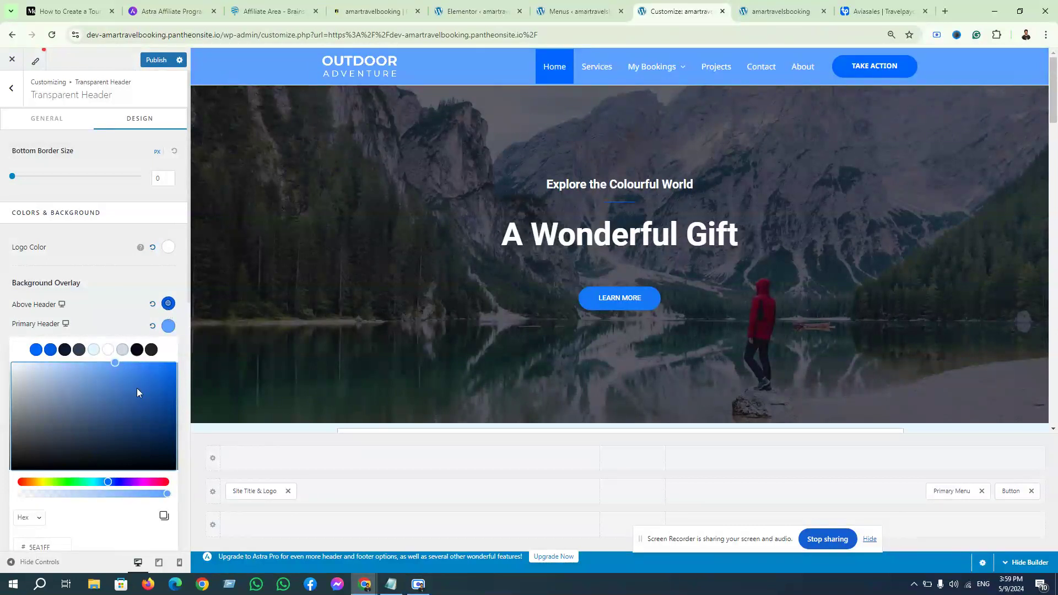
pyautogui.moveTo(115, 362); pyautogui.dragTo(137, 360)
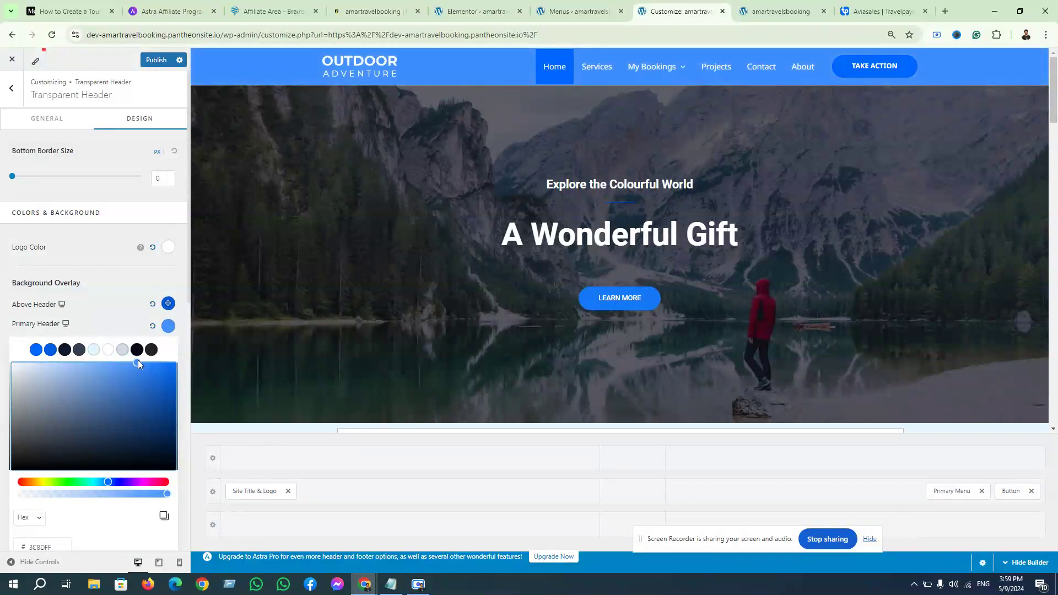
pyautogui.click(128, 297)
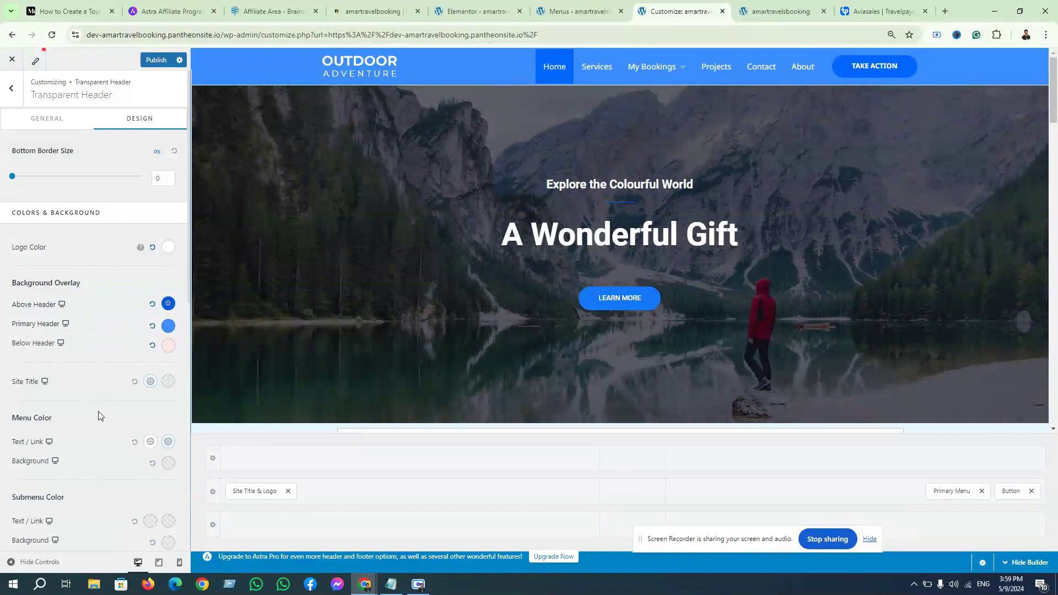
# Set the transparent header's Site Title hover color to the palette's first blue.
pyautogui.scroll(-1, 98, 411)
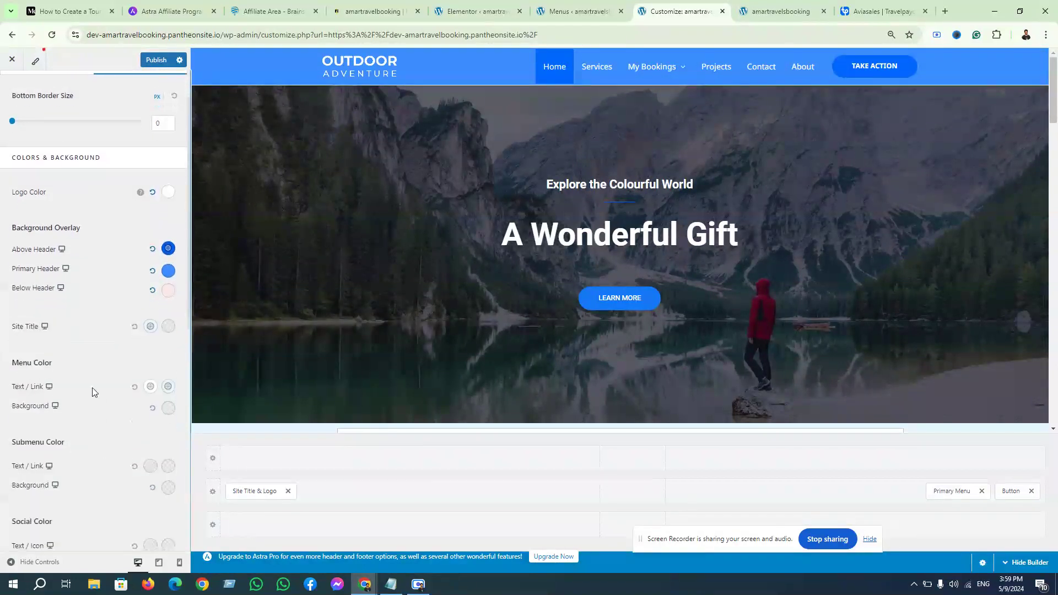
pyautogui.click(170, 329)
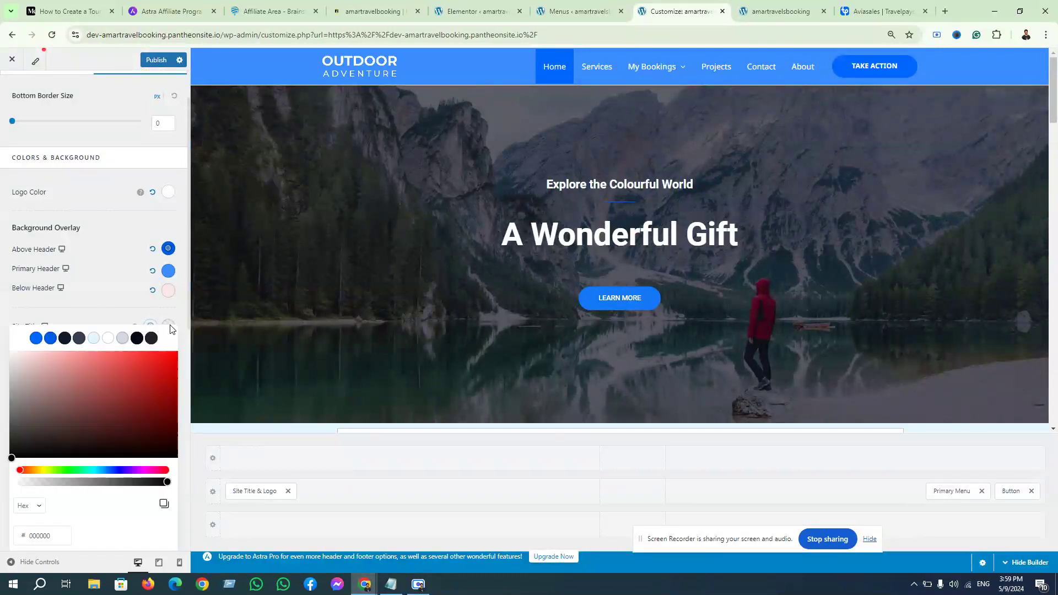
pyautogui.click(36, 337)
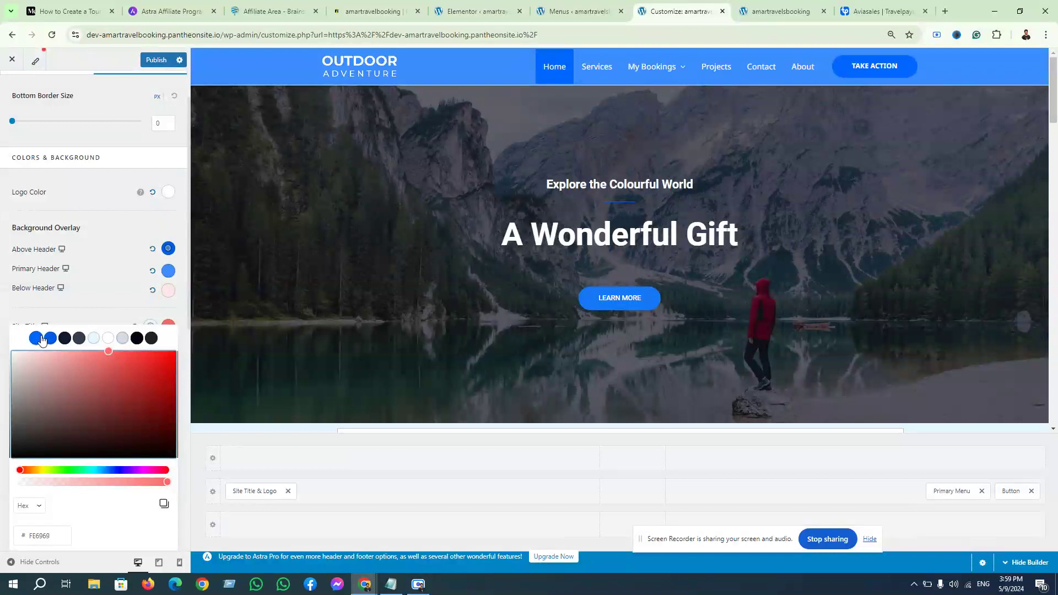
pyautogui.click(120, 298)
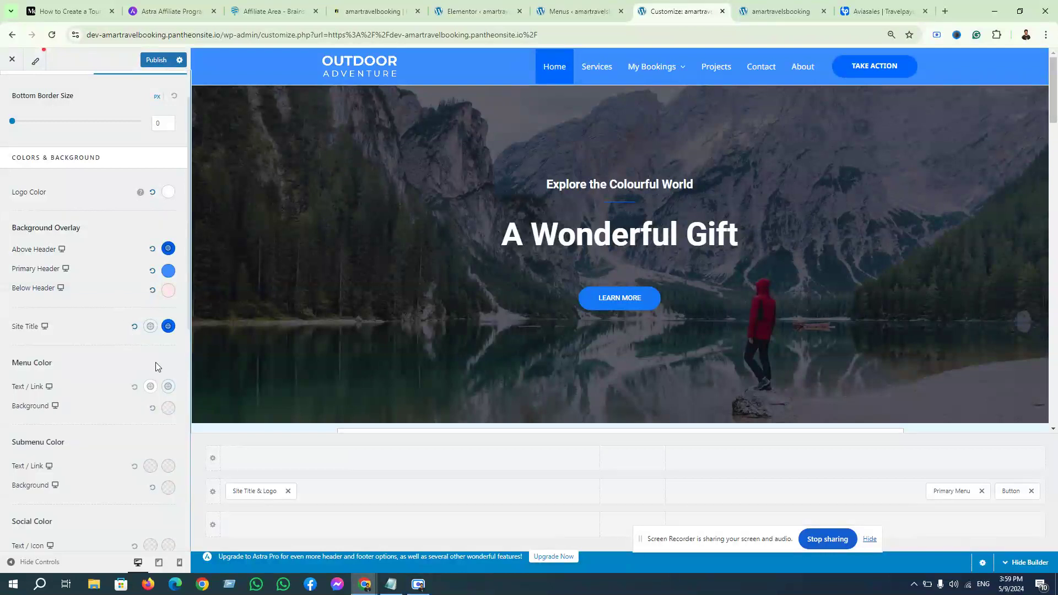
# Review the remaining transparent header color options, from menu and submenu colors down to the HTML colors.
pyautogui.scroll(-1, 70, 407)
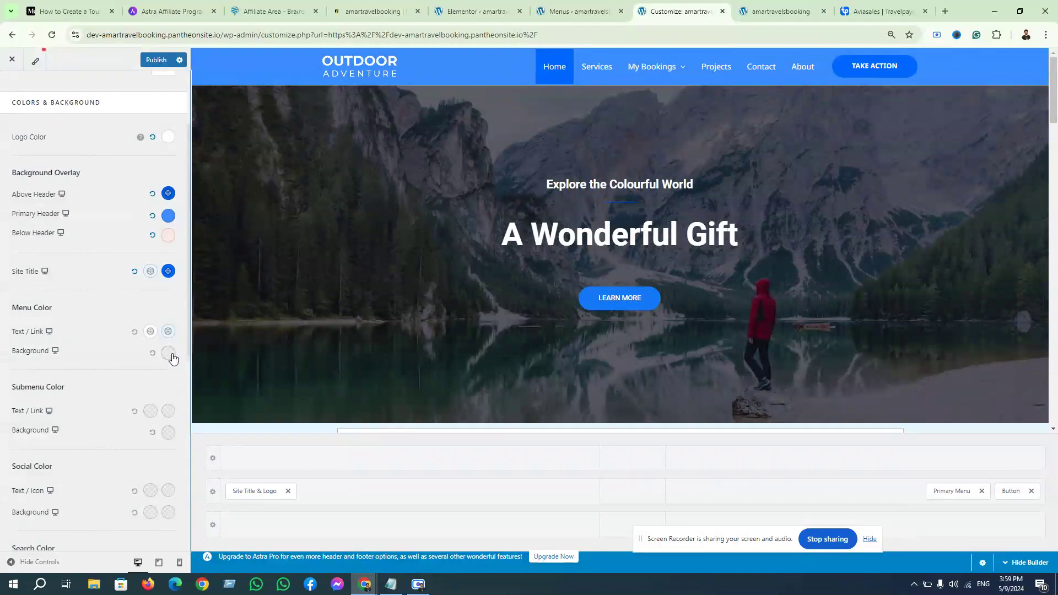
pyautogui.scroll(-2, 105, 419)
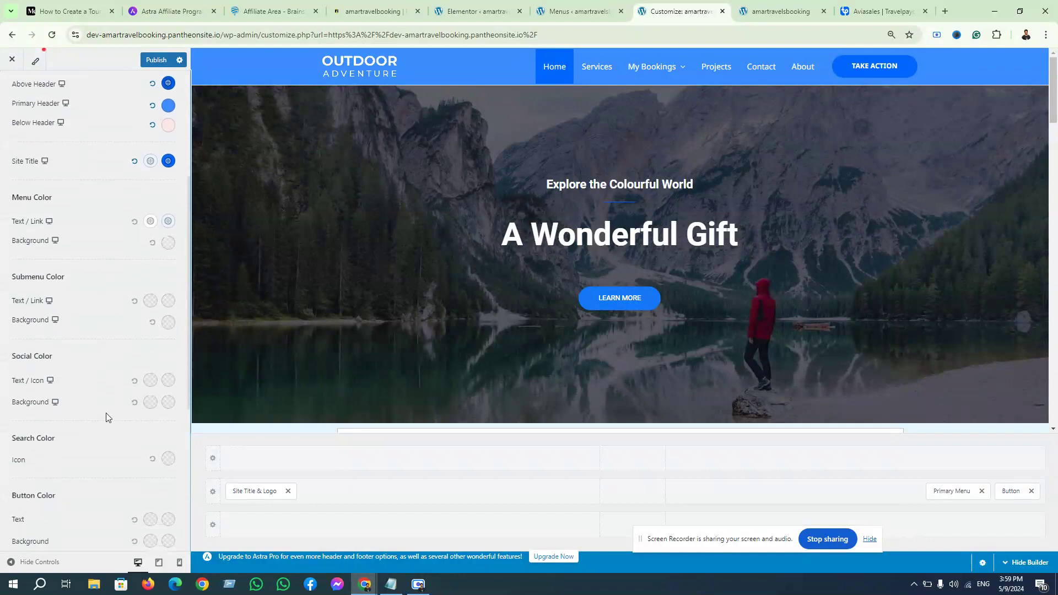
pyautogui.scroll(-1, 113, 362)
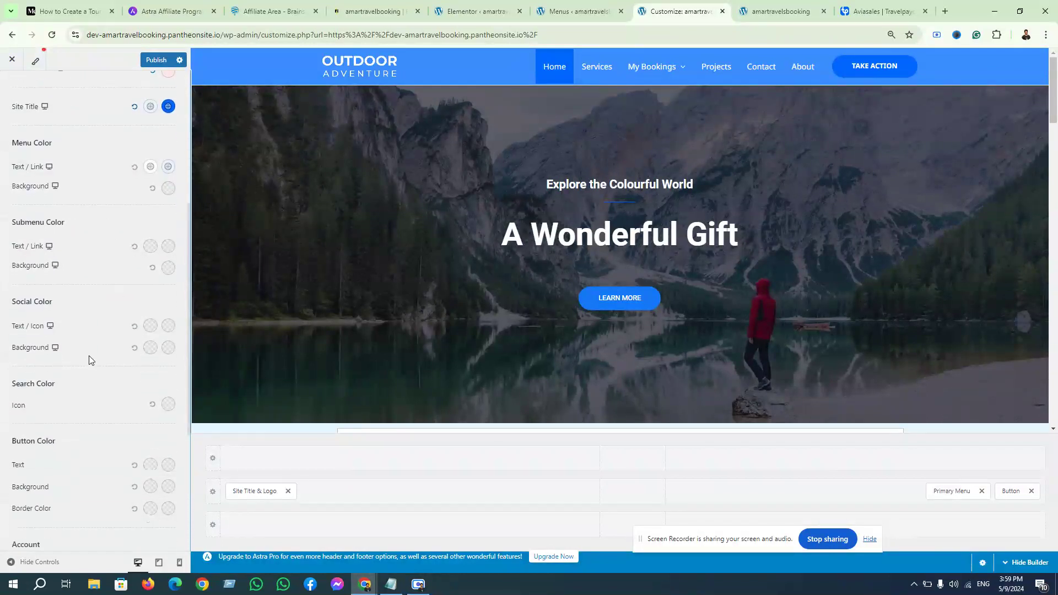
pyautogui.scroll(-1, 77, 392)
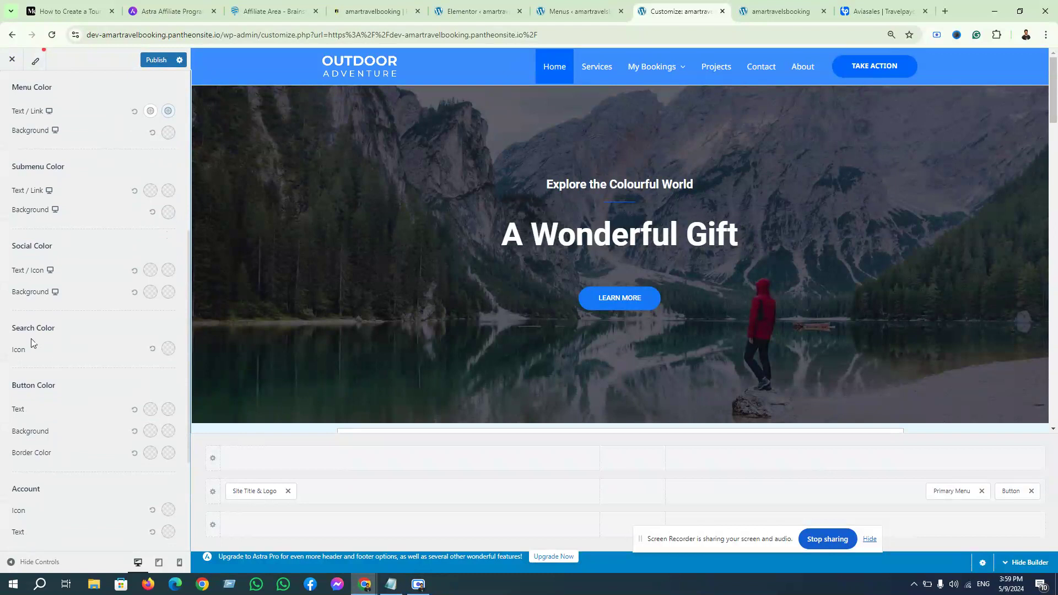
pyautogui.scroll(-1, 124, 335)
pyautogui.scroll(-1, 118, 381)
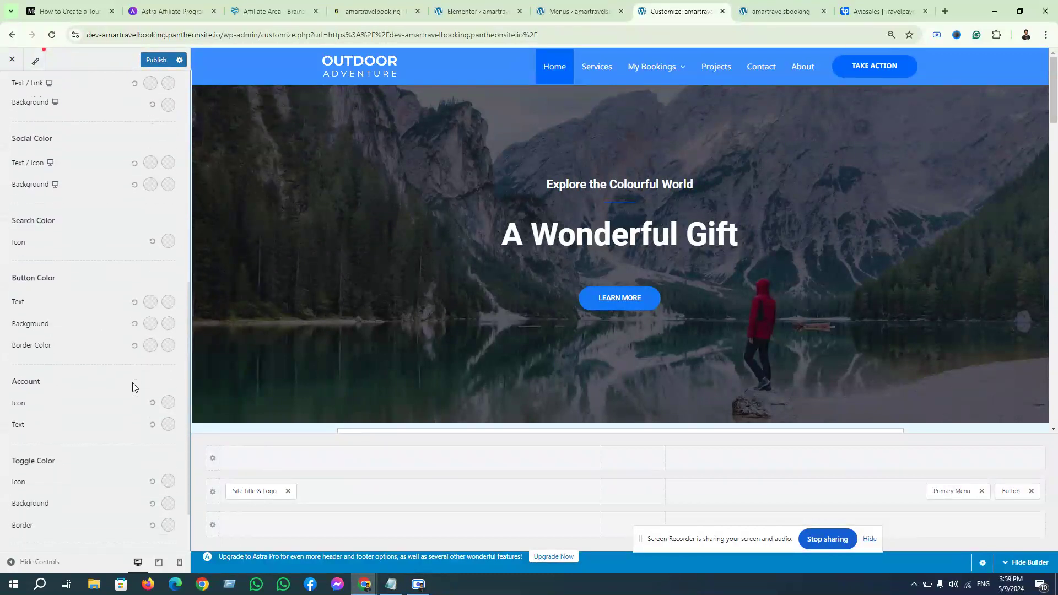
pyautogui.scroll(-1, 91, 422)
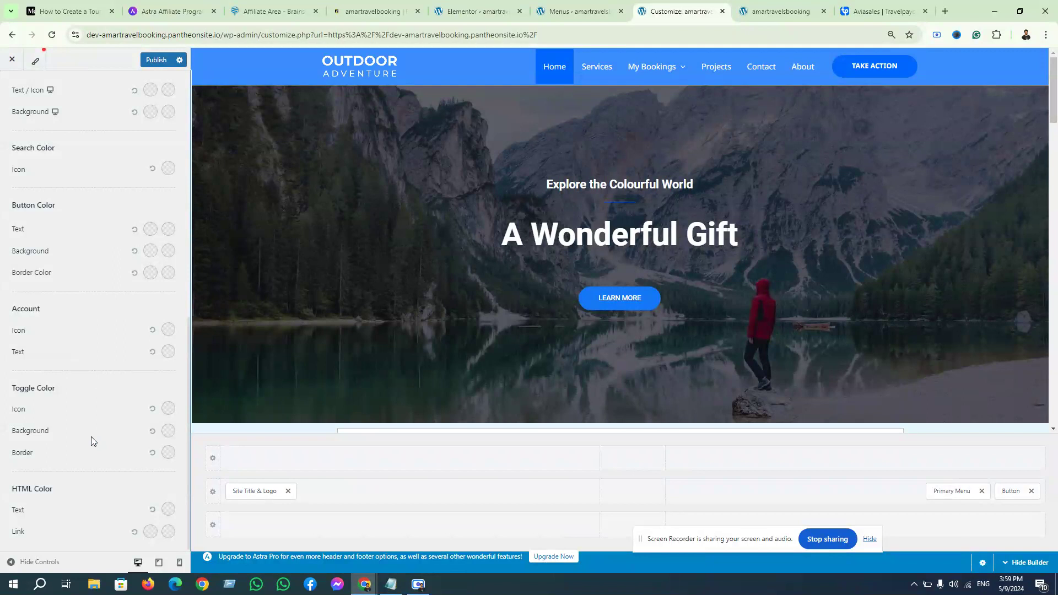
pyautogui.scroll(8, 91, 441)
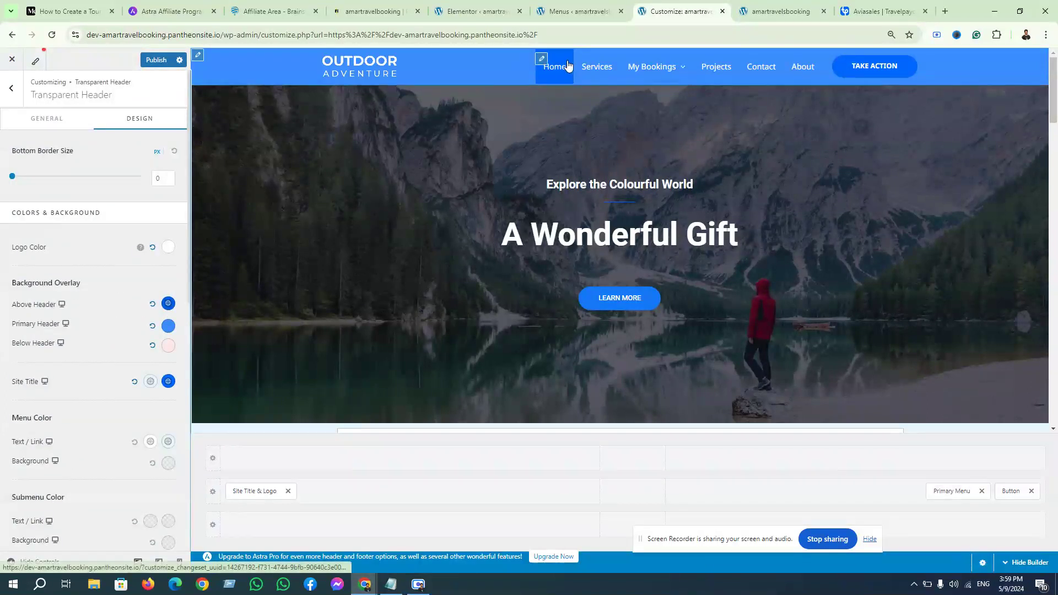
# Change the Primary Menu's active background color to a lighter blue matching the header and publish the change.
pyautogui.click(544, 61)
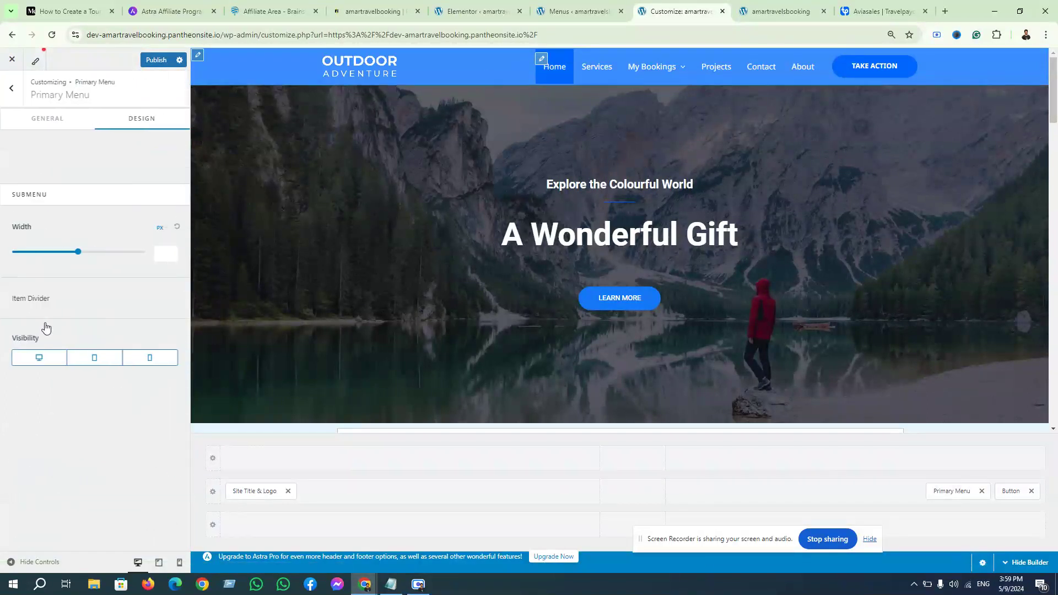
pyautogui.click(164, 118)
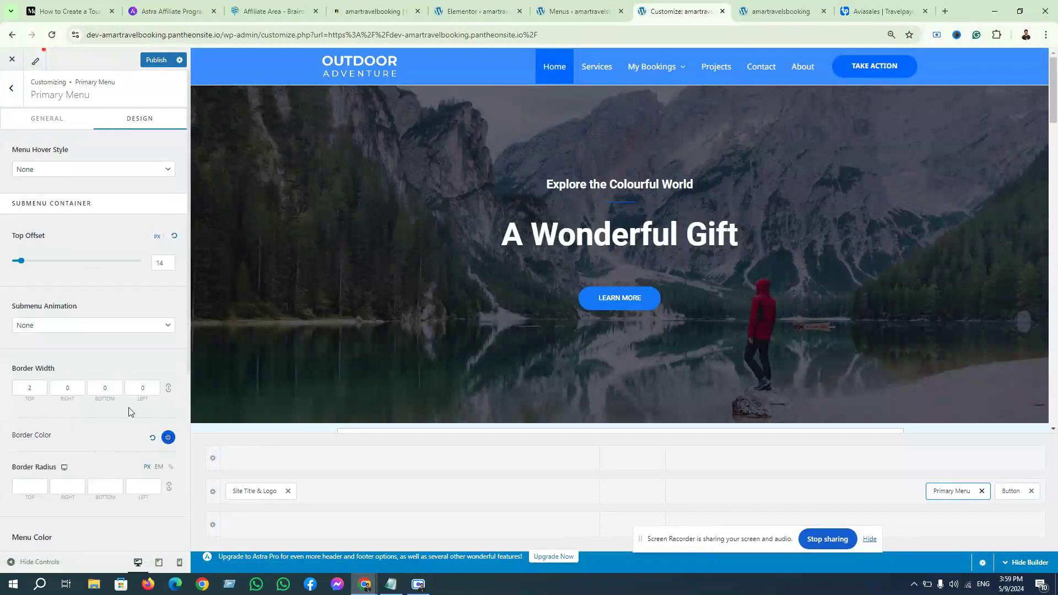
pyautogui.scroll(-2, 127, 408)
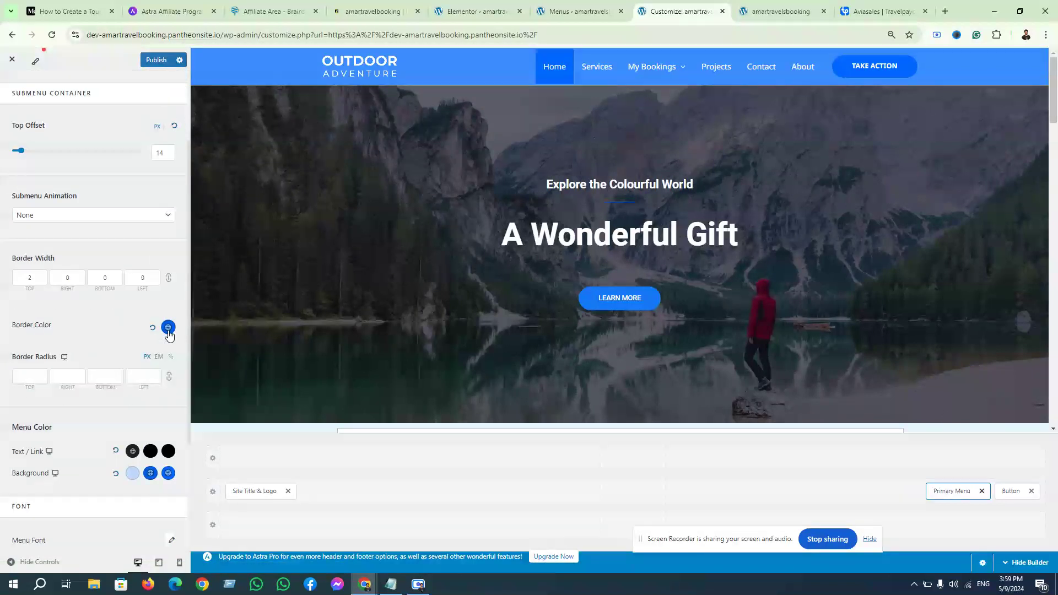
pyautogui.scroll(-2, 138, 414)
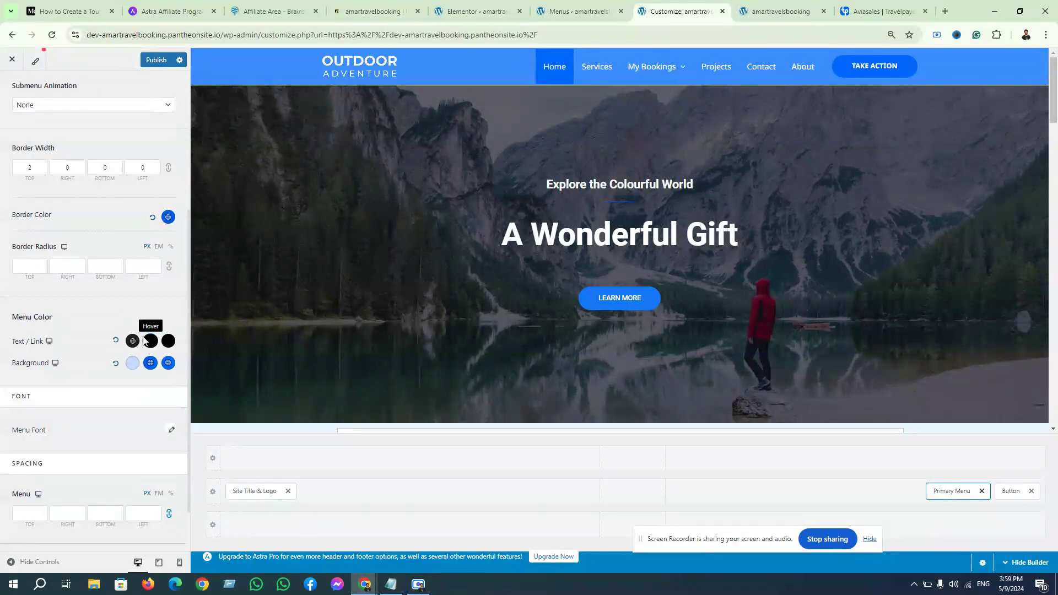
pyautogui.click(168, 364)
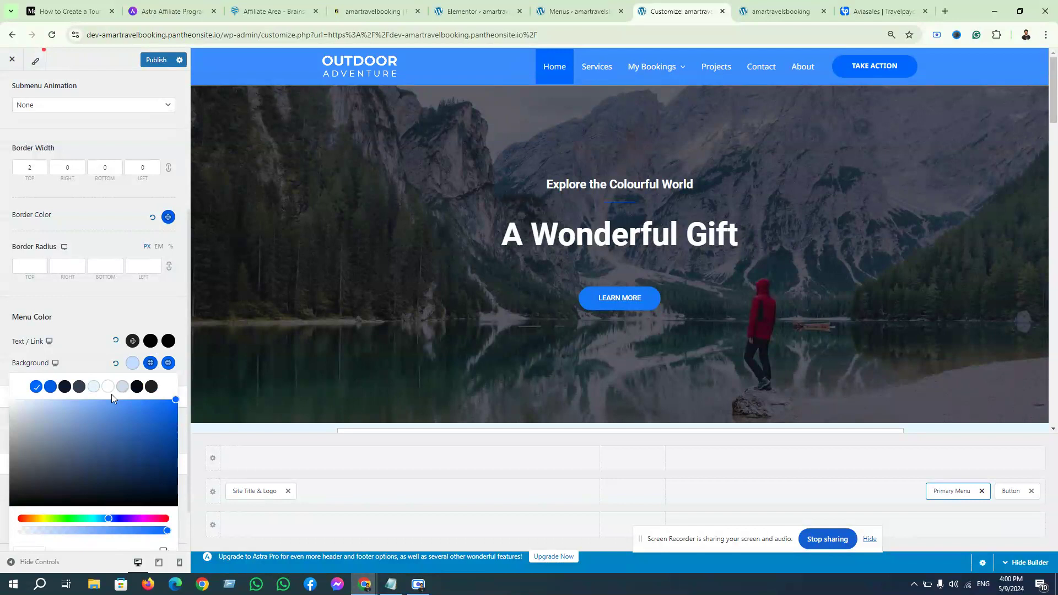
pyautogui.moveTo(134, 409); pyautogui.dragTo(126, 401)
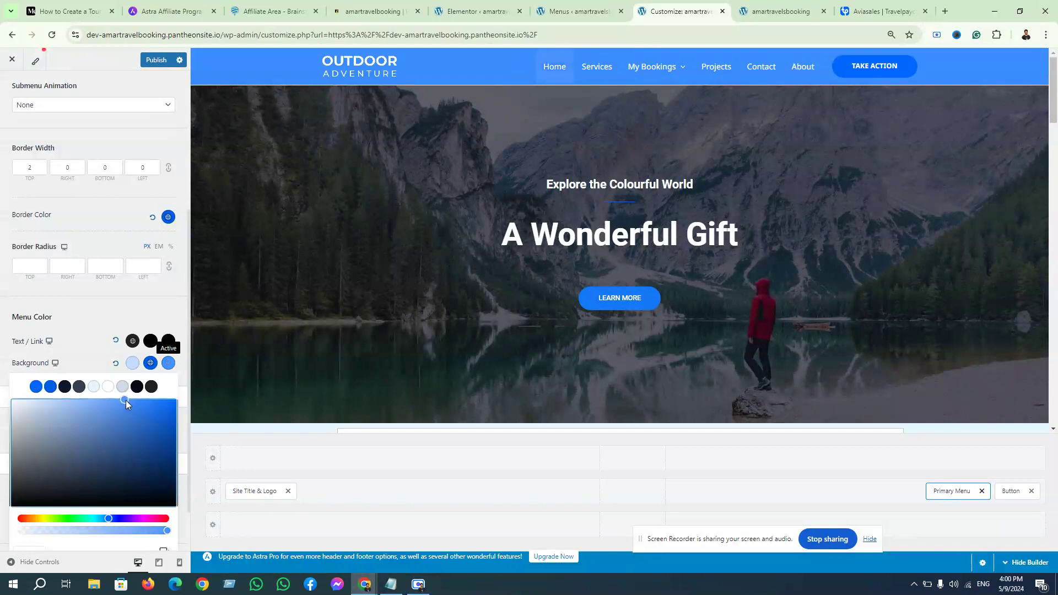
pyautogui.moveTo(130, 400)
pyautogui.mouseDown()
pyautogui.moveTo(112, 397)
pyautogui.moveTo(124, 397)
pyautogui.mouseUp()
pyautogui.click(538, 297)
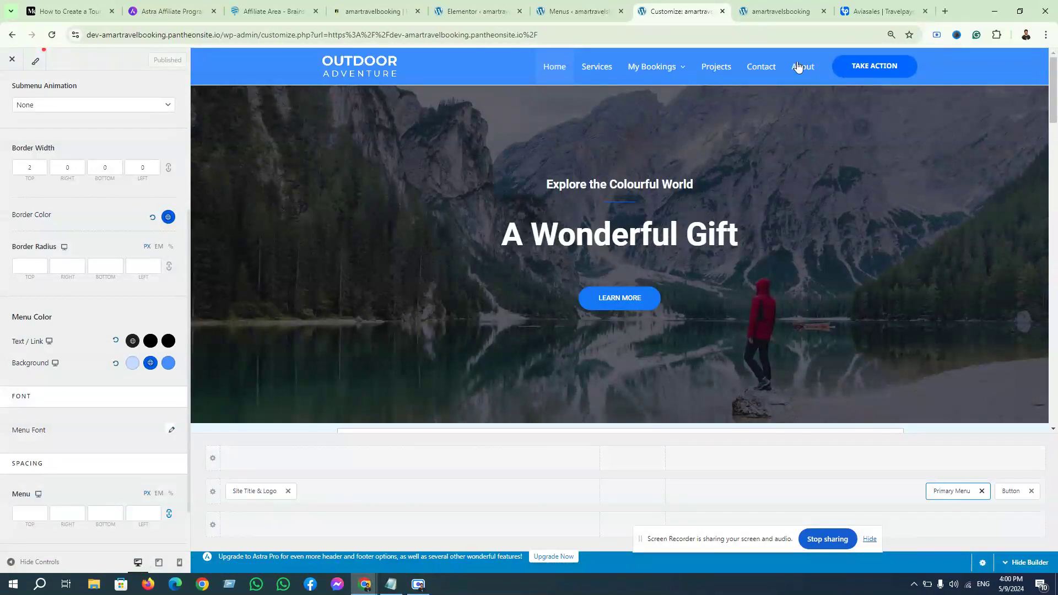
# Open the Primary Footer's design settings and change its background color to the blue 3975FF.
pyautogui.scroll(-3, 557, 364)
pyautogui.scroll(-15, 560, 376)
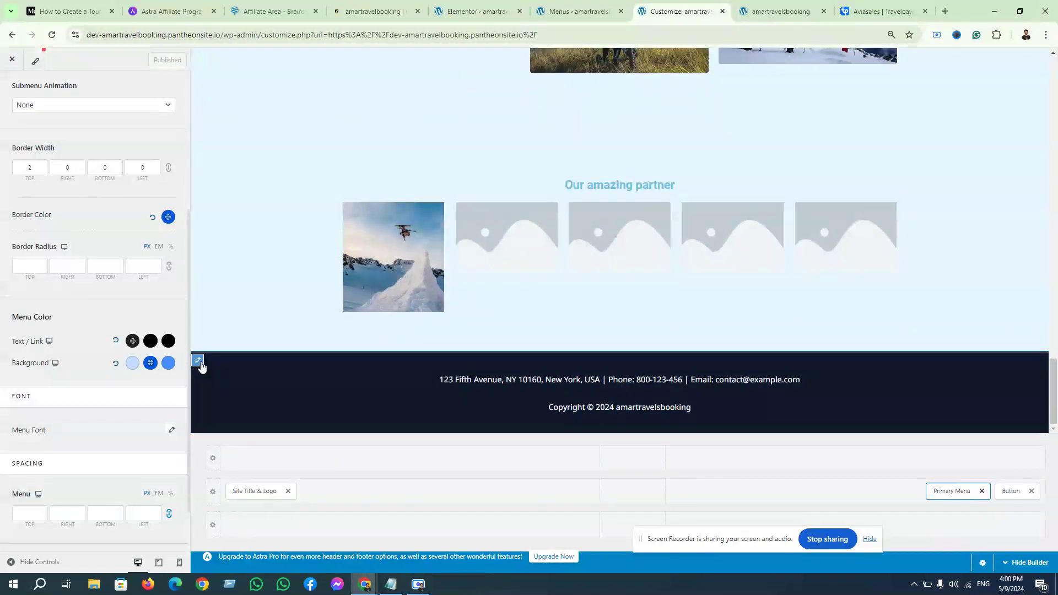
pyautogui.click(198, 361)
pyautogui.click(661, 433)
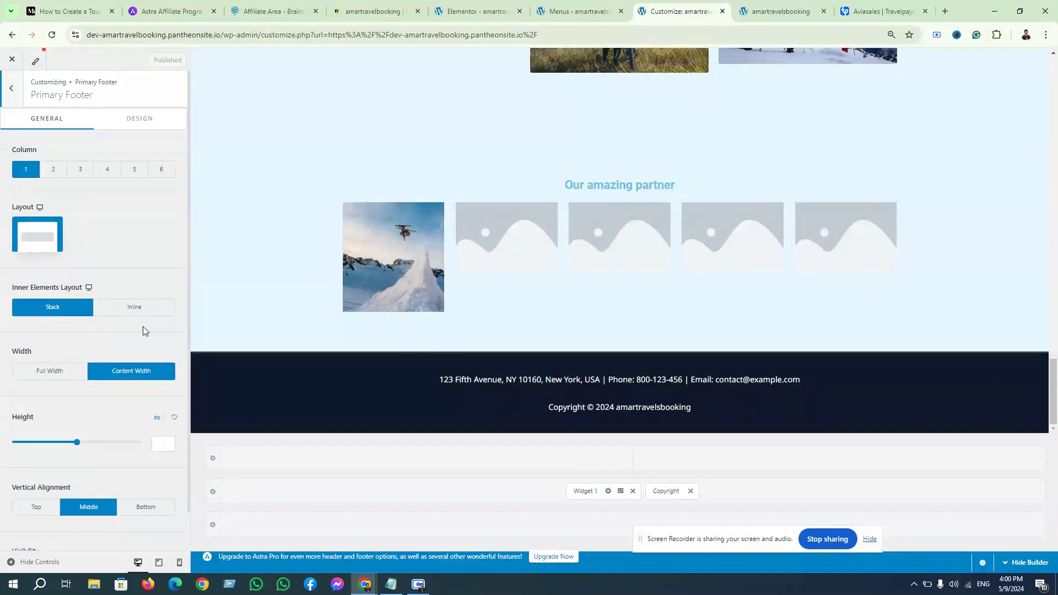
pyautogui.click(139, 119)
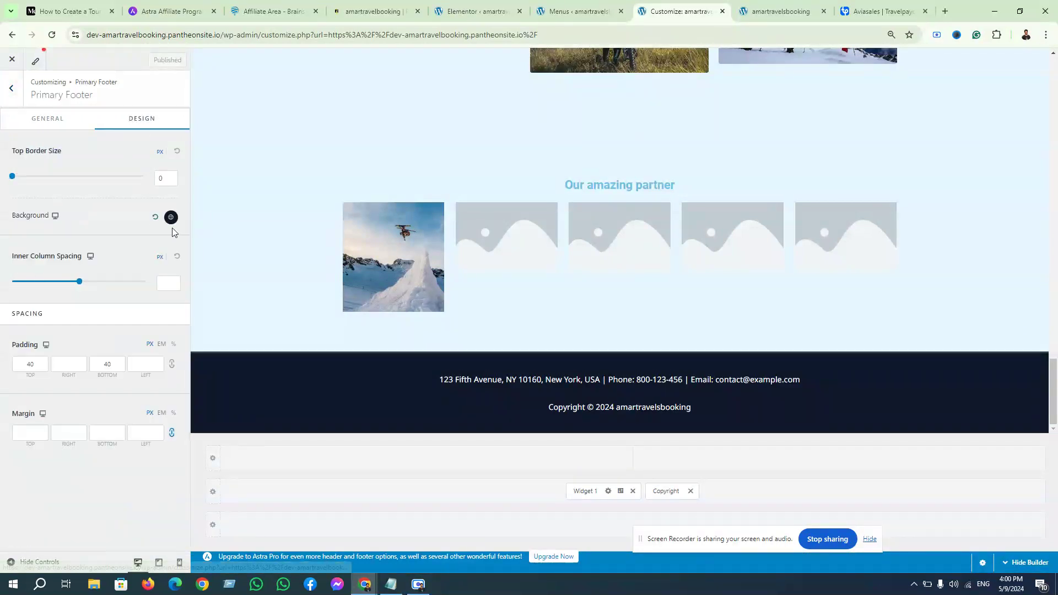
pyautogui.click(171, 217)
pyautogui.moveTo(133, 306); pyautogui.dragTo(142, 271)
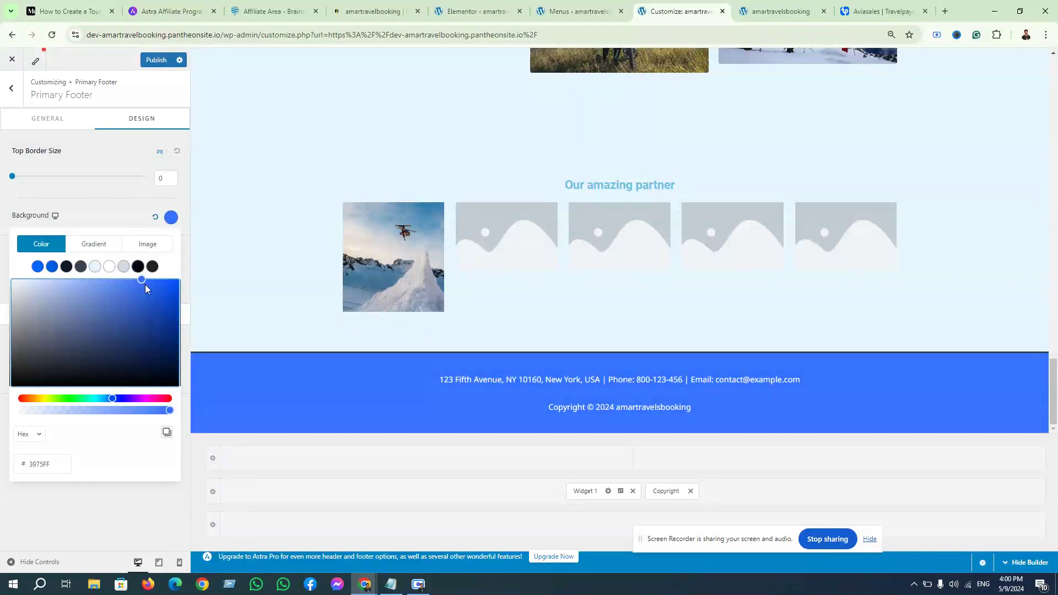
pyautogui.click(113, 207)
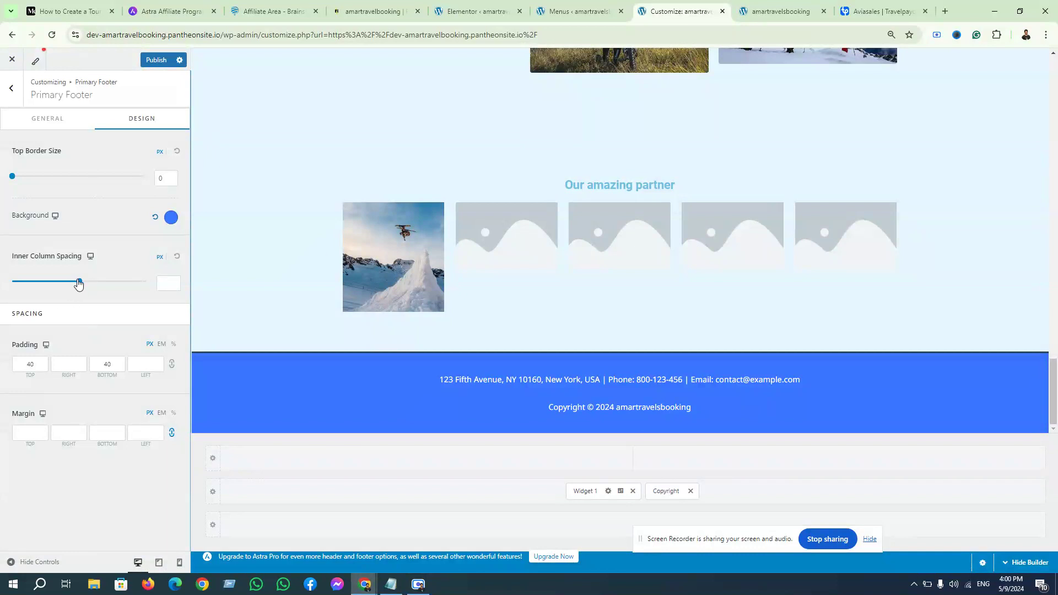
# Set the Primary Footer's inner column spacing and top border size to 0 and publish the changes.
pyautogui.moveTo(76, 285); pyautogui.dragTo(10, 283)
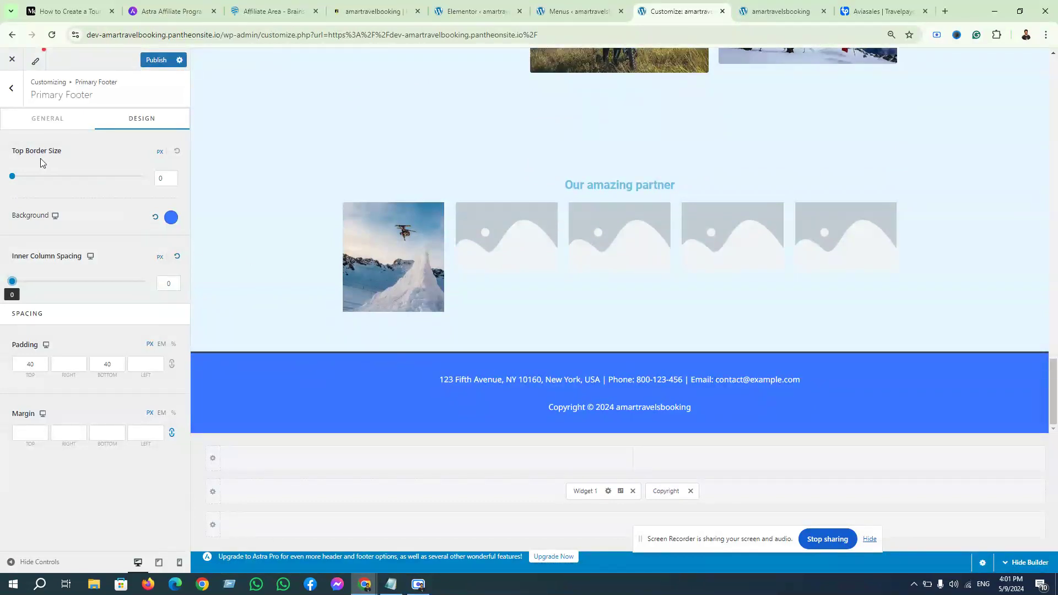
pyautogui.moveTo(11, 177)
pyautogui.mouseDown()
pyautogui.moveTo(32, 183)
pyautogui.moveTo(2, 190)
pyautogui.mouseUp()
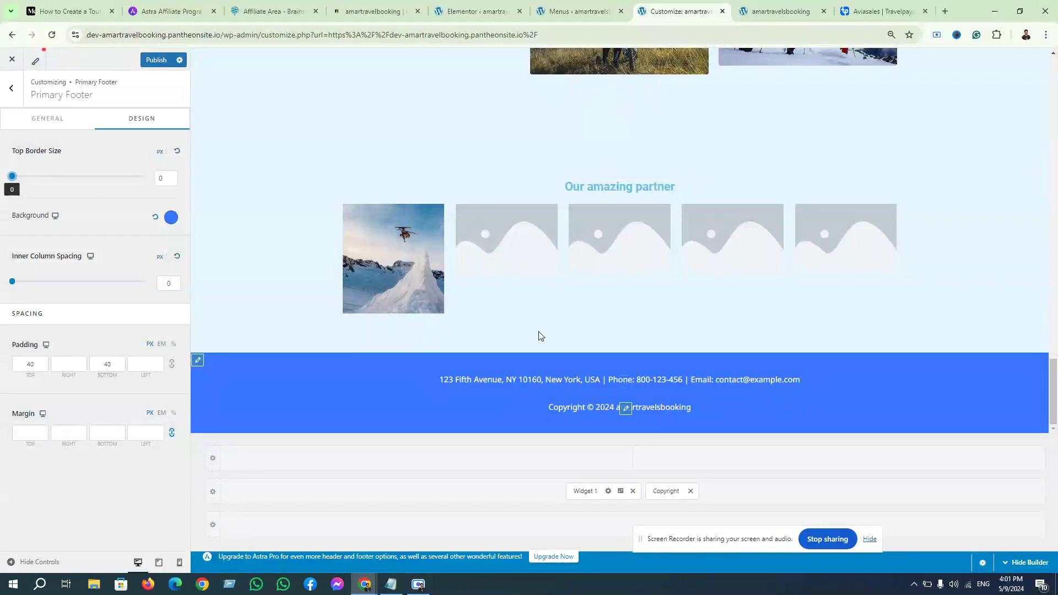
pyautogui.click(156, 60)
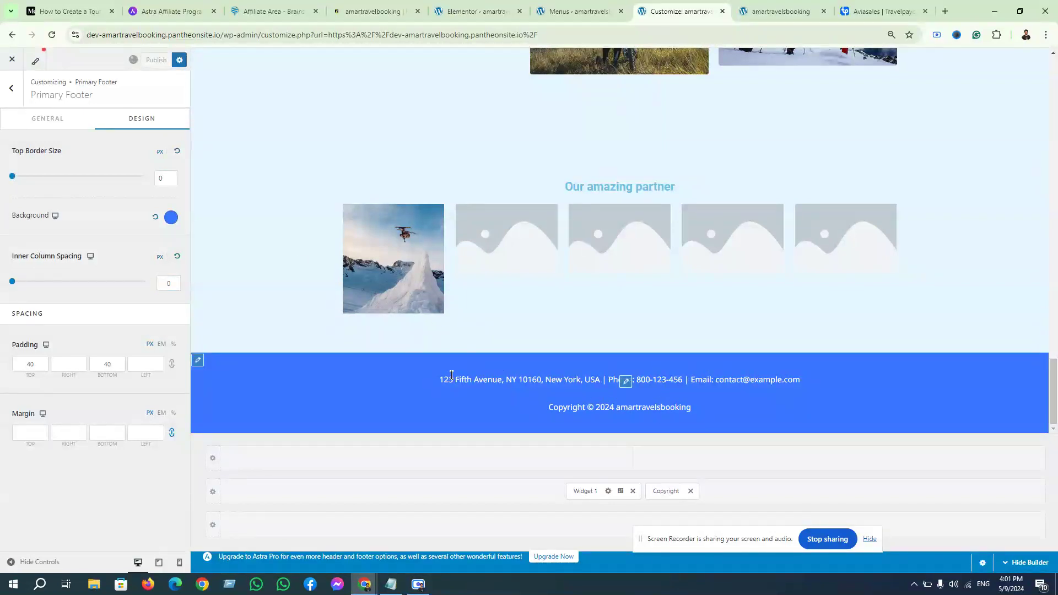
# Open the settings of the Take Action button in the page header, where its text and link are edited.
pyautogui.scroll(8, 382, 375)
pyautogui.scroll(10, 382, 375)
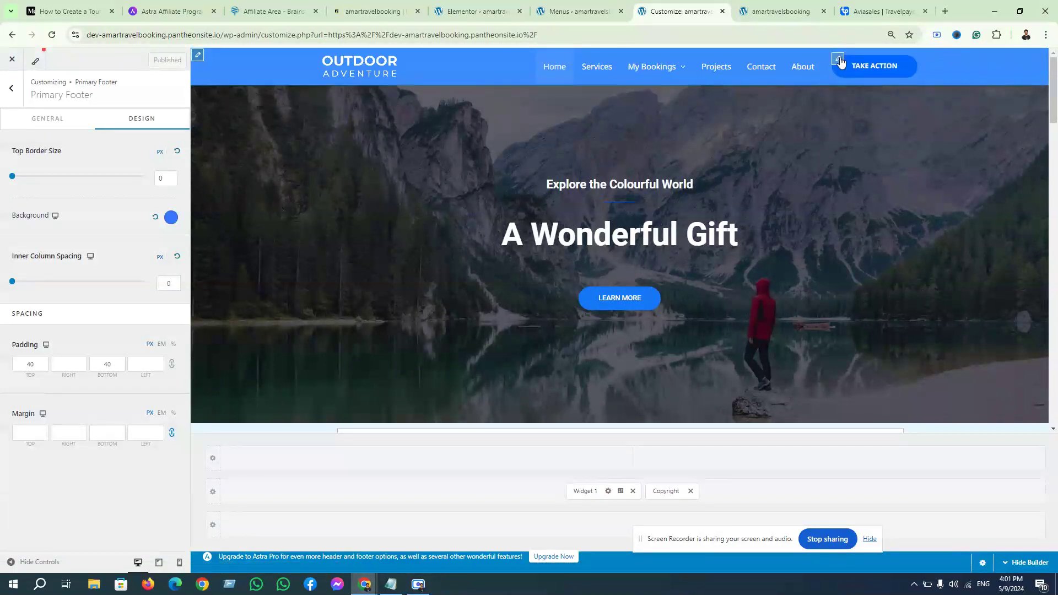
pyautogui.click(839, 59)
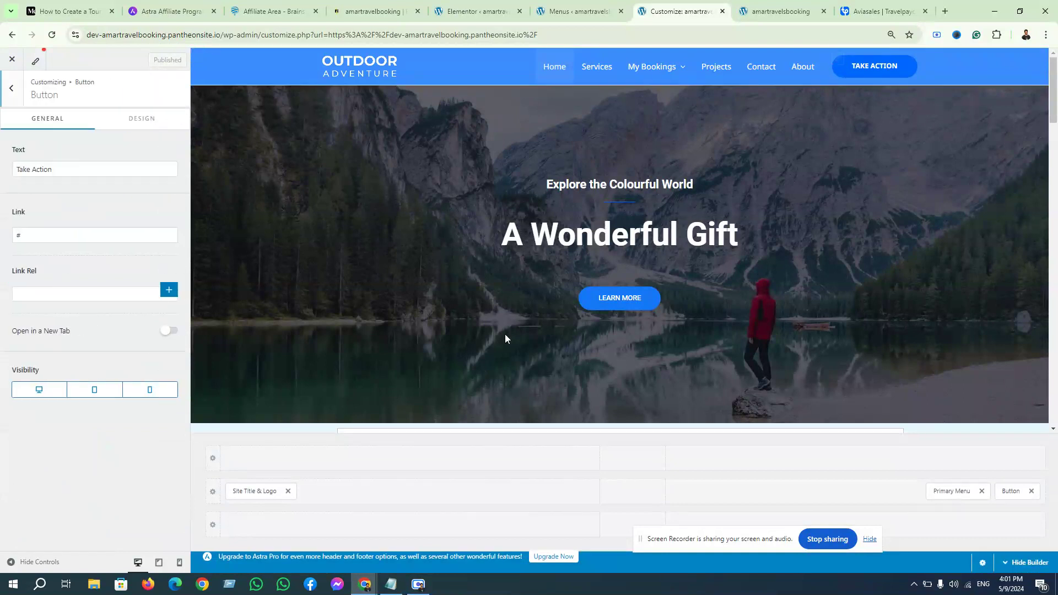
pyautogui.click(85, 236)
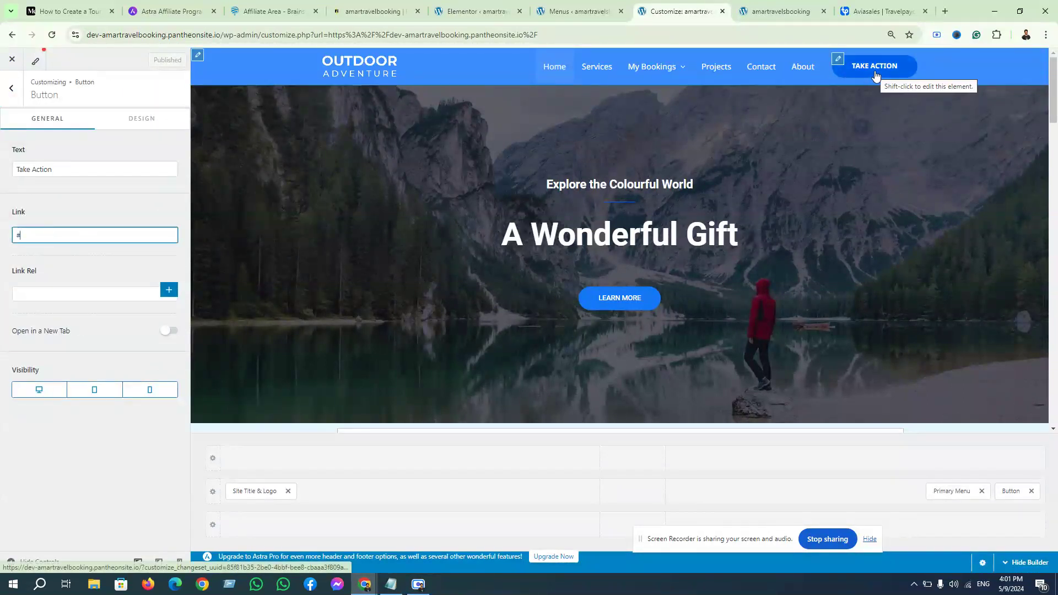
# Try "find us" as the header button's text and clear it again.
pyautogui.moveTo(69, 169); pyautogui.dragTo(7, 178)
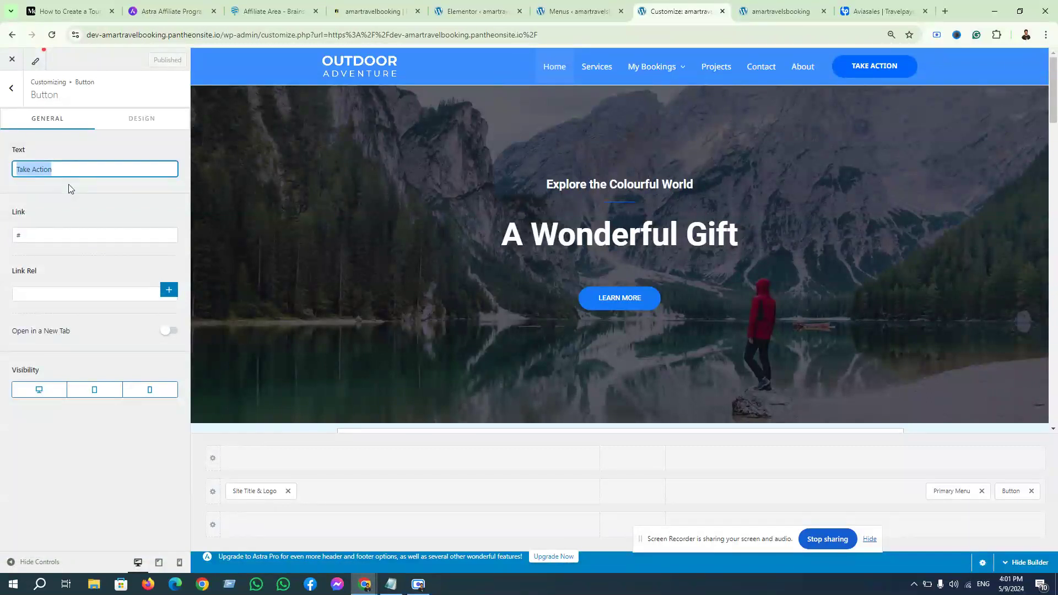
pyautogui.write('find us')
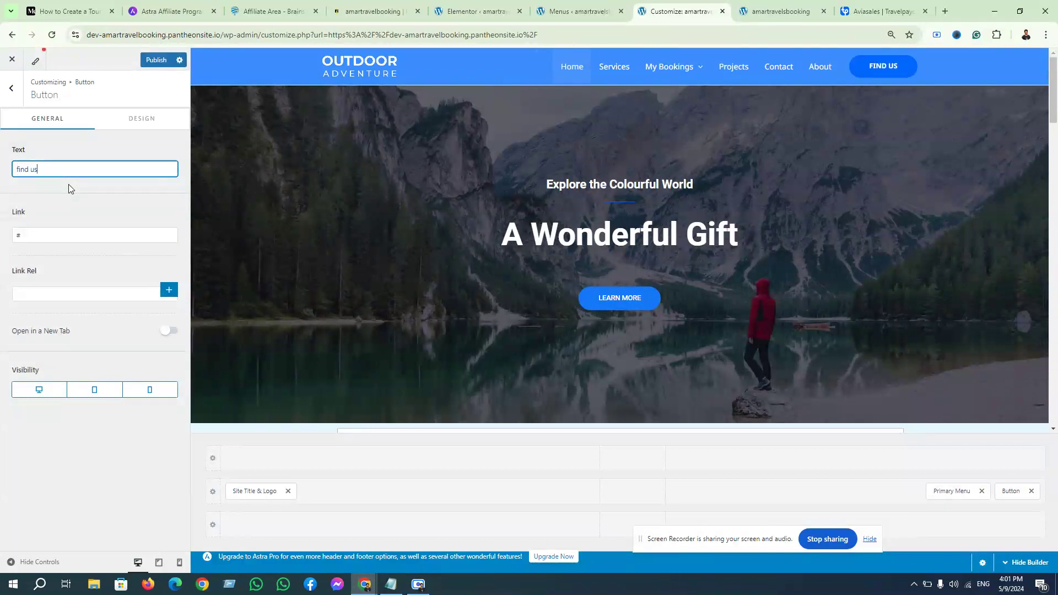
pyautogui.press('BackSpace')
pyautogui.press('BackSpace')
pyautogui.press('BackSpace')
pyautogui.press('BackSpace')
pyautogui.press('BackSpace')
pyautogui.press('BackSpace')
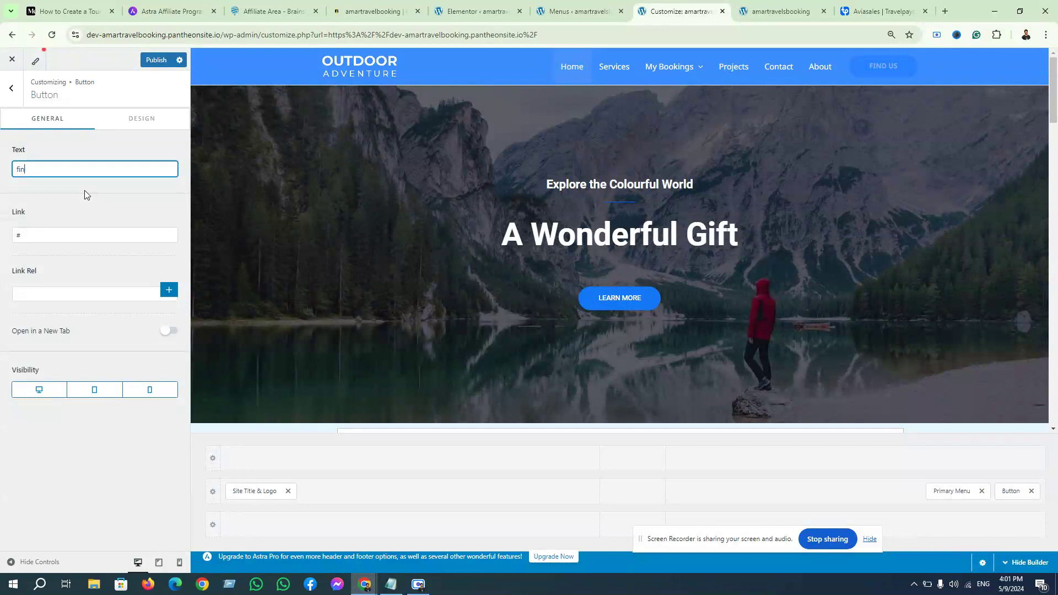
# Set the header button's text to "book now", publish the change and check the preview.
pyautogui.write('book')
pyautogui.press('BackSpace')
pyautogui.press('BackSpace')
pyautogui.press('BackSpace')
pyautogui.press('BackSpace')
pyautogui.press('BackSpace')
pyautogui.write('book now')
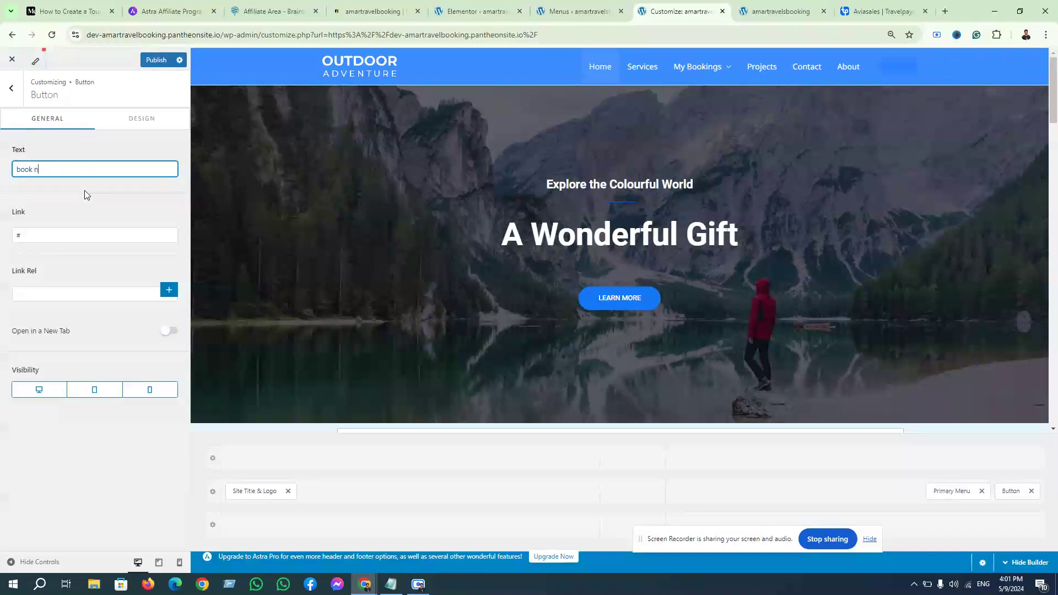
pyautogui.click(159, 64)
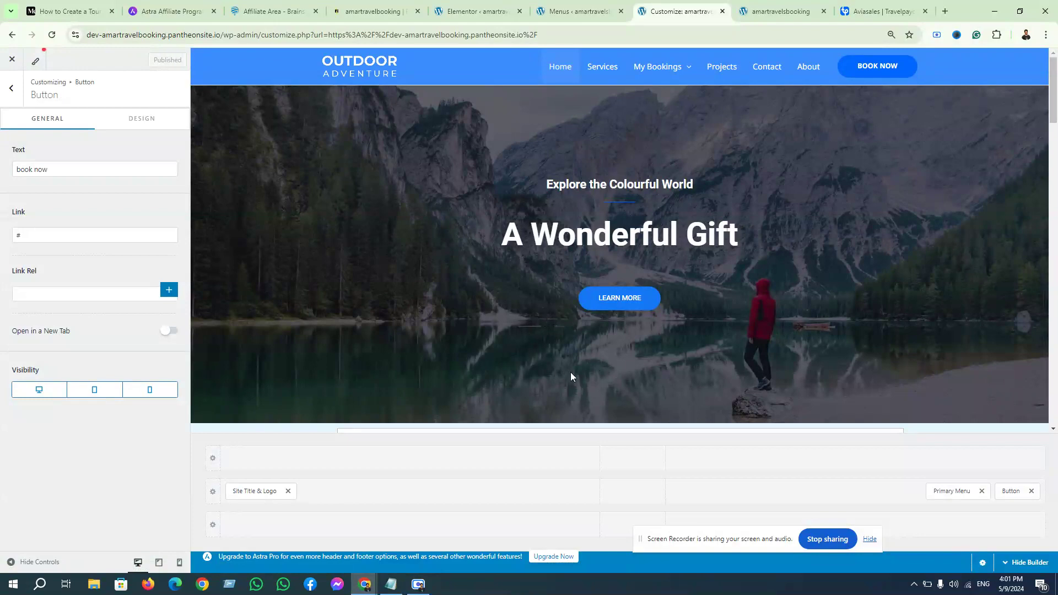
pyautogui.scroll(-4, 546, 371)
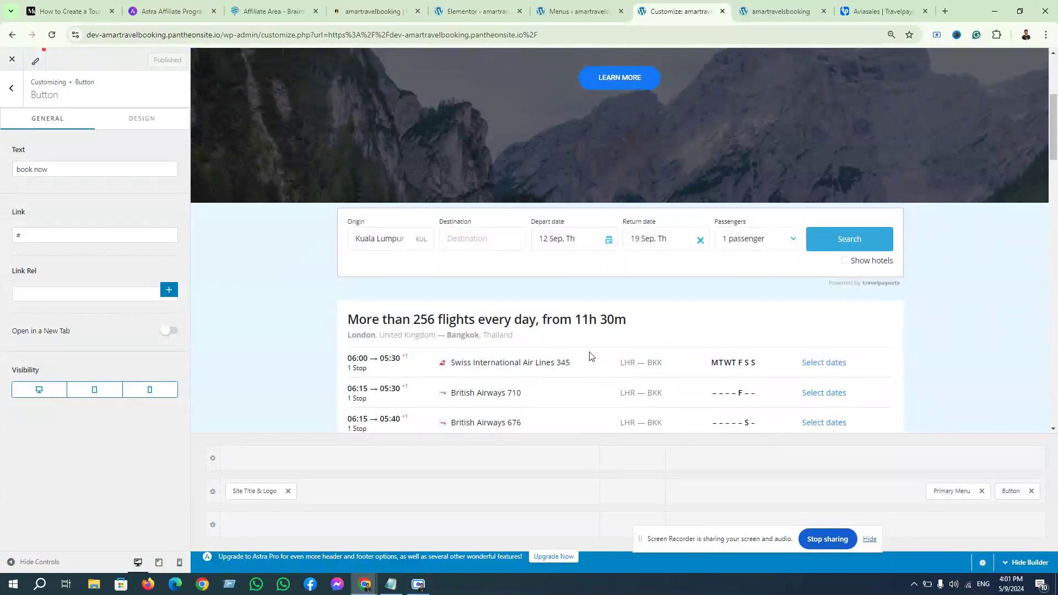
# Set the header button's Link Rel to "#book-now" and publish the change.
pyautogui.scroll(-8, 590, 356)
pyautogui.scroll(5, 590, 353)
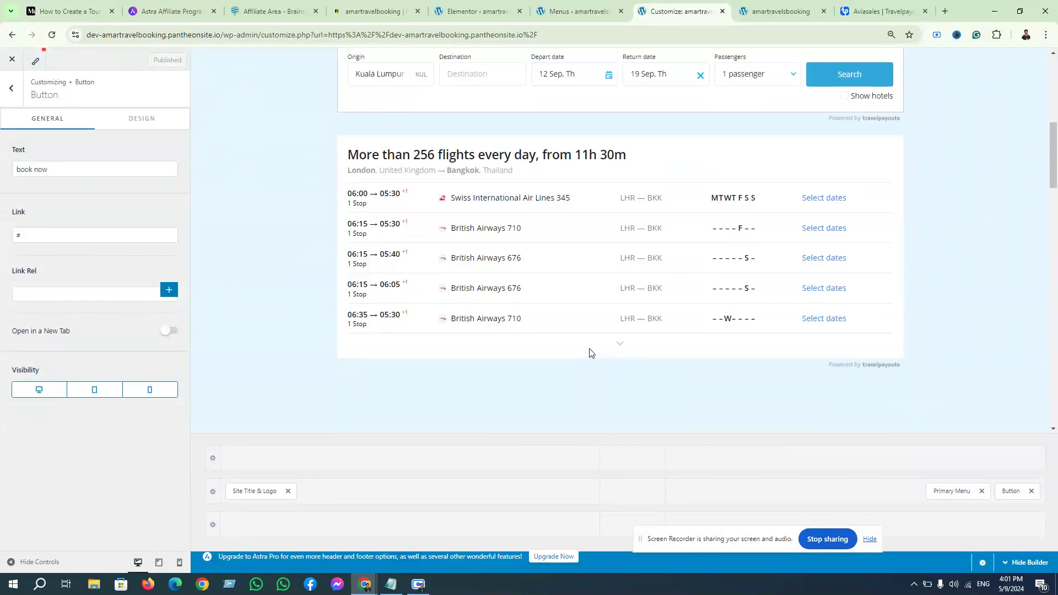
pyautogui.scroll(3, 590, 352)
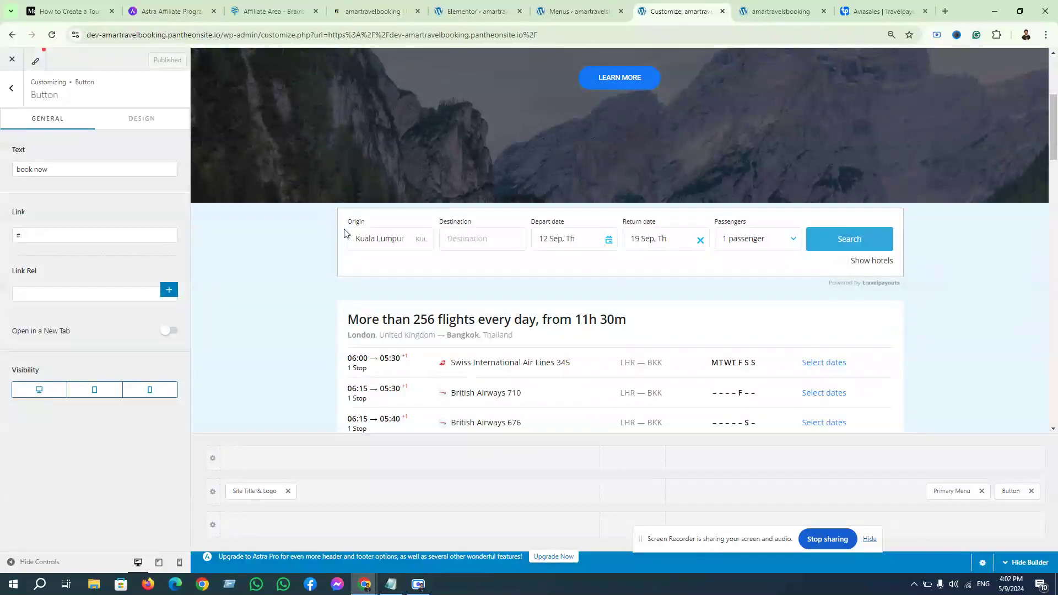
pyautogui.click(52, 236)
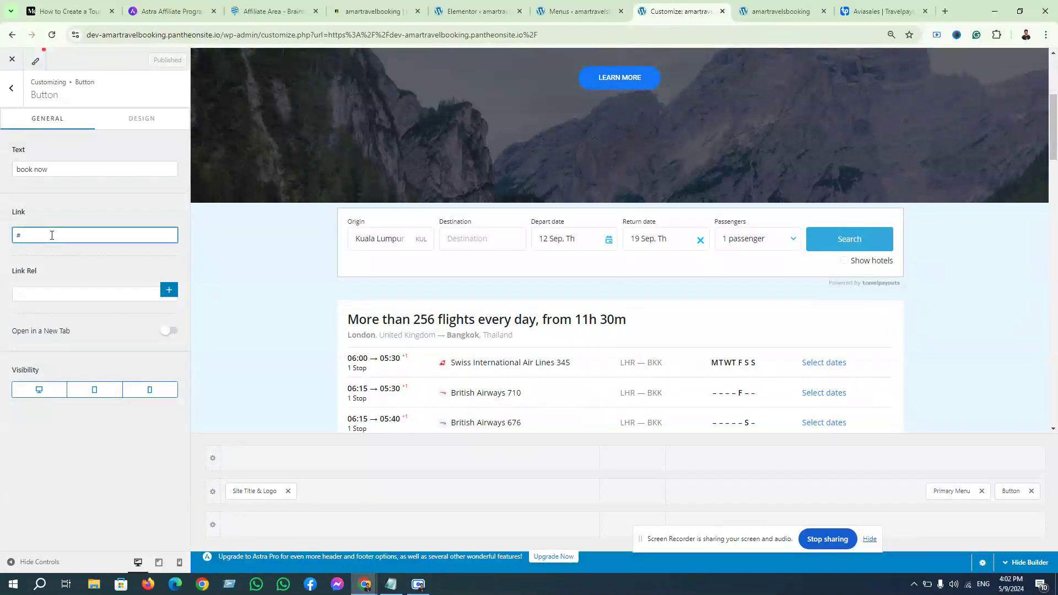
pyautogui.click(30, 292)
pyautogui.write('#book')
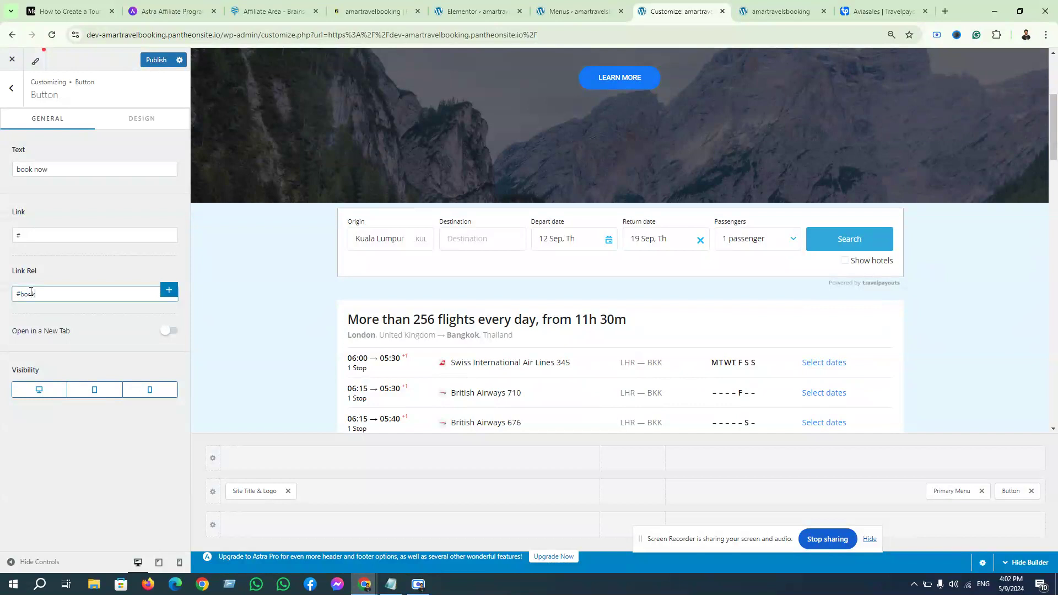
pyautogui.write('-now')
pyautogui.click(156, 61)
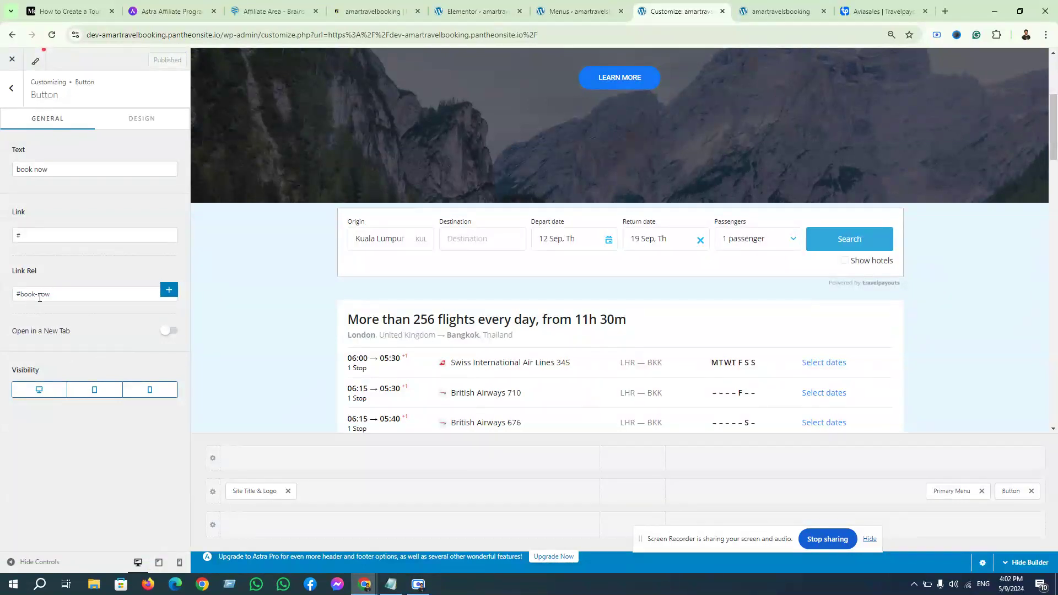
pyautogui.click(61, 294)
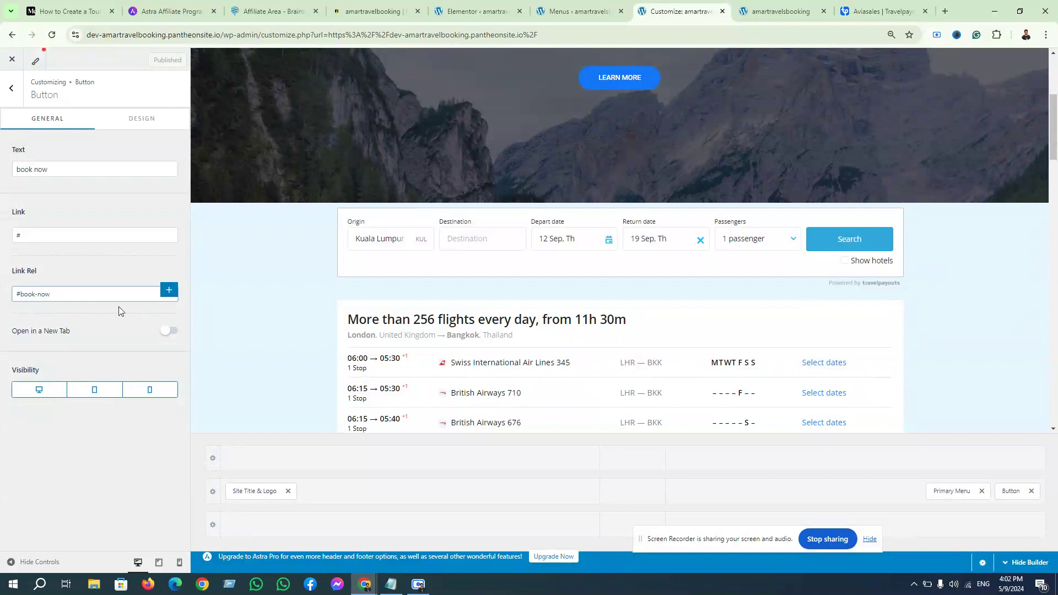
# Reload the live homepage, test the Book Now header button and inspect the hash in the page address.
pyautogui.scroll(5, 721, 358)
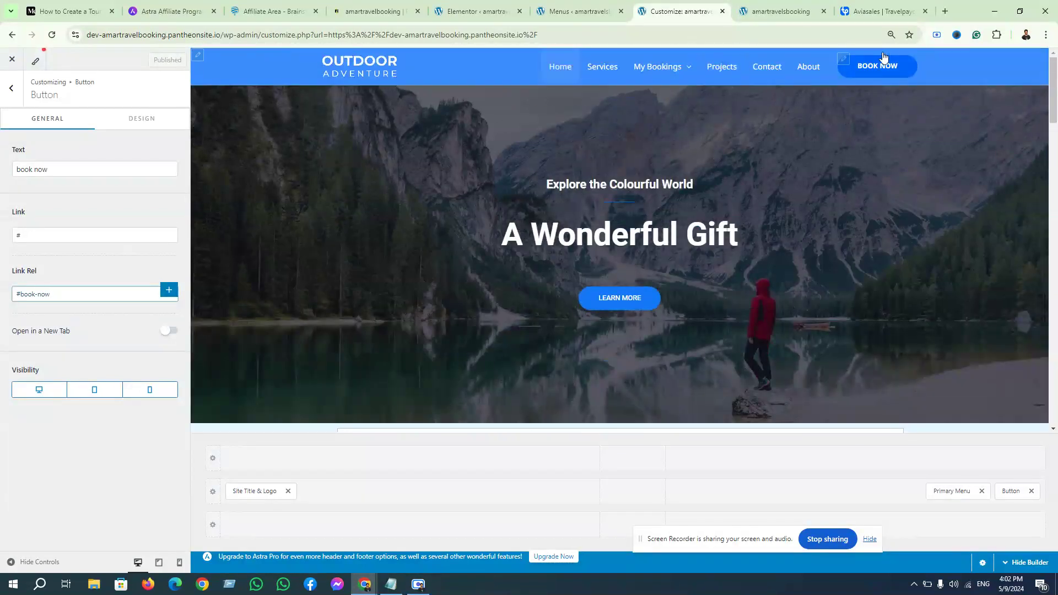
pyautogui.click(778, 11)
pyautogui.click(51, 34)
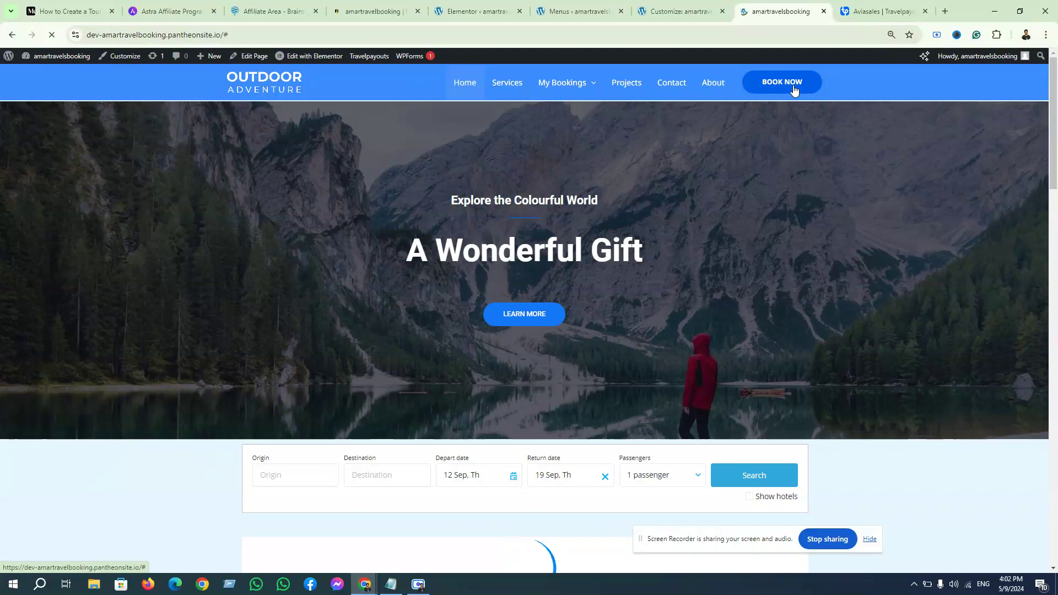
pyautogui.click(795, 88)
pyautogui.scroll(-5, 484, 300)
pyautogui.scroll(-10, 484, 307)
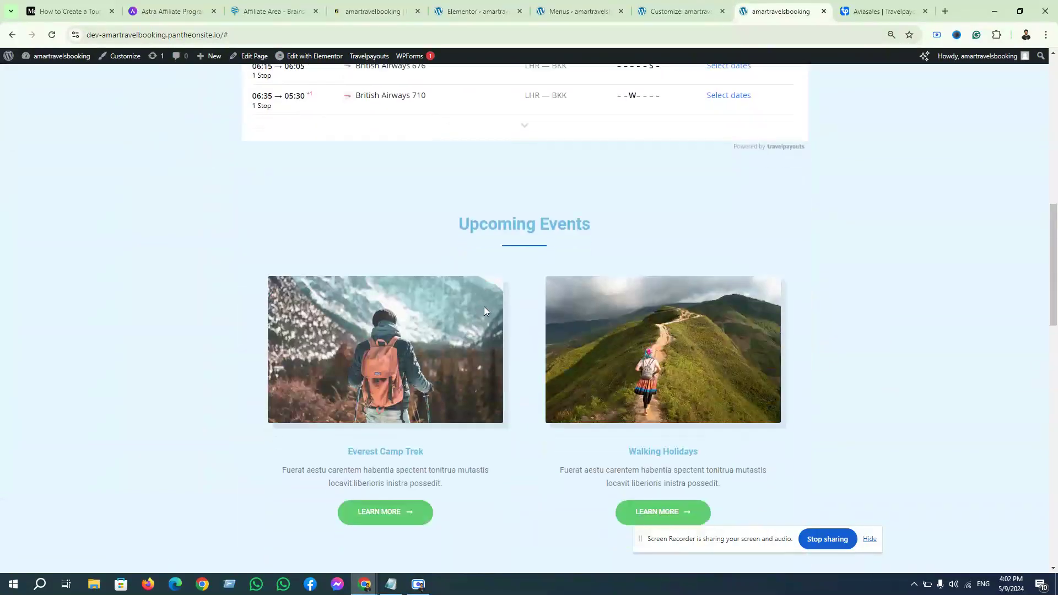
pyautogui.scroll(10, 505, 325)
pyautogui.scroll(3, 675, 137)
pyautogui.doubleClick(251, 35)
# Open the live site's About page and view the My Bookings submenu there.
pyautogui.scroll(2, 780, 179)
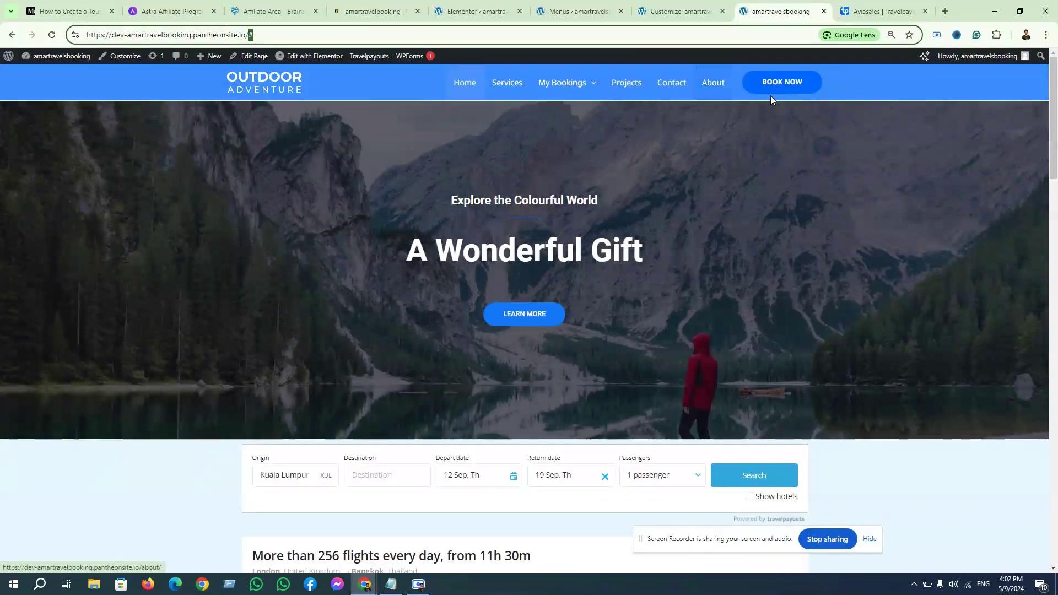
pyautogui.click(720, 94)
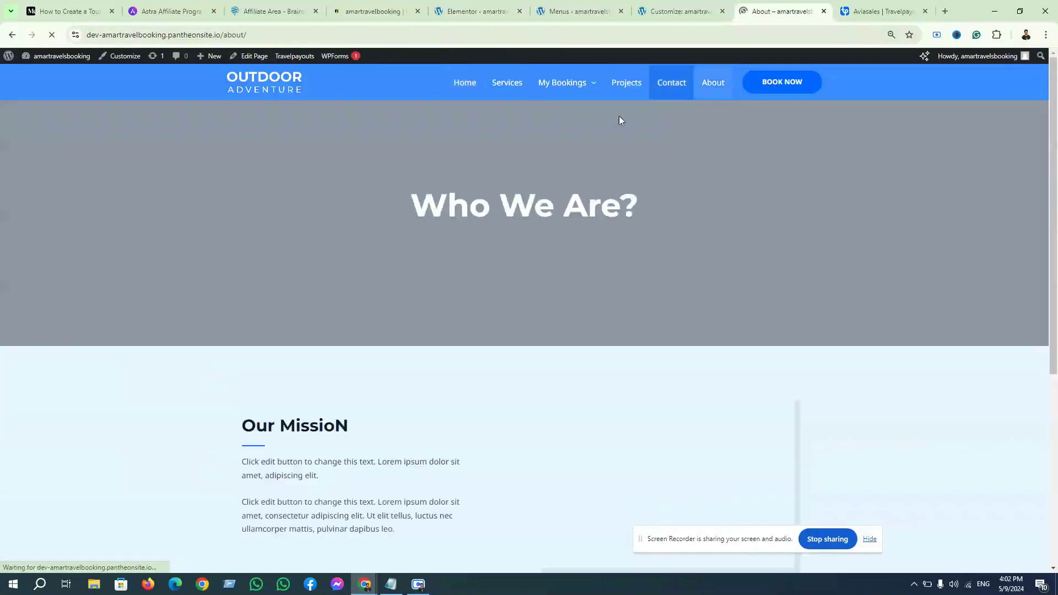
pyautogui.moveTo(562, 88)
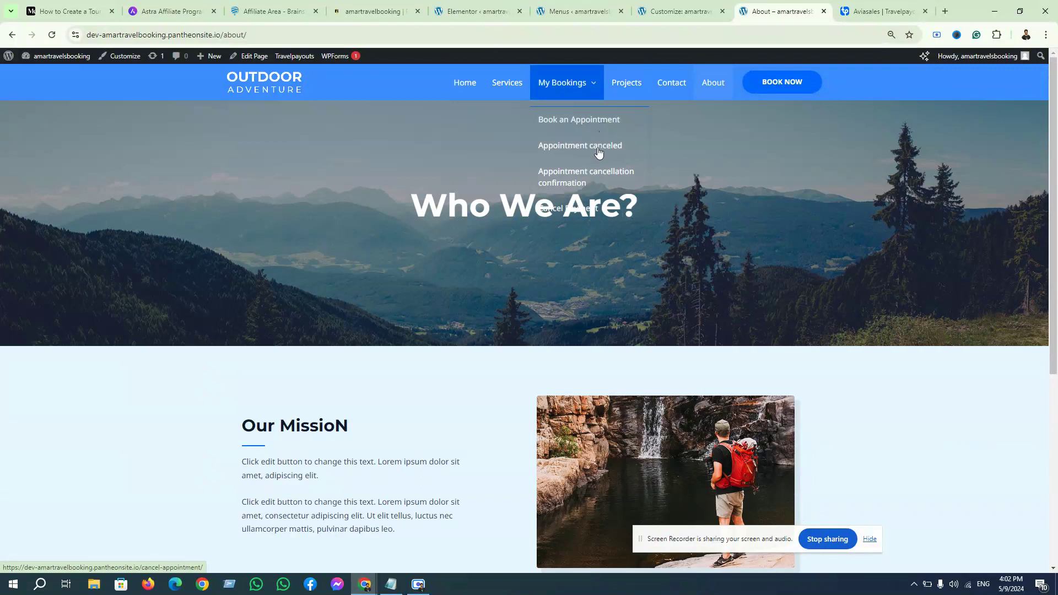
# Return to the customizer and examine the Primary Menu's submenu container, color, font and spacing design settings.
pyautogui.click(643, 7)
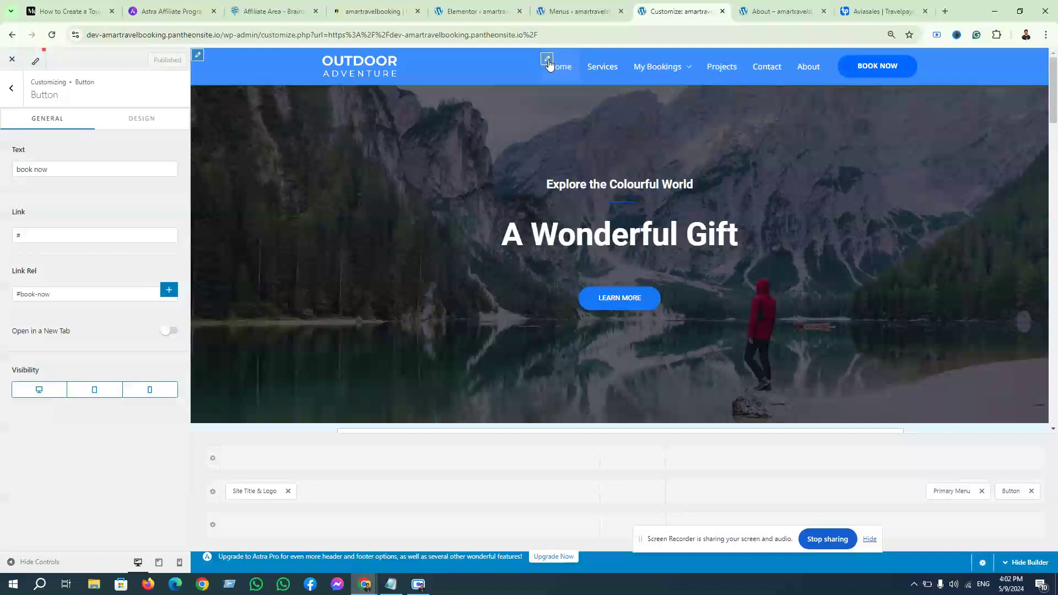
pyautogui.click(550, 62)
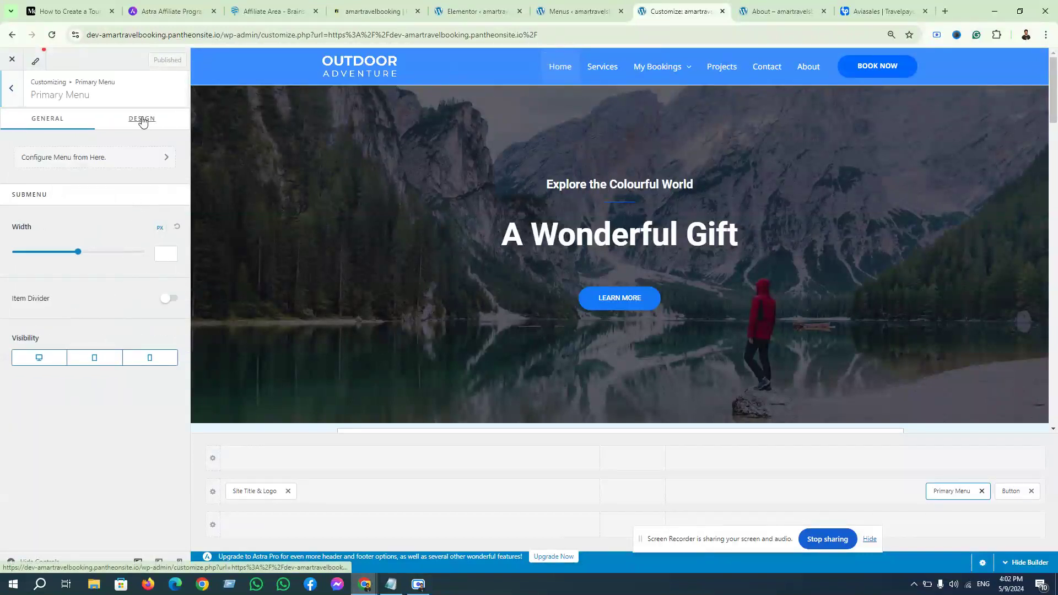
pyautogui.click(142, 118)
pyautogui.scroll(-2, 147, 276)
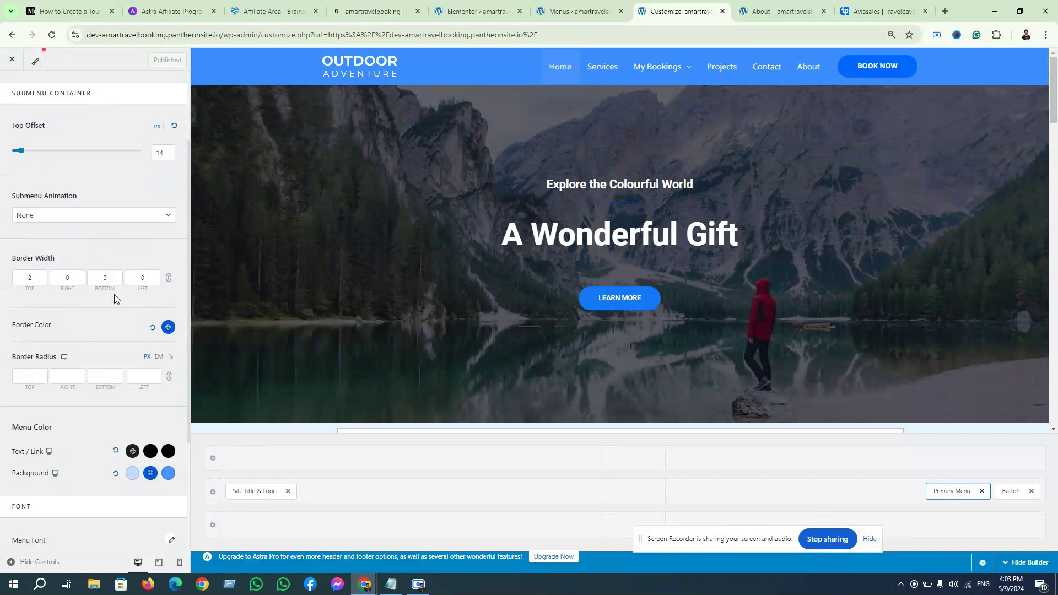
pyautogui.scroll(-1, 113, 294)
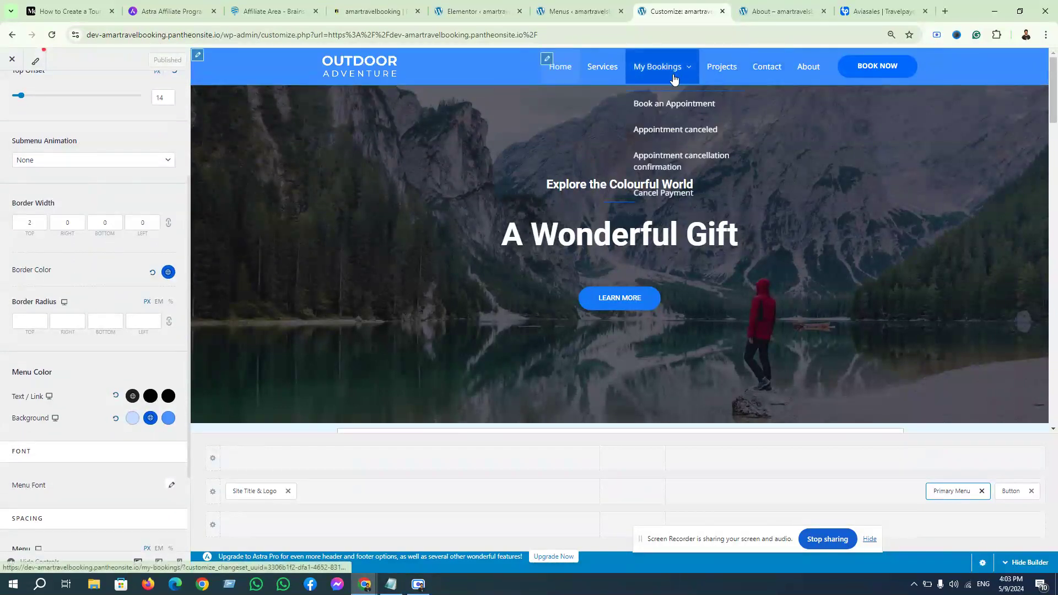
pyautogui.scroll(-2, 130, 302)
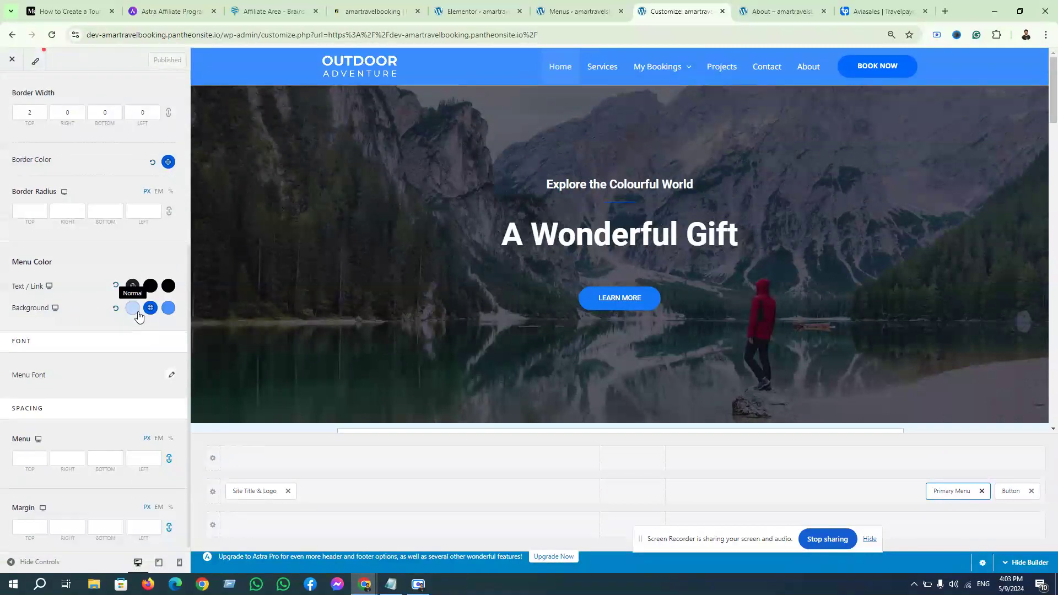
pyautogui.scroll(-1, 158, 314)
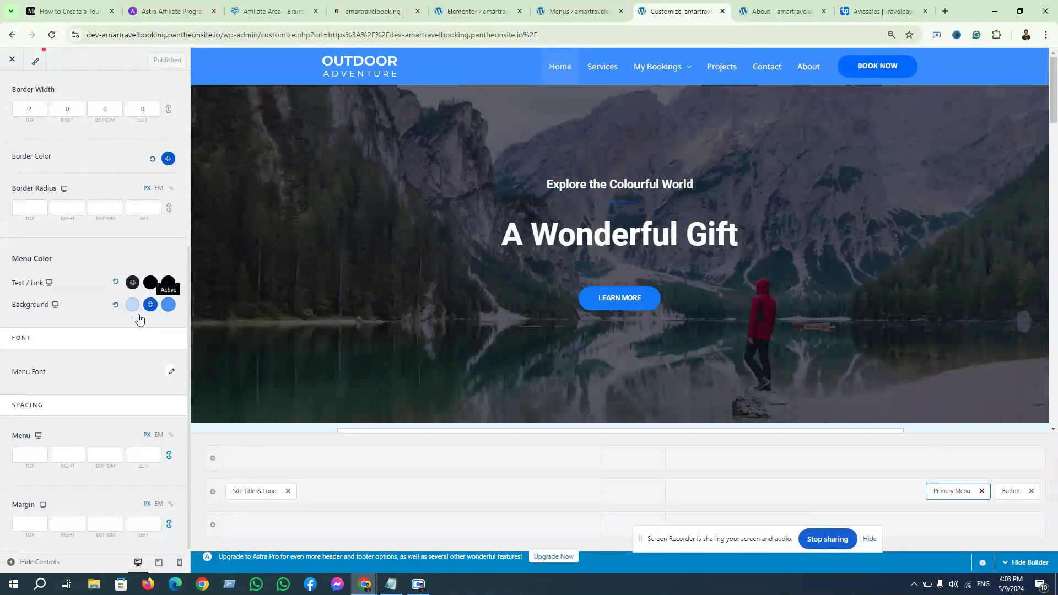
pyautogui.scroll(3, 120, 359)
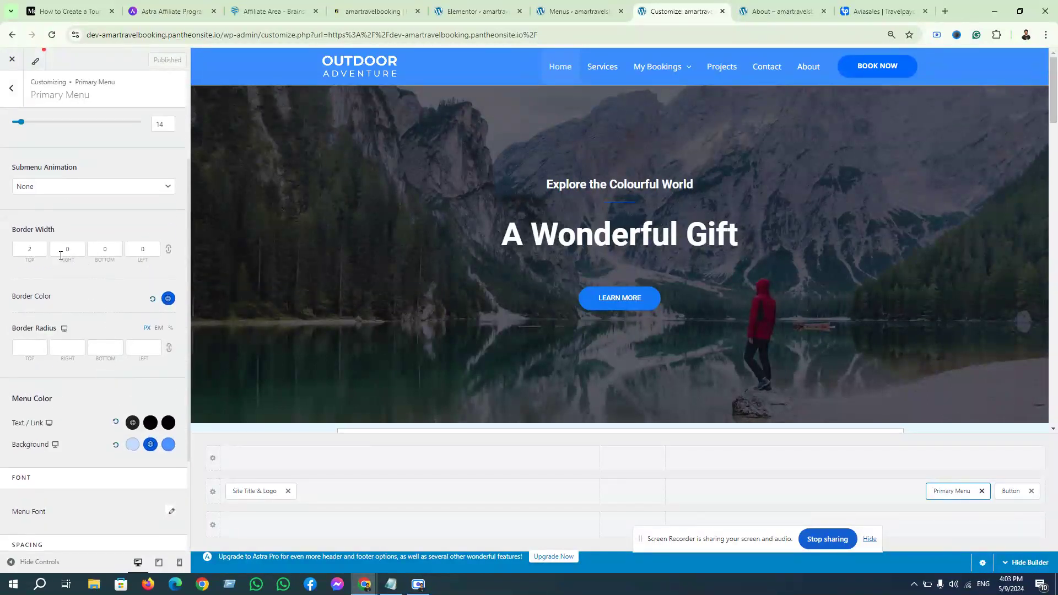
# Check the Submenu Animation options, the My Bookings submenu preview and the remaining Primary Menu design settings.
pyautogui.click(120, 187)
pyautogui.click(119, 186)
pyautogui.moveTo(684, 71)
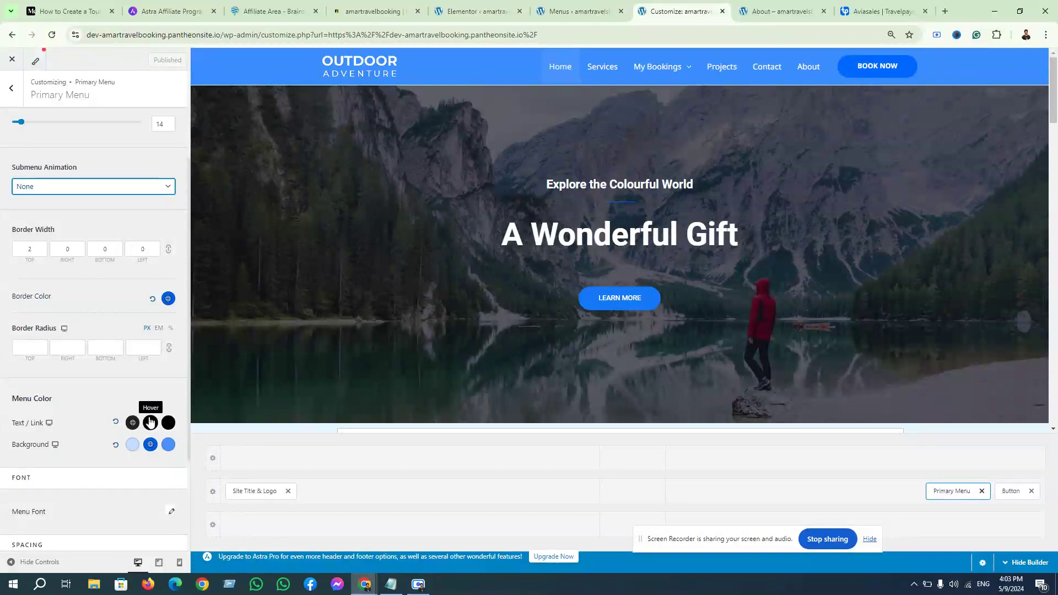
pyautogui.scroll(-2, 143, 415)
pyautogui.scroll(-1, 83, 390)
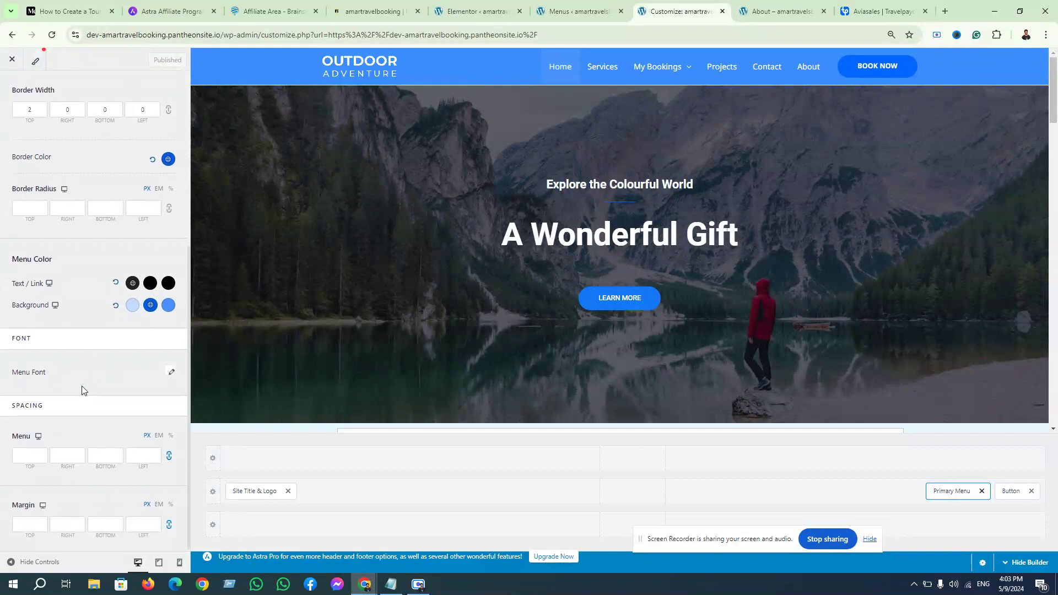
pyautogui.scroll(5, 64, 447)
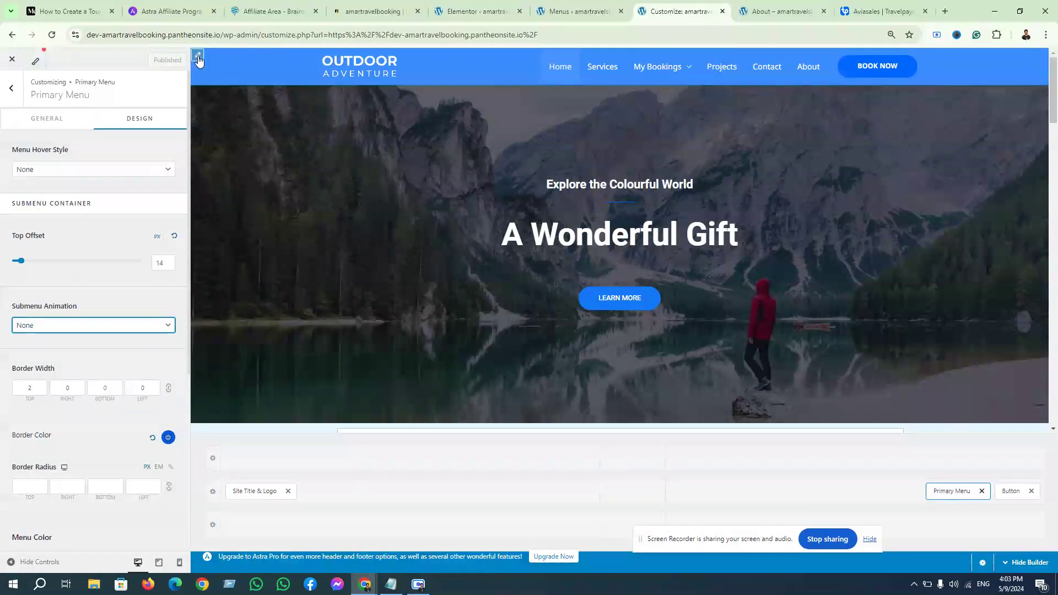
# Leave the Primary Header settings, look over the Header Builder elements and return to the main customizer sections.
pyautogui.click(12, 88)
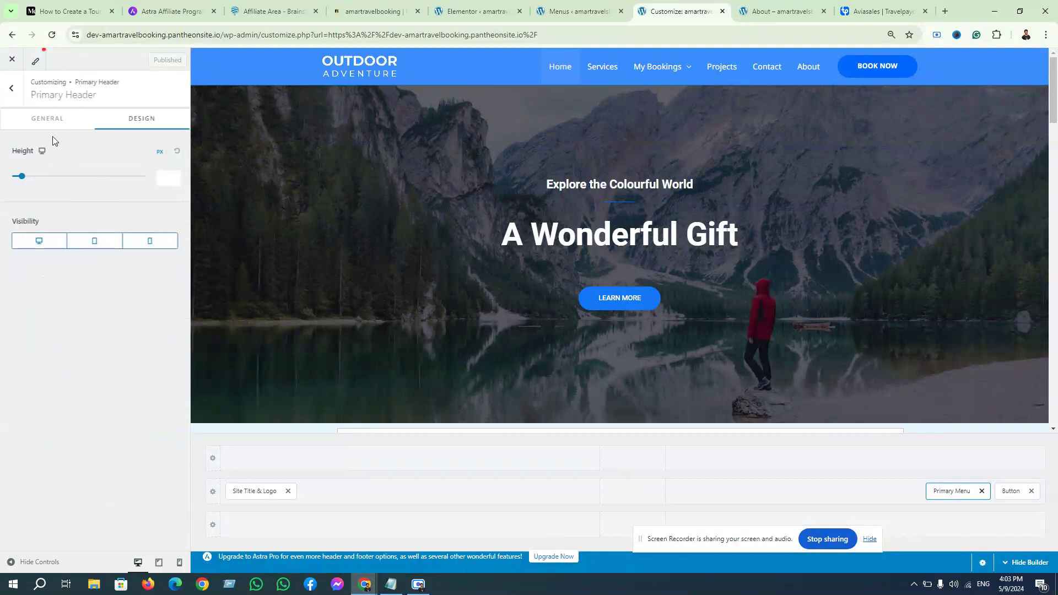
pyautogui.click(11, 88)
pyautogui.scroll(-2, 127, 328)
pyautogui.scroll(3, 128, 323)
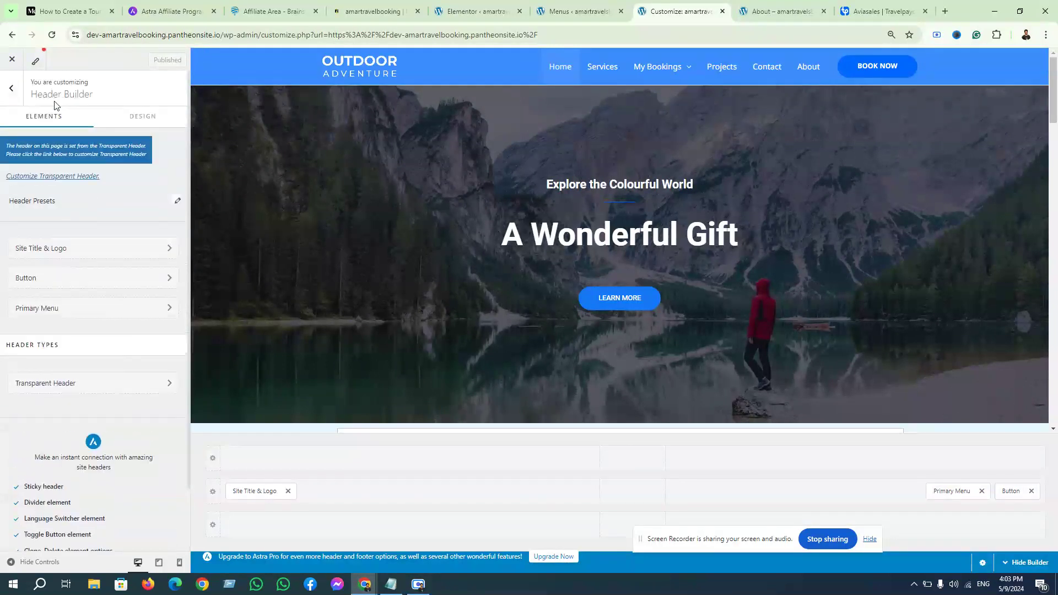
pyautogui.click(12, 89)
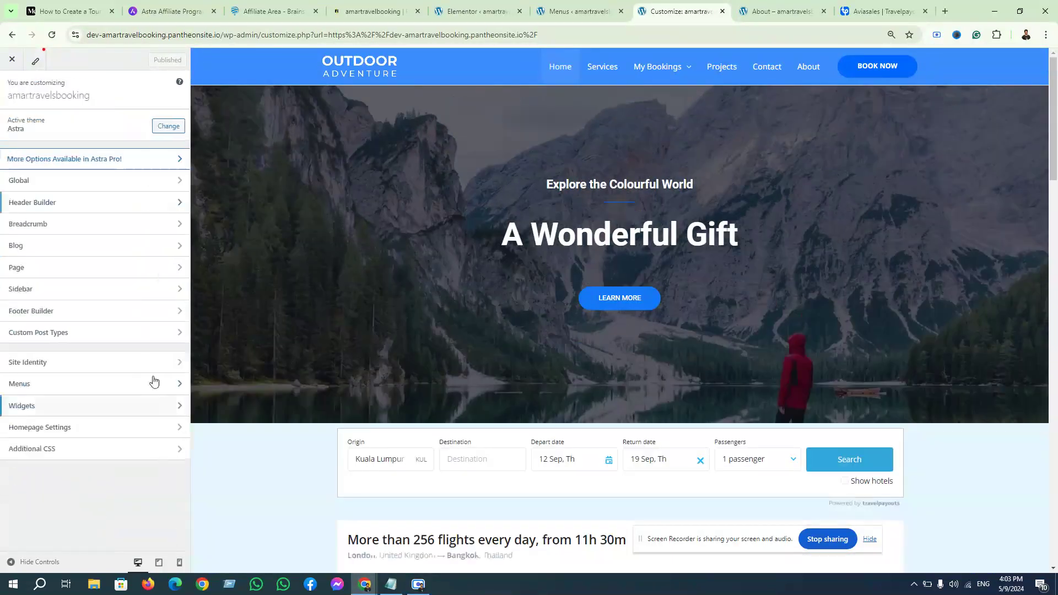
# Look through the Widgets, Menus and Homepage Settings sections of the customizer.
pyautogui.click(116, 408)
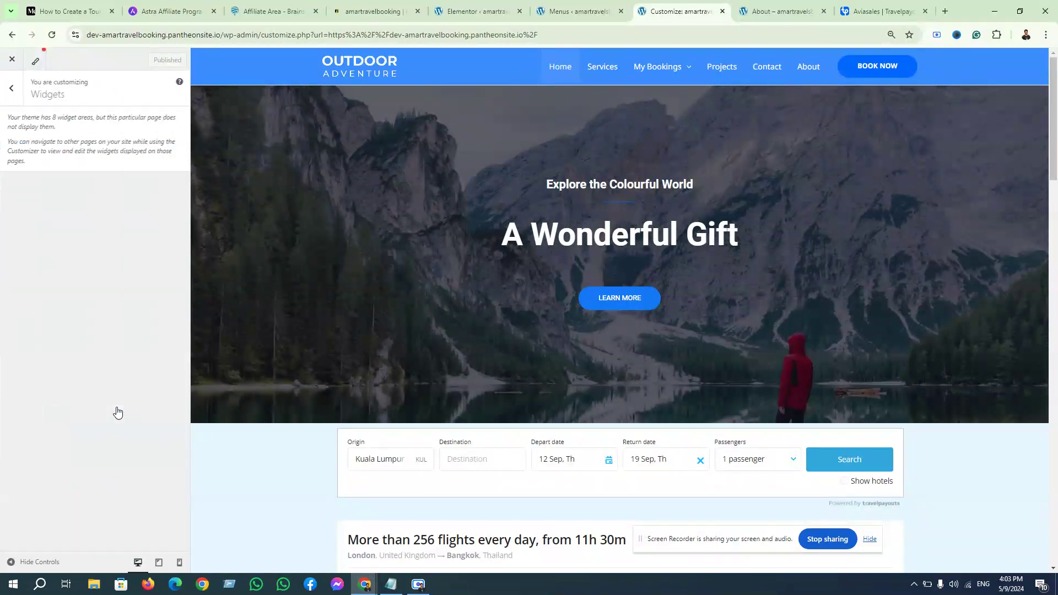
pyautogui.click(17, 89)
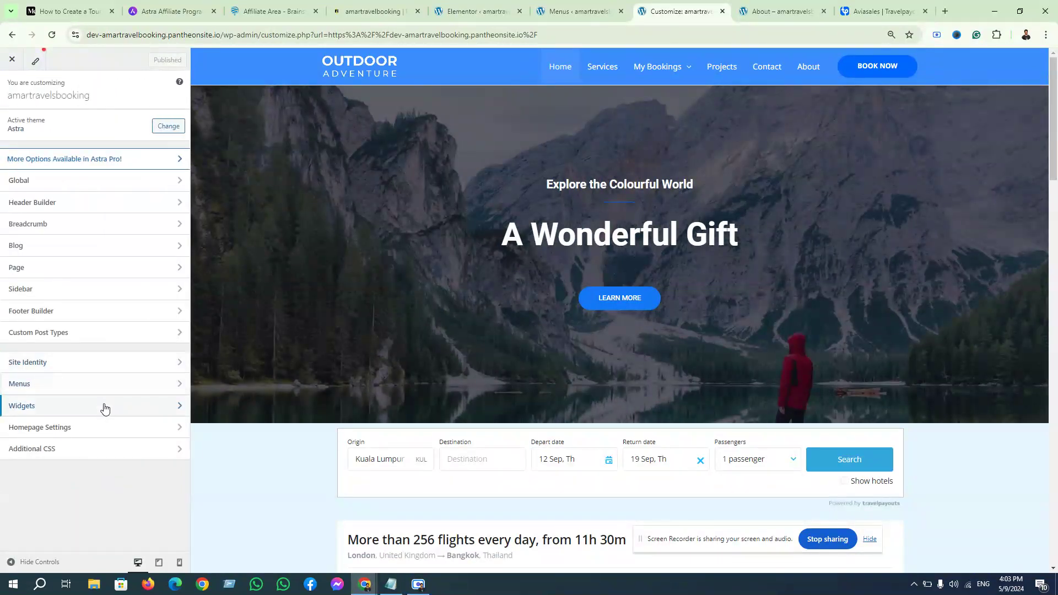
pyautogui.click(107, 386)
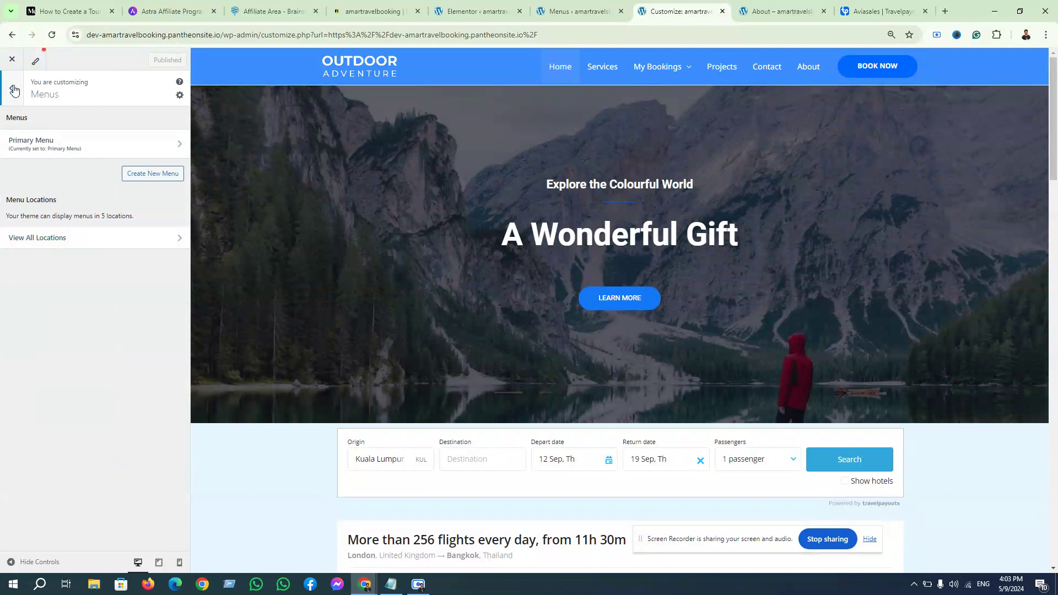
pyautogui.click(12, 90)
pyautogui.click(109, 435)
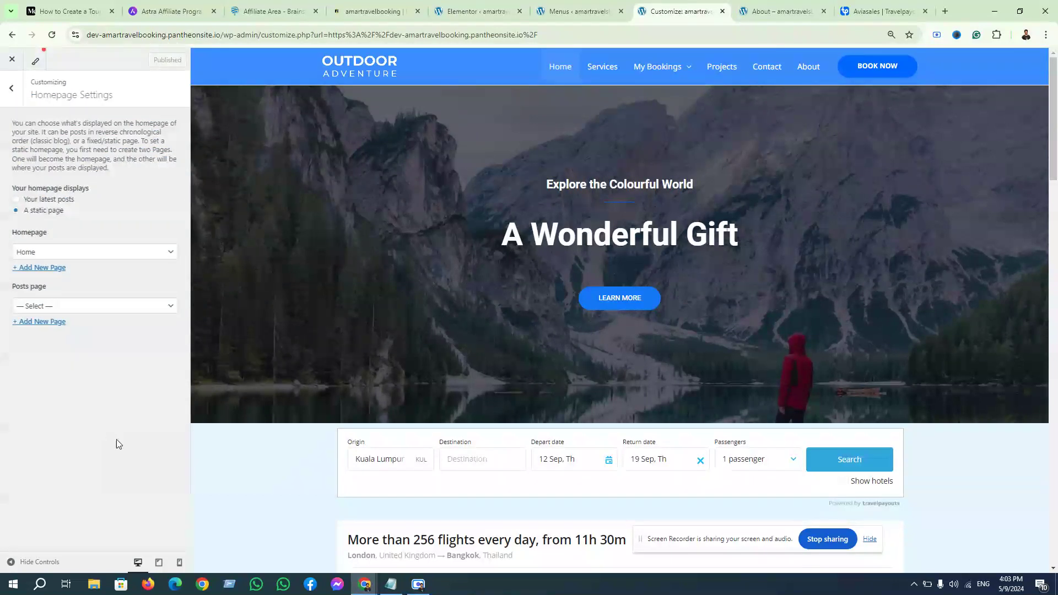
pyautogui.click(12, 89)
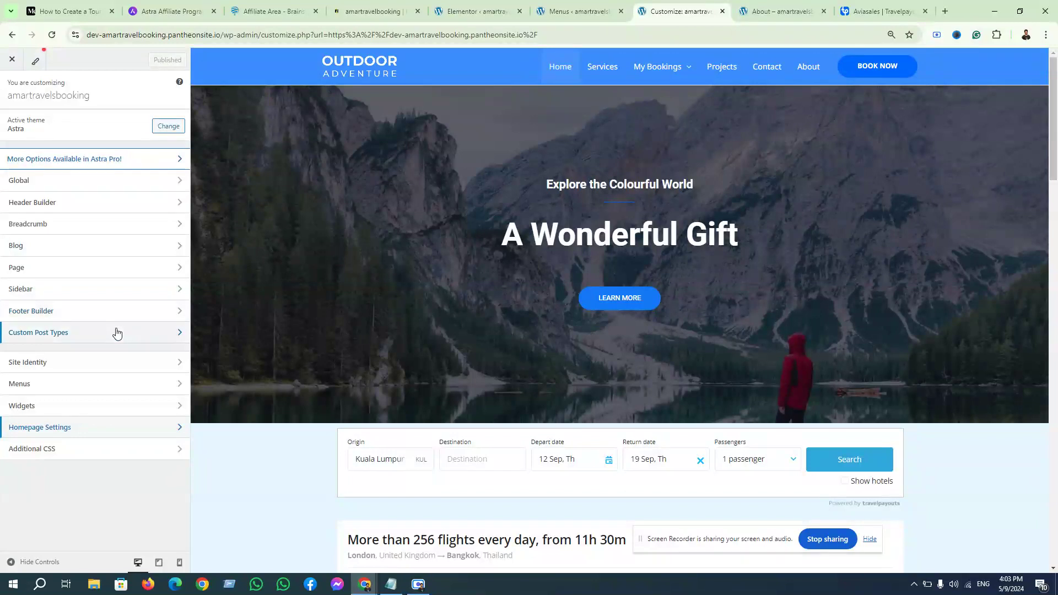
# Look through the Custom Post Types and Sidebar sections, and reopen the Menus section of the customizer.
pyautogui.click(151, 334)
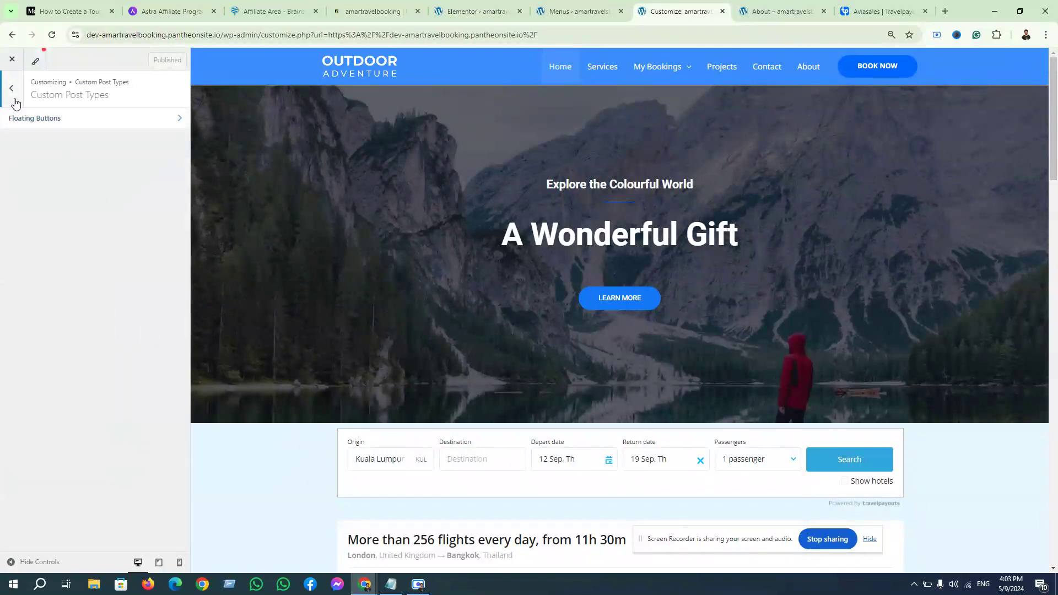
pyautogui.press('Escape')
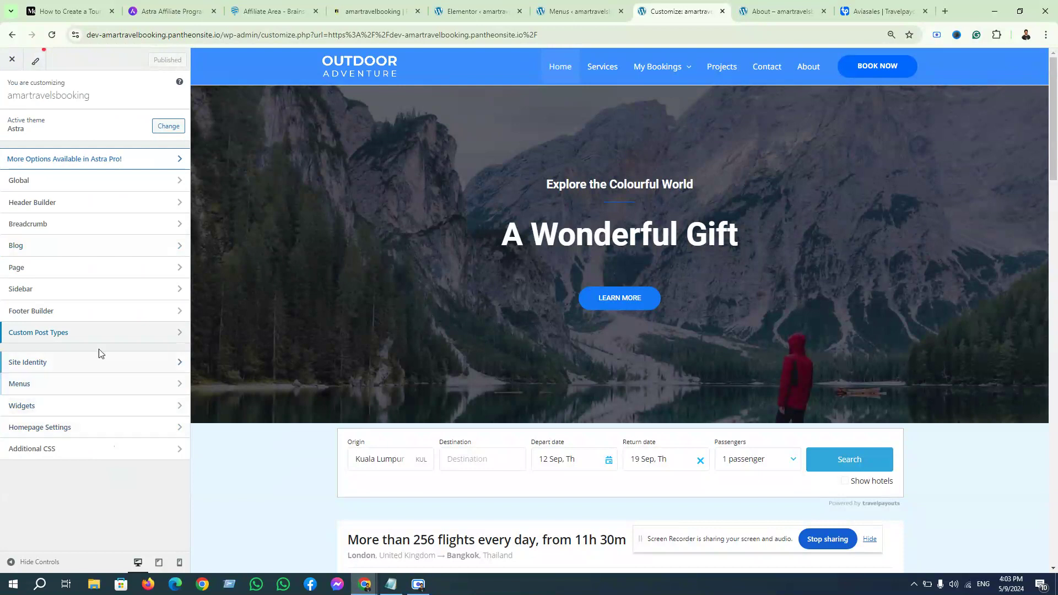
pyautogui.click(102, 289)
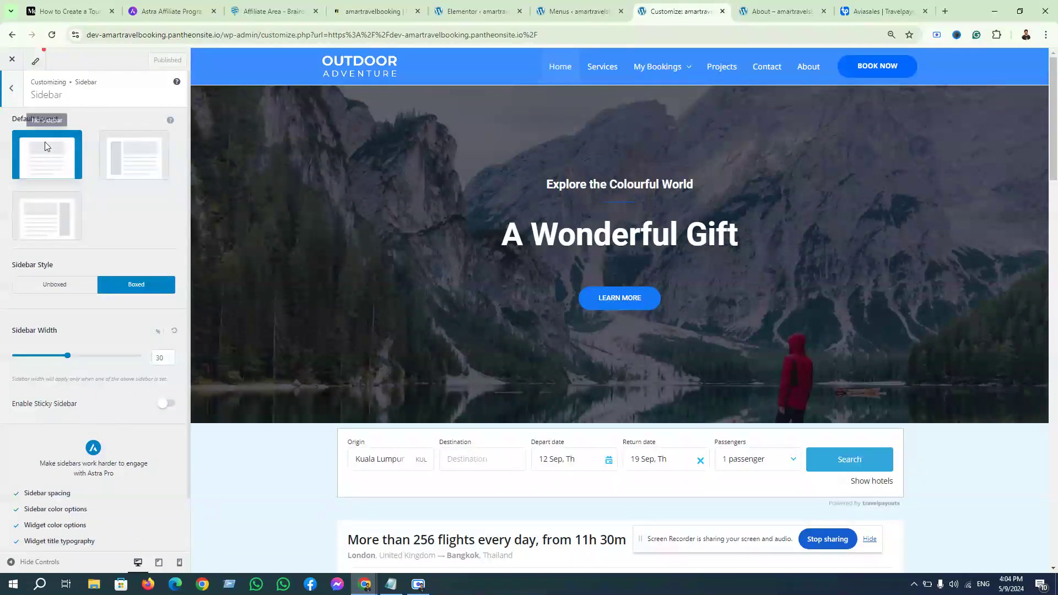
pyautogui.click(20, 99)
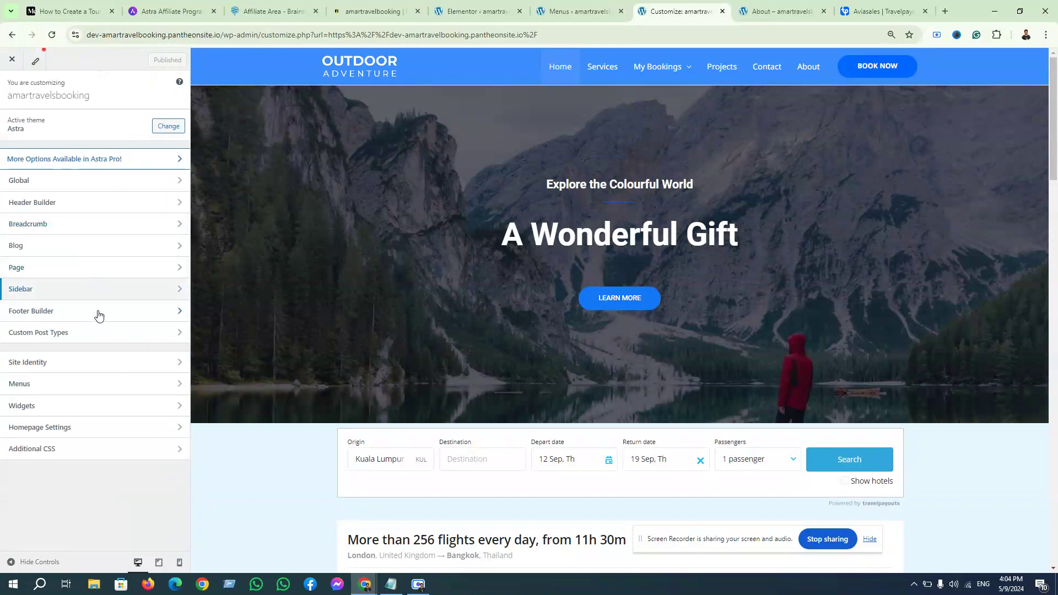
pyautogui.click(158, 389)
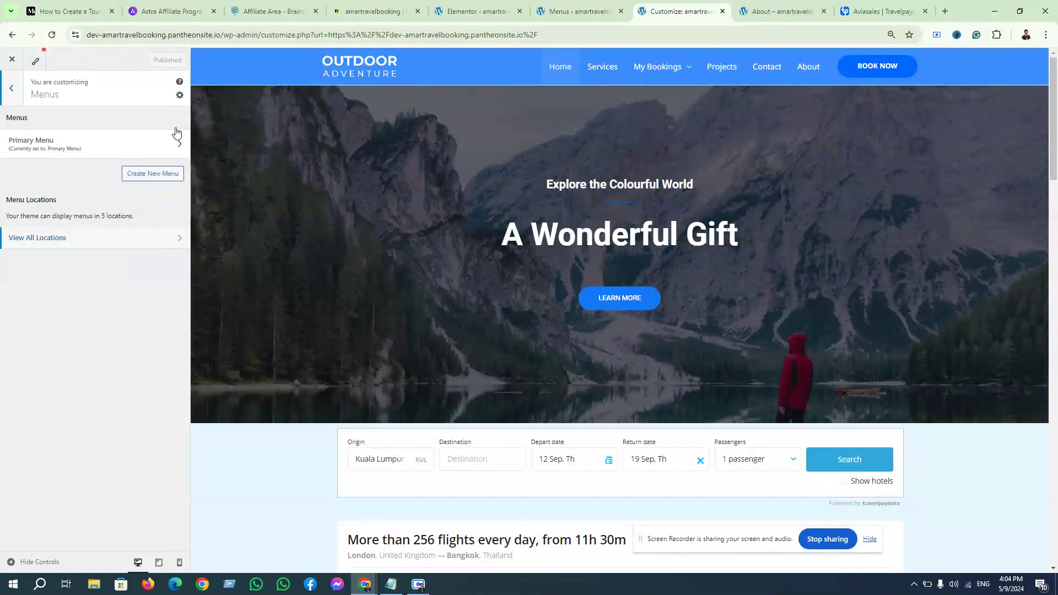
# Review the Primary Menu design settings, including the submenu Border Color picker, Menu Color, Font and Spacing options.
pyautogui.click(19, 95)
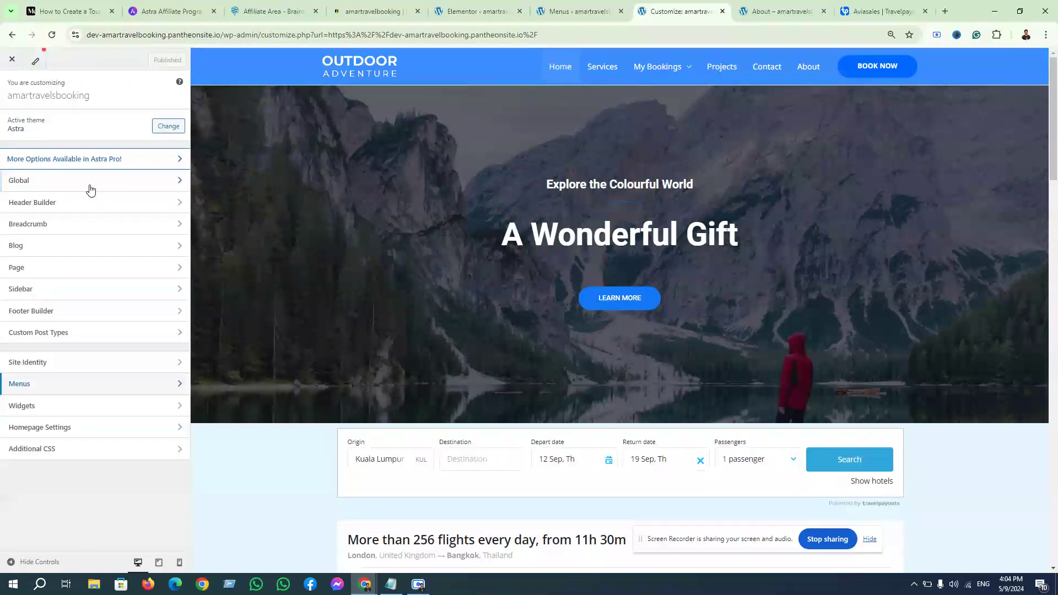
pyautogui.click(546, 59)
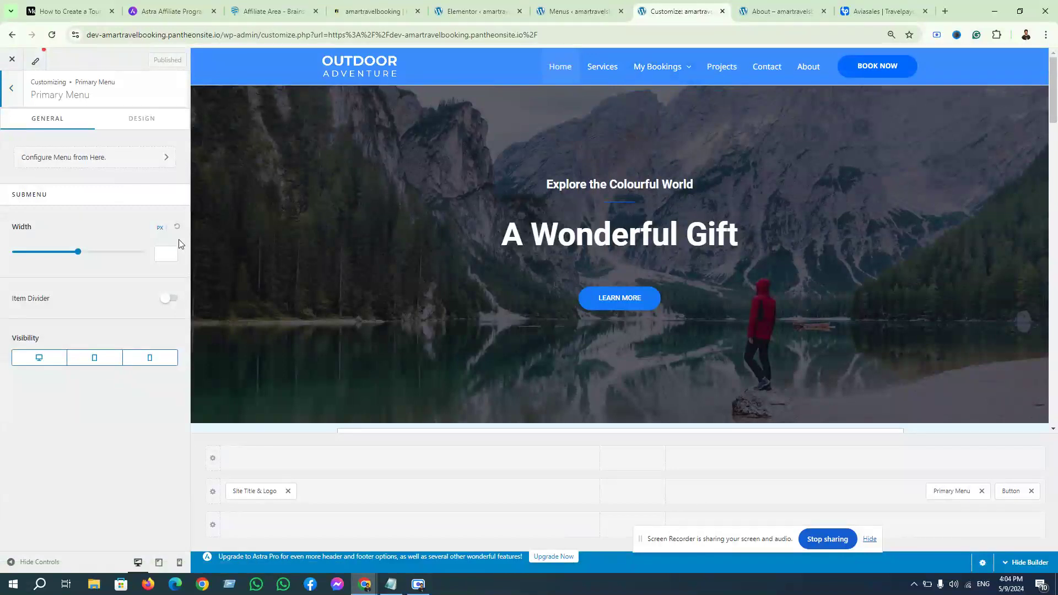
pyautogui.click(150, 121)
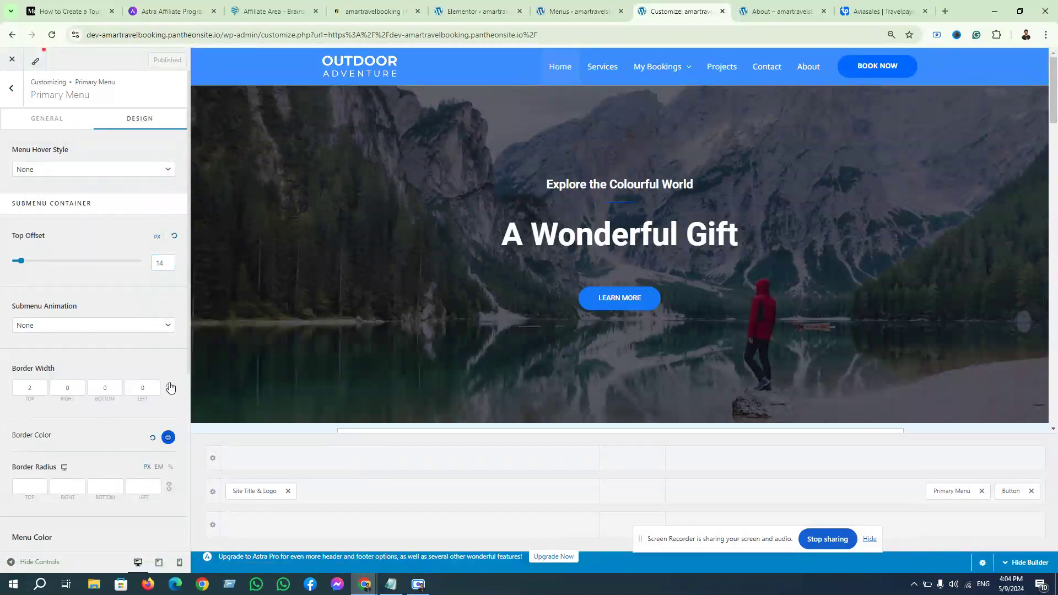
pyautogui.scroll(-3, 166, 386)
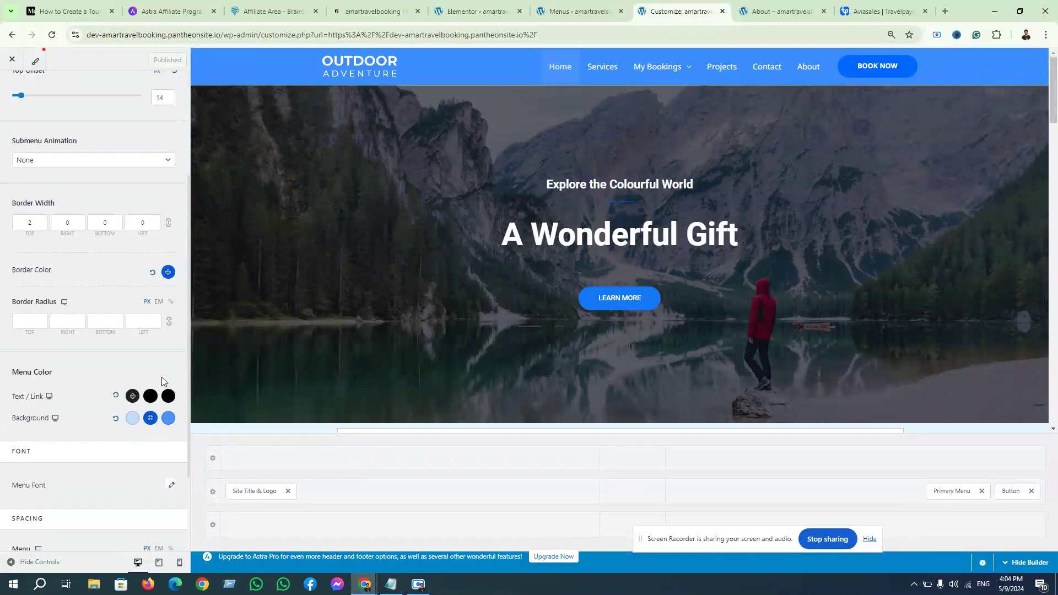
pyautogui.click(168, 273)
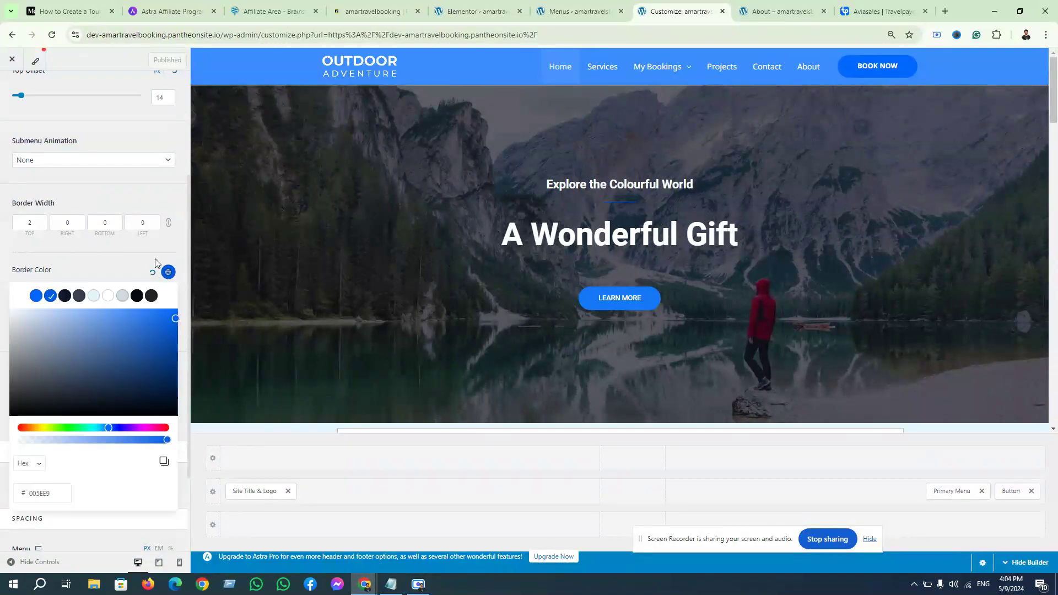
pyautogui.click(100, 265)
pyautogui.scroll(-1, 147, 372)
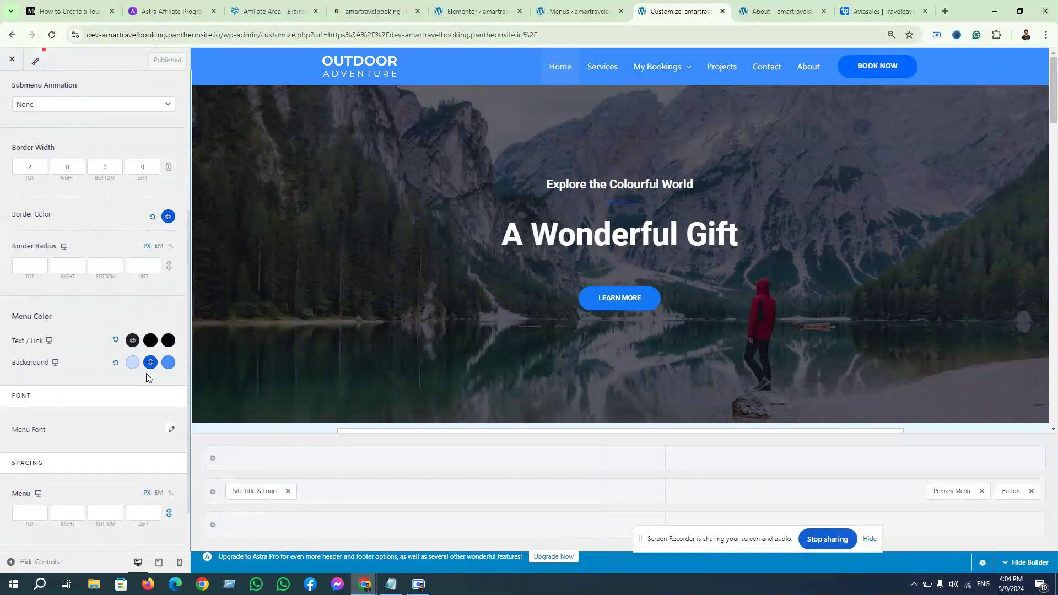
pyautogui.scroll(-1, 147, 375)
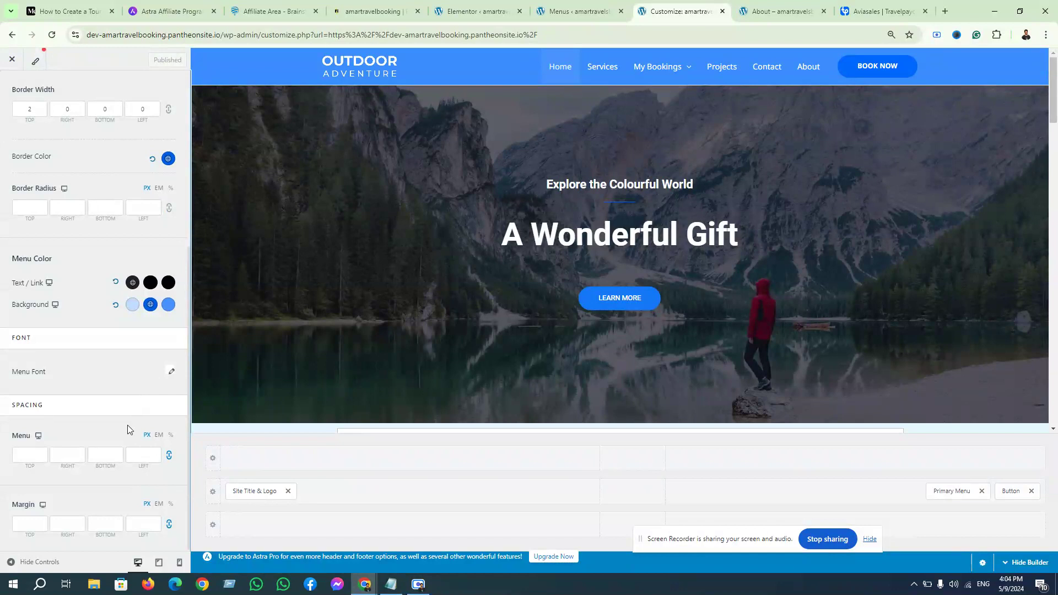
pyautogui.scroll(2, 127, 425)
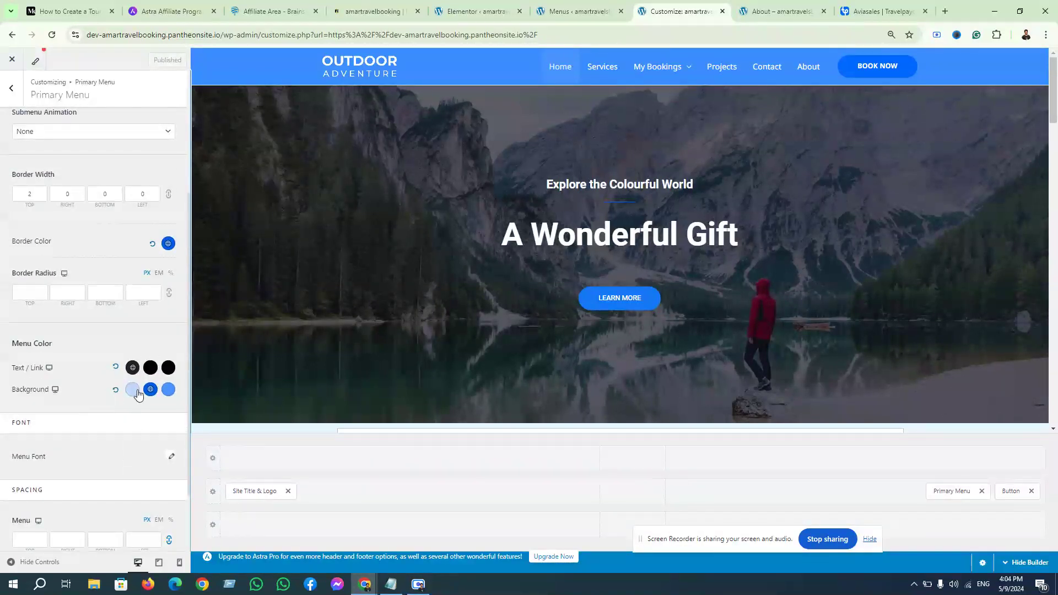
pyautogui.scroll(4, 133, 394)
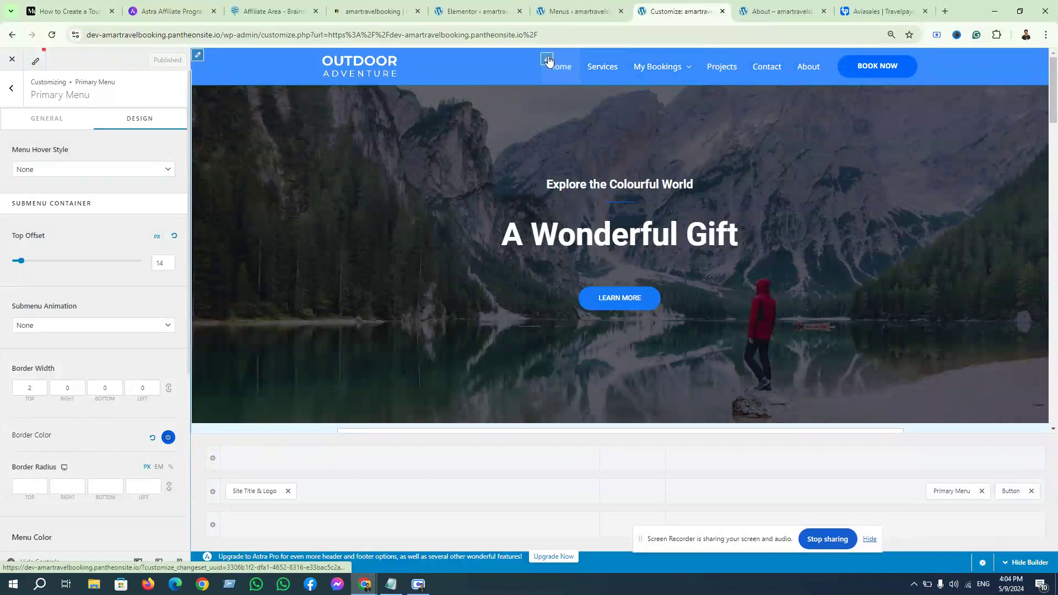
# Check the Primary Header general settings and the Header Builder's design and element options.
pyautogui.click(197, 57)
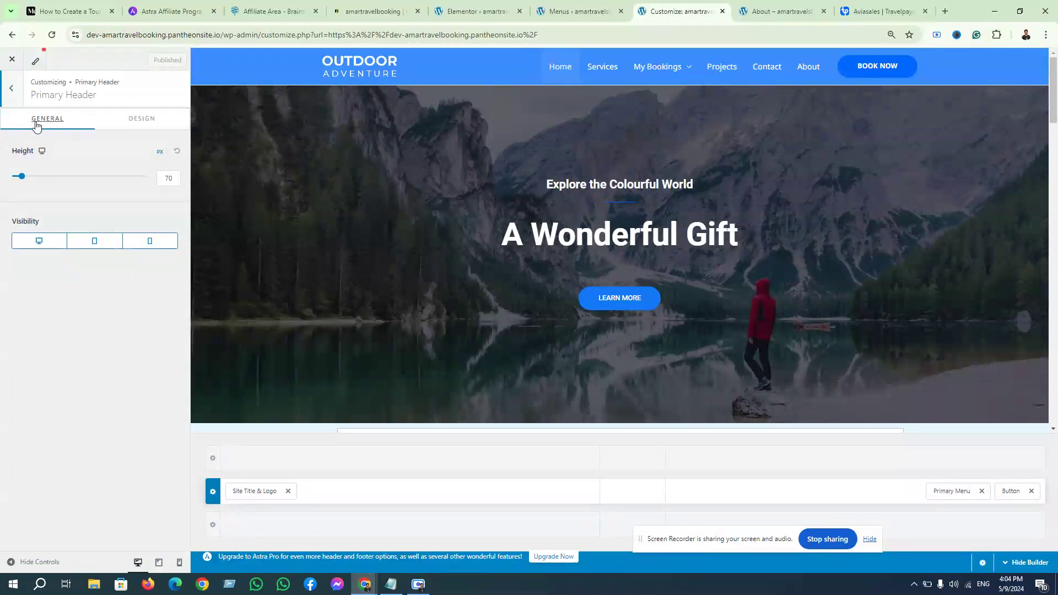
pyautogui.click(12, 89)
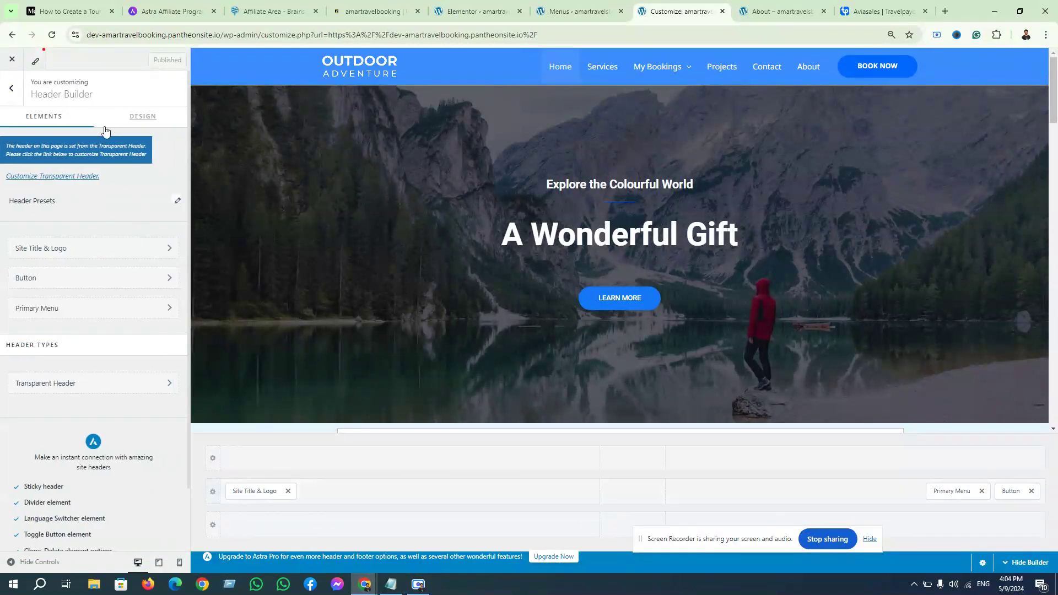
pyautogui.click(168, 125)
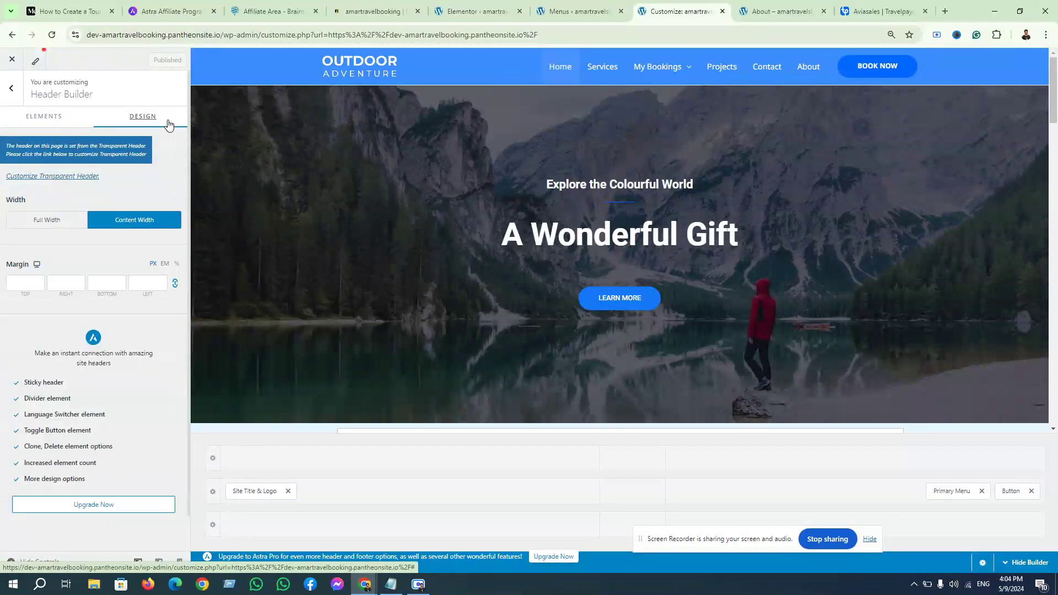
pyautogui.click(44, 116)
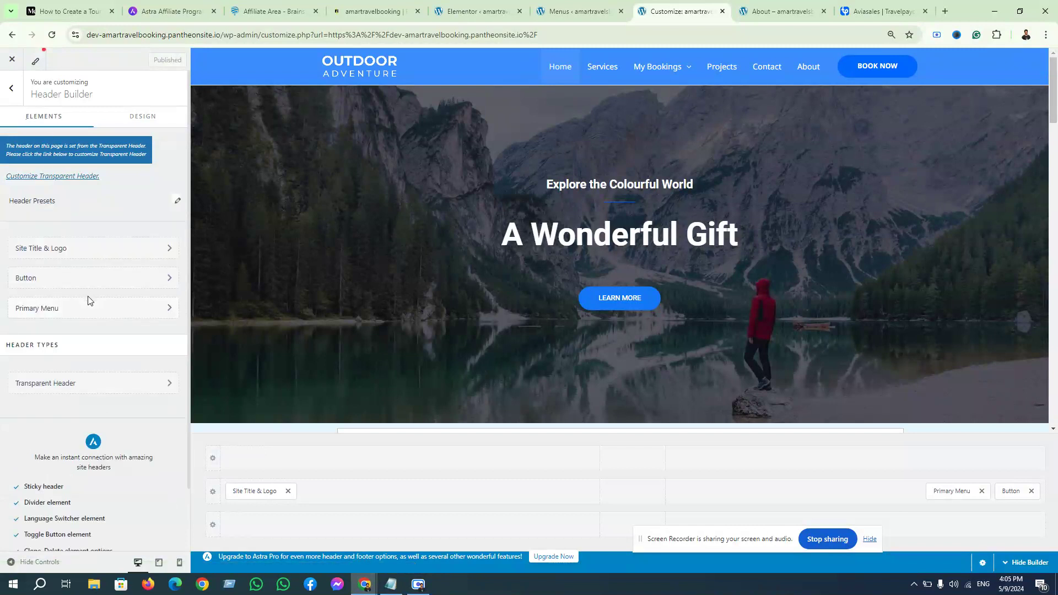
# Reopen the Primary Menu element and examine its submenu container, color, font and spacing design settings again.
pyautogui.click(142, 309)
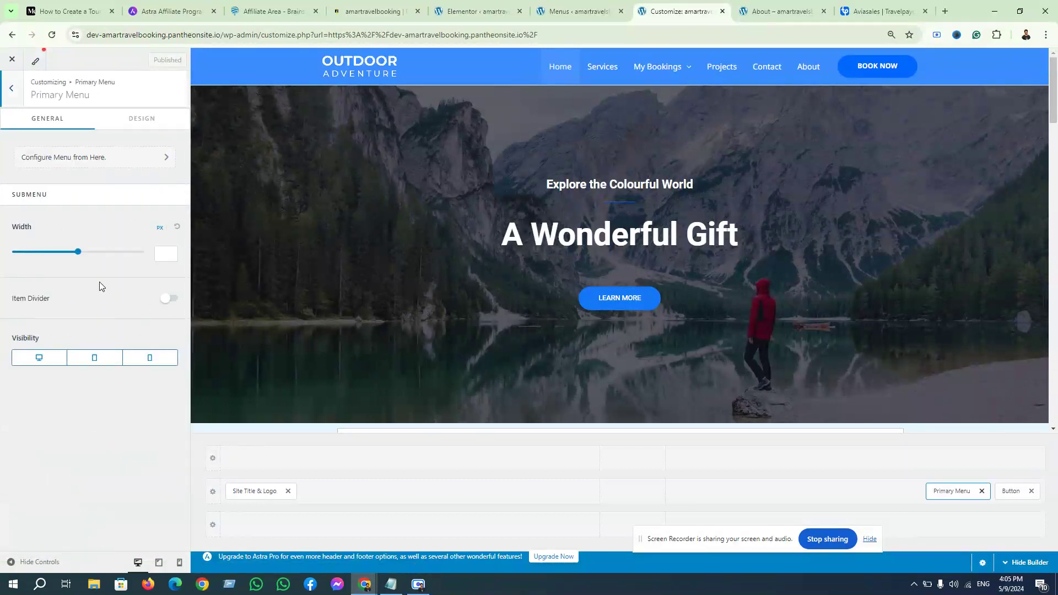
pyautogui.click(170, 122)
pyautogui.scroll(-3, 65, 352)
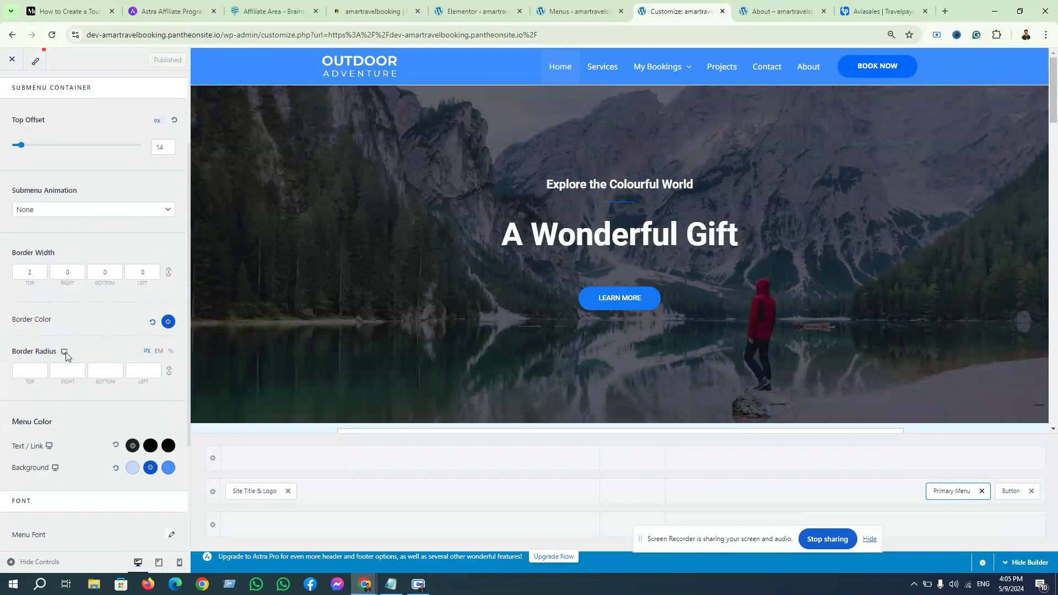
pyautogui.scroll(-2, 65, 352)
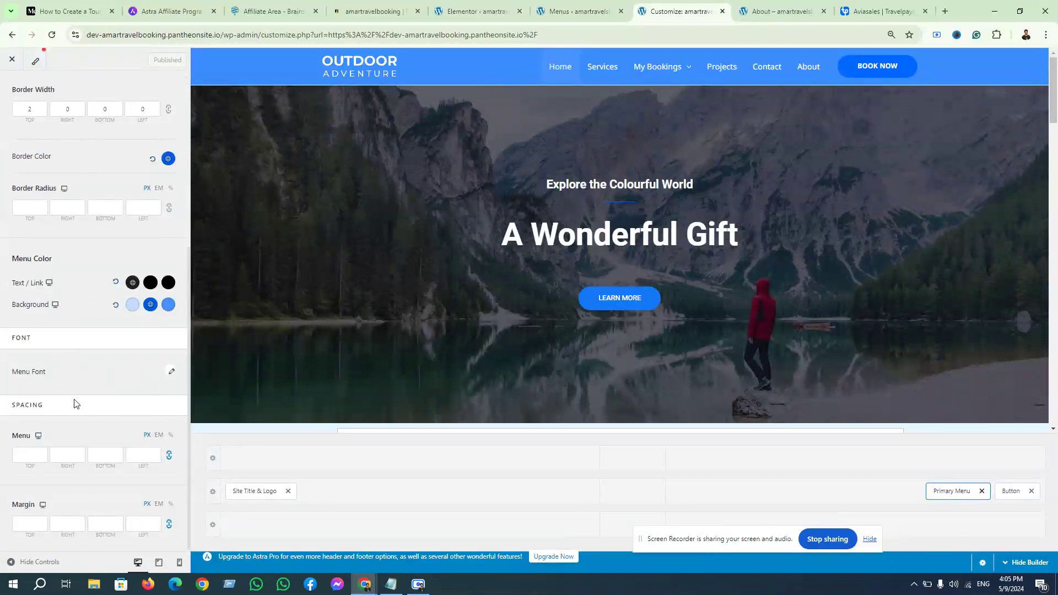
pyautogui.scroll(5, 73, 400)
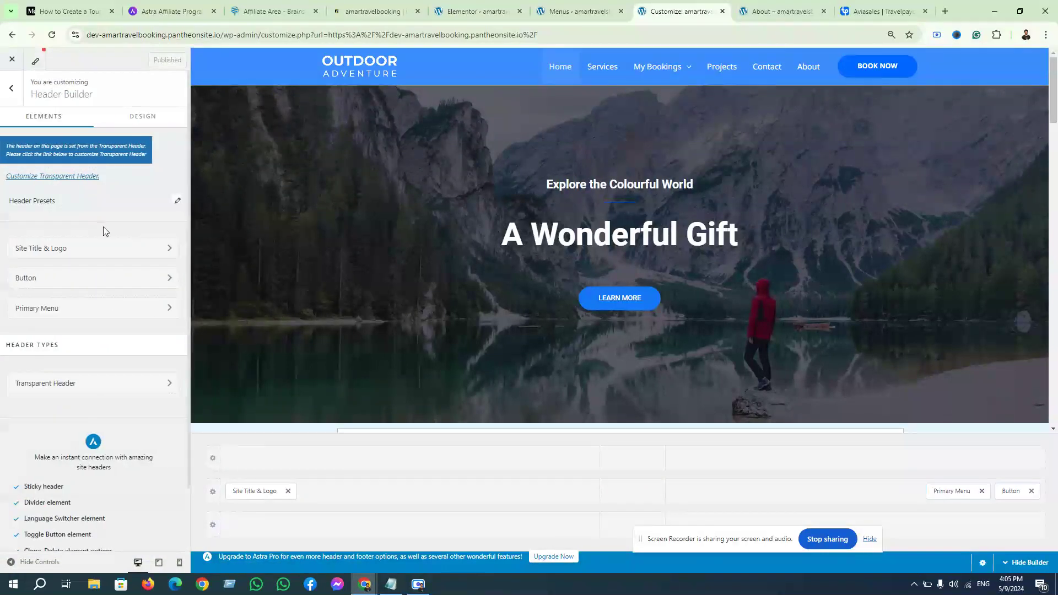
# Examine the Header Builder's element list and header types, and its Width and Margin design options.
pyautogui.moveTo(658, 68)
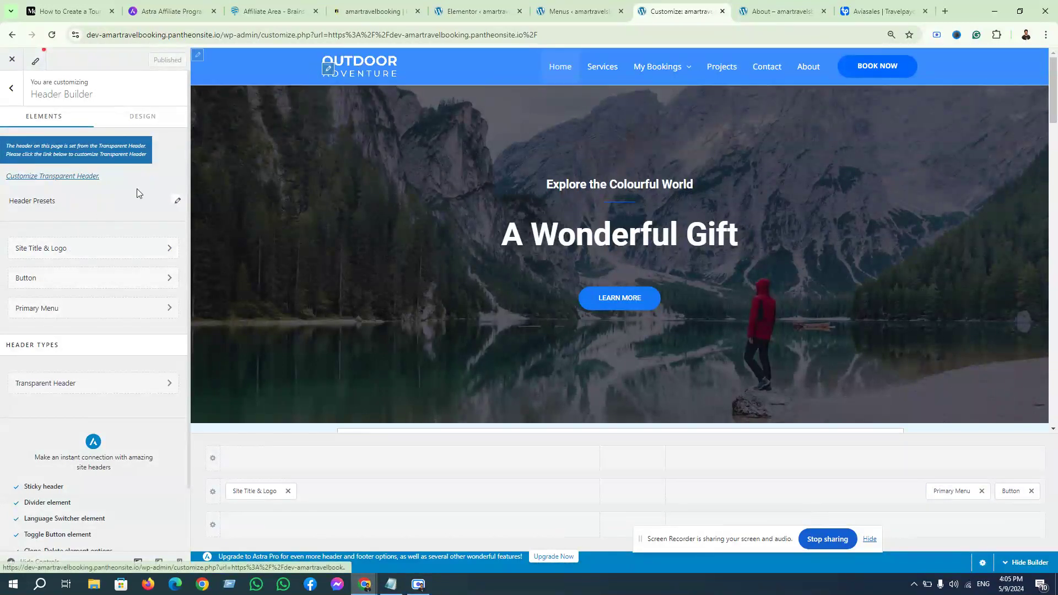
pyautogui.scroll(-2, 146, 323)
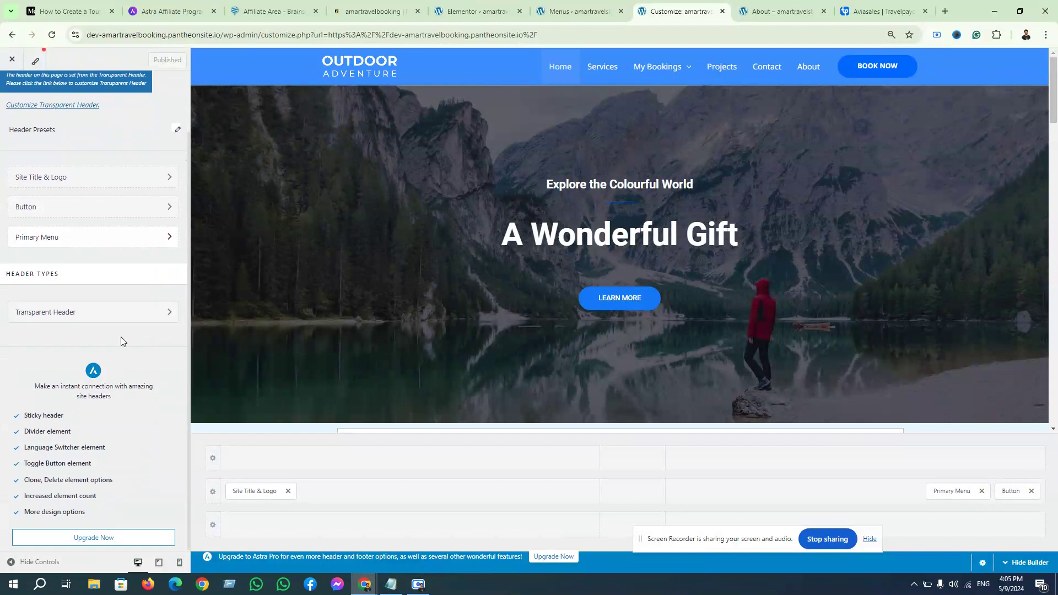
pyautogui.scroll(2, 116, 394)
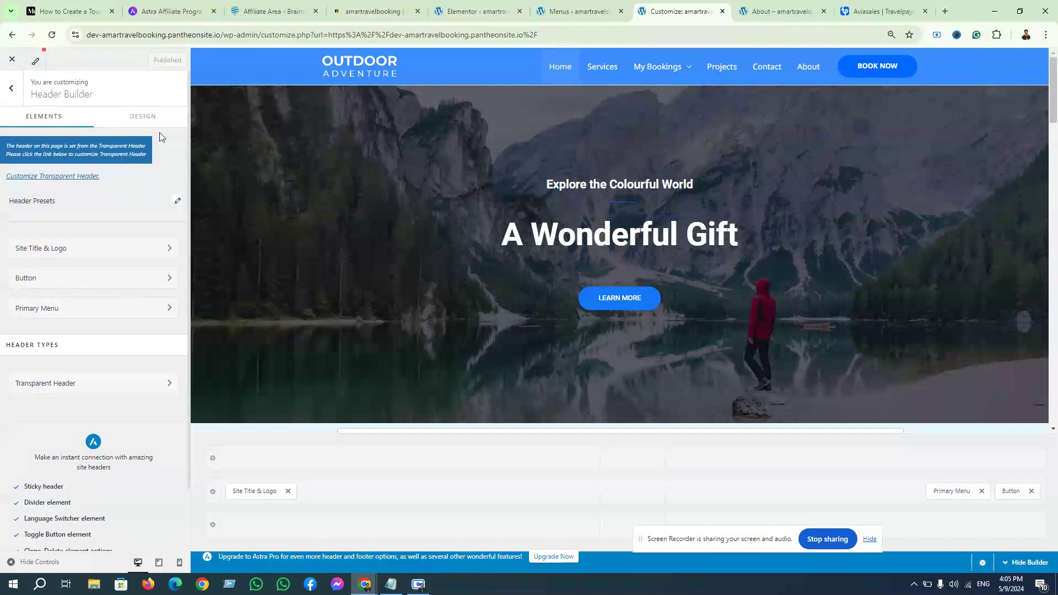
pyautogui.click(166, 118)
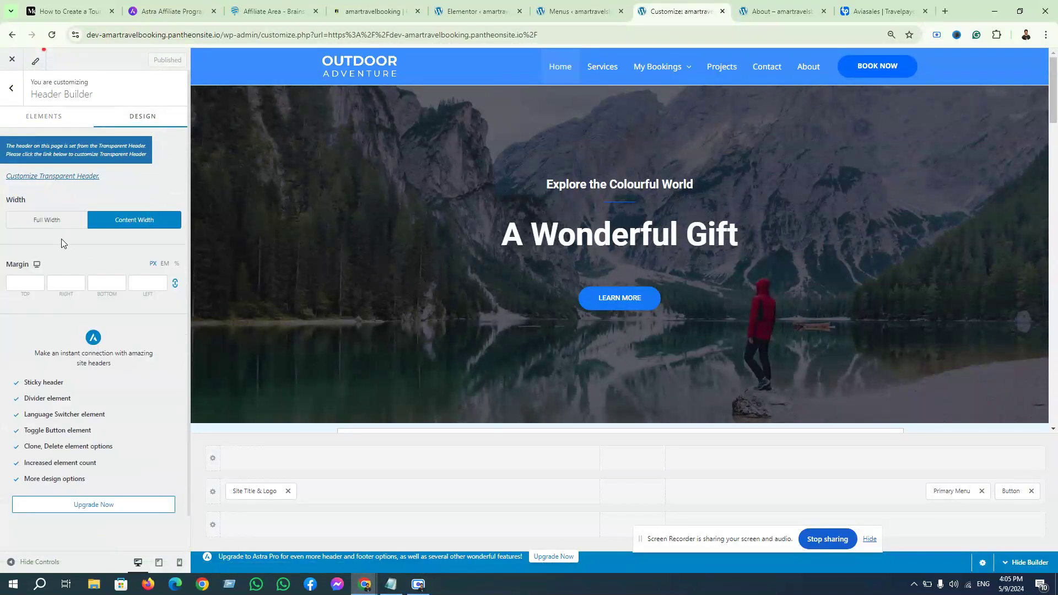
pyautogui.scroll(-1, 76, 259)
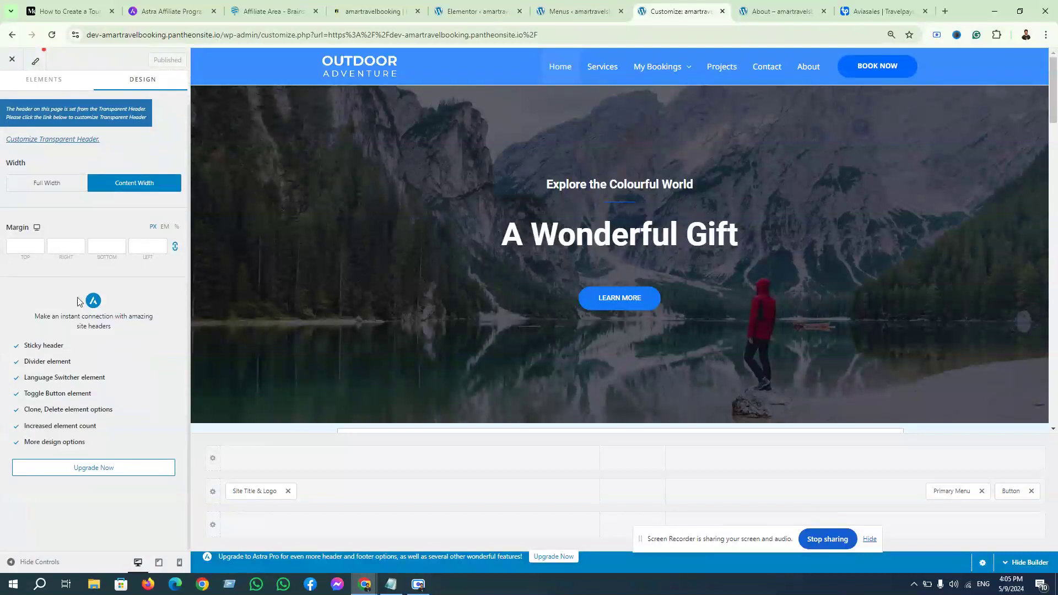
pyautogui.scroll(1, 65, 153)
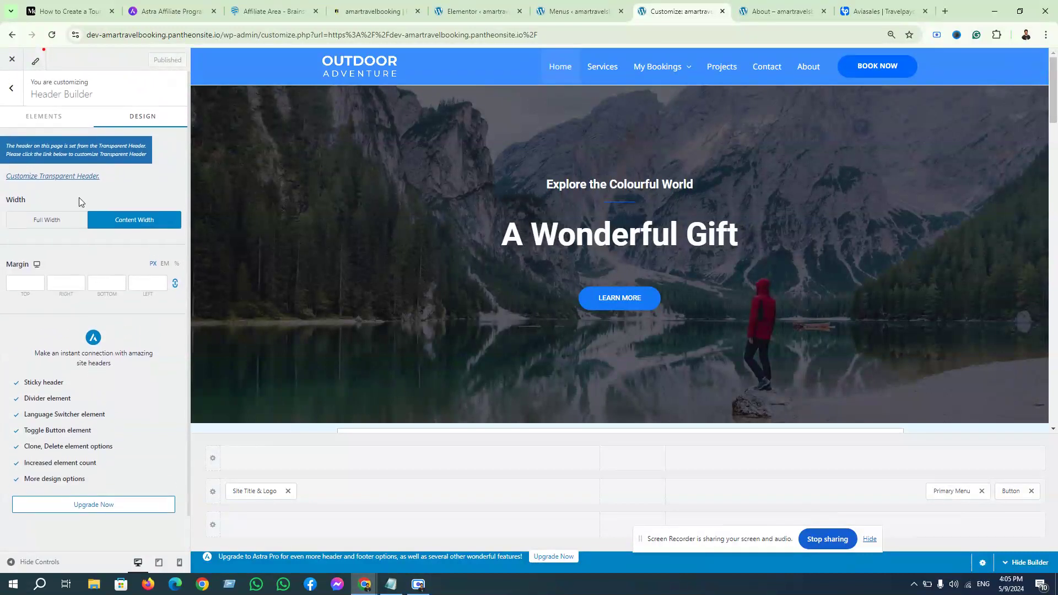
pyautogui.click(64, 118)
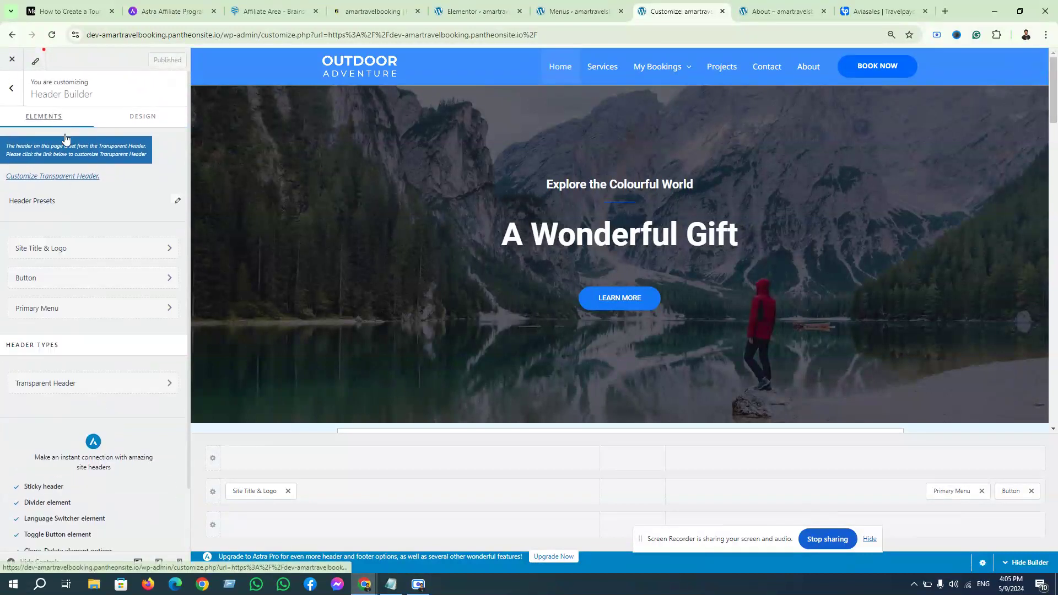
# Check the Header Presets option and the rest of the Header Builder elements.
pyautogui.click(177, 202)
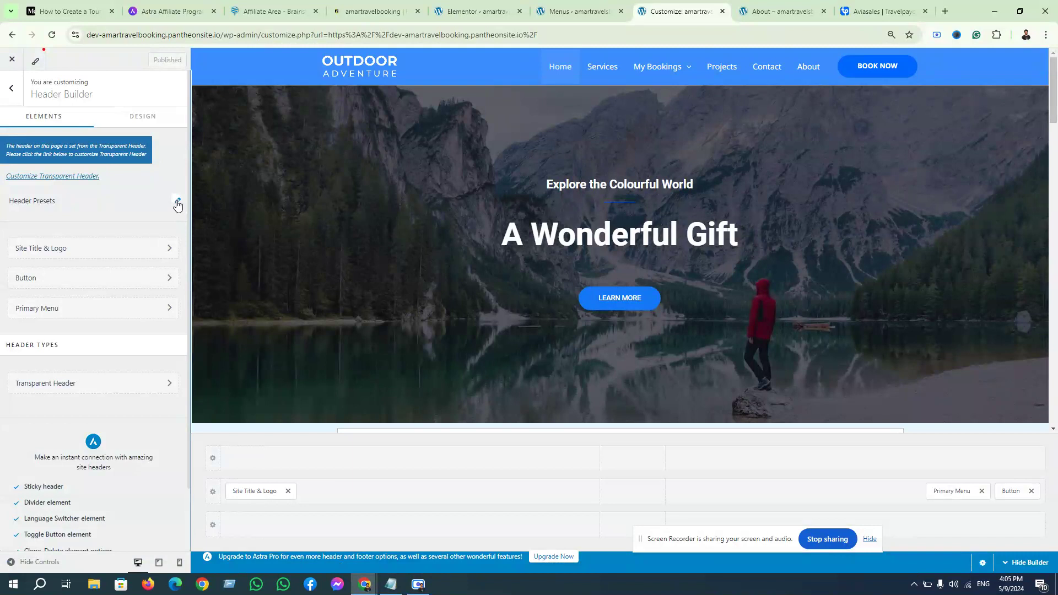
pyautogui.click(148, 195)
pyautogui.scroll(-2, 142, 330)
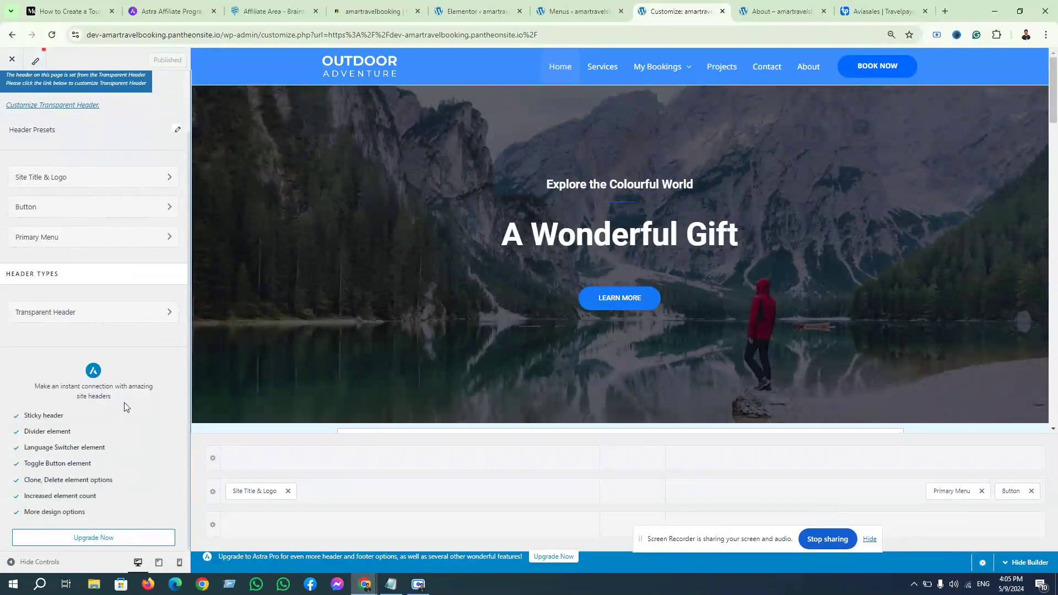
pyautogui.scroll(2, 125, 403)
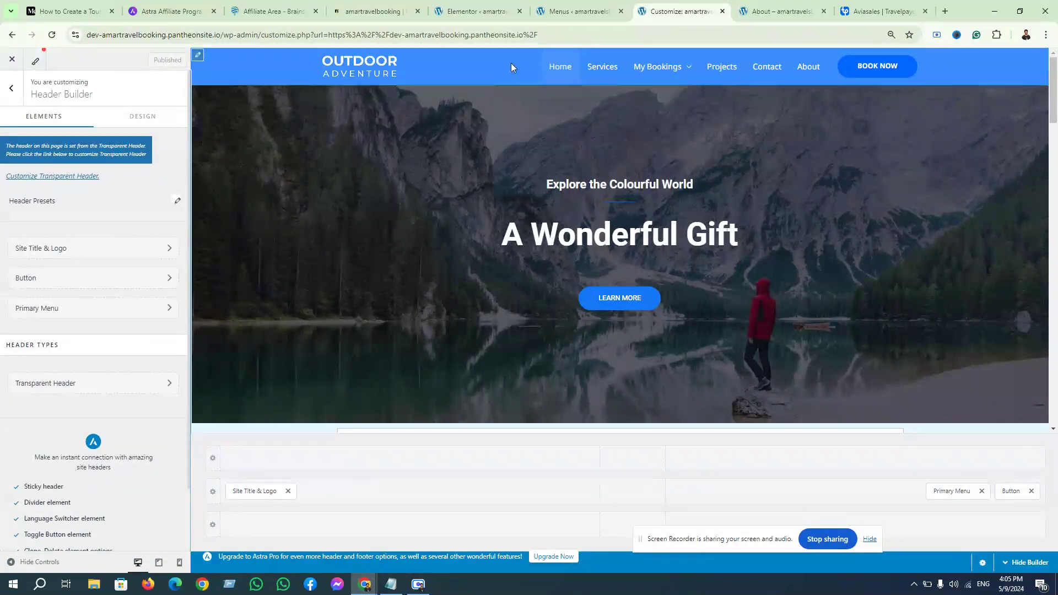
# Inspect the Primary Header's height, background, border and spacing settings, and return to the main customizer sections.
pyautogui.click(199, 57)
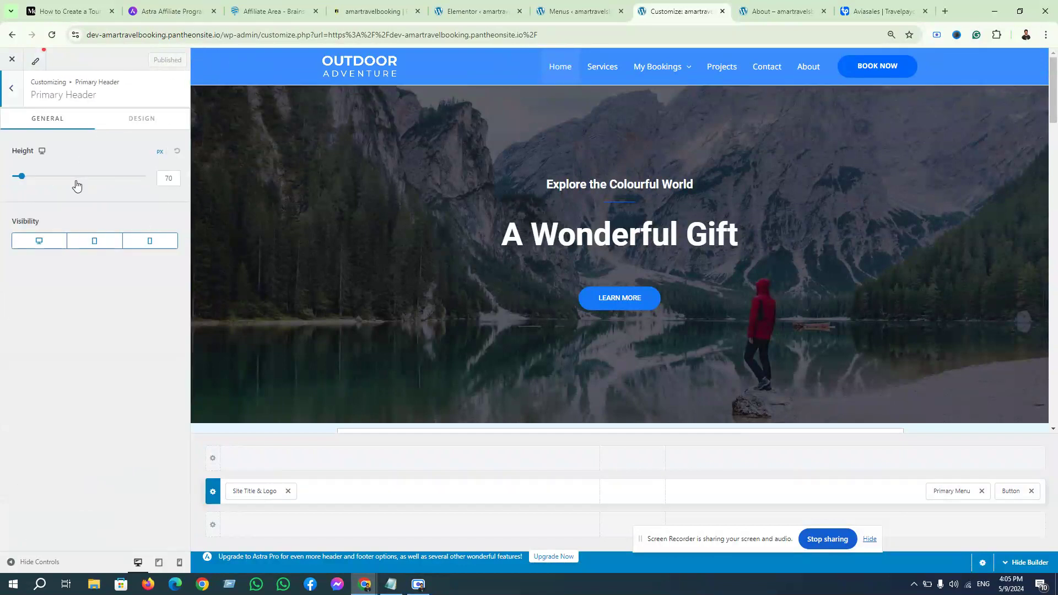
pyautogui.click(172, 126)
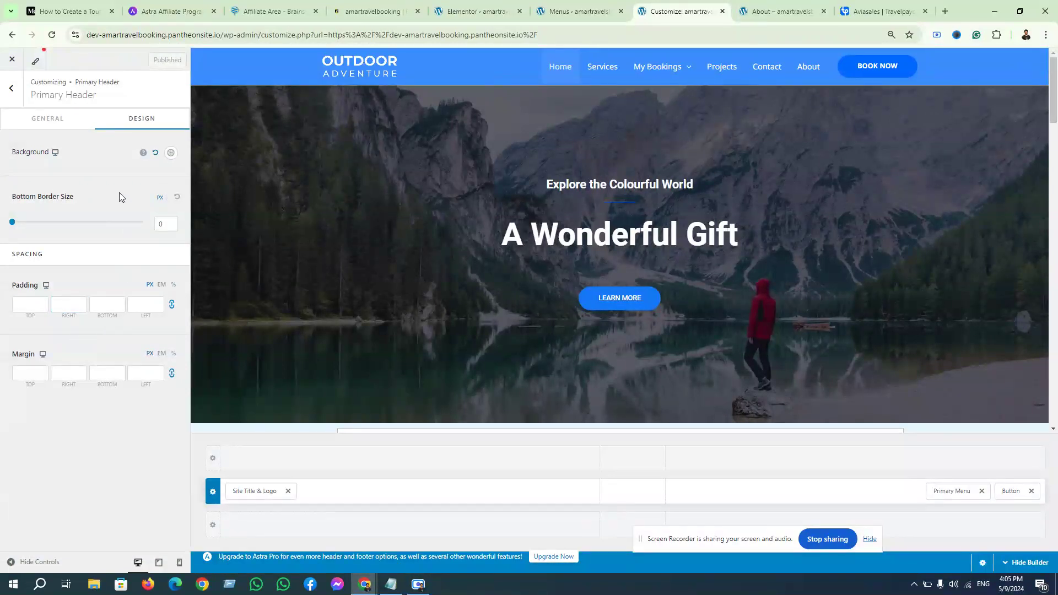
pyautogui.click(11, 88)
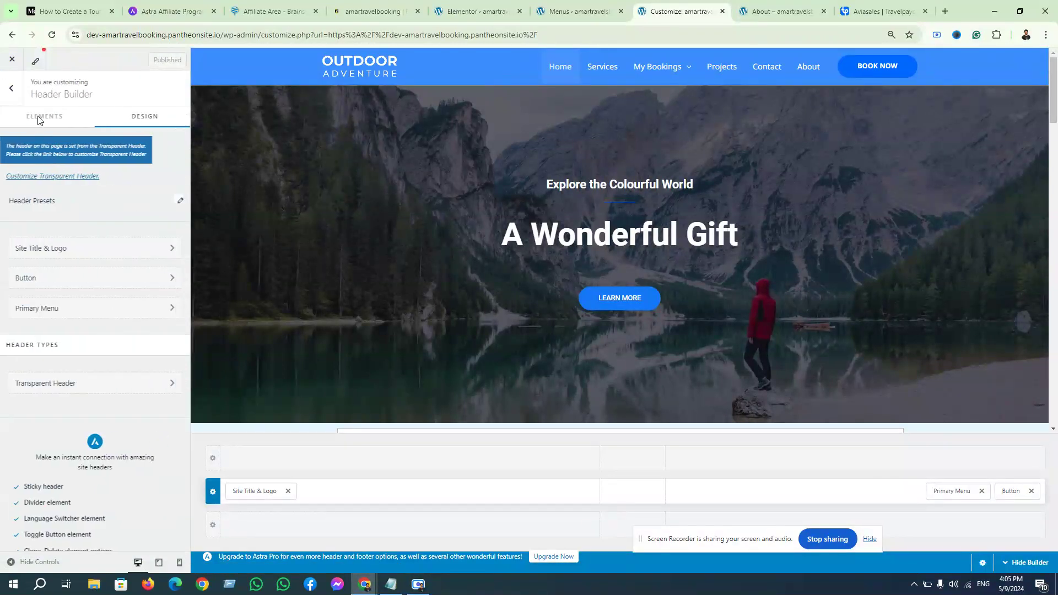
pyautogui.click(11, 88)
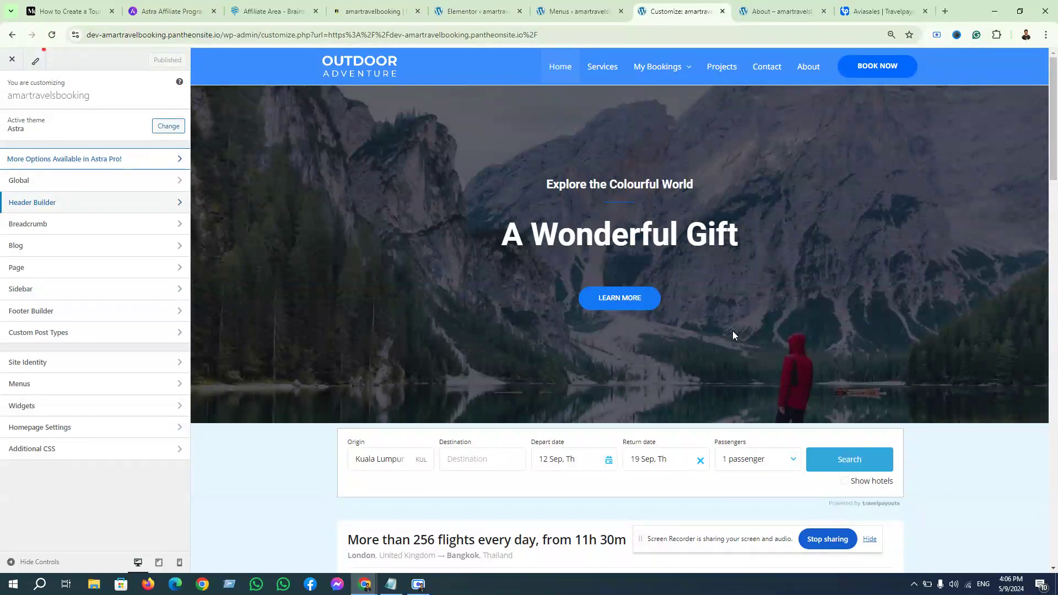
# Switch to the WordPress dashboard and open the BookingPress setup wizard in a new browser tab.
pyautogui.click(574, 11)
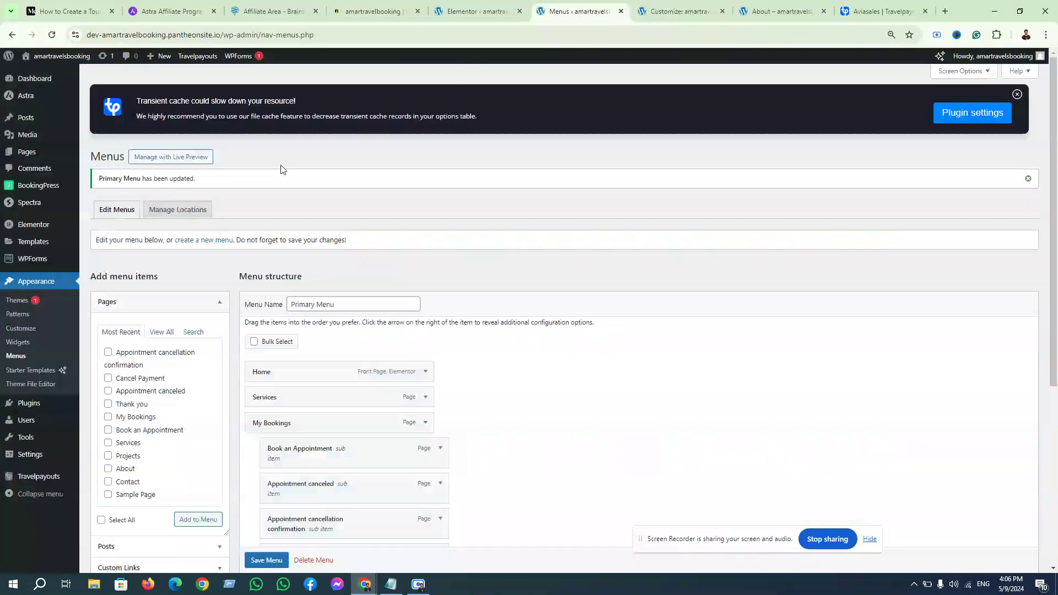
pyautogui.rightClick(57, 193)
pyautogui.click(131, 202)
pyautogui.click(606, 11)
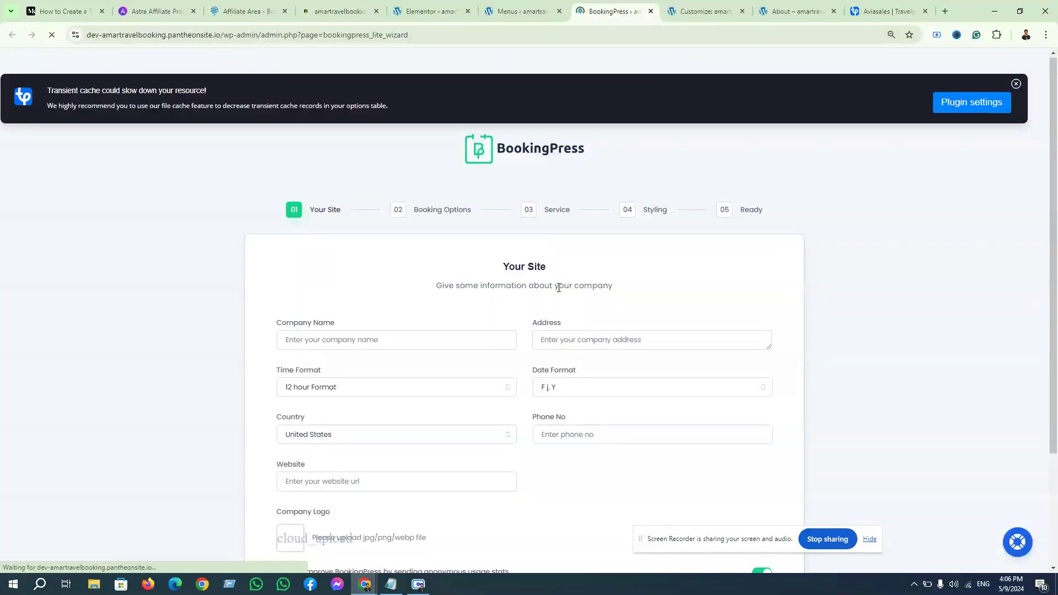
# Fill in the company name, company address and phone number in the BookingPress wizard's Your Site form.
pyautogui.scroll(-3, 334, 183)
pyautogui.click(338, 190)
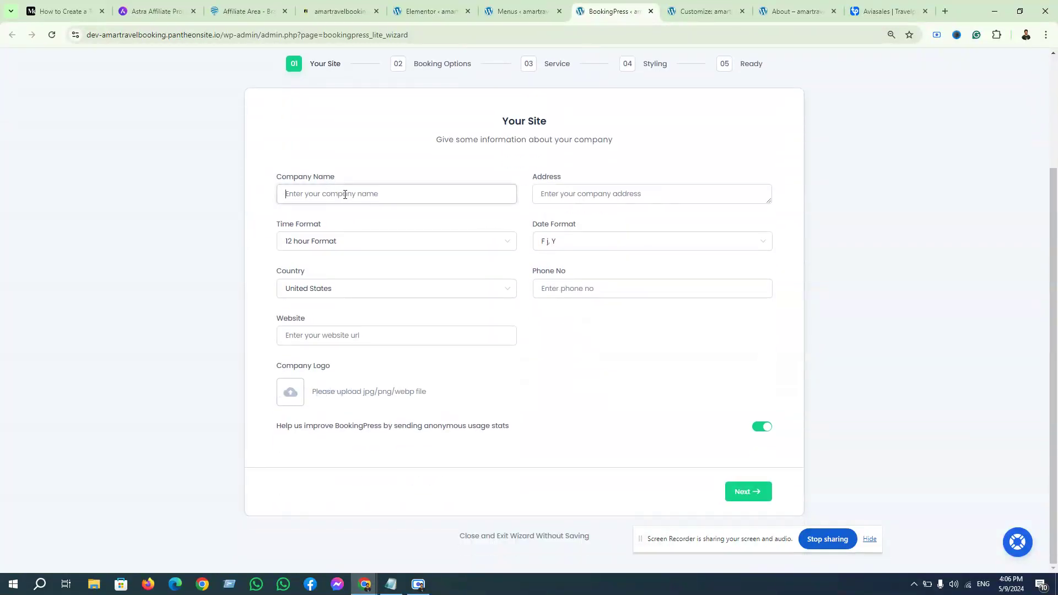
pyautogui.write('masukmia')
pyautogui.click(607, 203)
pyautogui.click(611, 225)
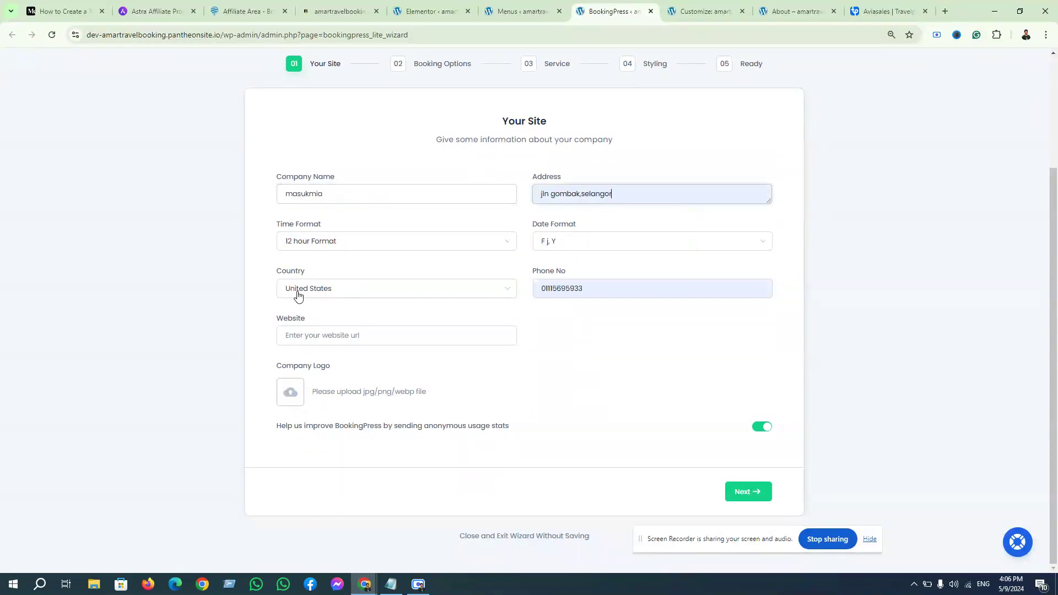
# Copy the base address of the Medium site into the wizard's Website field, closing the Customizer browser tab along the way.
pyautogui.click(352, 337)
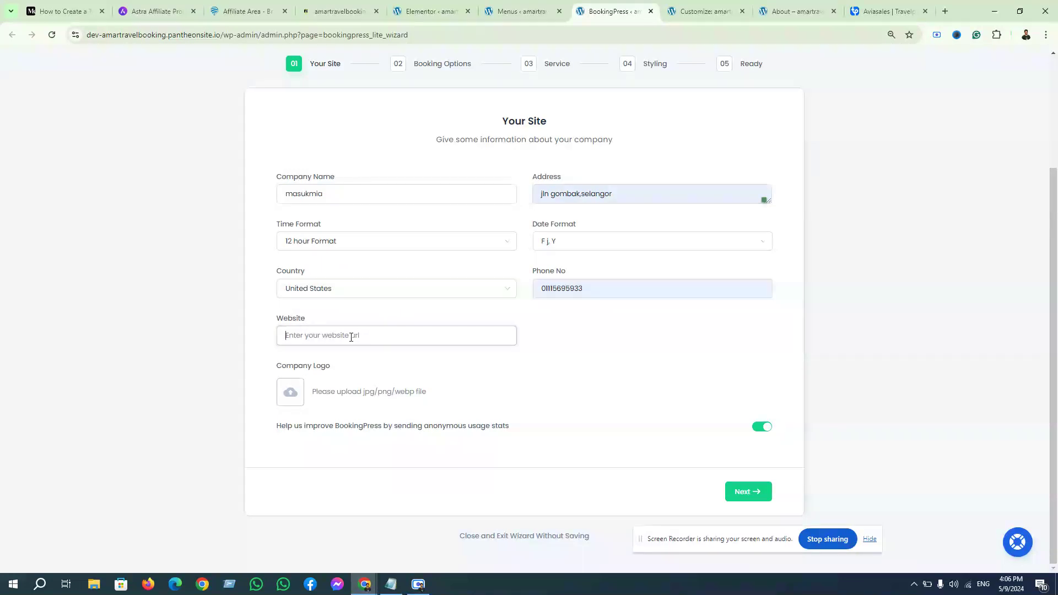
pyautogui.click(63, 11)
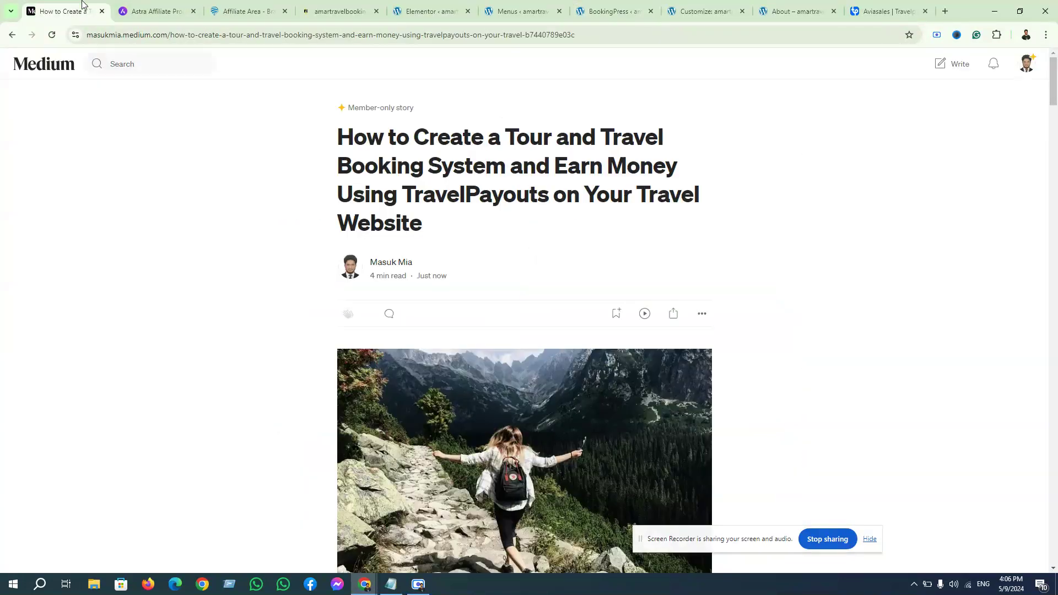
pyautogui.moveTo(170, 37); pyautogui.dragTo(86, 35)
pyautogui.hotkey('ctrl', 'c')
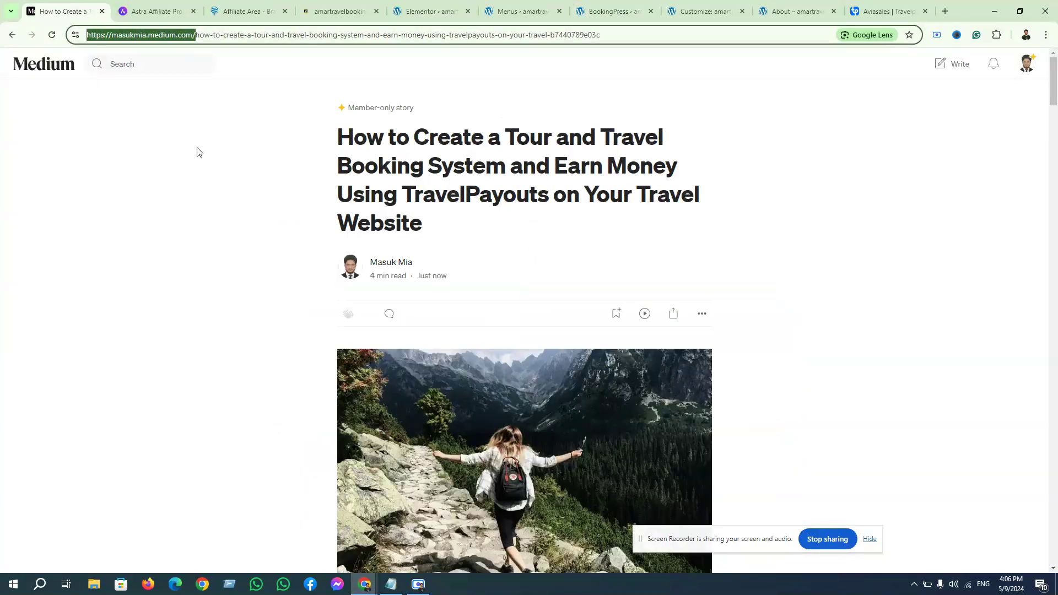
pyautogui.click(197, 151)
pyautogui.click(711, 11)
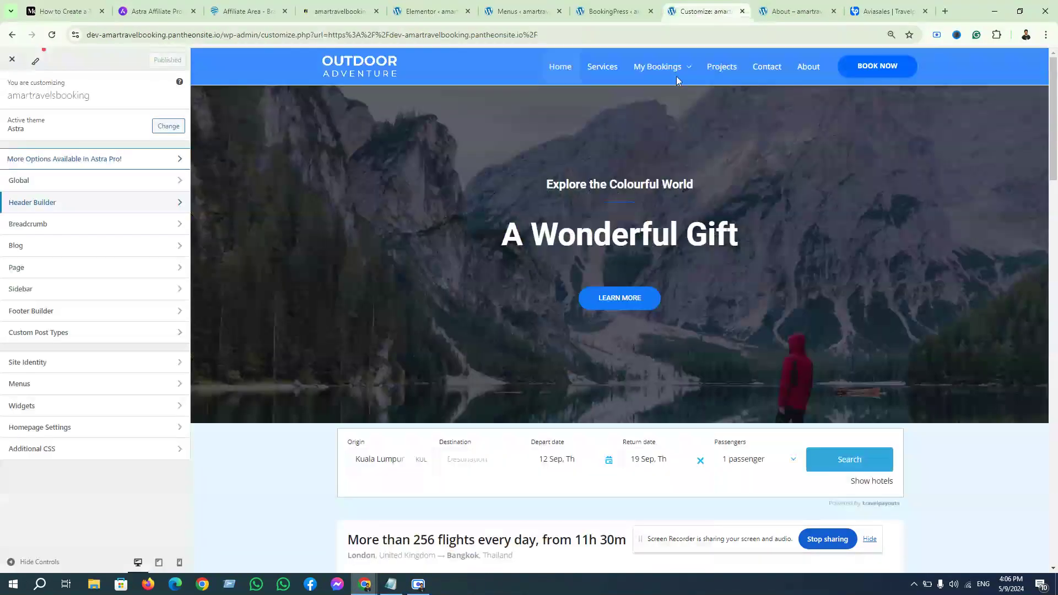
pyautogui.click(761, 11)
pyautogui.click(742, 11)
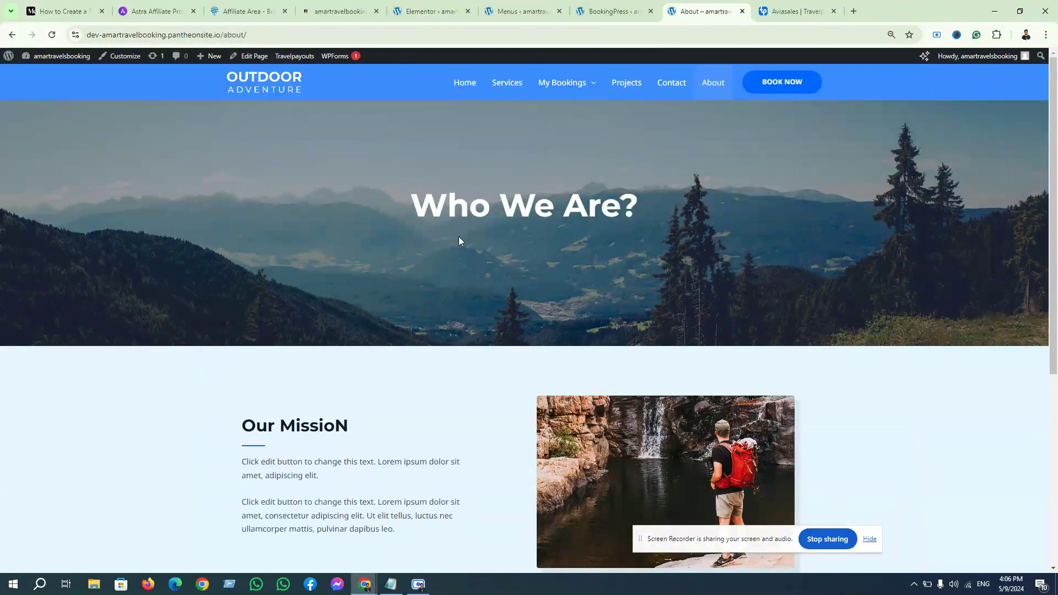
pyautogui.click(661, 7)
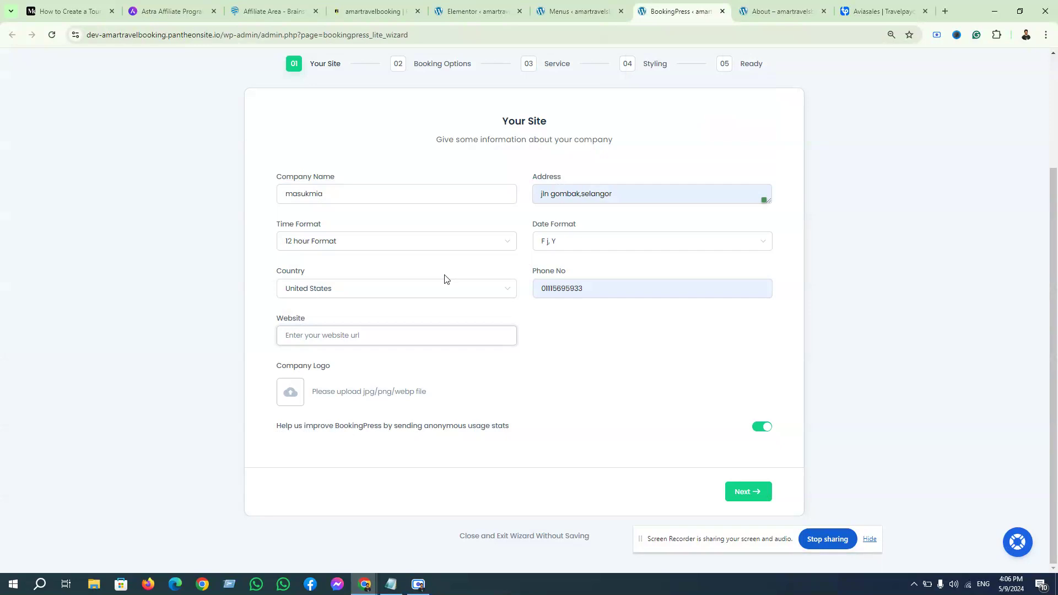
pyautogui.hotkey('ctrl', 'v')
pyautogui.click(292, 392)
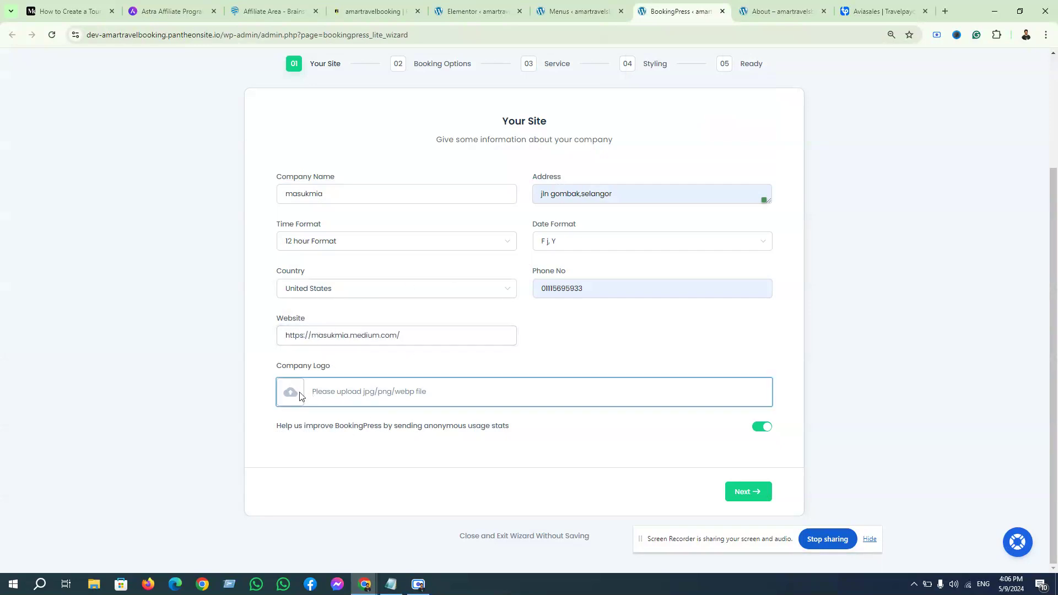
pyautogui.click(129, 107)
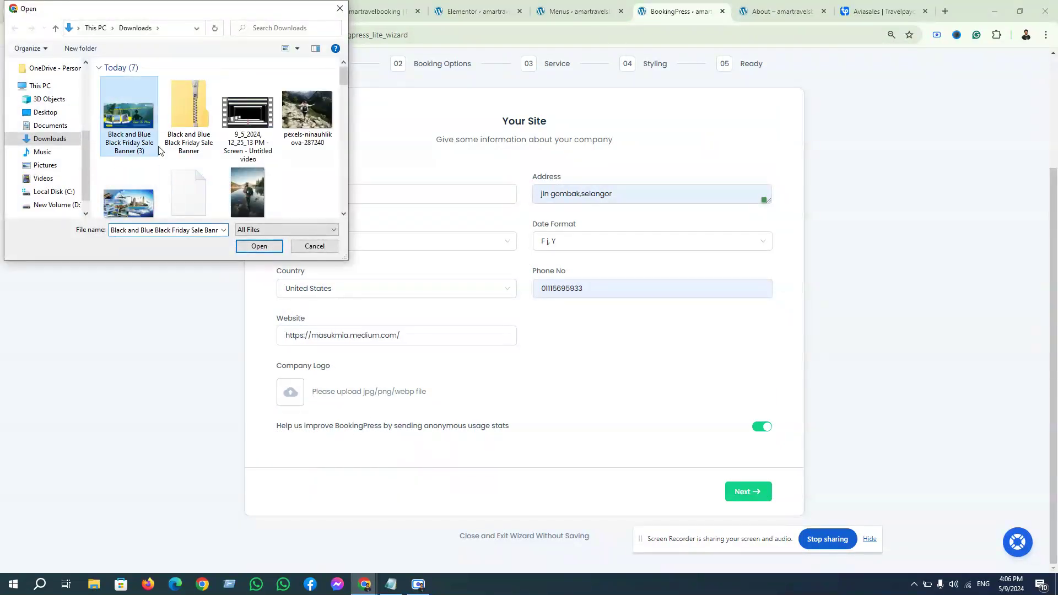
pyautogui.scroll(-3, 171, 161)
pyautogui.scroll(-3, 226, 172)
pyautogui.scroll(2, 227, 173)
pyautogui.scroll(-2, 226, 173)
pyautogui.scroll(-3, 226, 173)
pyautogui.click(126, 171)
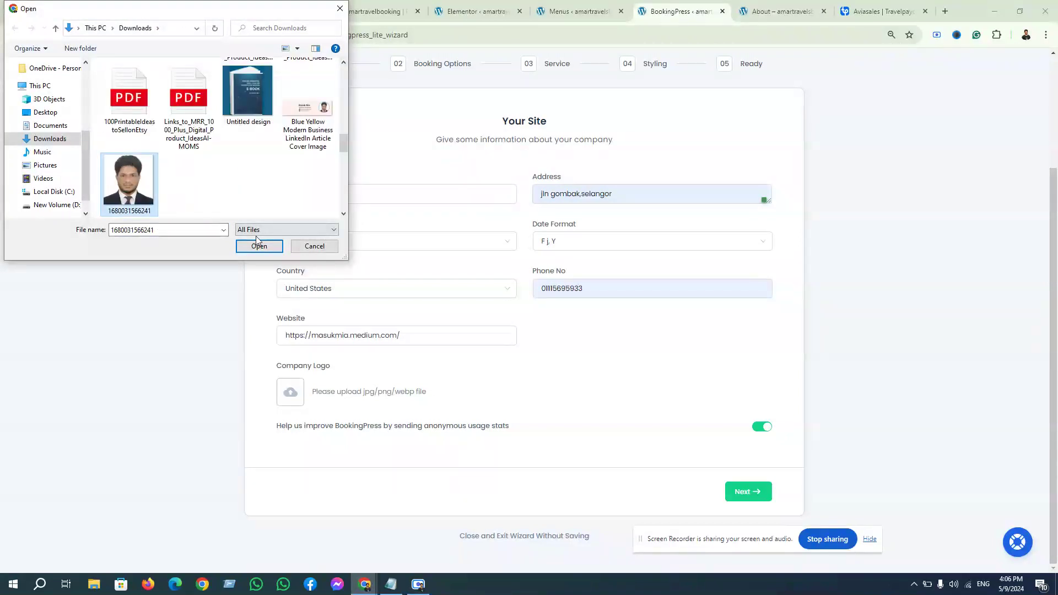
pyautogui.click(258, 247)
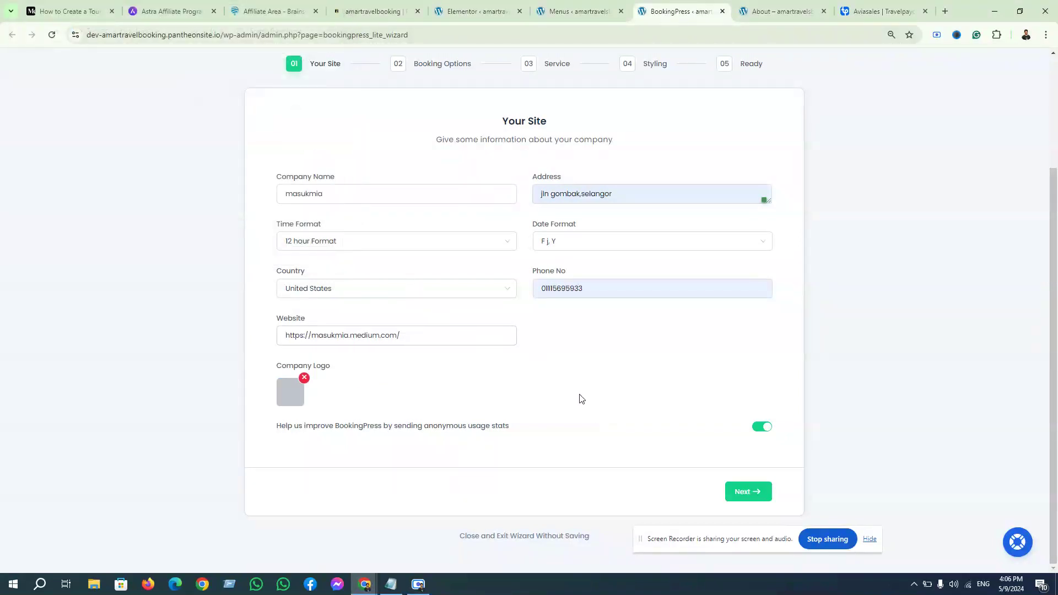
pyautogui.scroll(3, 553, 389)
pyautogui.scroll(-3, 552, 378)
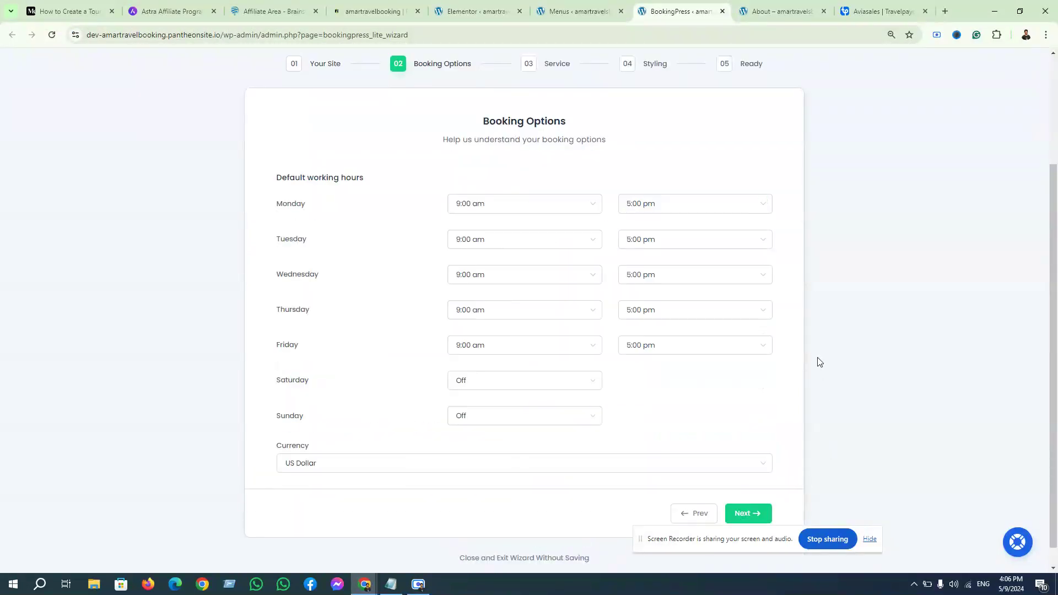
# Accept the default booking options and add the service "We are provide booking system" priced 120, described as "we are service provider".
pyautogui.click(748, 513)
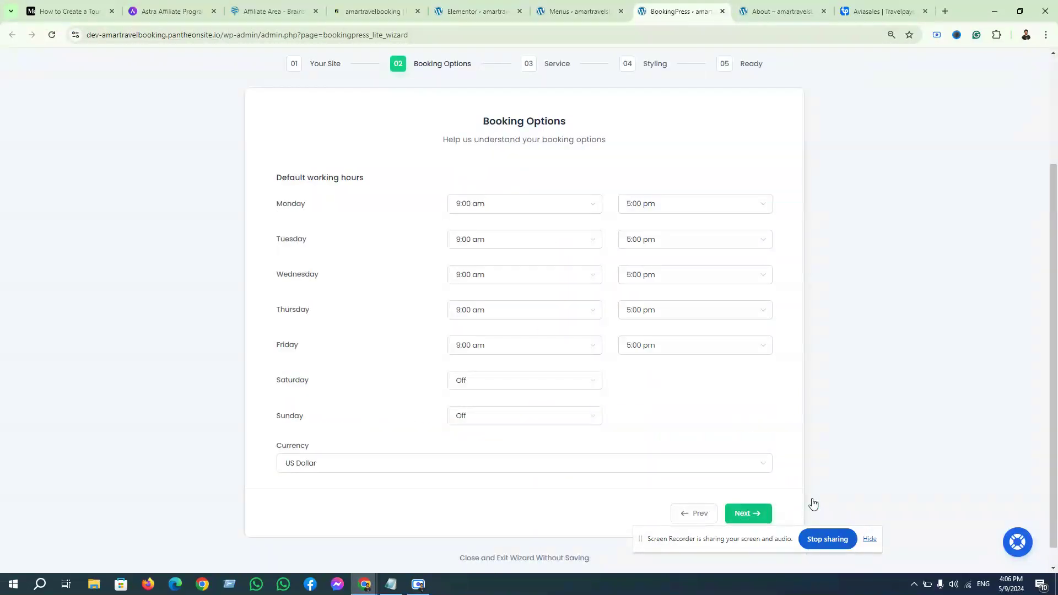
pyautogui.click(363, 197)
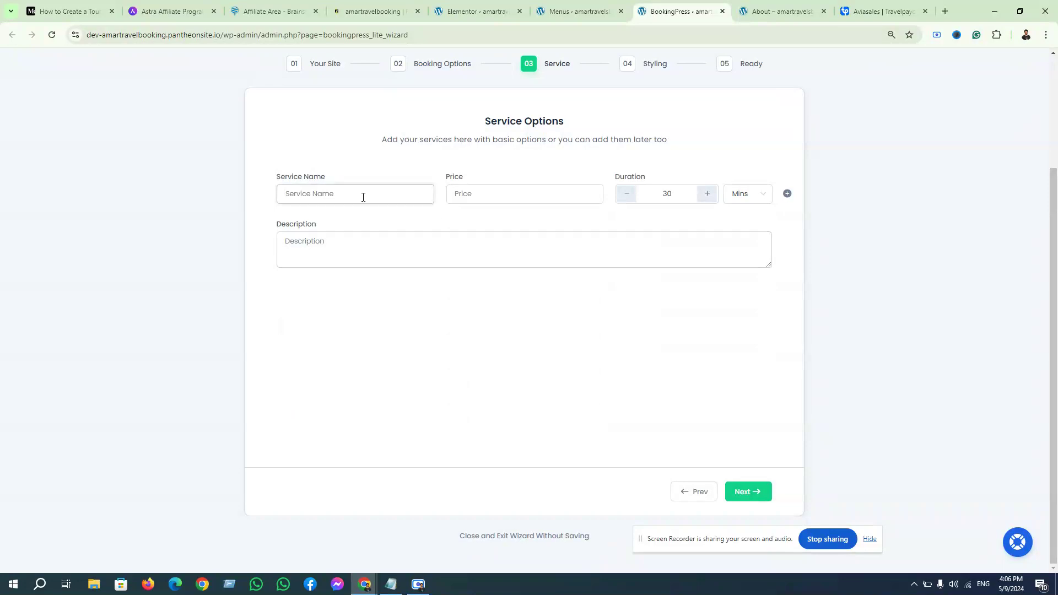
pyautogui.write('We are provide booking system')
pyautogui.click(499, 192)
pyautogui.click(340, 253)
pyautogui.write('W')
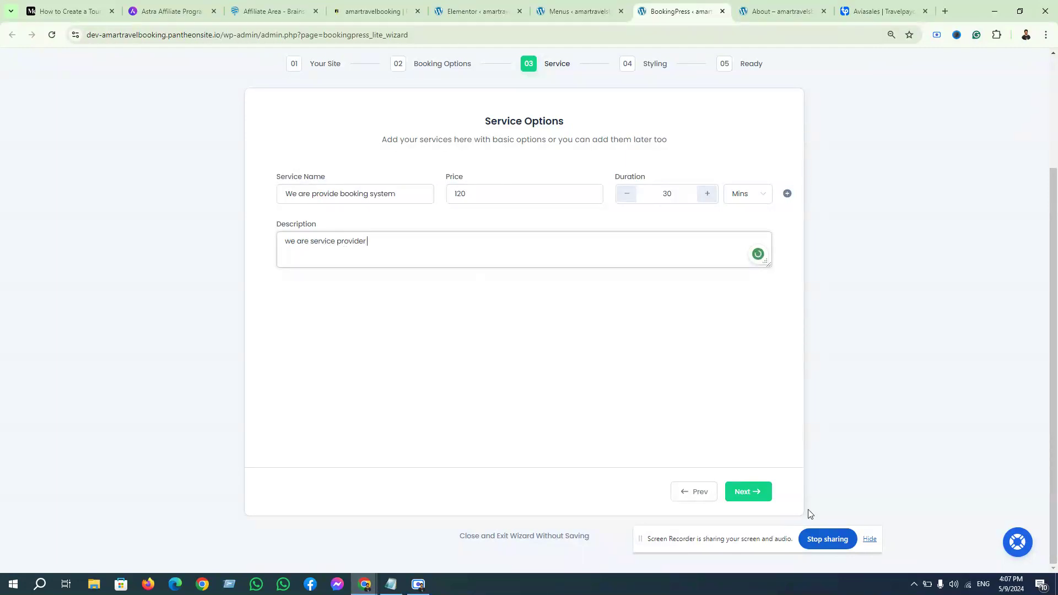
pyautogui.click(747, 491)
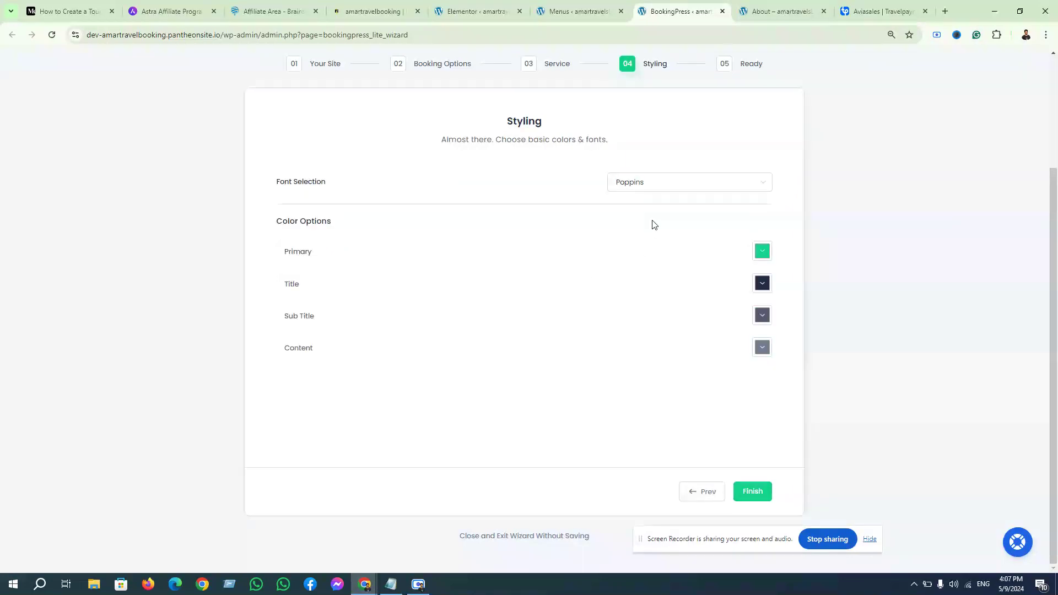
# Try to change the wizard's Title color to blue #2366F2 and its Primary color to blue #1B76FF.
pyautogui.click(763, 253)
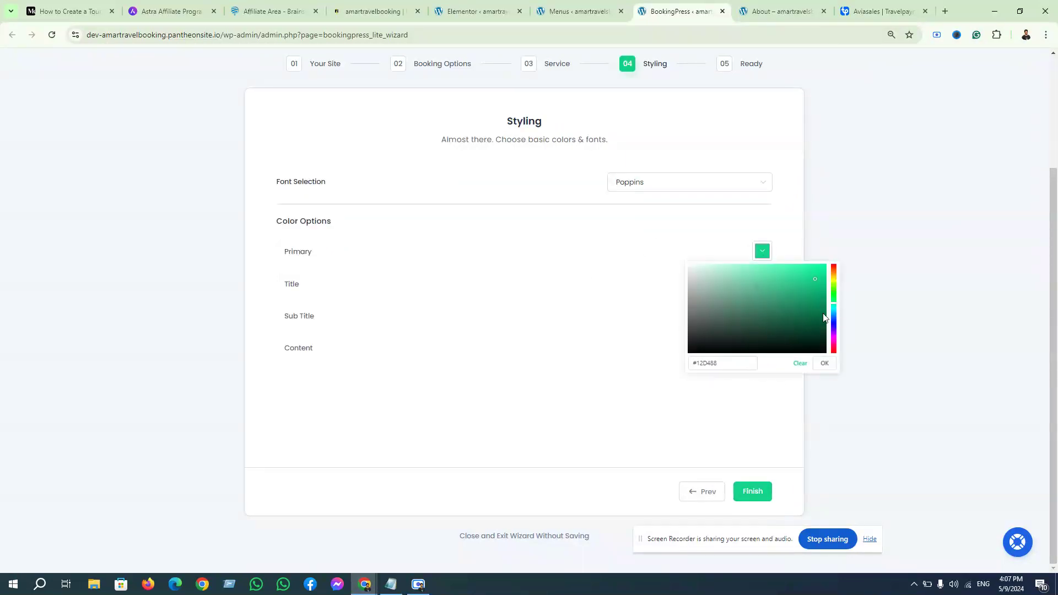
pyautogui.click(835, 322)
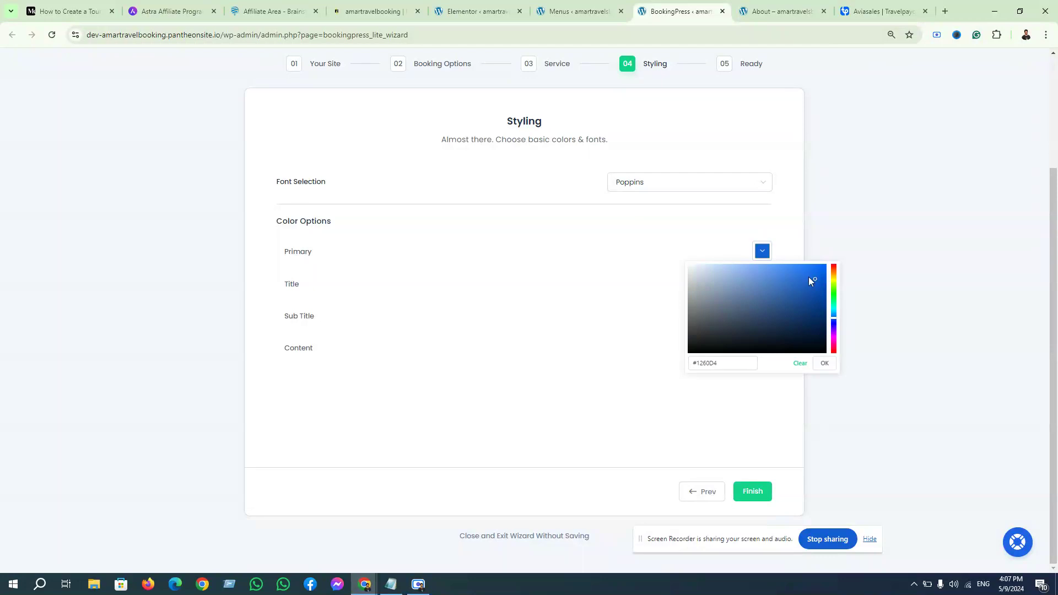
pyautogui.click(654, 236)
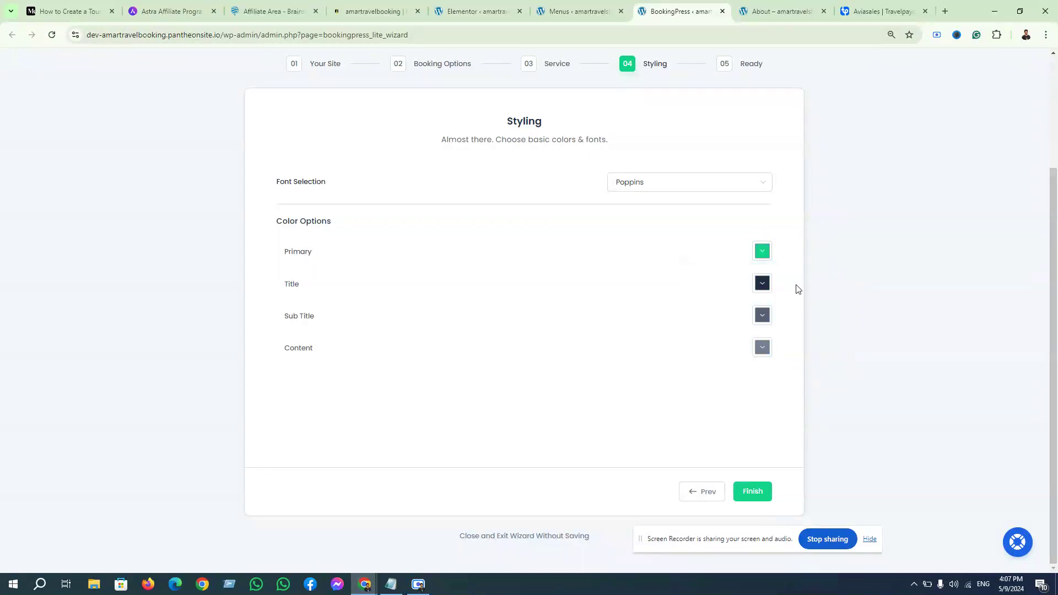
pyautogui.click(763, 283)
pyautogui.click(807, 301)
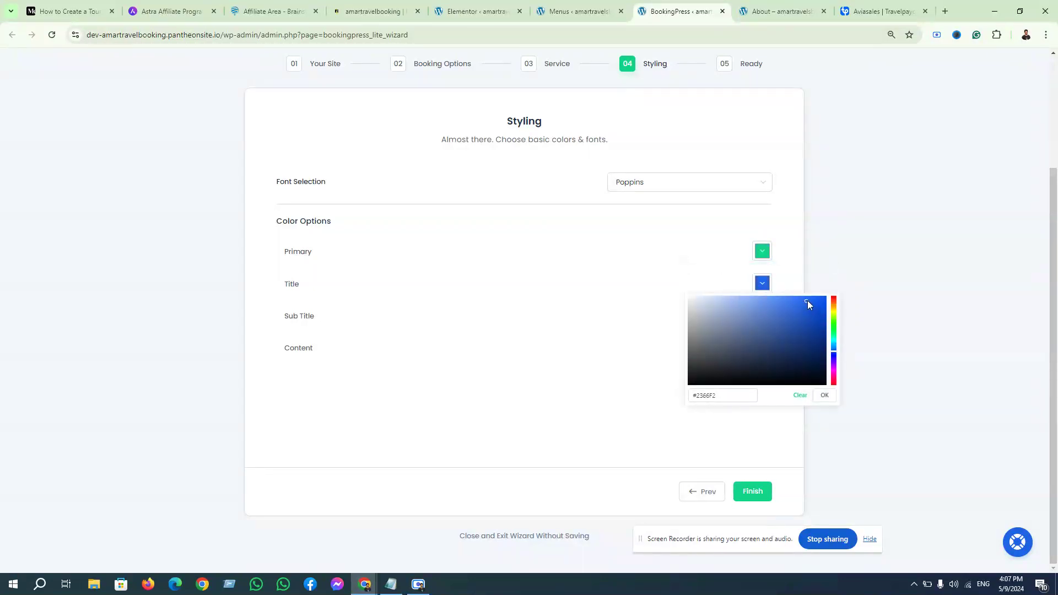
pyautogui.click(749, 289)
pyautogui.click(764, 254)
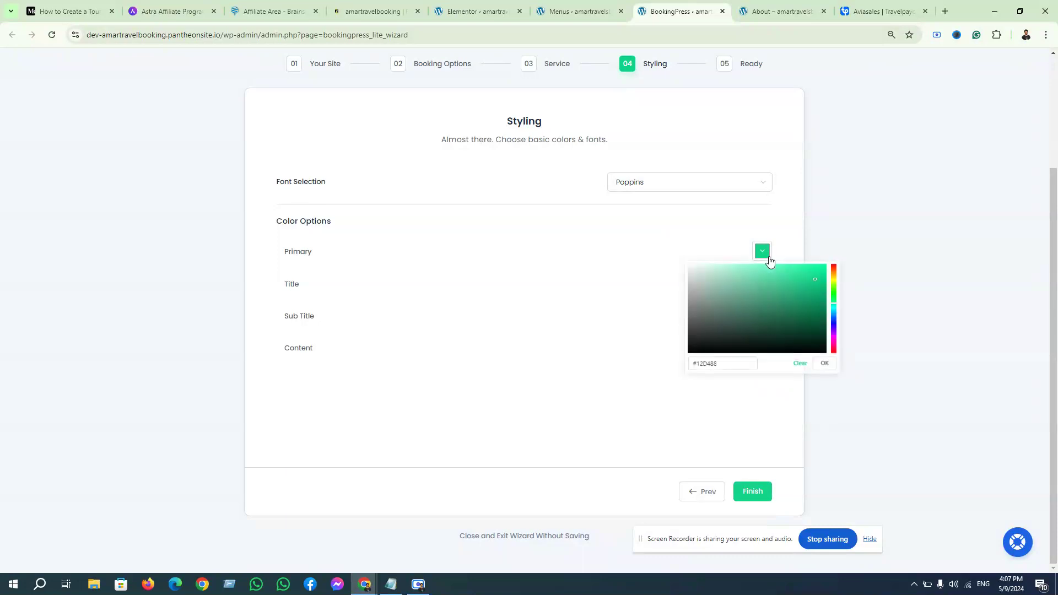
pyautogui.click(835, 323)
pyautogui.moveTo(835, 323); pyautogui.dragTo(835, 323)
pyautogui.click(814, 265)
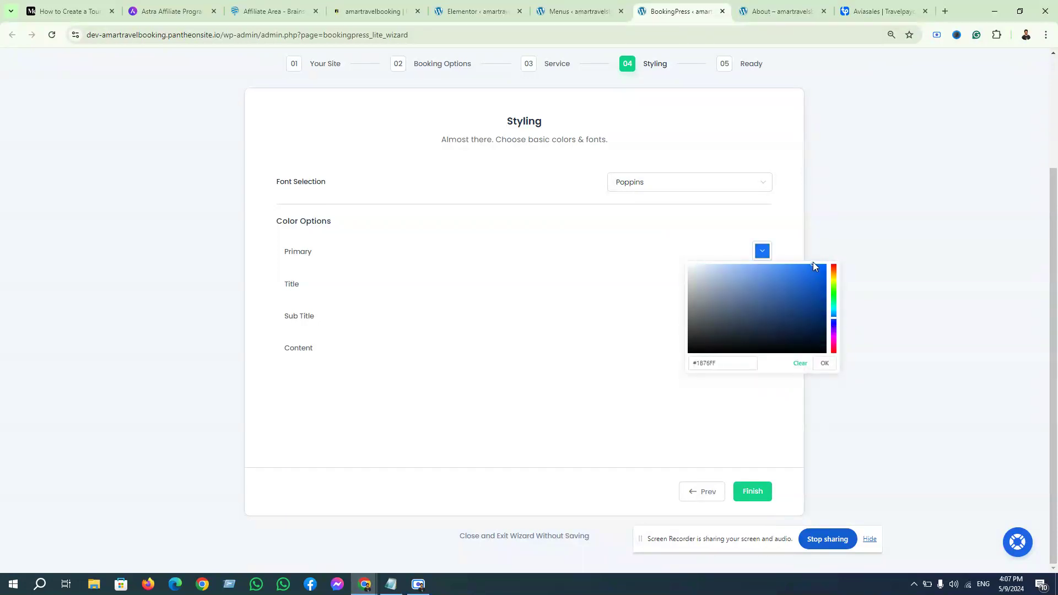
pyautogui.click(694, 229)
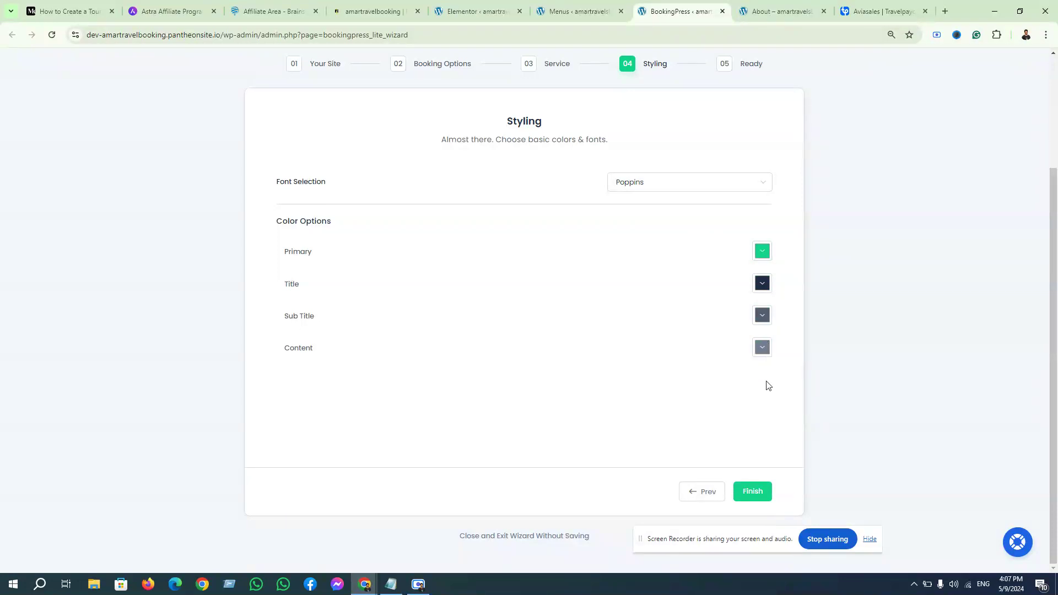
# Finish the BookingPress wizard with the default styling and copy the [bookingpress_form] shortcode.
pyautogui.click(768, 500)
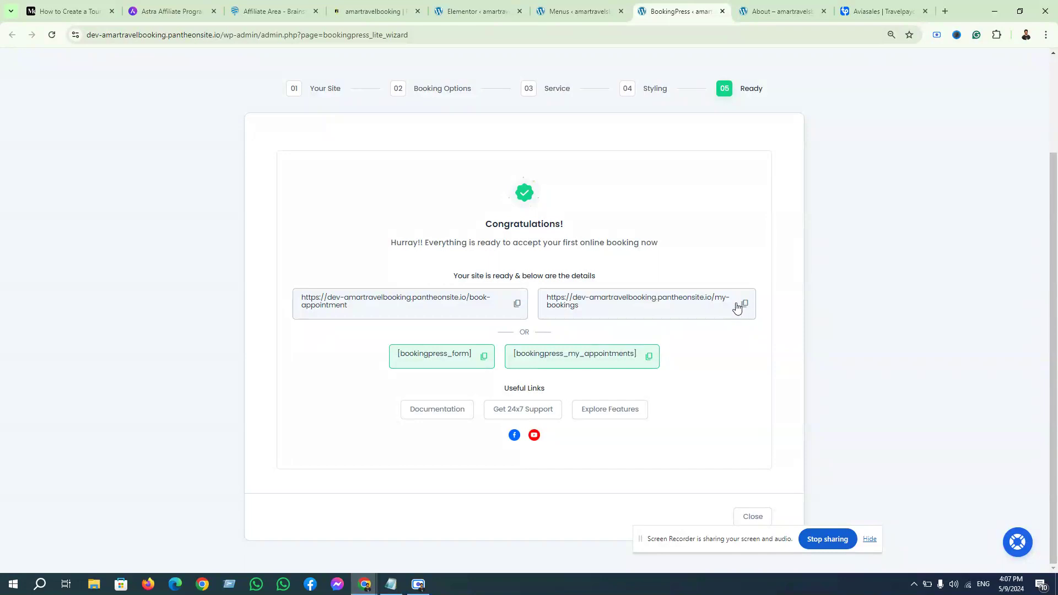
pyautogui.click(487, 360)
# Reload the live site, open its Book an Appointment page and review the booking form and comment section.
pyautogui.click(767, 10)
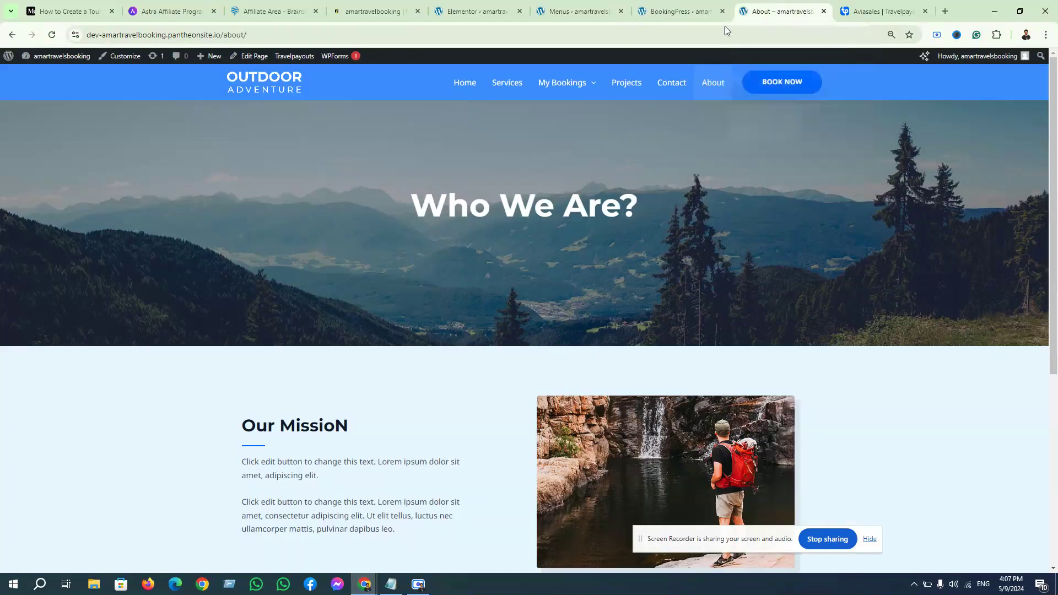
pyautogui.click(52, 35)
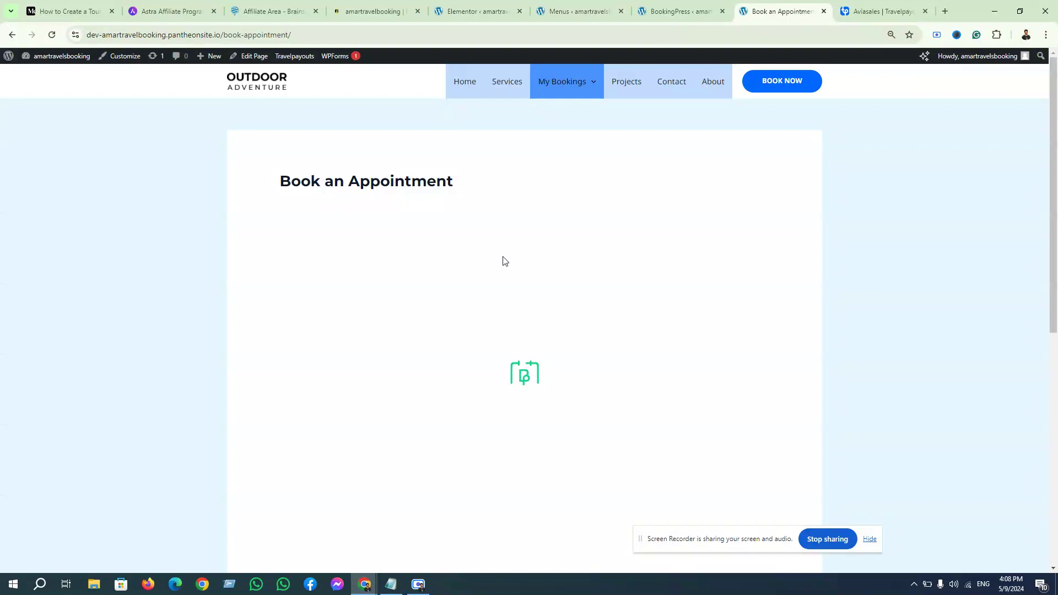
pyautogui.scroll(-4, 441, 330)
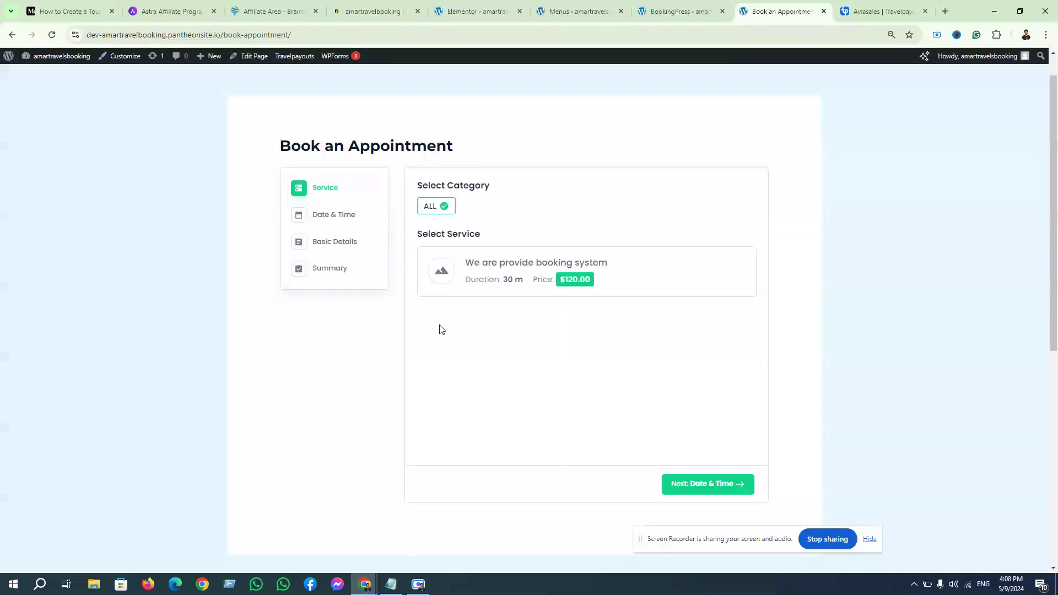
pyautogui.scroll(3, 673, 331)
pyautogui.scroll(-5, 668, 340)
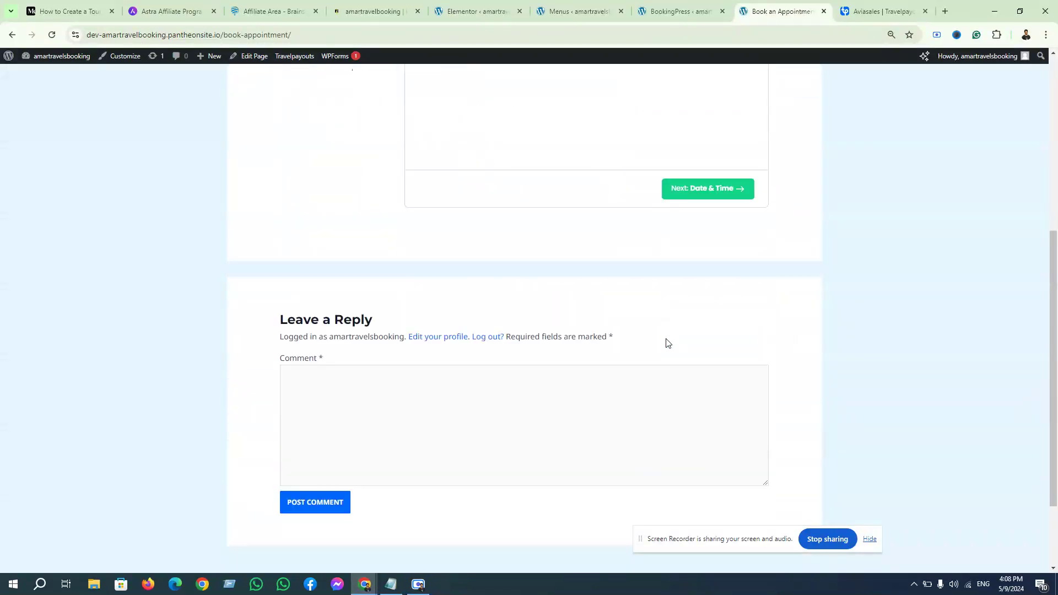
pyautogui.scroll(5, 449, 358)
pyautogui.scroll(1, 450, 359)
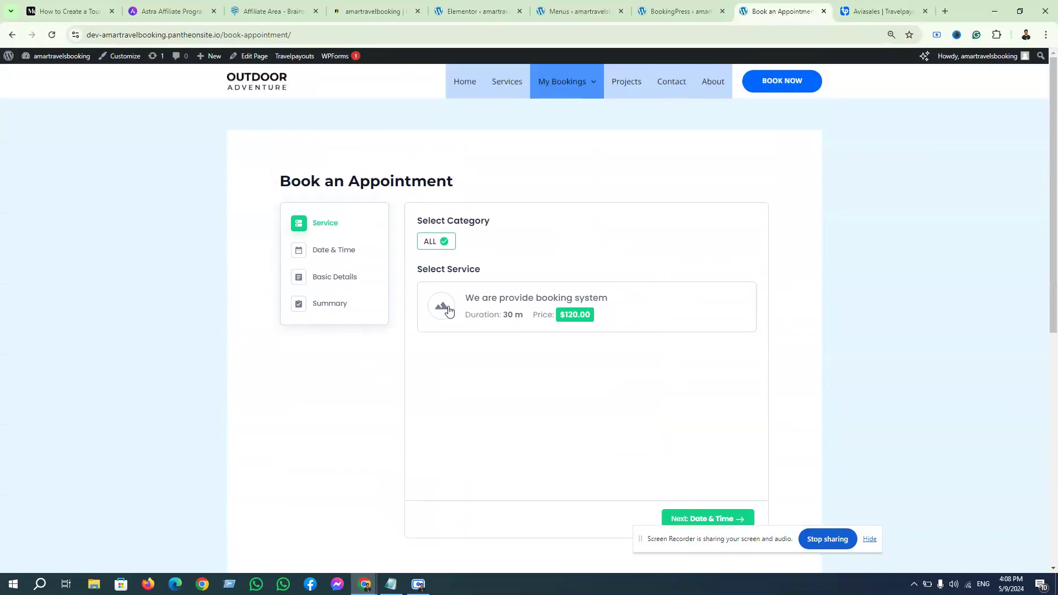
# Open the site's Services page and review its banner, adventure offerings and information sections.
pyautogui.click(514, 91)
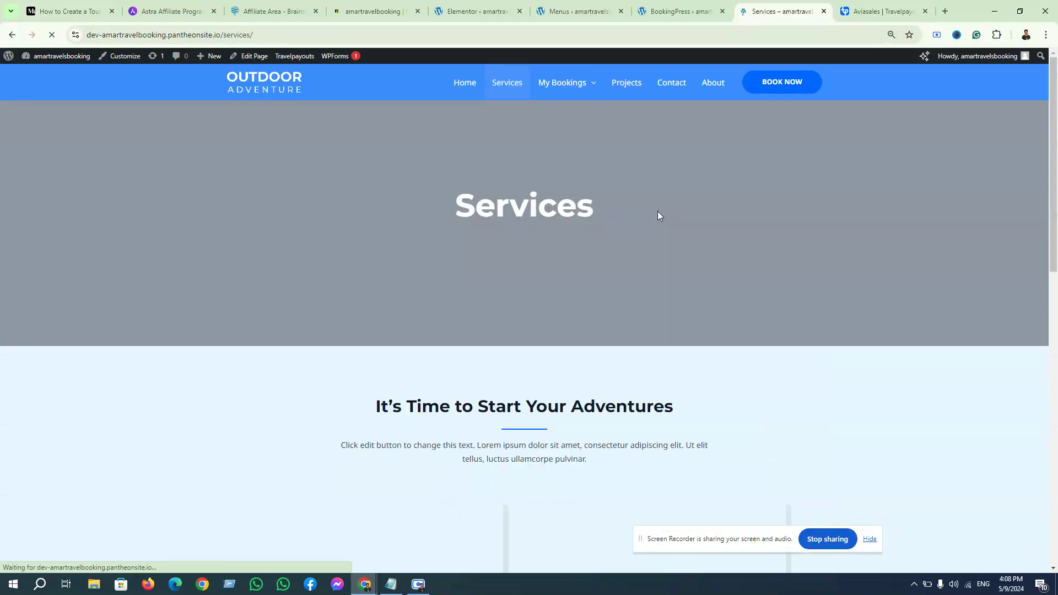
pyautogui.scroll(-3, 656, 250)
pyautogui.scroll(-8, 657, 251)
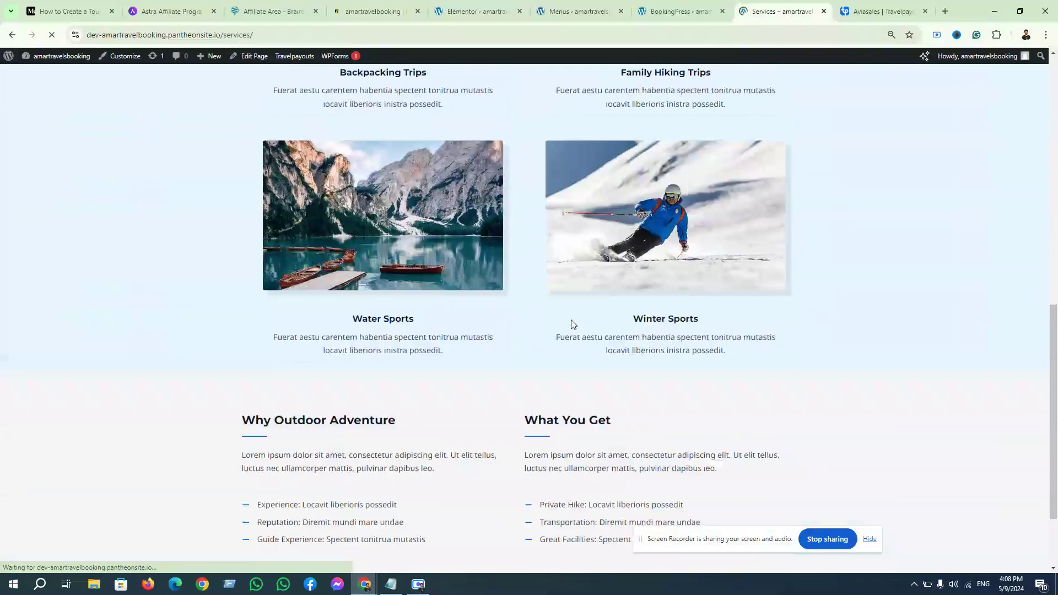
pyautogui.scroll(8, 557, 387)
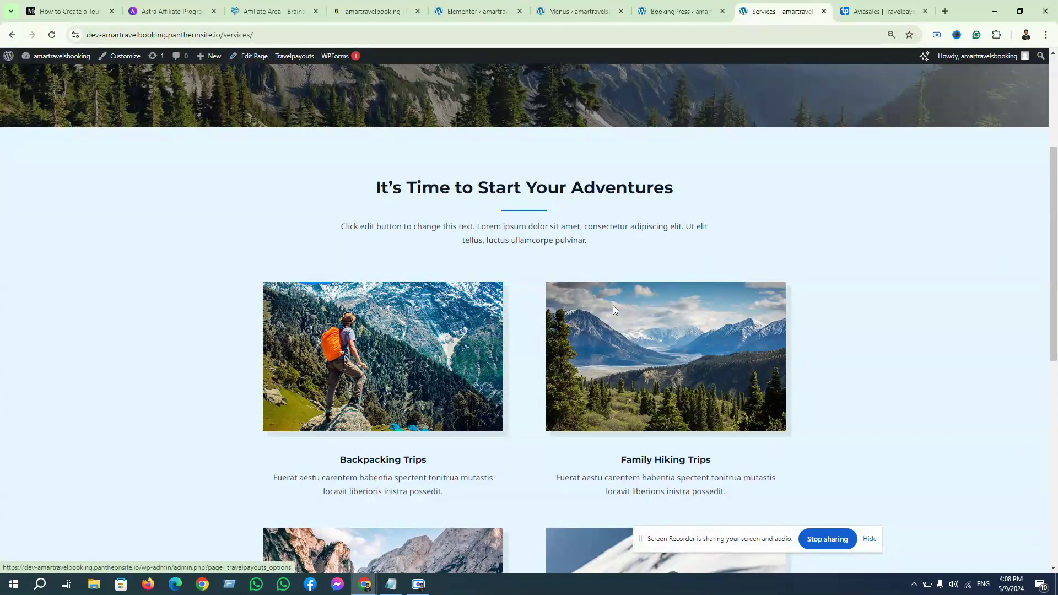
pyautogui.scroll(4, 613, 307)
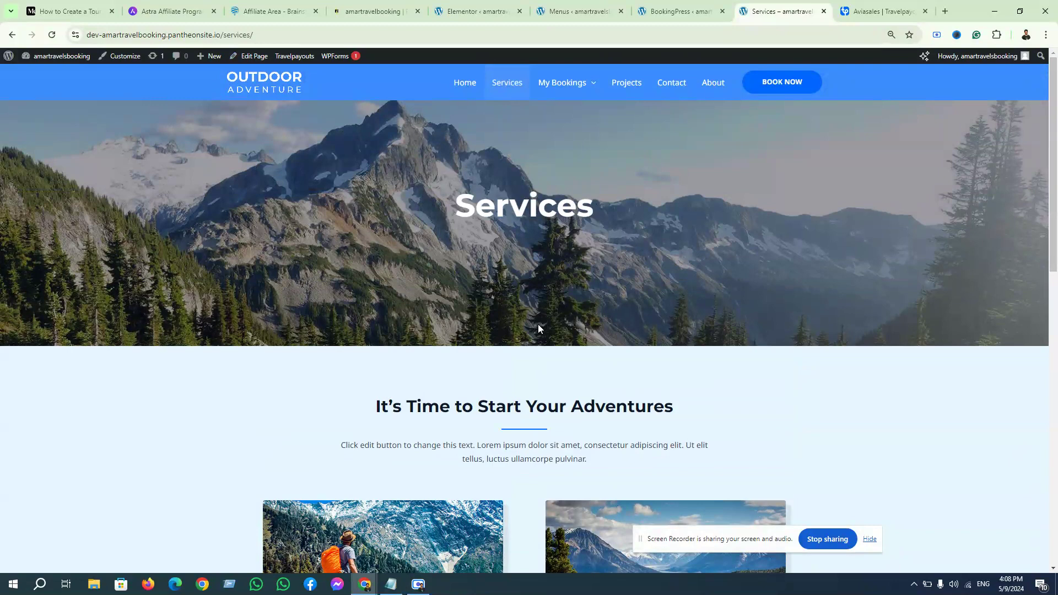
pyautogui.scroll(-5, 538, 327)
pyautogui.scroll(5, 621, 220)
# Return to the site's Home page and check the flight search form and flight schedule widget.
pyautogui.click(471, 89)
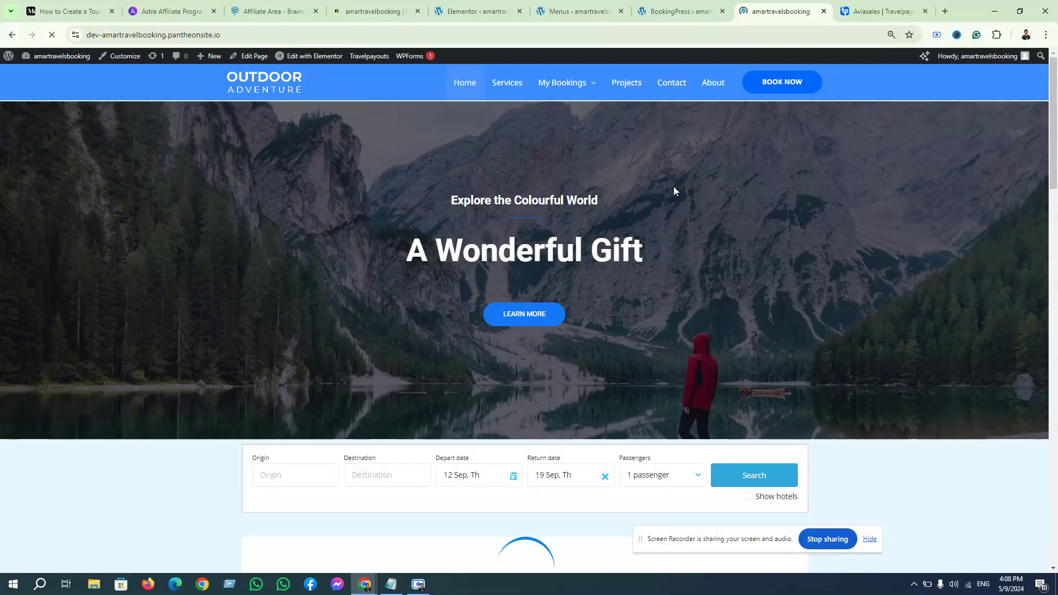
pyautogui.scroll(-4, 602, 217)
pyautogui.scroll(-2, 558, 325)
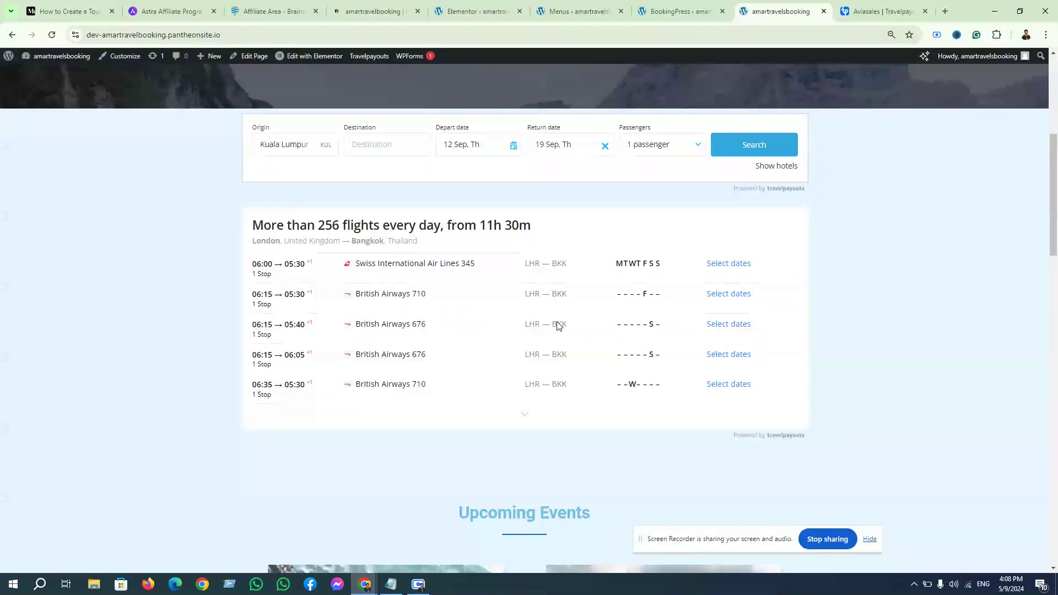
pyautogui.scroll(2, 556, 324)
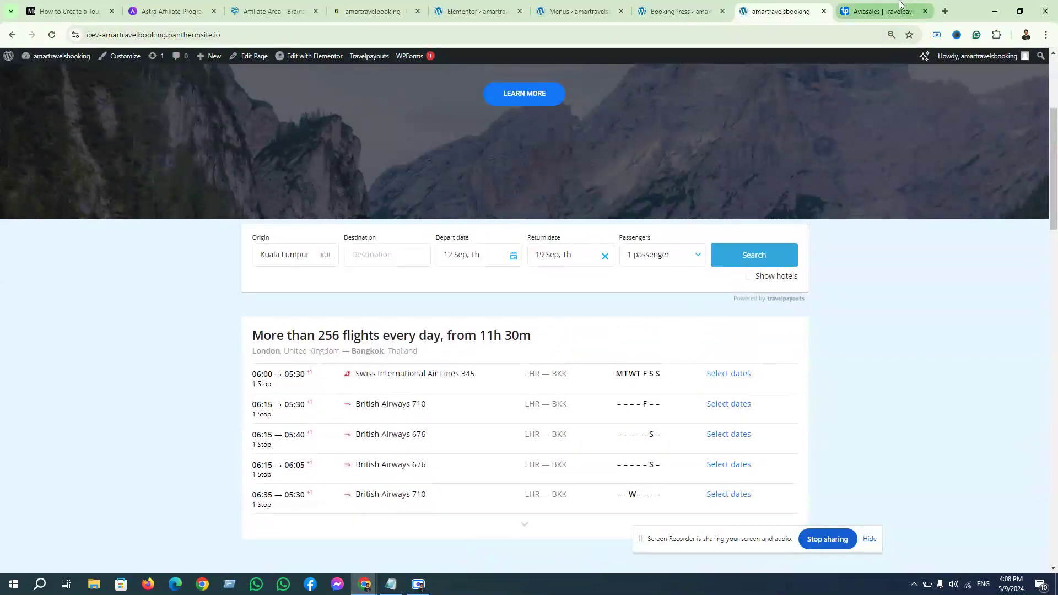
# Open the setup of the Travelpayouts Map Widget among the Aviasales widgets and copy its embed code.
pyautogui.click(882, 11)
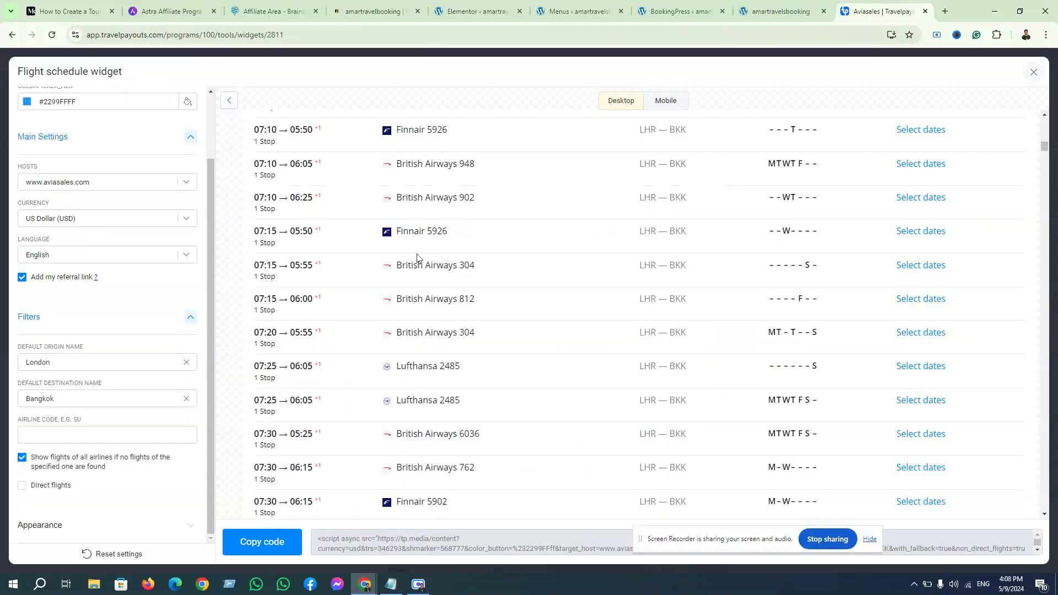
pyautogui.click(1034, 73)
pyautogui.scroll(-4, 623, 331)
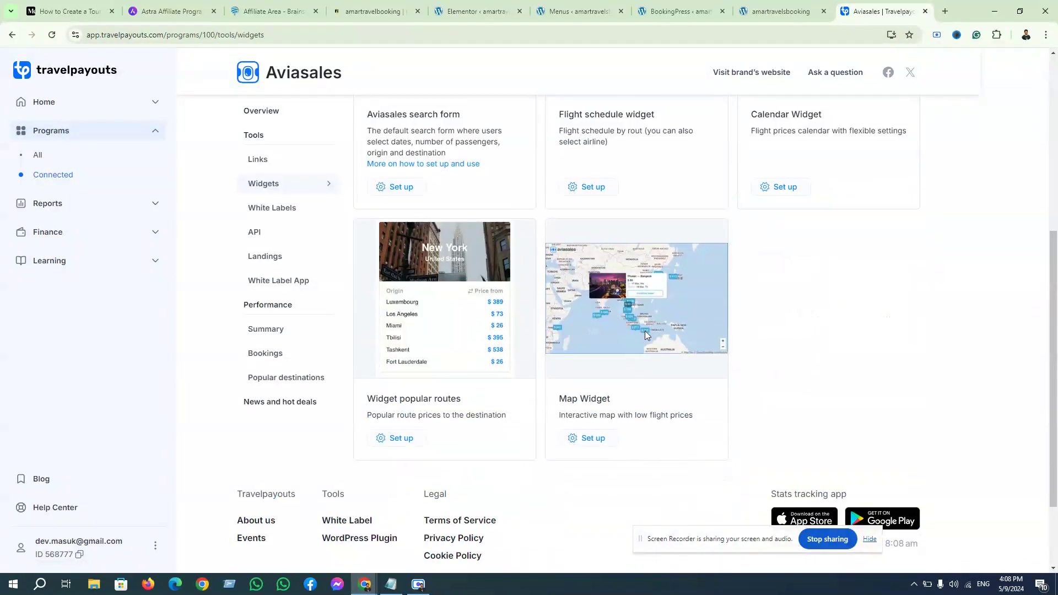
pyautogui.click(593, 438)
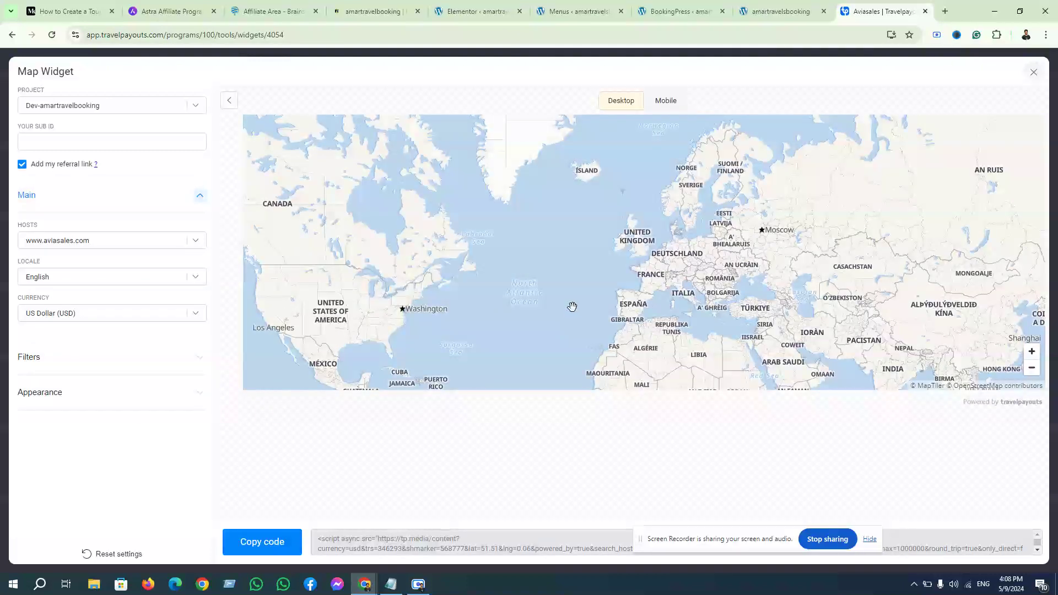
pyautogui.click(266, 544)
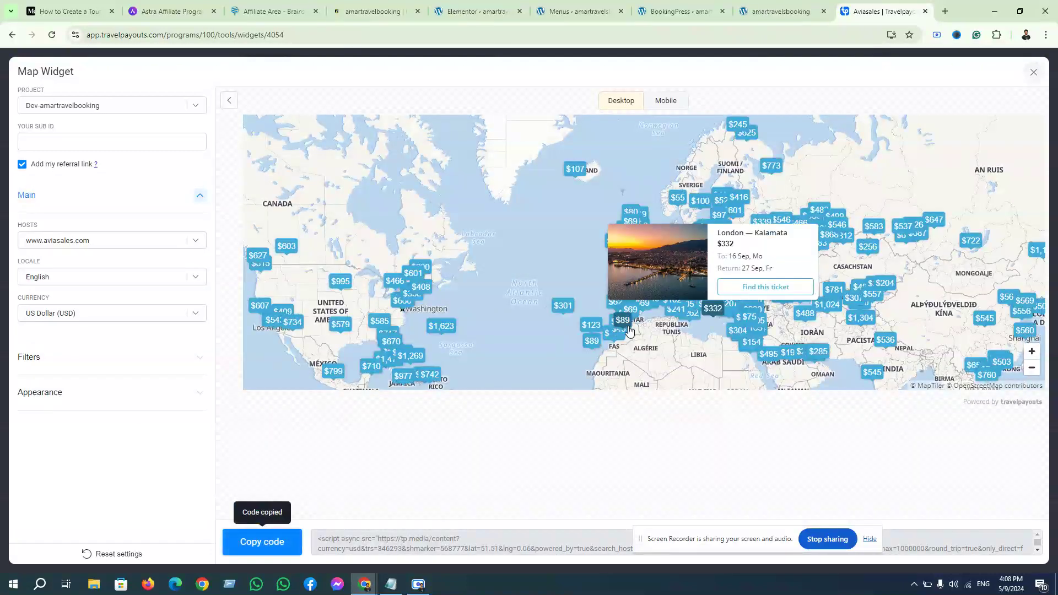
# Open the site's Home page for editing with Elementor and close the completed BookingPress wizard page.
pyautogui.click(808, 5)
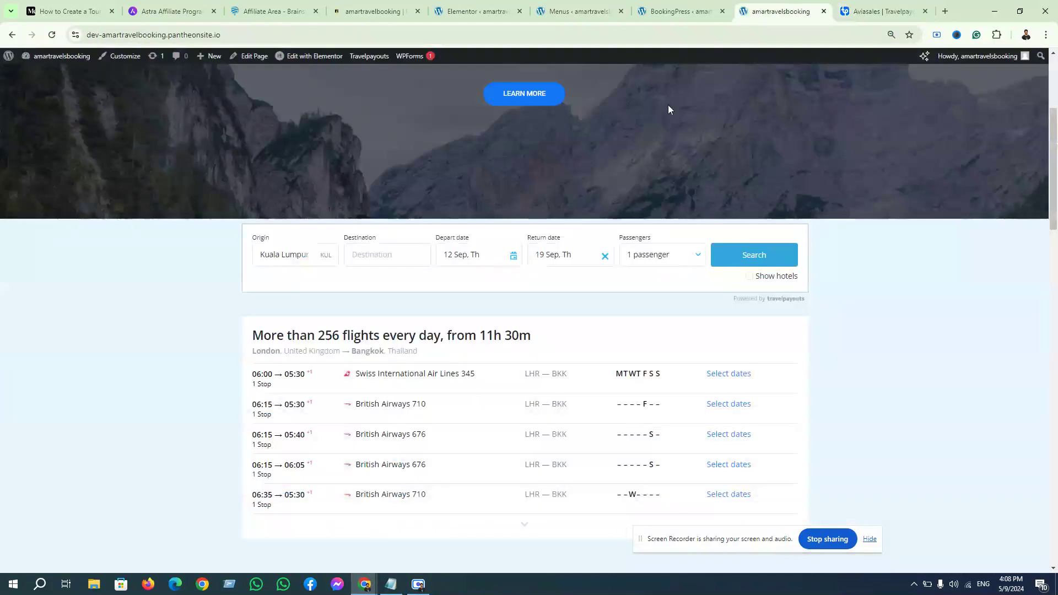
pyautogui.scroll(-6, 567, 329)
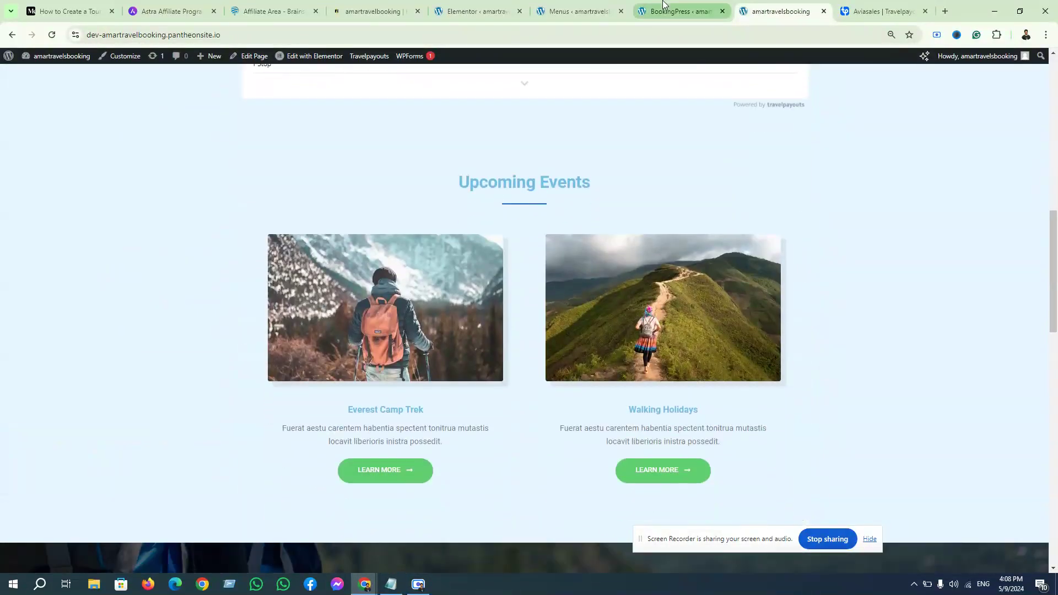
pyautogui.click(565, 12)
pyautogui.click(666, 11)
pyautogui.click(744, 12)
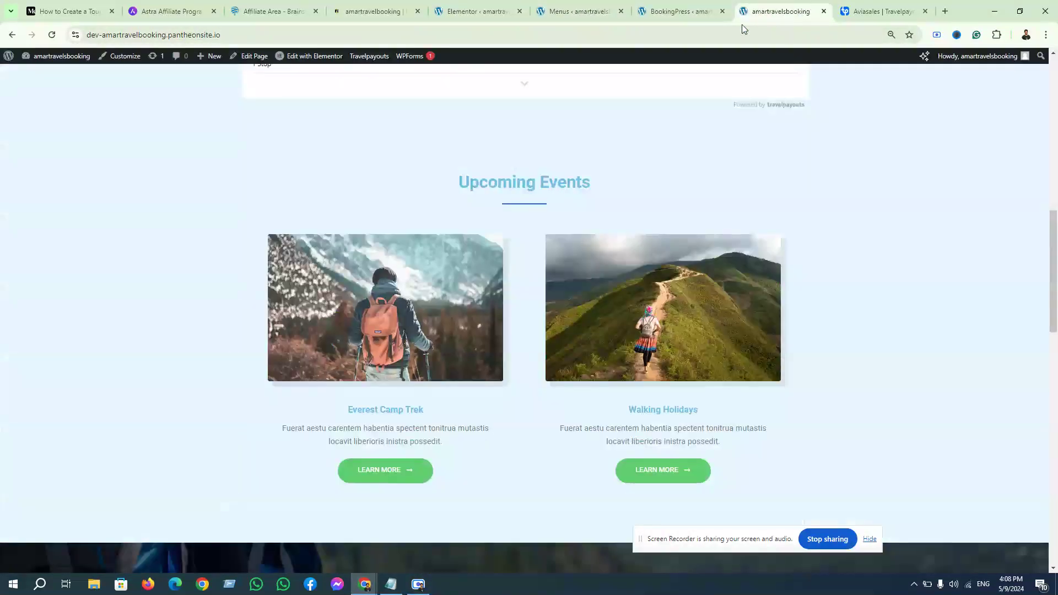
pyautogui.click(312, 55)
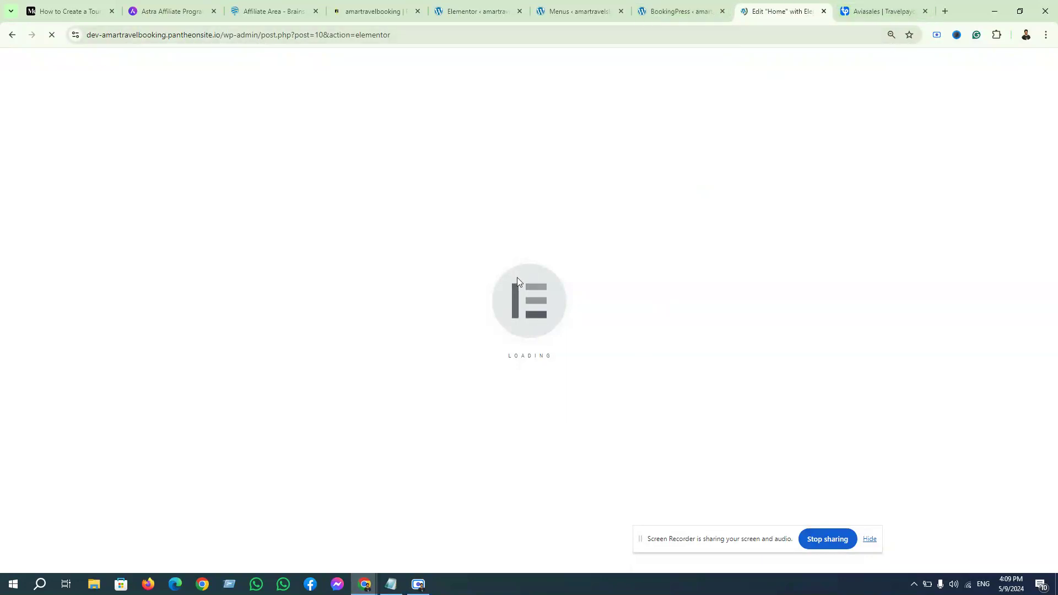
pyautogui.click(649, 6)
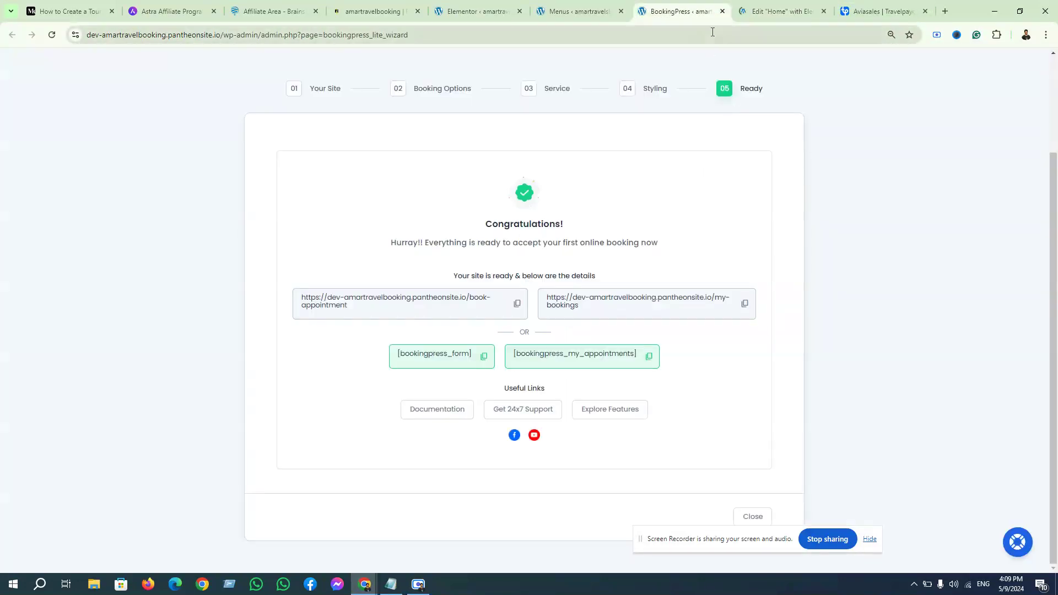
pyautogui.click(723, 12)
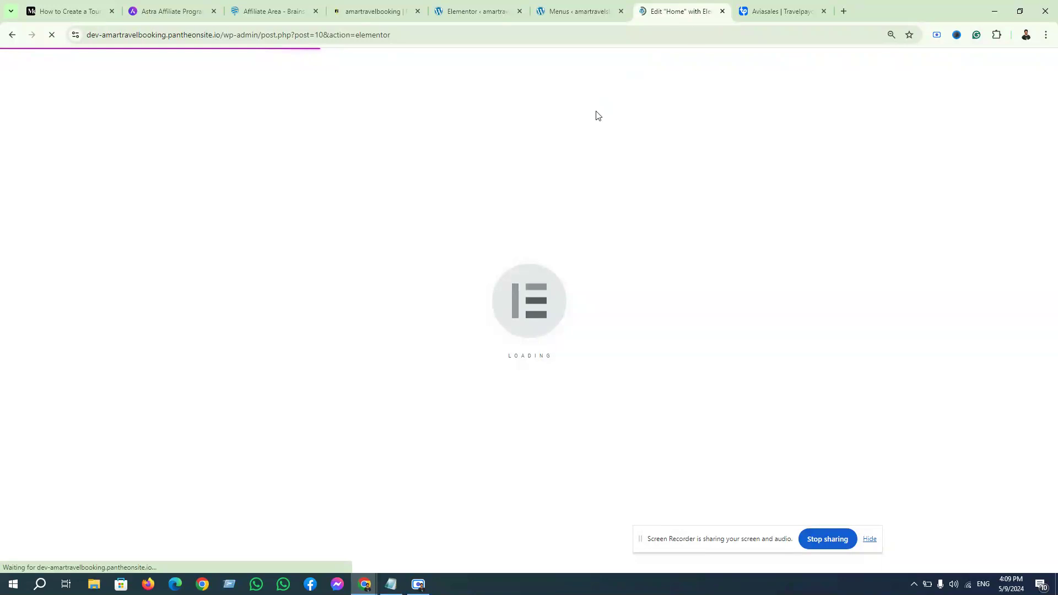
pyautogui.click(606, 4)
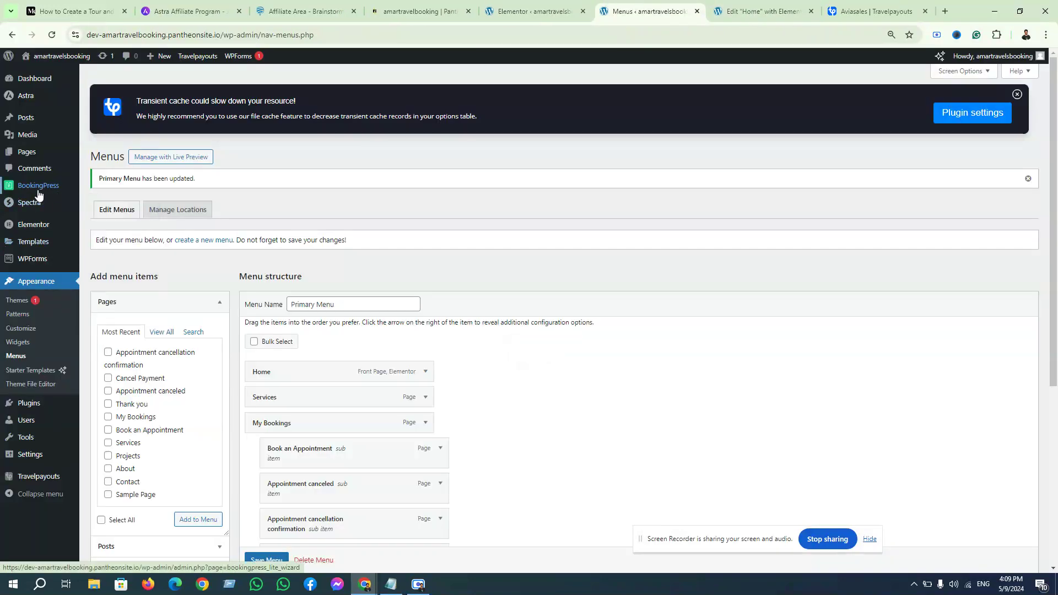
pyautogui.click(766, 8)
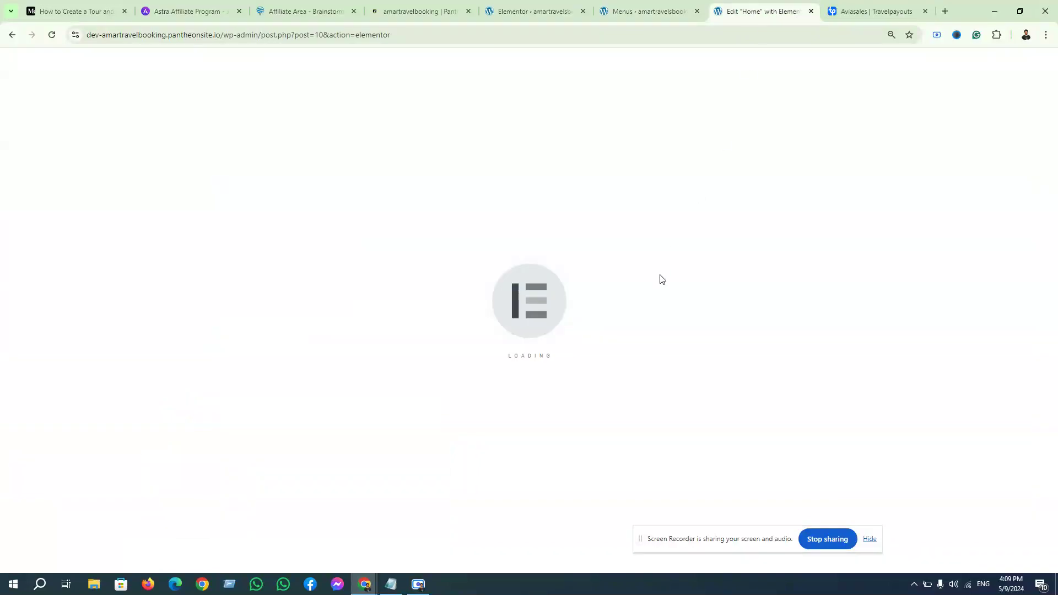
# Add a single-column Flexbox container below the "Our amazing partner" section of the Home page.
pyautogui.scroll(-10, 677, 392)
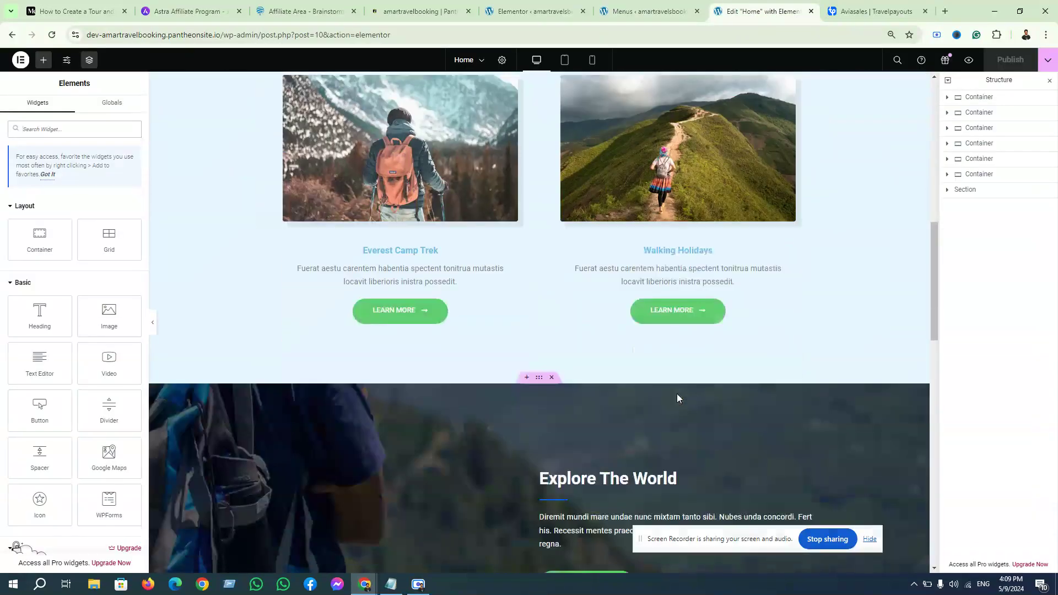
pyautogui.scroll(-10, 677, 394)
pyautogui.scroll(3, 677, 394)
pyautogui.scroll(-3, 677, 393)
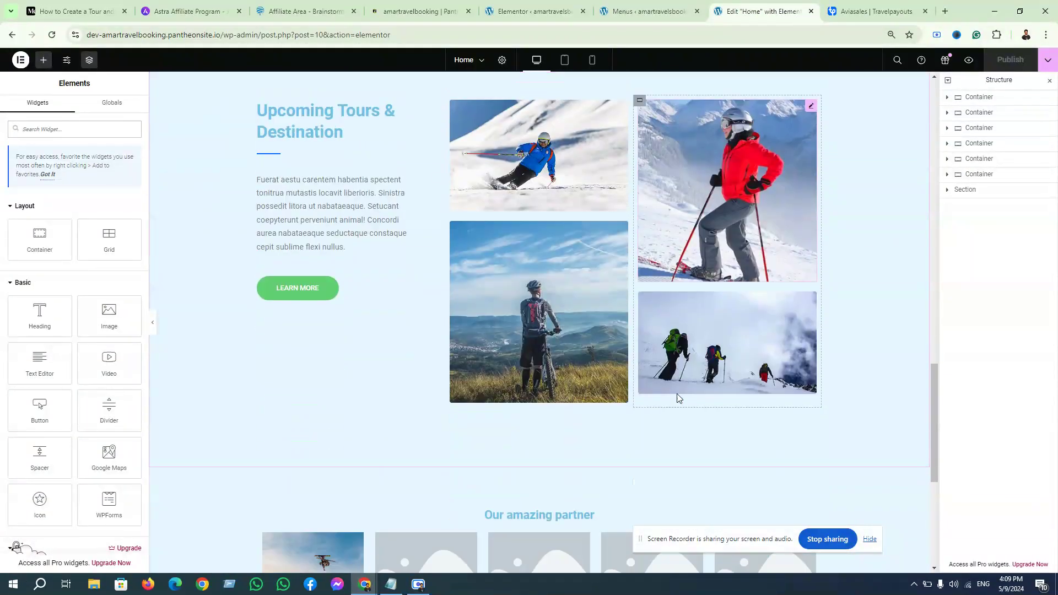
pyautogui.scroll(-6, 677, 394)
pyautogui.click(503, 411)
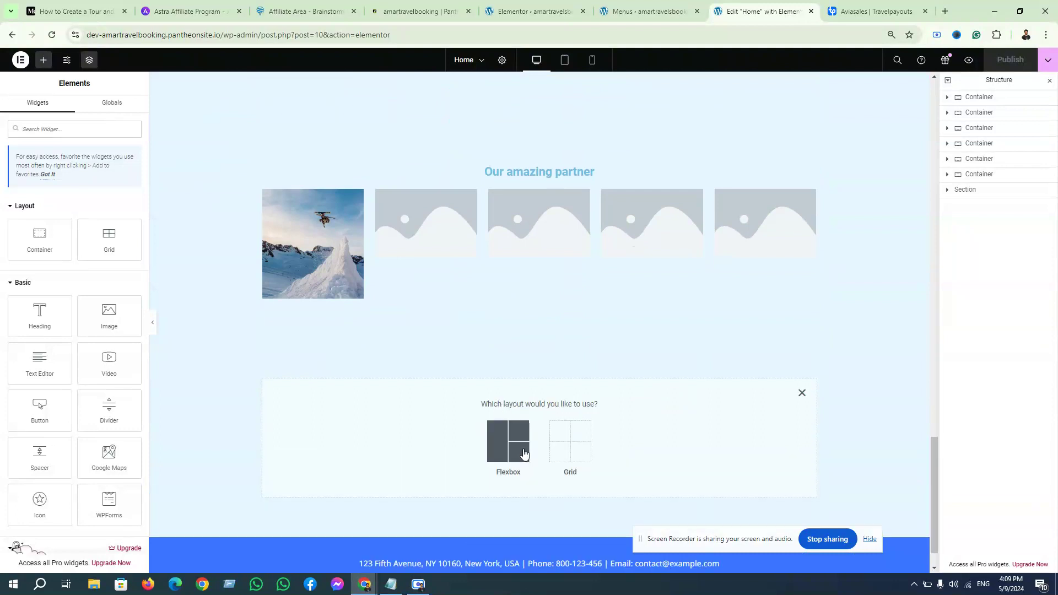
pyautogui.click(516, 452)
pyautogui.click(469, 445)
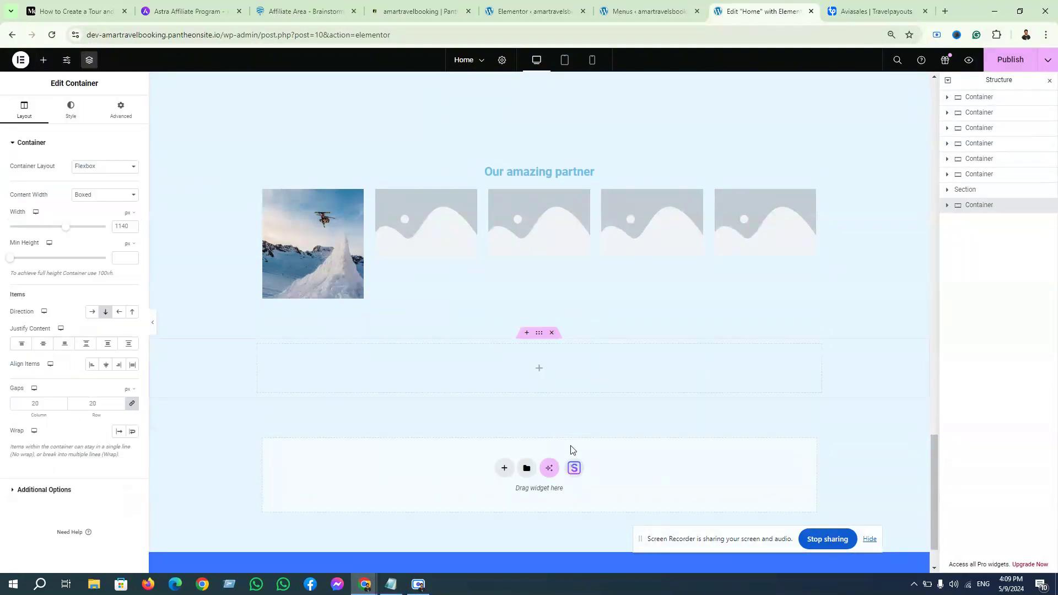
# Place an HTML widget in the new container, paste the copied map widget code into it and publish the page.
pyautogui.click(43, 59)
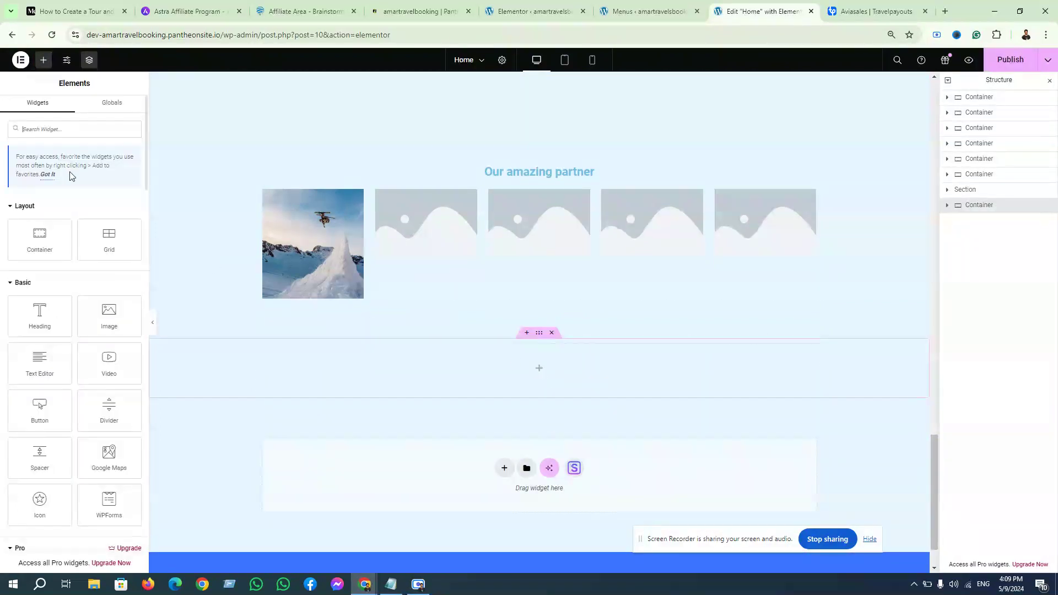
pyautogui.write('html')
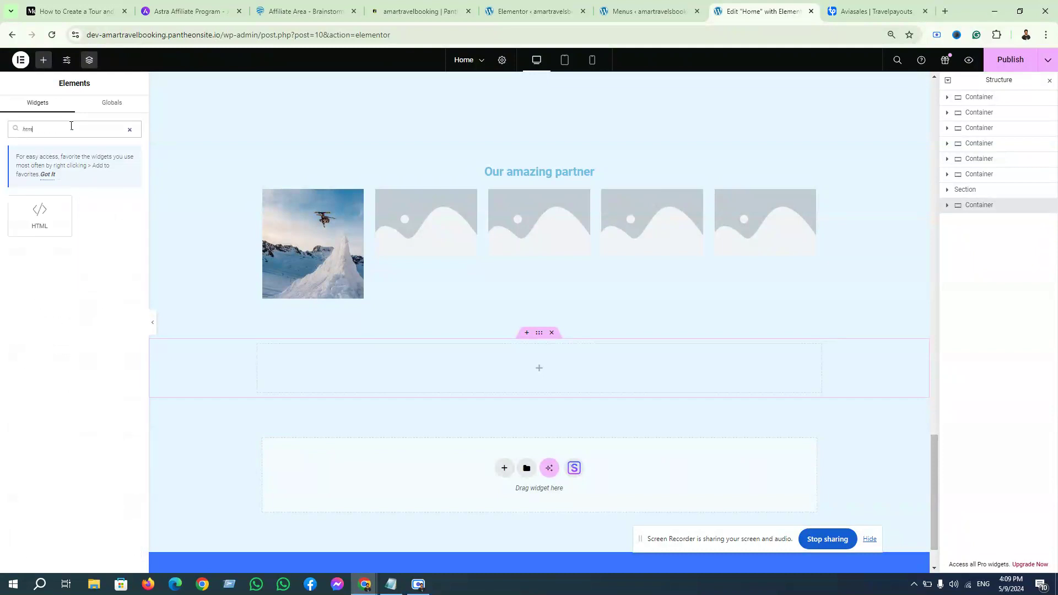
pyautogui.moveTo(36, 194); pyautogui.dragTo(526, 361)
pyautogui.hotkey('ctrl', 'v')
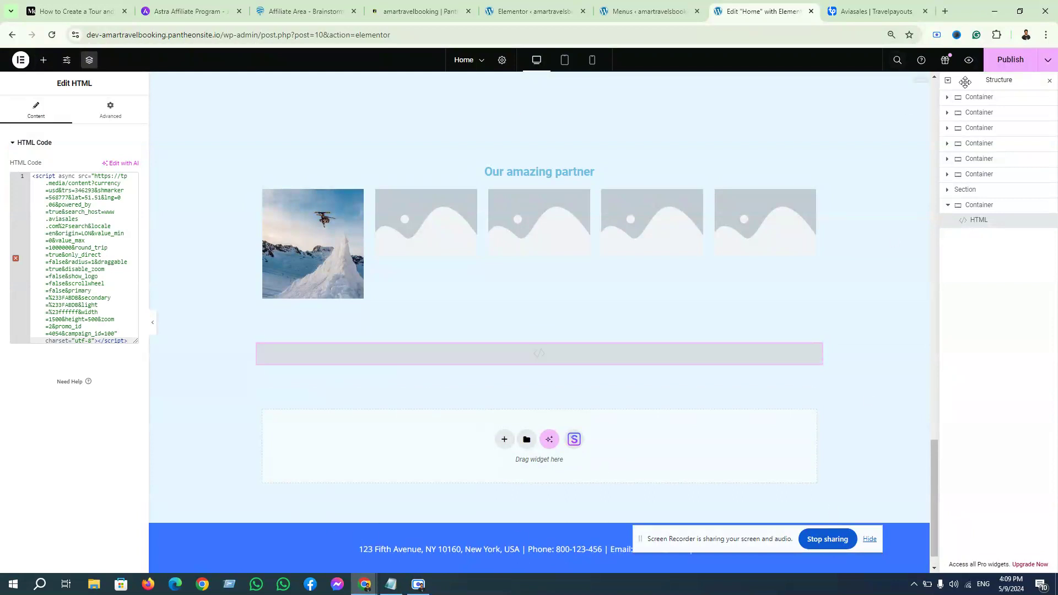
# Open the live site from the WordPress admin in a new tab and review the flight price map and partner section on Home.
pyautogui.moveTo(651, 11); pyautogui.dragTo(802, 14)
pyautogui.moveTo(55, 55)
pyautogui.rightClick(47, 73)
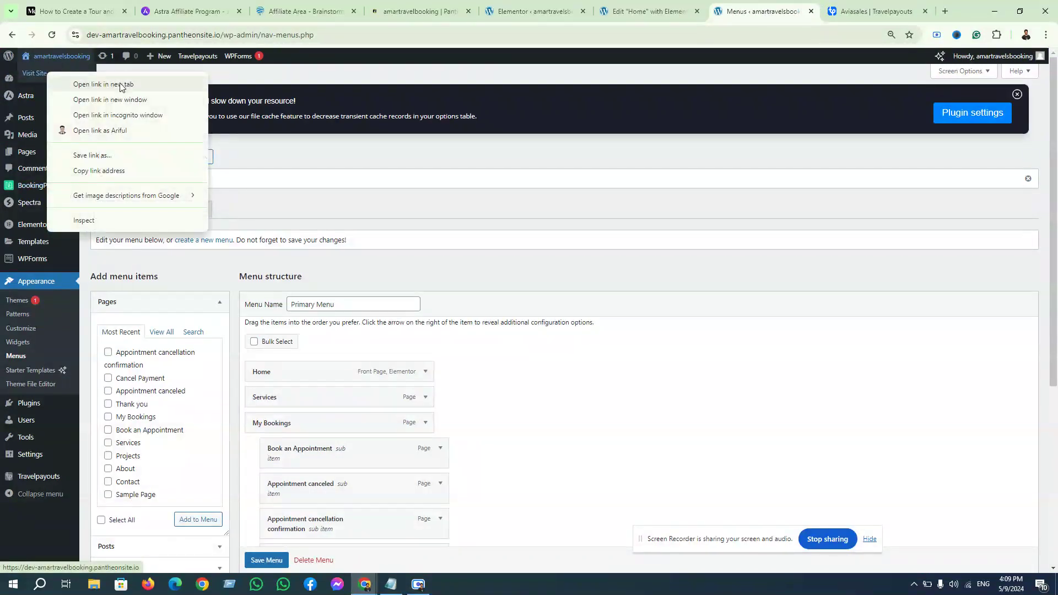
pyautogui.click(120, 84)
pyautogui.click(772, 11)
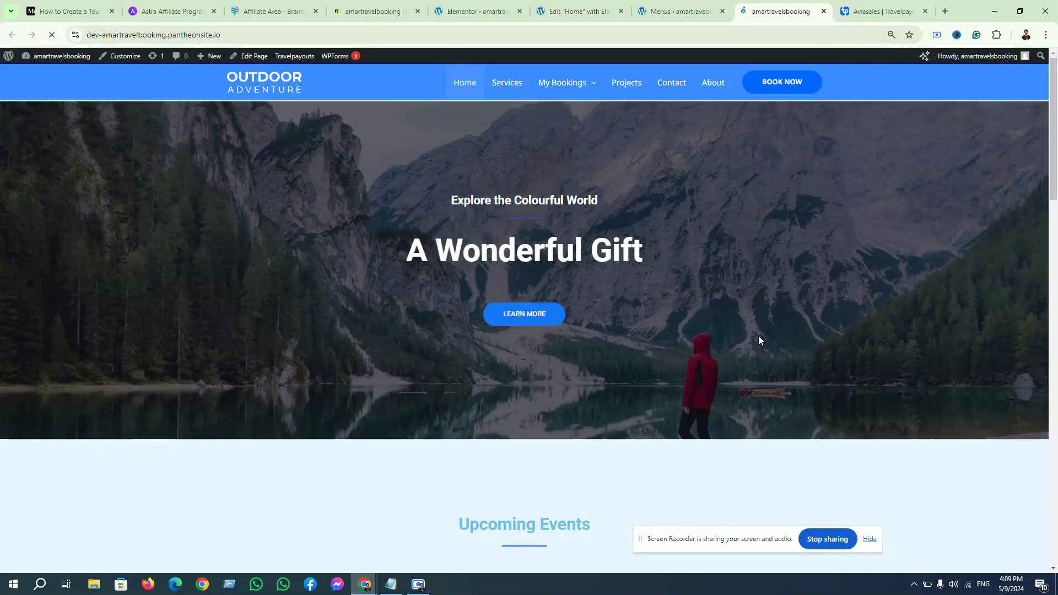
pyautogui.scroll(-20, 759, 341)
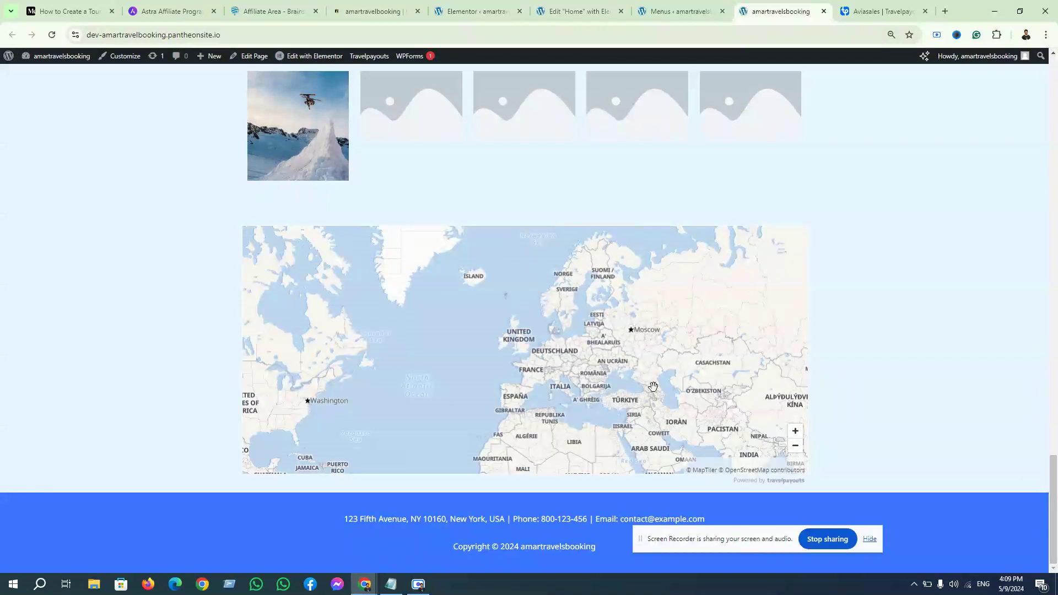
pyautogui.scroll(3, 888, 372)
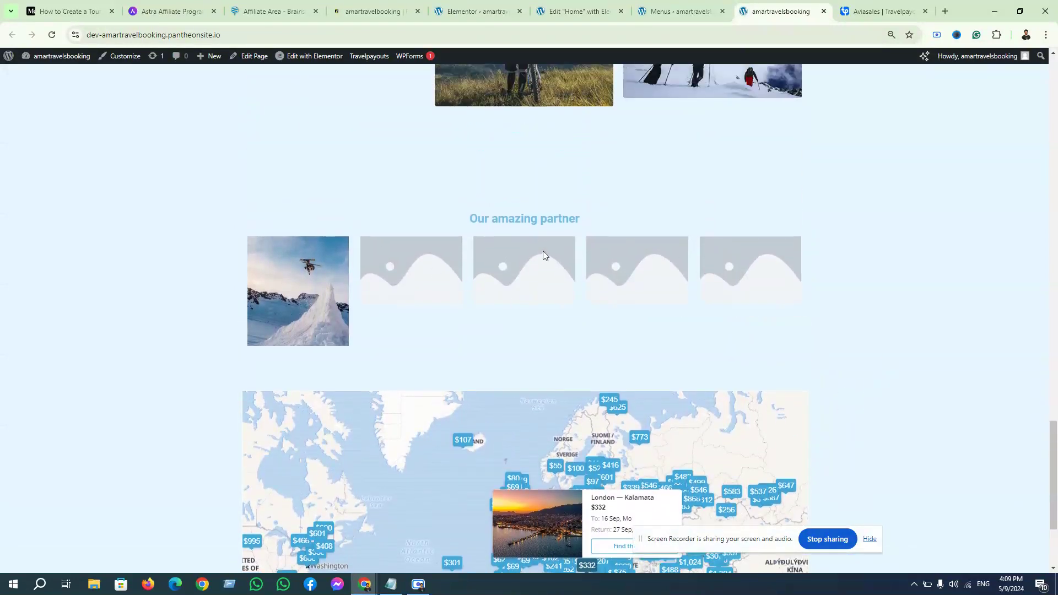
pyautogui.scroll(4, 580, 353)
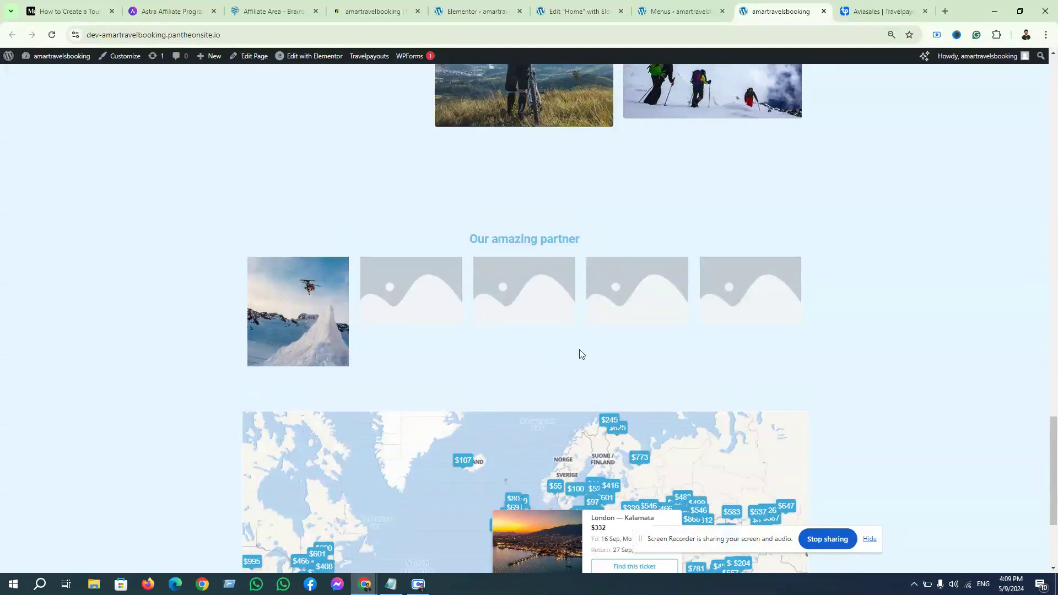
pyautogui.scroll(-2, 578, 354)
pyautogui.click(694, 4)
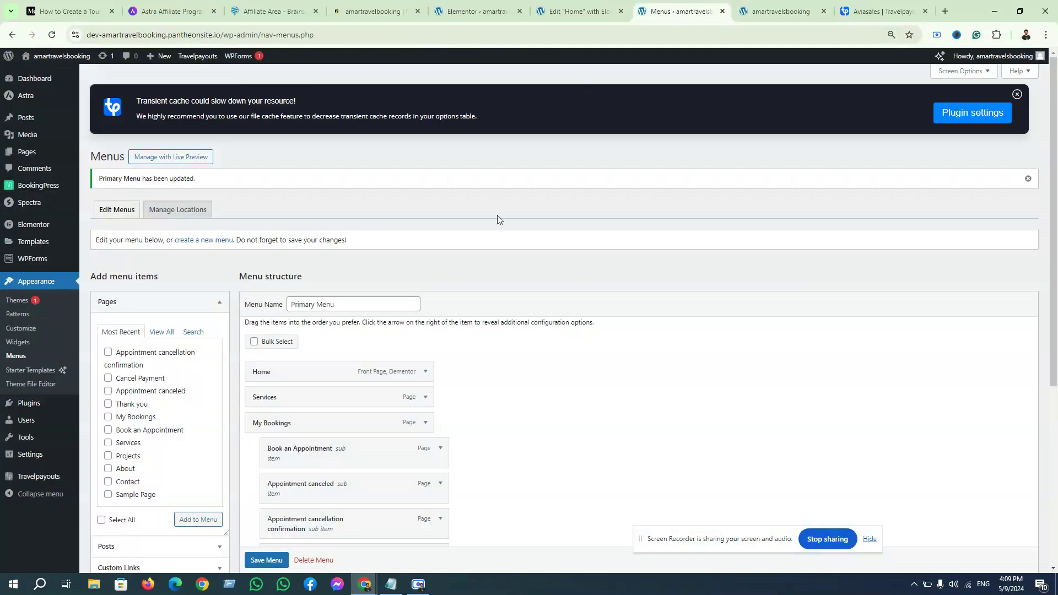
pyautogui.click(770, 4)
pyautogui.scroll(4, 670, 252)
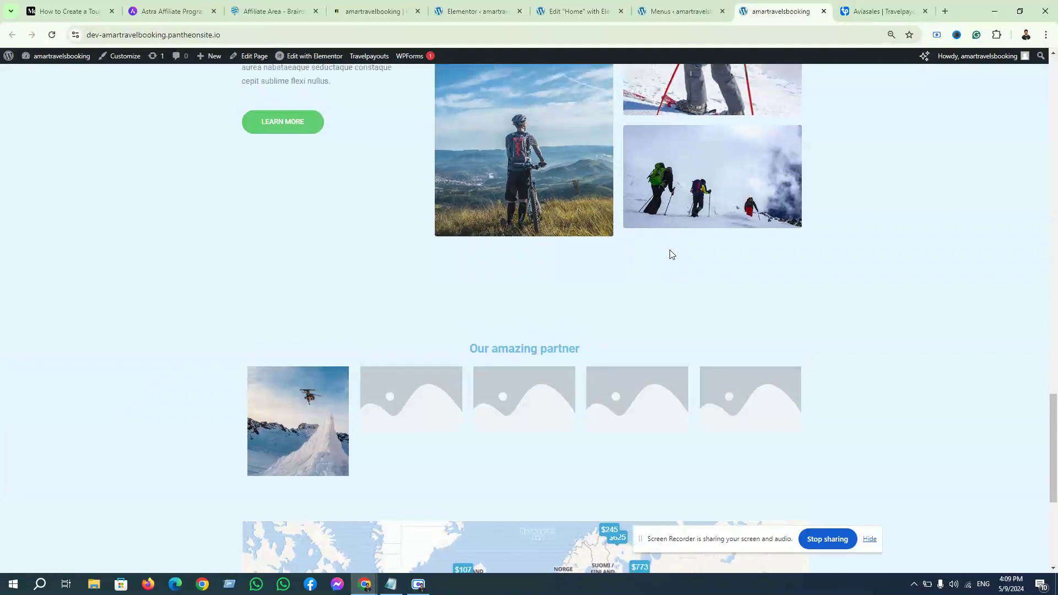
# Delete the "Our amazing partner" section from the Home page in Elementor and publish the change.
pyautogui.click(557, 8)
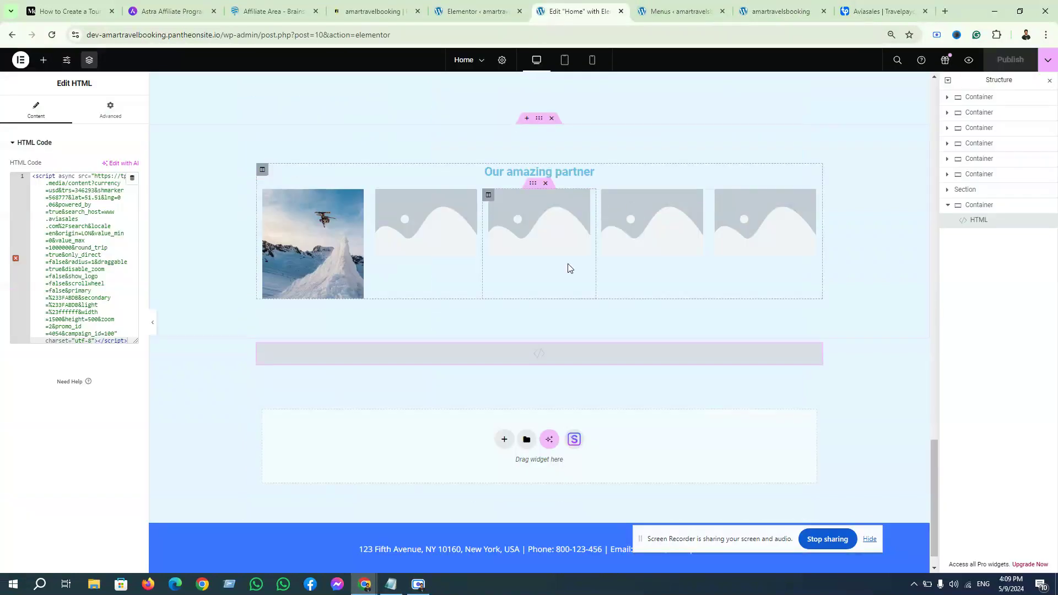
pyautogui.click(552, 118)
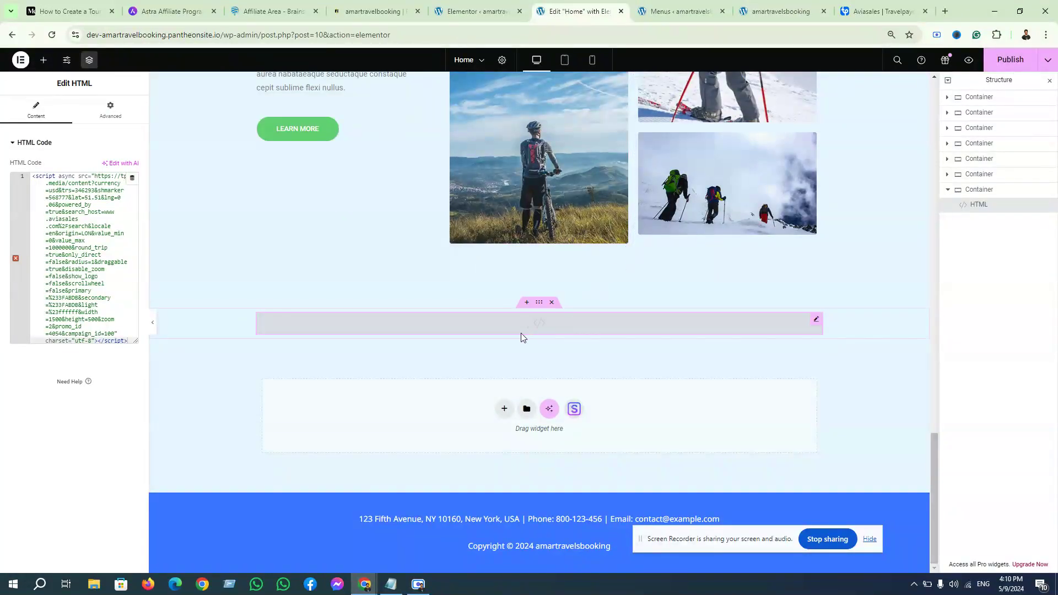
pyautogui.click(1002, 67)
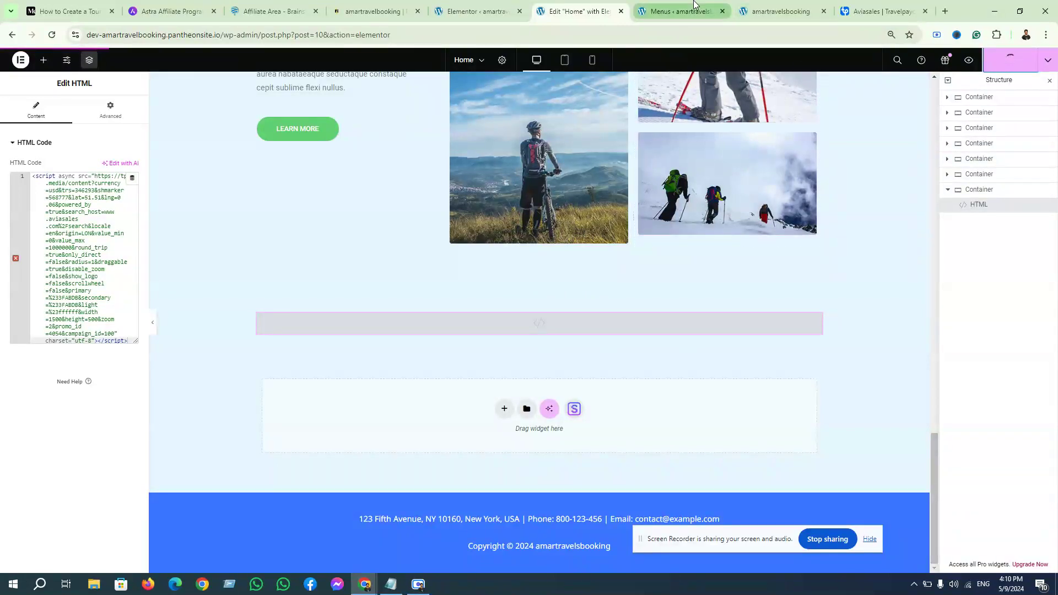
# Review the Home page's header menu and hero in the editor, and look over the page sections on the live site.
pyautogui.scroll(10, 723, 142)
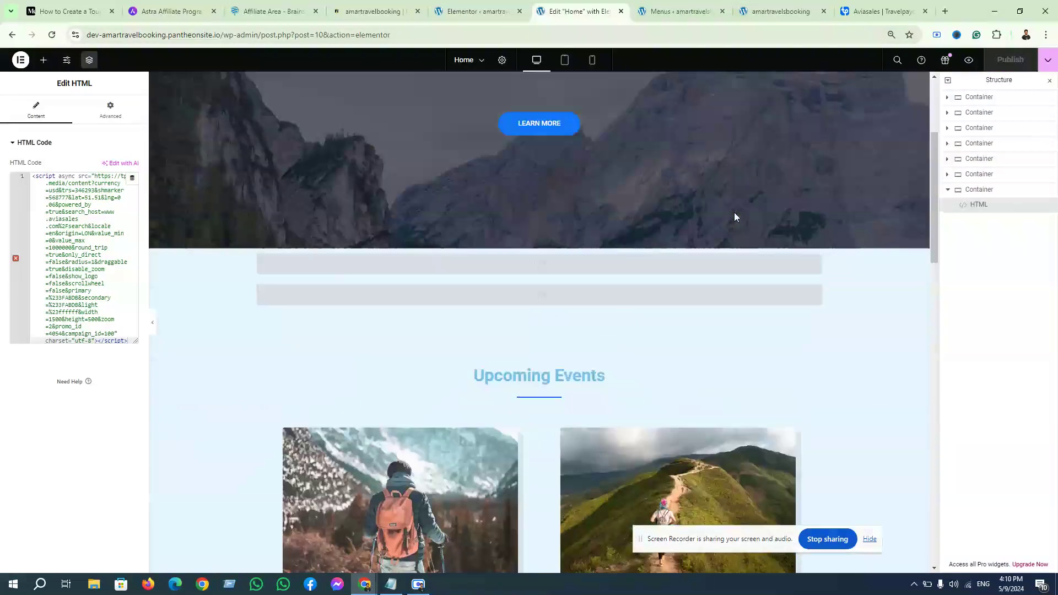
pyautogui.scroll(4, 734, 213)
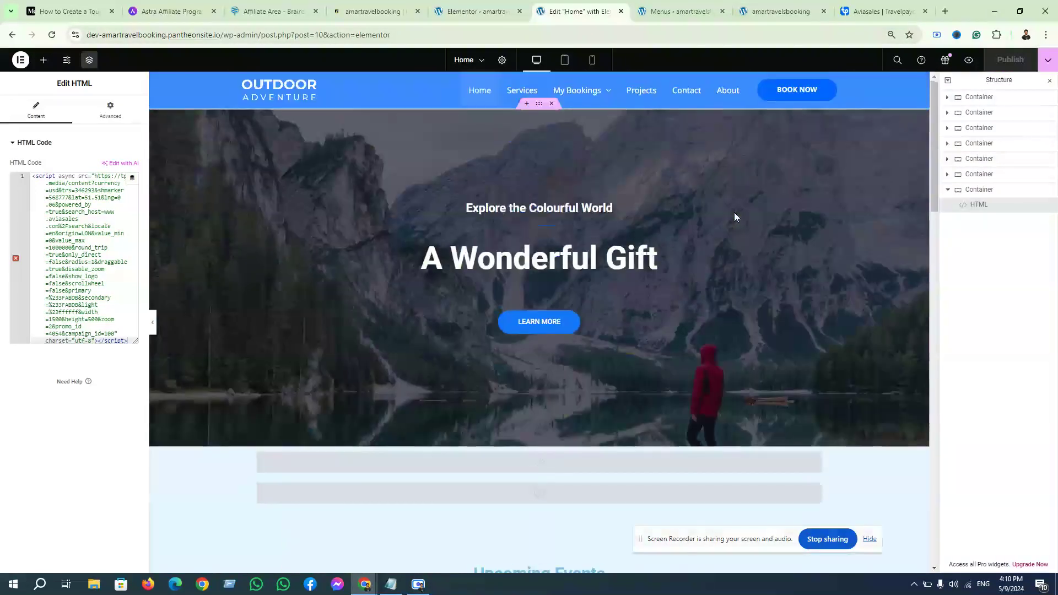
pyautogui.click(577, 95)
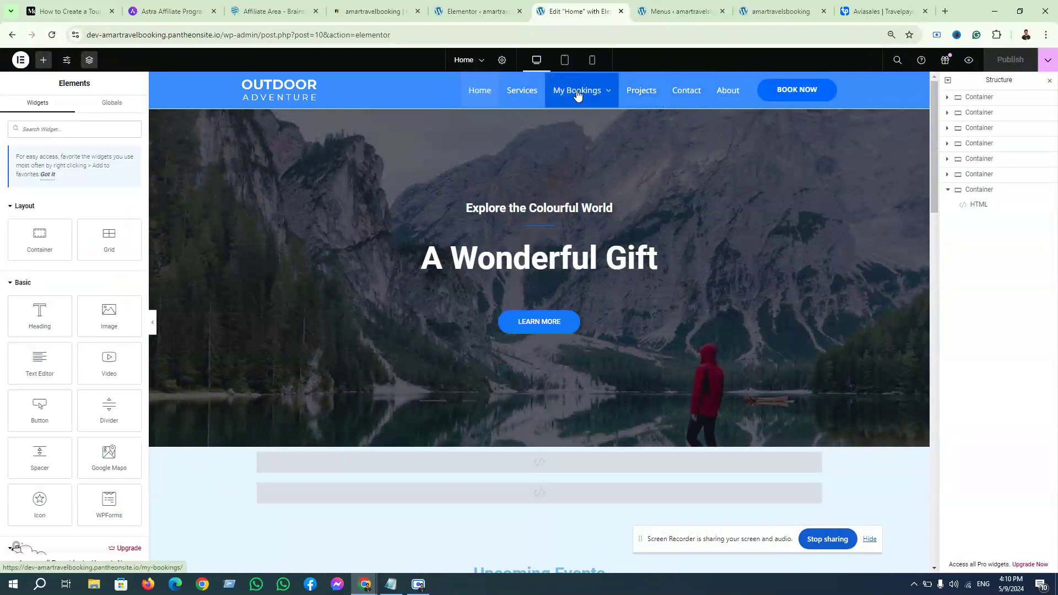
pyautogui.click(678, 11)
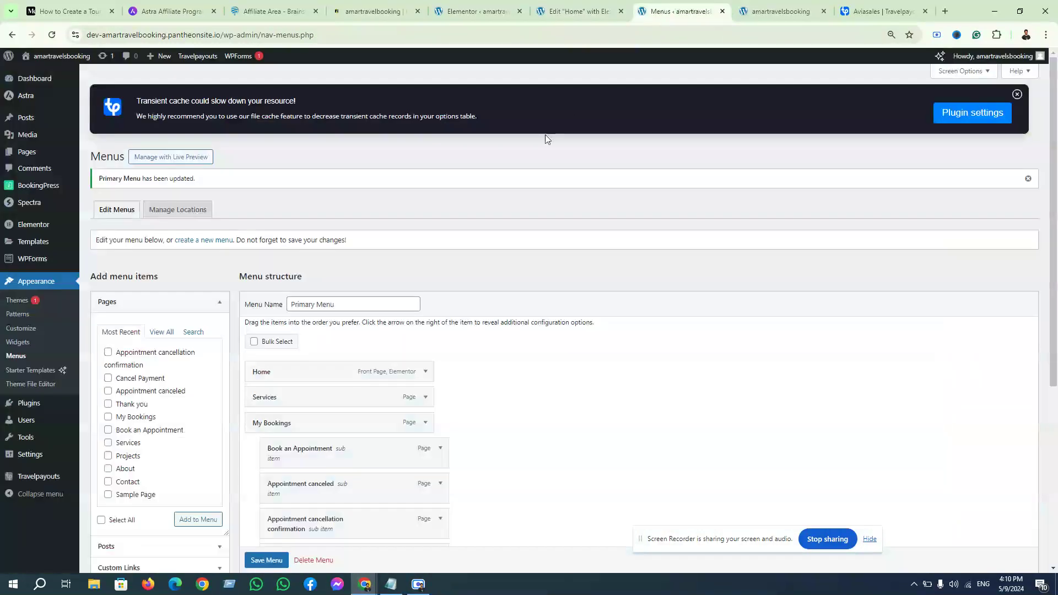
pyautogui.click(756, 5)
pyautogui.scroll(4, 1016, 213)
pyautogui.scroll(-4, 1055, 428)
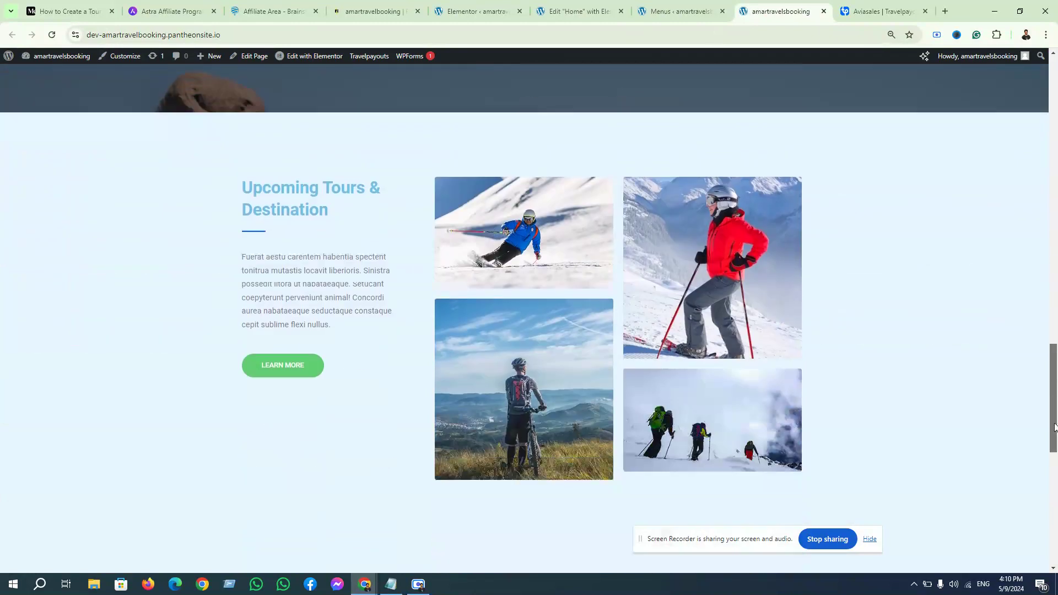